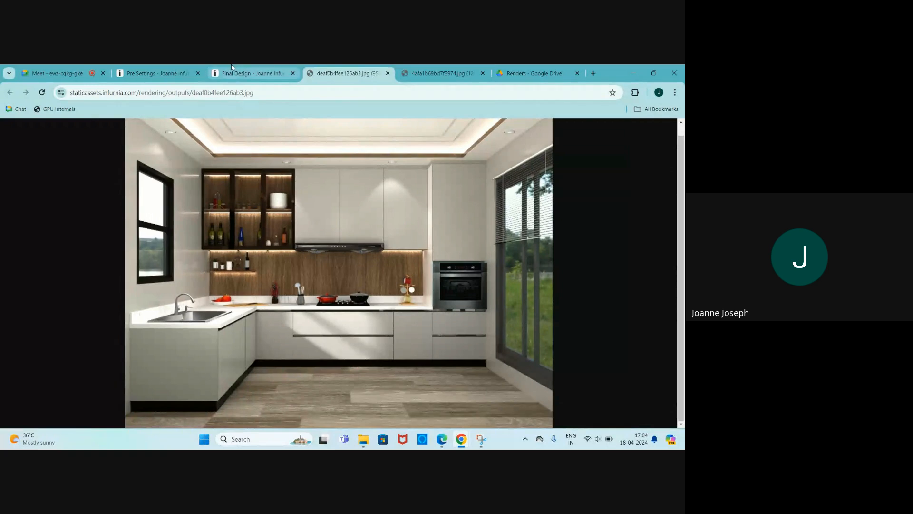
Step: Compare the Final Design kitchen model with the two rendered kitchen images
click(241, 73)
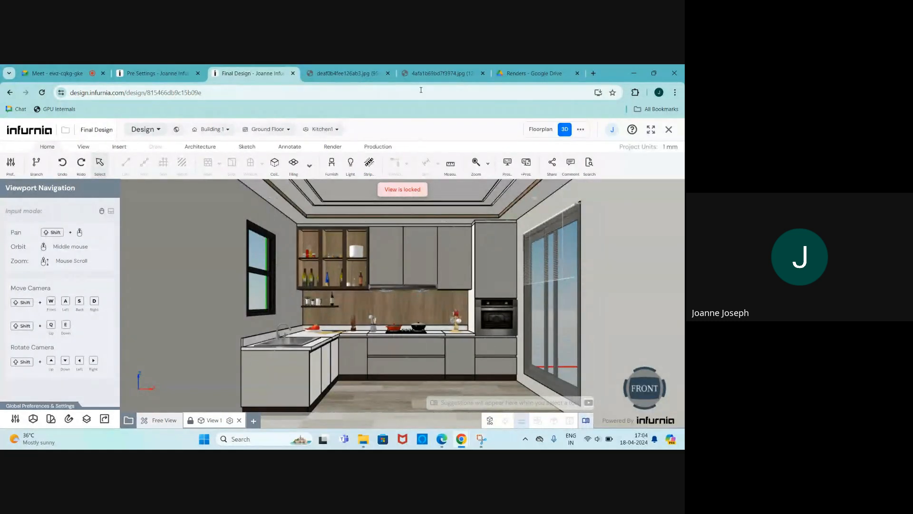
click(430, 73)
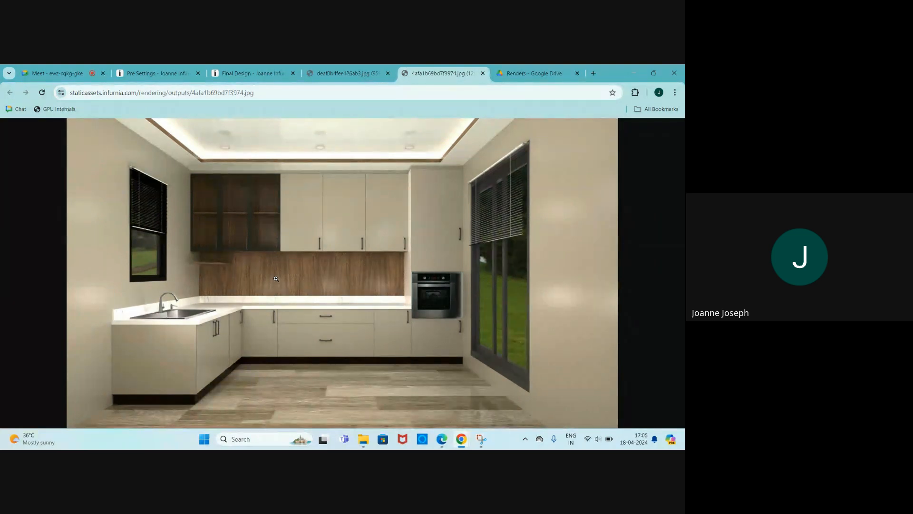
click(340, 73)
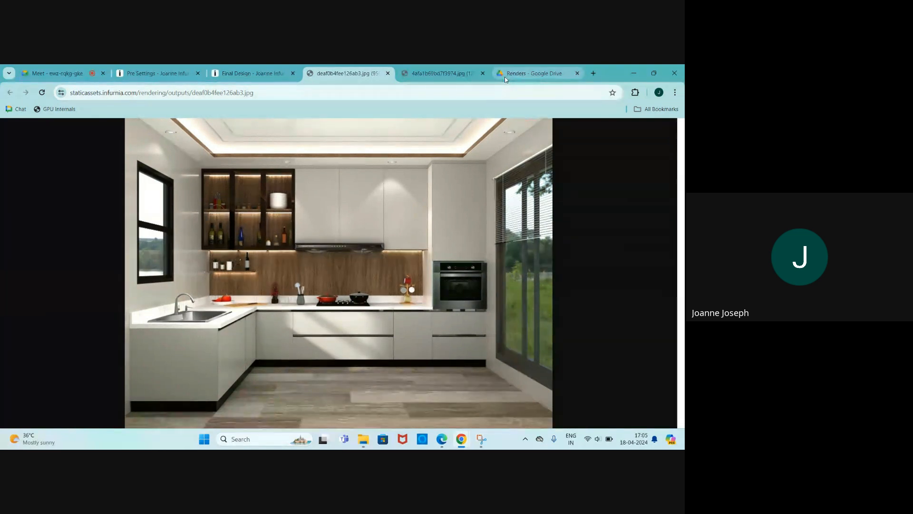
Step: Open the Renders folder in Google Drive and preview the Kitchen render.jpeg image
mouse_move(505, 77)
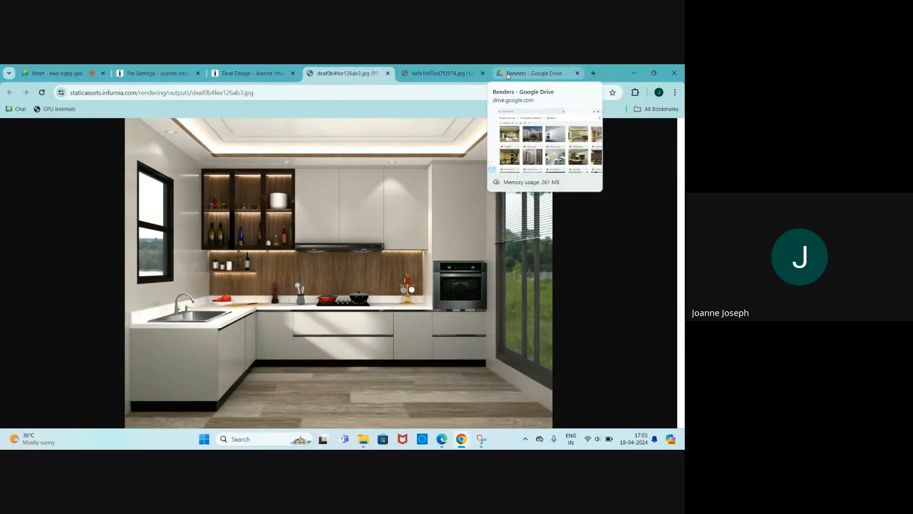
click(507, 75)
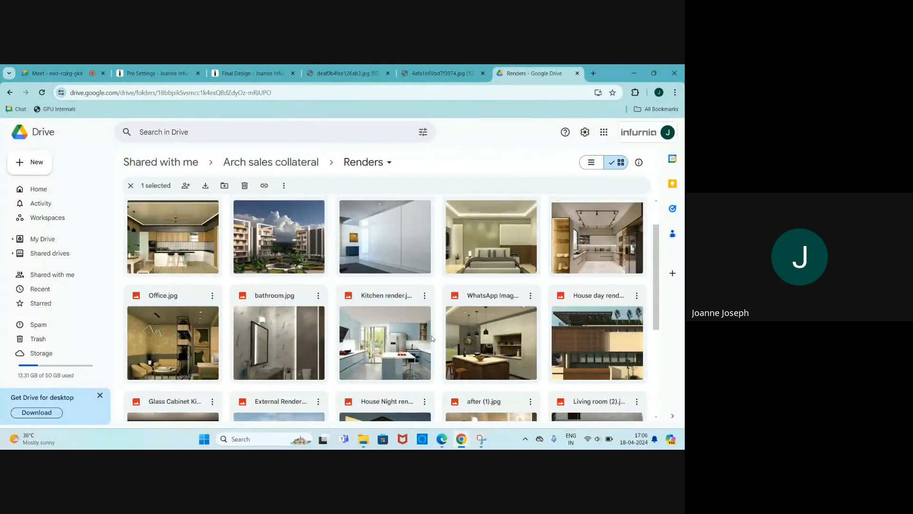
click(376, 337)
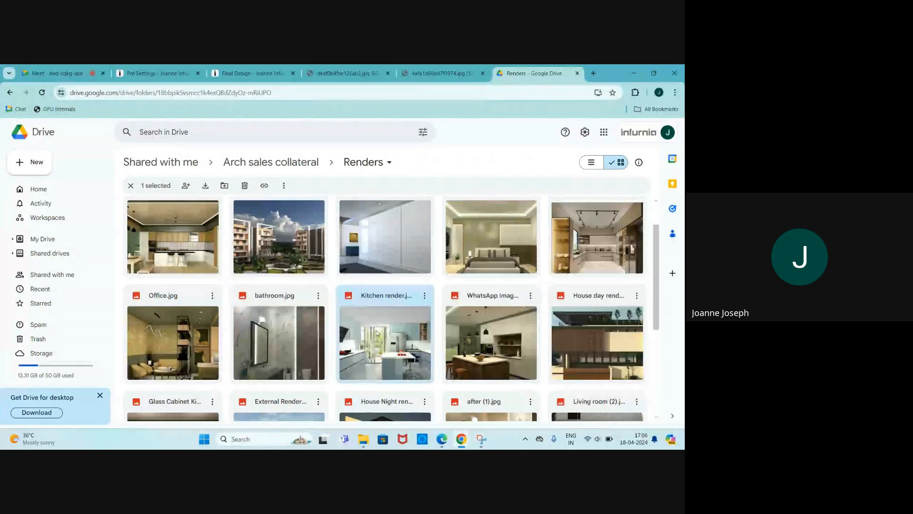
double_click(383, 338)
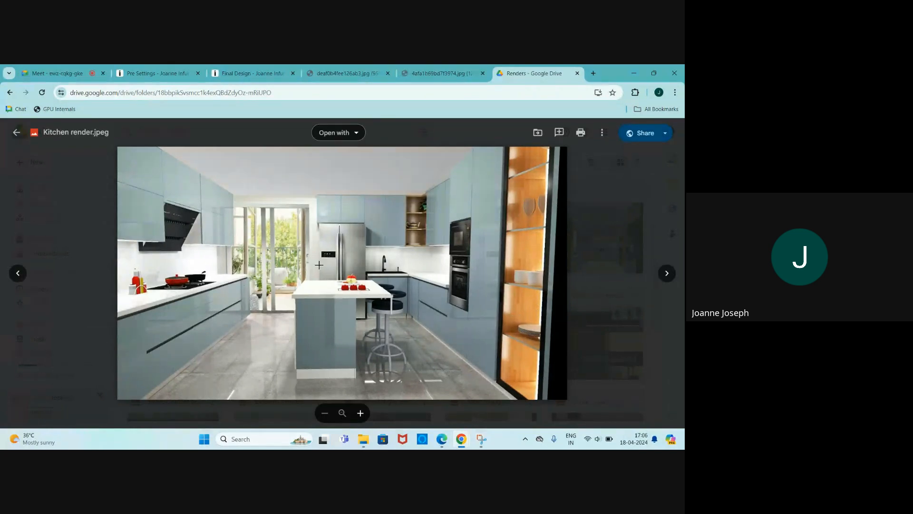
click(593, 280)
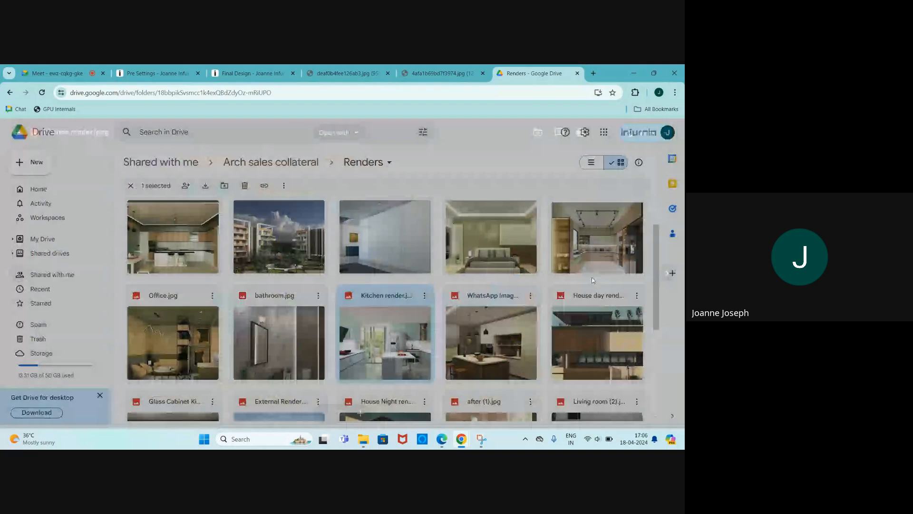
Step: Preview the Living room (2) render in the folder and return to the finished kitchen render with the lit open shelves
scroll(415, 244, down, 1)
scroll(415, 244, down, 1)
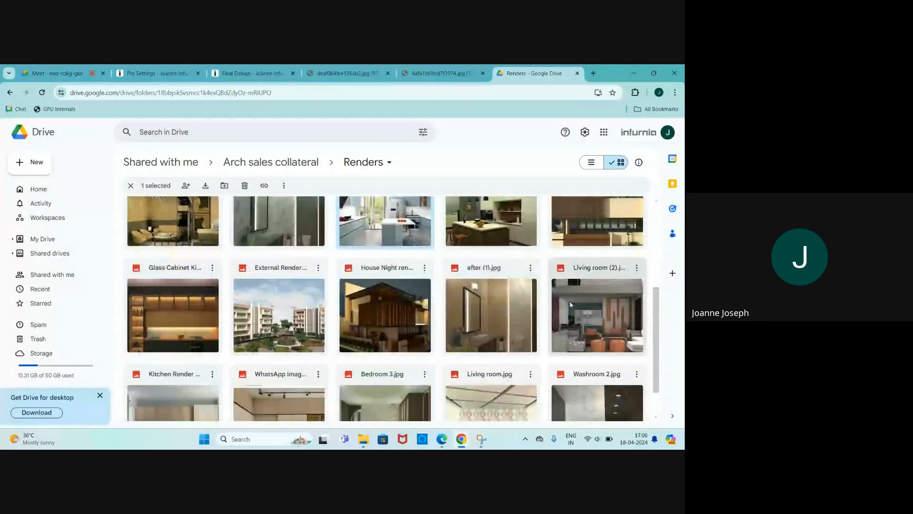
double_click(575, 316)
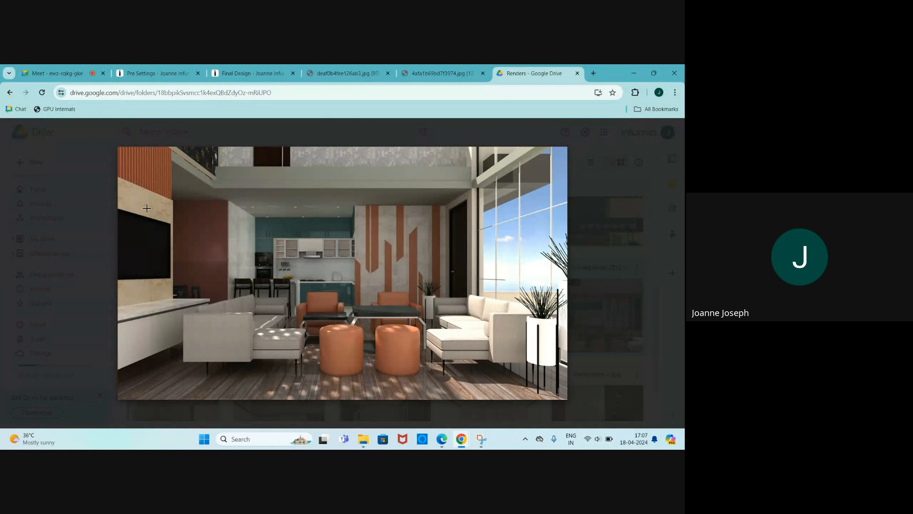
click(598, 322)
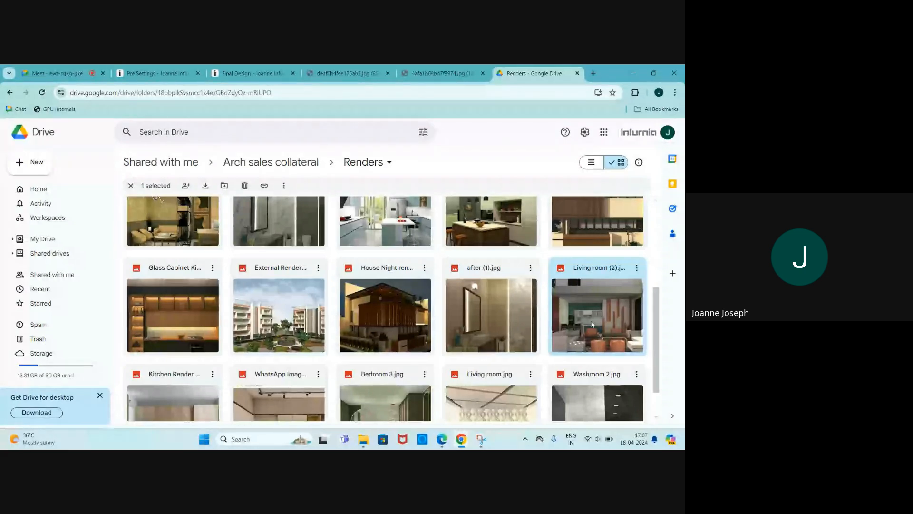
click(323, 75)
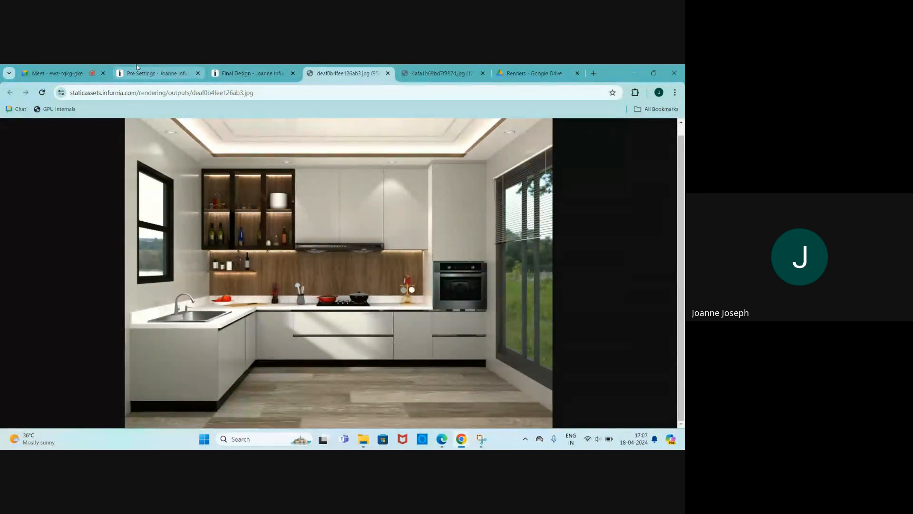
Step: Switch to the Pre Settings design and change the kitchen floor's tiling material to Cypress Wood
click(152, 74)
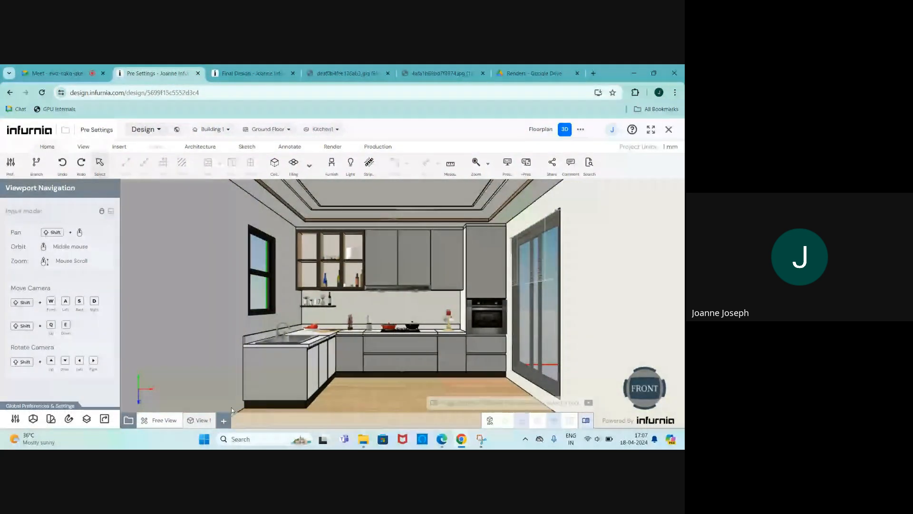
click(397, 395)
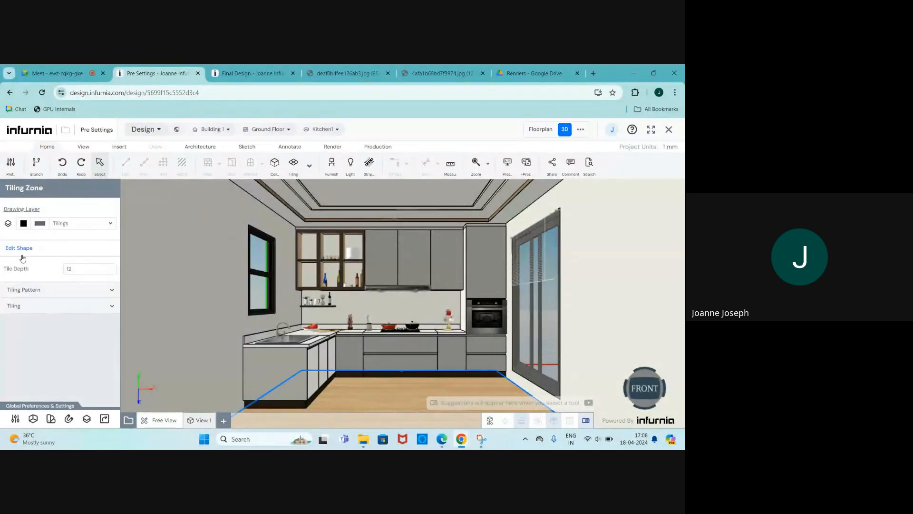
click(24, 290)
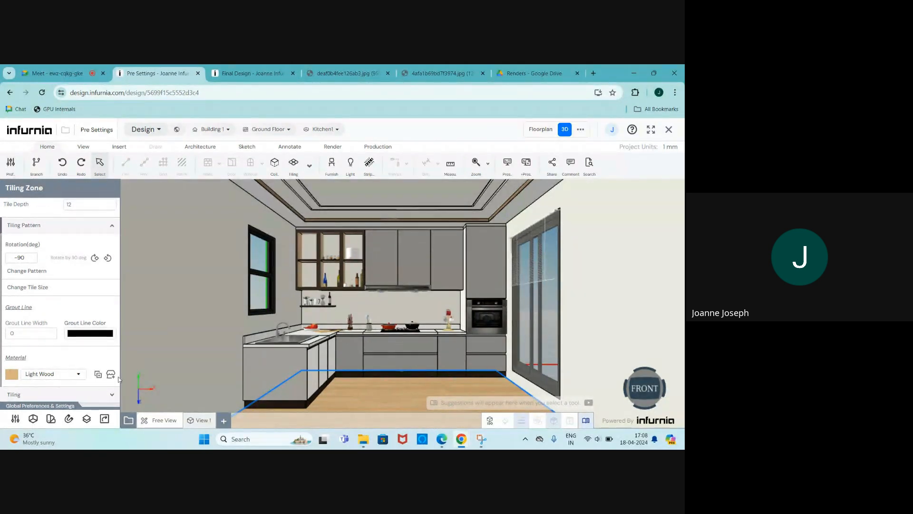
click(79, 377)
scroll(106, 350, down, 2)
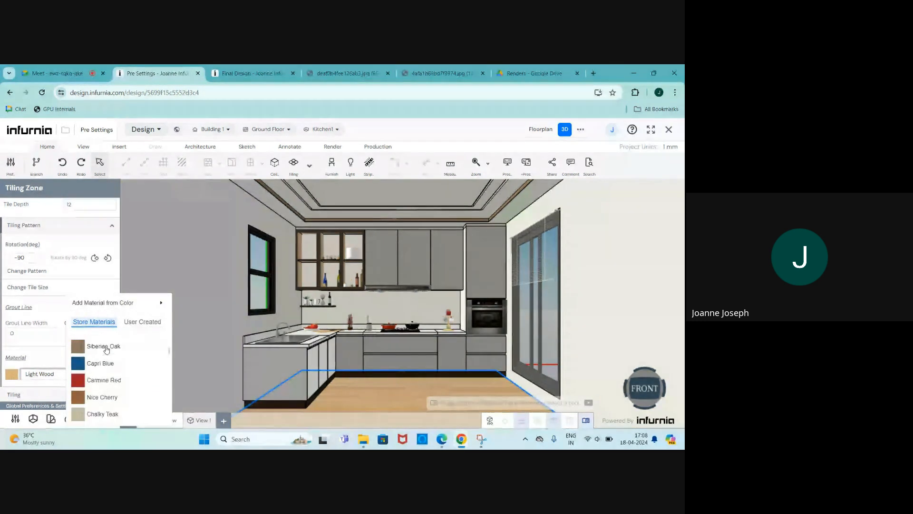
scroll(104, 366, down, 5)
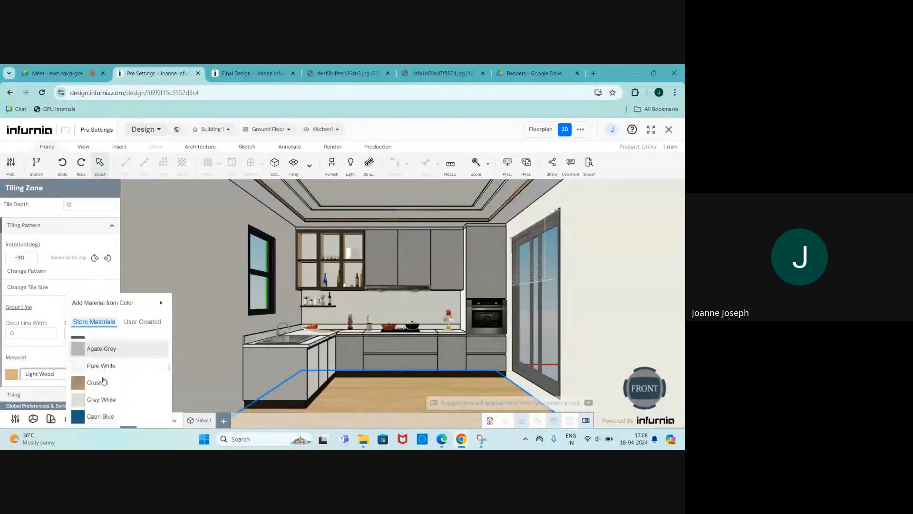
scroll(103, 378, down, 4)
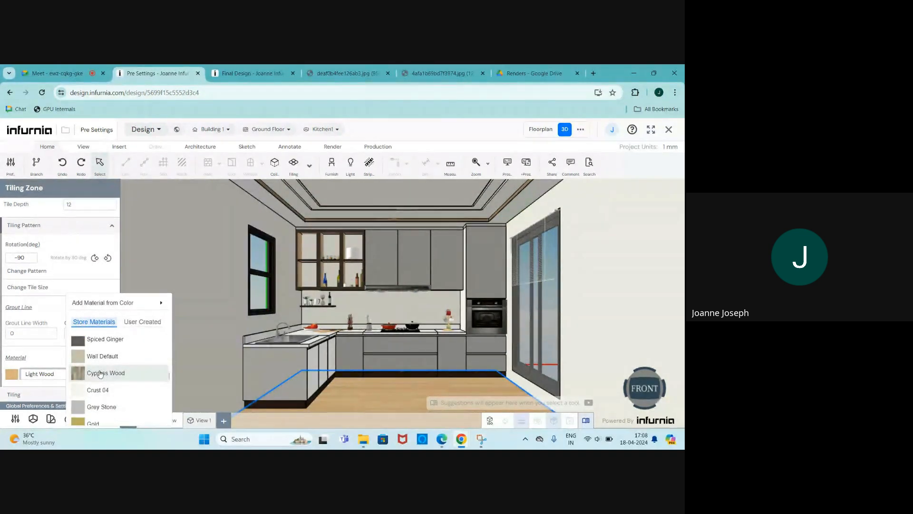
click(100, 374)
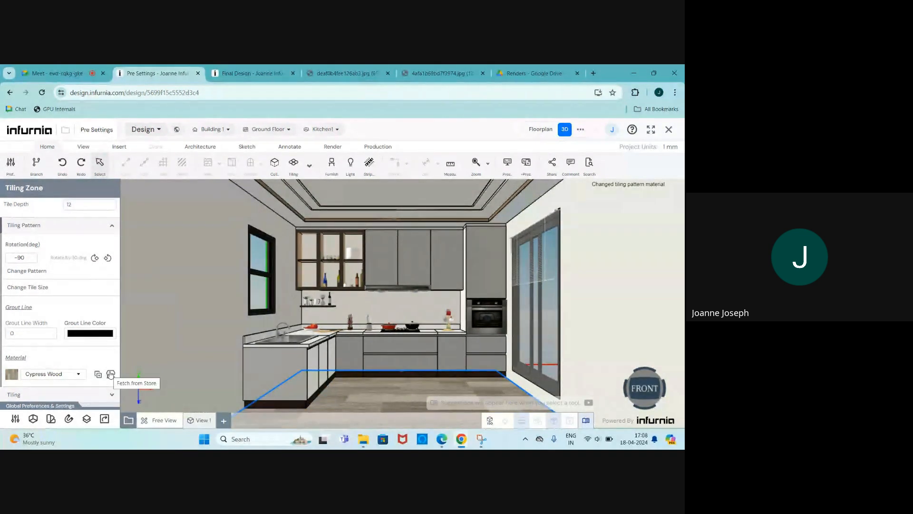
Step: Search the floor tiles store for "cy" and close the catalogue without picking a tile
click(110, 374)
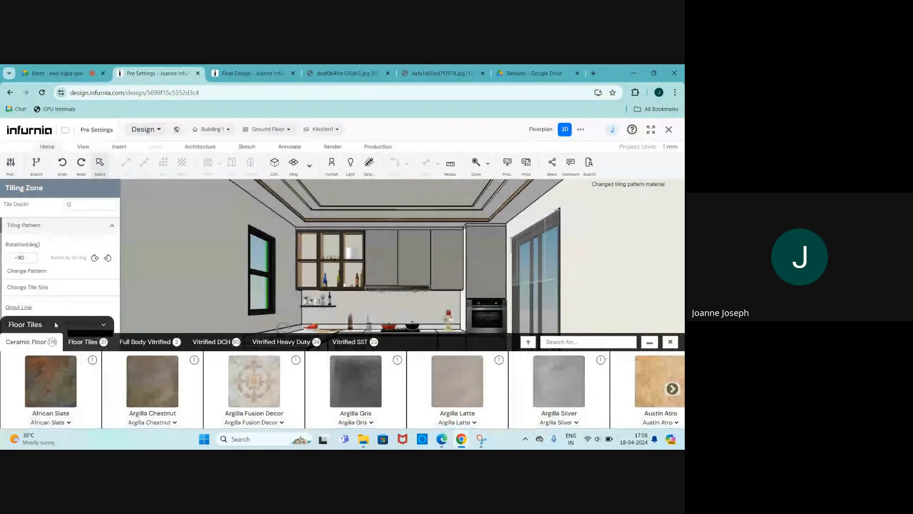
click(54, 325)
click(55, 325)
click(545, 342)
text(cy)
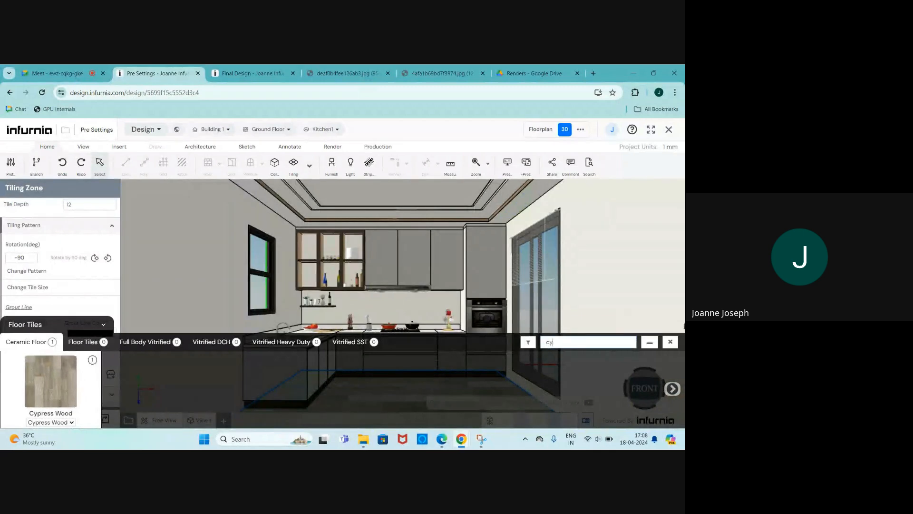
click(669, 342)
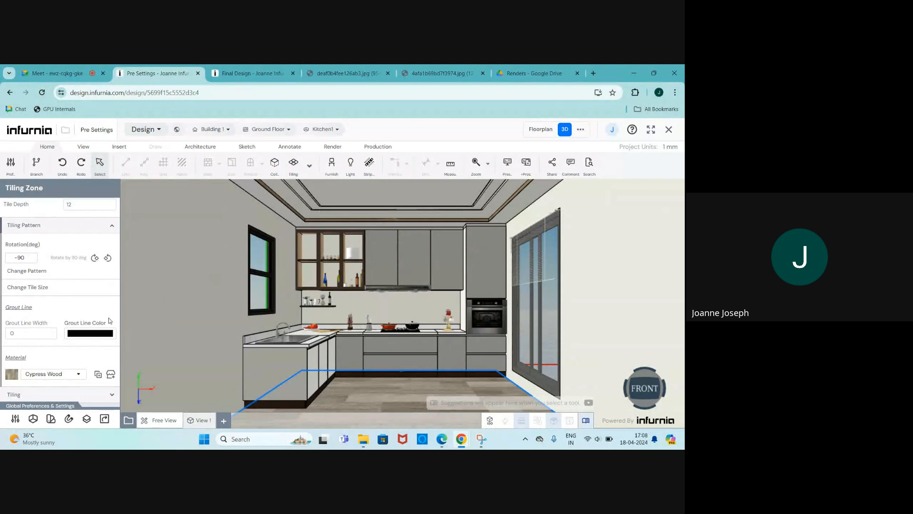
Step: Pick the wall's material from the model and set the Wall Default paint's base color to white, #FFFFFF
click(51, 419)
click(94, 239)
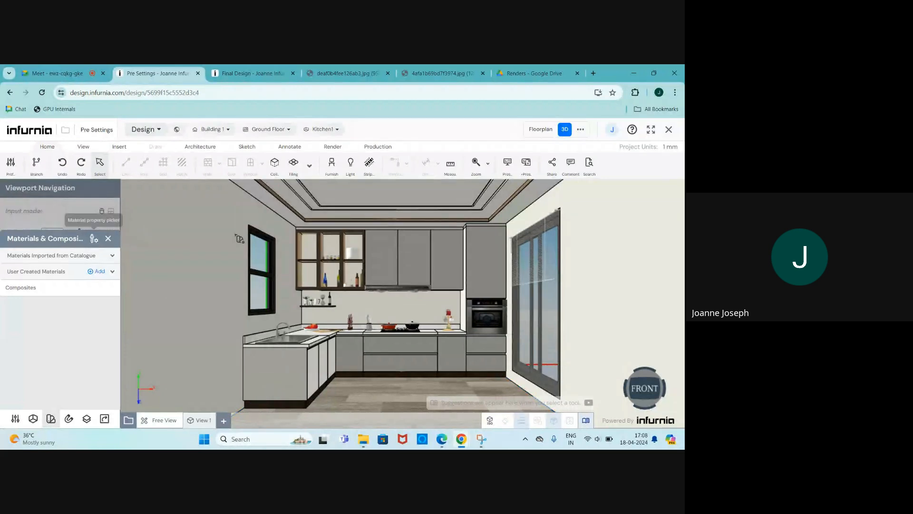
click(228, 234)
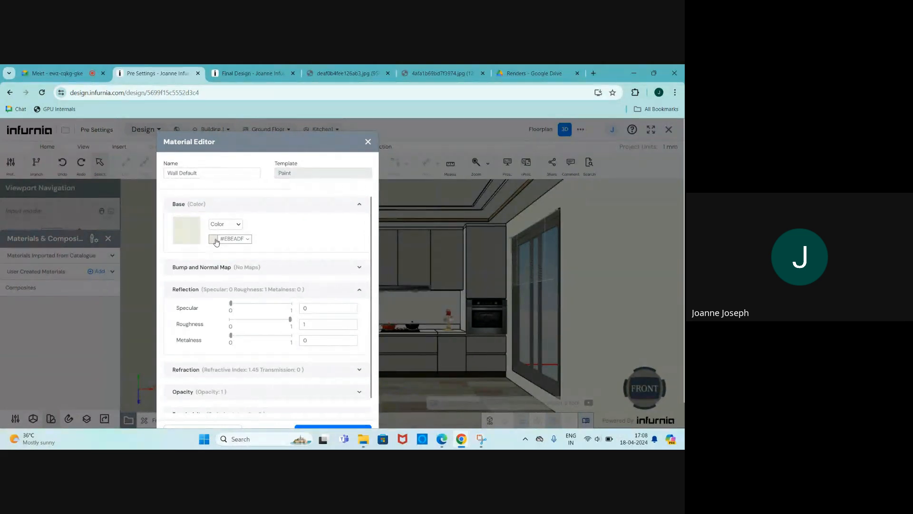
click(214, 239)
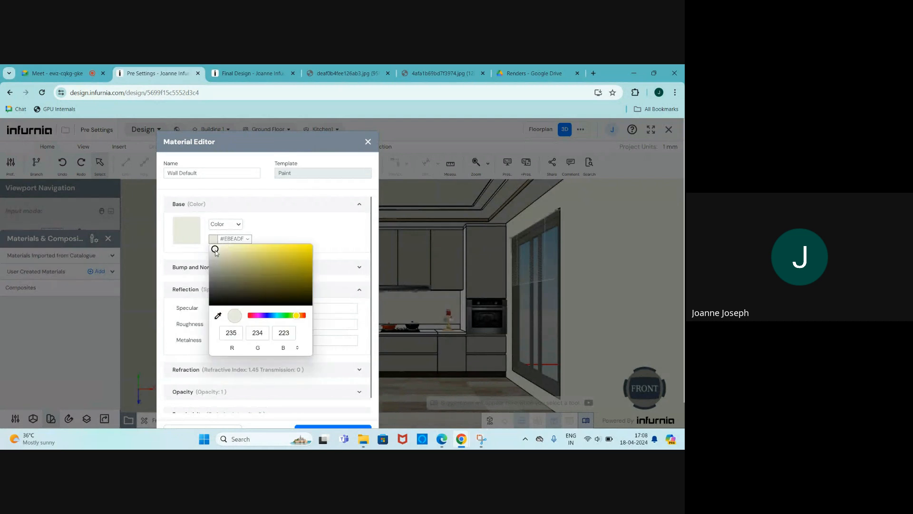
drag(215, 252, 209, 246)
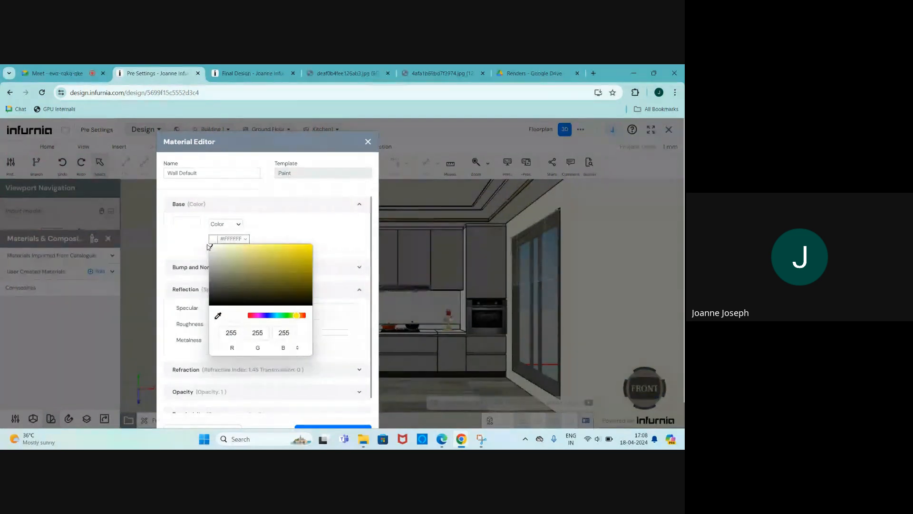
click(313, 230)
scroll(313, 230, down, 3)
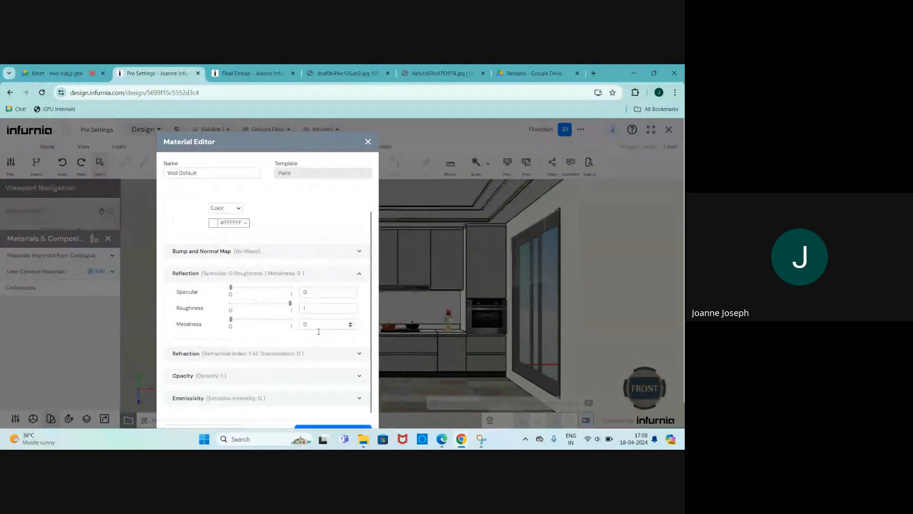
click(328, 403)
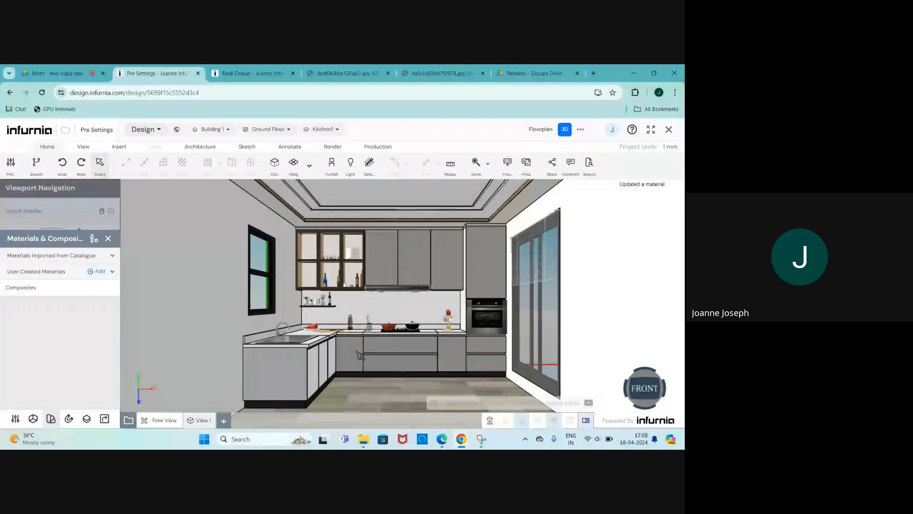
key(Escape)
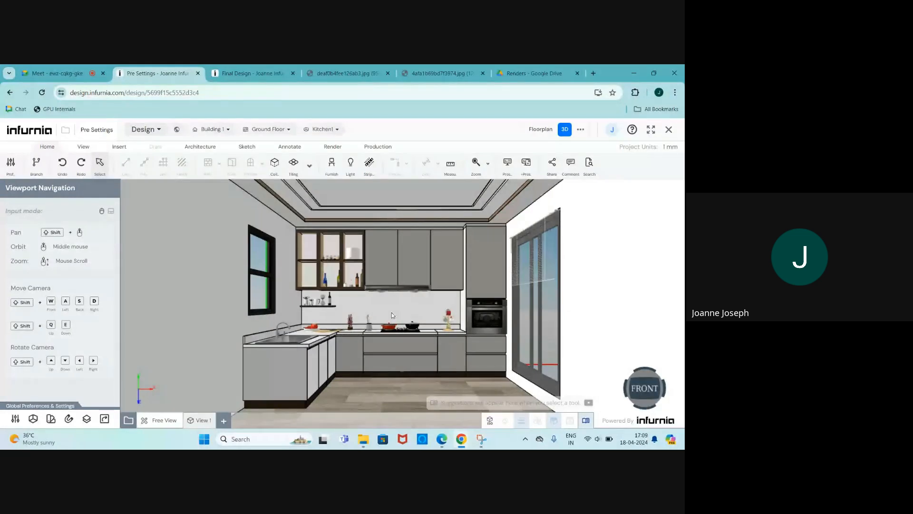
Step: Browse the store materials available as finish for the wall section with the small black-framed window
scroll(380, 322, up, 2)
scroll(381, 321, down, 2)
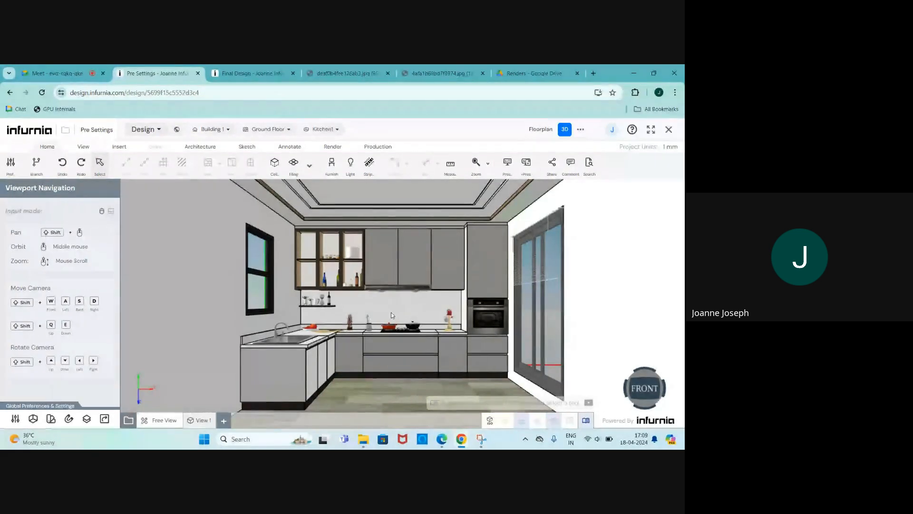
click(170, 280)
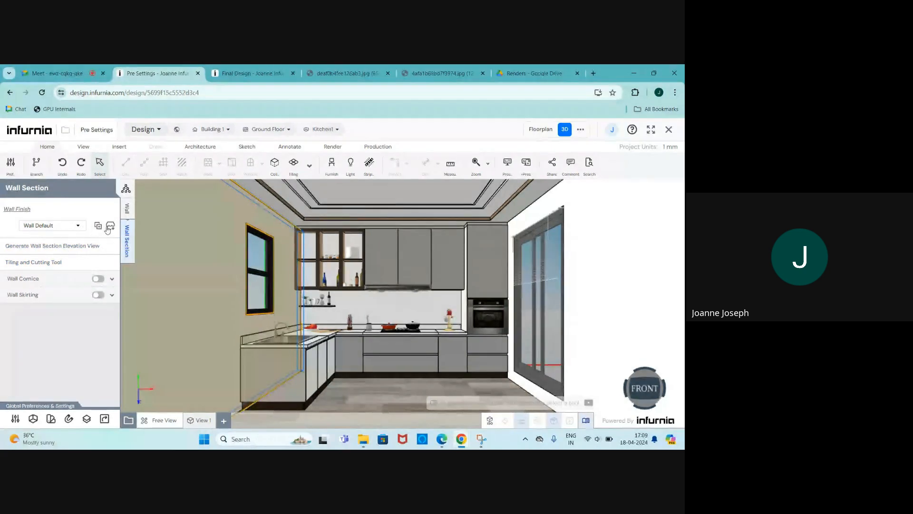
click(79, 226)
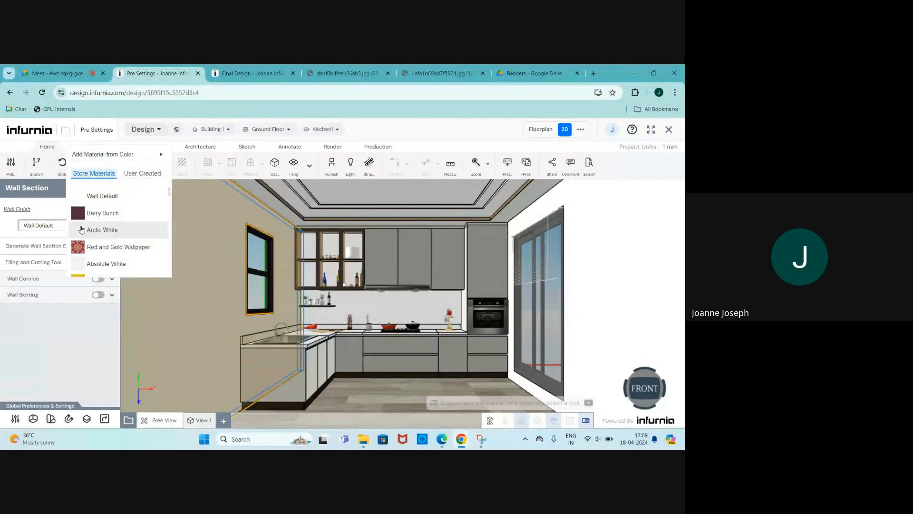
scroll(100, 235, down, 5)
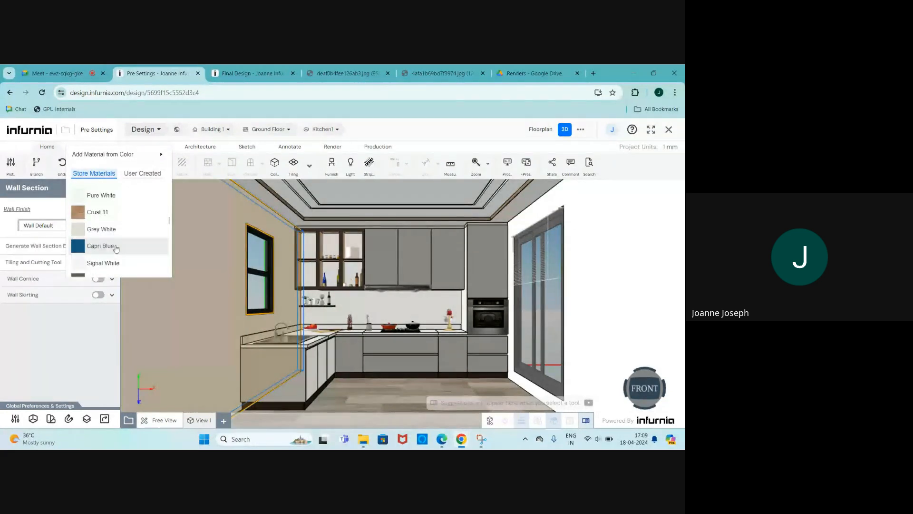
scroll(111, 249, down, 8)
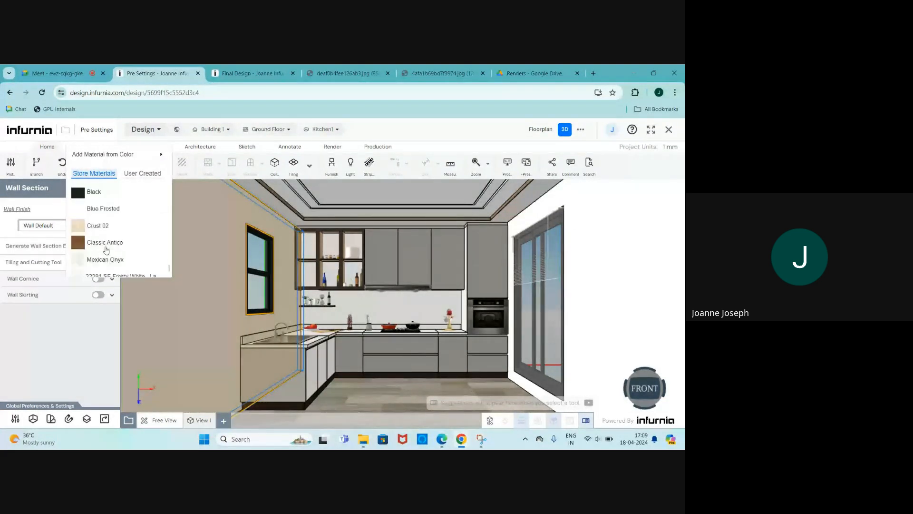
scroll(106, 252, down, 2)
click(78, 305)
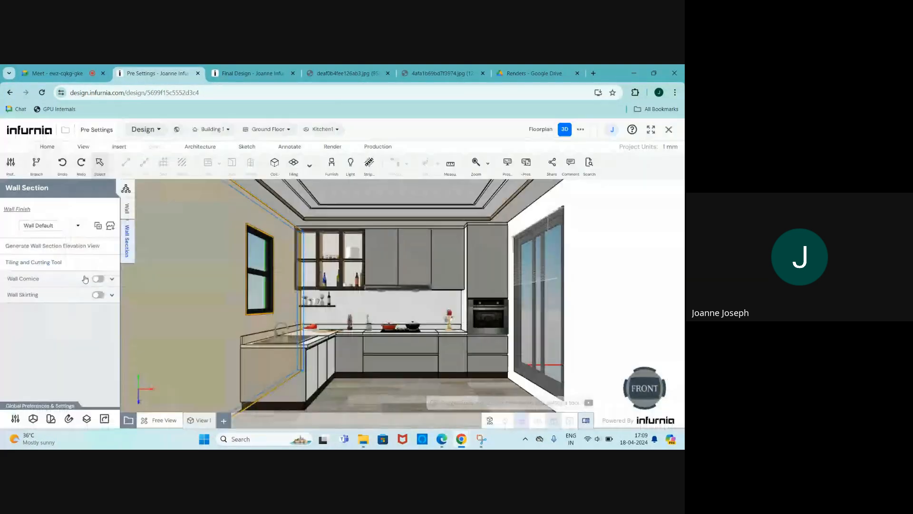
Step: Search the Wall Texture paints for "wa" to find a finish for the wall section with the small black-framed window
click(110, 226)
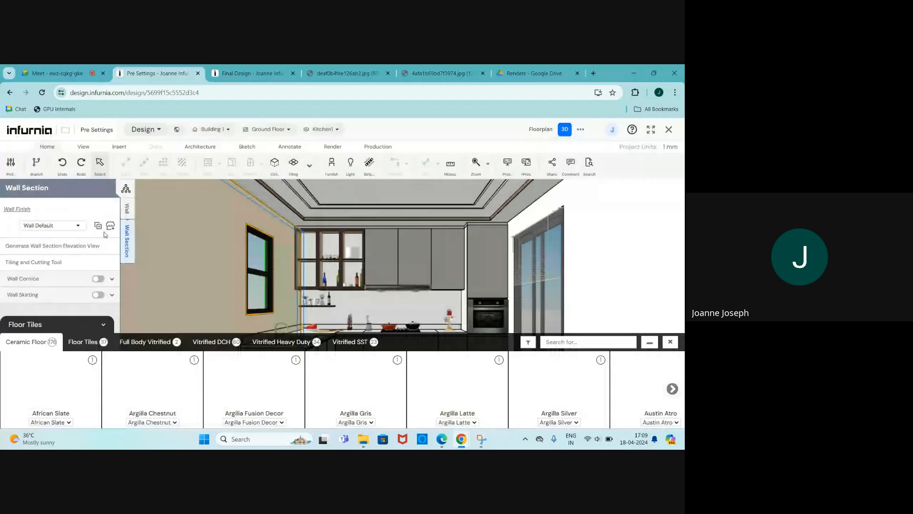
click(39, 326)
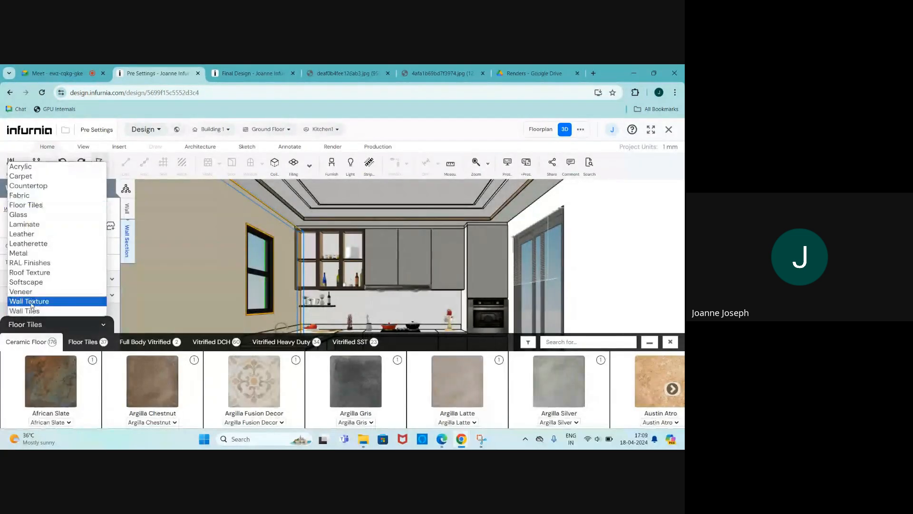
click(31, 302)
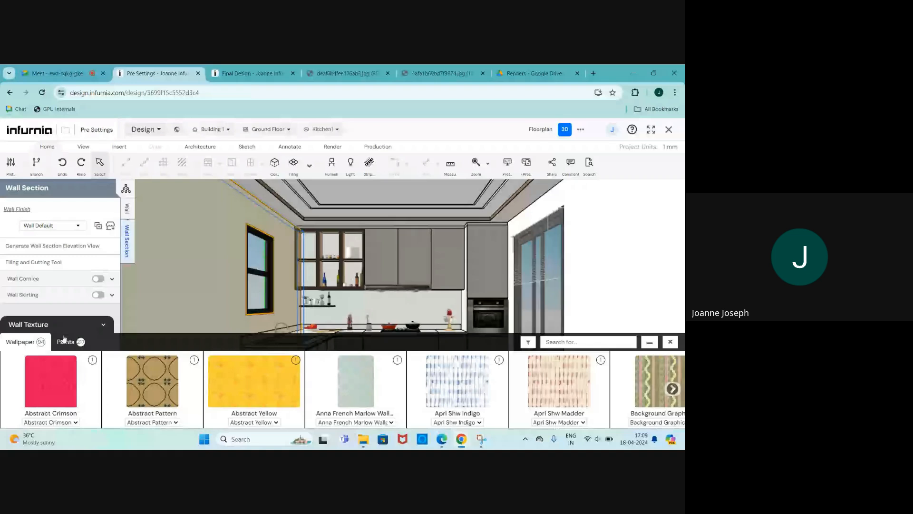
click(64, 341)
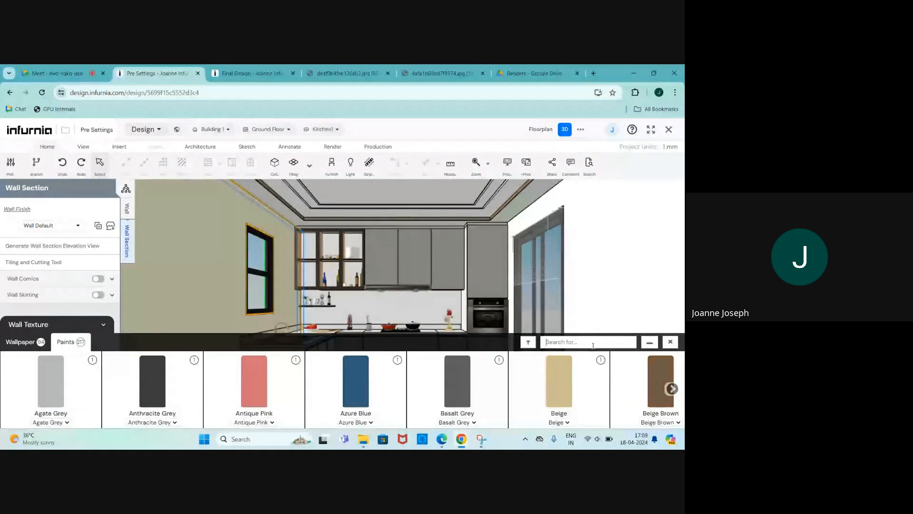
text(wa)
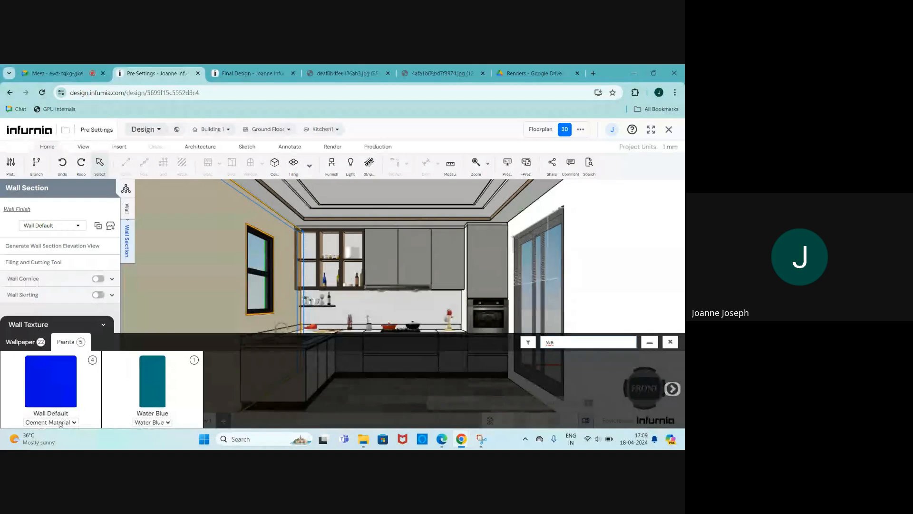
Step: Preview the different Wall Default variants offered for the paint in the catalogue
click(59, 422)
click(62, 407)
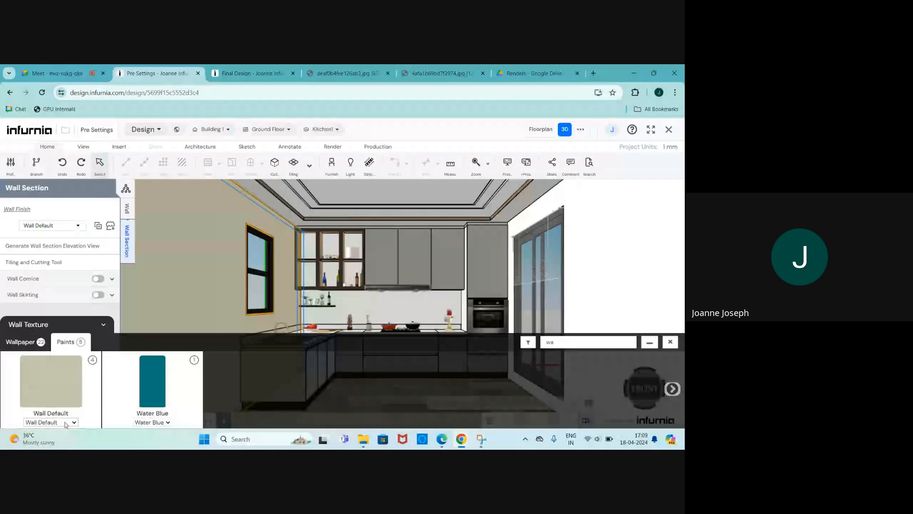
click(66, 422)
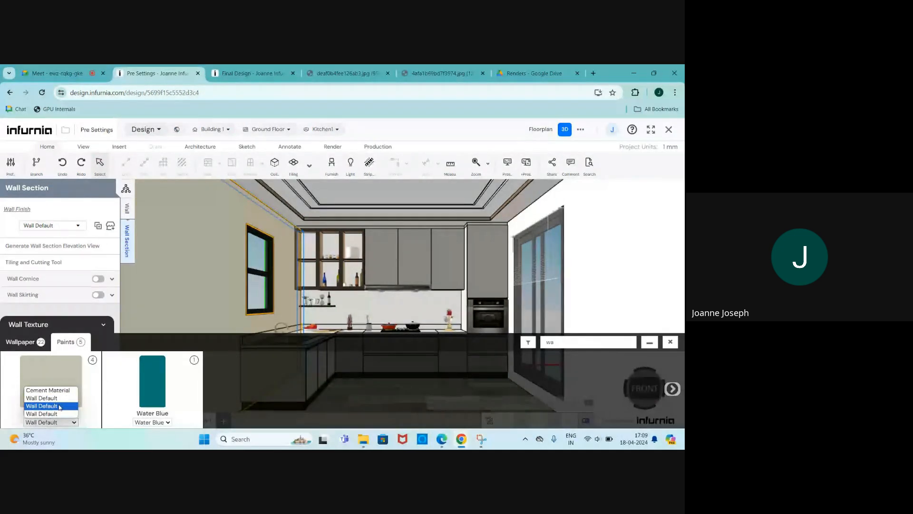
click(60, 407)
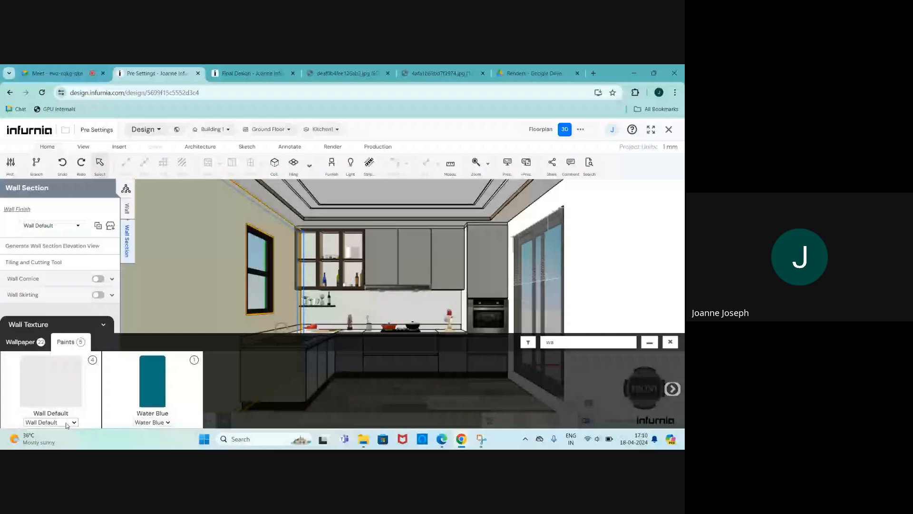
click(58, 422)
click(58, 414)
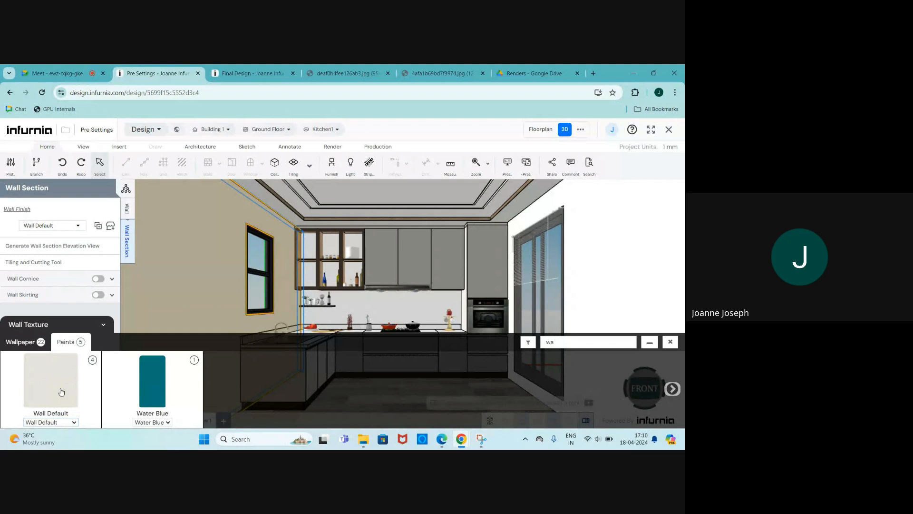
Step: Select the wall section with the sliding glass doors and look through the Wall Texture paints matching "white"
click(625, 295)
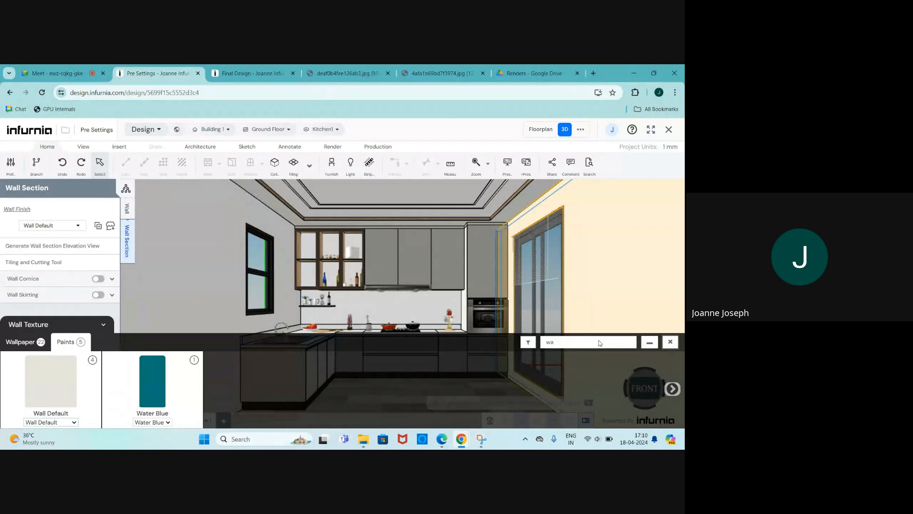
click(670, 342)
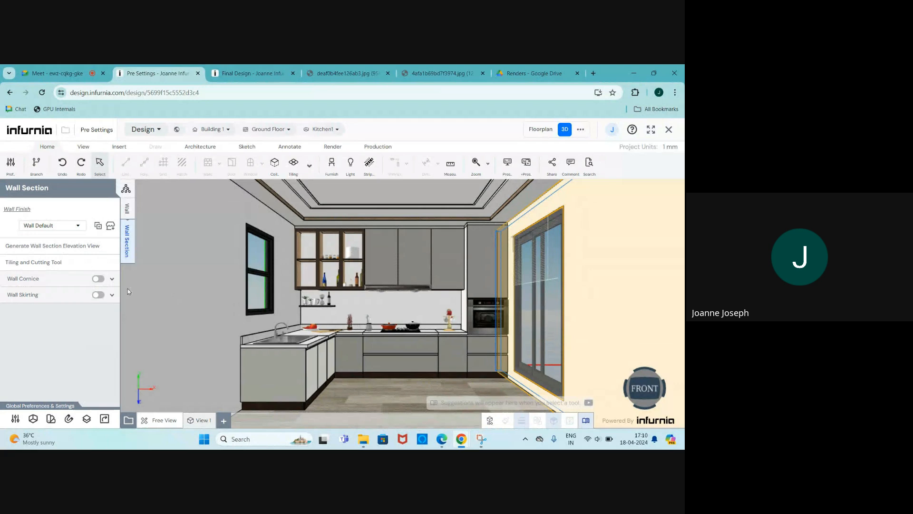
click(110, 226)
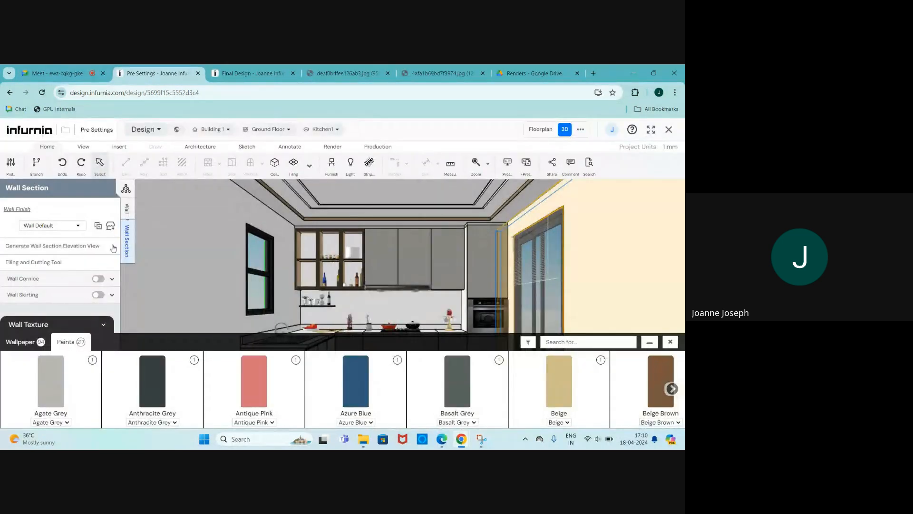
click(573, 342)
text(white)
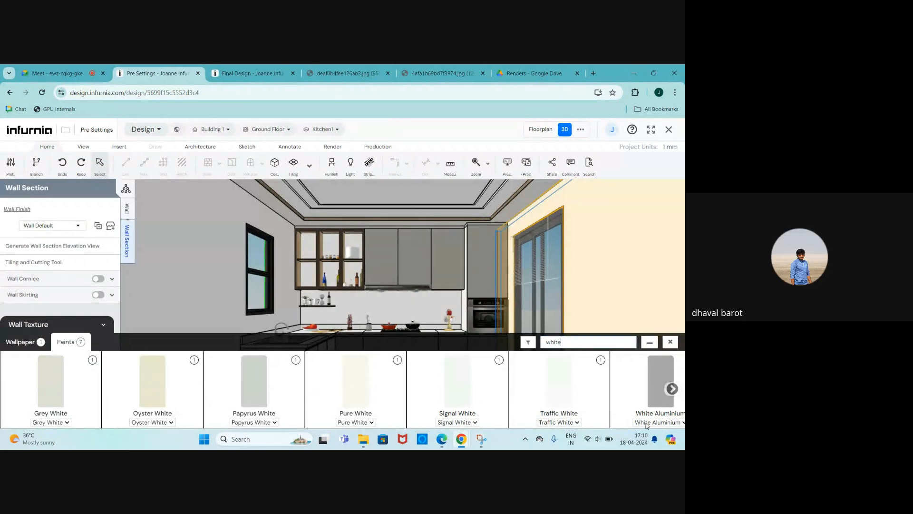
scroll(595, 393, right, 8)
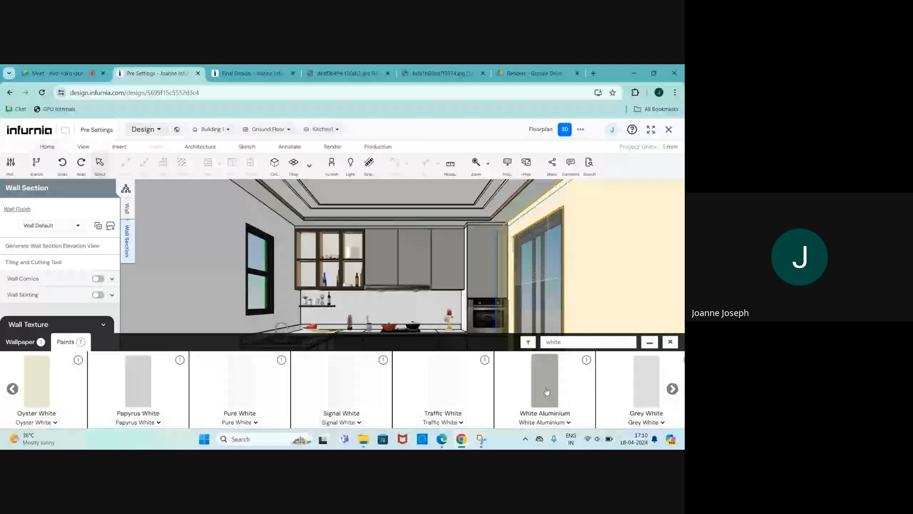
scroll(547, 392, right, 10)
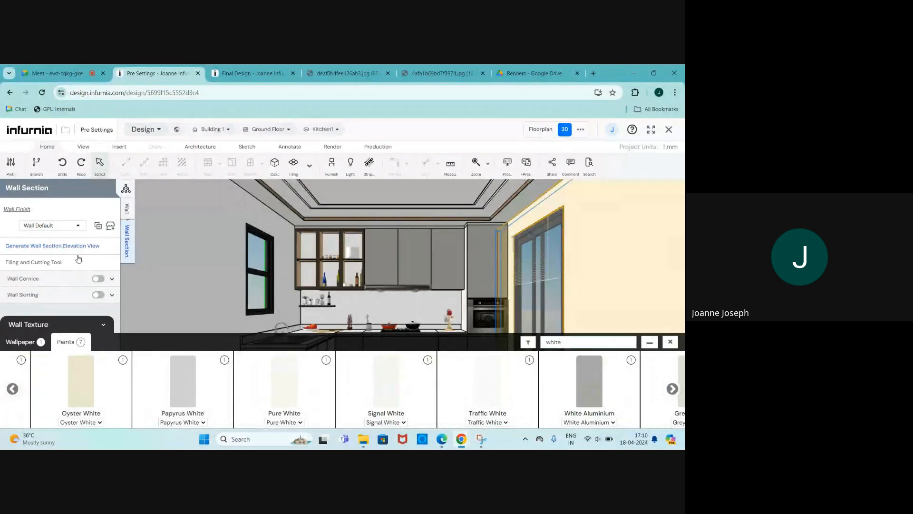
Step: Apply the solid laminate Arctic White as finish to the wall section with the sliding glass doors
click(102, 325)
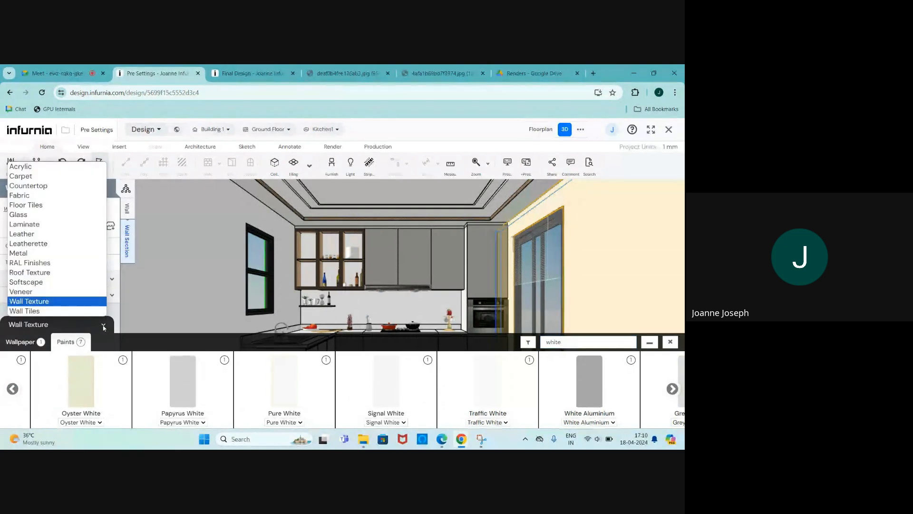
click(38, 224)
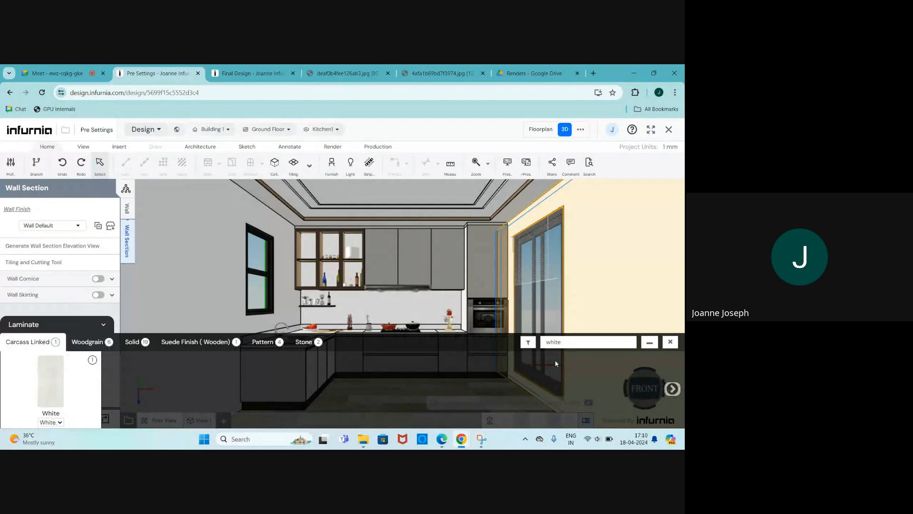
click(133, 346)
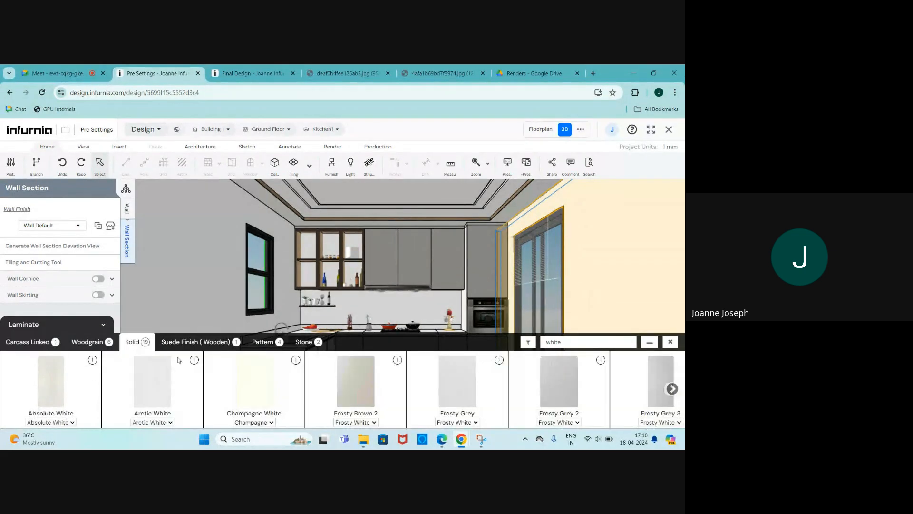
click(152, 381)
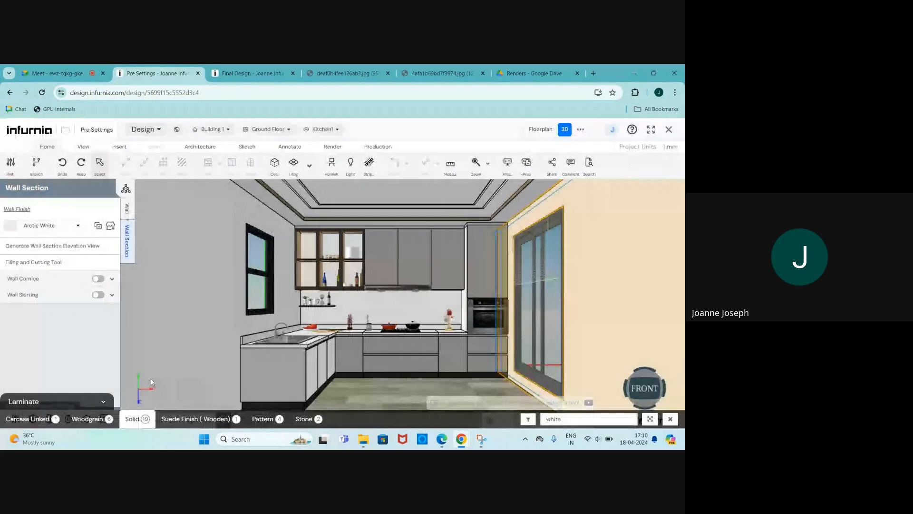
click(344, 422)
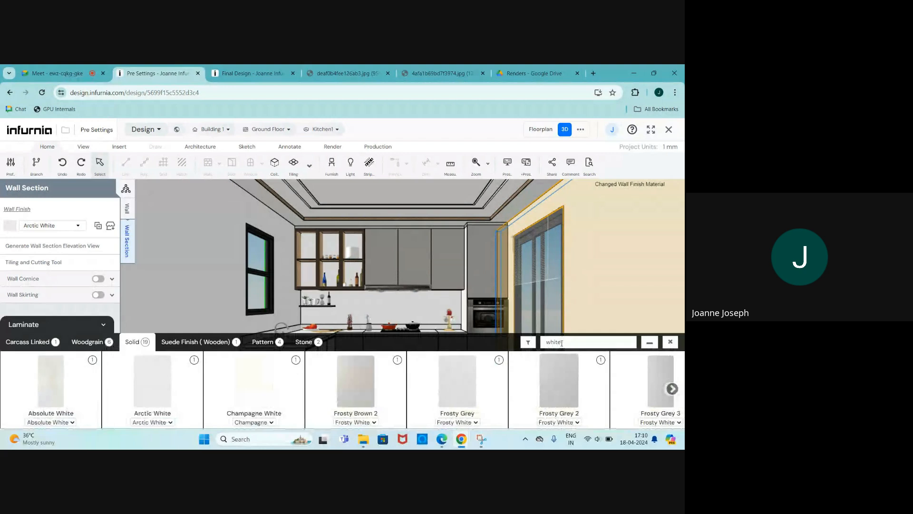
drag(561, 342, 545, 342)
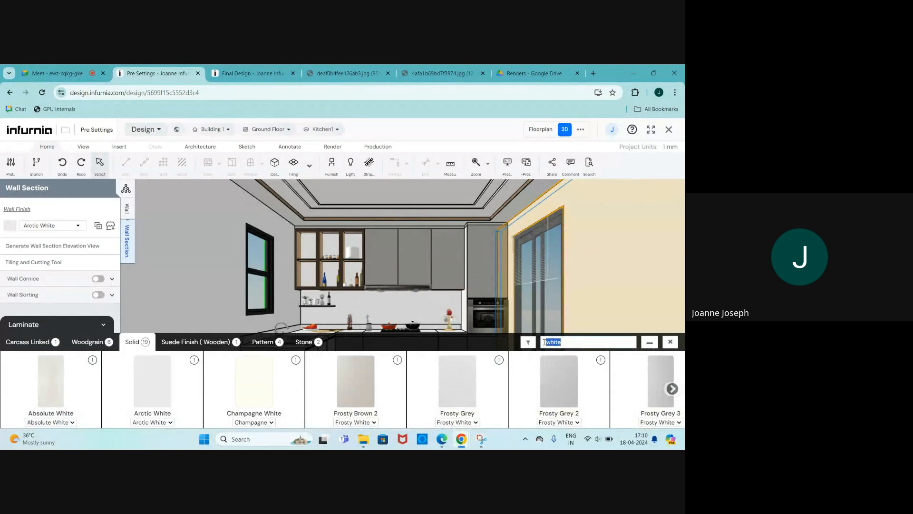
Step: Switch to the Final Design and pick materials from the kitchen model, including the window wall's finish, to inspect their properties
click(261, 69)
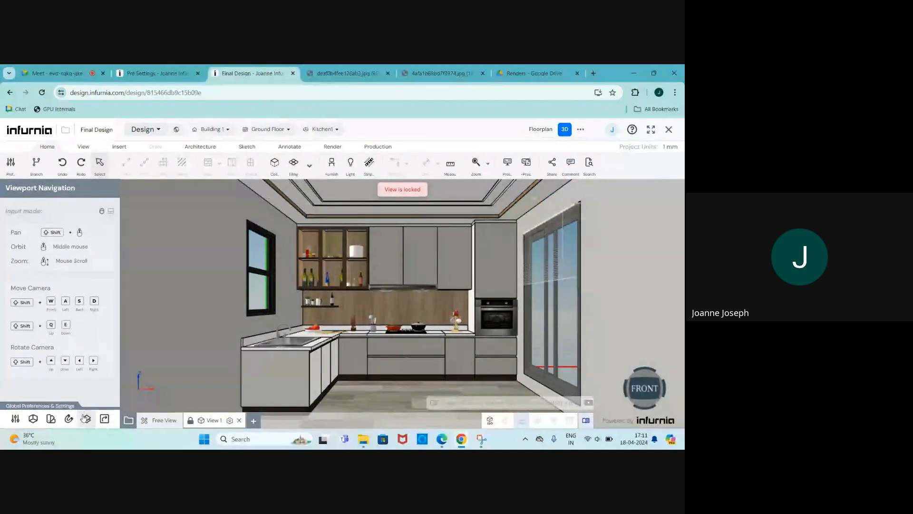
click(51, 418)
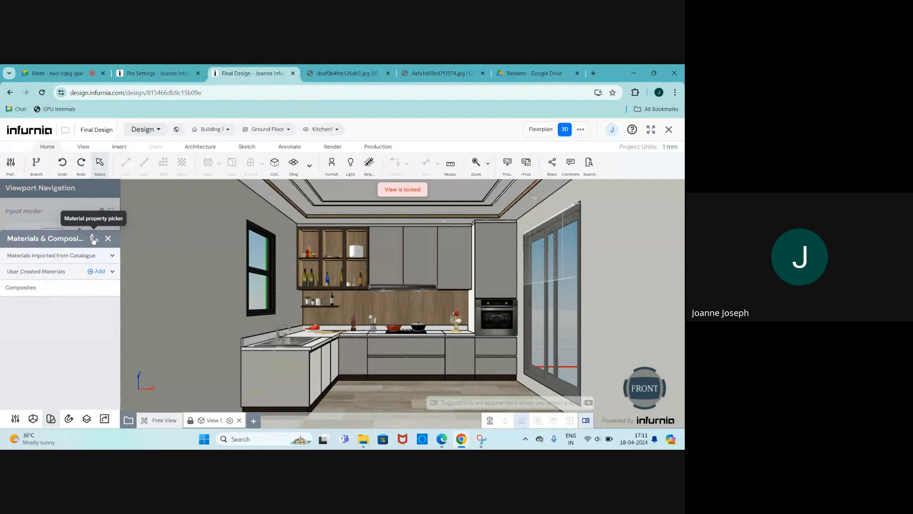
click(217, 234)
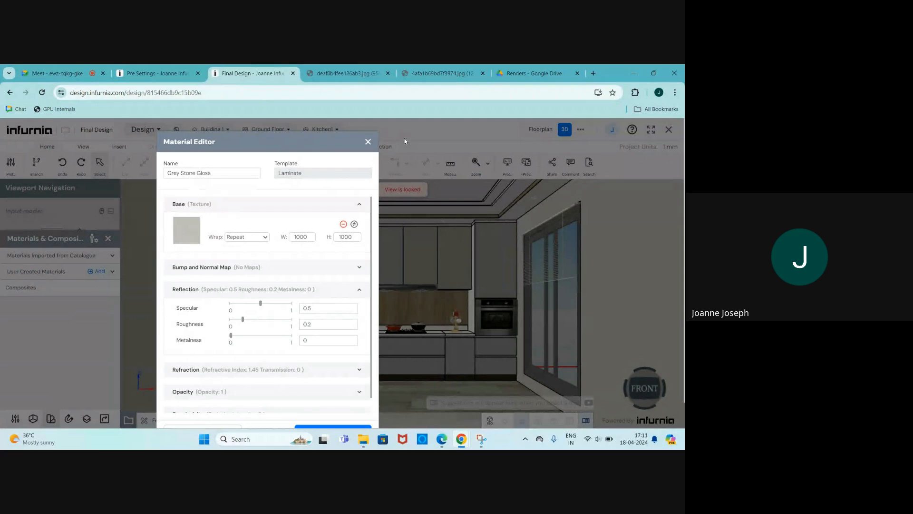
click(368, 142)
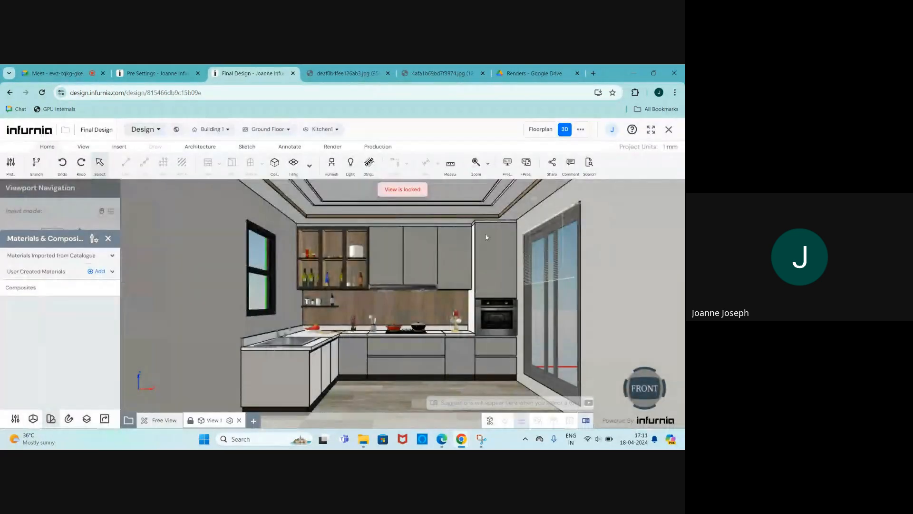
click(211, 224)
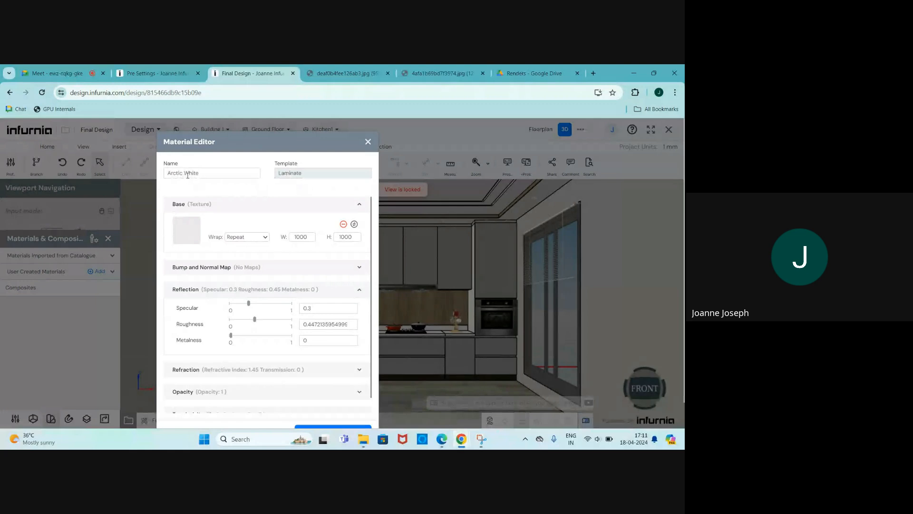
Step: Compare the two rendered kitchen images and close the material properties left open in the Final Design
click(331, 74)
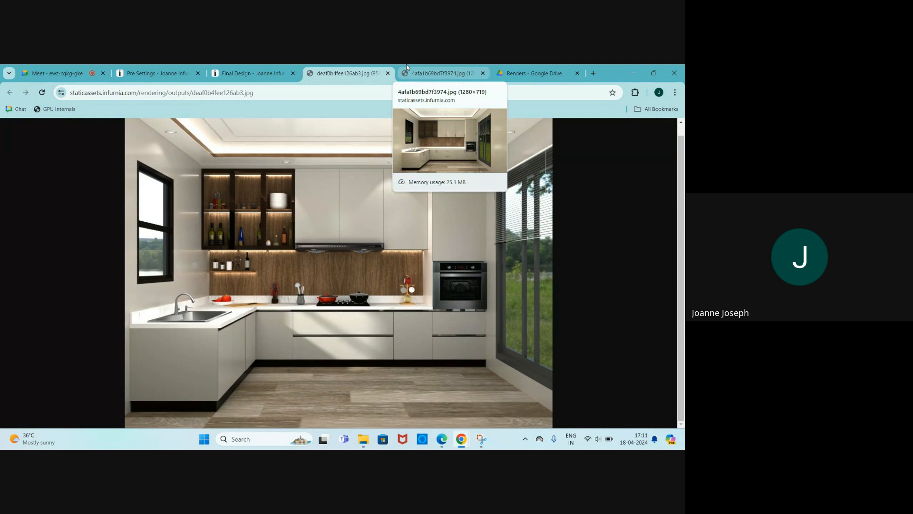
click(426, 68)
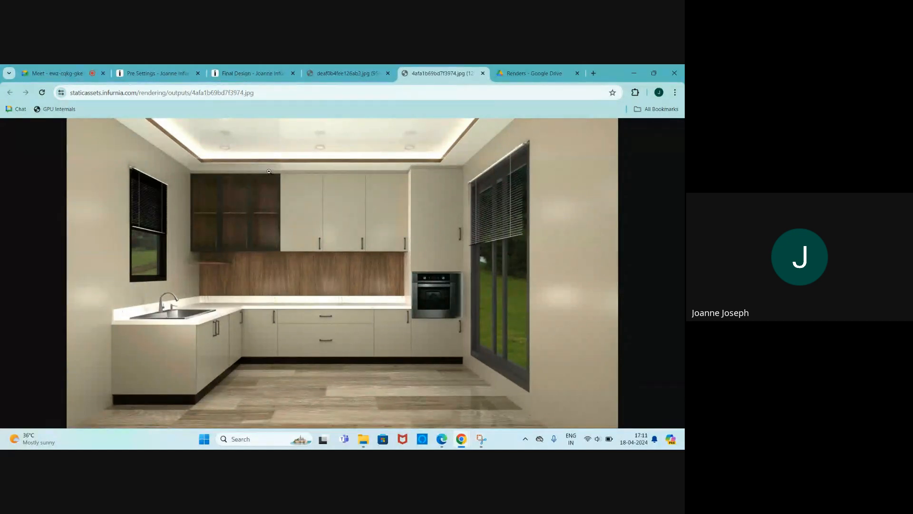
click(233, 73)
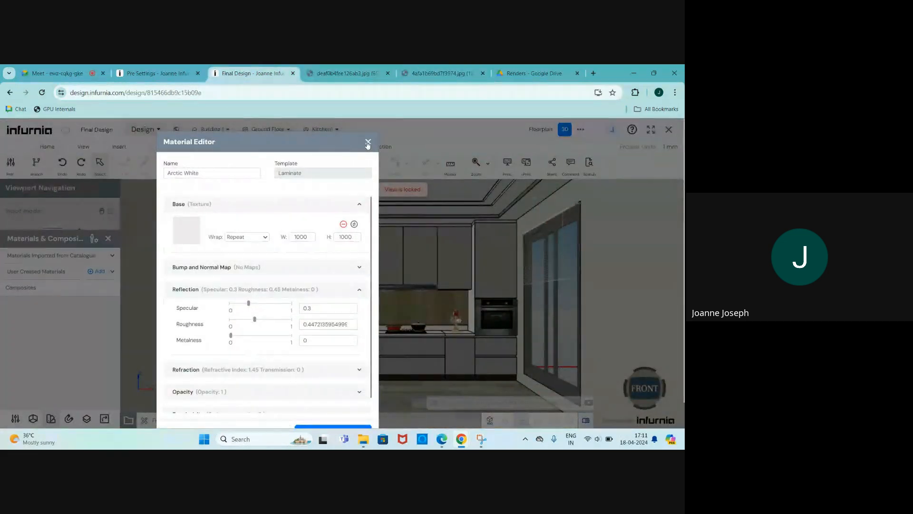
click(368, 142)
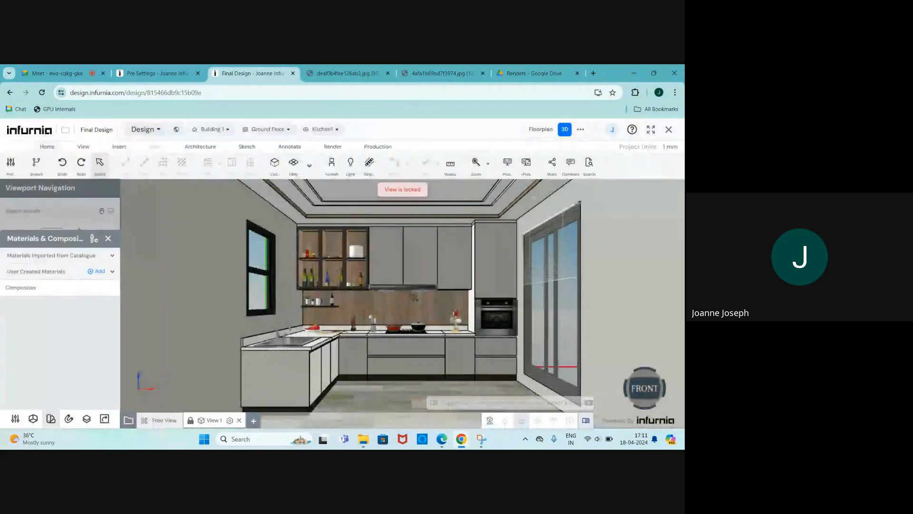
click(345, 73)
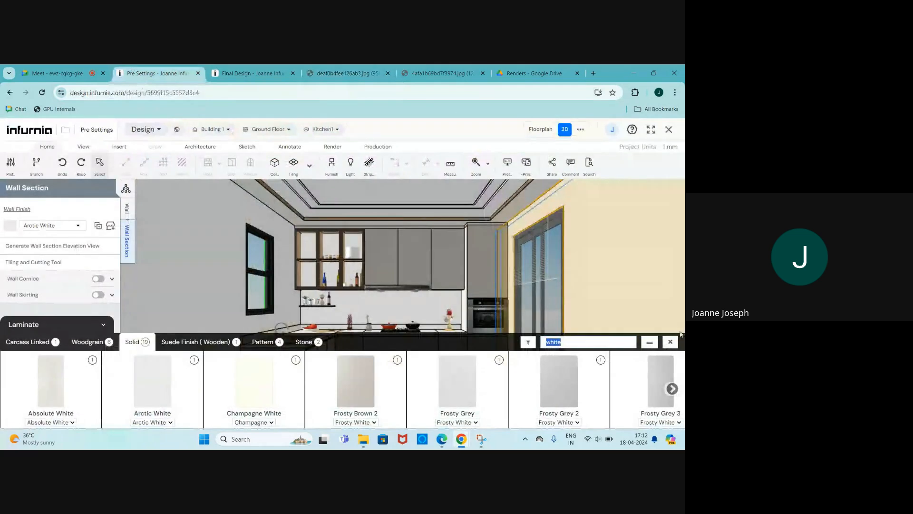
Step: Close the laminate catalogue, select the wall section behind the hob, and look through the veneers for its wall finish, searching "si"
click(671, 342)
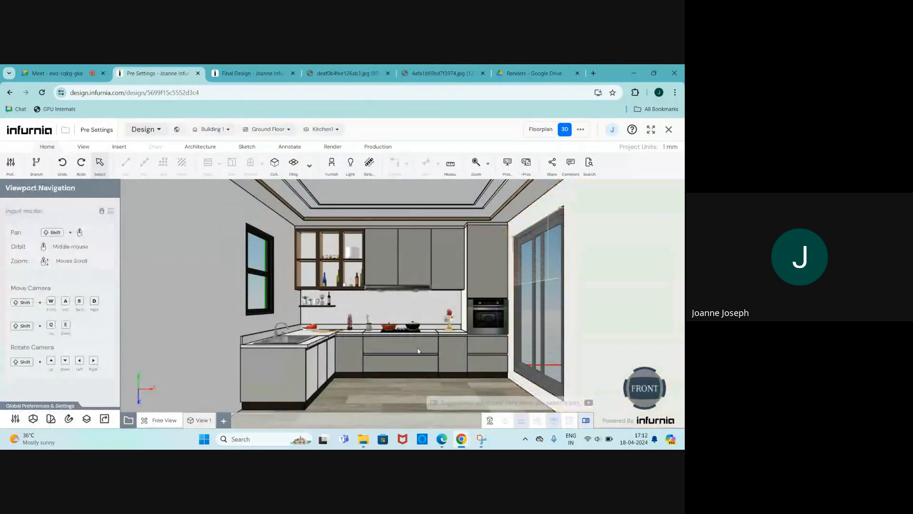
scroll(393, 366, up, 2)
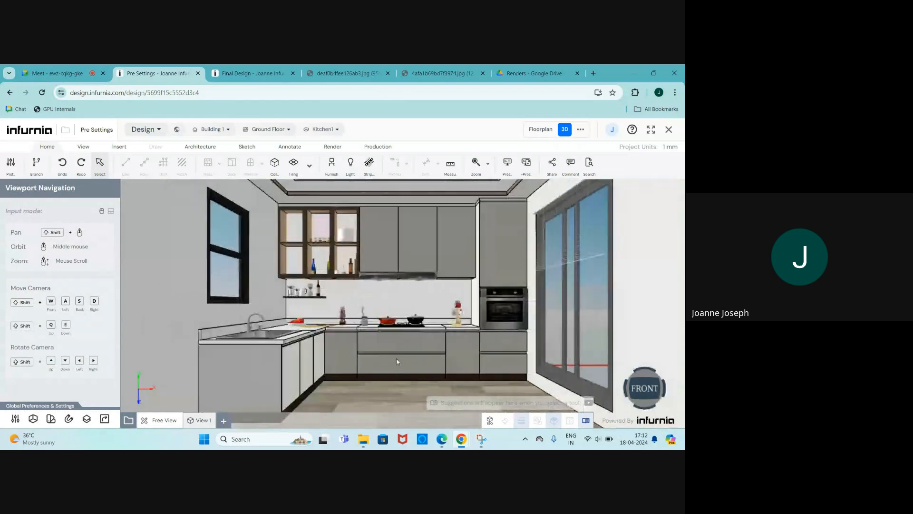
click(382, 296)
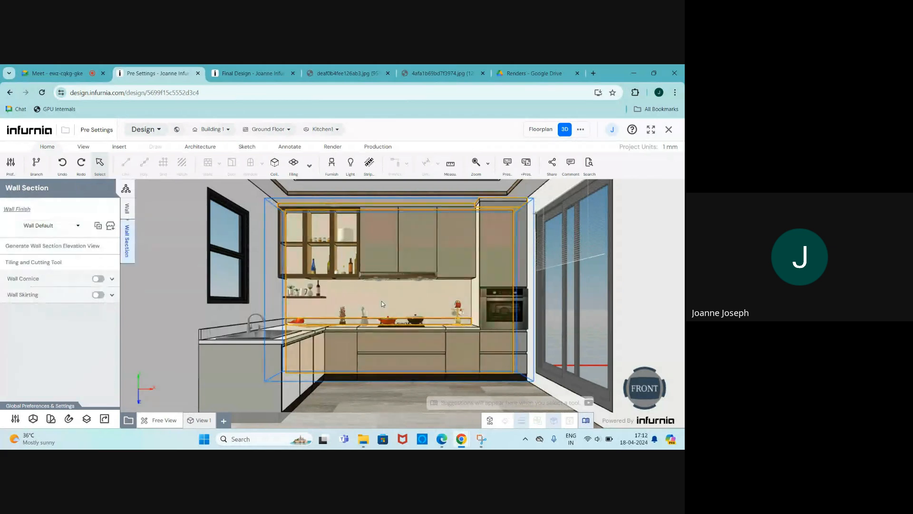
click(109, 227)
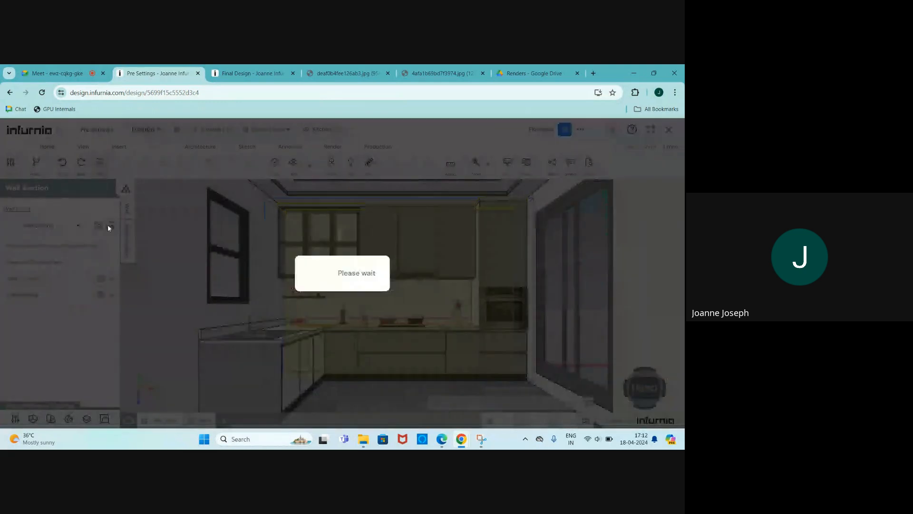
click(58, 327)
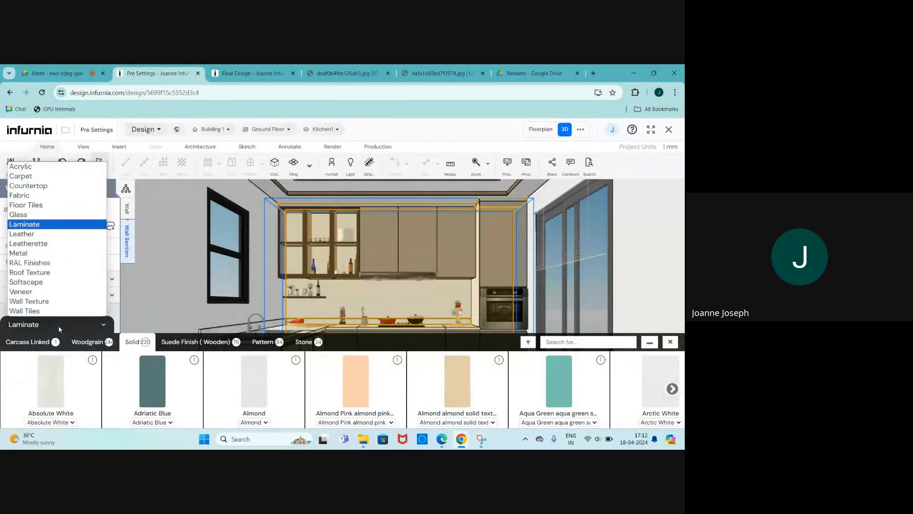
click(42, 292)
scroll(243, 393, down, 5)
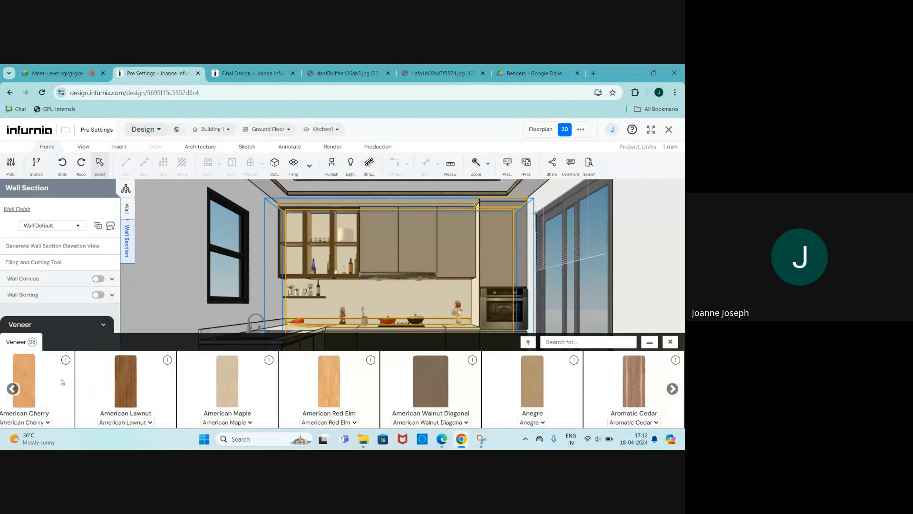
scroll(340, 395, down, 4)
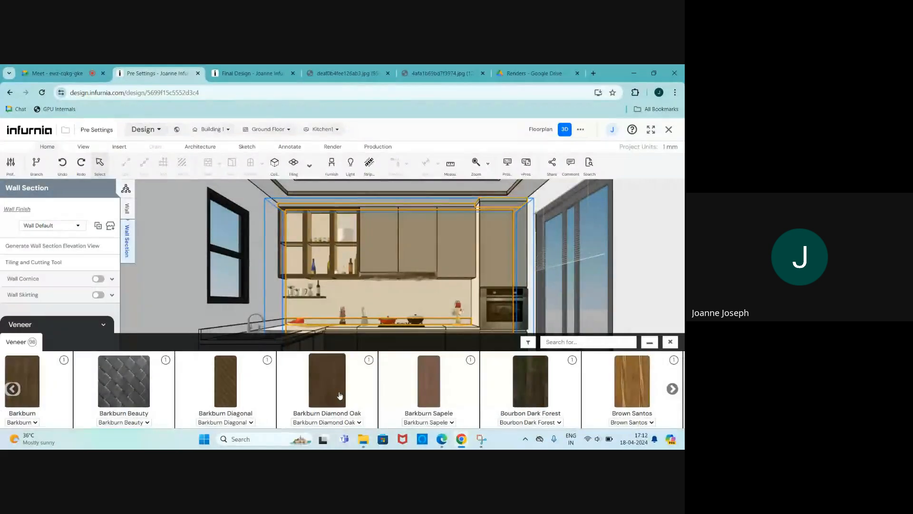
scroll(339, 395, up, 5)
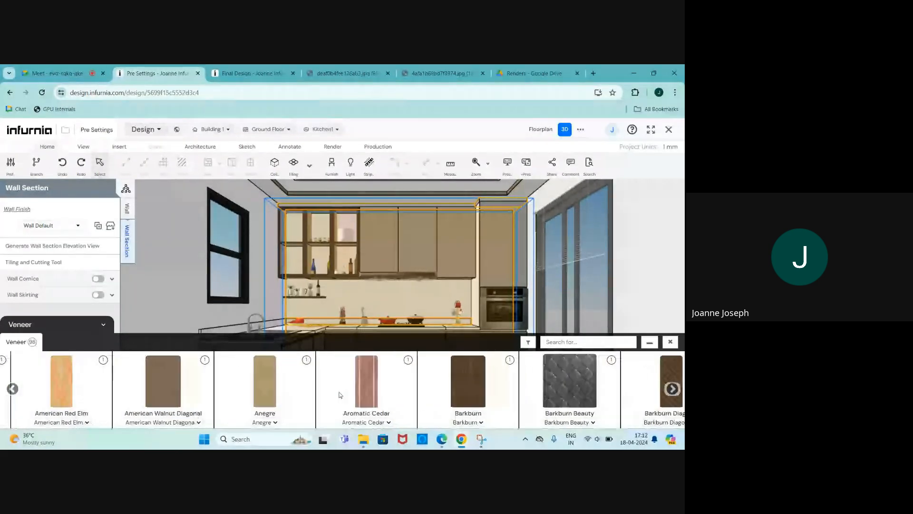
scroll(339, 395, up, 2)
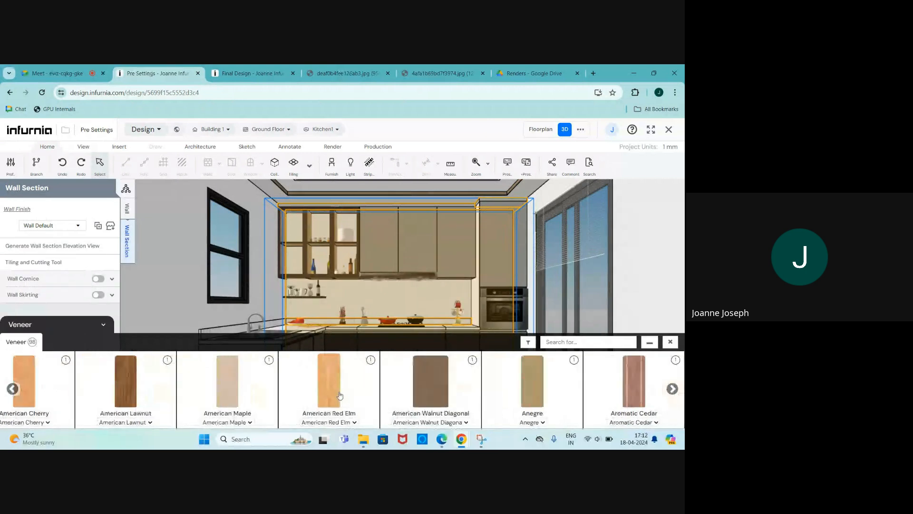
scroll(312, 387, down, 1)
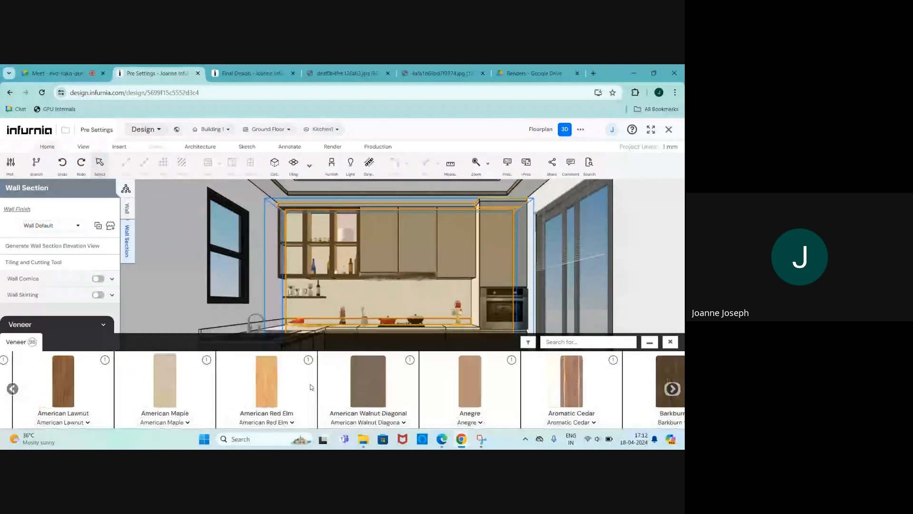
click(551, 342)
text(si)
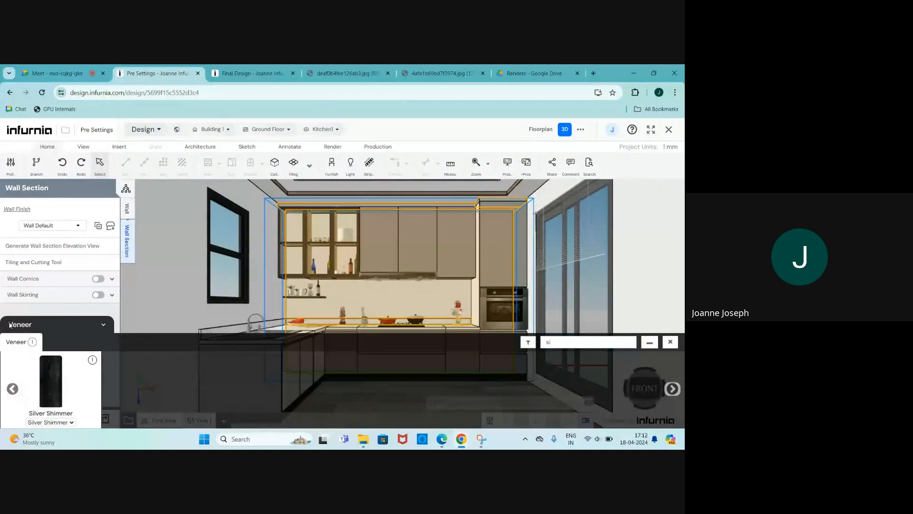
Step: Find the woodgrain laminate Siberian Oak with the search "sib" and apply it as the finish of the wall section behind the hob
click(17, 325)
click(18, 224)
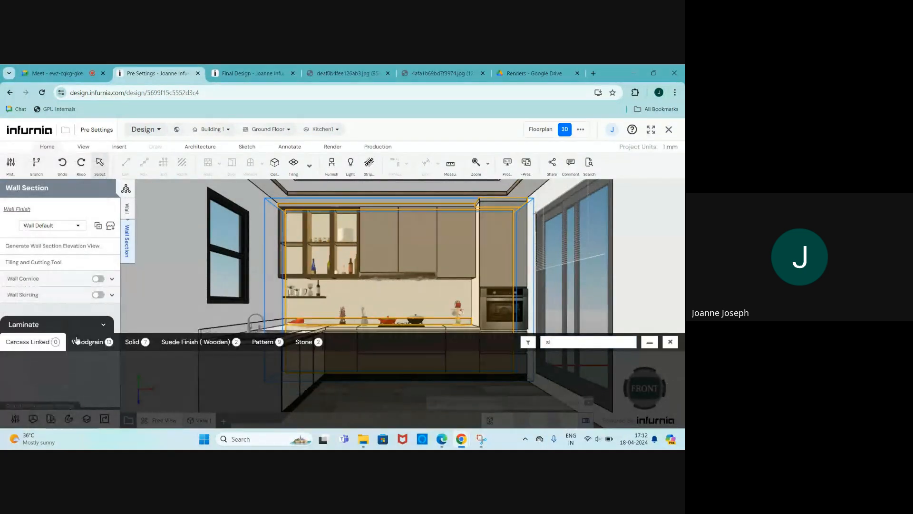
click(215, 343)
click(93, 342)
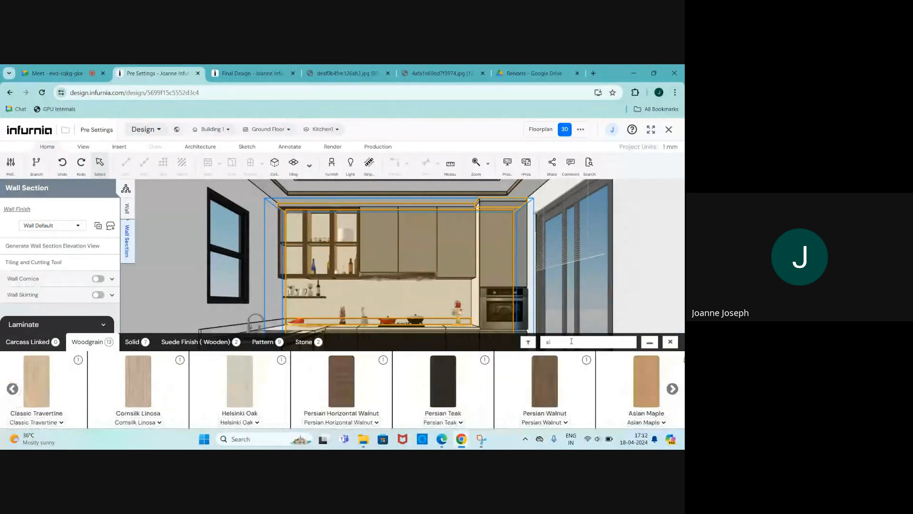
text(s)
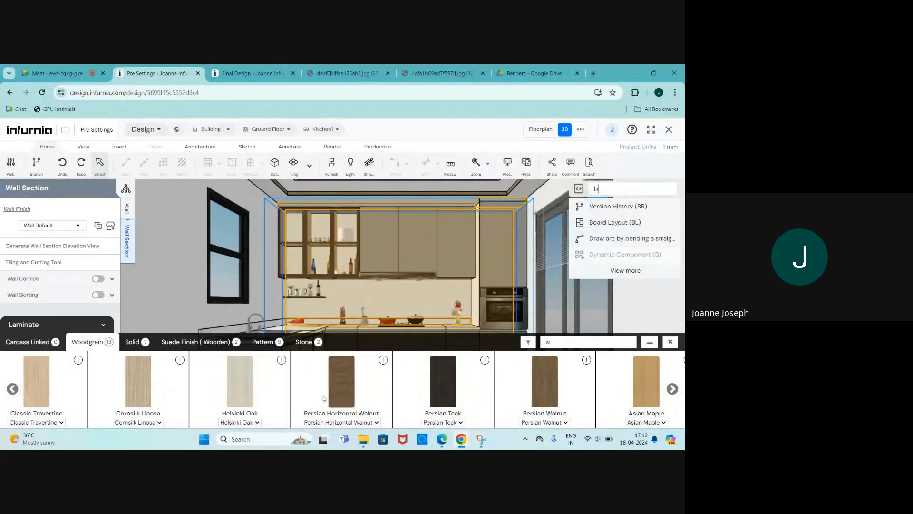
click(560, 342)
text(b)
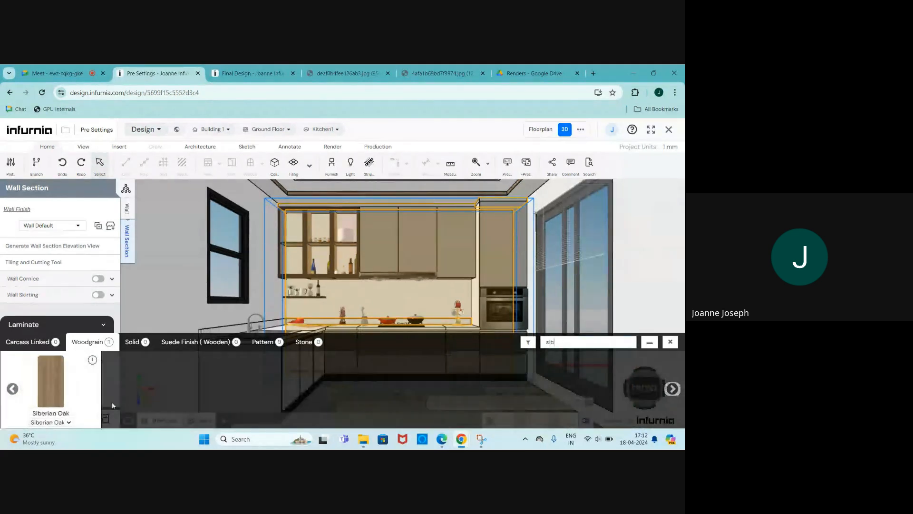
click(57, 384)
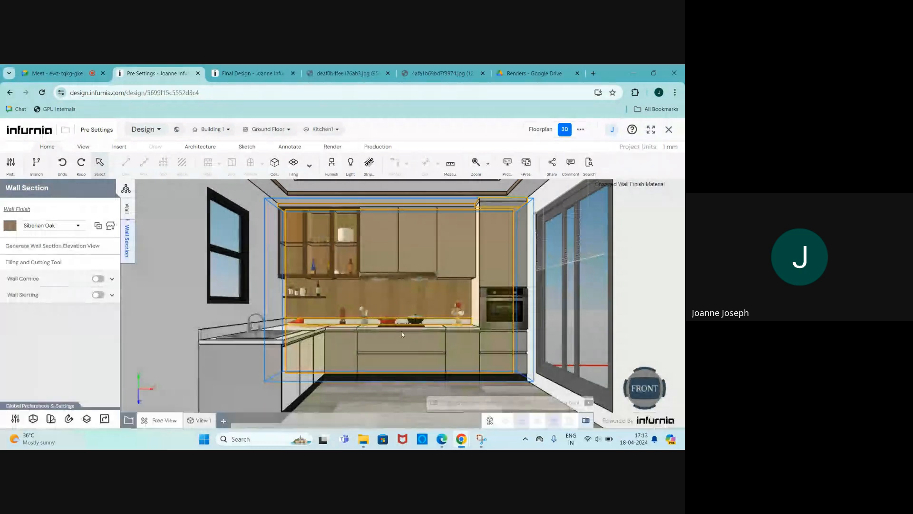
click(398, 417)
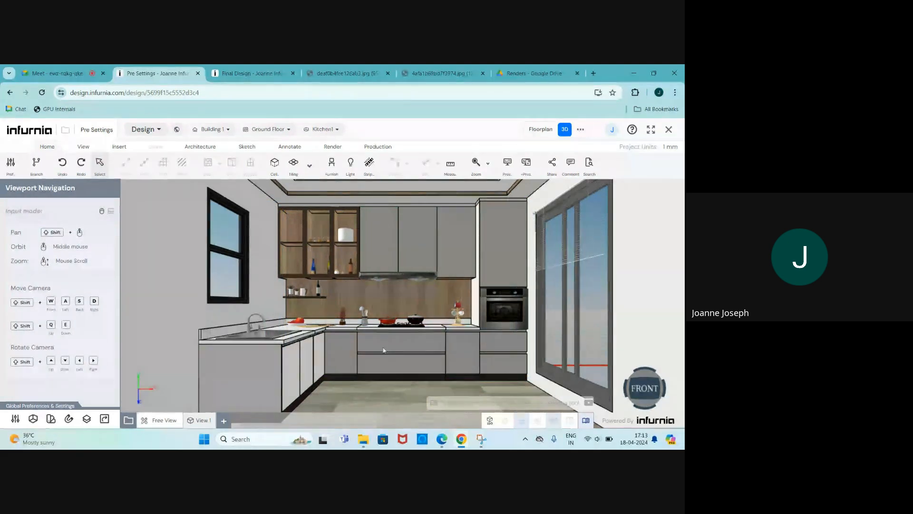
scroll(380, 329, up, 4)
scroll(393, 312, down, 4)
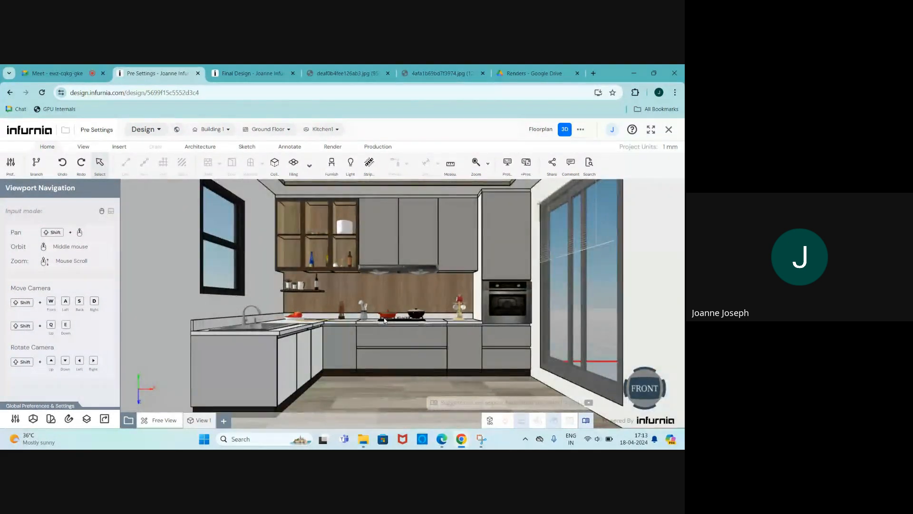
scroll(352, 330, up, 2)
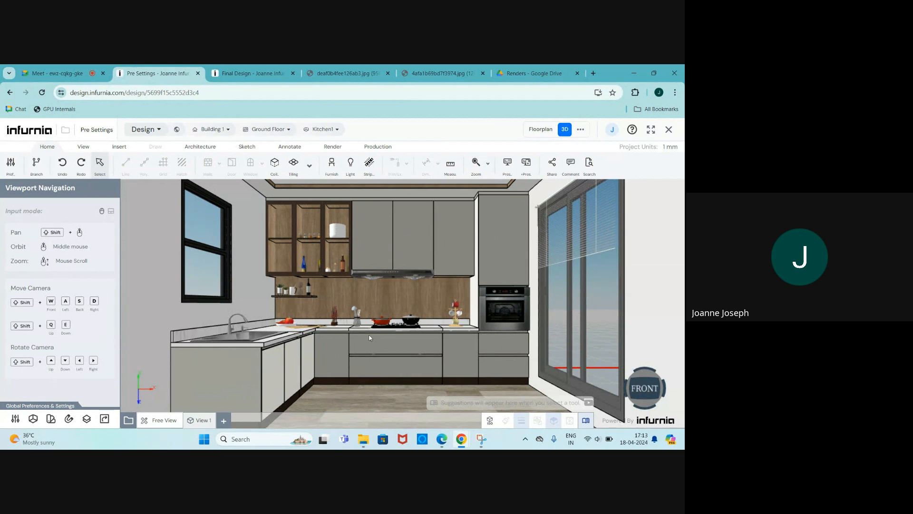
scroll(344, 299, up, 2)
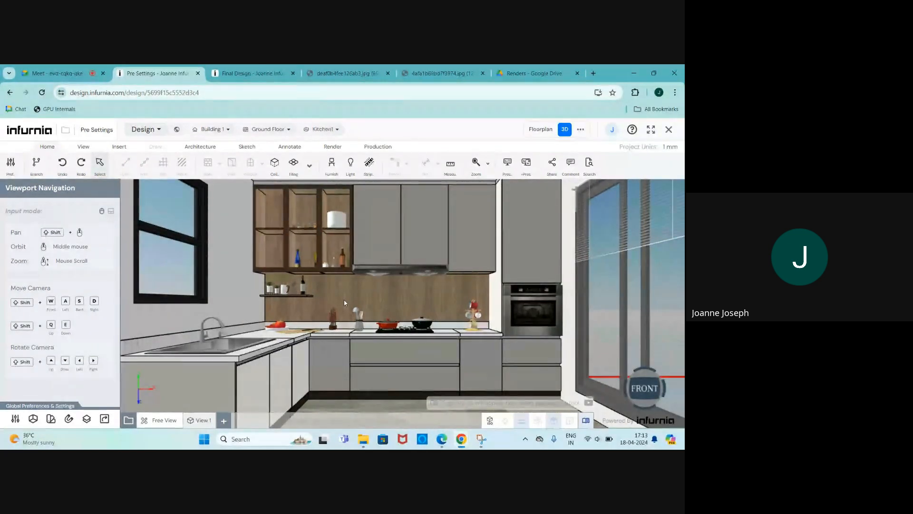
scroll(343, 299, down, 2)
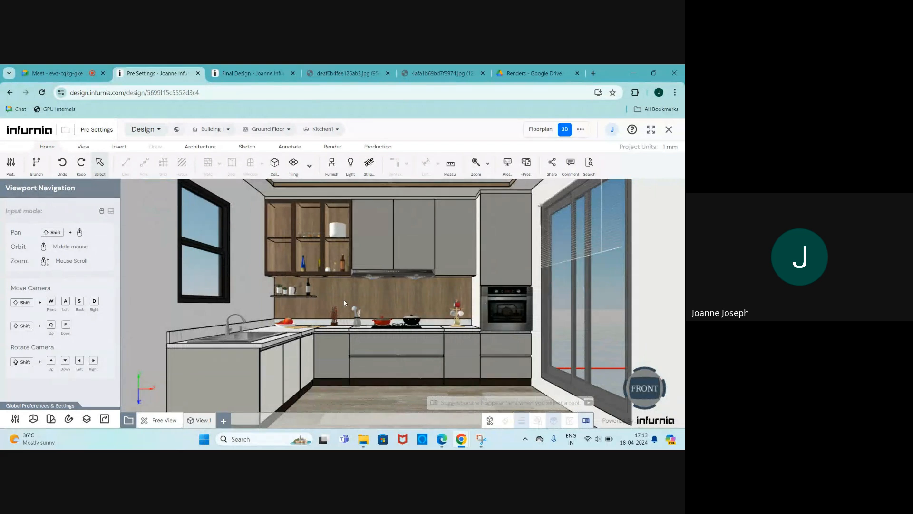
scroll(344, 300, down, 2)
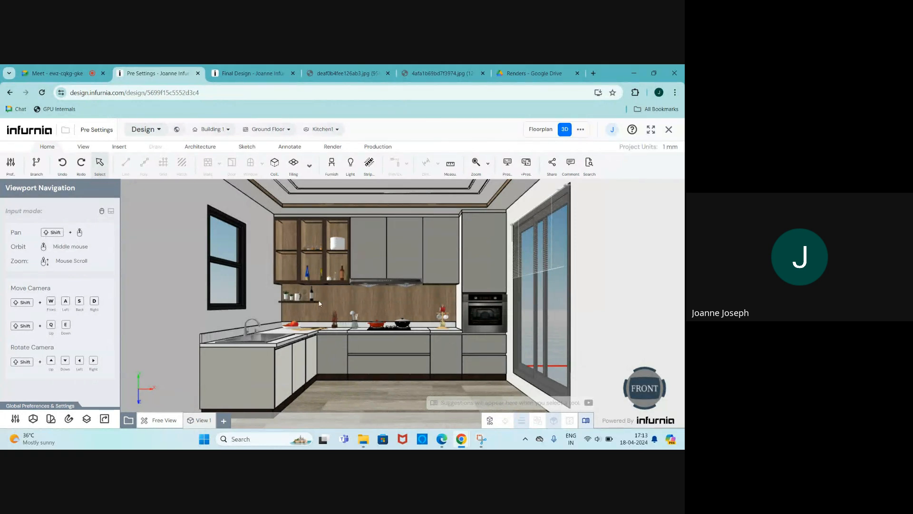
Step: Examine the rendered reference image of the kitchen and switch to the Final Design
click(344, 73)
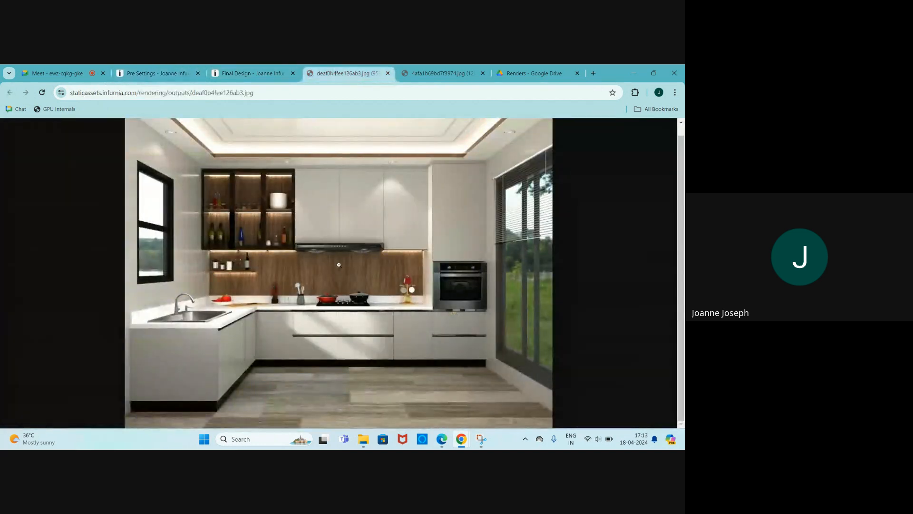
click(239, 67)
click(331, 68)
click(252, 73)
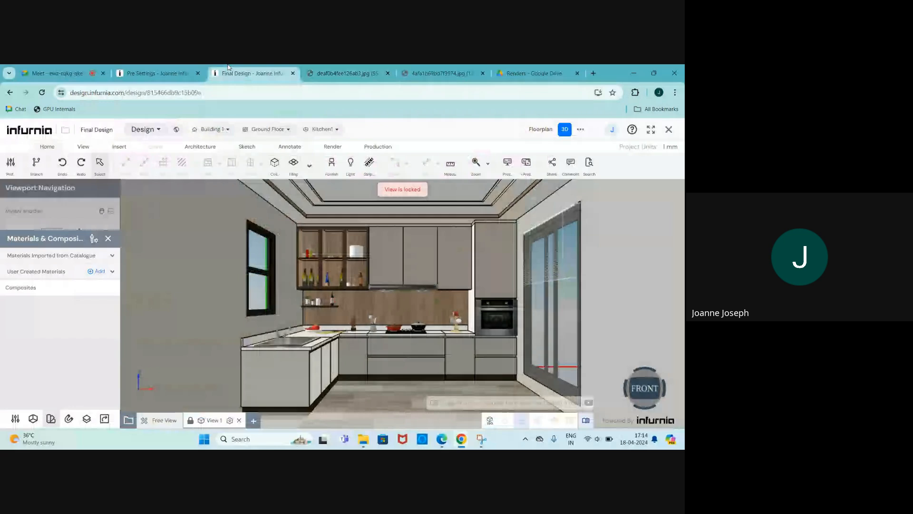
Step: Open the Final Design's Free View in 3D, select the corner base cabinet C 4, and show its shutter materials
click(164, 421)
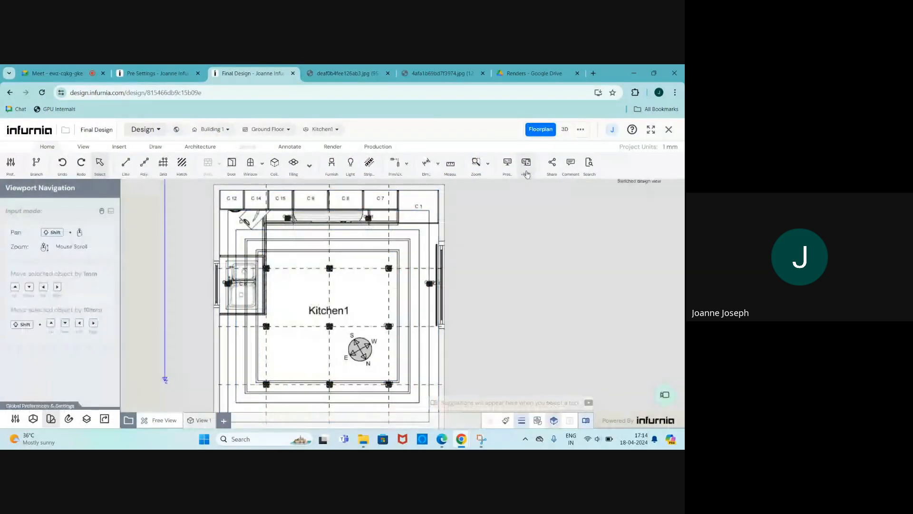
scroll(376, 354, up, 5)
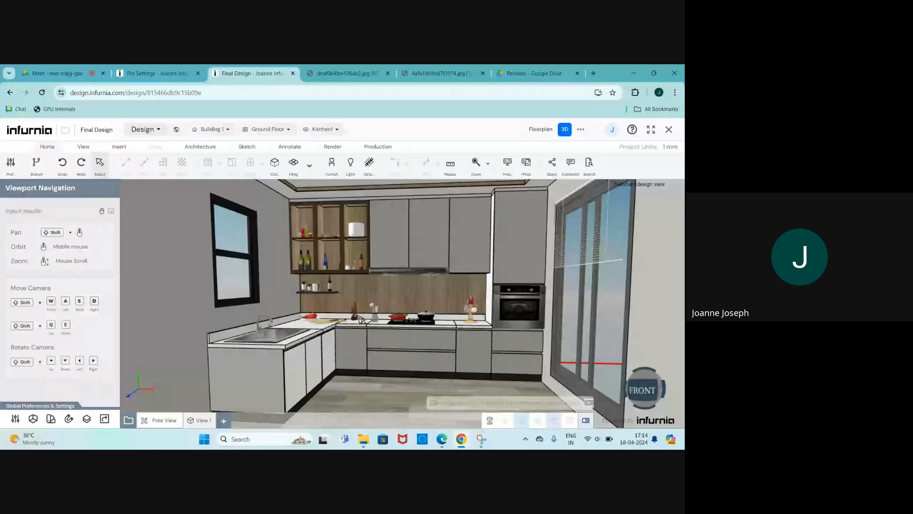
scroll(355, 383, down, 5)
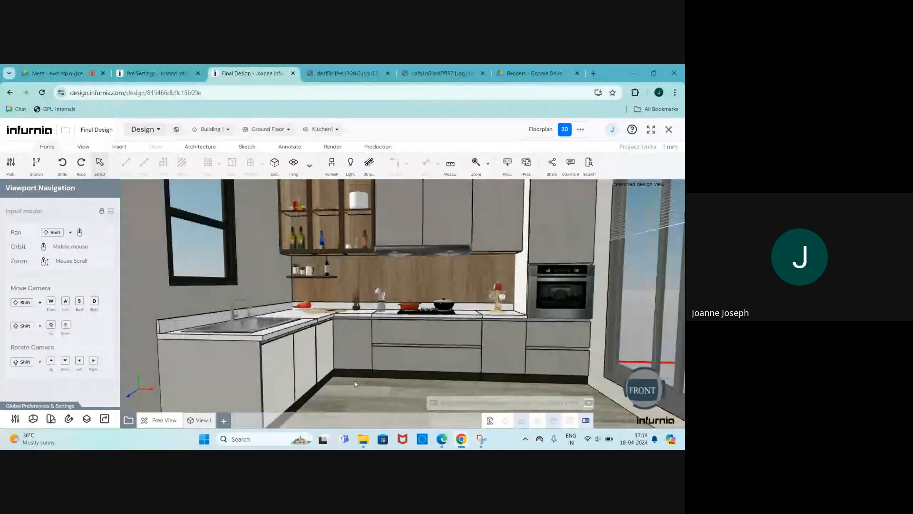
scroll(342, 352, up, 2)
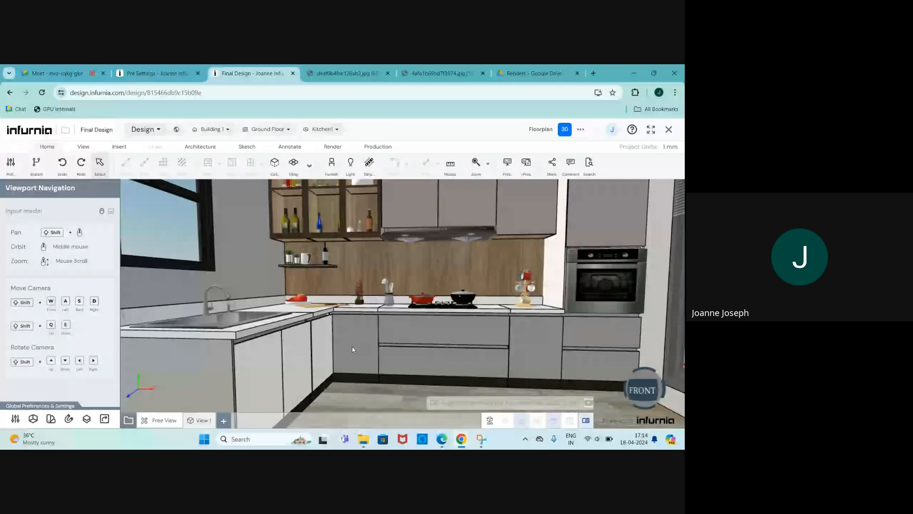
click(348, 342)
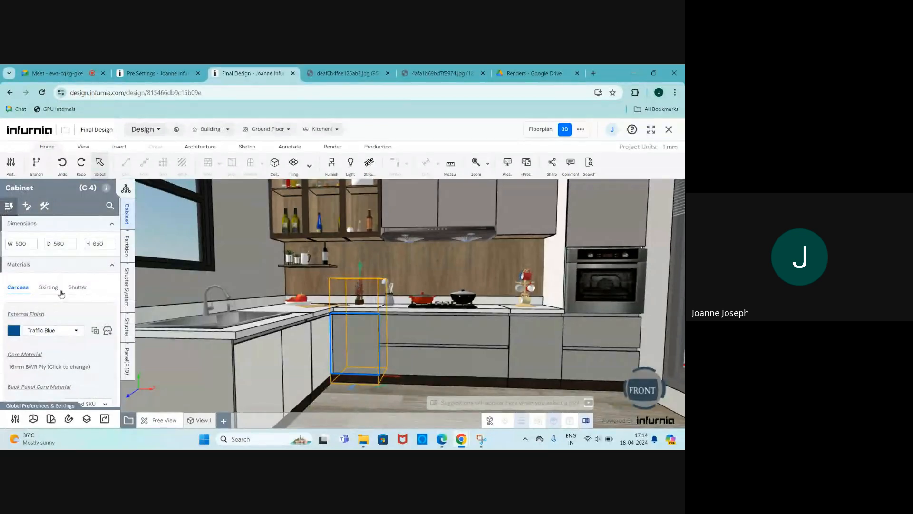
click(78, 287)
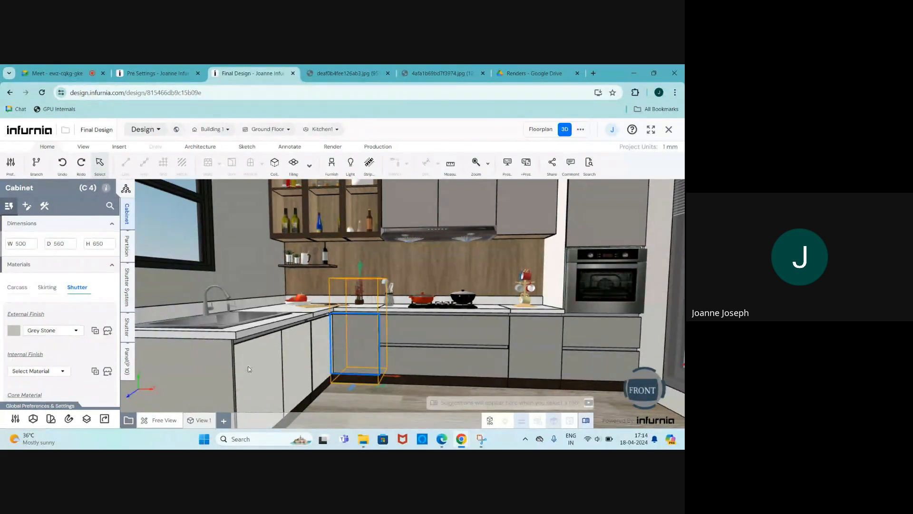
Step: Look through the laminates for the corner base cabinet's external shutter finish, searching "gre" and checking the wooden suede finishes, and close the catalogue
click(107, 332)
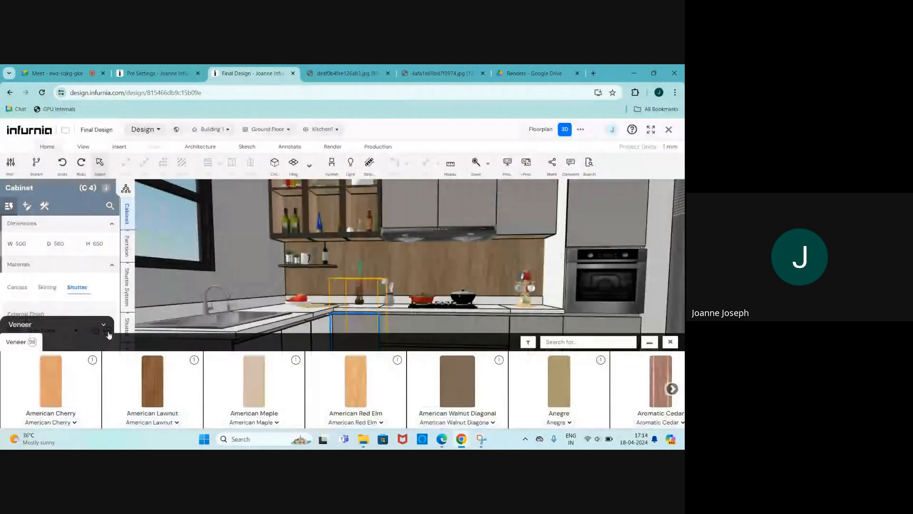
click(53, 326)
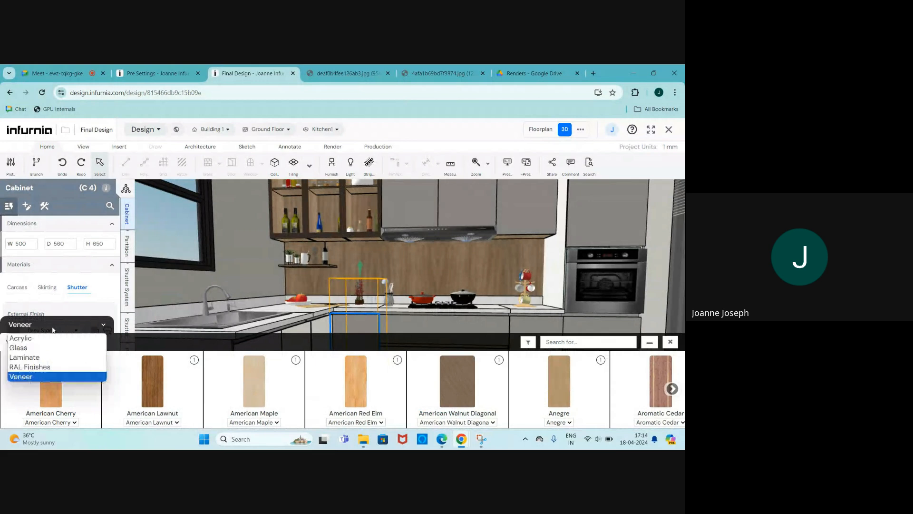
click(46, 358)
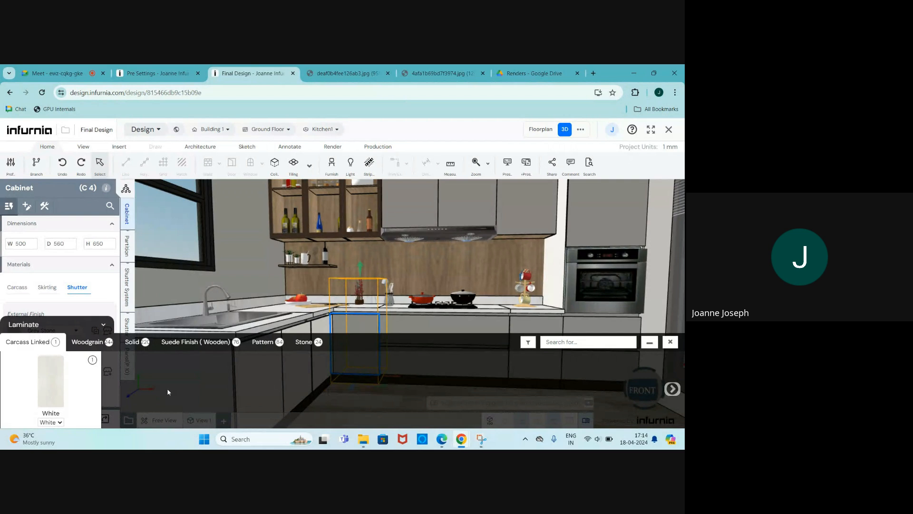
click(556, 341)
text(gre)
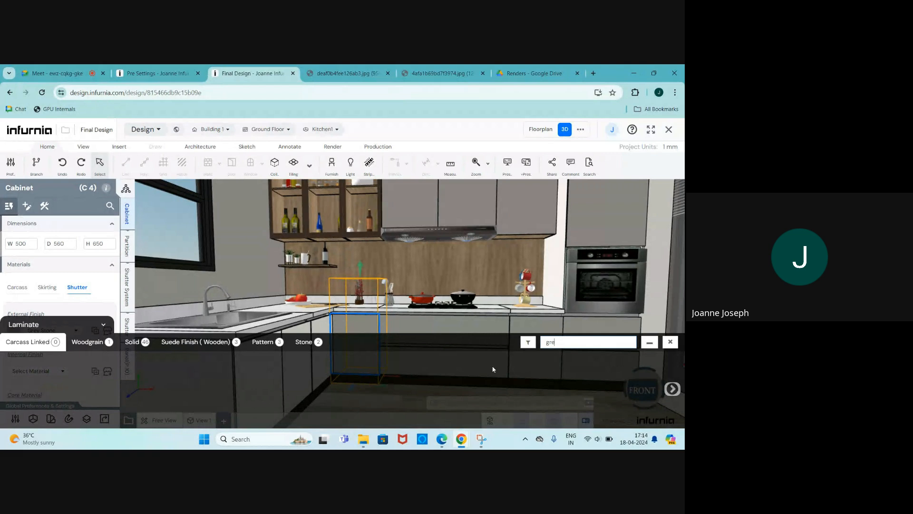
click(180, 350)
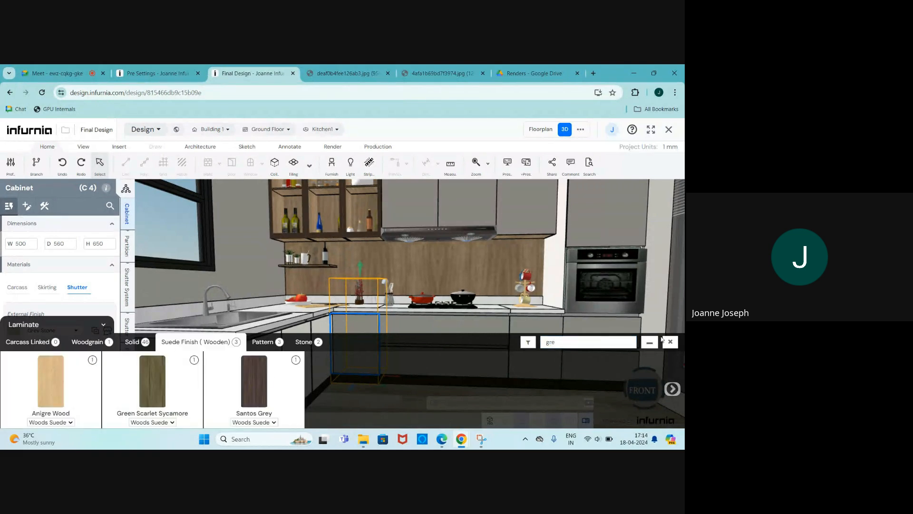
click(669, 342)
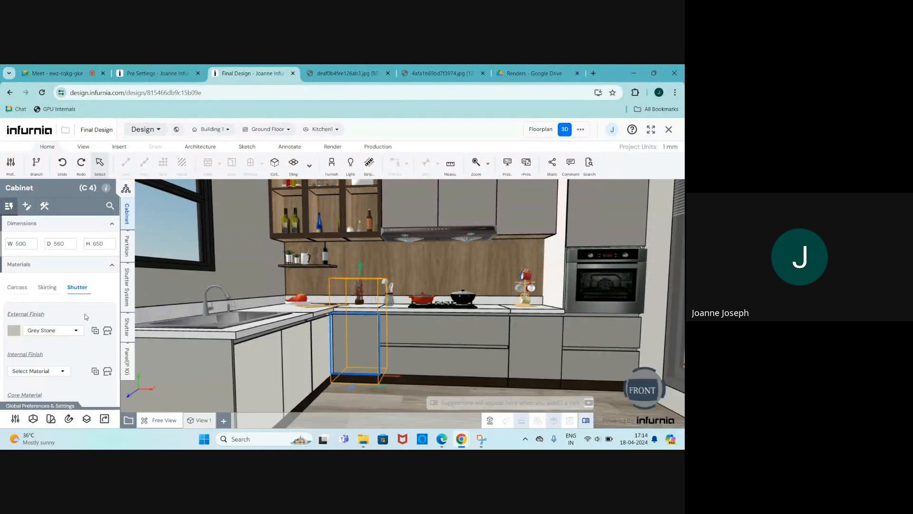
Step: Check the store materials offered for the shutter's external finish, and open the RAL Finishes catalogue for it
click(59, 337)
scroll(107, 334, down, 3)
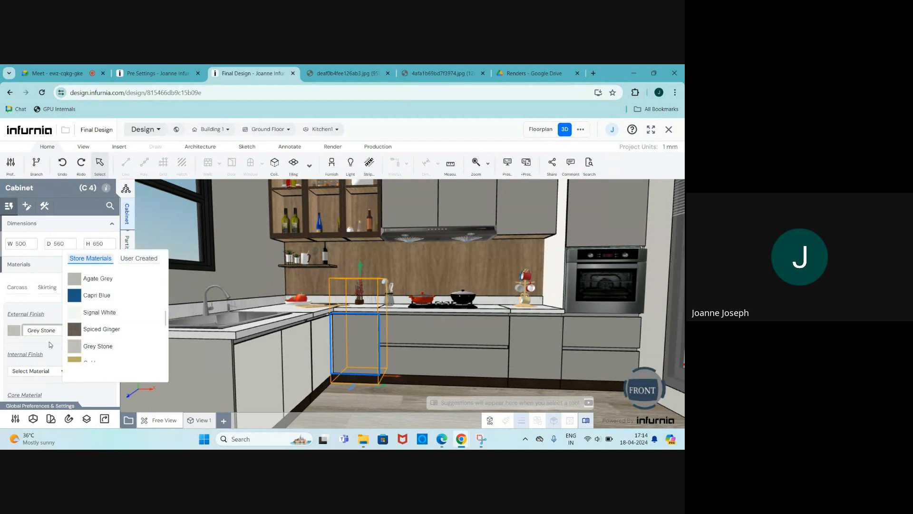
click(109, 331)
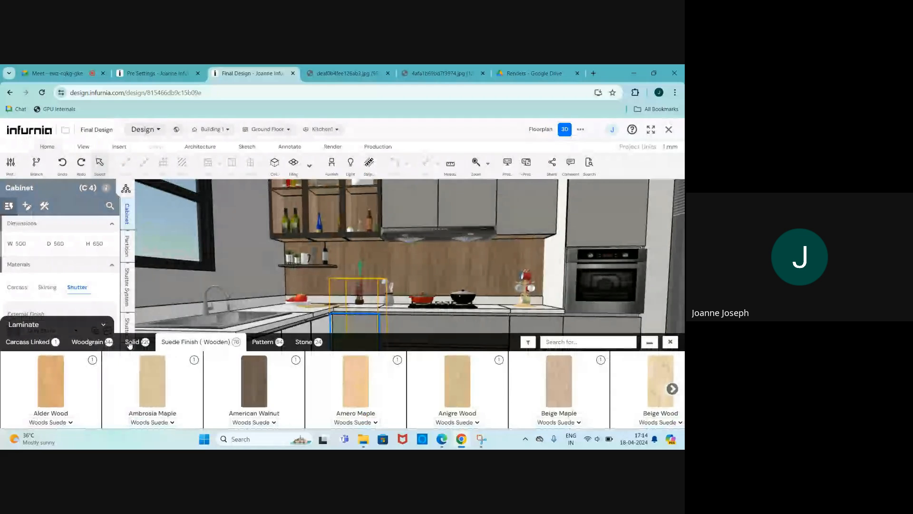
click(57, 325)
click(30, 369)
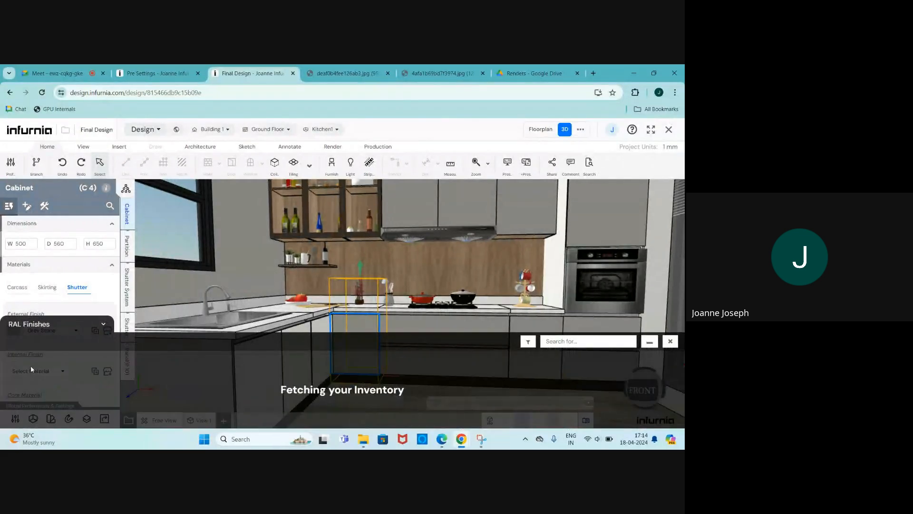
Step: Search the RAL finishes for "grey st" and "ston", and close the catalogue
click(546, 342)
text(gre)
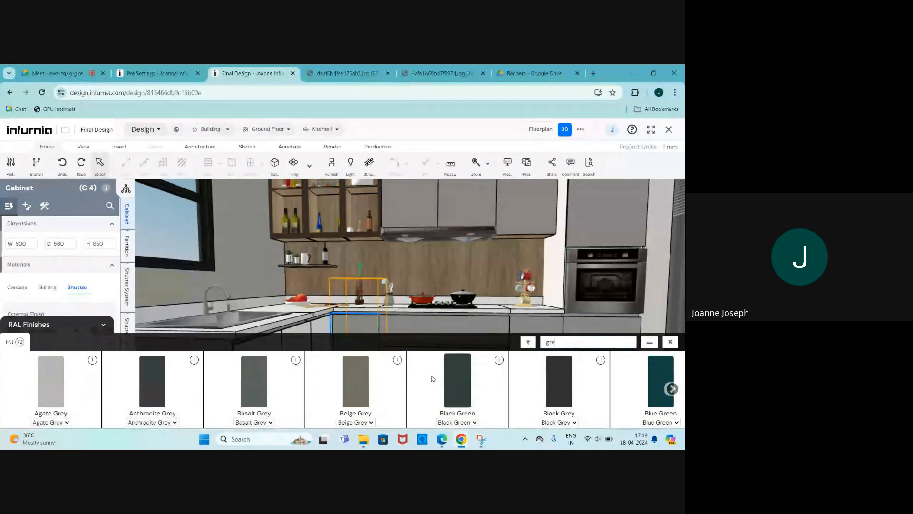
text(y )
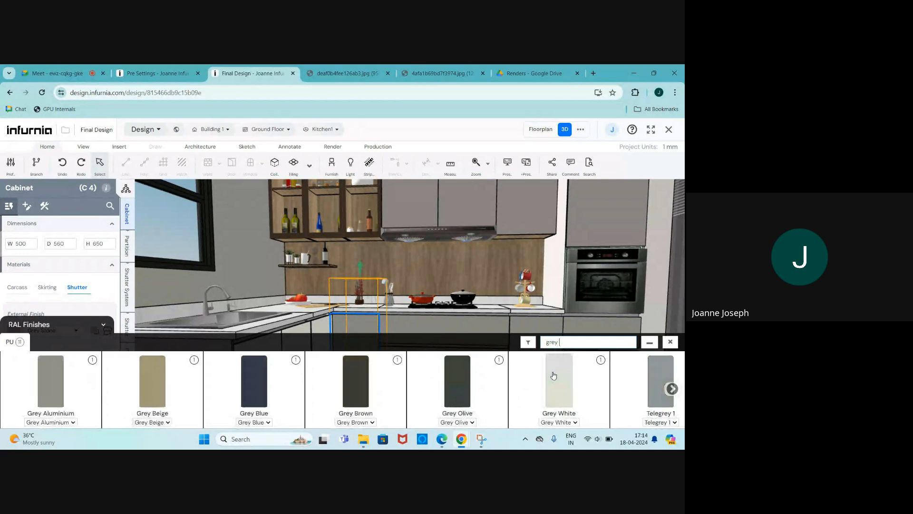
text(s)
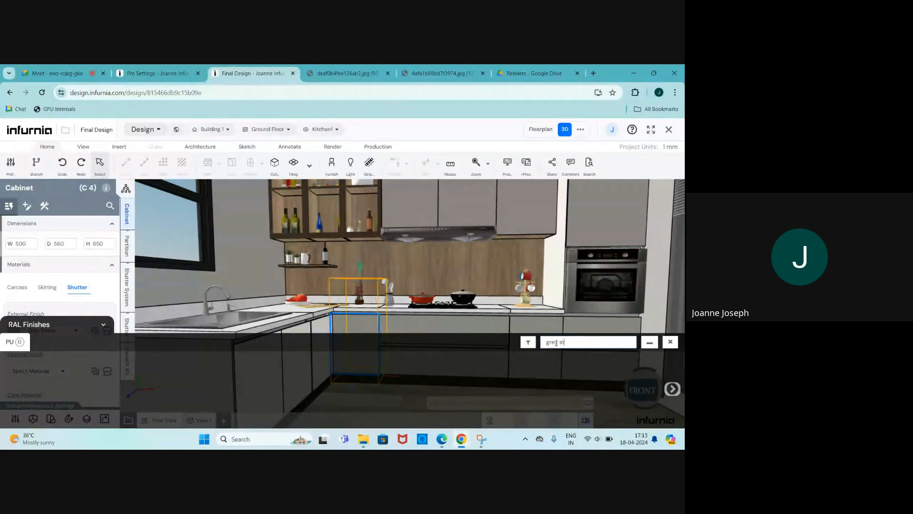
text(t)
drag(560, 343, 543, 342)
key(BackSpace)
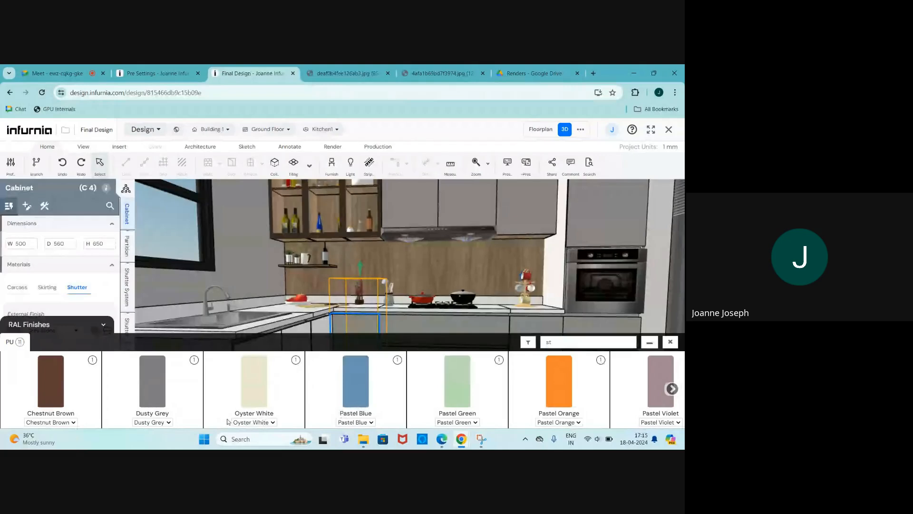
text(on)
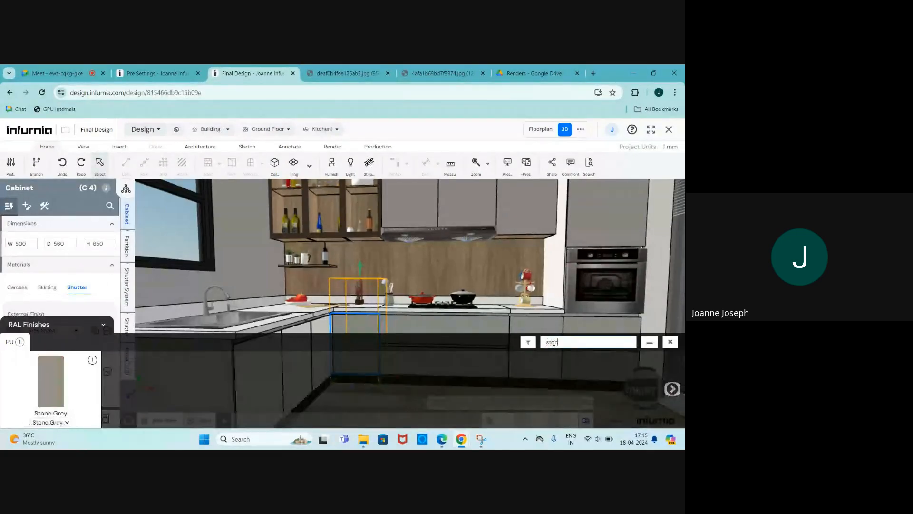
click(669, 342)
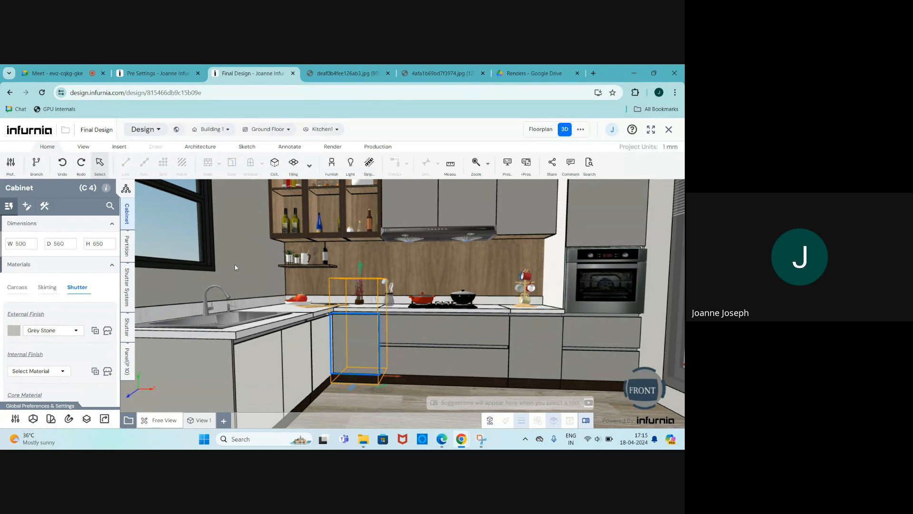
Step: Show the materials and composites, inspect the material of the wall beside the window in the Material Editor, and close it
middle_drag(237, 270, 301, 353)
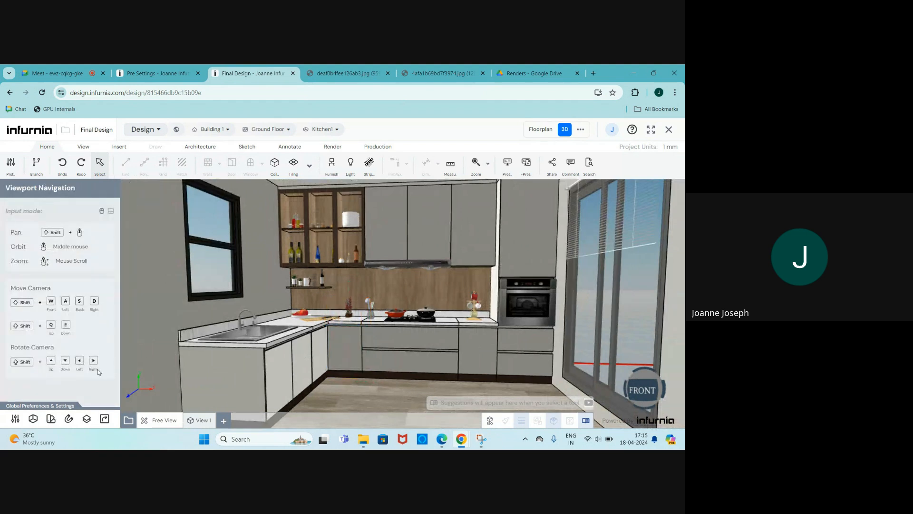
click(52, 418)
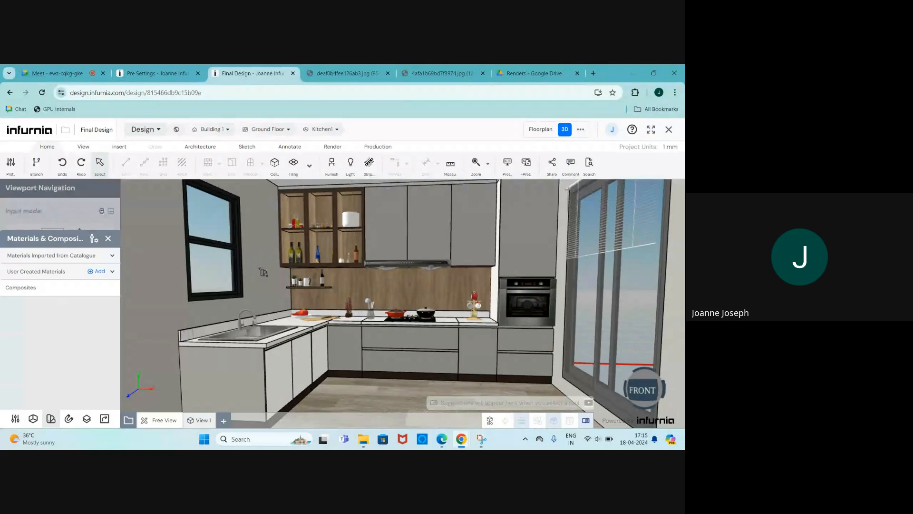
click(260, 269)
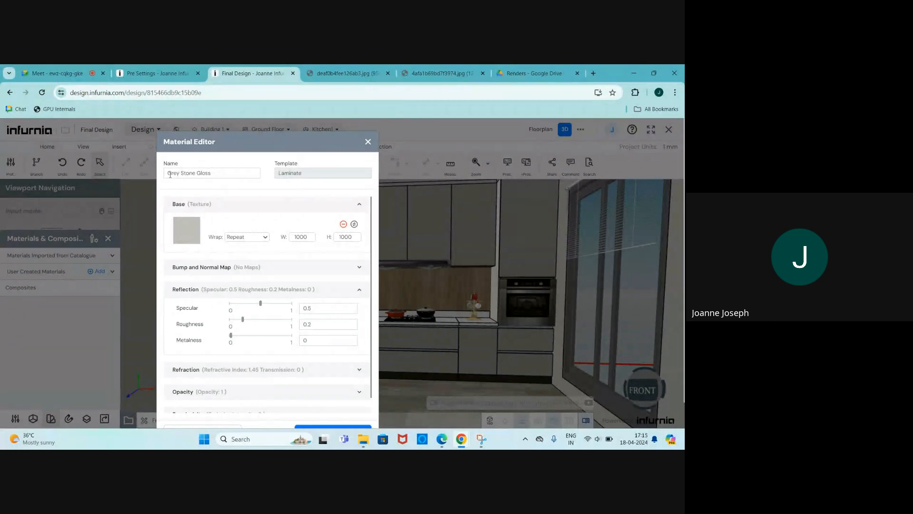
scroll(220, 195, down, 4)
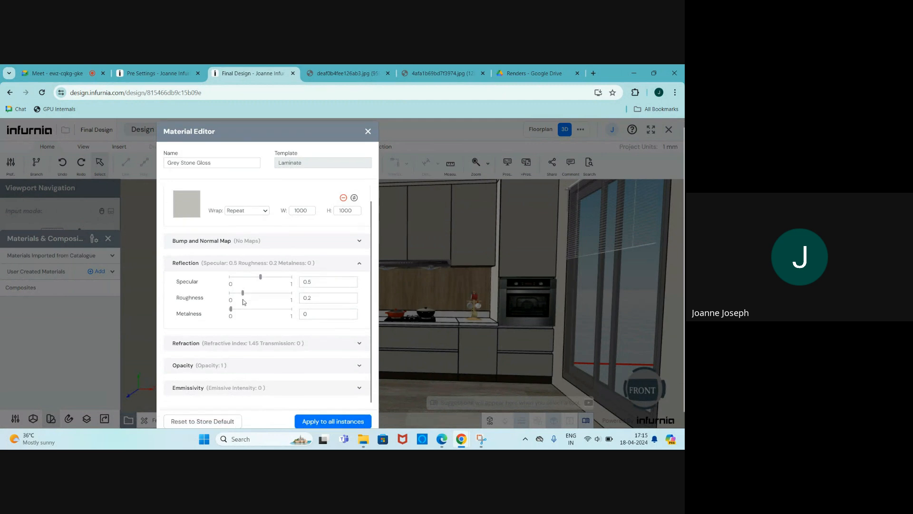
scroll(346, 149, up, 4)
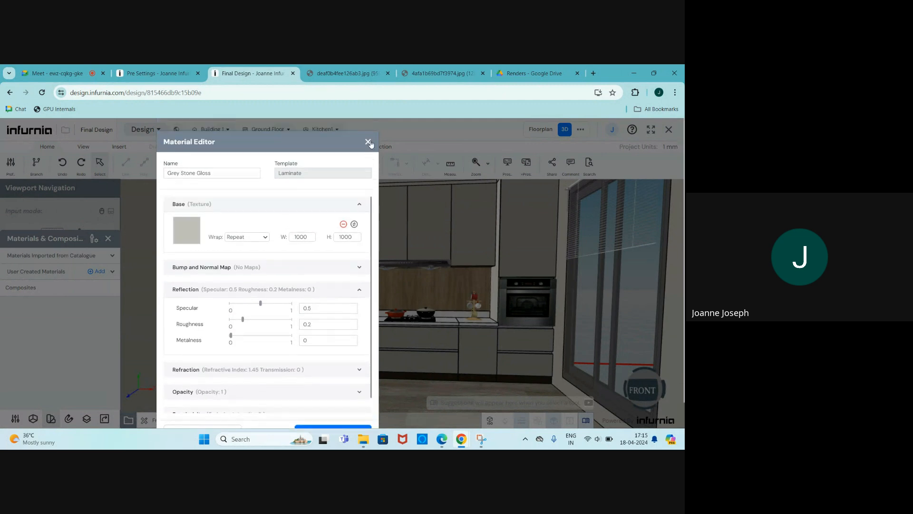
click(370, 142)
Step: Inspect the reflection settings of the sink cabinet's side panel material against the rendered reference image, and close the Material Editor
click(254, 378)
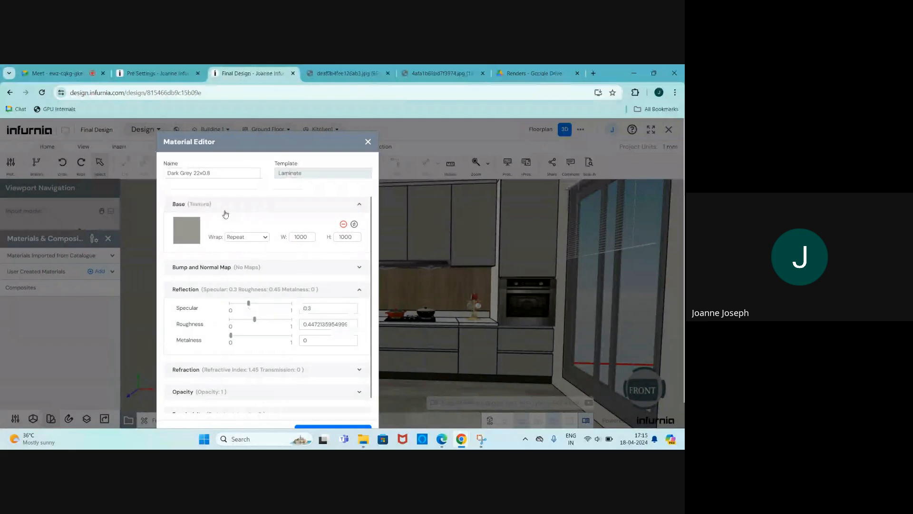
click(345, 74)
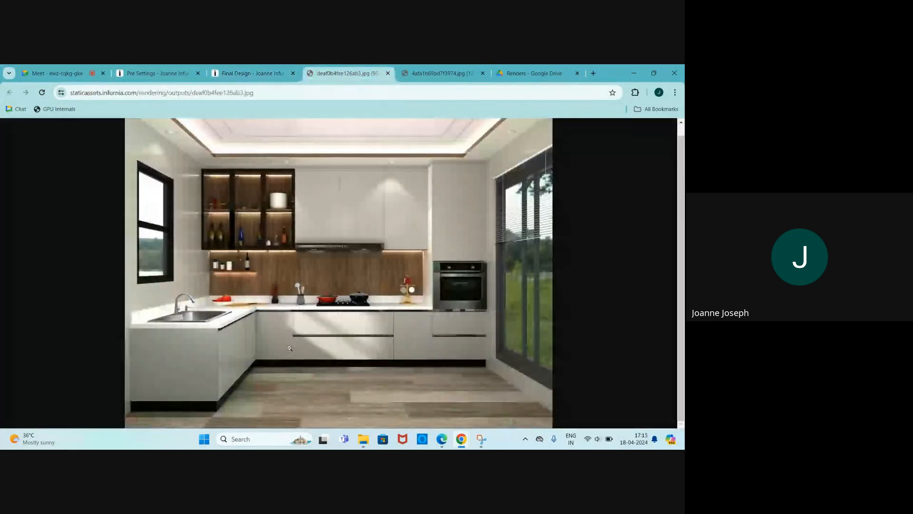
click(249, 72)
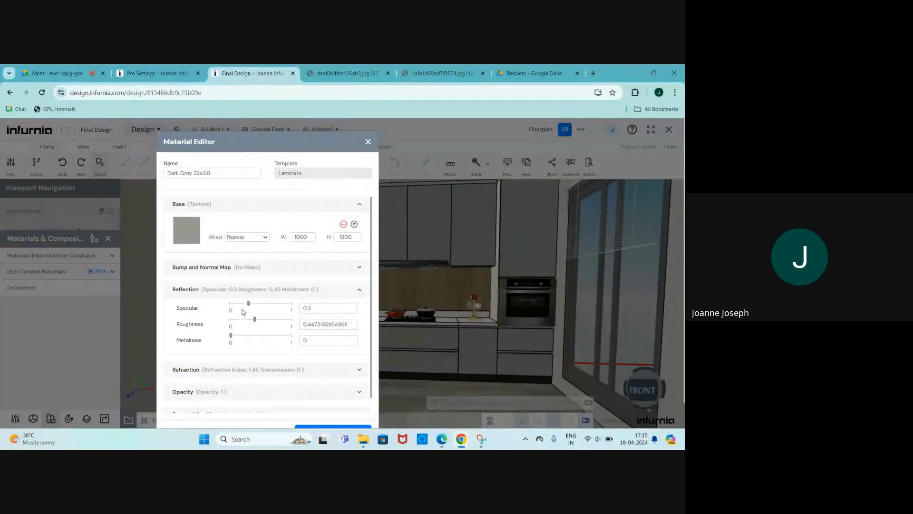
scroll(243, 312, down, 1)
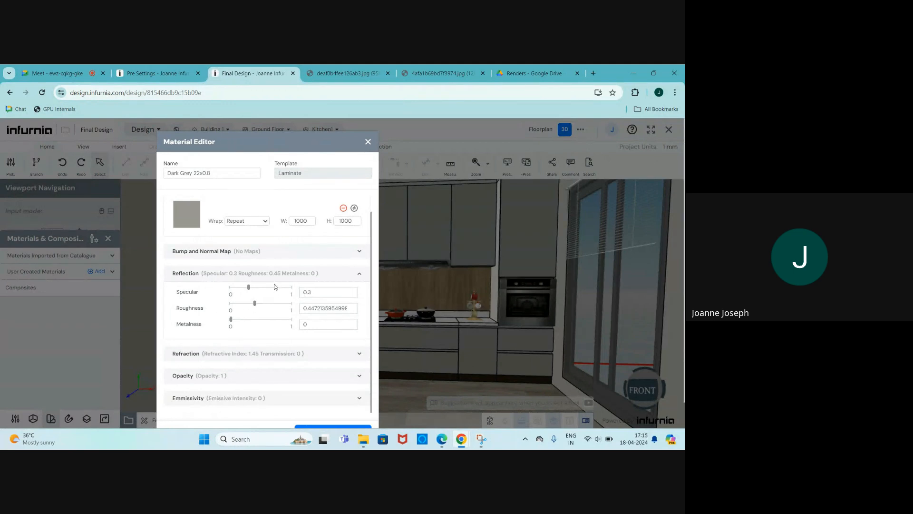
scroll(200, 306, down, 2)
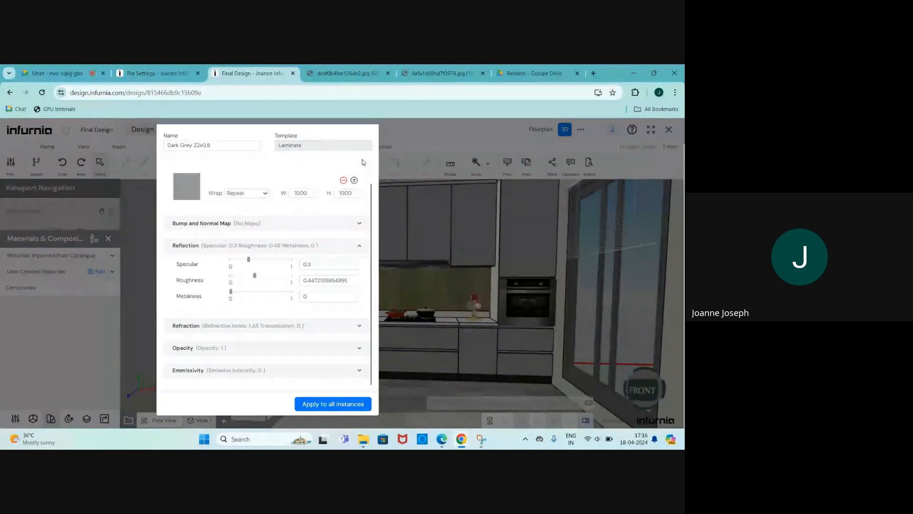
scroll(301, 281, up, 2)
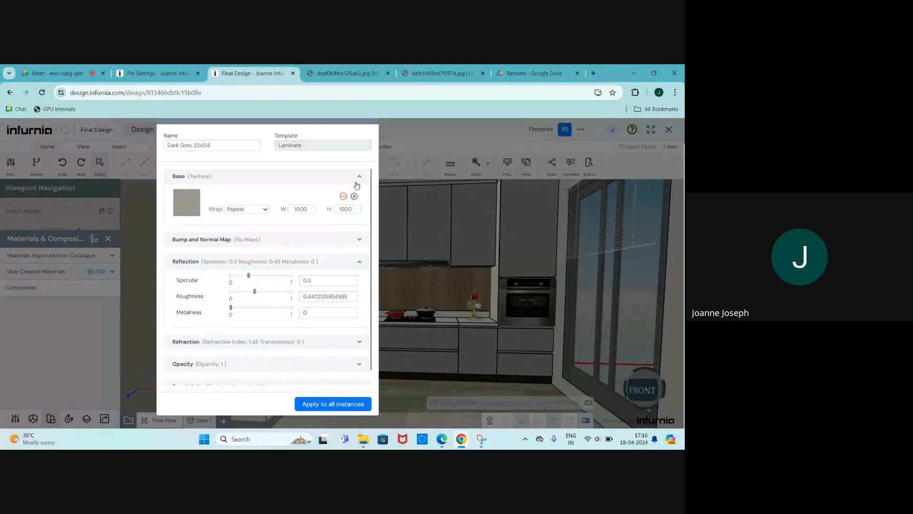
click(368, 141)
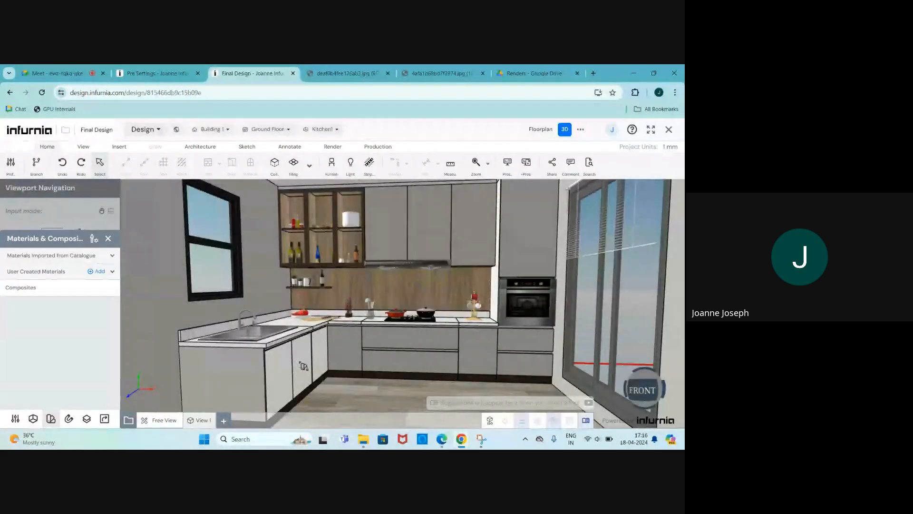
Step: Inspect the material of a shutter under the sink counter, and close the Material Editor and the materials list
click(304, 366)
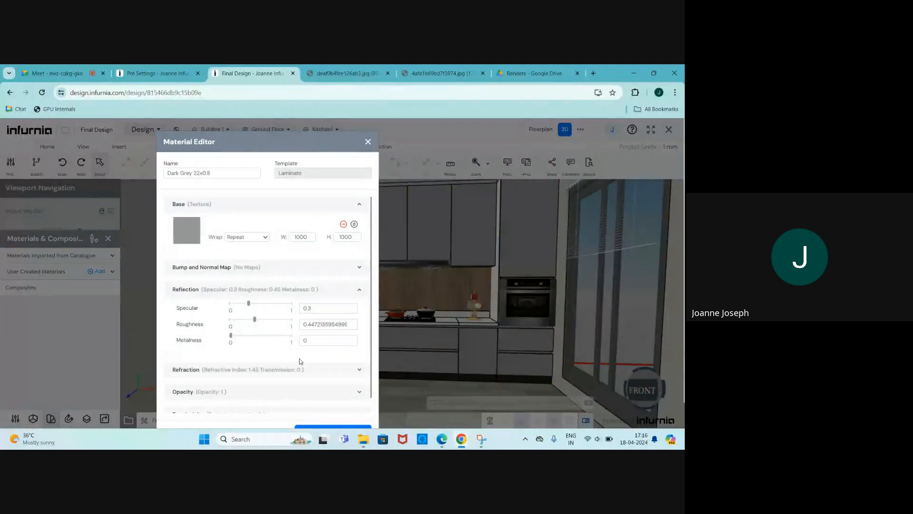
click(368, 142)
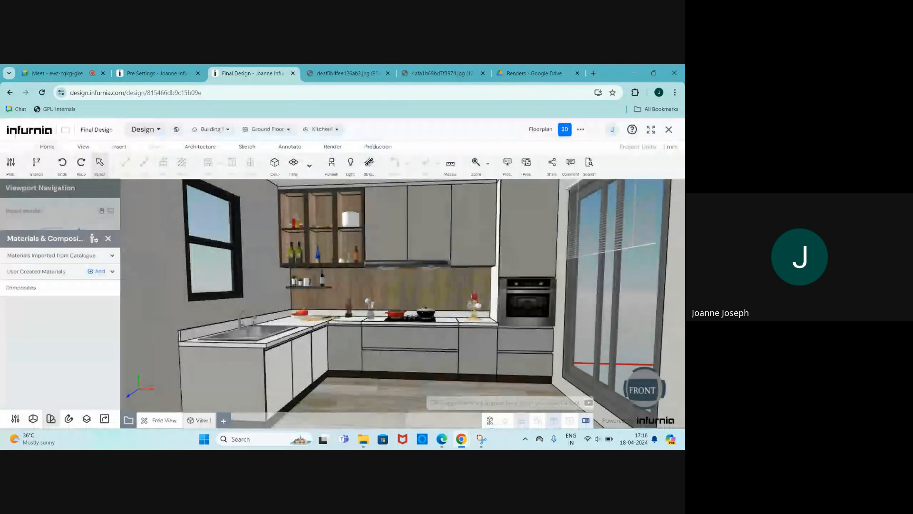
scroll(271, 305, down, 1)
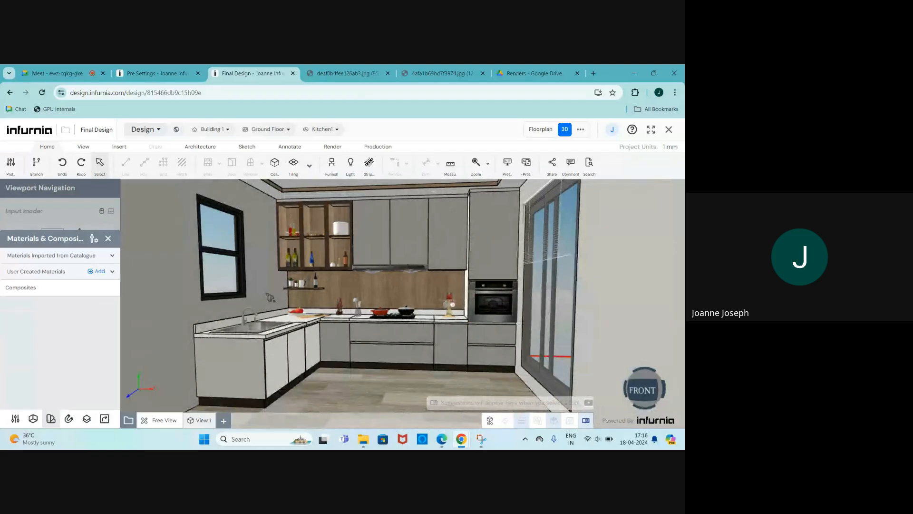
click(108, 240)
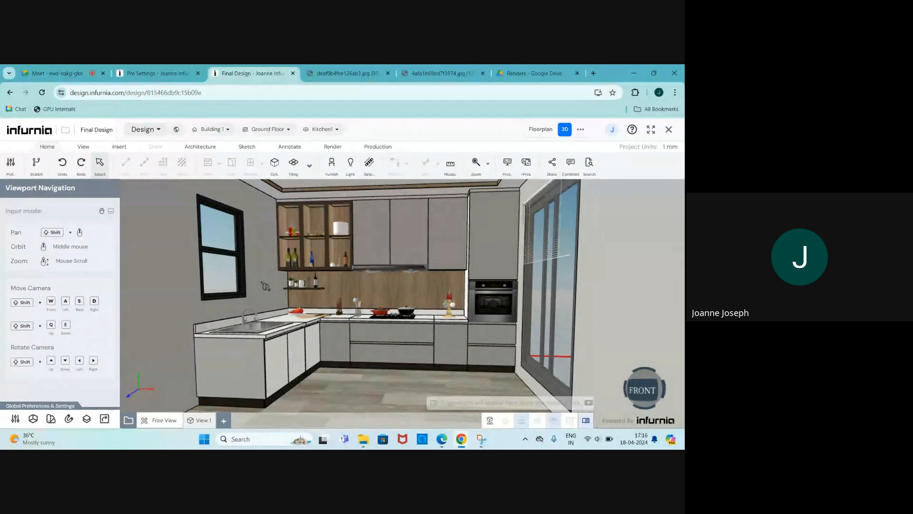
Step: Reopen the material of the wall beside the window and compare its finish with the rendered reference image
click(265, 285)
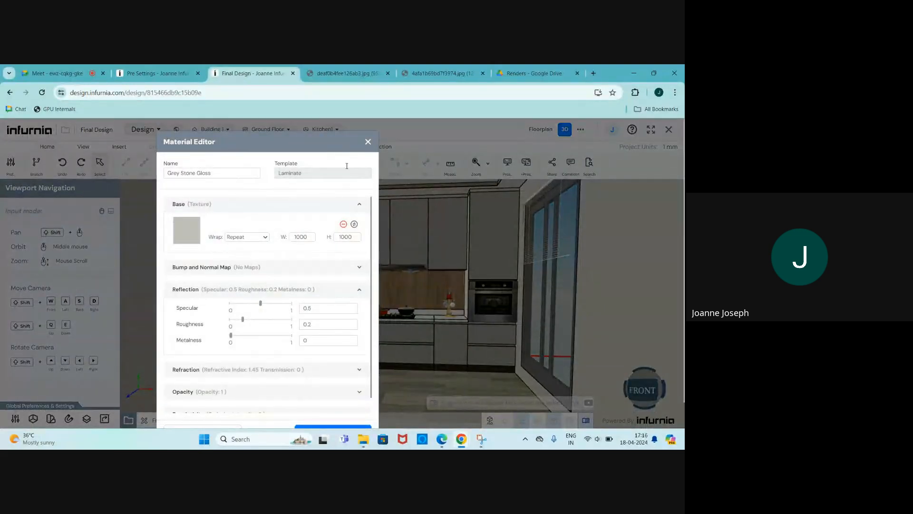
click(328, 72)
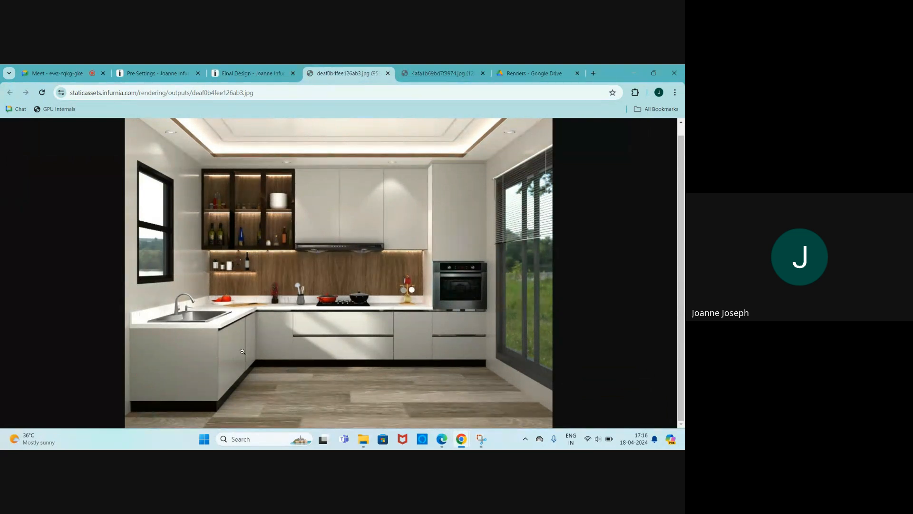
click(264, 67)
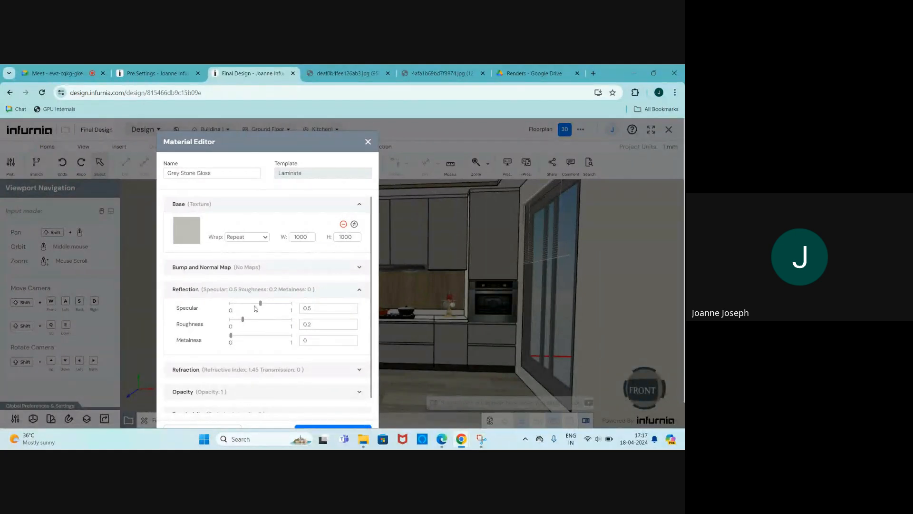
Step: Try other reflection values on the Grey Stone Gloss material, and restore specular to 0.5 and roughness to 0.2
drag(261, 307, 231, 319)
click(323, 308)
text(0.5)
key(Tab)
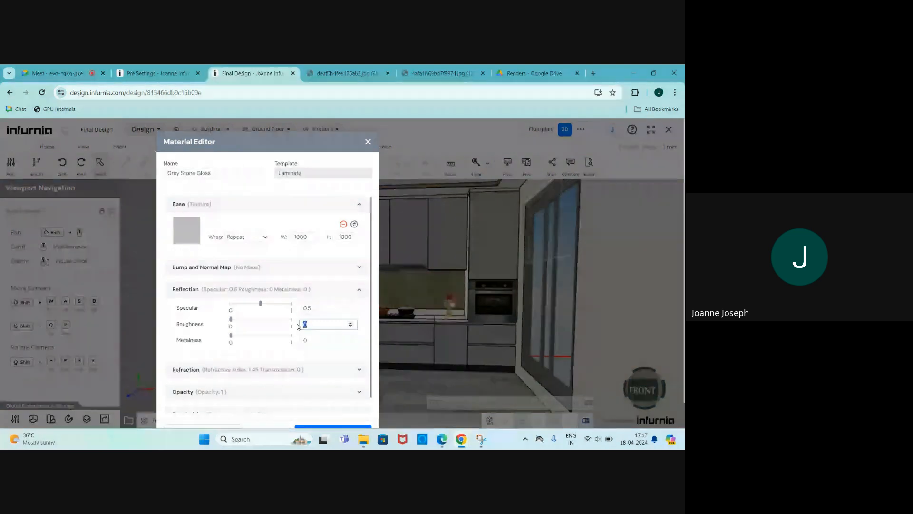
text(.2)
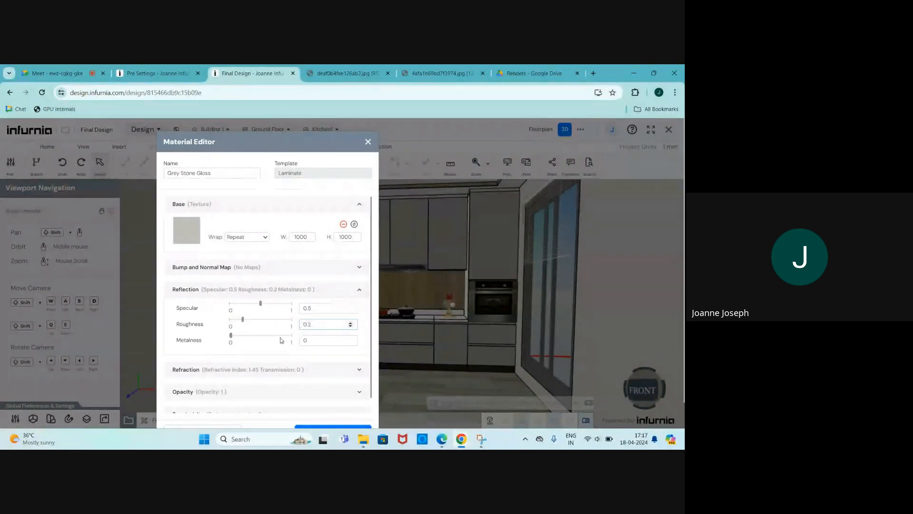
scroll(286, 338, down, 2)
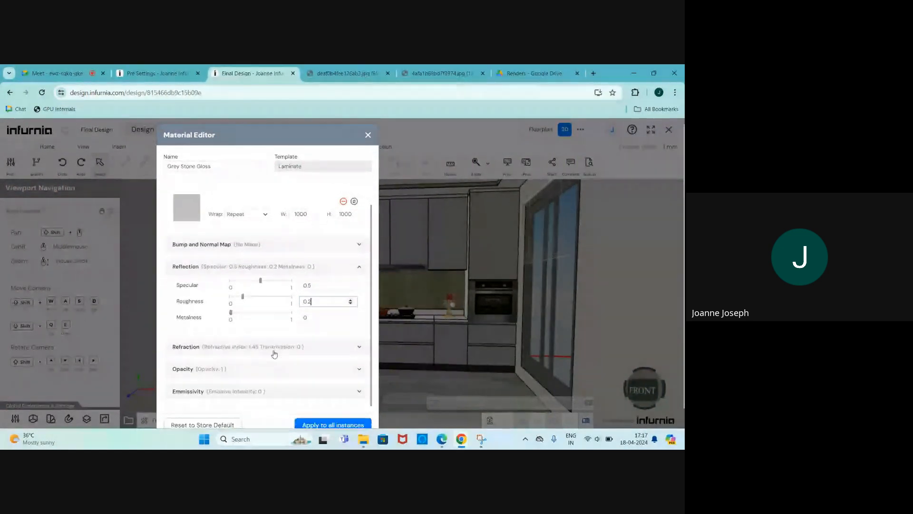
scroll(323, 338, up, 1)
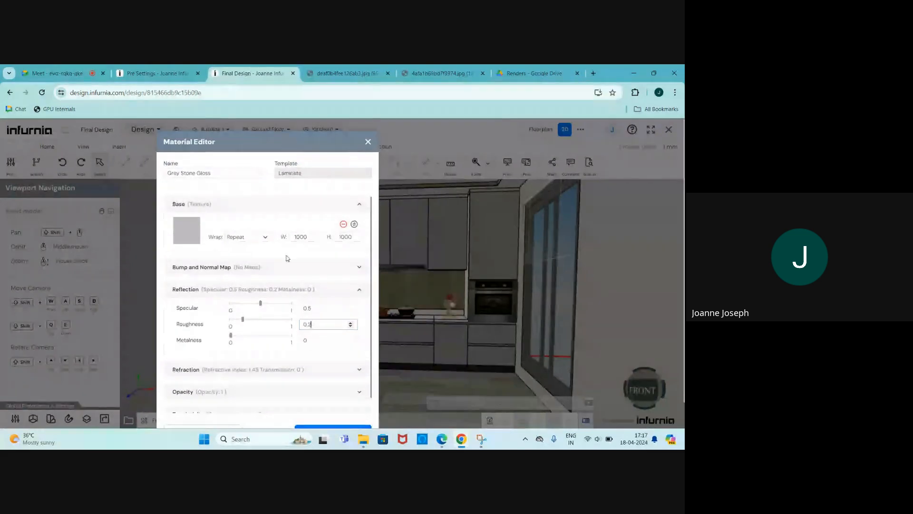
Step: Try a roughness of 0.1 on the Grey Stone Gloss material, and close the Material Editor without applying it
key(BackSpace)
text(1)
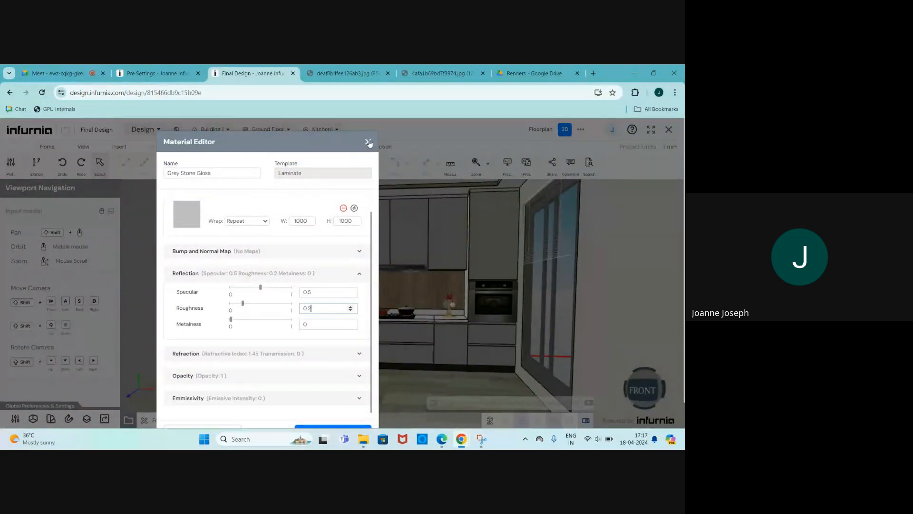
scroll(327, 392, down, 2)
scroll(333, 295, up, 2)
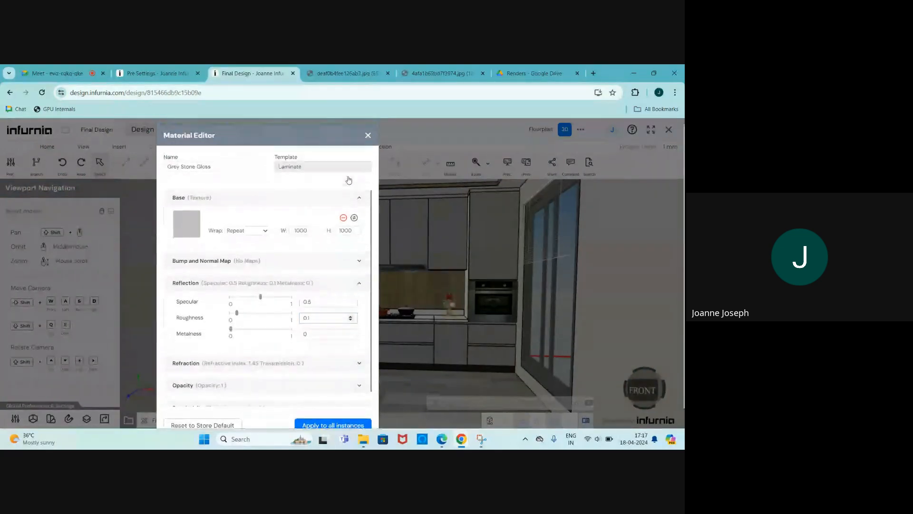
click(367, 142)
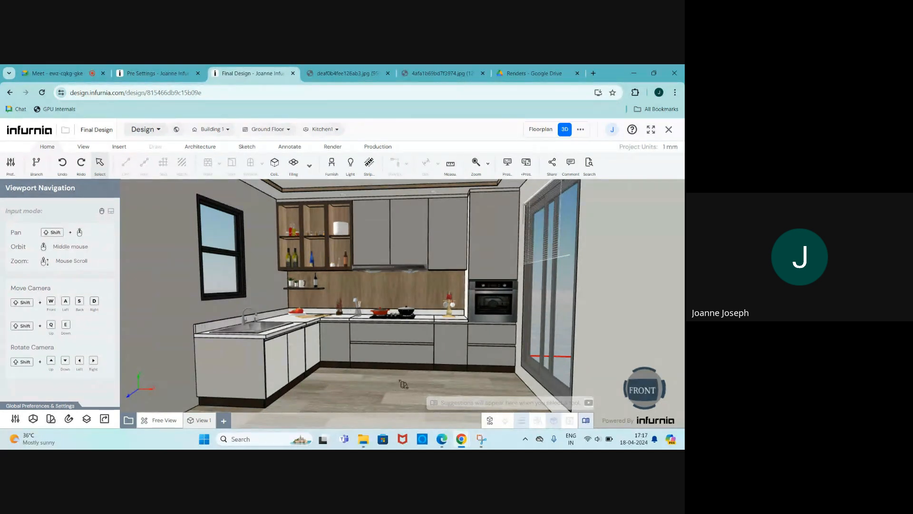
Step: View the rendered reference image, and inspect the reflection settings of the wooden backsplash material in the Final Design
click(333, 74)
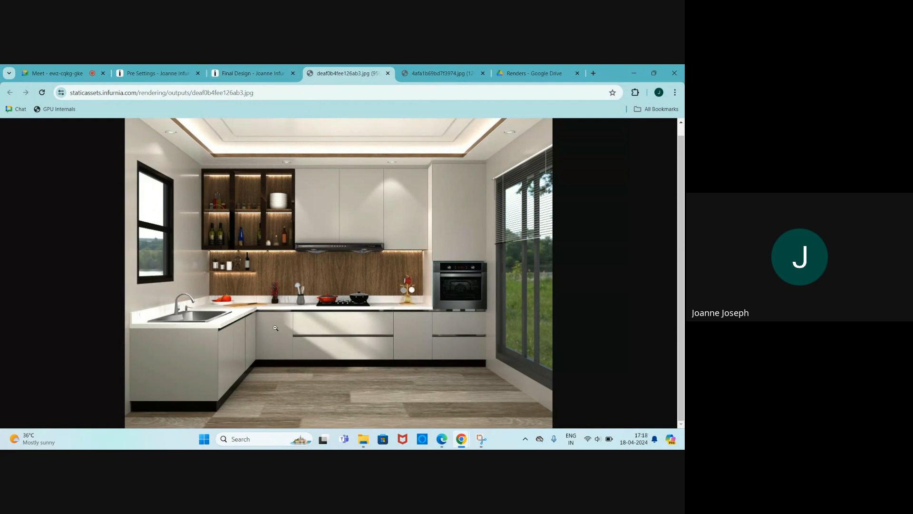
click(239, 75)
click(51, 419)
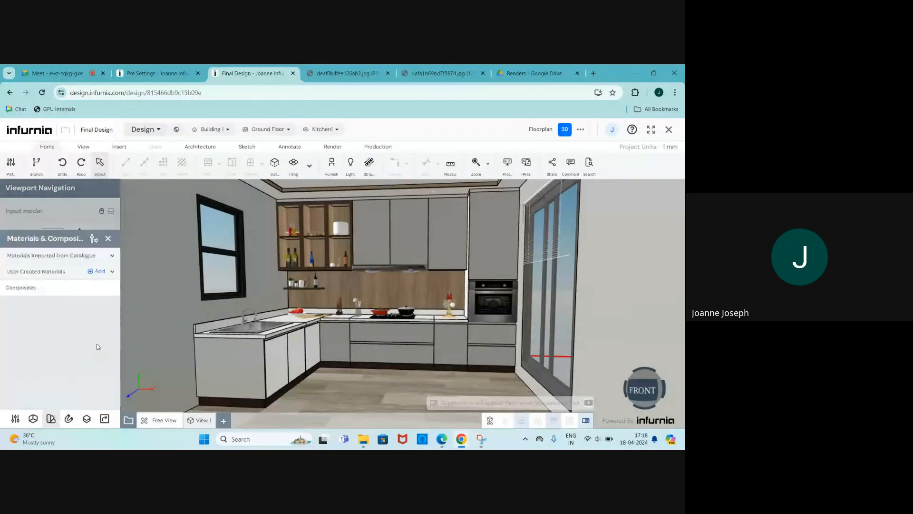
click(93, 242)
click(363, 288)
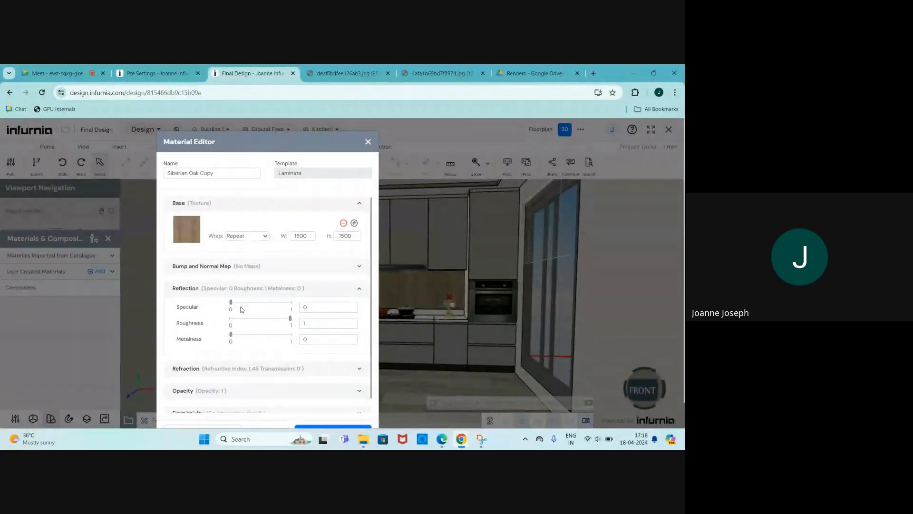
scroll(240, 309, down, 1)
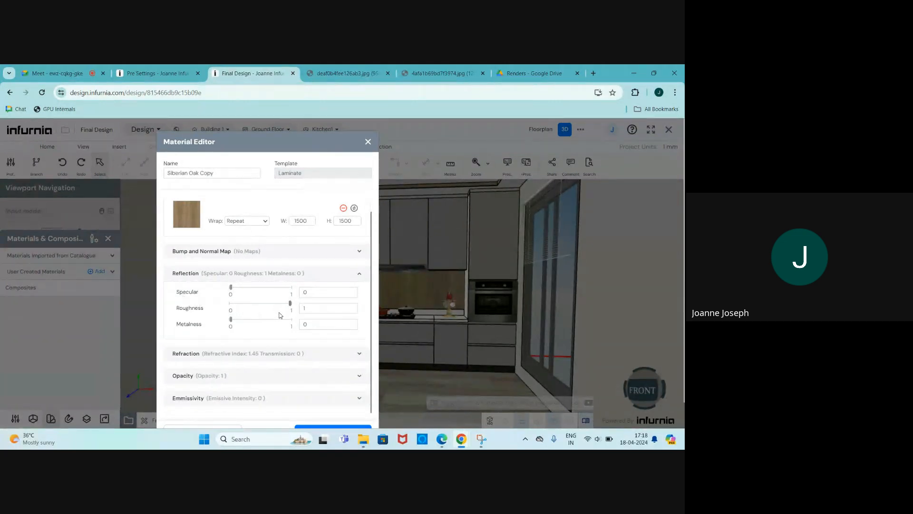
click(368, 141)
Step: In the Pre Settings design, set the wooden backsplash material's specular to 0 and roughness to 1, and apply it to all instances
click(157, 73)
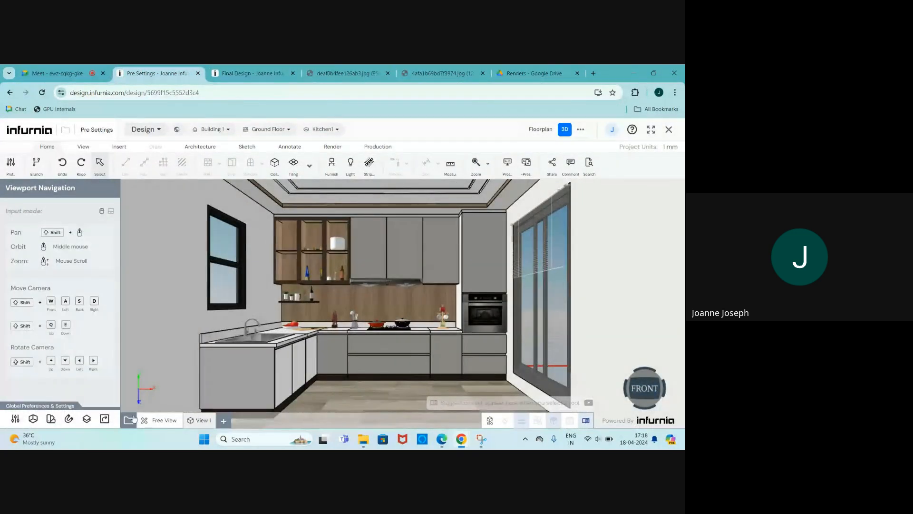
click(51, 418)
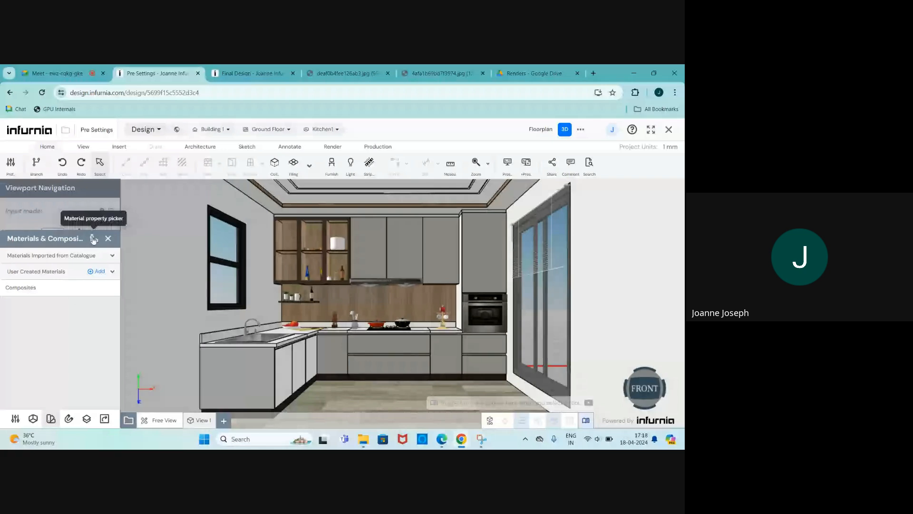
click(94, 238)
click(362, 295)
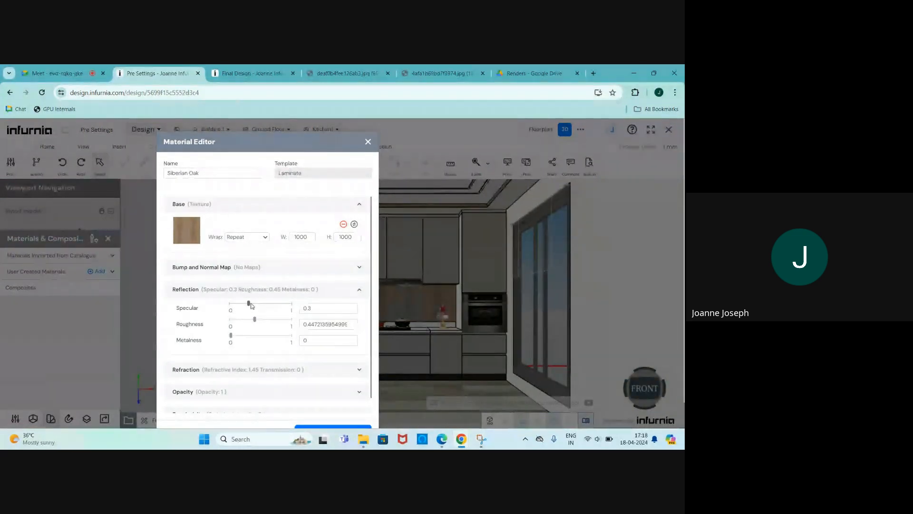
drag(249, 304, 229, 305)
drag(256, 320, 292, 321)
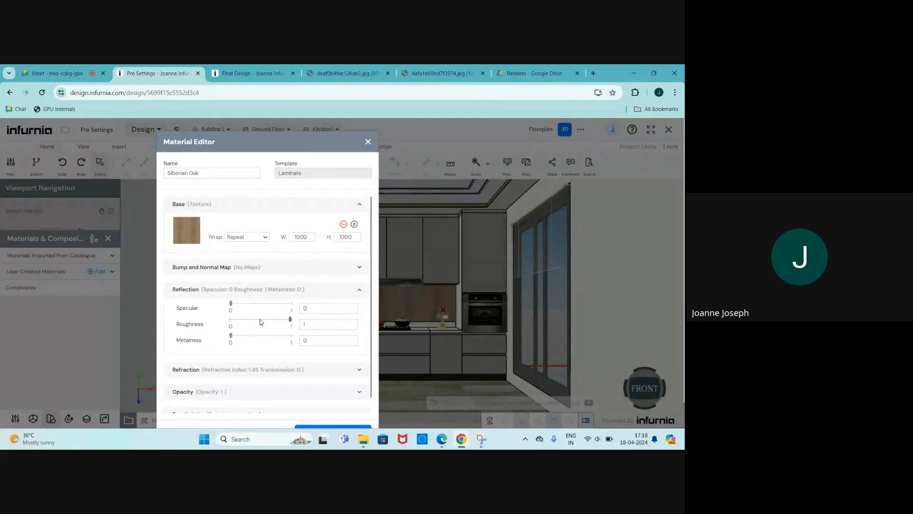
scroll(261, 322, down, 1)
scroll(322, 387, down, 1)
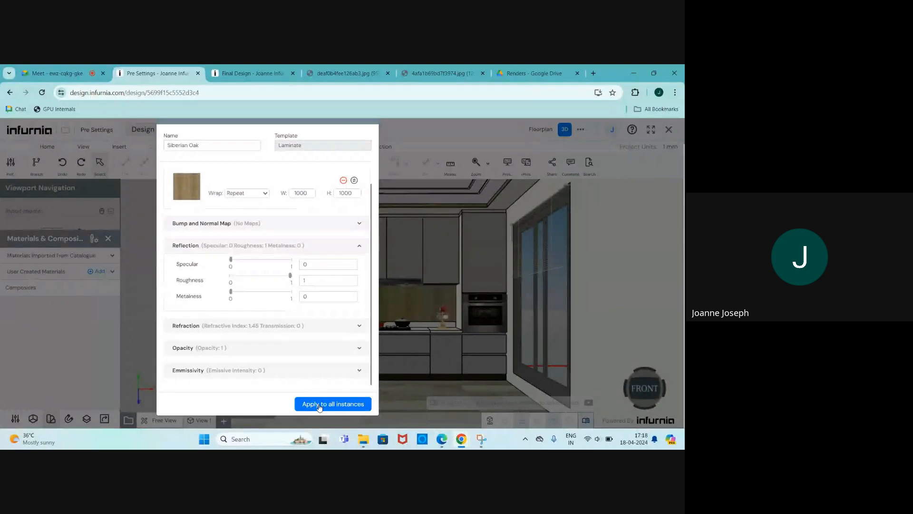
click(319, 405)
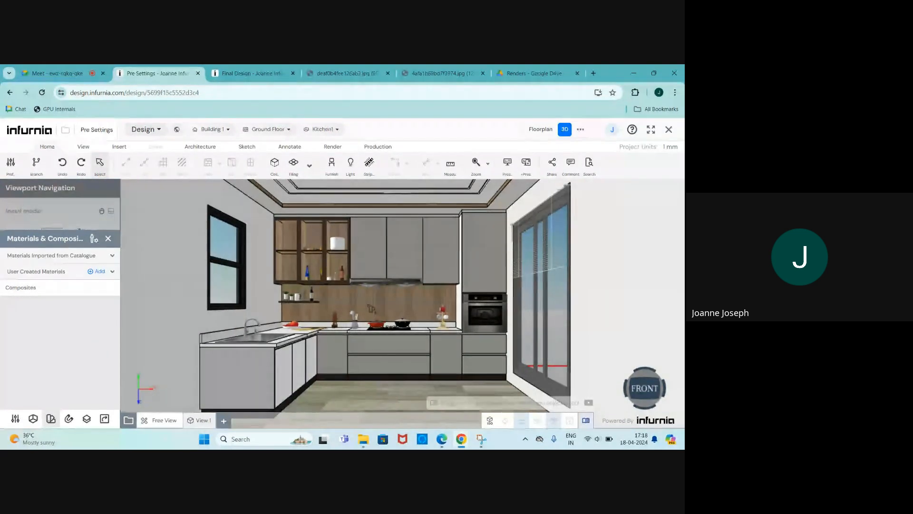
Step: Check the backsplash in the rendered reference image, set its Siberian Oak texture width and height to 1500, and apply to all instances
click(329, 72)
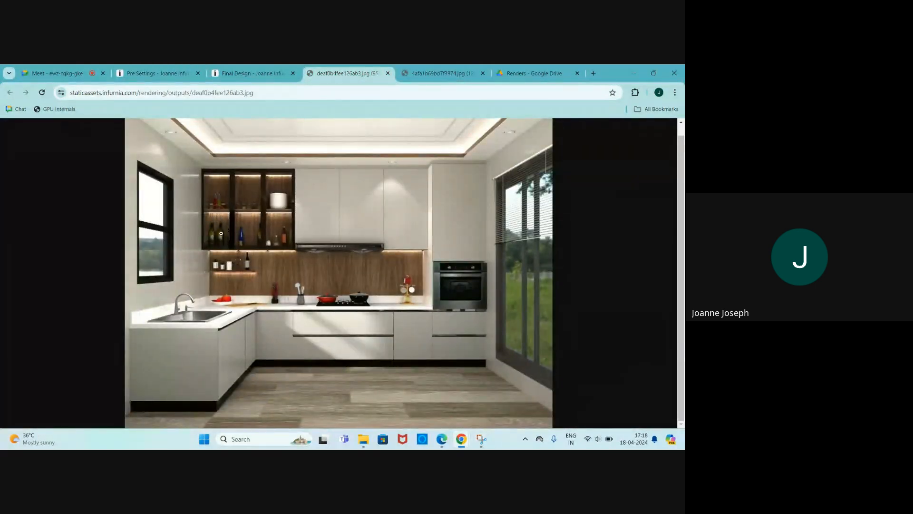
click(157, 72)
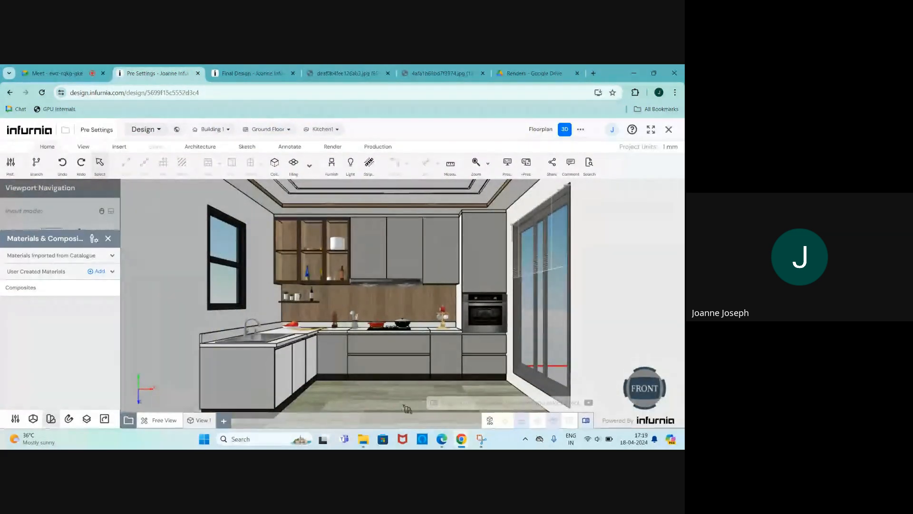
scroll(404, 380, up, 3)
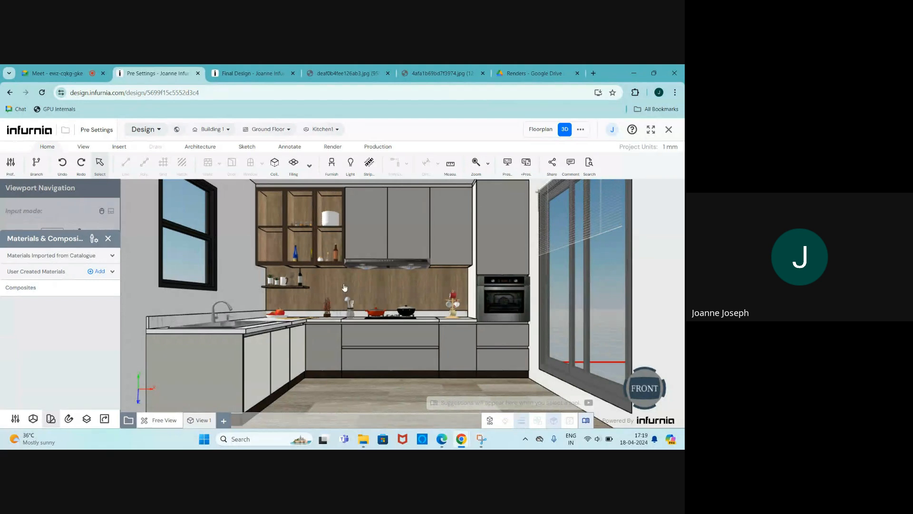
double_click(345, 287)
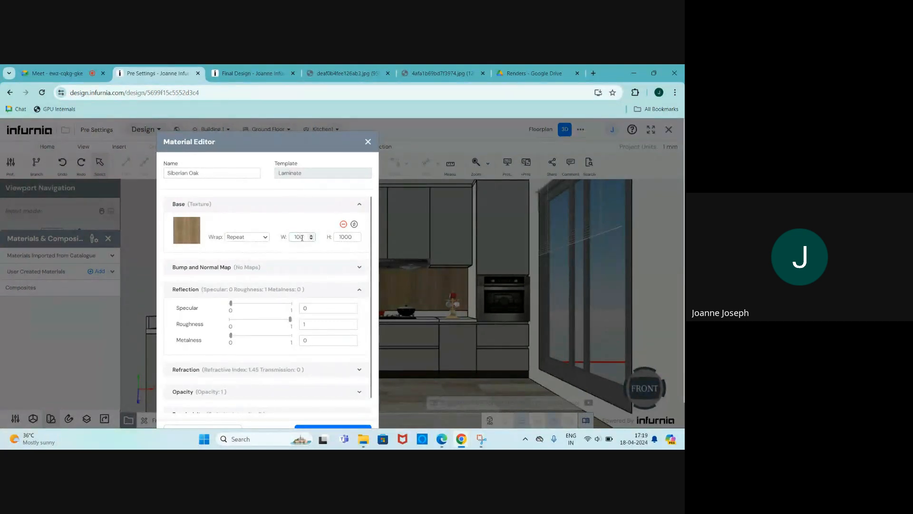
text(5)
click(344, 238)
key(BackSpace)
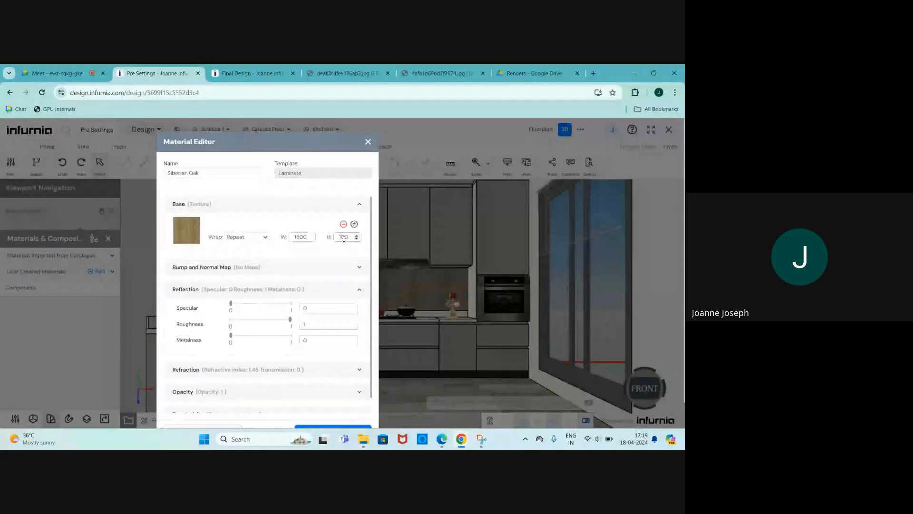
text(5)
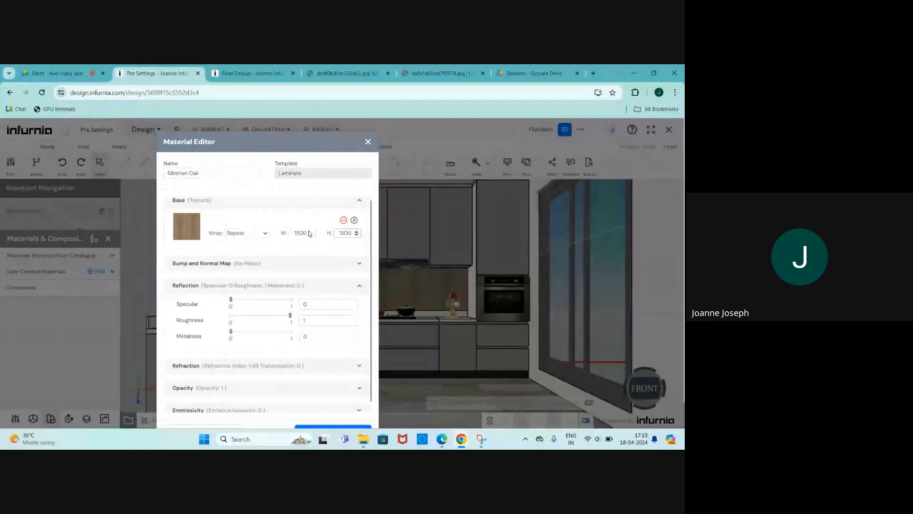
scroll(309, 234, down, 2)
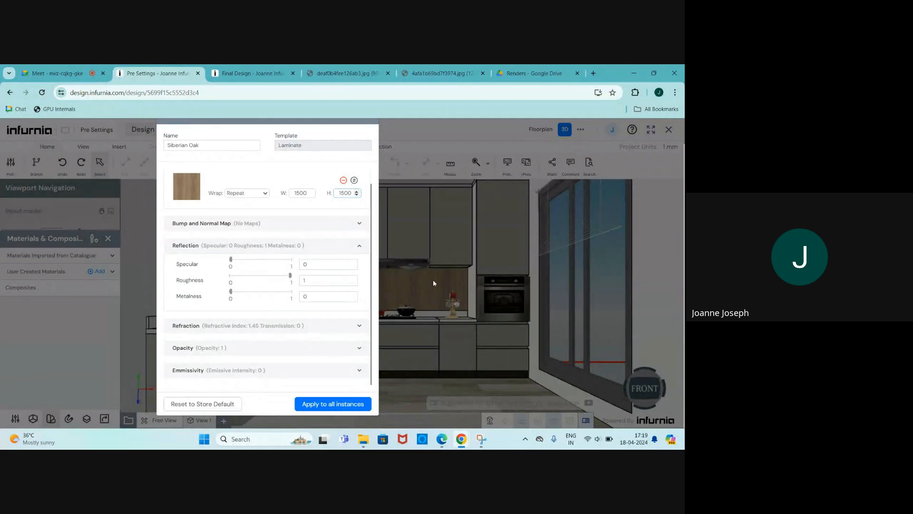
click(337, 404)
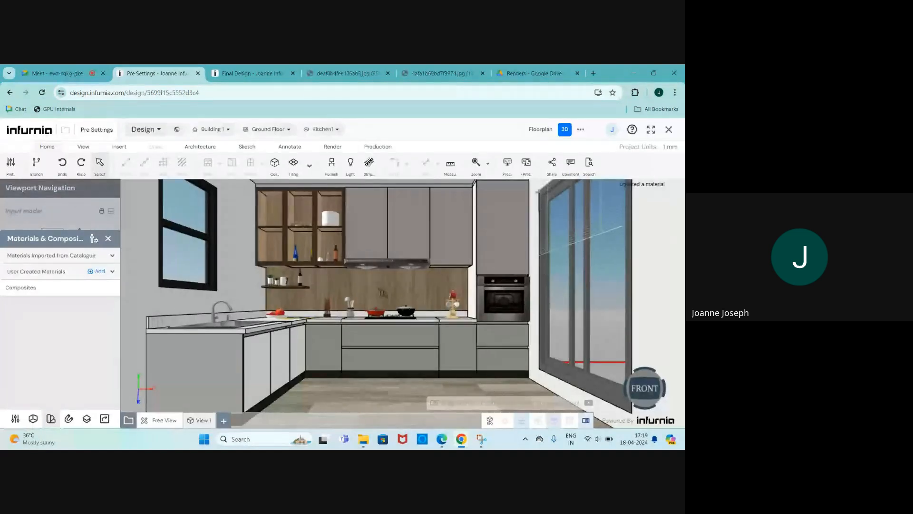
Step: Examine the rescaled wood grain on the backsplash, and compare the kitchen's two rendered images
scroll(373, 307, up, 2)
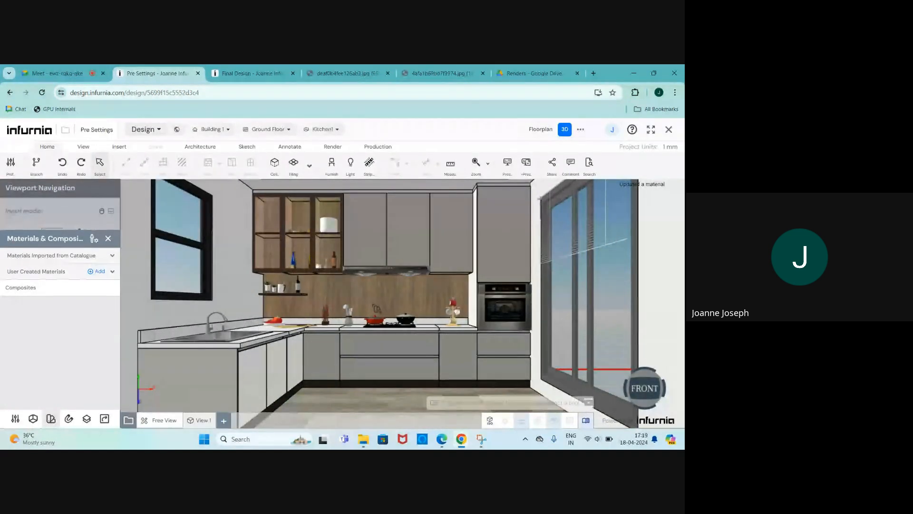
scroll(320, 310, down, 2)
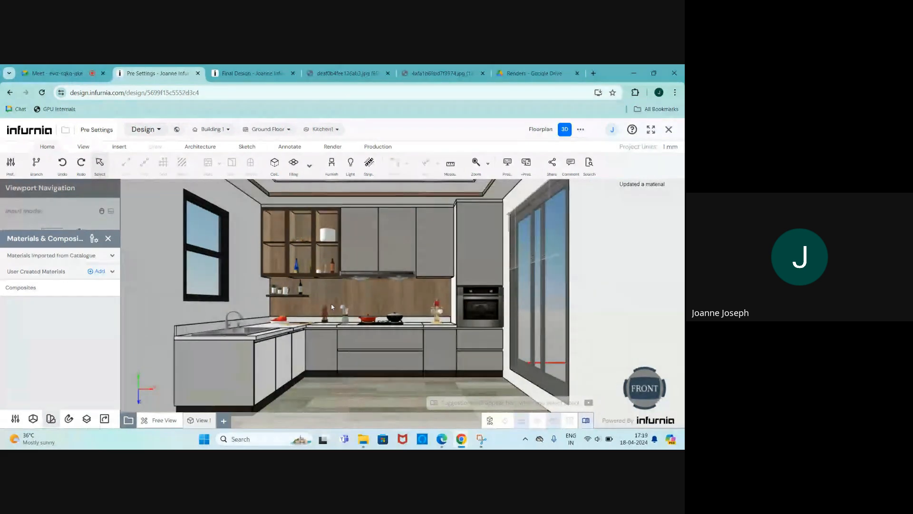
scroll(321, 310, up, 2)
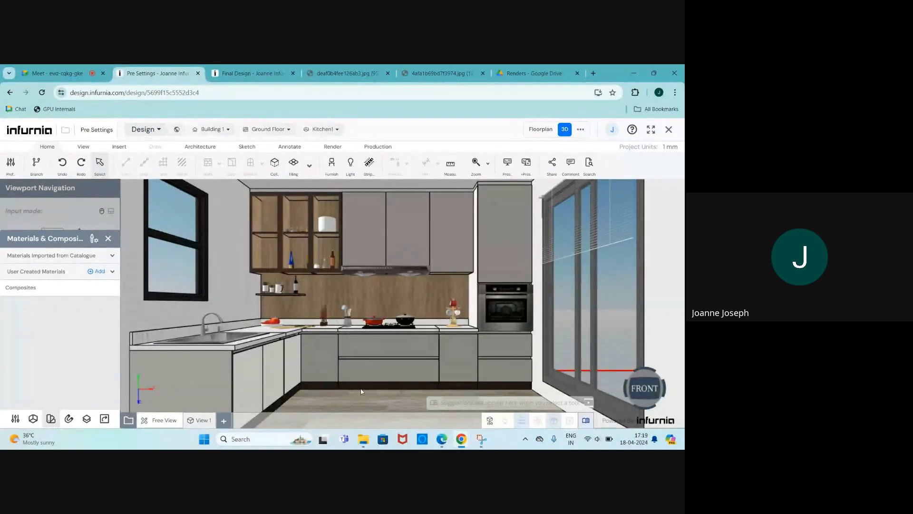
scroll(361, 391, down, 2)
scroll(362, 382, up, 2)
scroll(361, 382, down, 2)
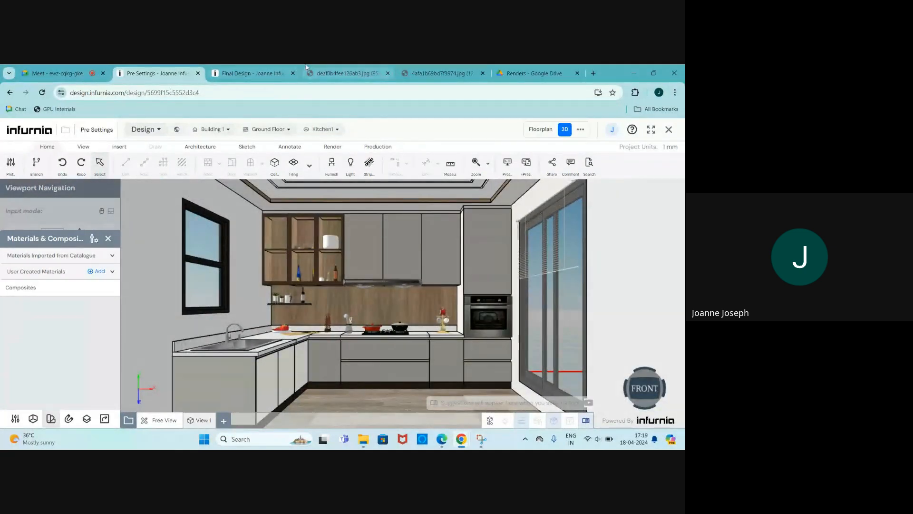
click(345, 73)
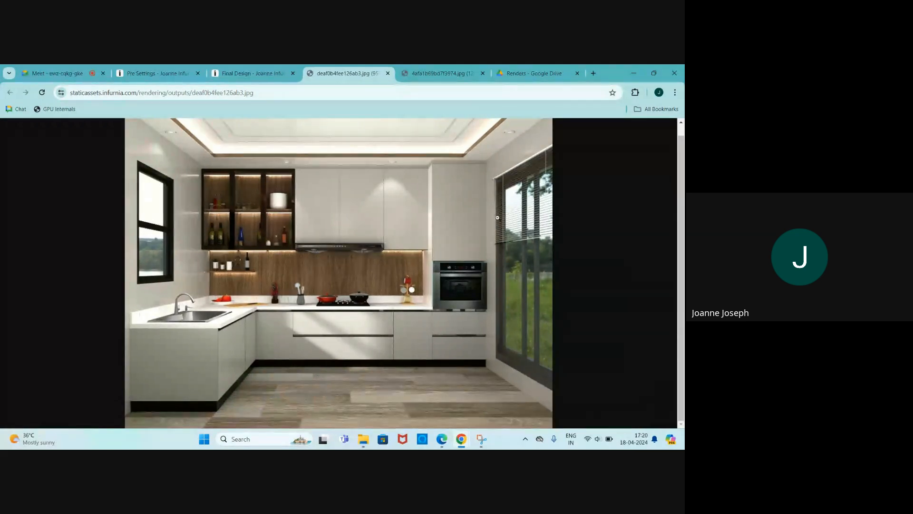
click(431, 74)
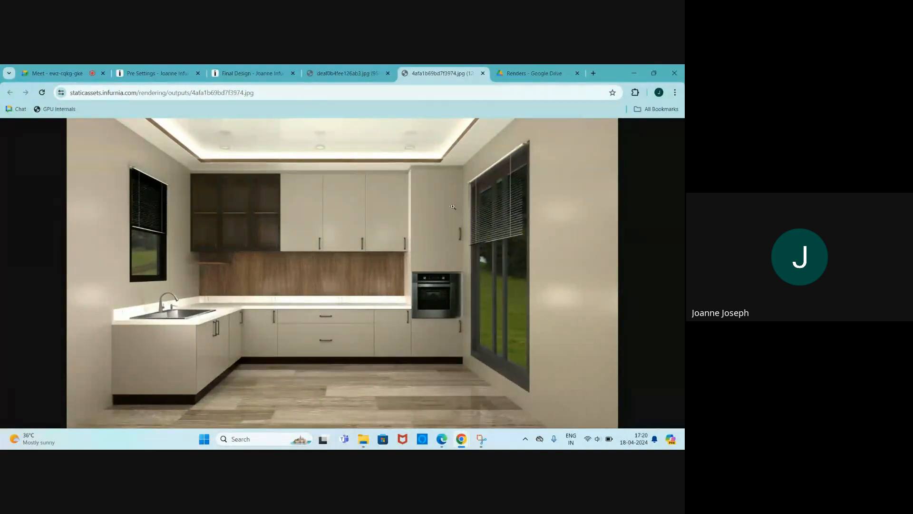
click(329, 70)
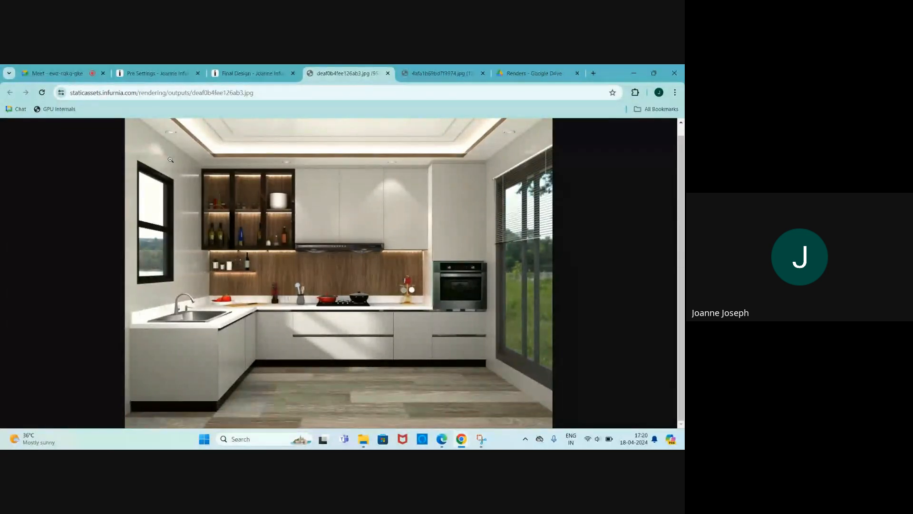
Step: Examine the lower cabinet fronts in the Final Design, and view the second rendered kitchen image for comparison
click(236, 77)
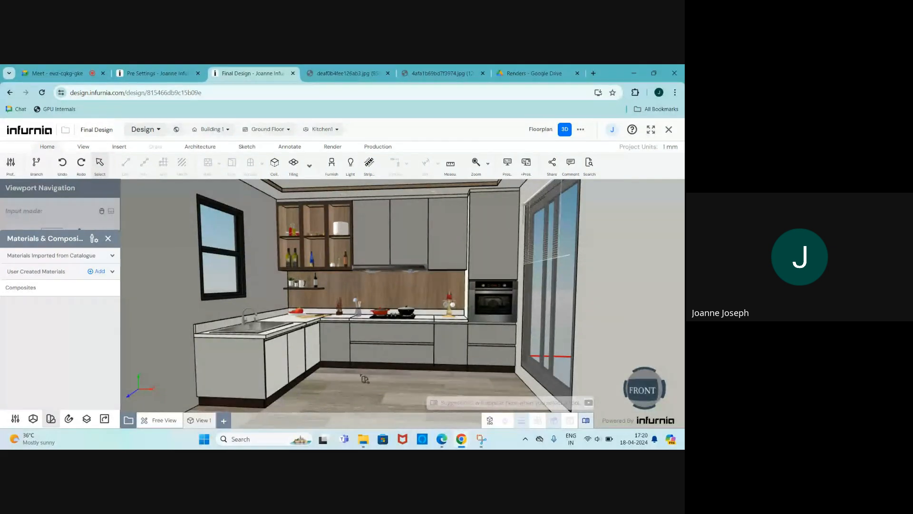
scroll(472, 356, up, 2)
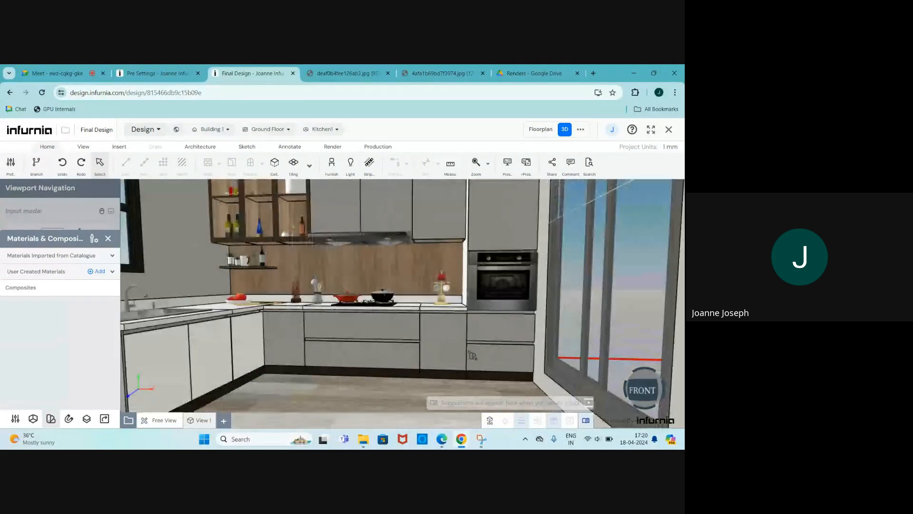
scroll(381, 350, up, 3)
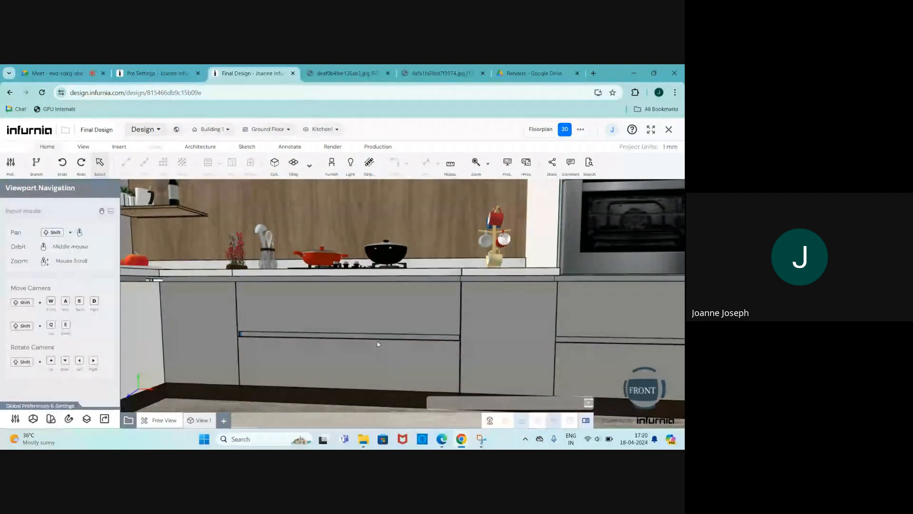
click(433, 72)
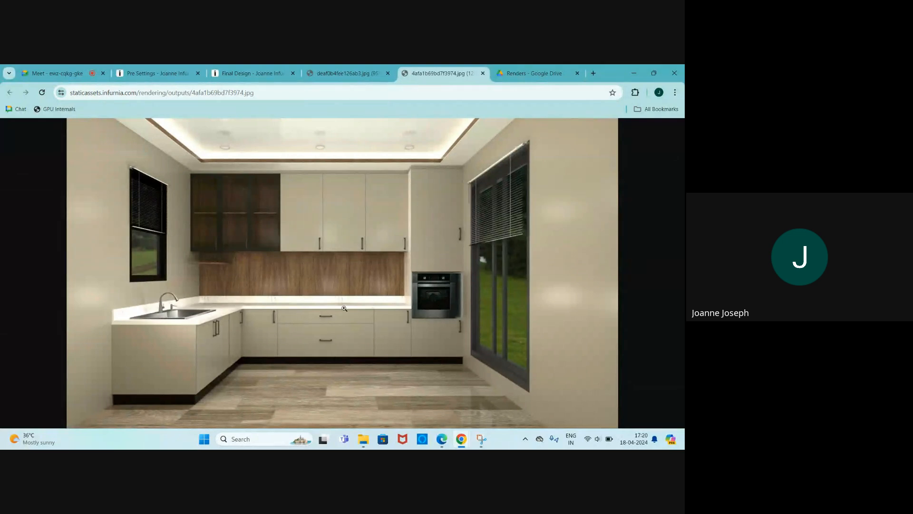
Step: Inspect the drawer fronts and handle profile of the base cabinet under the hob in the Final Design
click(263, 70)
scroll(297, 324, down, 5)
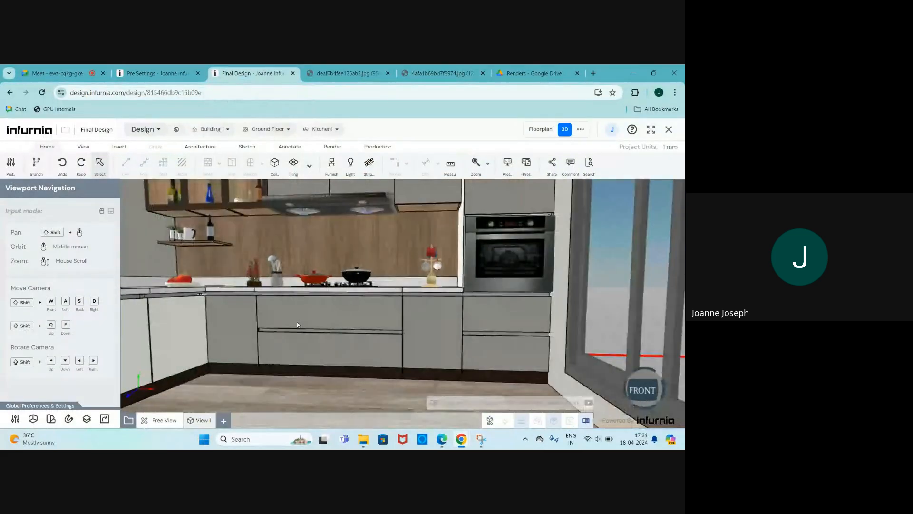
scroll(296, 318, up, 3)
scroll(295, 318, down, 3)
scroll(297, 318, up, 3)
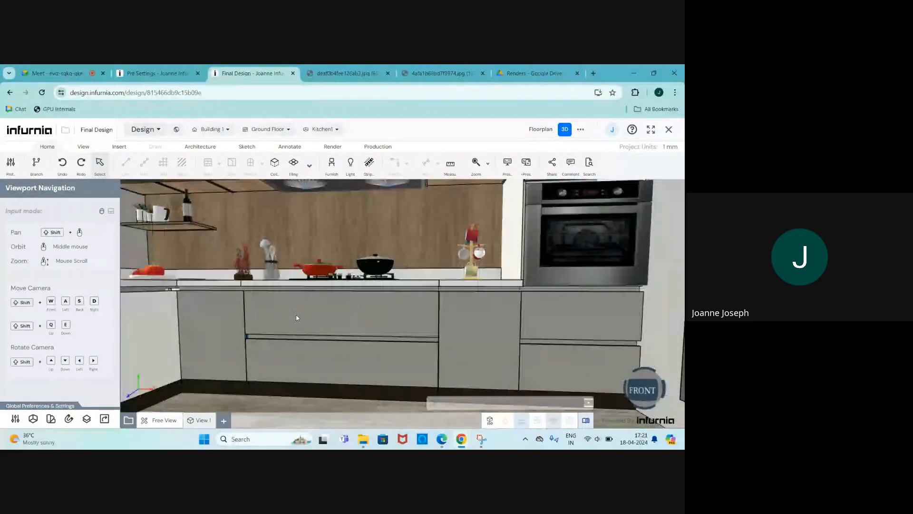
scroll(297, 317, down, 3)
scroll(296, 318, up, 3)
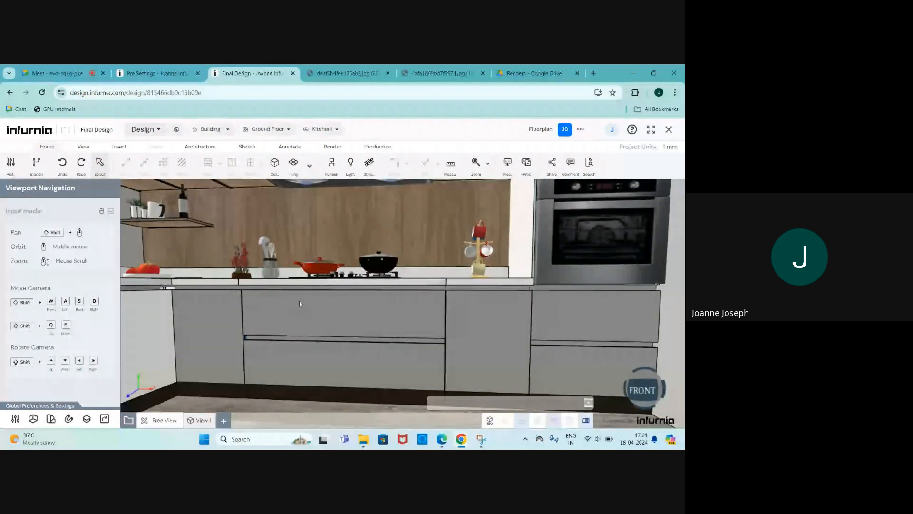
scroll(298, 305, down, 3)
scroll(298, 309, up, 5)
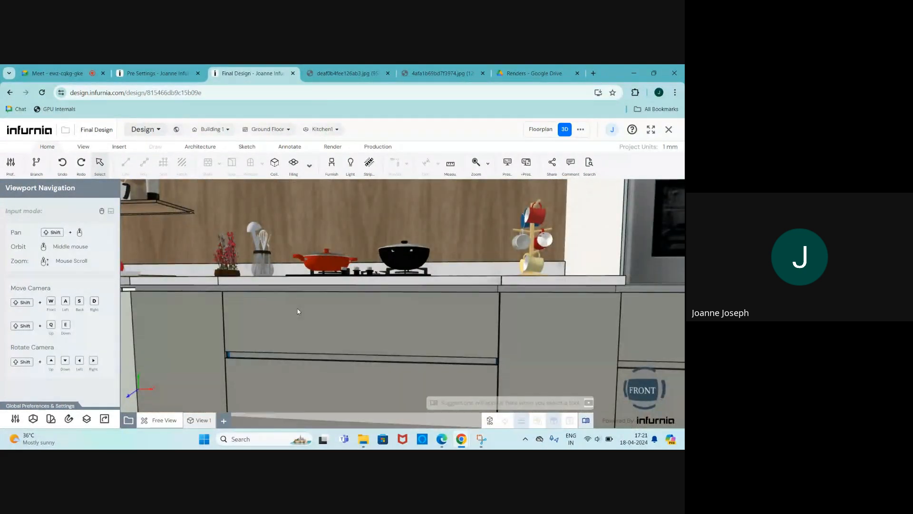
click(298, 311)
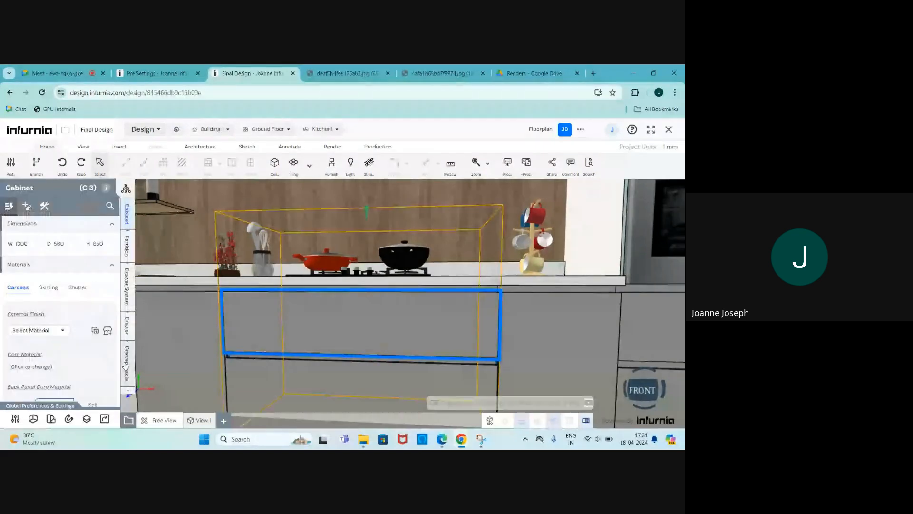
scroll(273, 292, down, 2)
scroll(273, 292, down, 1)
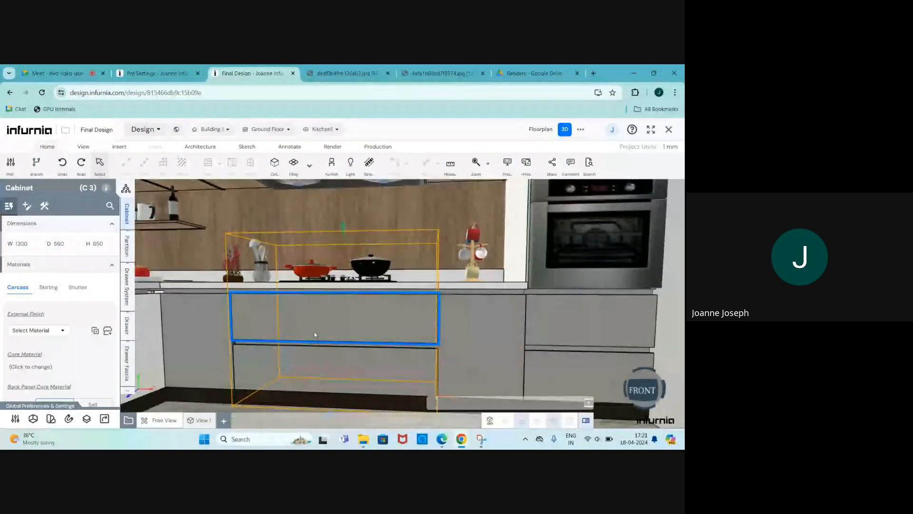
middle_drag(314, 332, 279, 333)
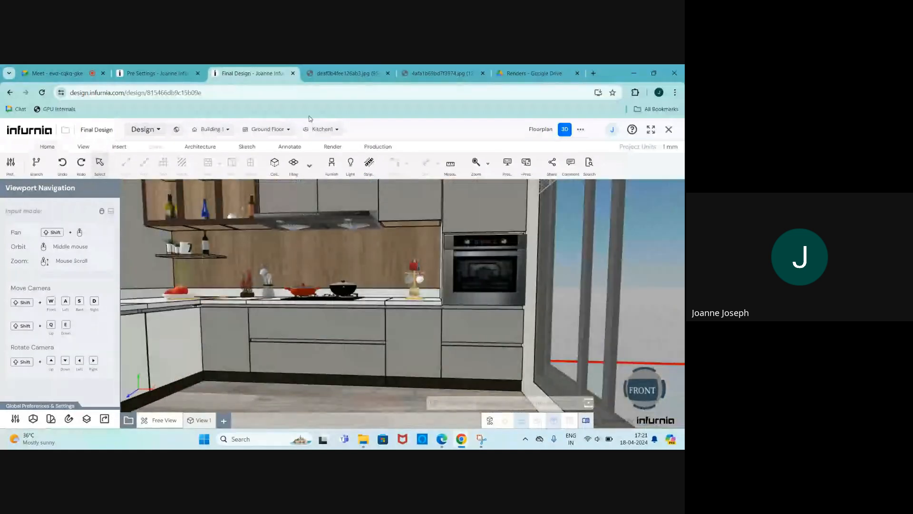
Step: Check the rendered reference image, and open the shutter properties of the base cabinet beside the oven in the Final Design
click(345, 74)
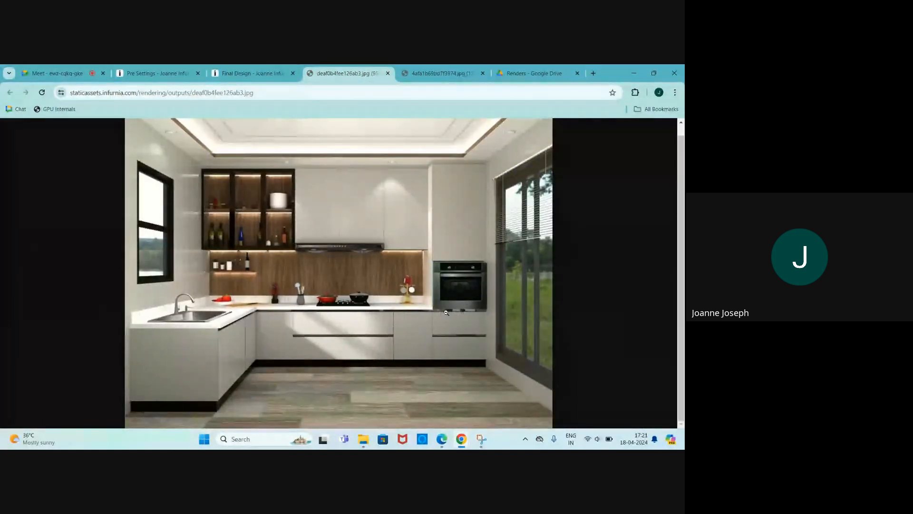
click(254, 73)
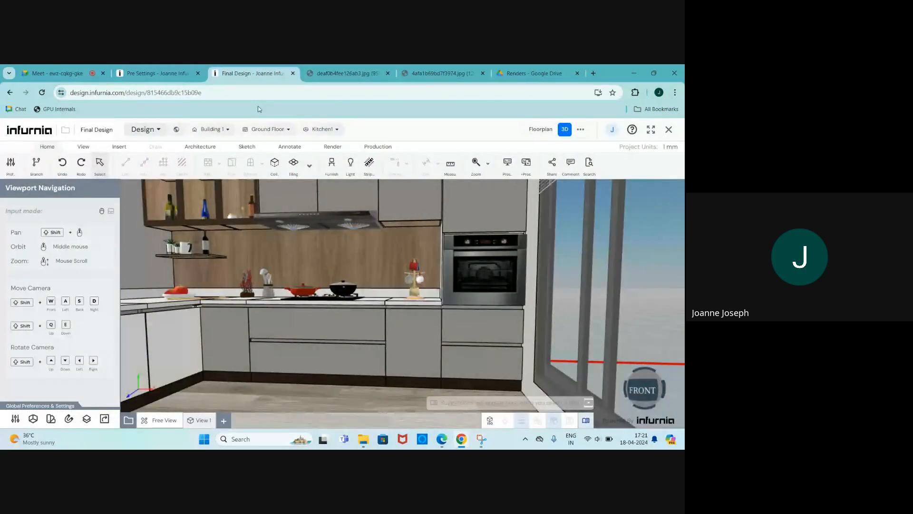
scroll(311, 310, up, 4)
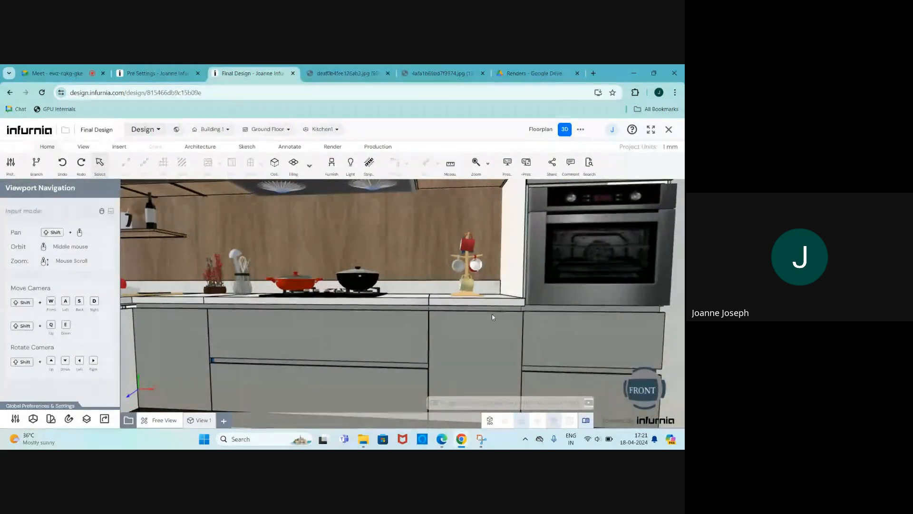
click(463, 330)
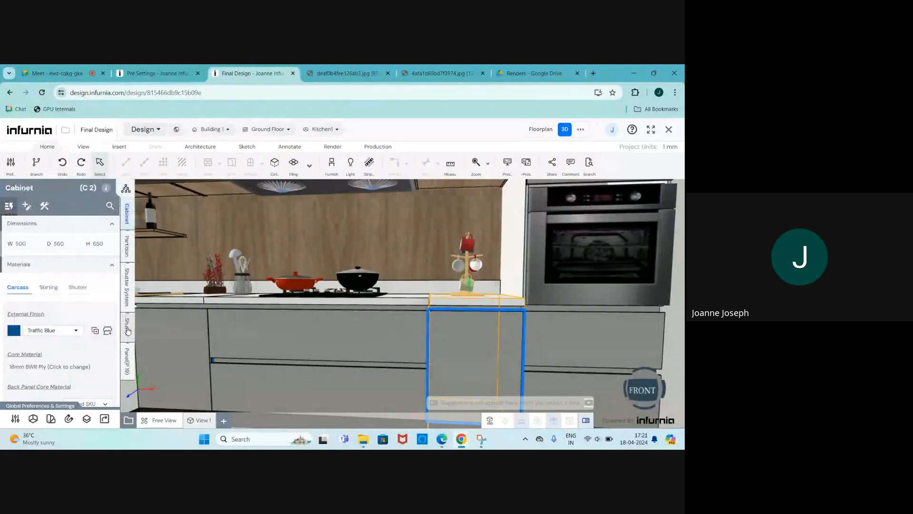
click(128, 326)
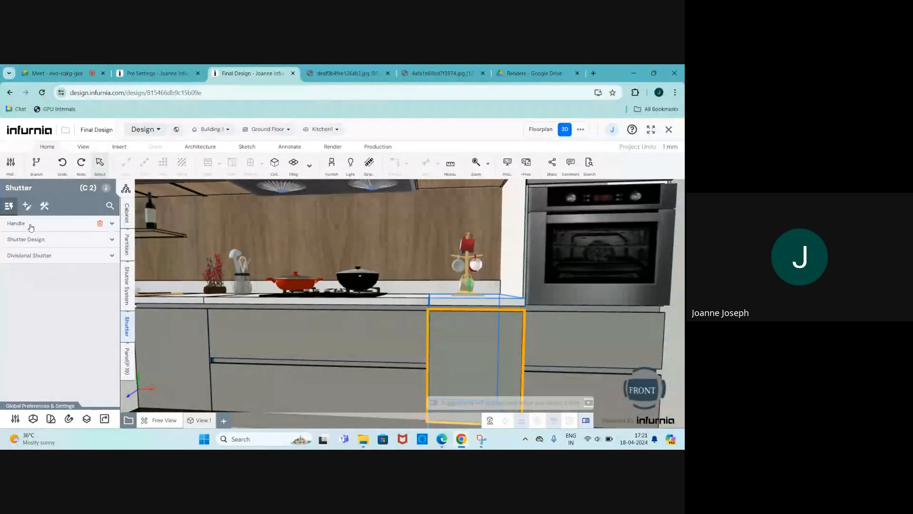
Step: In the Pre Settings design, open the handle settings of the shutter on the base cabinet beside the oven
key(ctrl+shift+Tab)
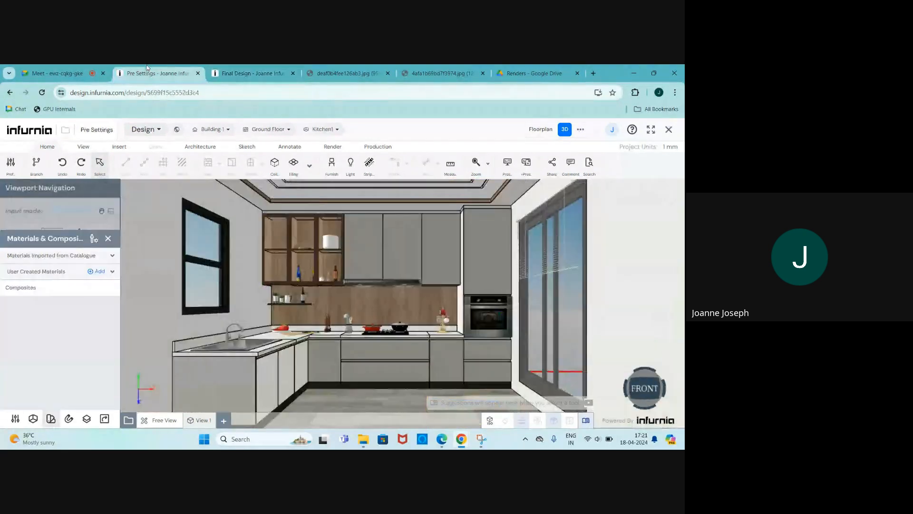
scroll(408, 348, up, 5)
click(479, 348)
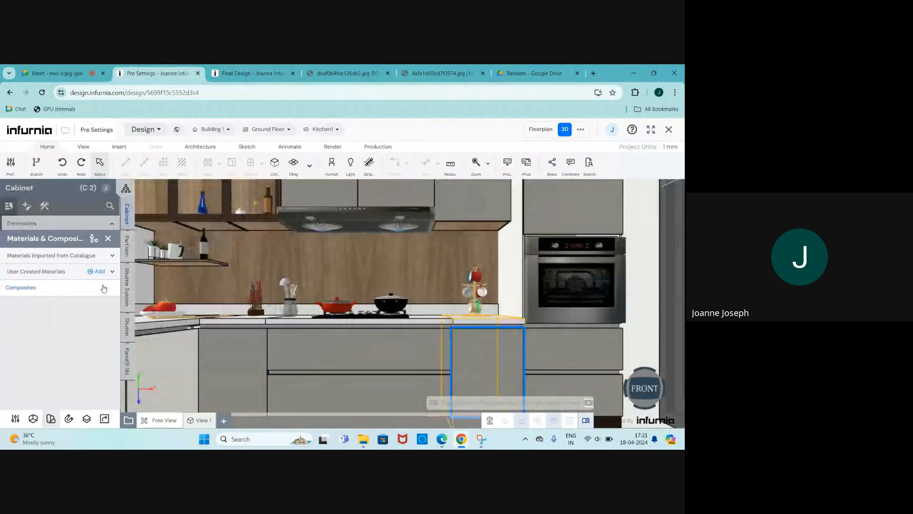
click(27, 223)
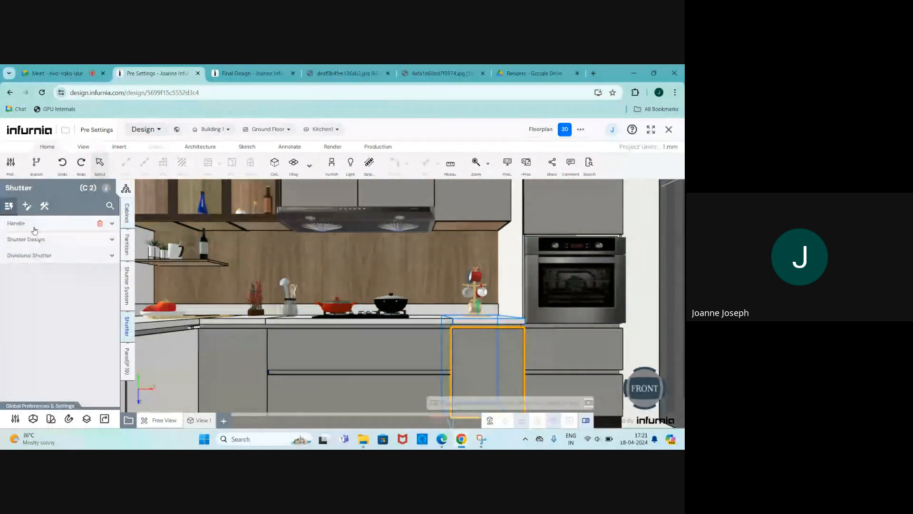
click(34, 228)
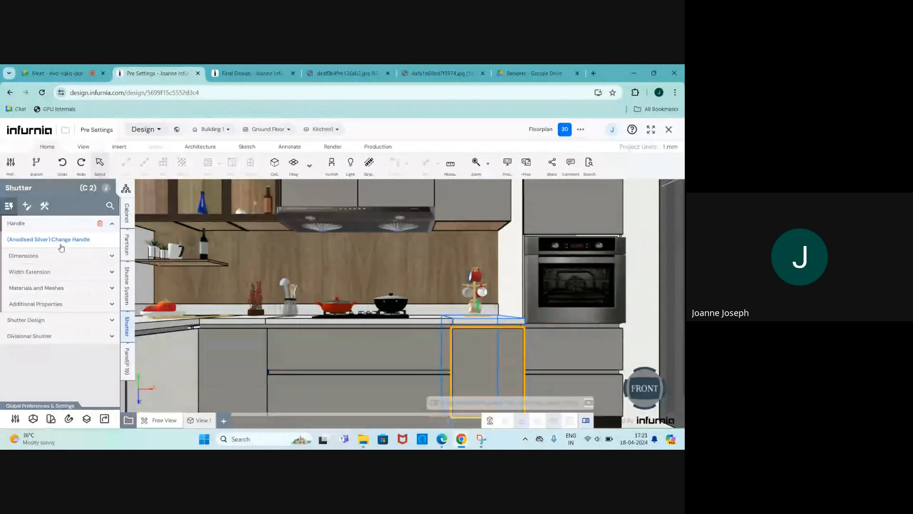
Step: Browse the Profile and Gola Handles catalogue for a replacement handle, view the J Profile finishes, and close the catalogue
click(53, 240)
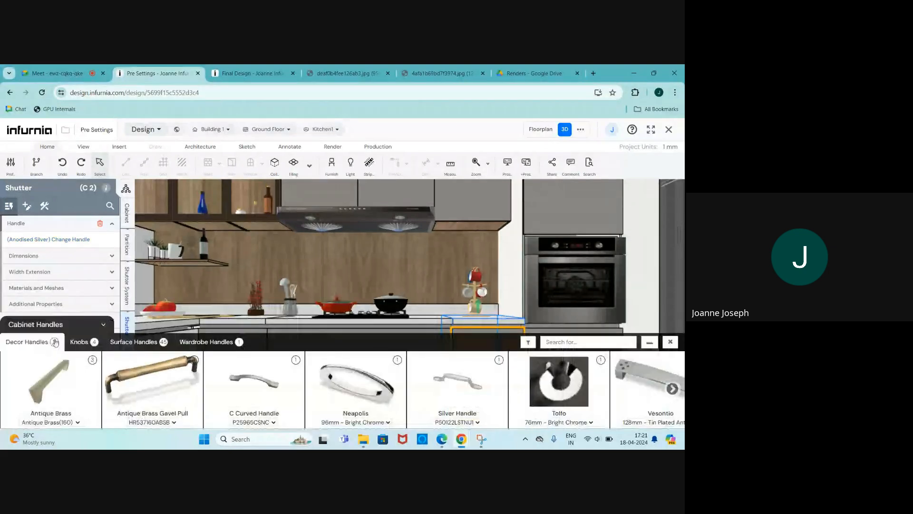
click(45, 324)
click(43, 348)
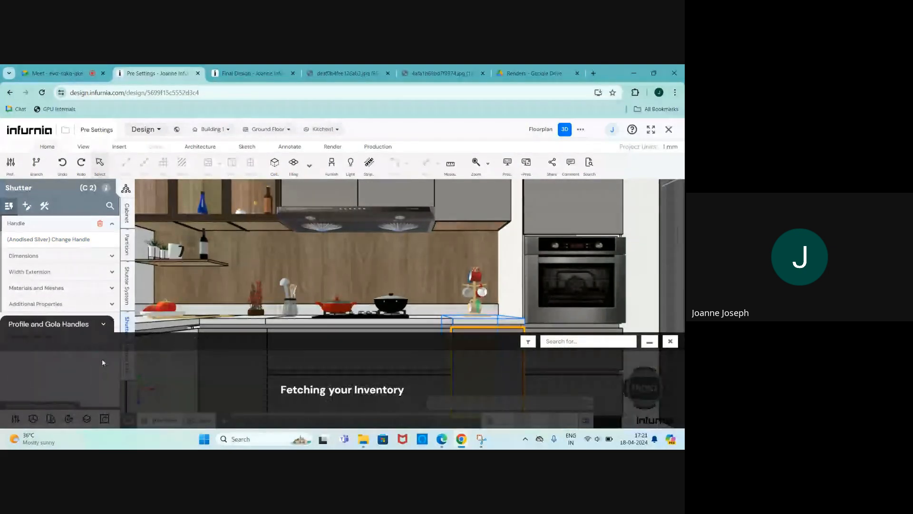
click(145, 422)
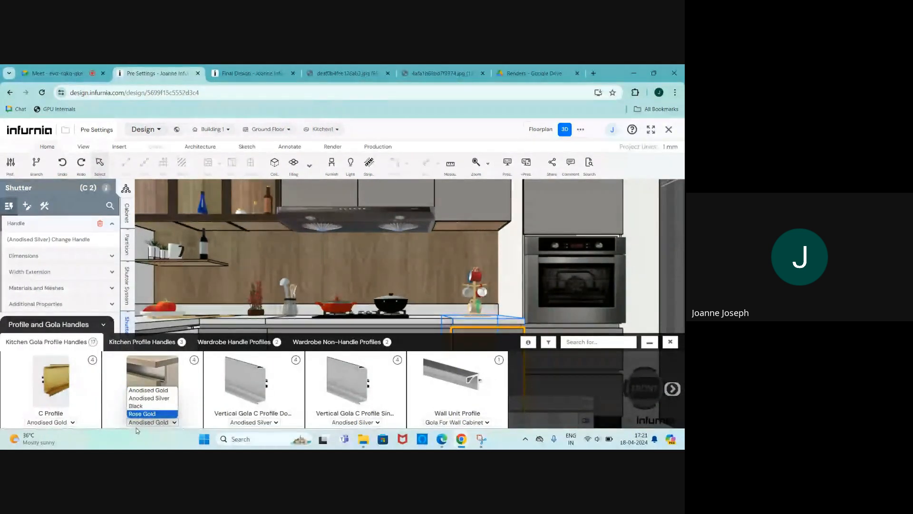
click(136, 424)
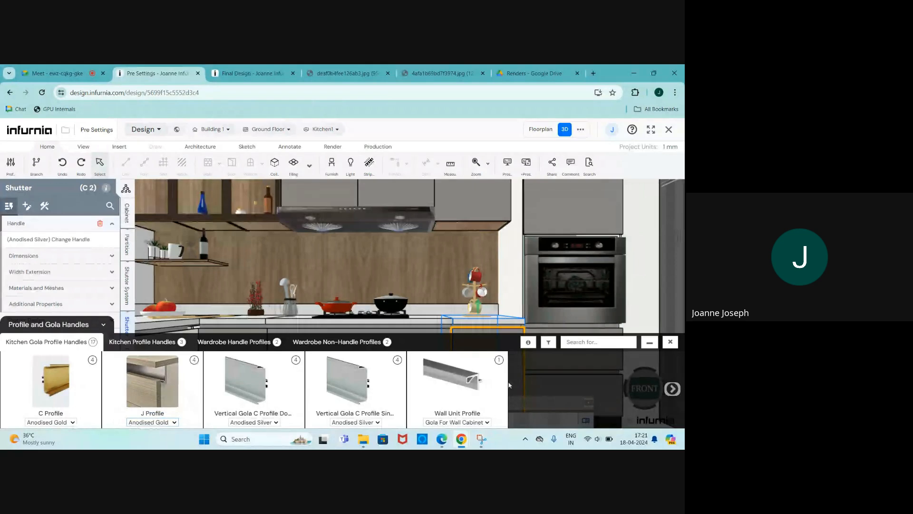
click(671, 342)
Step: Pick the material of the profile strip below the countertop for editing, and view its reflection settings
click(51, 418)
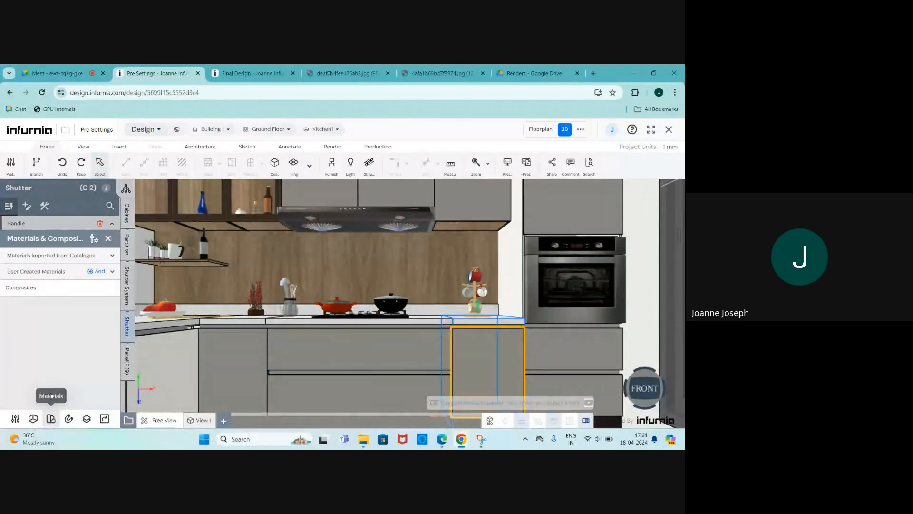
click(94, 239)
scroll(470, 330, up, 5)
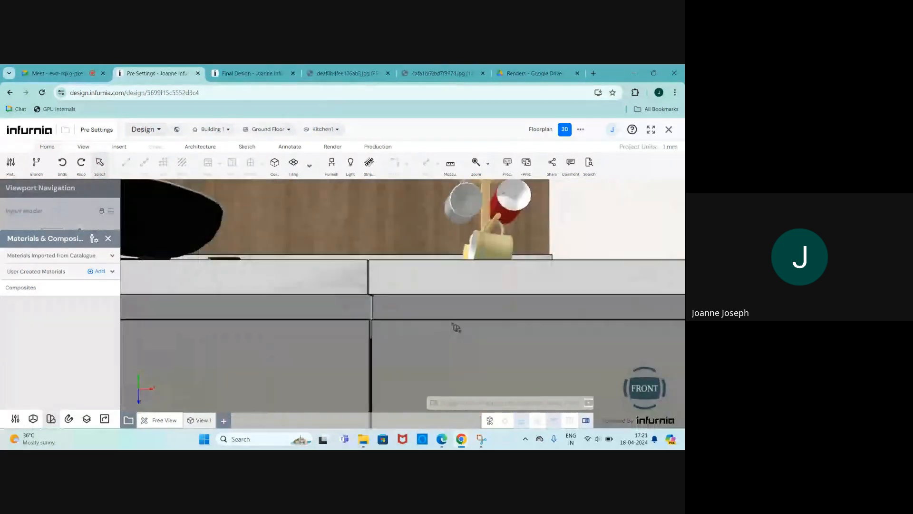
click(448, 313)
scroll(310, 349, down, 1)
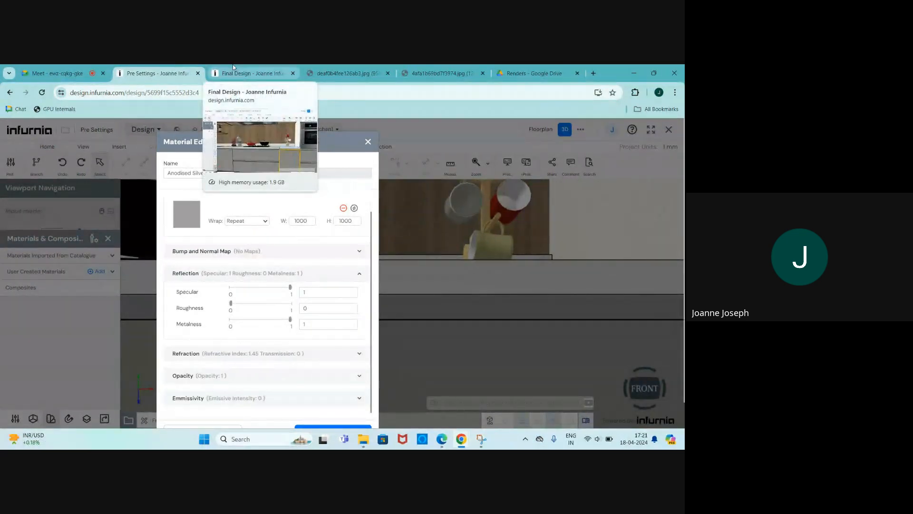
Step: Check the handle profiles in the rendered reference image, review the Anodised Silver texture and reflection settings, and close the material editor
click(333, 73)
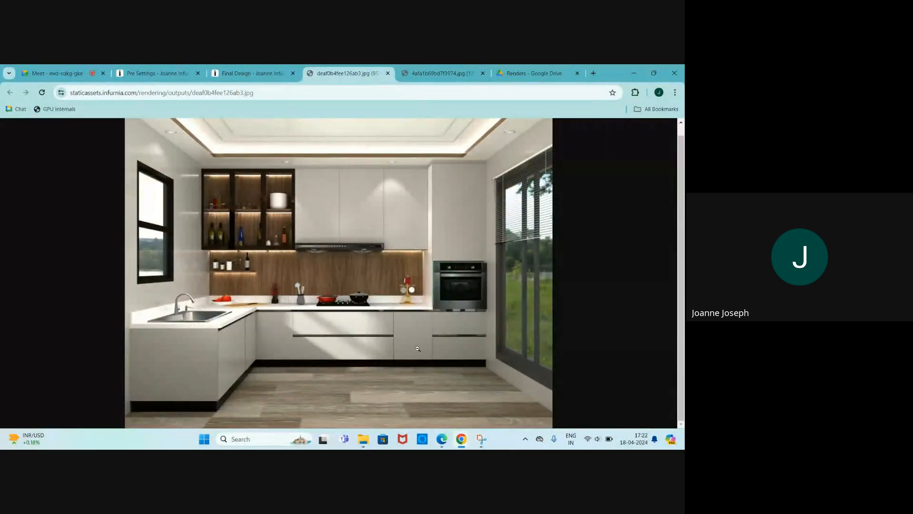
click(156, 69)
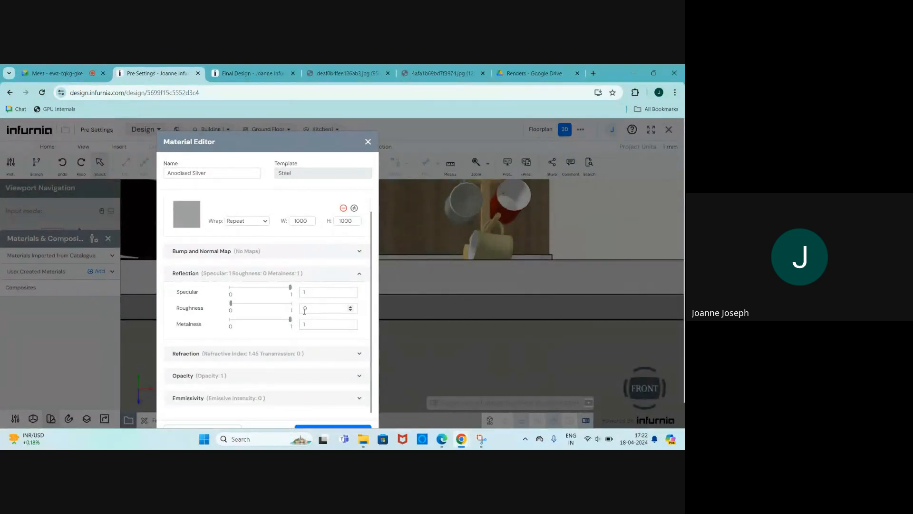
scroll(308, 329, down, 1)
scroll(310, 366, up, 1)
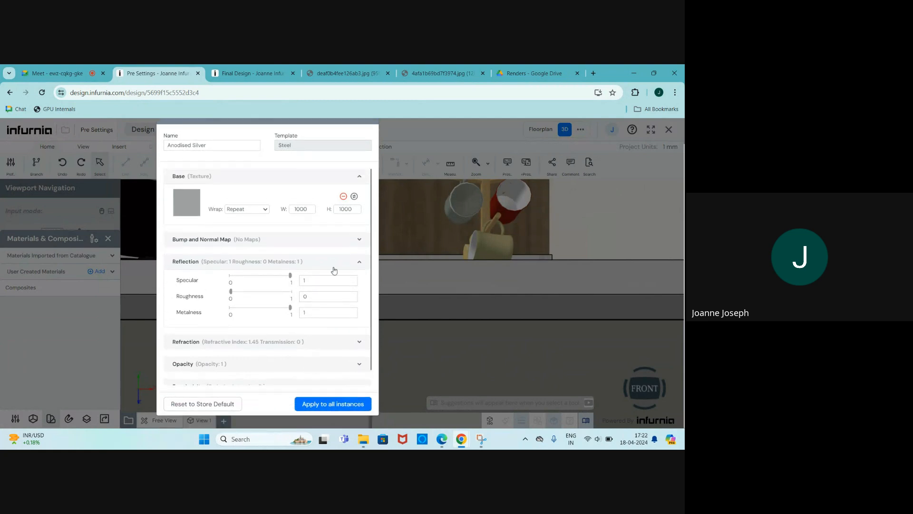
scroll(310, 366, up, 1)
scroll(348, 385, down, 2)
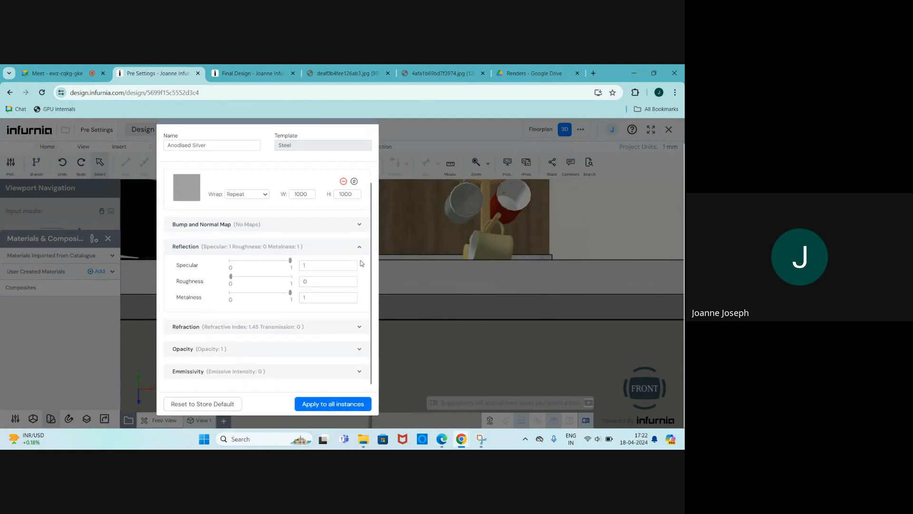
scroll(348, 376, up, 2)
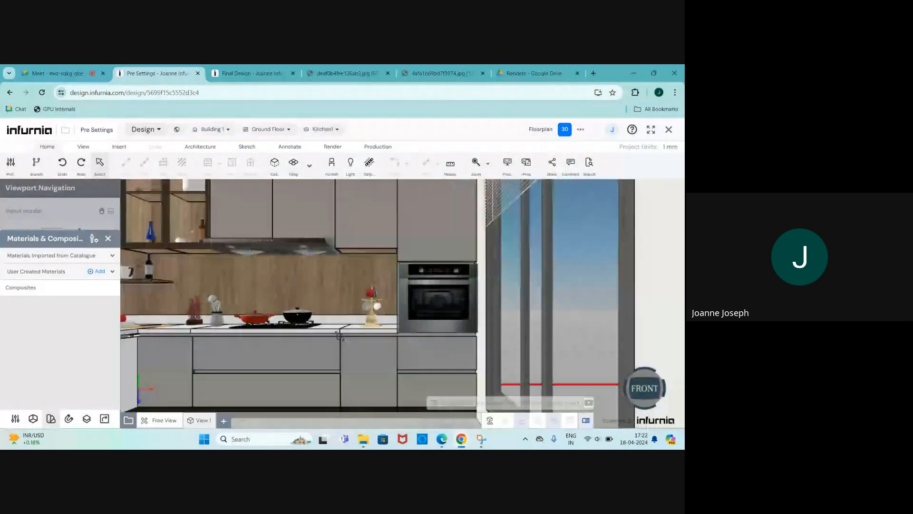
Step: Compare the glass-front wall cabinet in the Pre Settings design with its close-up appearance in the rendered reference image
scroll(397, 313, down, 3)
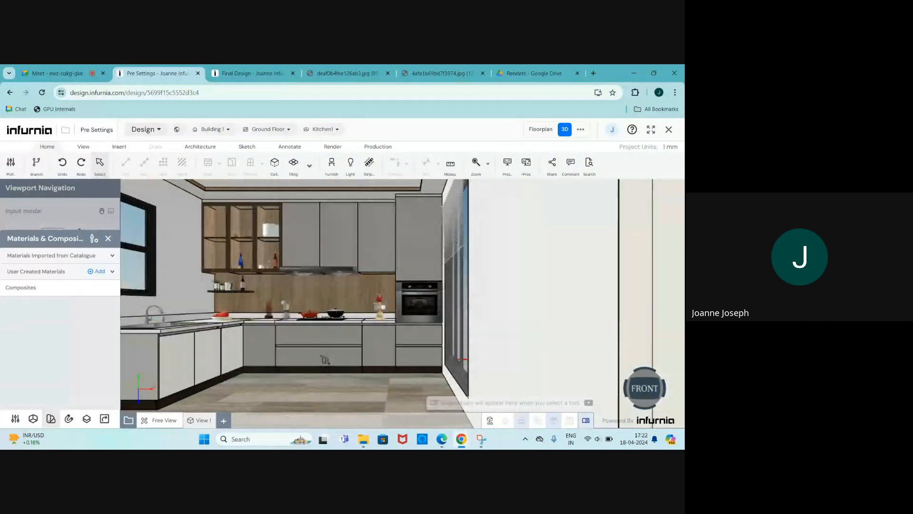
scroll(328, 360, down, 2)
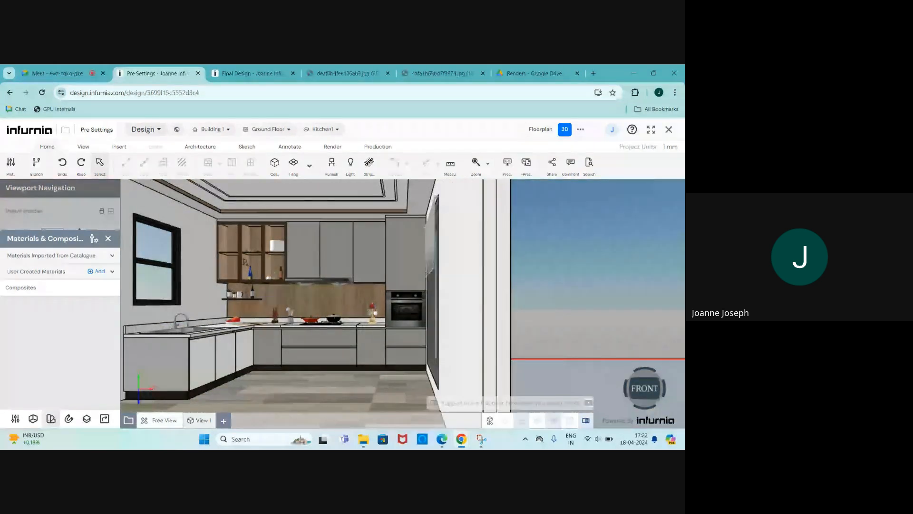
scroll(328, 360, up, 2)
scroll(266, 312, up, 4)
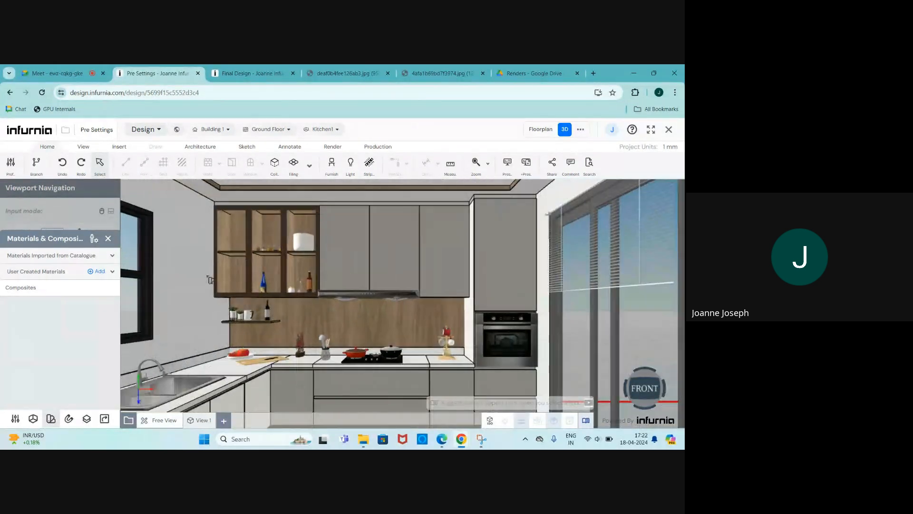
scroll(272, 210, down, 3)
click(348, 73)
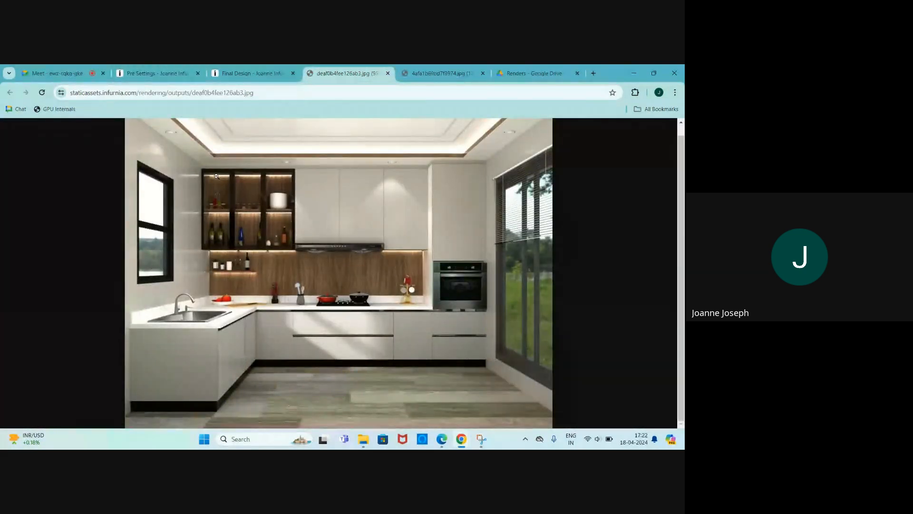
click(240, 184)
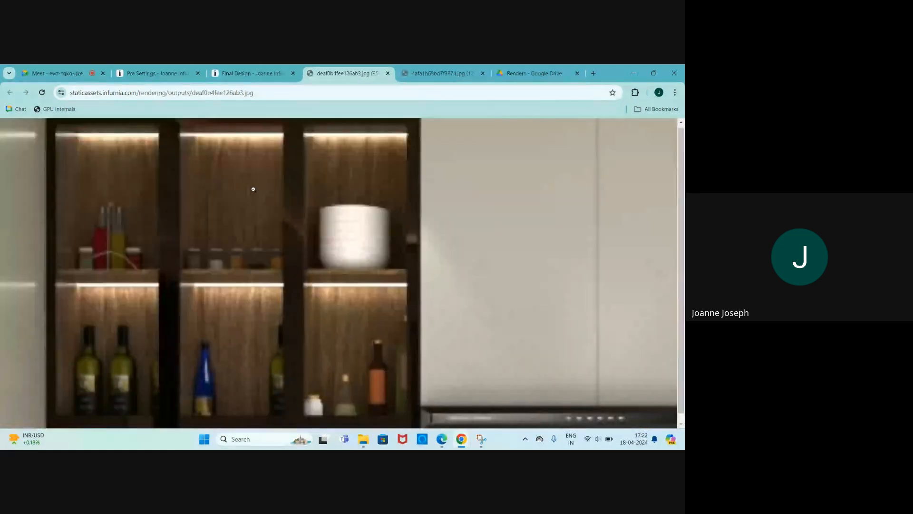
click(280, 229)
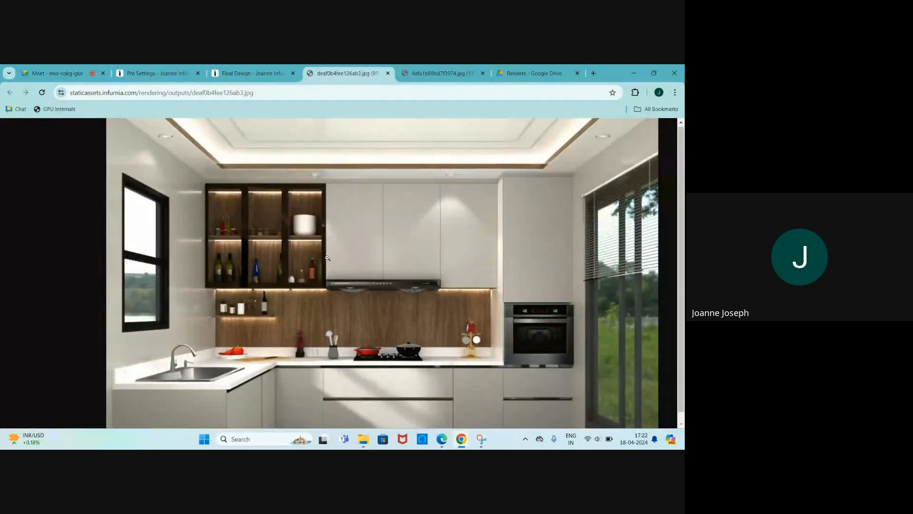
ctrl+scroll(327, 257, up, 4)
ctrl+scroll(327, 258, down, 4)
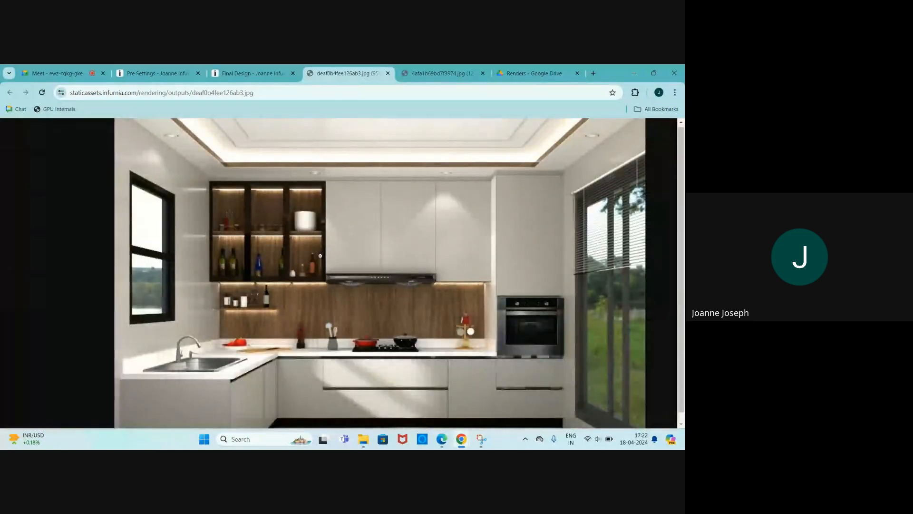
ctrl+scroll(320, 255, up, 3)
ctrl+scroll(320, 256, down, 3)
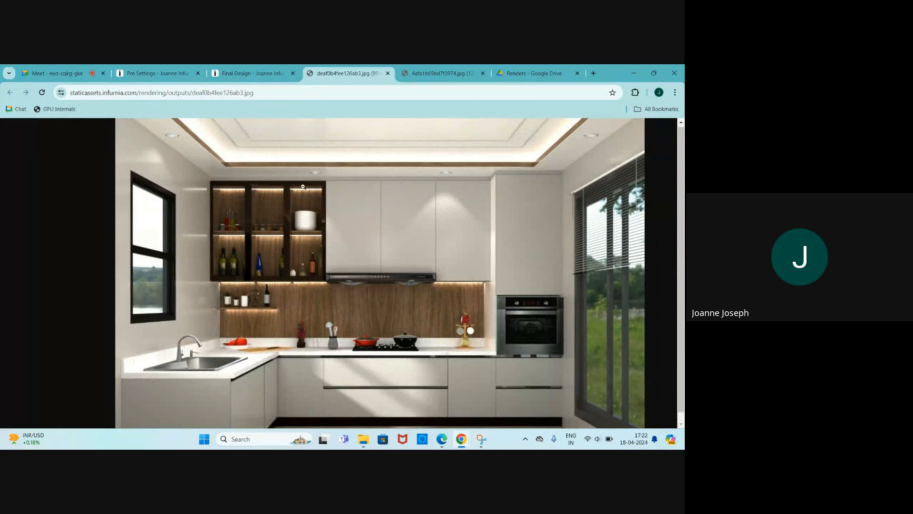
Step: In the Final Design, pick the Chocolate Brown material of the glass wall cabinet's frame, review its reflection settings, and close the material editor
click(247, 74)
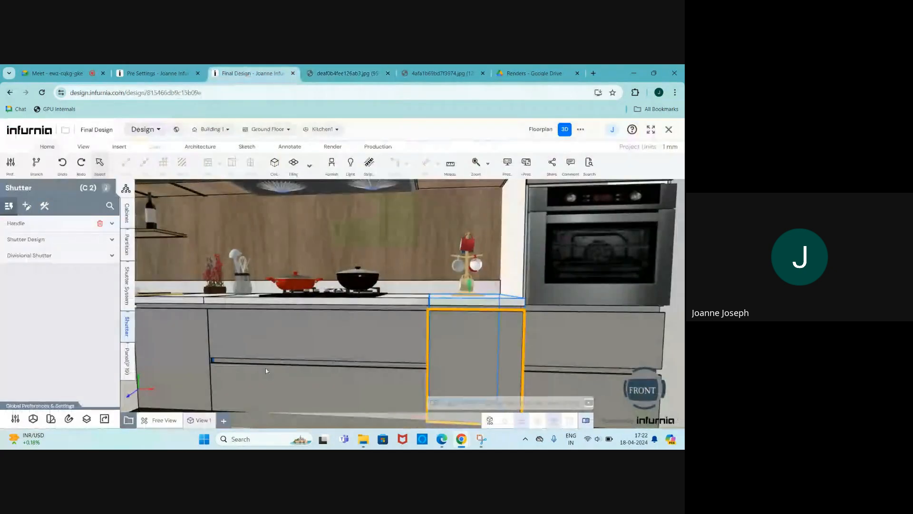
drag(366, 376, 261, 318)
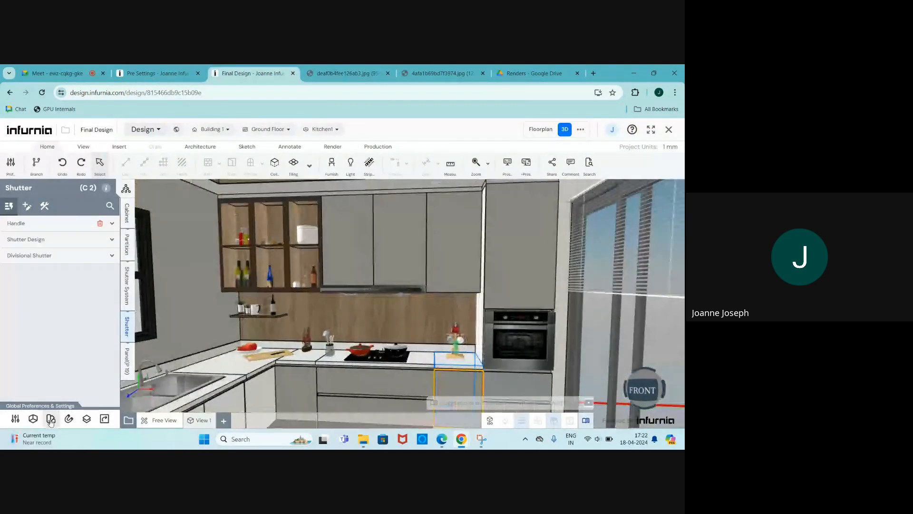
click(51, 418)
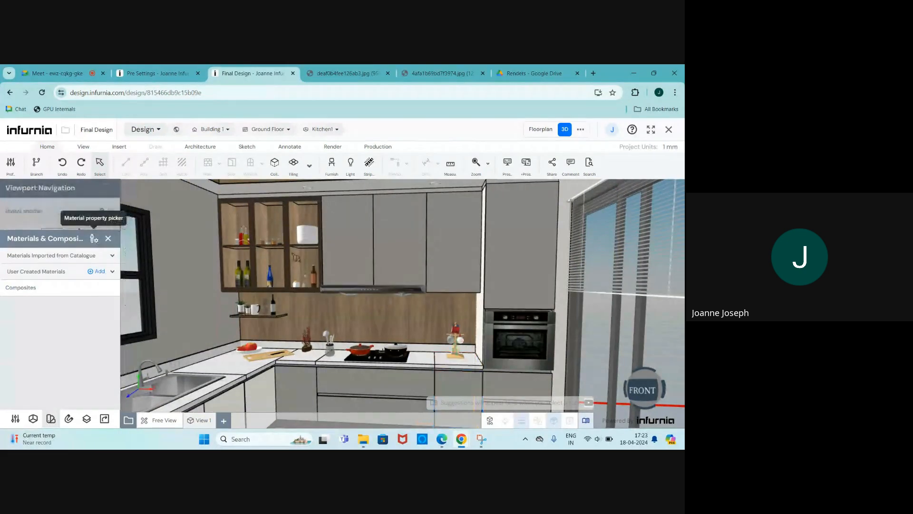
scroll(268, 242, up, 5)
scroll(271, 254, up, 3)
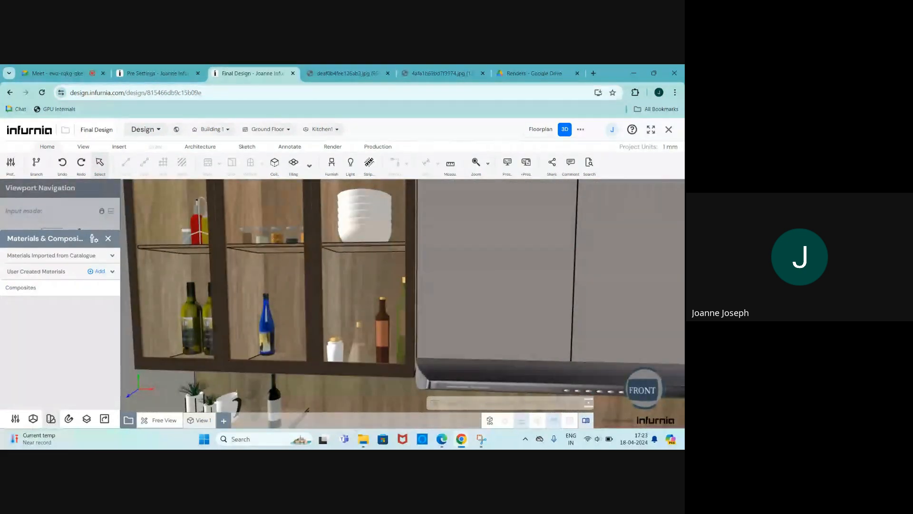
click(108, 238)
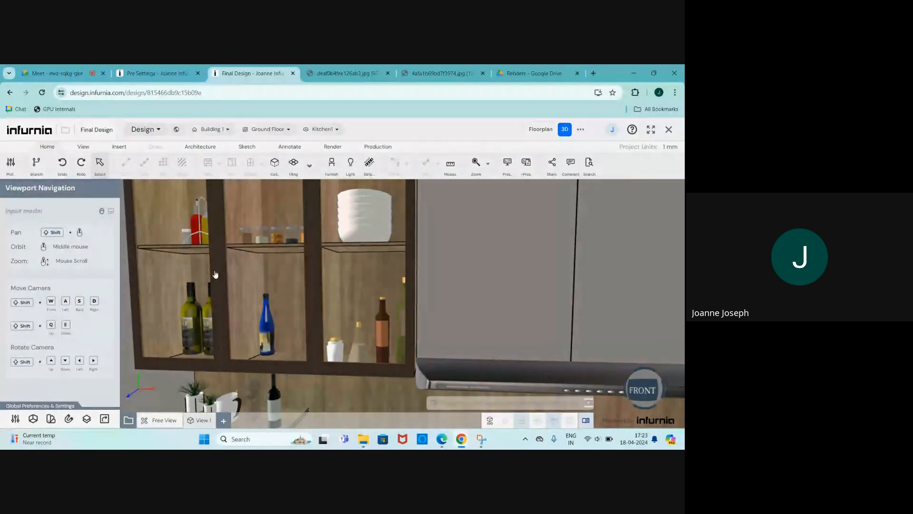
double_click(215, 274)
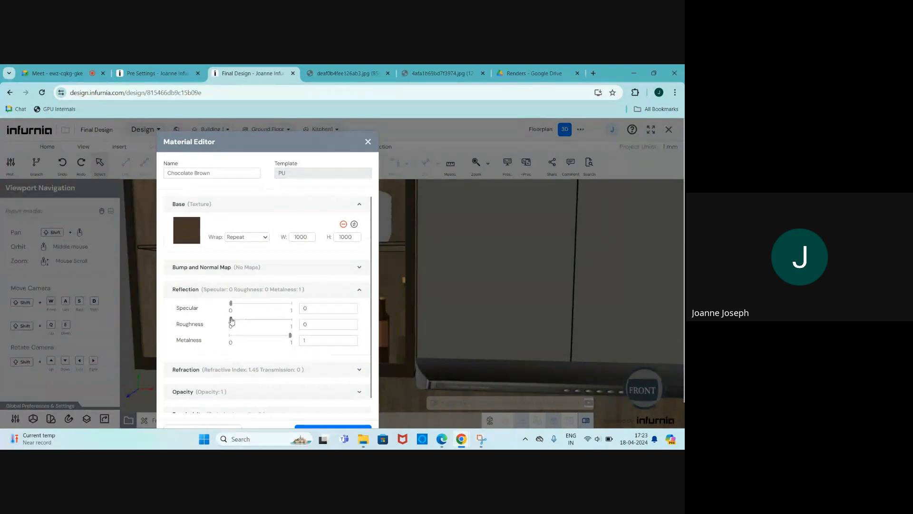
scroll(248, 308, down, 3)
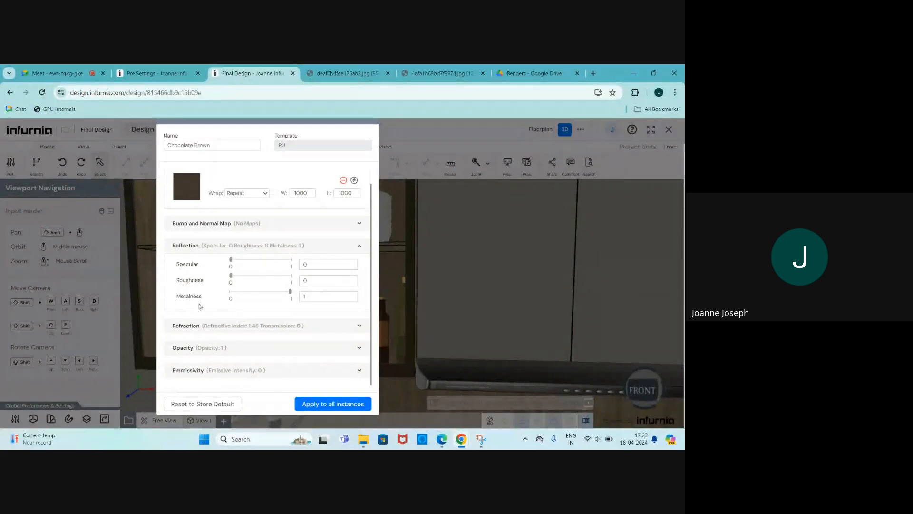
click(306, 406)
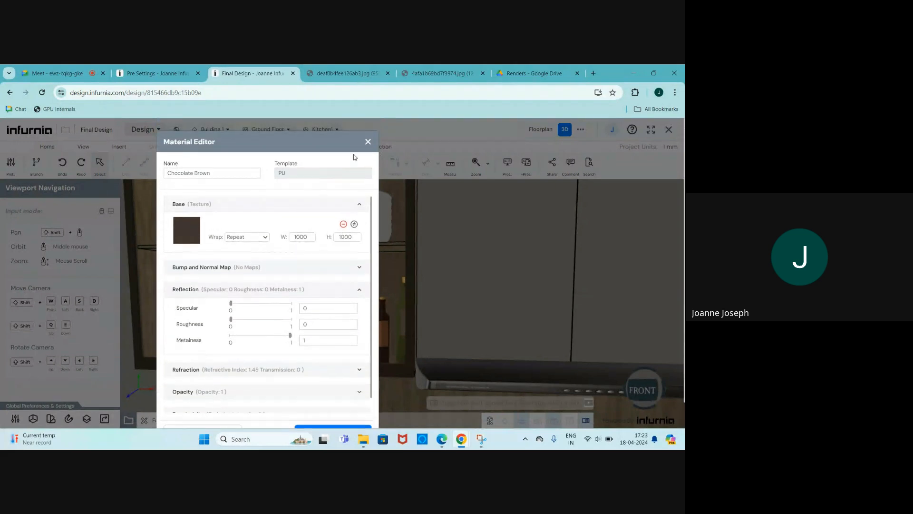
click(369, 143)
Step: Pick the Plain Glass material of the wall cabinet's shutter and review its reflection, refraction and opacity settings
scroll(358, 340, down, 5)
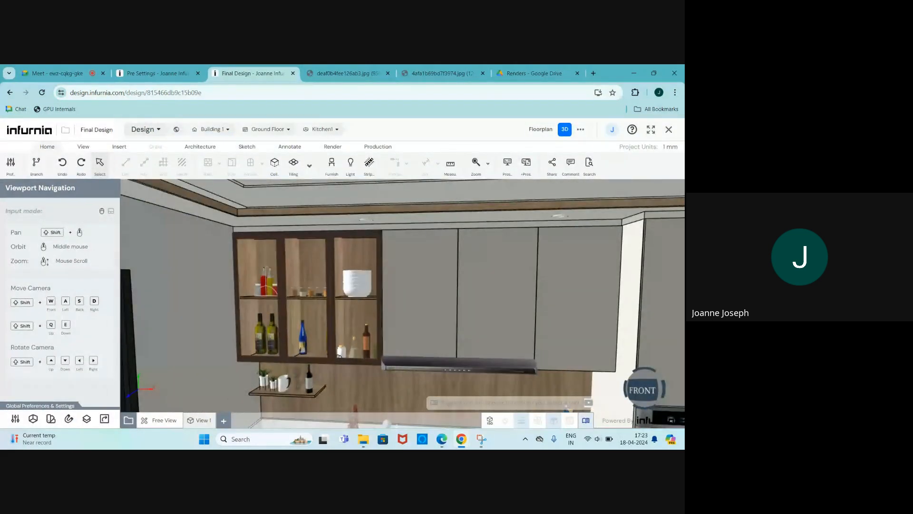
scroll(300, 324, up, 2)
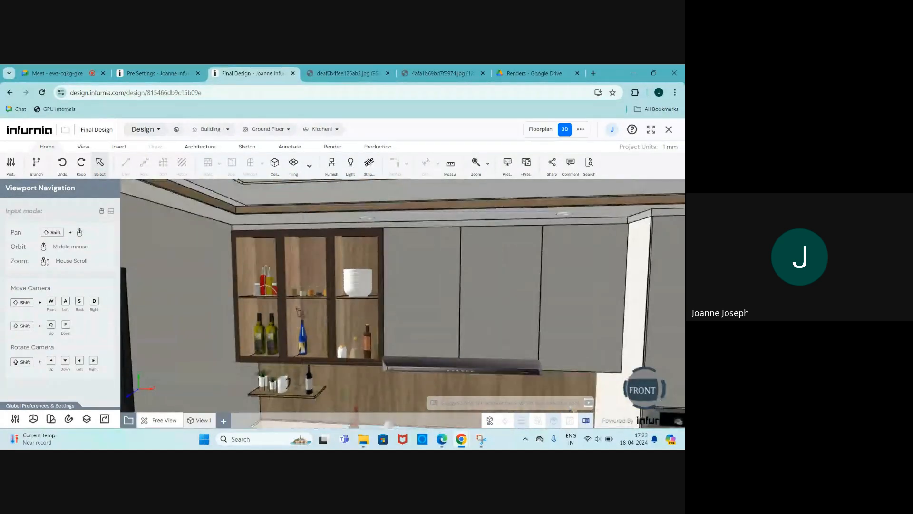
scroll(300, 314, up, 3)
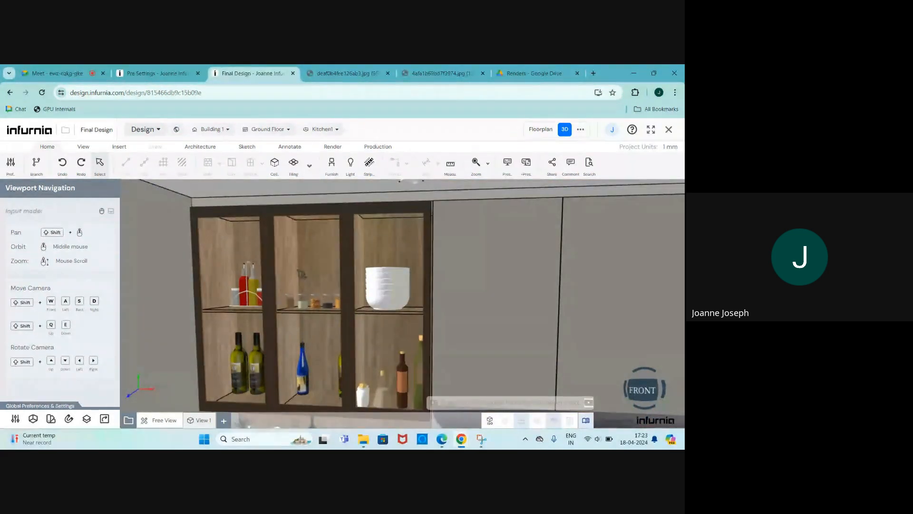
double_click(299, 282)
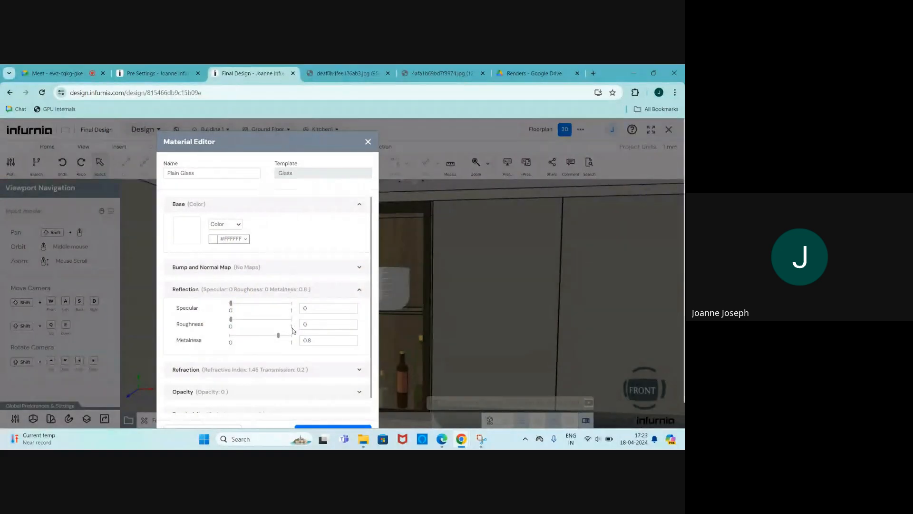
scroll(291, 326, down, 3)
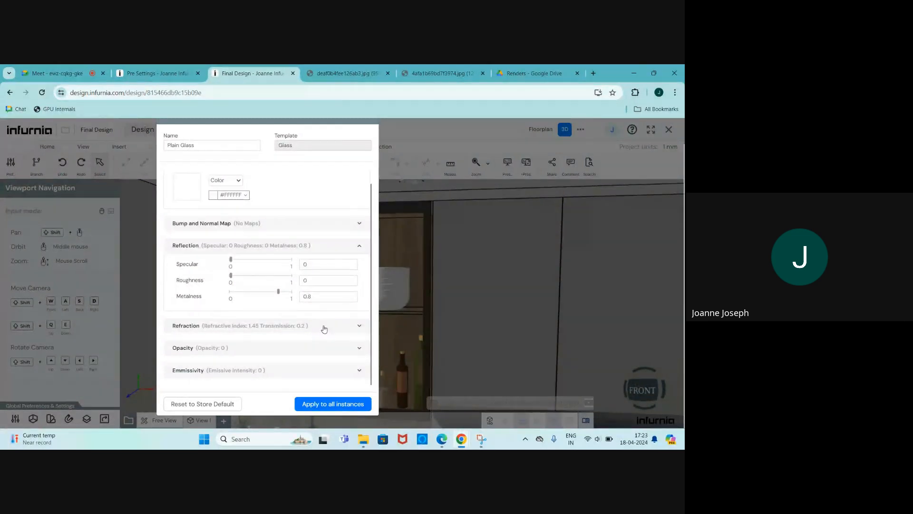
click(192, 332)
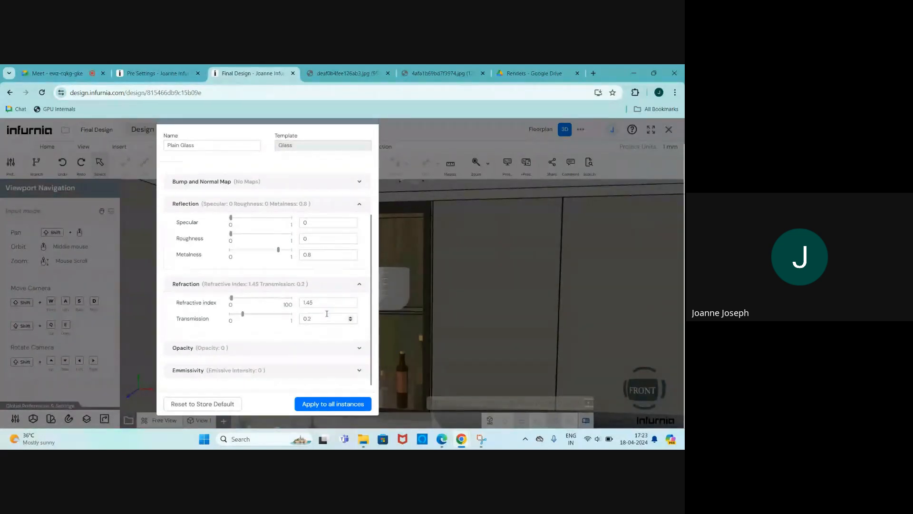
click(219, 353)
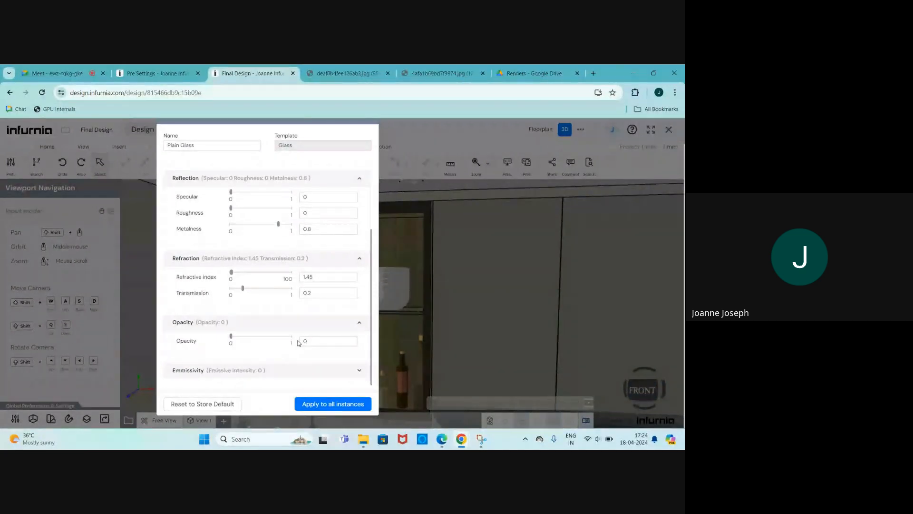
Step: Try an opacity of 0.1 for the Plain Glass material, clear the entry, and close the material editor without applying it
double_click(318, 339)
scroll(300, 347, up, 1)
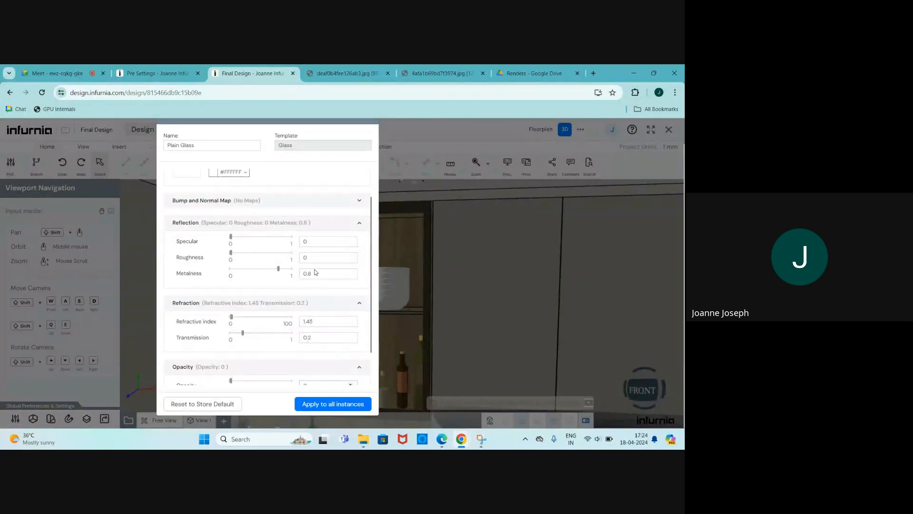
scroll(280, 327, down, 1)
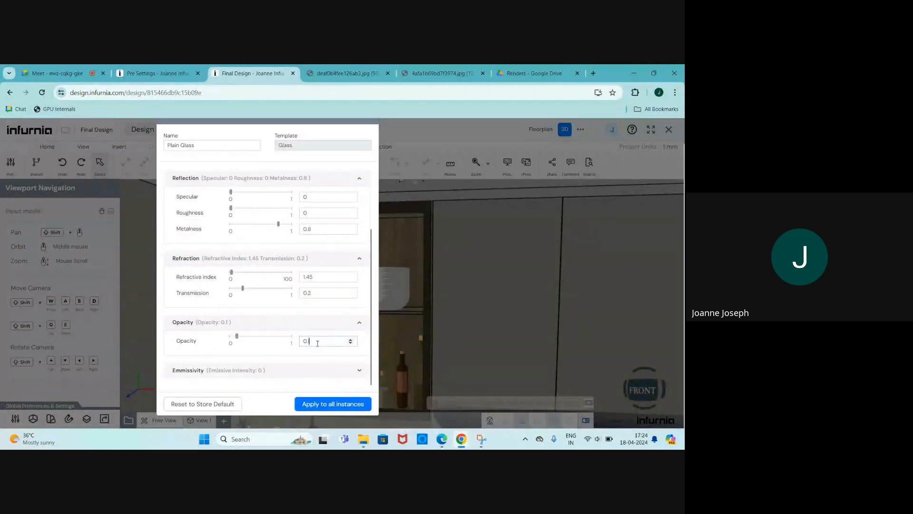
key(BackSpace)
key(BackSpace)
scroll(320, 350, up, 5)
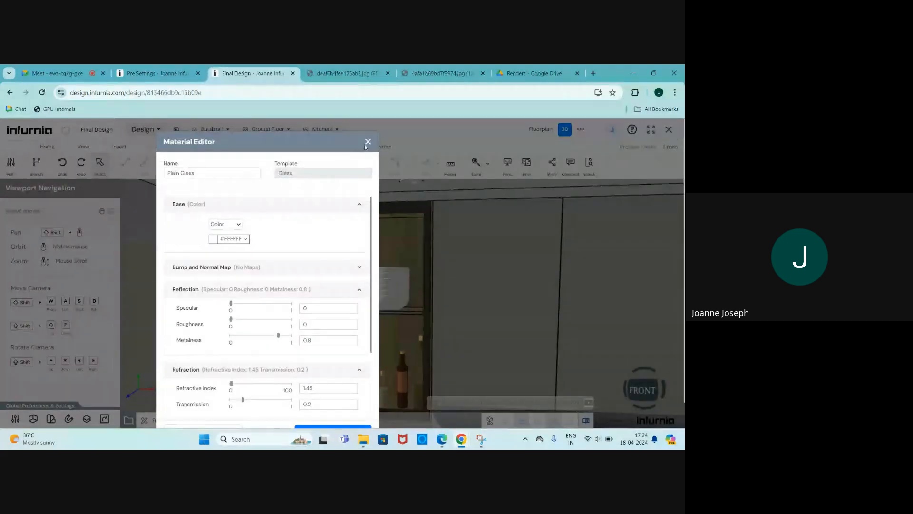
click(368, 142)
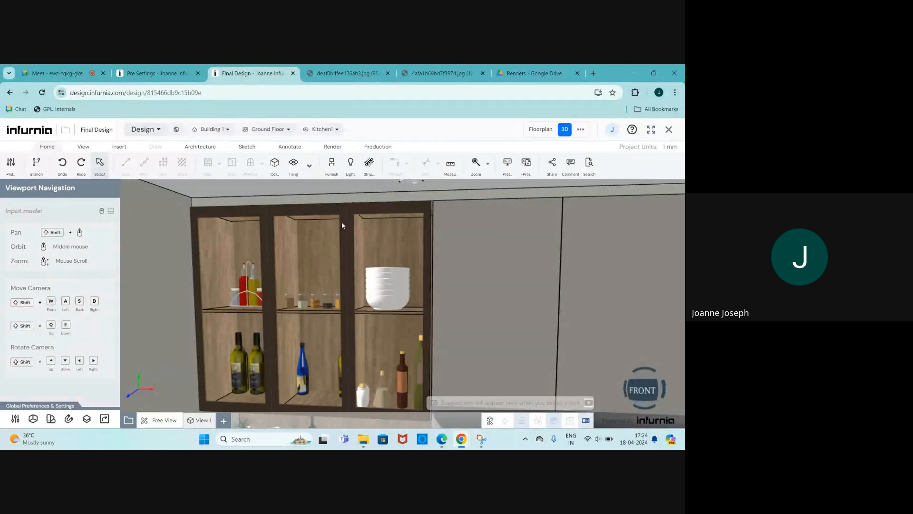
Step: Examine the Final Design kitchen from several angles, covering the ceiling, base cabinets and glass-front wall cabinet
scroll(325, 246, down, 5)
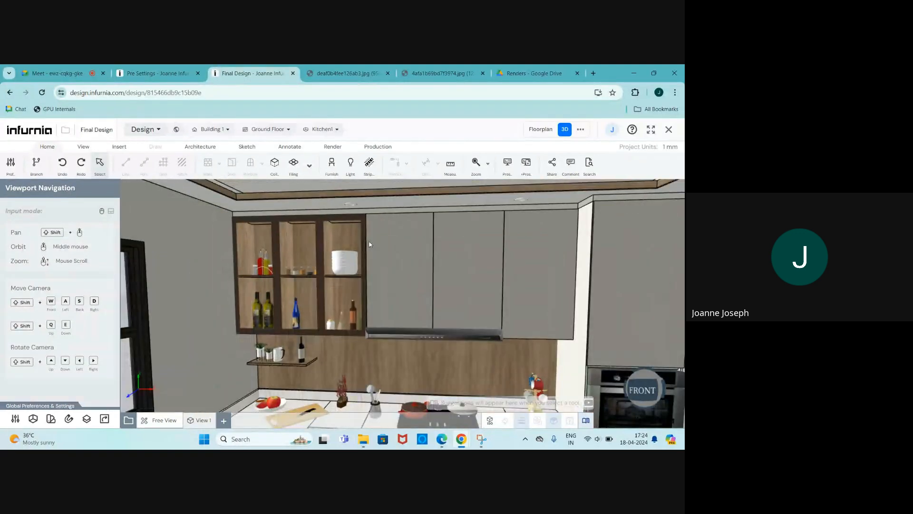
scroll(339, 228, down, 2)
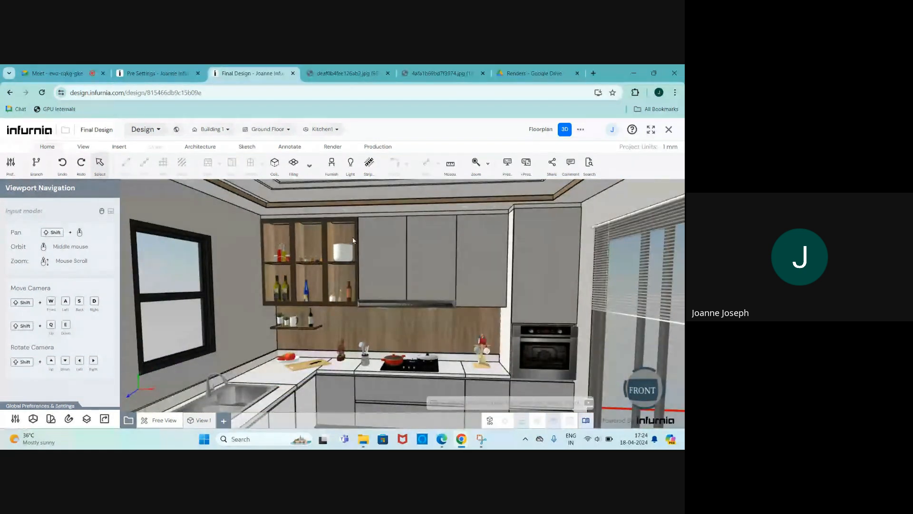
scroll(354, 240, down, 2)
scroll(357, 263, up, 1)
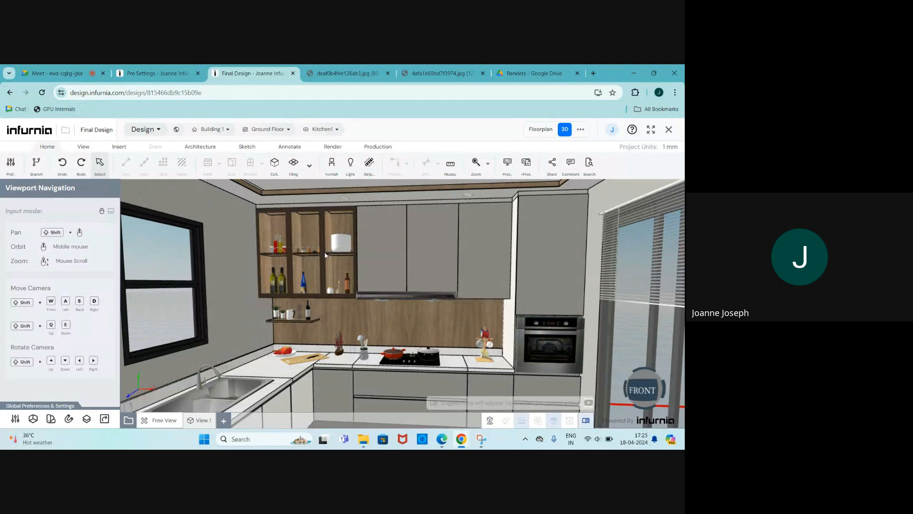
middle_drag(250, 304, 330, 281)
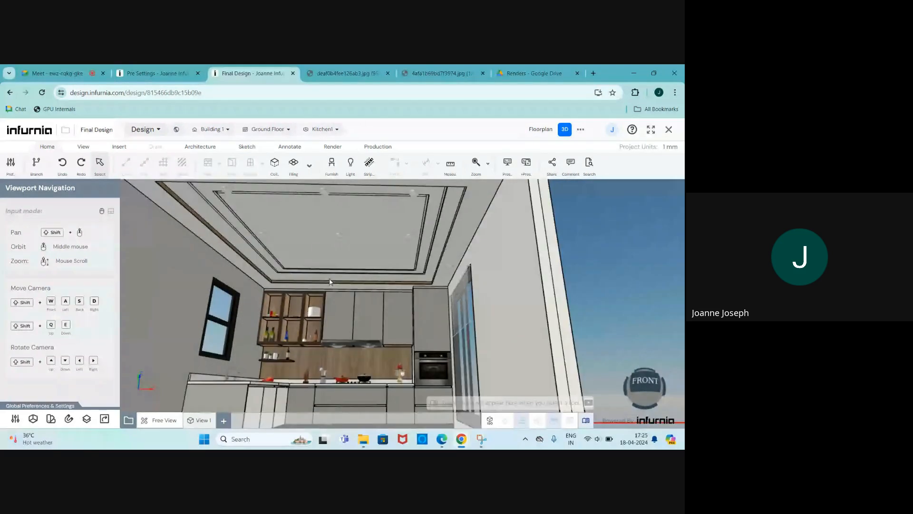
scroll(332, 230, up, 1)
scroll(336, 227, down, 1)
scroll(316, 304, down, 2)
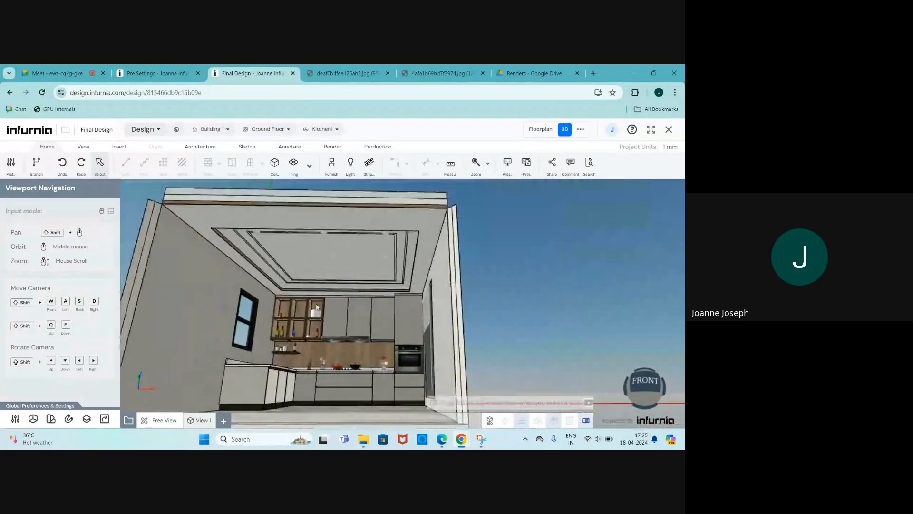
scroll(319, 316, up, 3)
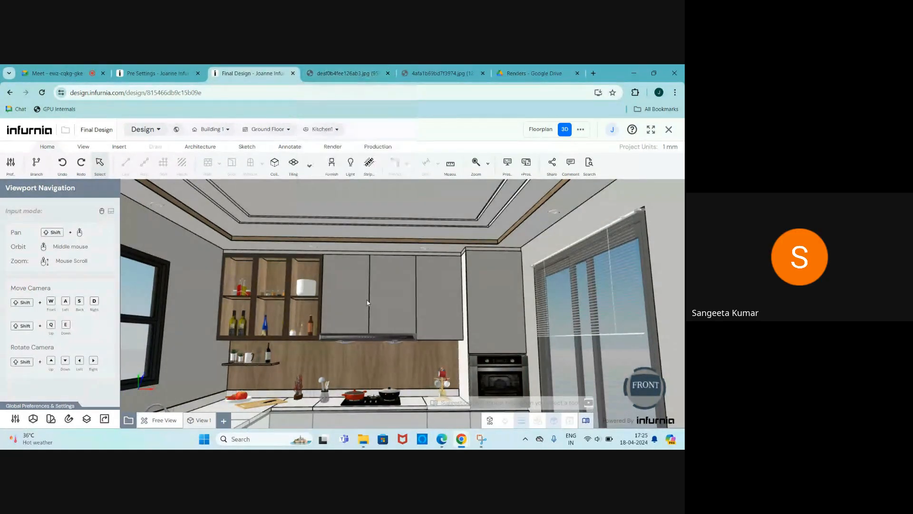
middle_drag(368, 302, 293, 341)
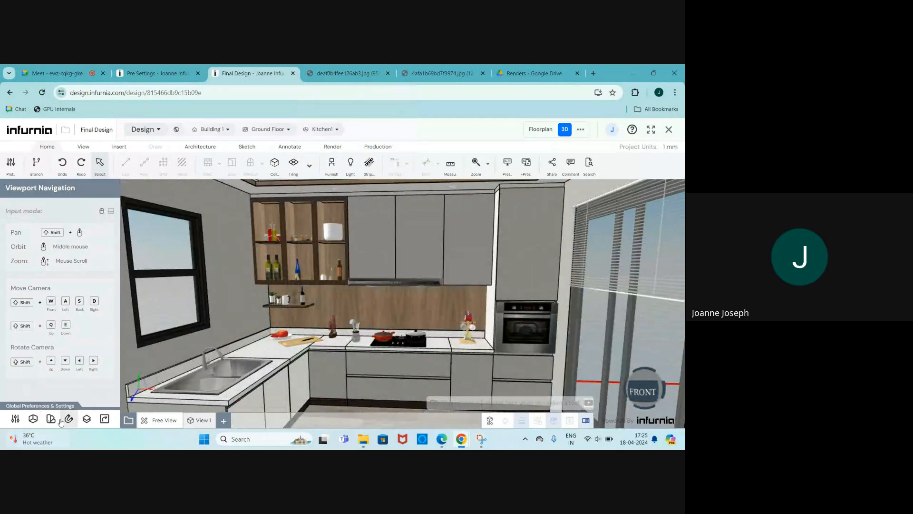
scroll(294, 222, up, 5)
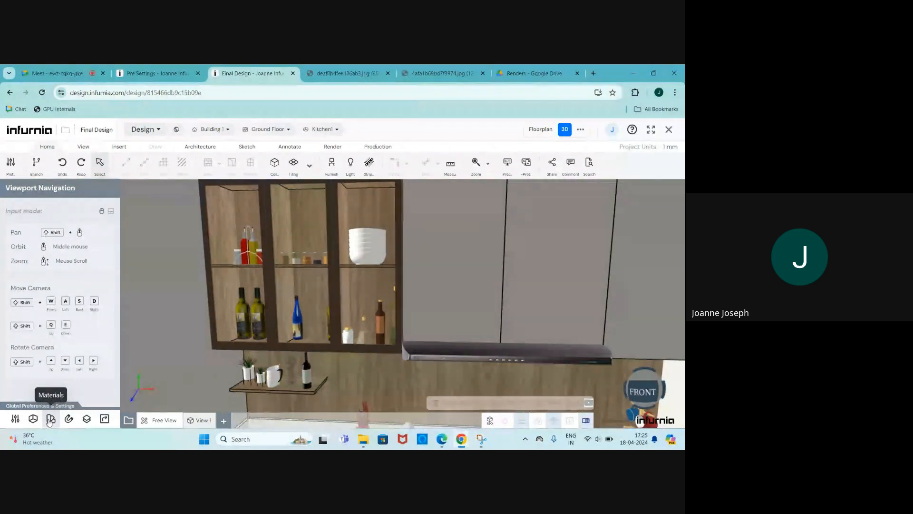
Step: In the Final Design, pick the Plain Glass material of the wall cabinet's shutter and review its reflection, refraction and opacity settings
click(50, 419)
click(92, 240)
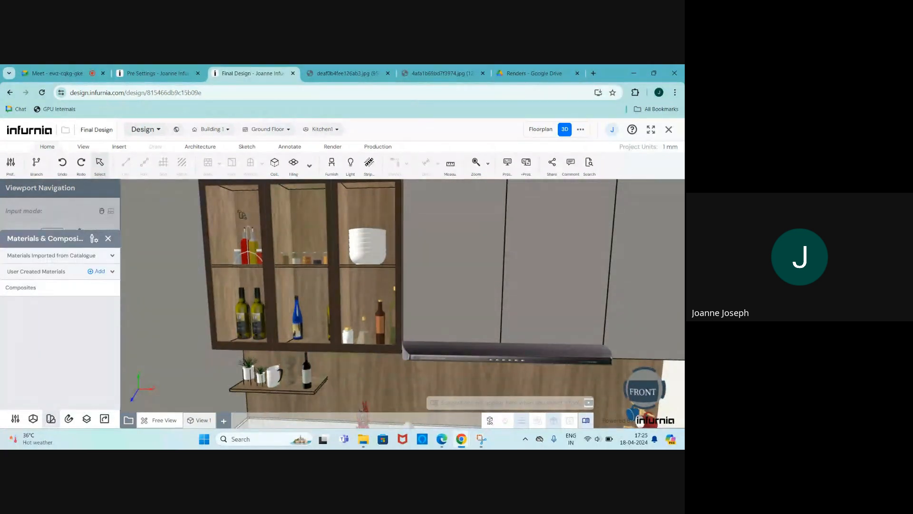
click(240, 214)
scroll(283, 252, down, 1)
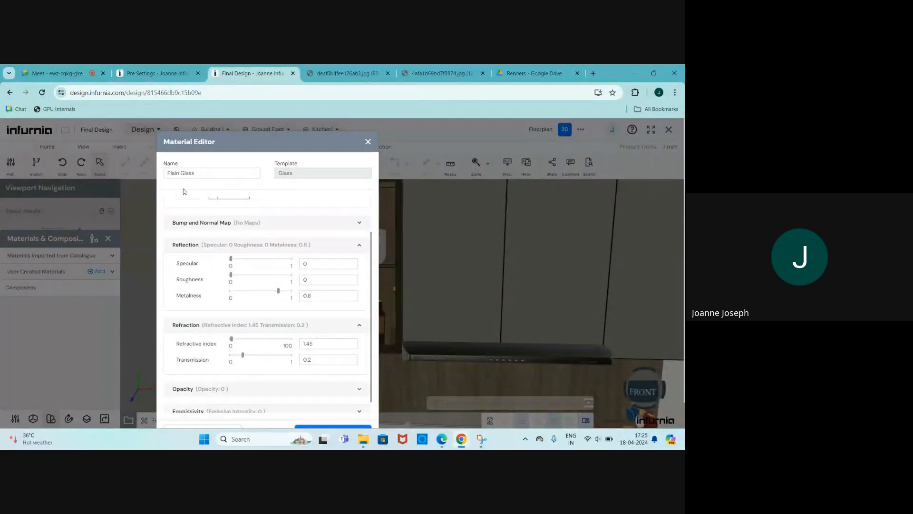
scroll(183, 195, down, 1)
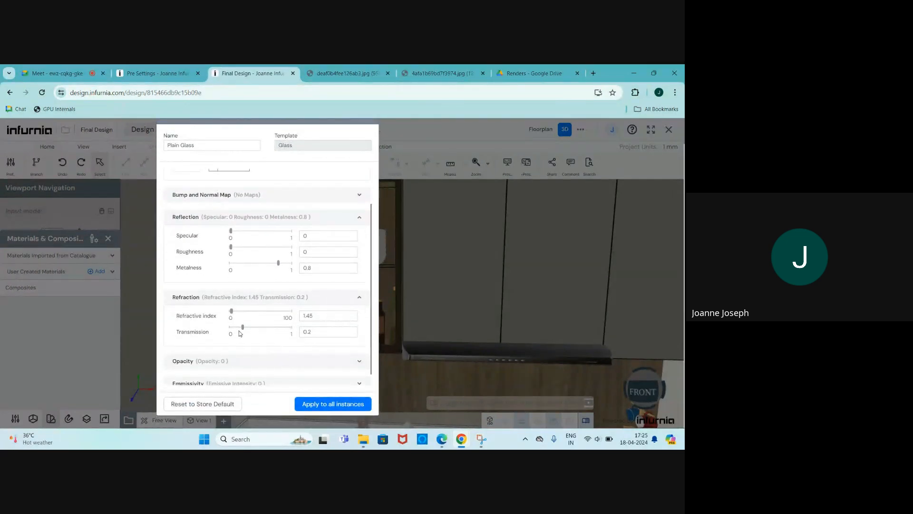
scroll(242, 333, down, 1)
click(222, 344)
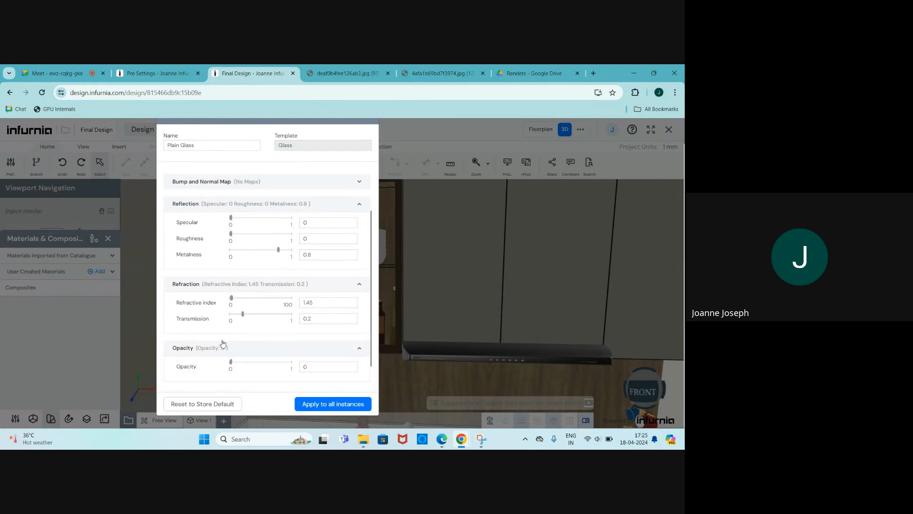
scroll(223, 343, down, 1)
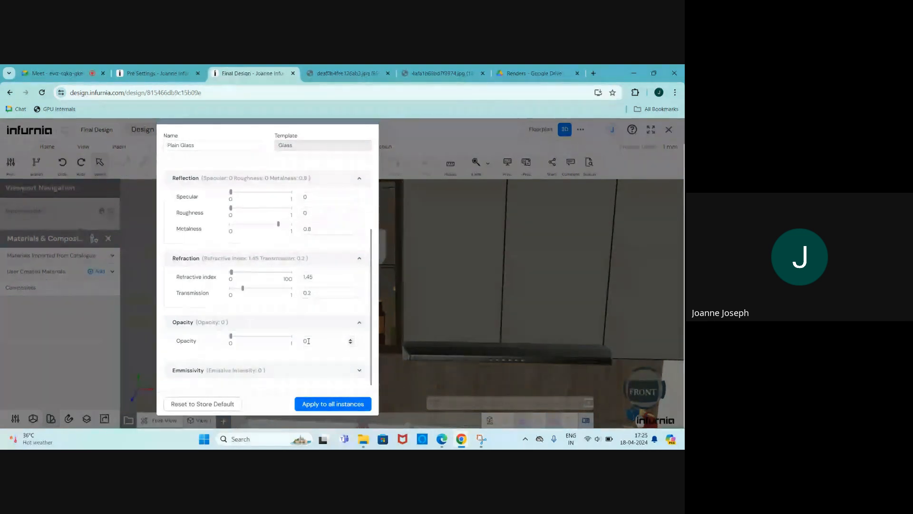
scroll(308, 340, up, 5)
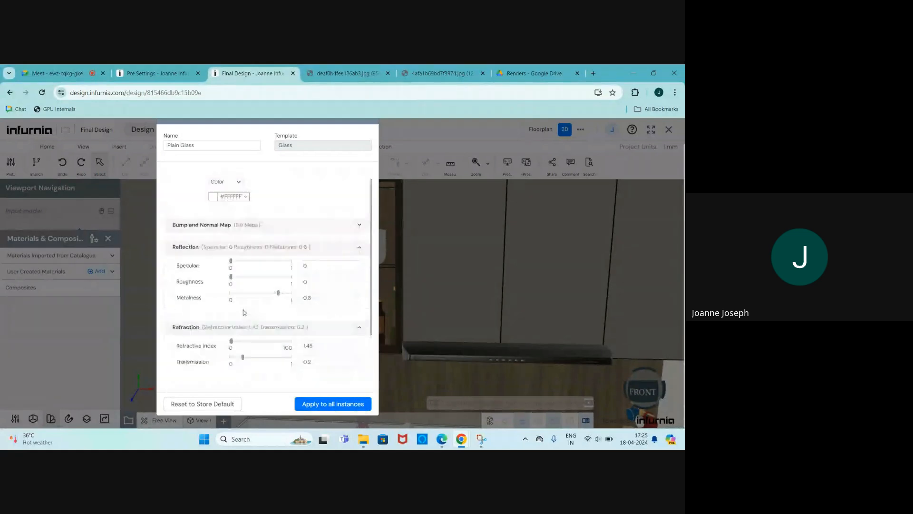
Step: Try the dark grey base colour #575252 for Plain Glass and close the material editor without applying it
click(230, 225)
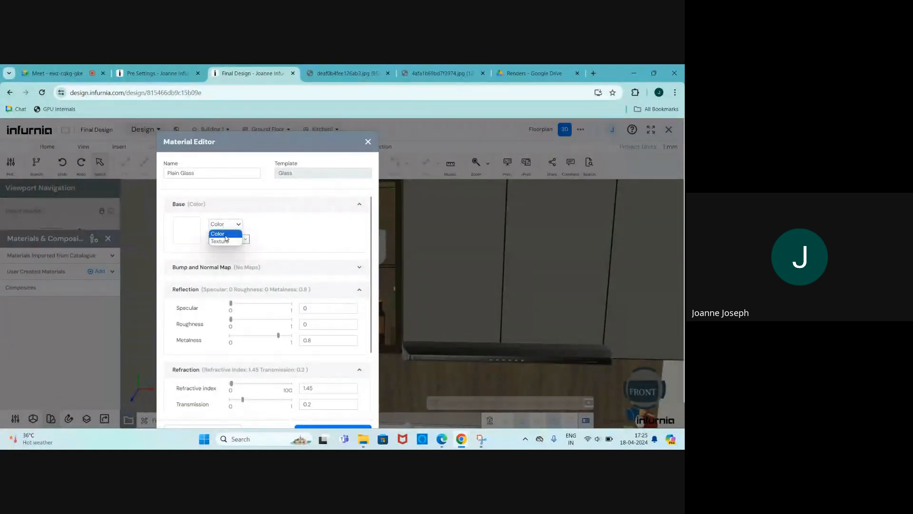
click(221, 234)
click(224, 239)
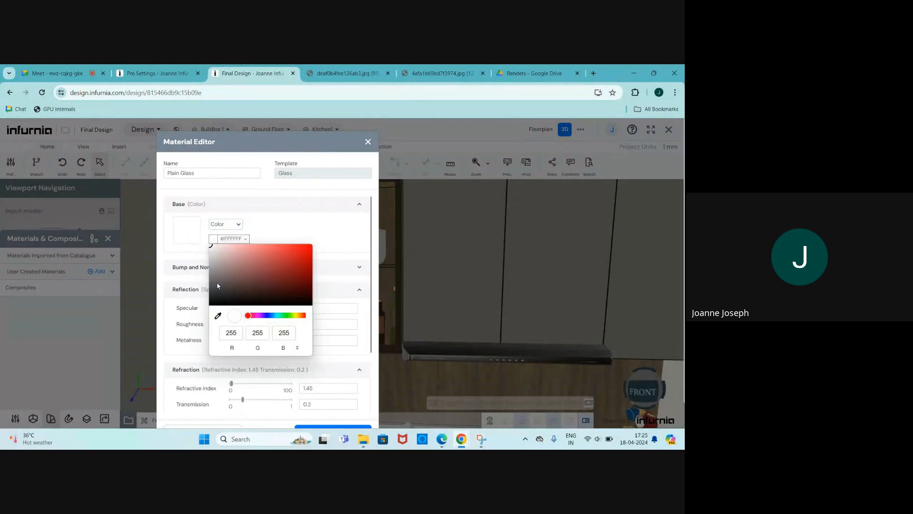
click(216, 285)
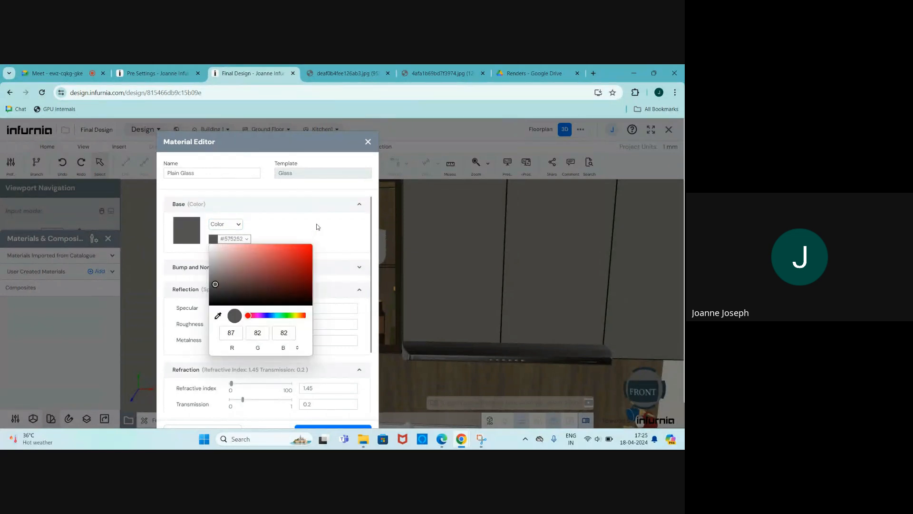
click(358, 172)
click(367, 142)
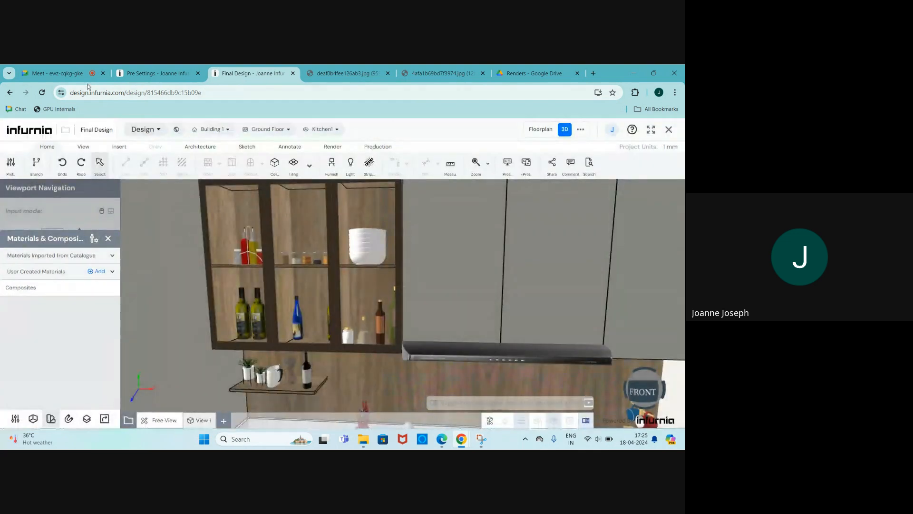
Step: In the Pre Settings design, open the wall cabinet's Plain Glass material and change its base colour to #1A1919
click(152, 73)
click(247, 228)
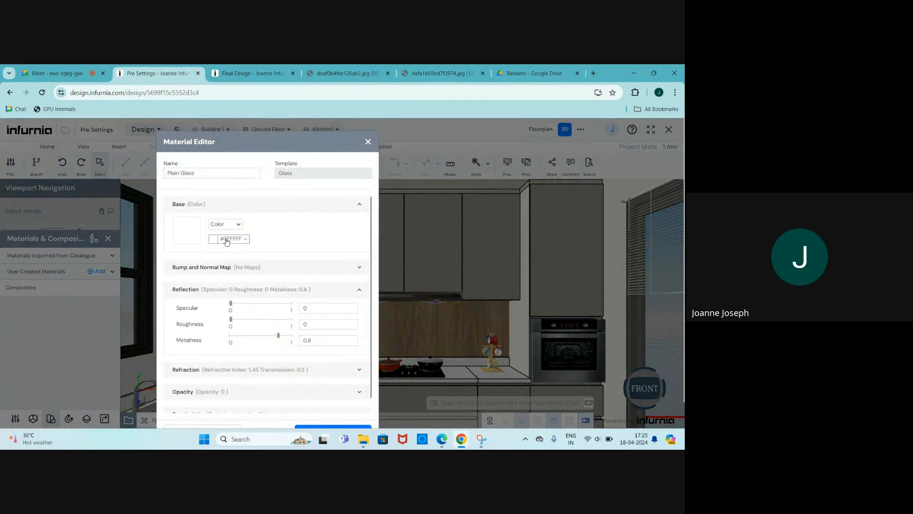
click(230, 239)
click(215, 287)
click(284, 214)
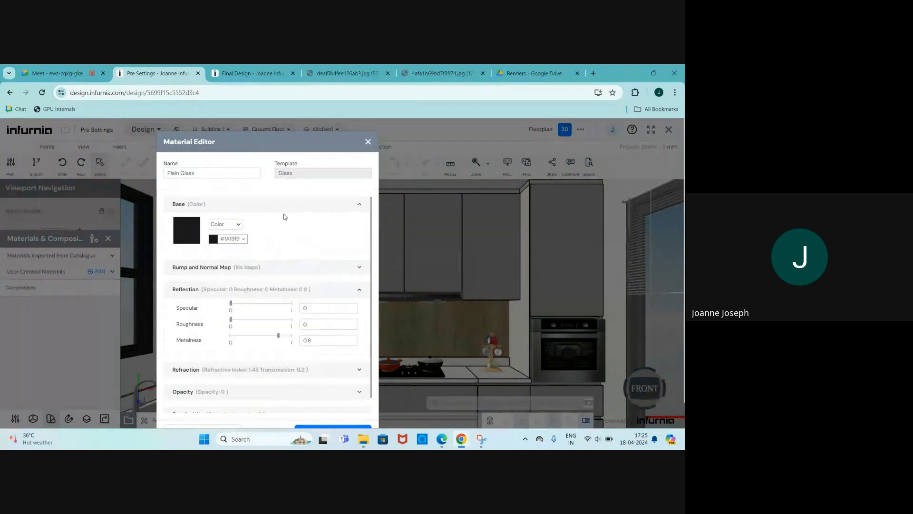
Step: Set the Plain Glass opacity to 0.3 and apply the material changes to all instances
scroll(231, 399, down, 1)
click(220, 375)
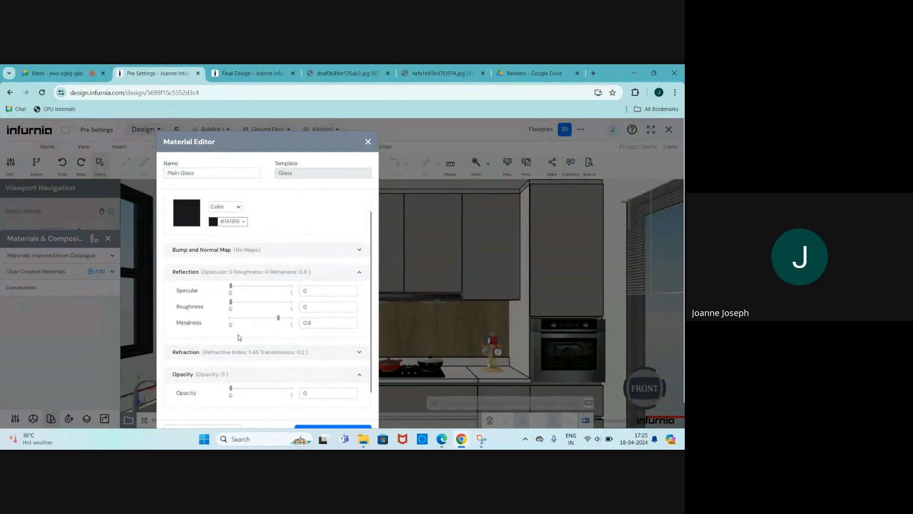
scroll(241, 367, down, 1)
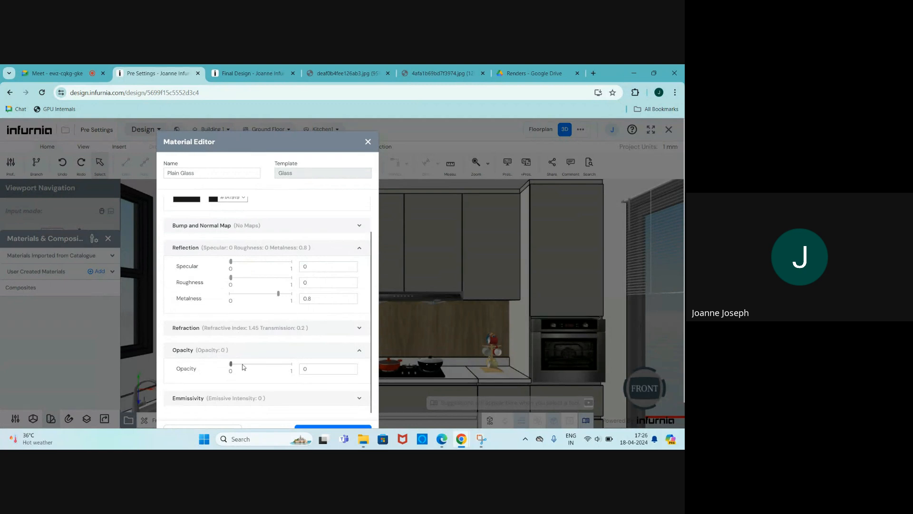
click(248, 363)
scroll(295, 352, down, 1)
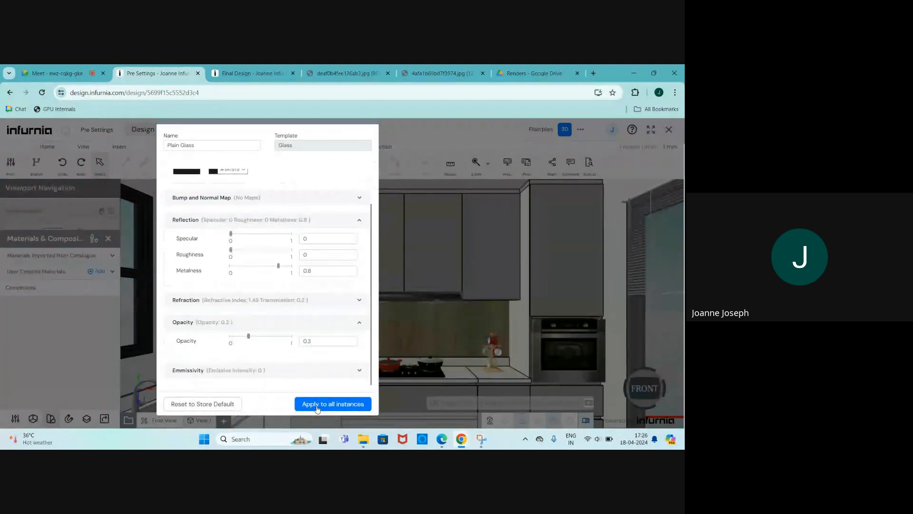
click(318, 407)
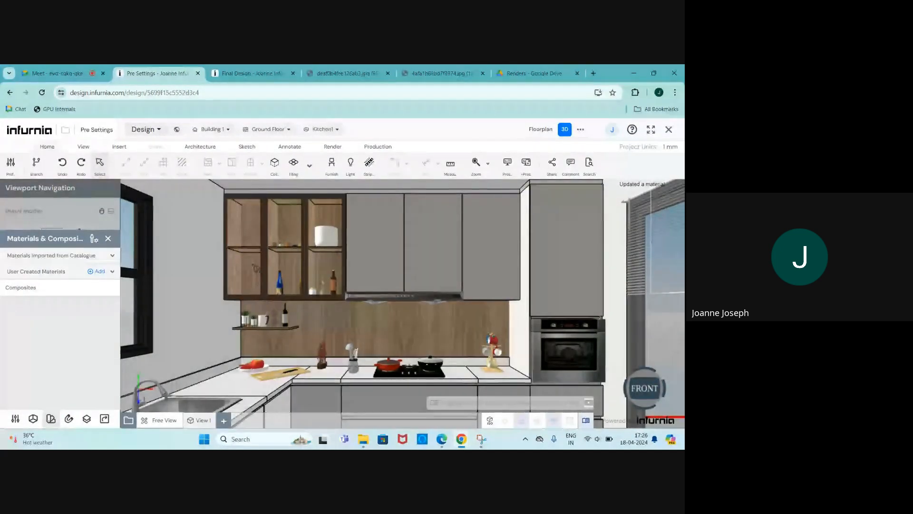
Step: Examine the wall cabinet's glass in the Pre Settings design and compare it with the rendered image deaf0b4fee126ab3.jpg
middle_drag(256, 268, 256, 275)
scroll(257, 274, up, 2)
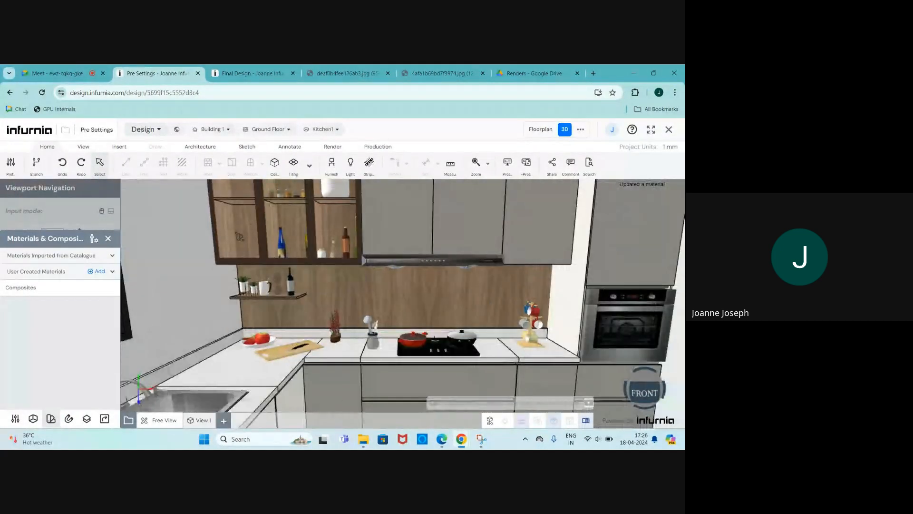
scroll(238, 320, down, 3)
scroll(238, 321, up, 1)
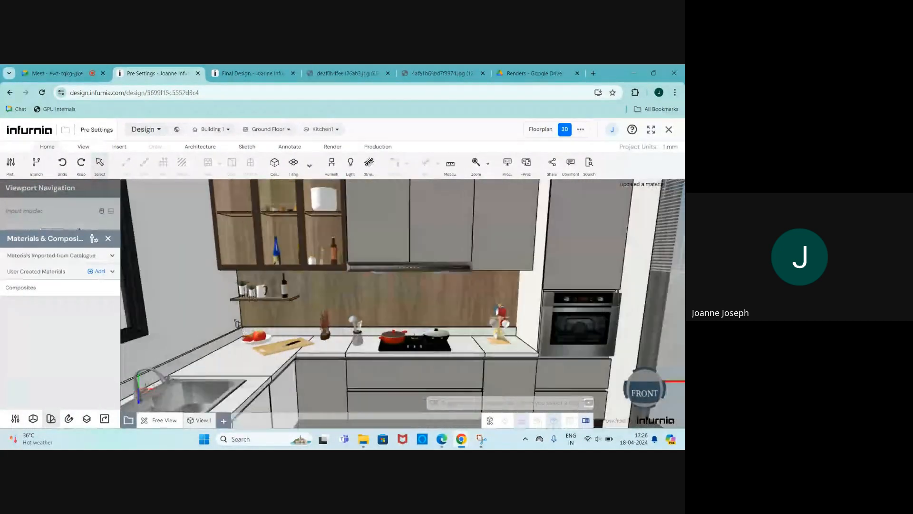
click(322, 72)
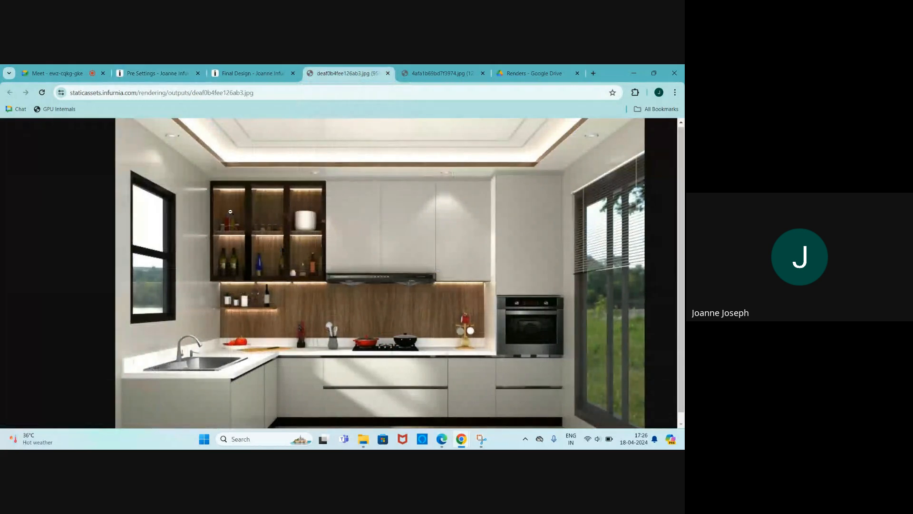
click(157, 73)
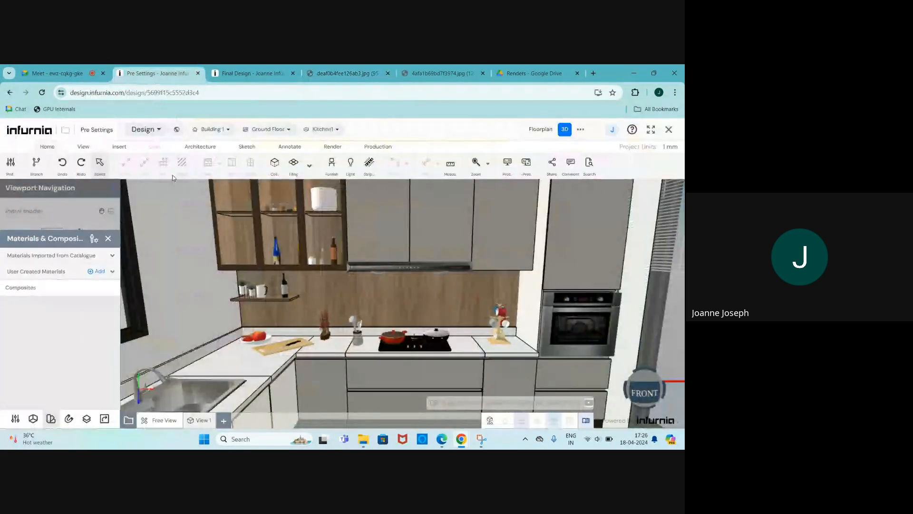
Step: Reopen the Plain Glass material from the wall cabinet's shutter and set its opacity to 0
click(93, 240)
click(273, 248)
scroll(272, 360, down, 2)
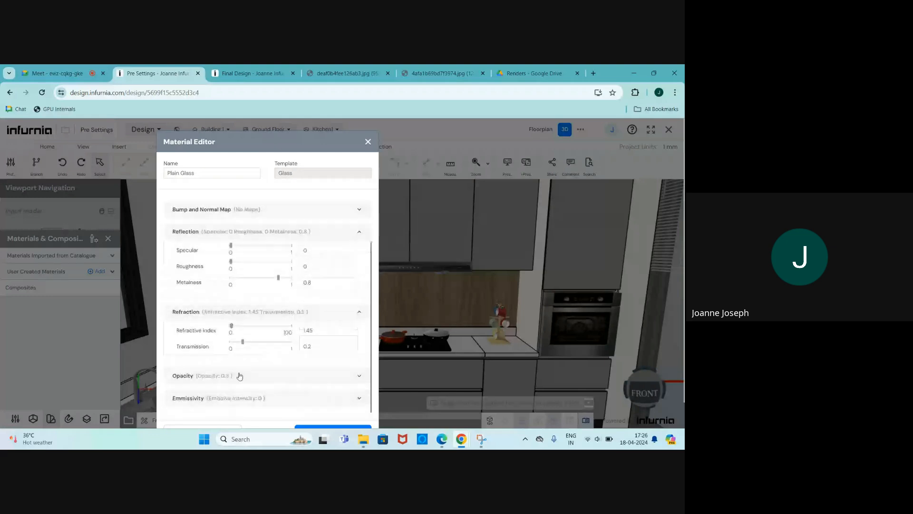
click(236, 376)
drag(247, 390, 230, 390)
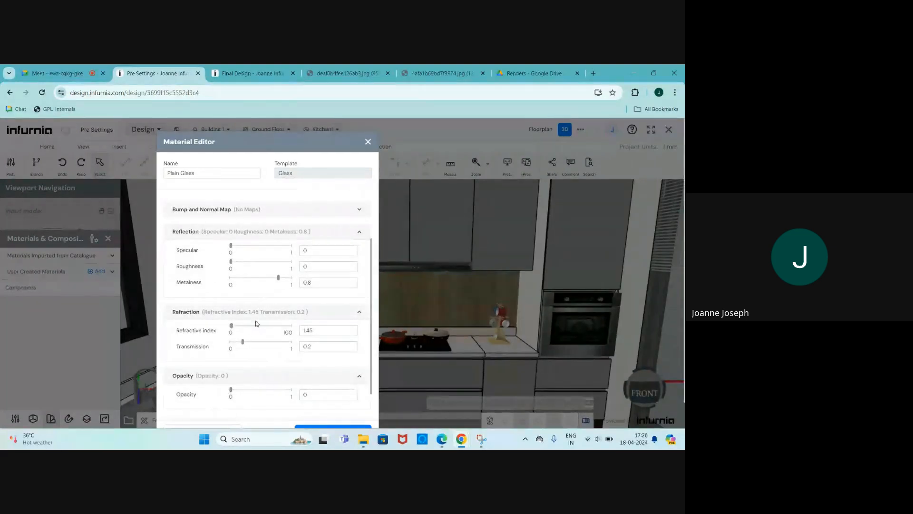
Step: Change the Plain Glass base colour to the near-white #FCFCFC and apply the changes to all instances
scroll(260, 304, down, 1)
scroll(260, 304, up, 2)
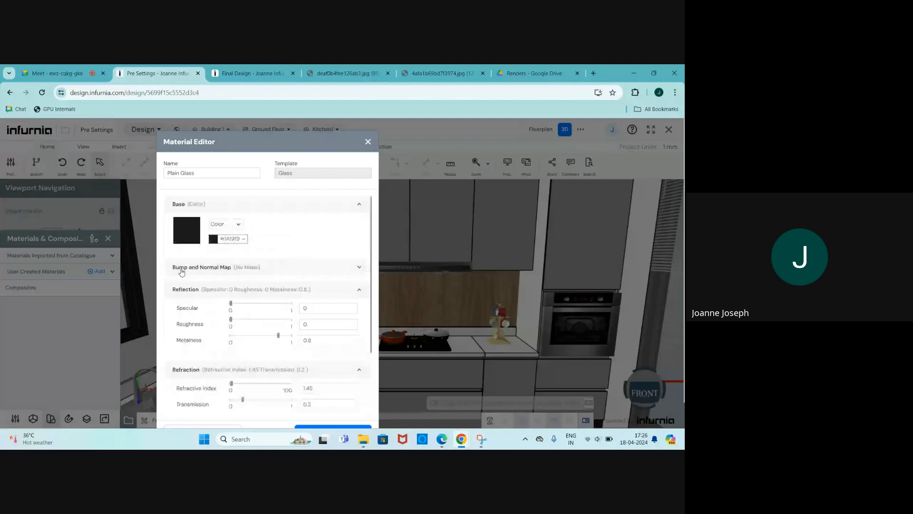
click(232, 238)
click(298, 235)
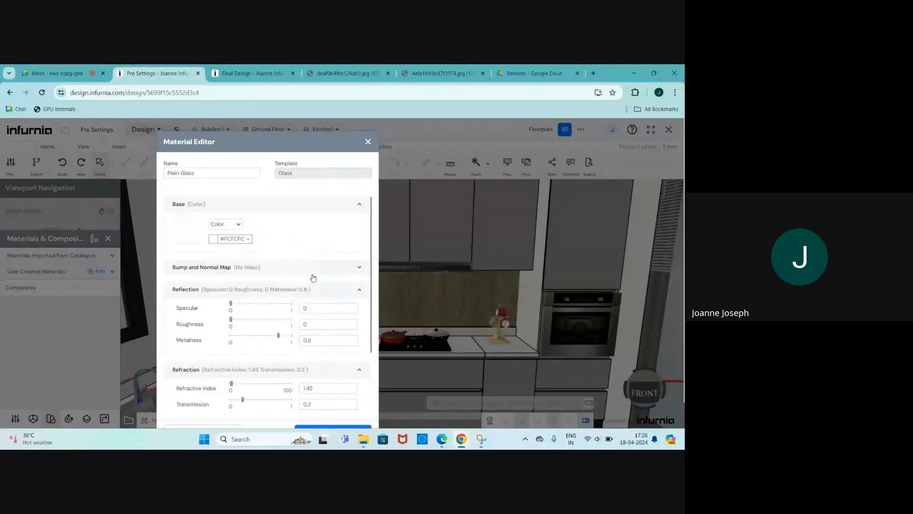
scroll(336, 407, down, 3)
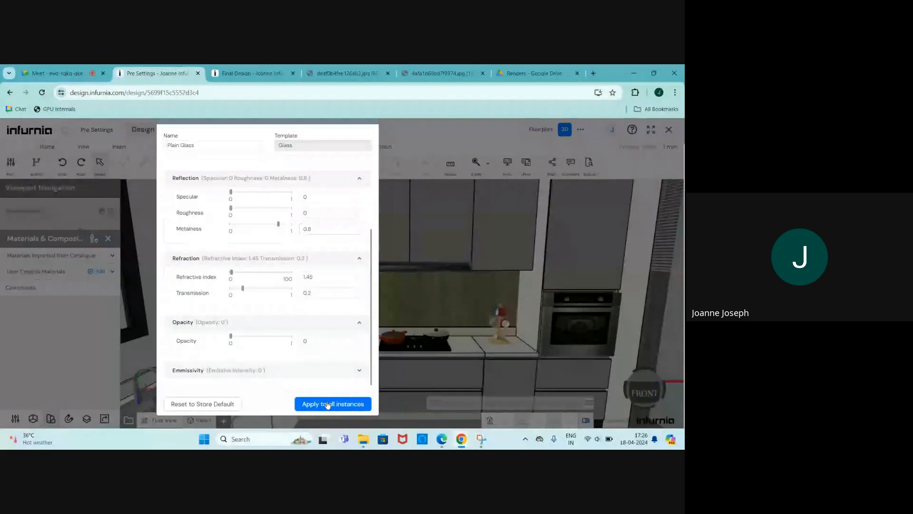
click(327, 405)
Step: Examine the kitchen's glass wall cabinet and compare it with both rendered images, returning to the Pre Settings design
scroll(314, 248, up, 2)
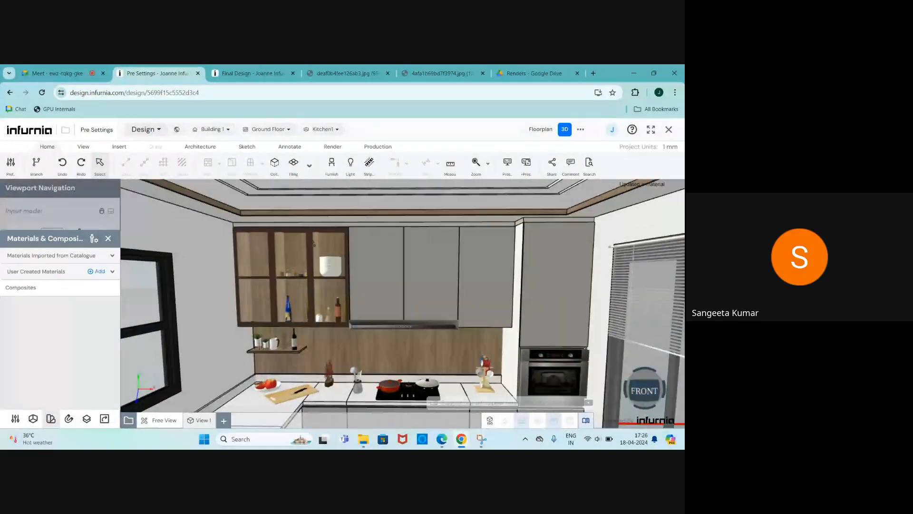
scroll(314, 253, down, 1)
middle_drag(314, 254, 314, 314)
scroll(315, 314, up, 1)
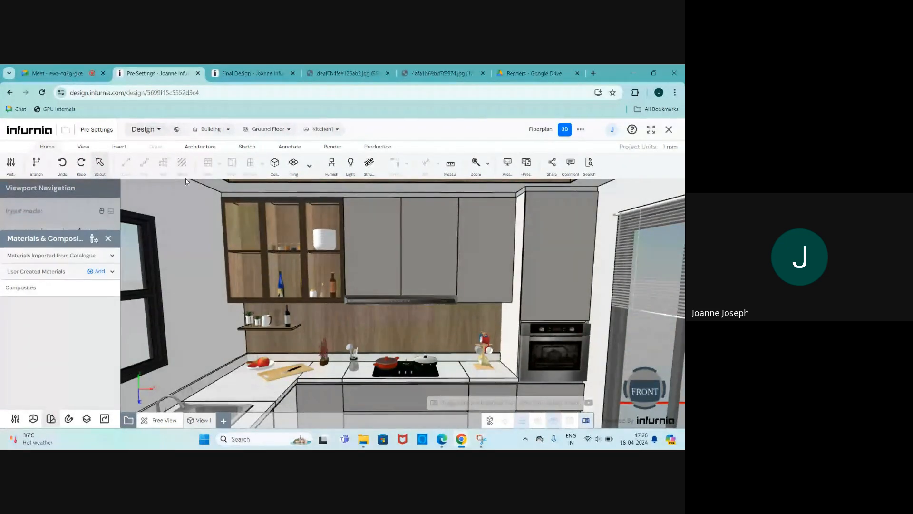
scroll(229, 216, up, 3)
scroll(229, 267, down, 2)
scroll(229, 266, down, 2)
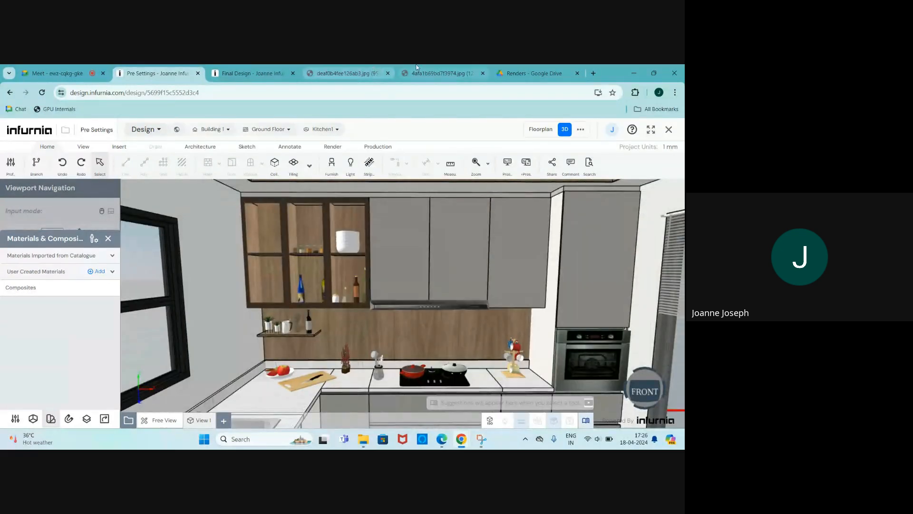
click(441, 73)
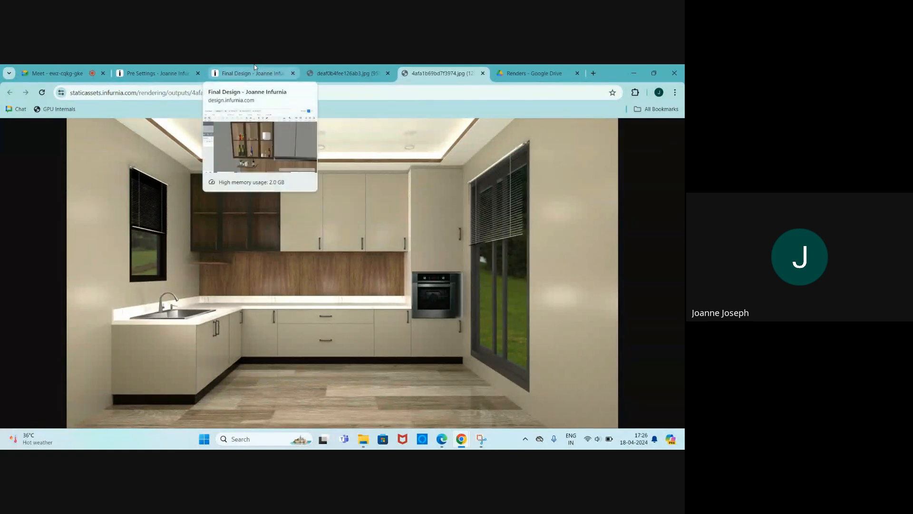
click(334, 68)
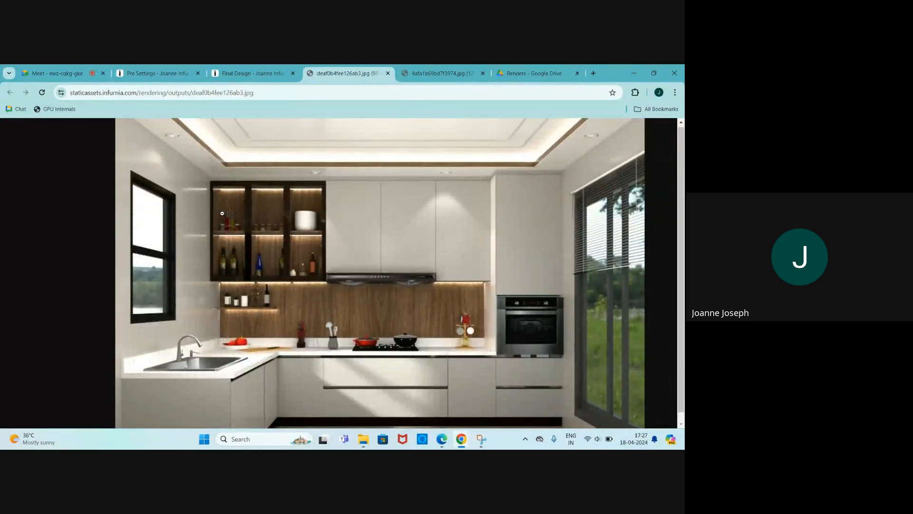
click(157, 74)
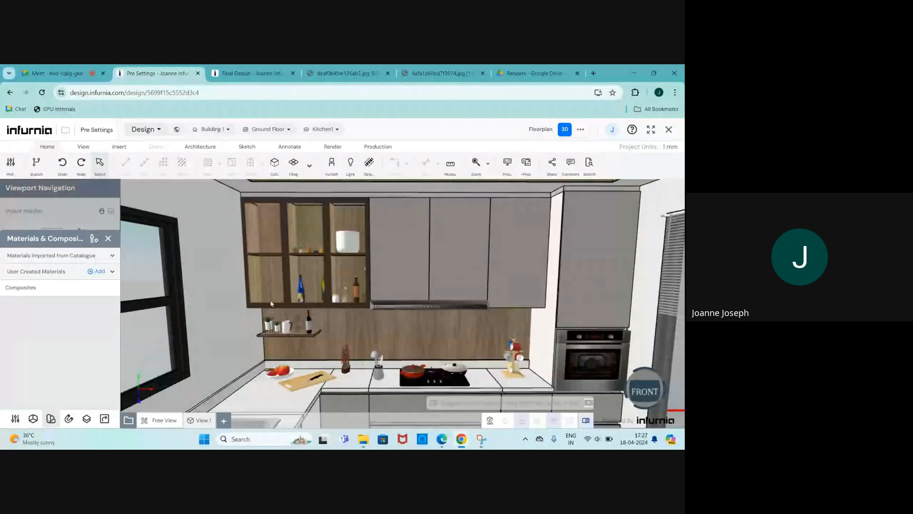
Step: Inspect the wall cabinet's glass shutters and shelf contents up close, and close the materials and composites list
scroll(261, 270, up, 2)
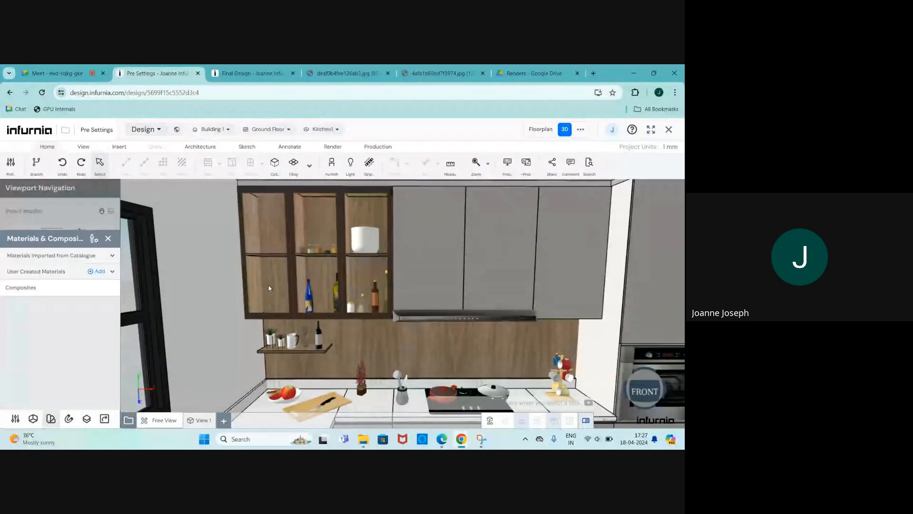
scroll(271, 291, down, 1)
scroll(270, 289, up, 2)
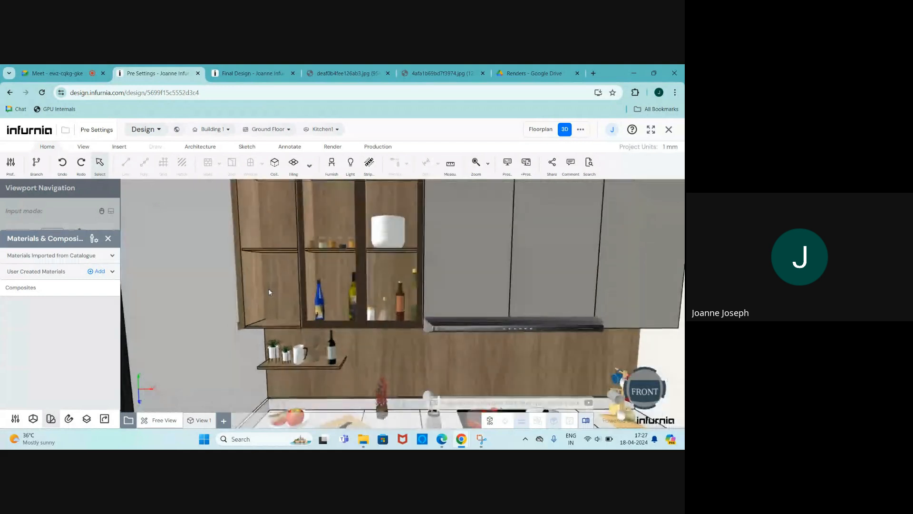
scroll(289, 294, up, 1)
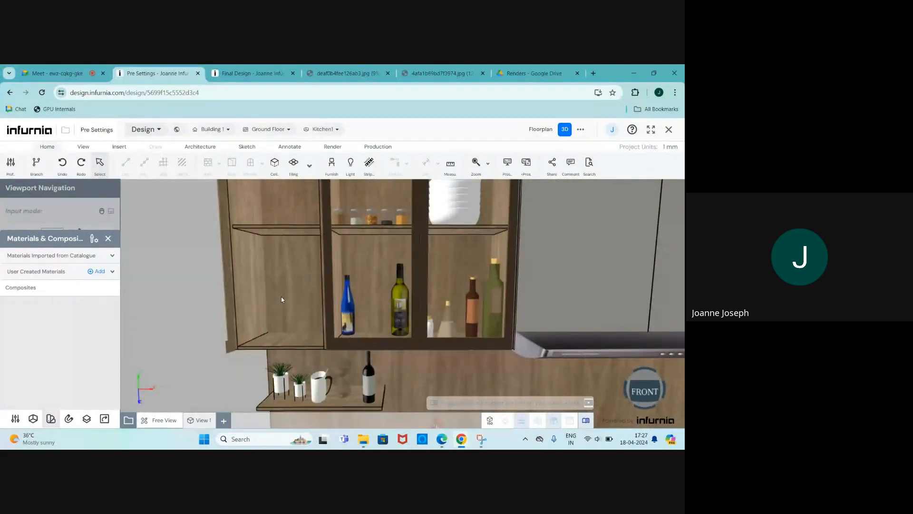
click(109, 239)
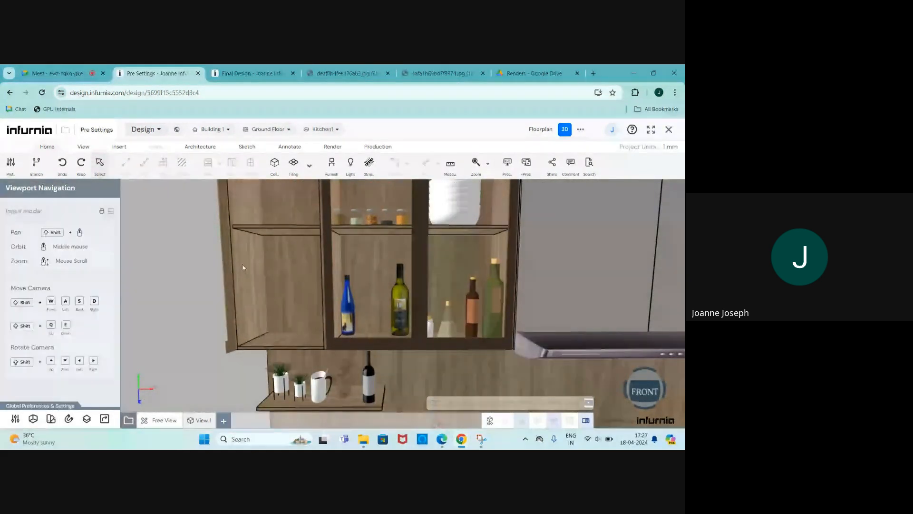
Step: Open the Kitchen Props accessories for the lower partition of the 420 mm wide open wall cabinet
click(273, 287)
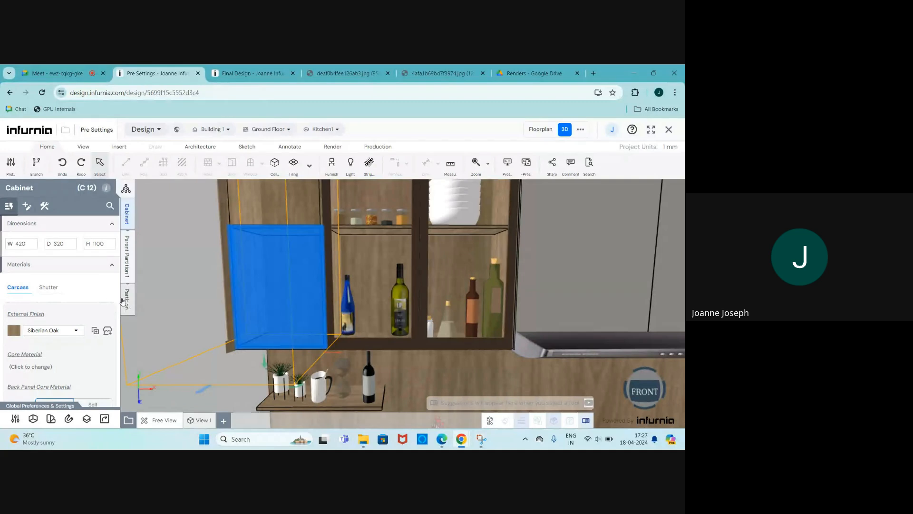
click(127, 301)
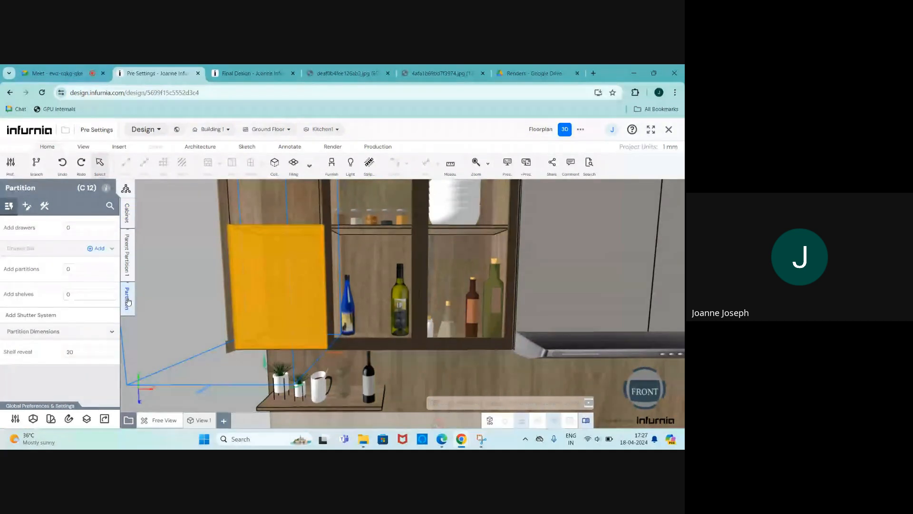
click(28, 205)
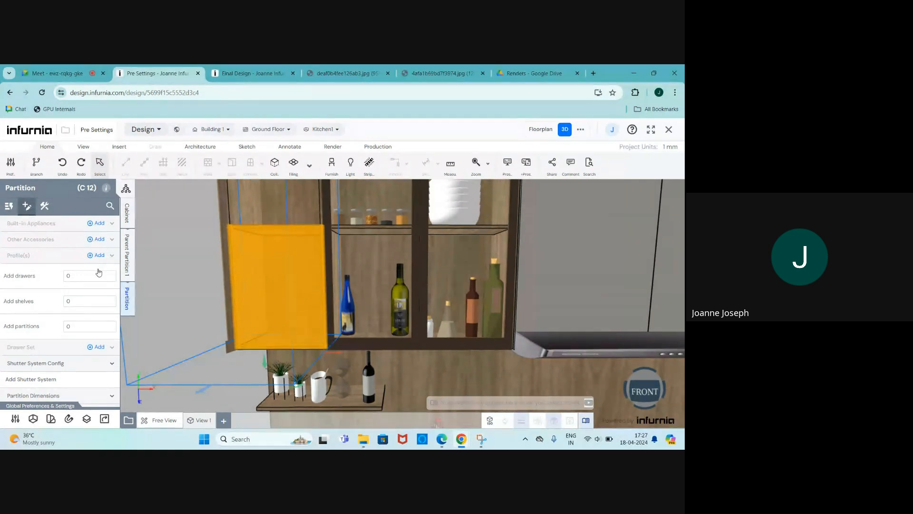
click(91, 242)
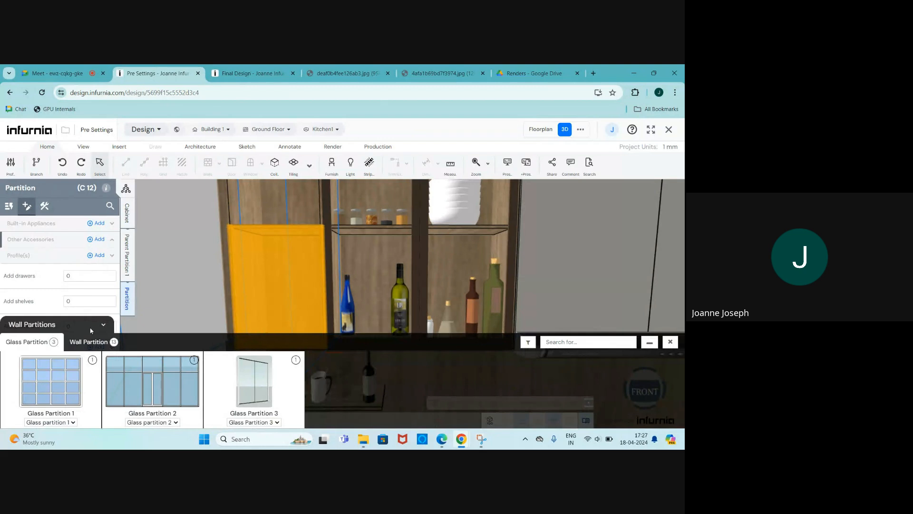
click(102, 324)
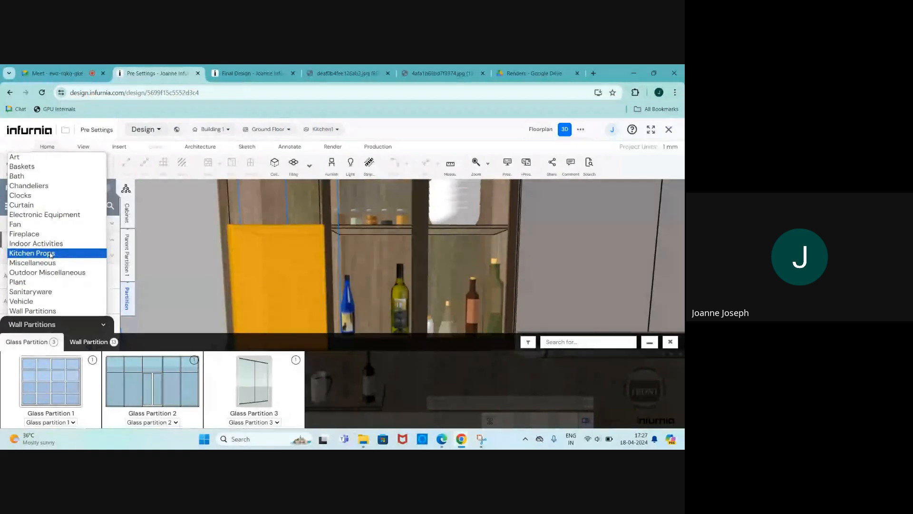
click(54, 255)
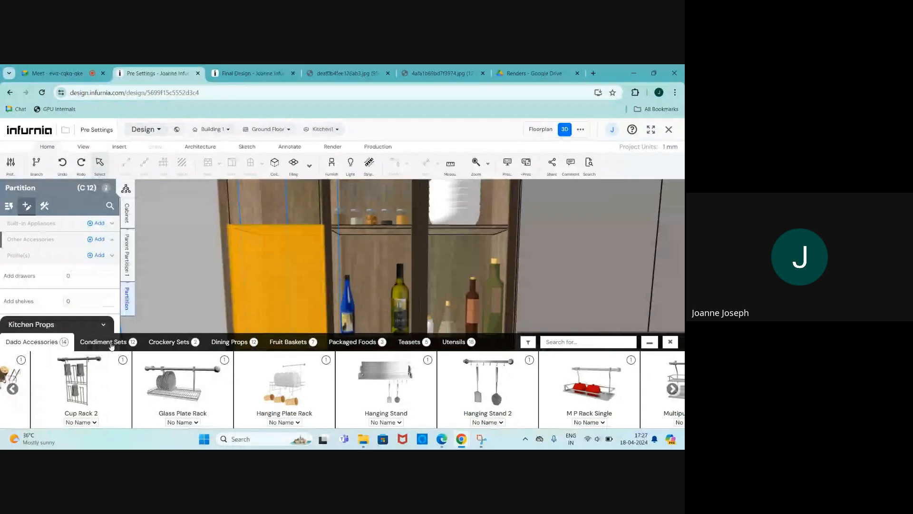
Step: Browse the Condiment Sets and add the Condiment Caddy Holder to the open cabinet's lower partition
click(110, 343)
scroll(174, 380, right, 5)
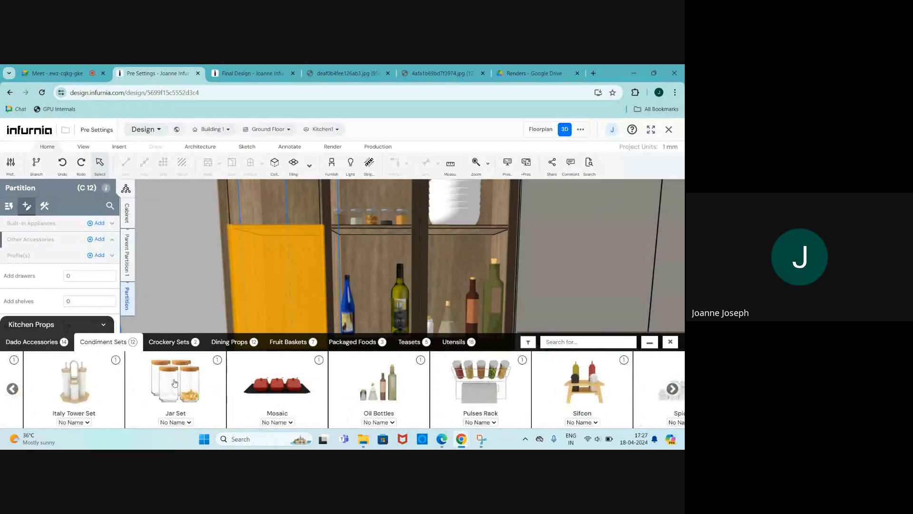
scroll(174, 382, left, 5)
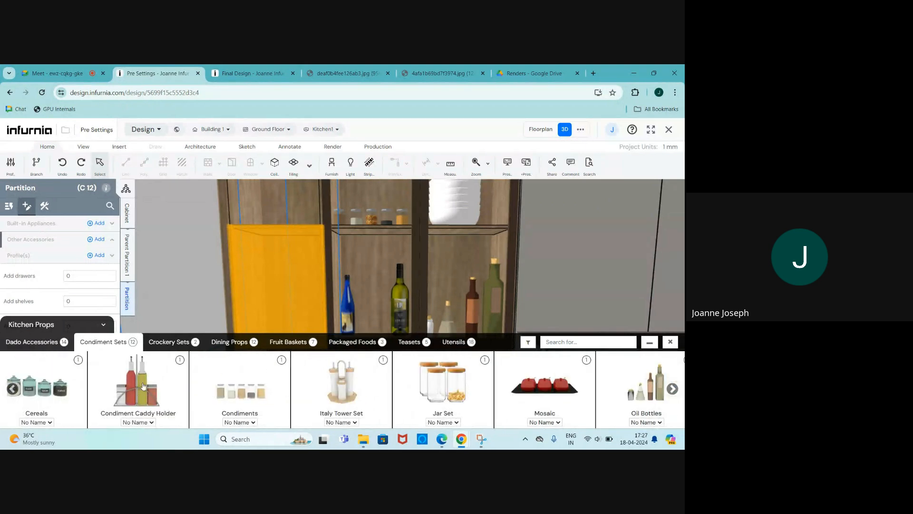
click(142, 385)
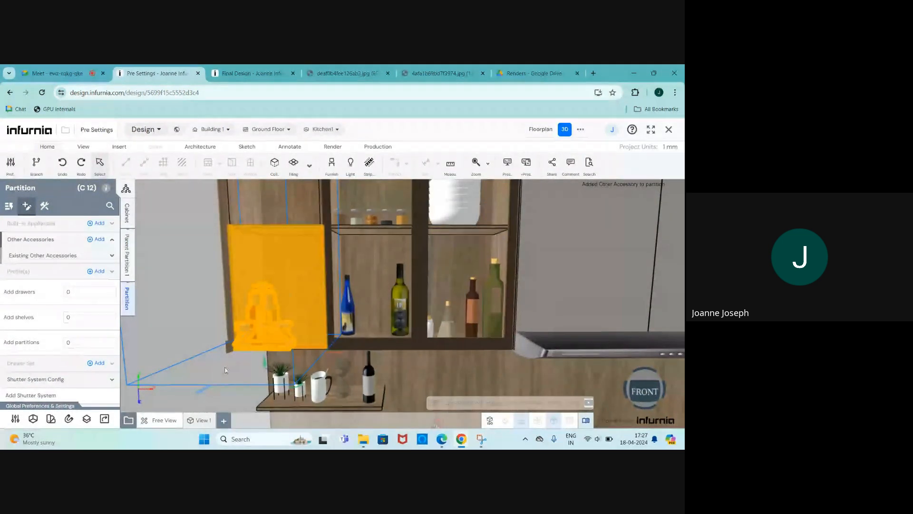
click(249, 366)
scroll(256, 328, up, 3)
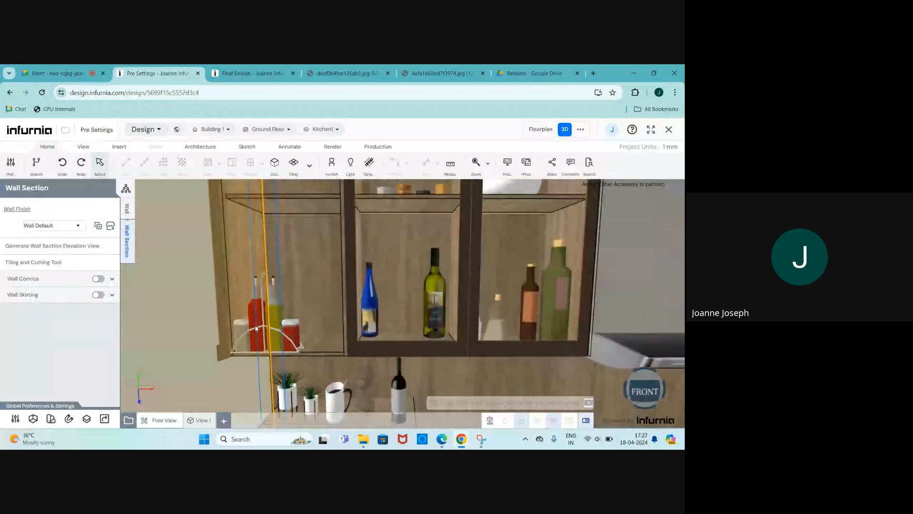
scroll(256, 328, up, 2)
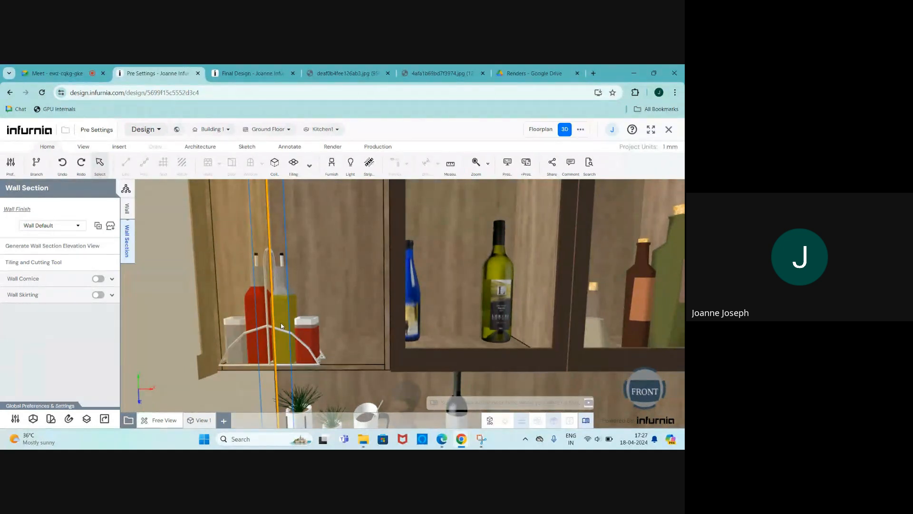
Step: Select the condiment caddy holder's furniture unit, enable Maintain Aspect Ratio, and set its height to about 315.47 mm
click(281, 326)
scroll(226, 350, down, 2)
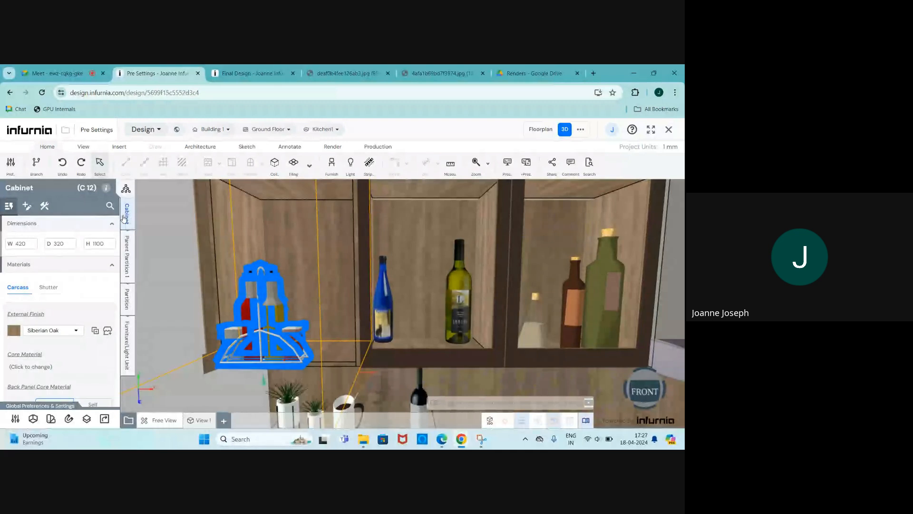
scroll(345, 289, down, 3)
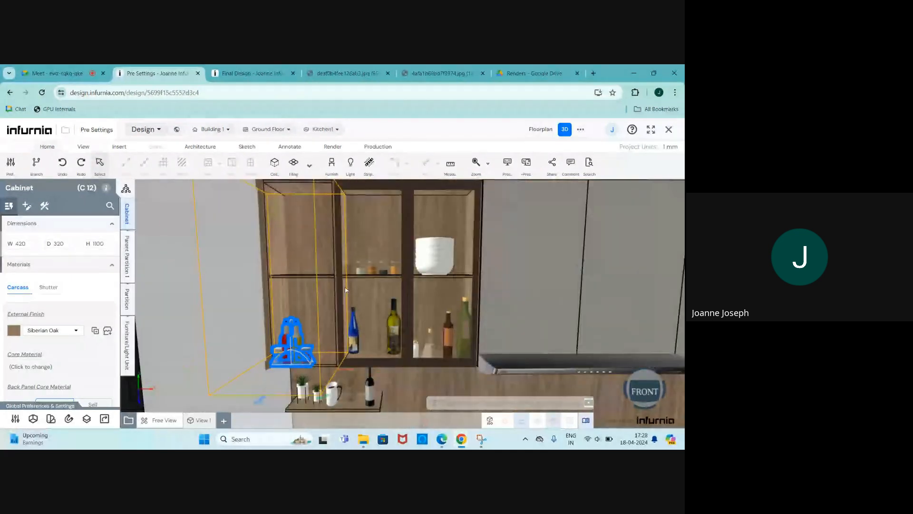
scroll(153, 329, up, 1)
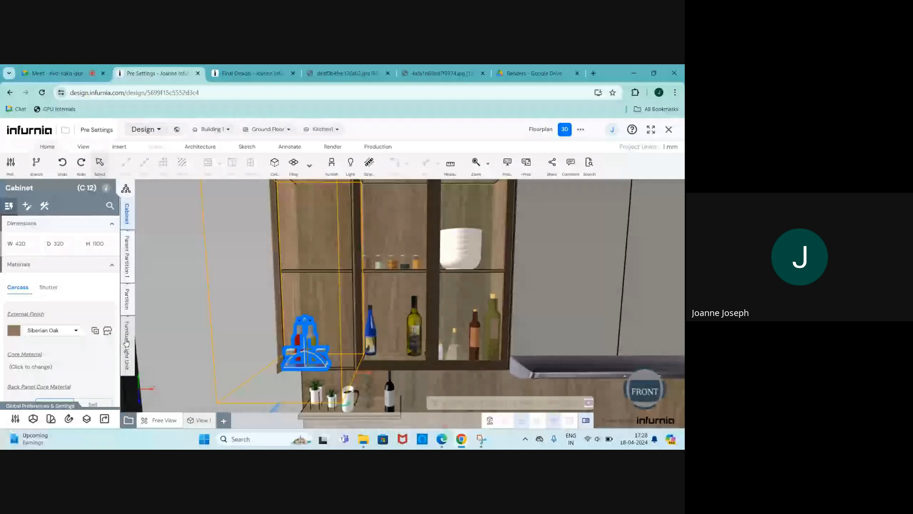
click(127, 342)
scroll(294, 323, up, 2)
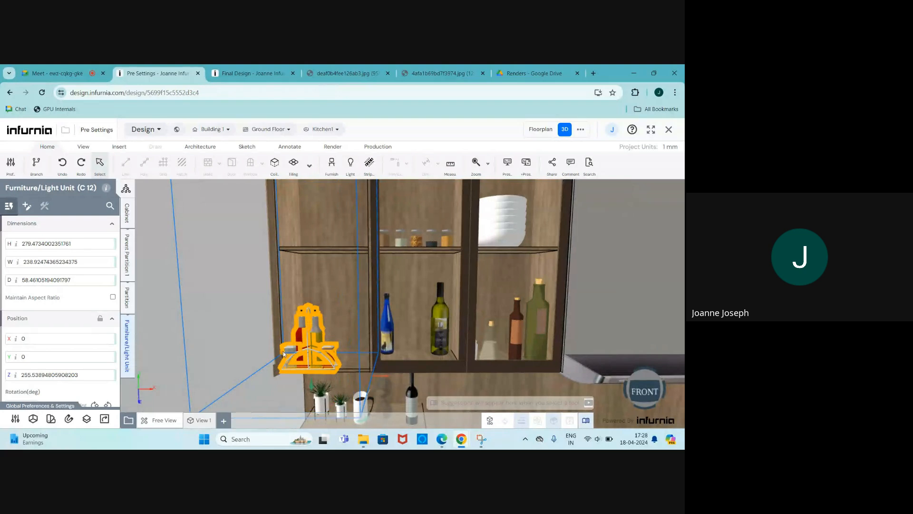
scroll(284, 353, up, 2)
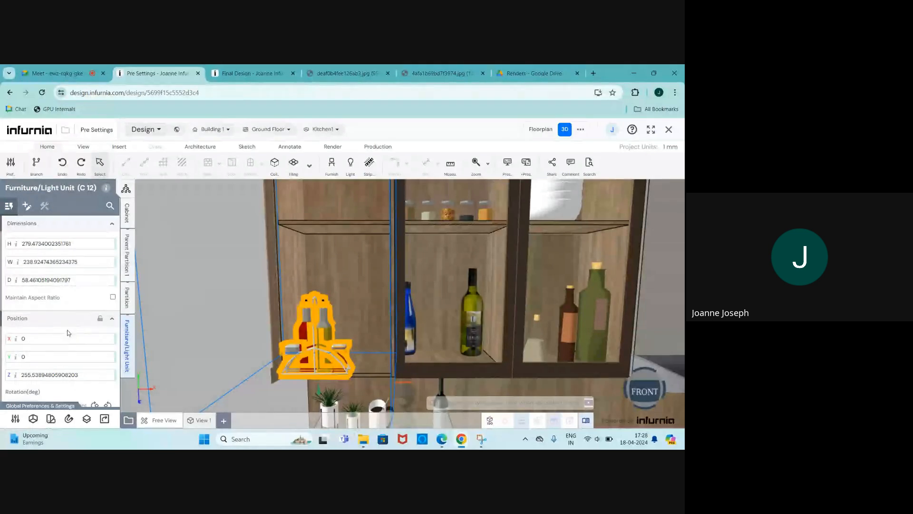
scroll(16, 280, down, 2)
scroll(15, 280, up, 2)
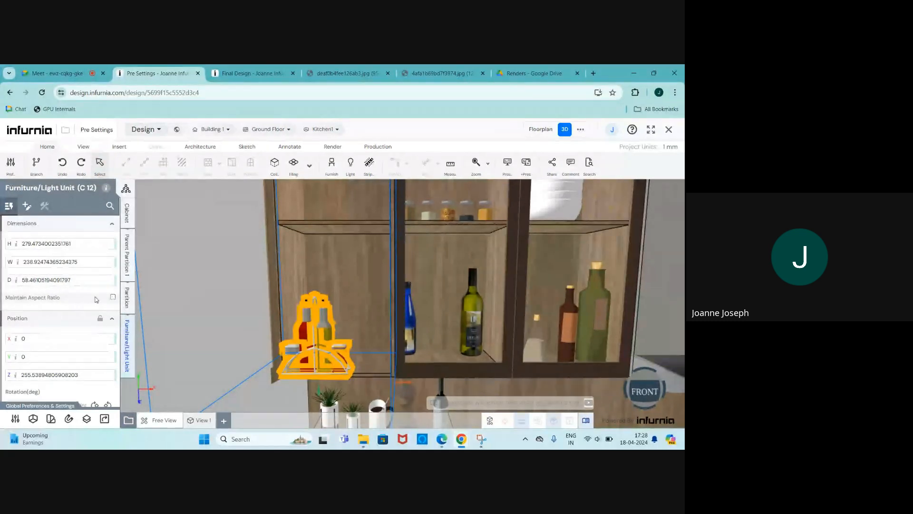
click(112, 297)
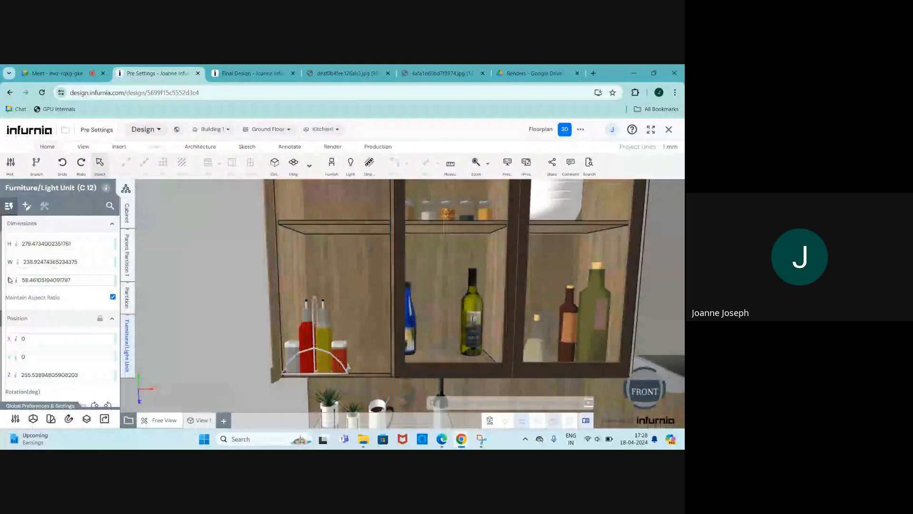
click(30, 243)
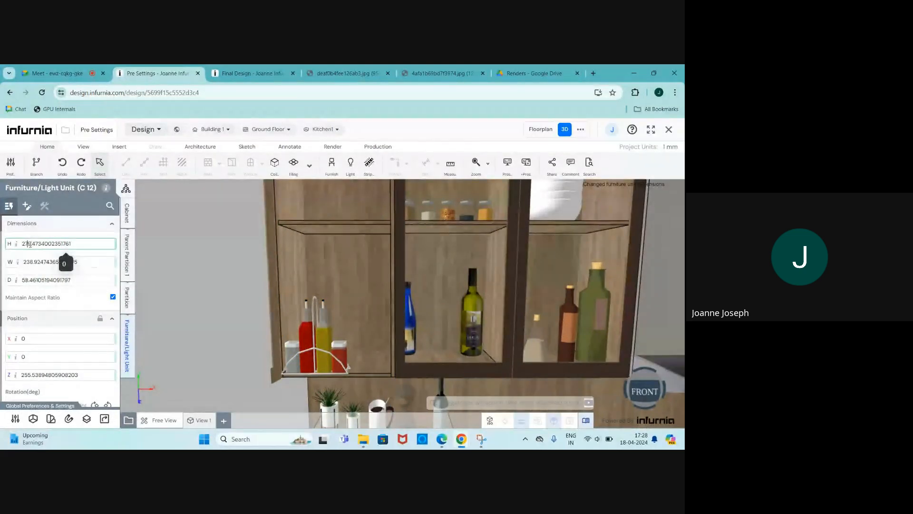
drag(31, 244, 22, 241)
text(315)
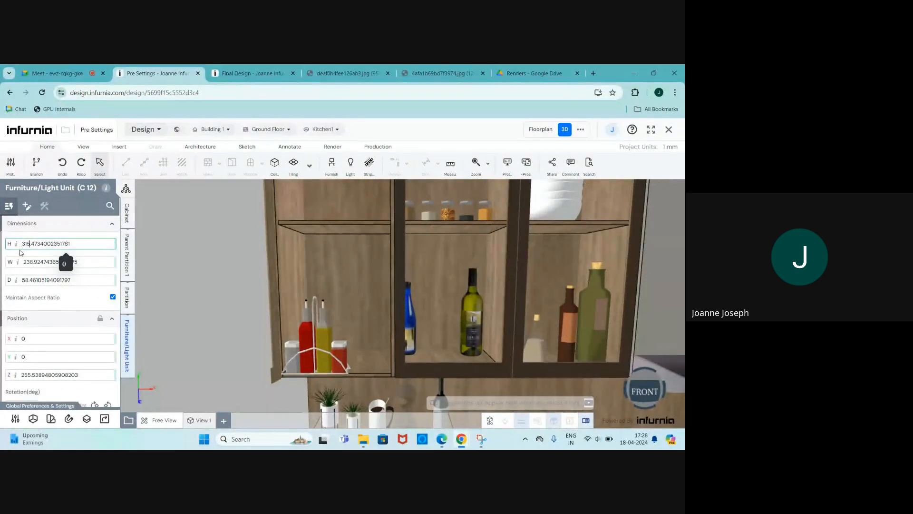
key(Return)
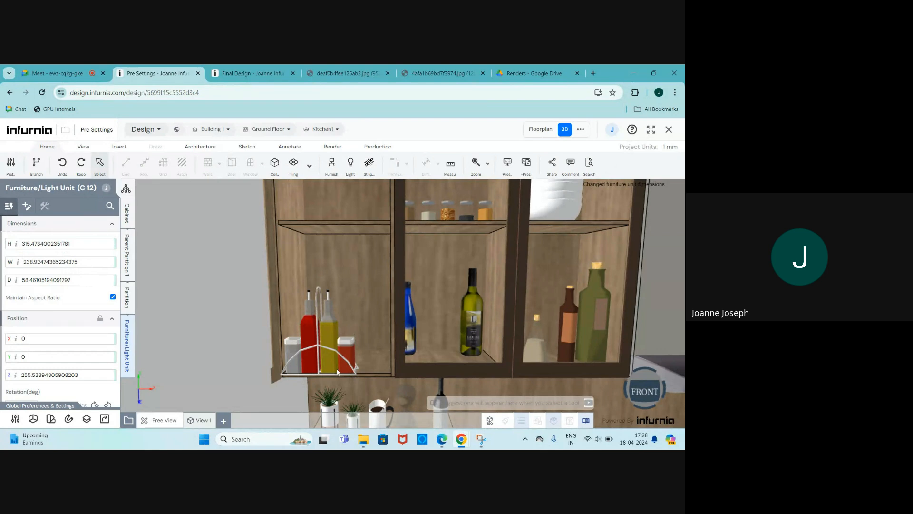
Step: Set the condiment caddy holder's Z position to 0
scroll(53, 352, down, 1)
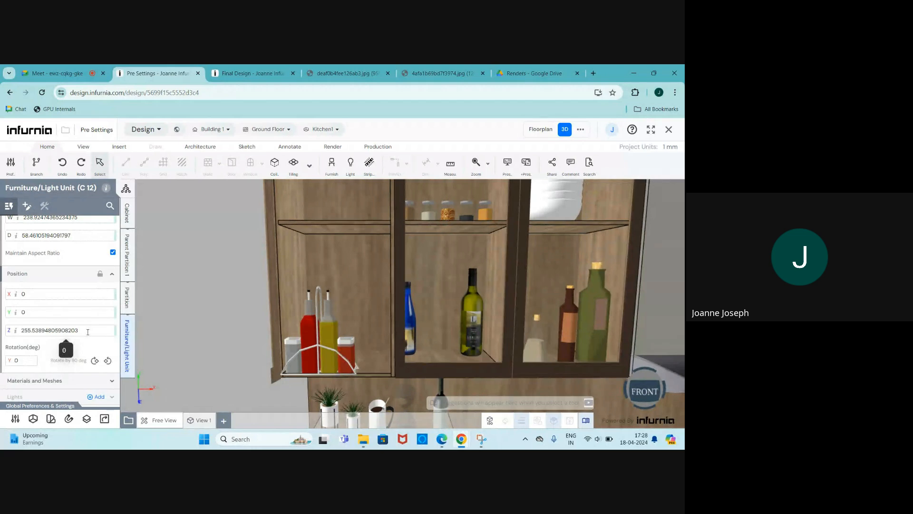
drag(88, 331, 19, 331)
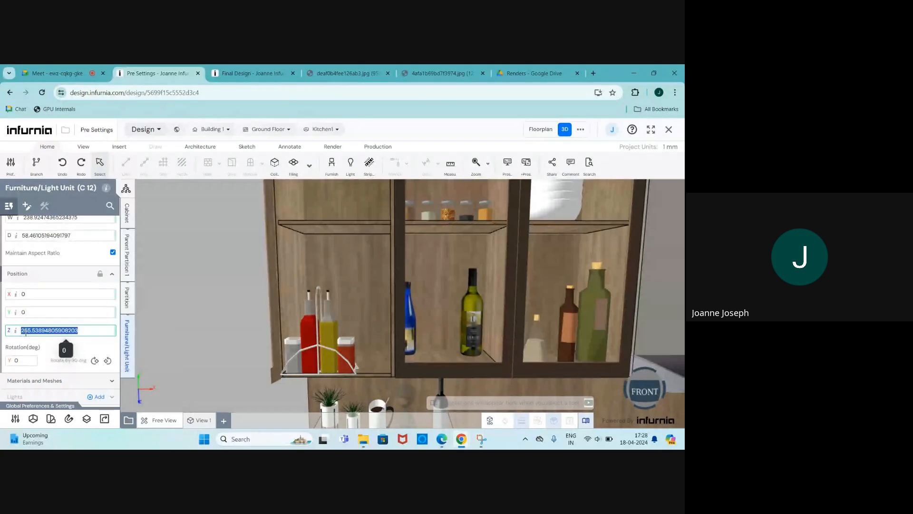
text(0)
key(Return)
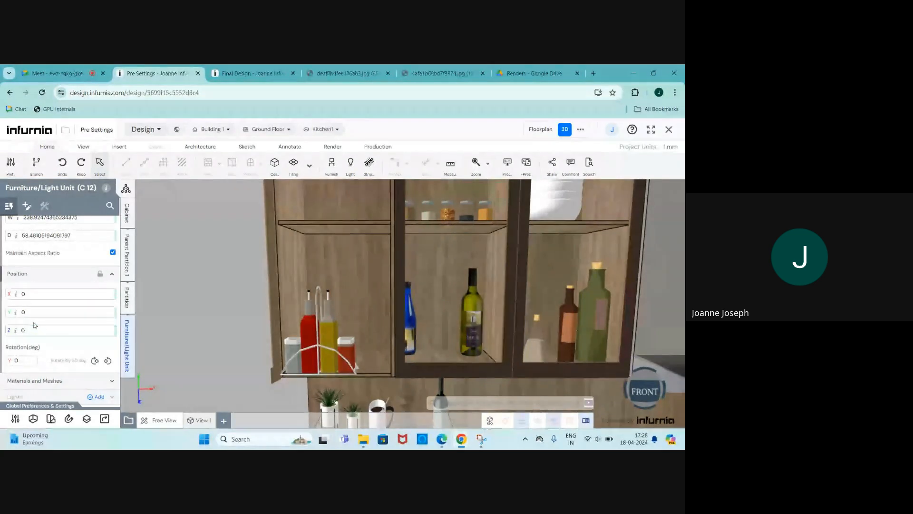
Step: Set the condiment caddy holder's Z position to 135
click(32, 330)
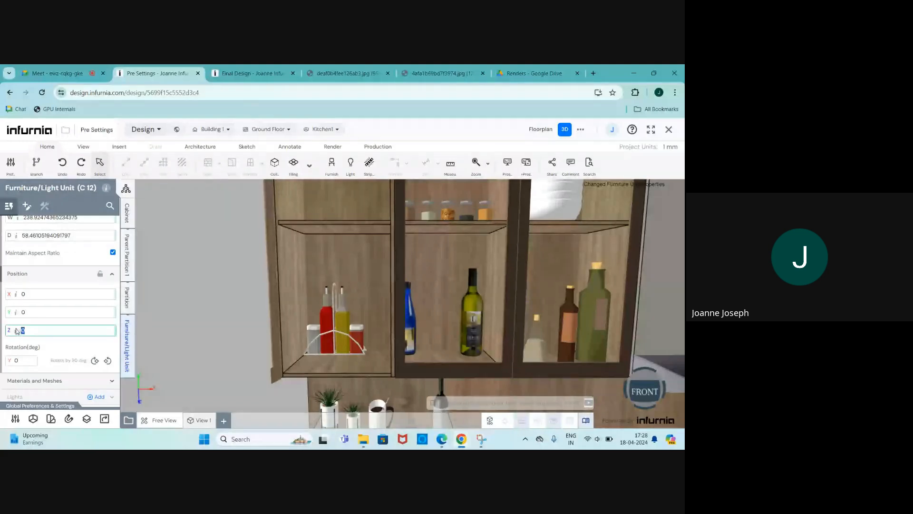
mouse_move(17, 330)
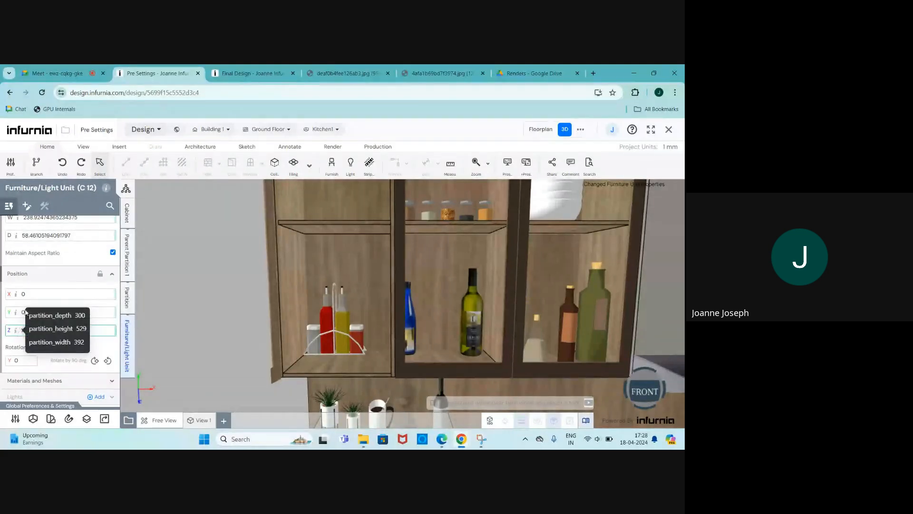
text(135)
key(Return)
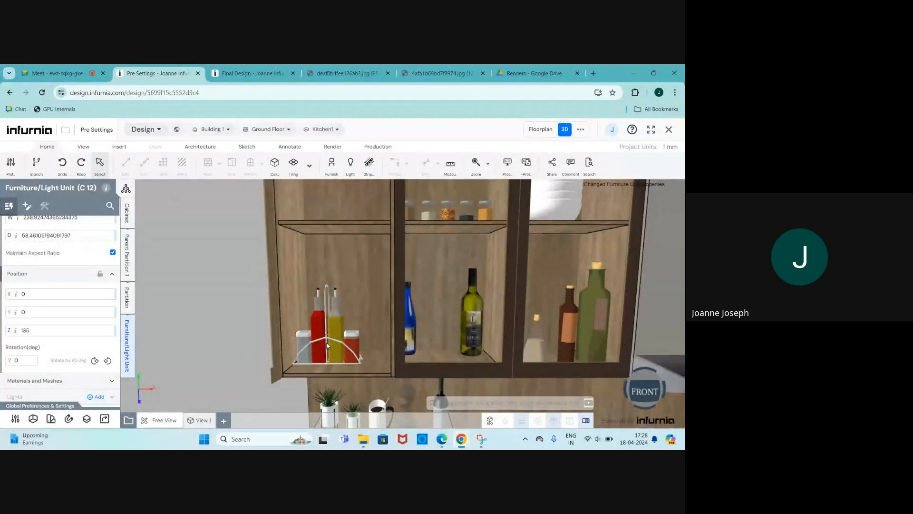
Step: Rotate the condiment caddy holder by 90 degrees, rotate it back, and check the placement in the cabinet
click(94, 361)
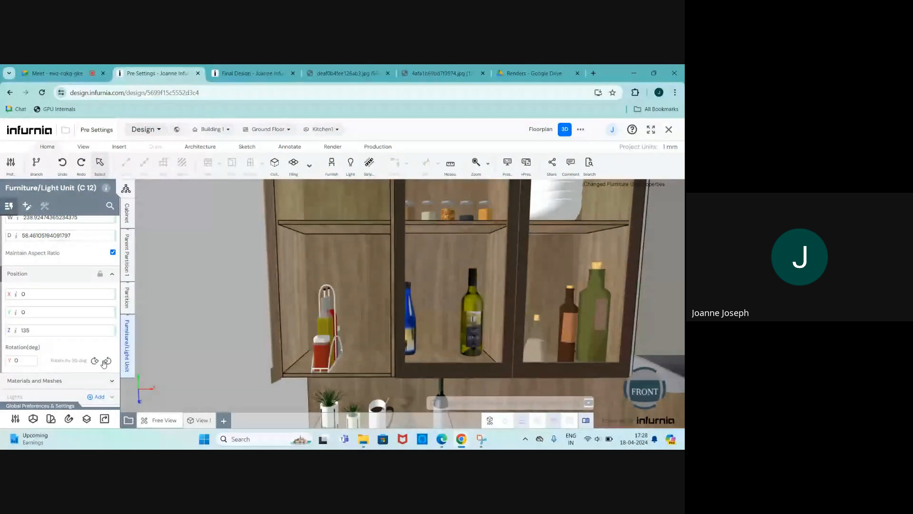
click(107, 361)
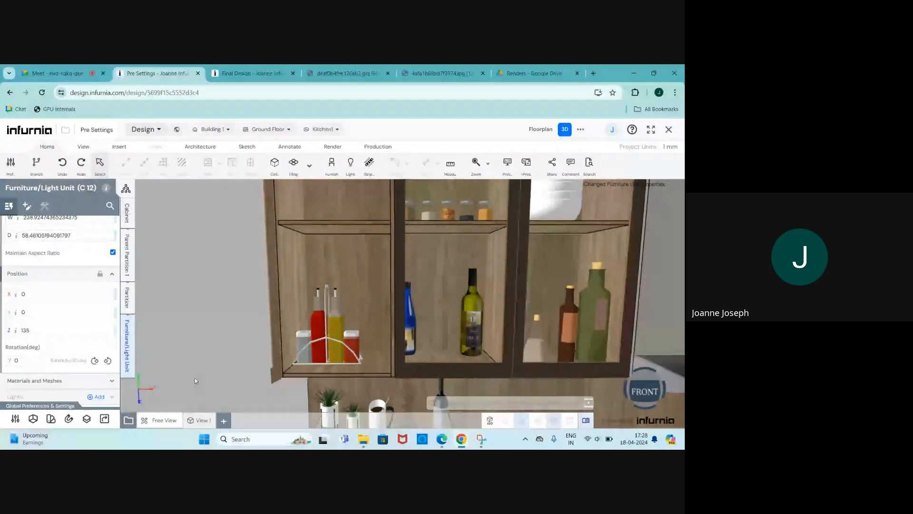
scroll(318, 373, down, 5)
scroll(318, 373, up, 2)
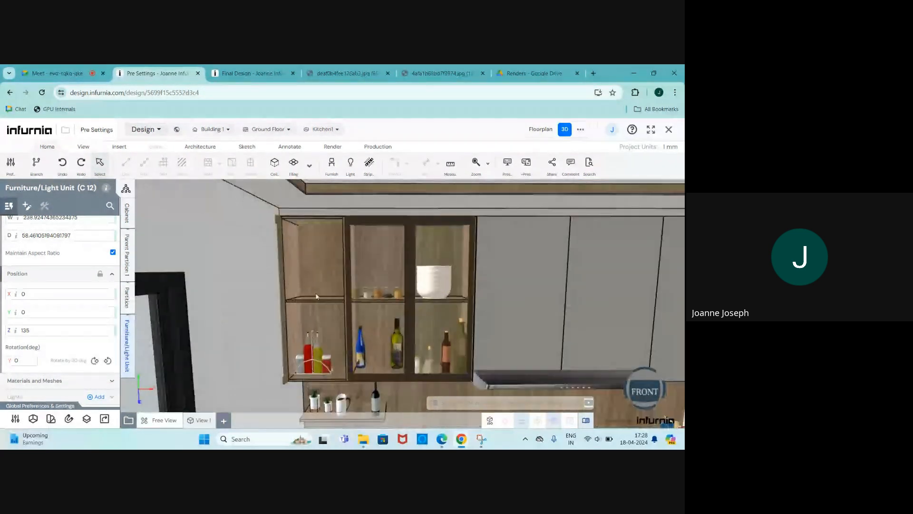
scroll(314, 357, up, 3)
scroll(307, 337, down, 4)
scroll(306, 337, up, 6)
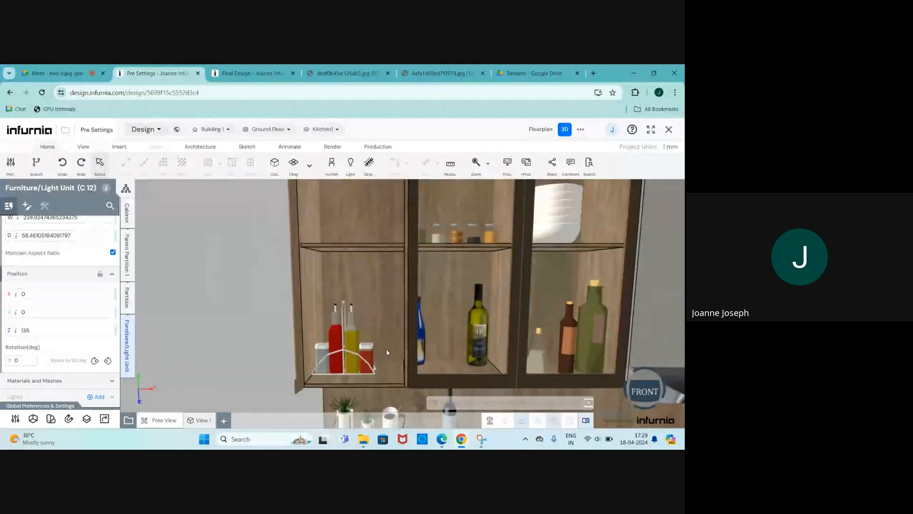
Step: Add the Botella de vino bottle from the Miscellaneous category's Others group as an accessory in cabinet C 12's lower partition
click(384, 352)
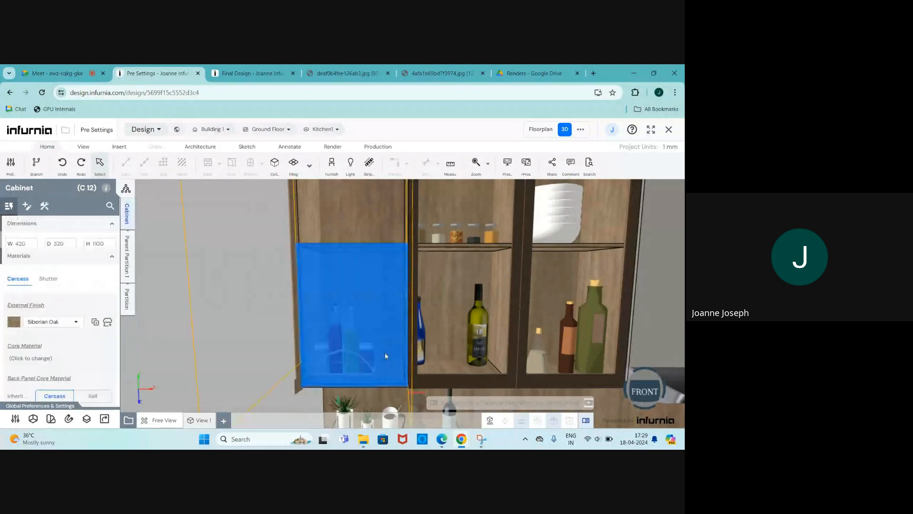
click(127, 298)
click(26, 206)
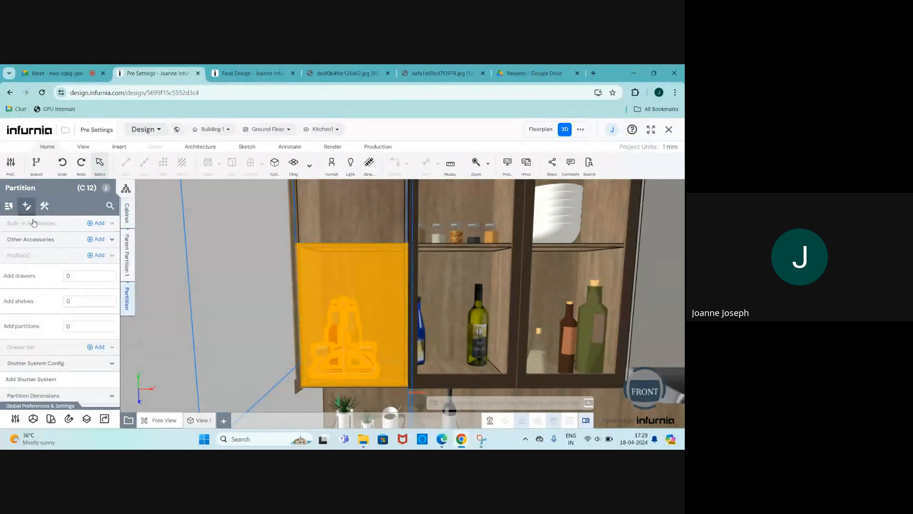
click(91, 240)
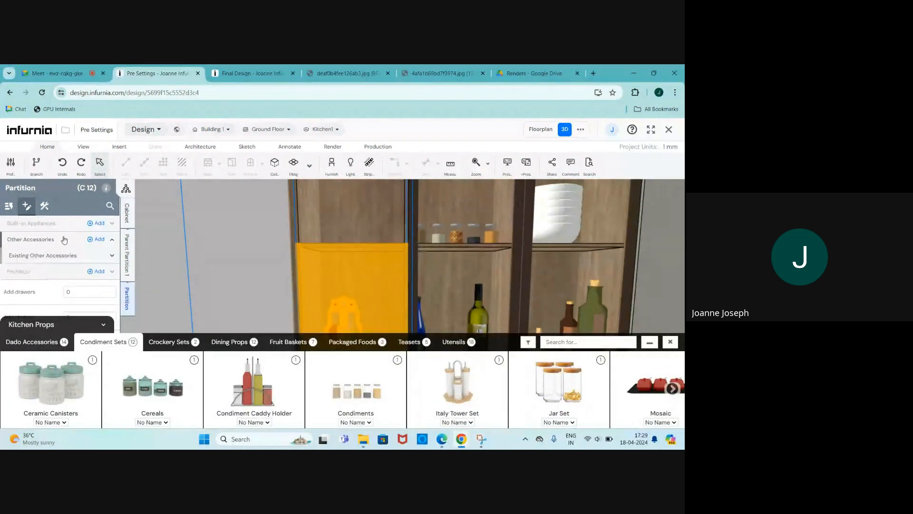
click(112, 255)
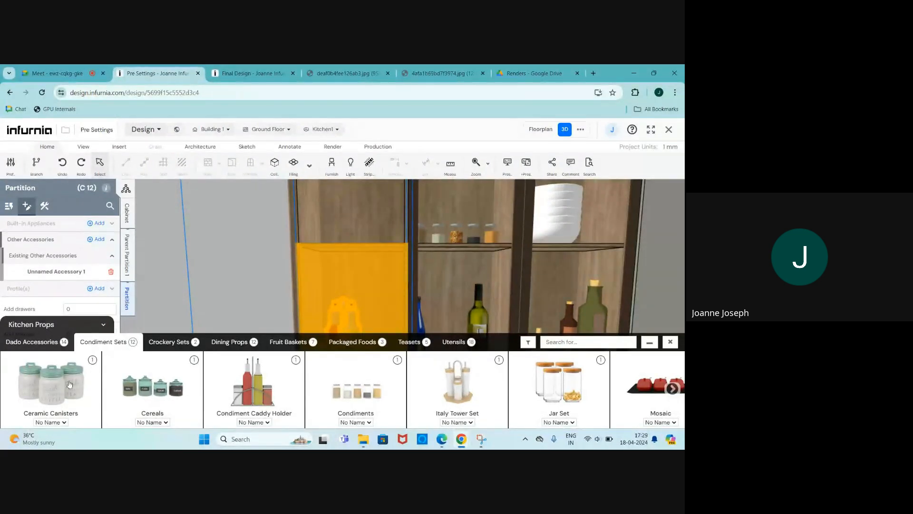
click(49, 328)
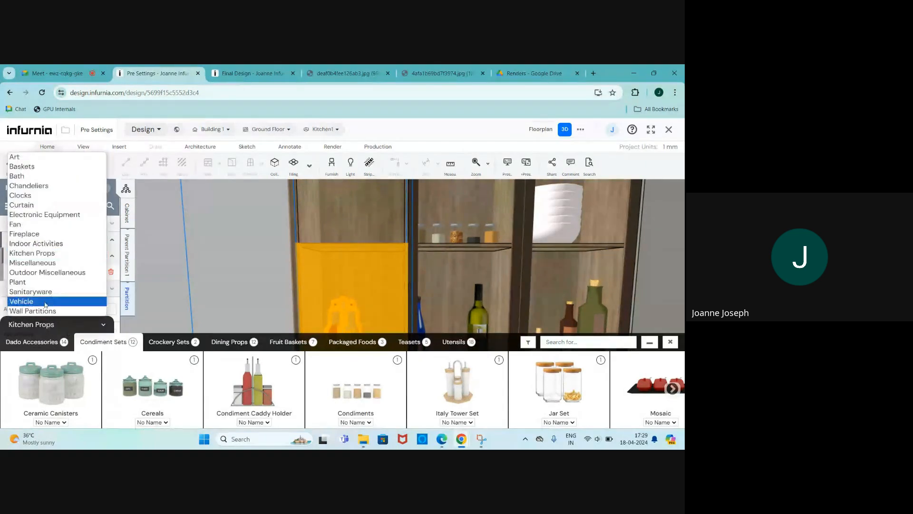
click(38, 264)
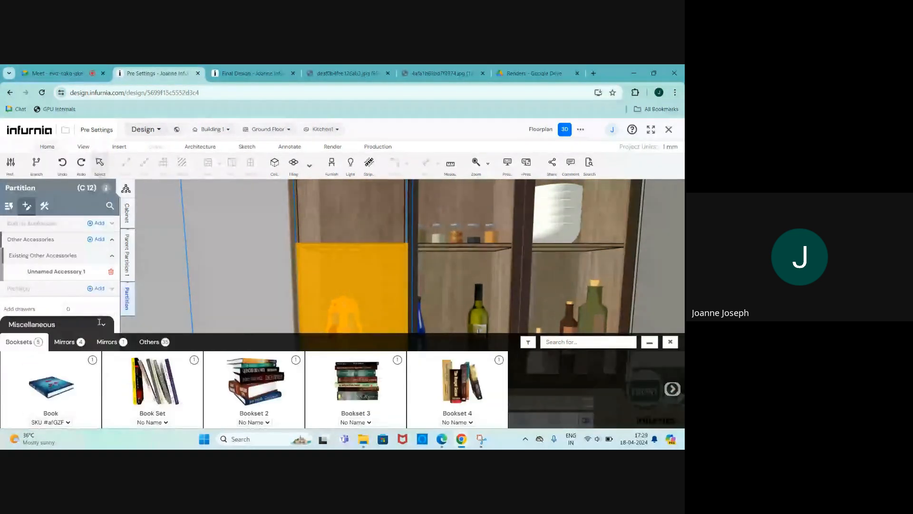
click(149, 341)
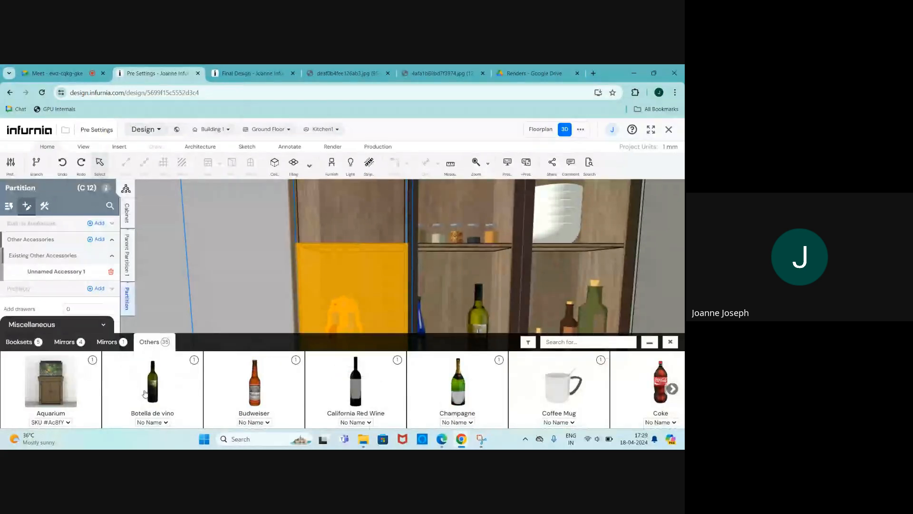
click(162, 391)
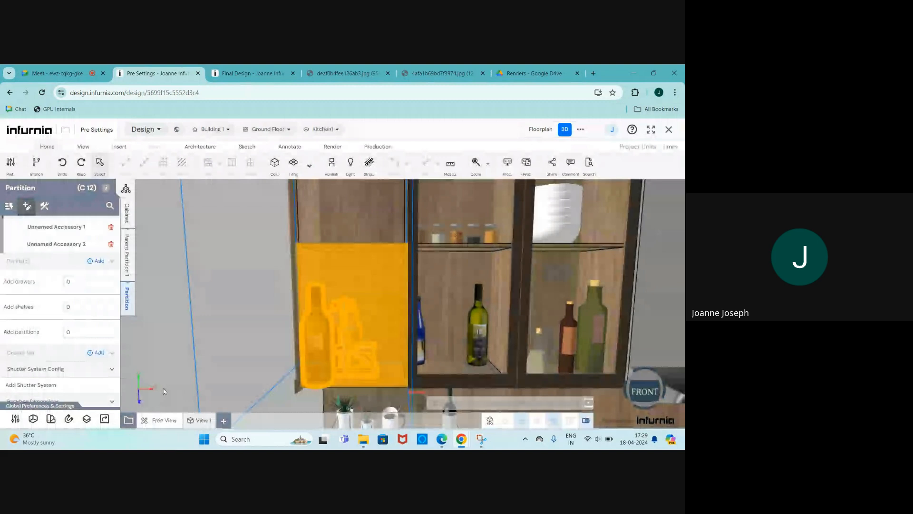
Step: Select the new wine bottle's furniture unit and set its Z position to 0 and X position to 200
click(319, 350)
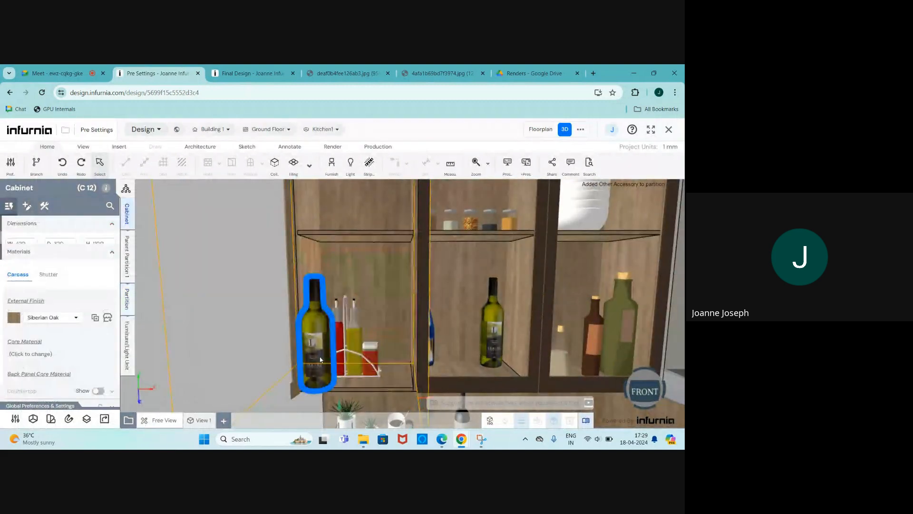
click(129, 351)
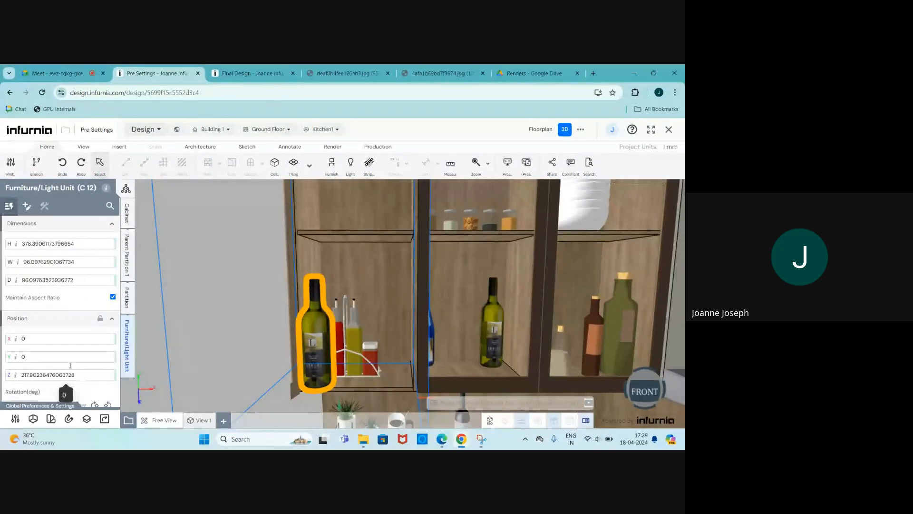
drag(78, 375, 2, 379)
text(0)
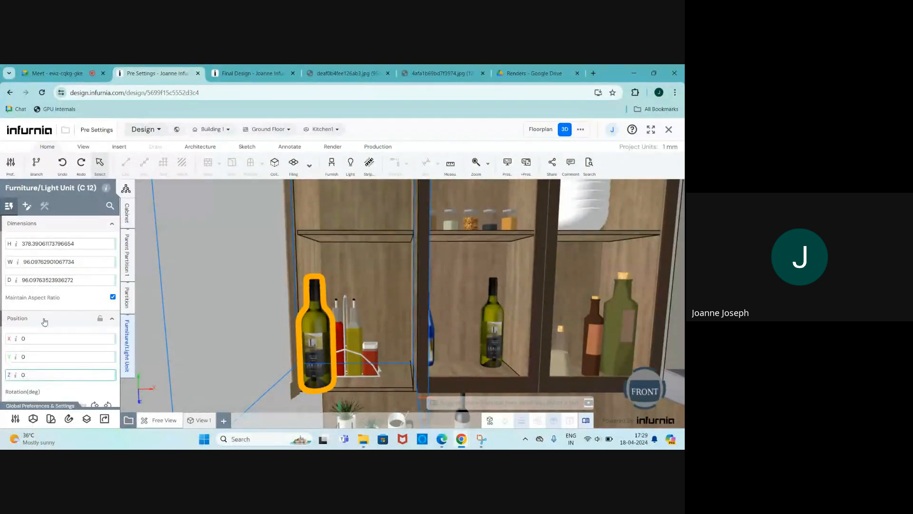
scroll(40, 333, down, 1)
key(Return)
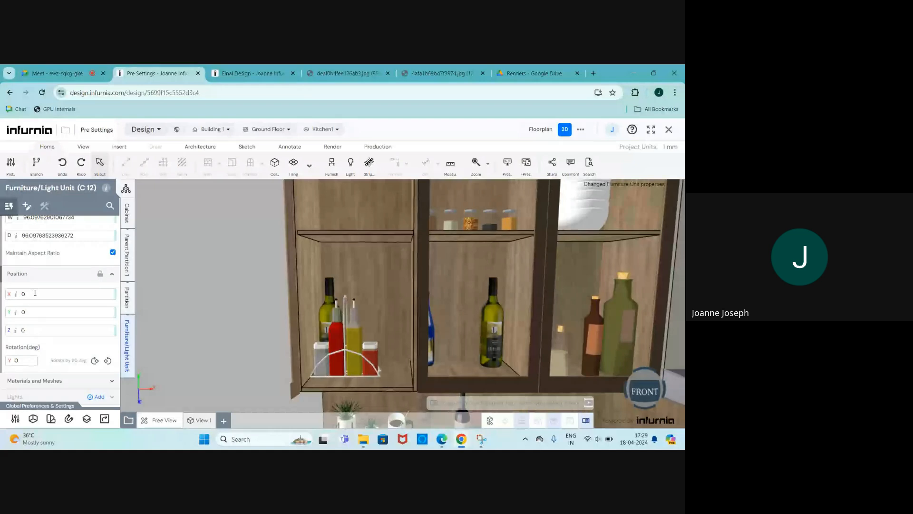
click(20, 294)
text(200)
key(Return)
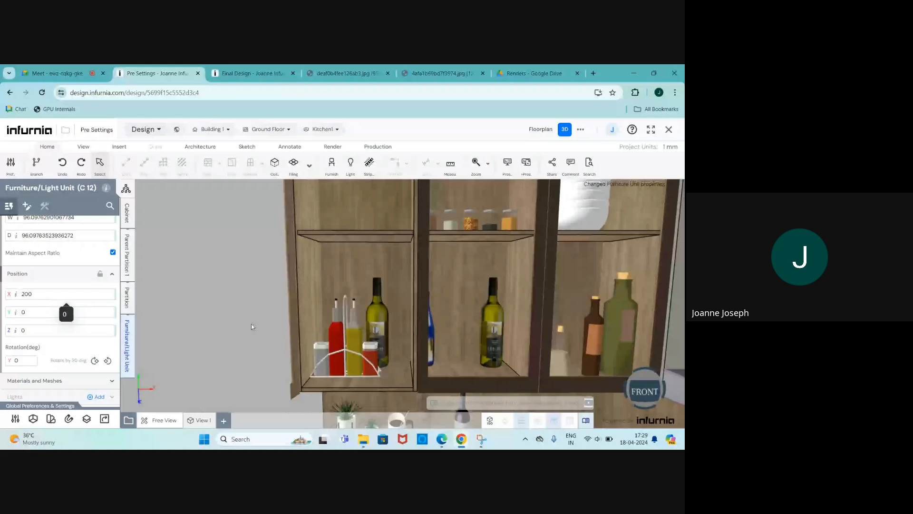
Step: Examine the placement of the bottles and other props across the glass wall cabinets and the shelf below
scroll(382, 297, down, 2)
scroll(400, 309, up, 1)
scroll(398, 314, down, 1)
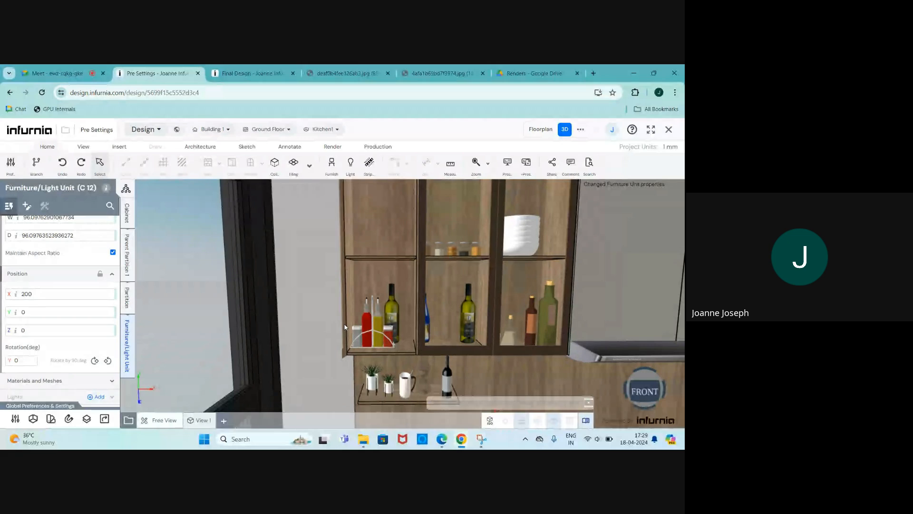
click(279, 328)
scroll(278, 327, down, 3)
scroll(353, 275, up, 4)
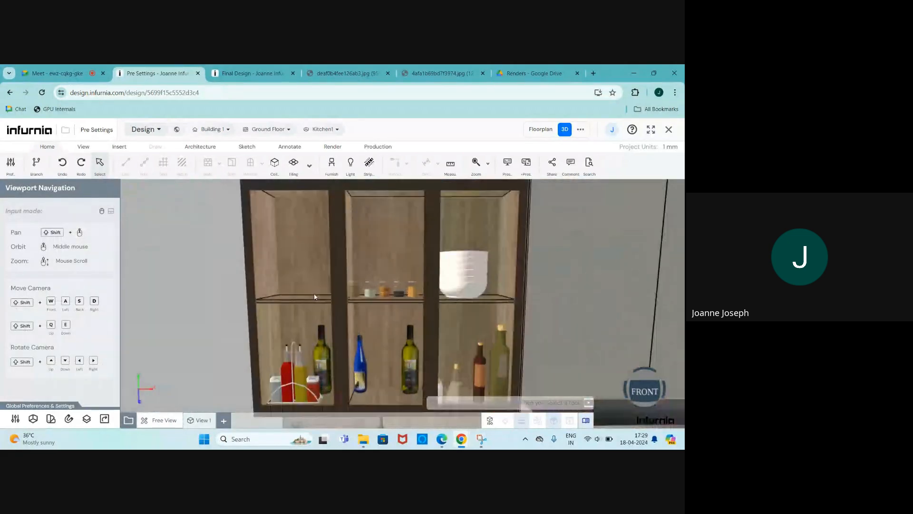
scroll(314, 286, down, 3)
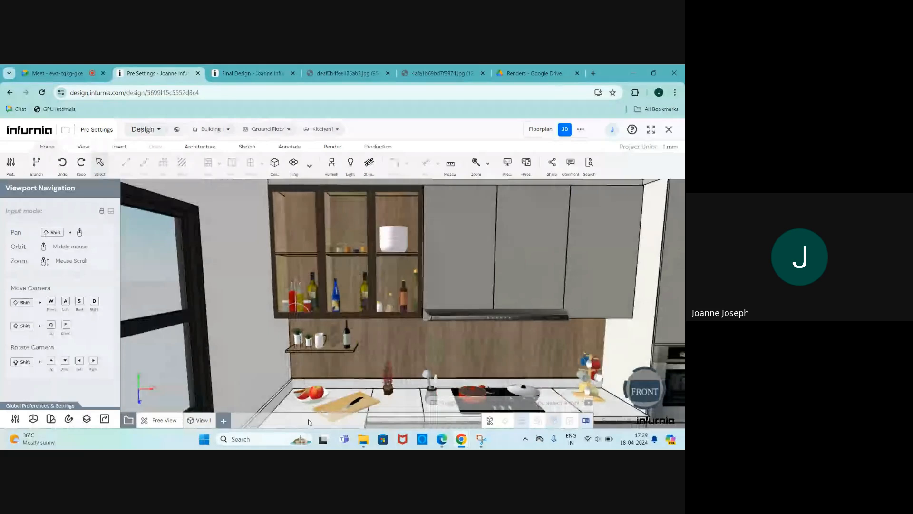
scroll(357, 348, up, 2)
scroll(331, 361, down, 1)
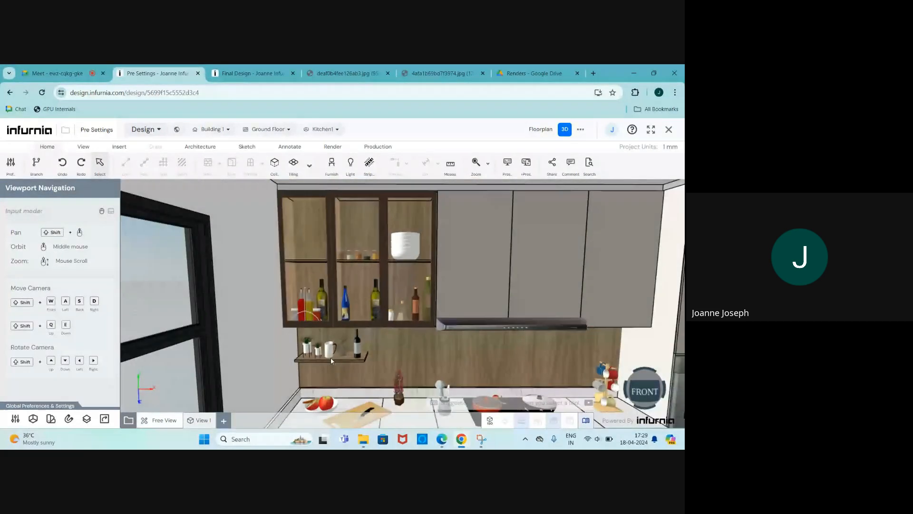
scroll(309, 263, up, 2)
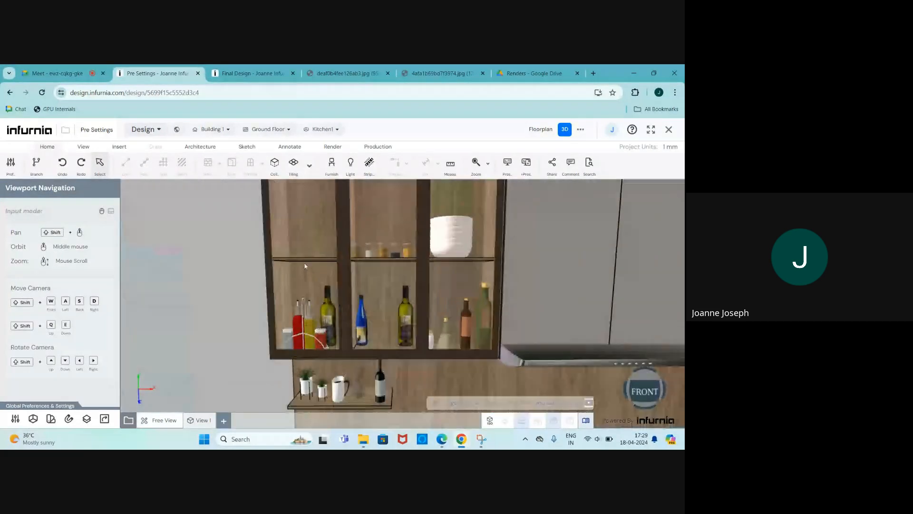
click(312, 238)
click(312, 238)
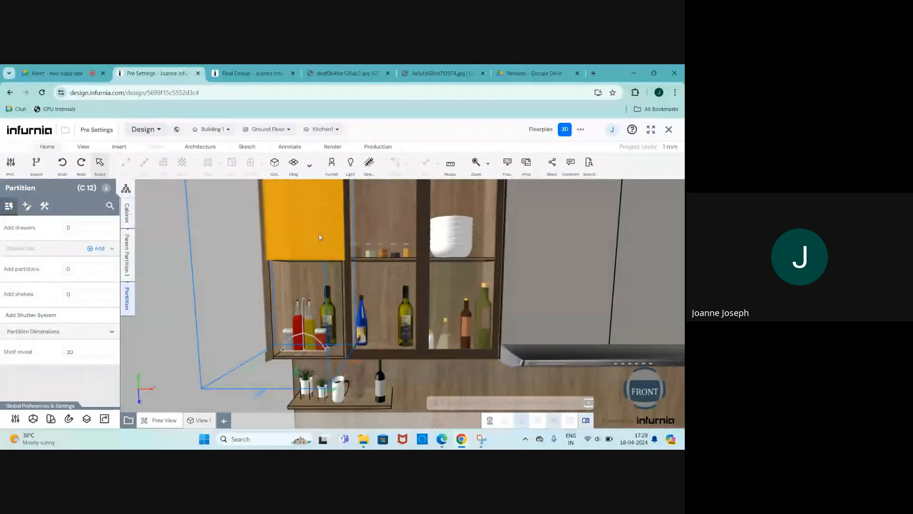
scroll(259, 299, down, 3)
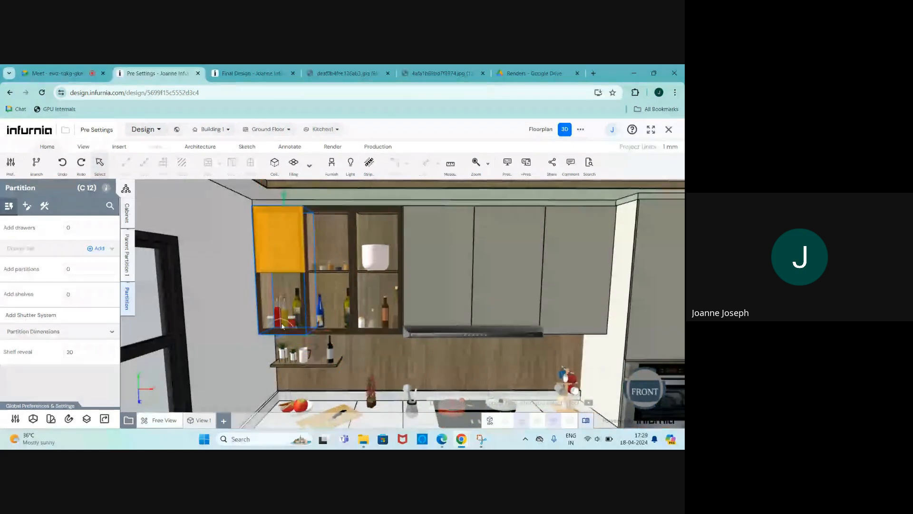
key(Escape)
Step: Review the whole kitchen in 3D and compare it with the finished kitchen render image deaf0b4fee126ab3.jpg
scroll(285, 325, down, 4)
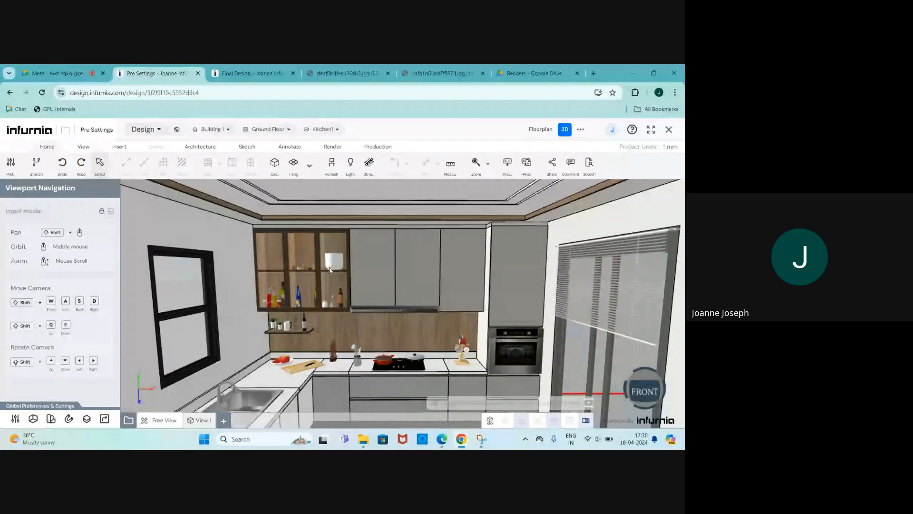
scroll(299, 300, down, 3)
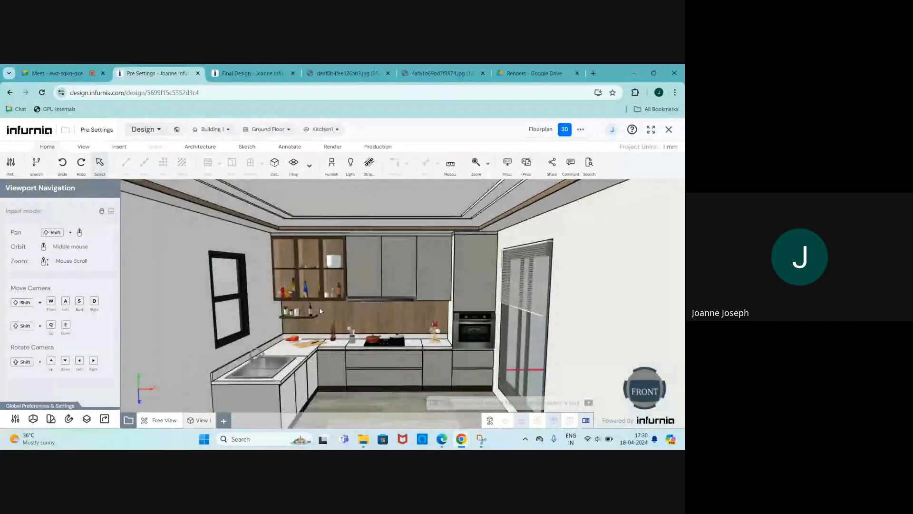
click(325, 71)
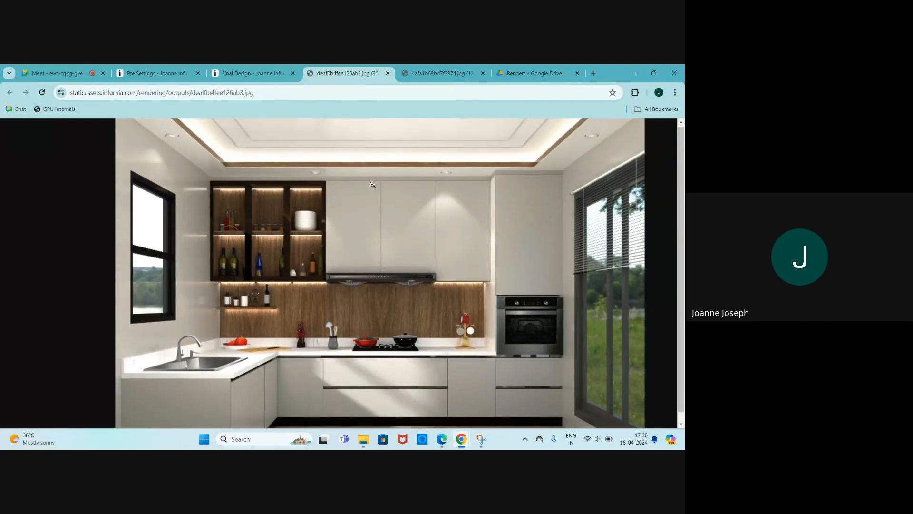
scroll(359, 270, down, 2)
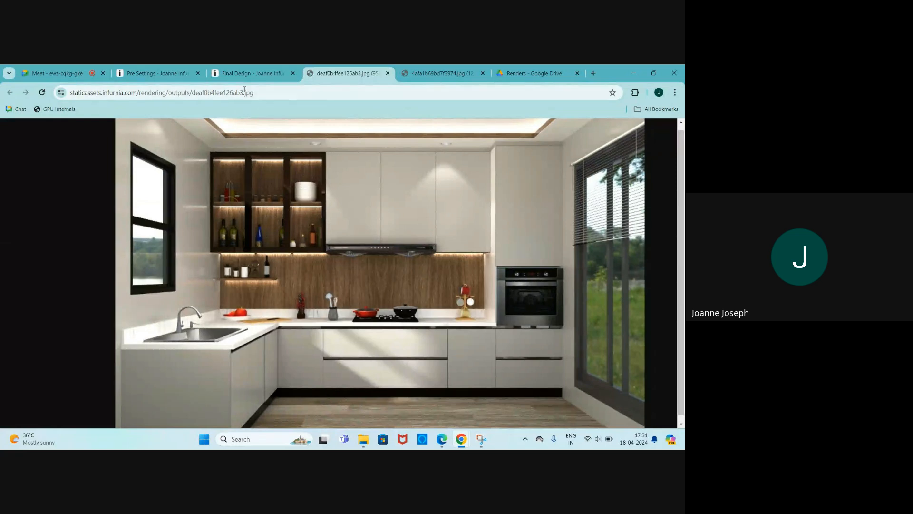
Step: Switch to the Final Design project and examine the layout of the ceiling lights in its floorplan
click(226, 68)
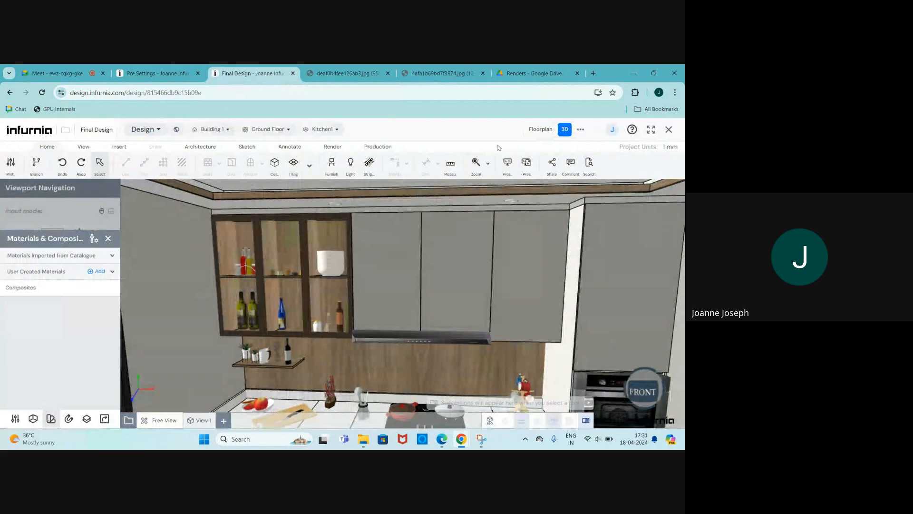
click(540, 129)
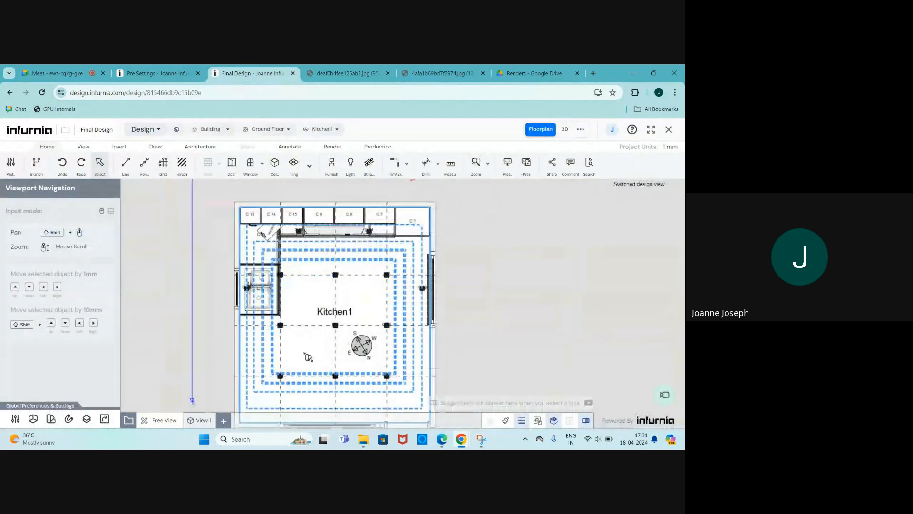
scroll(347, 288, up, 2)
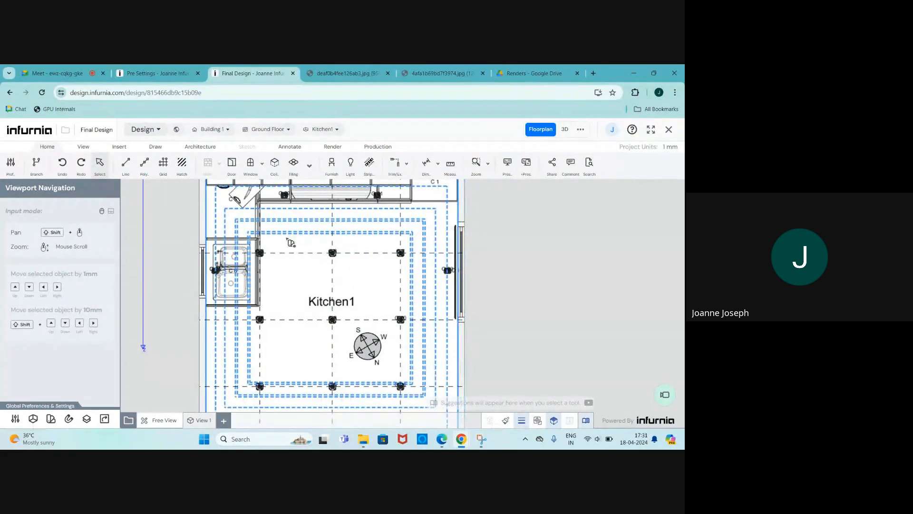
scroll(222, 252, up, 1)
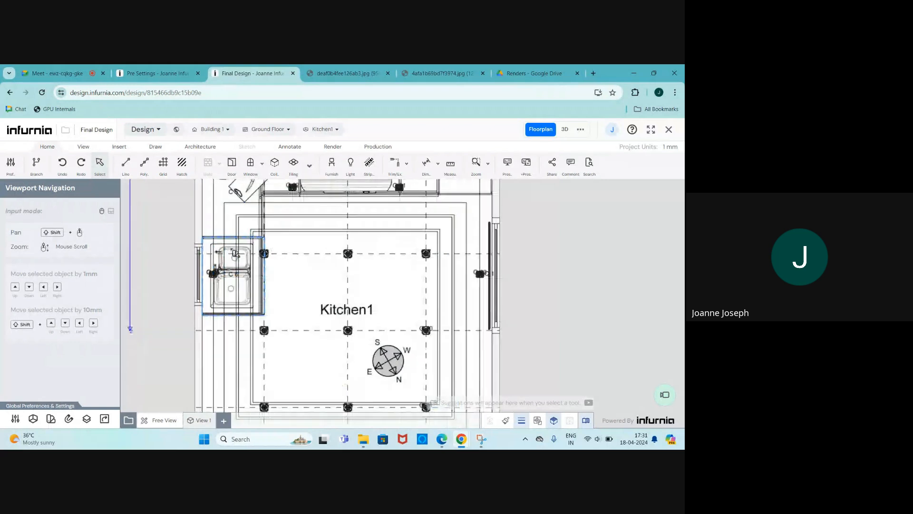
scroll(278, 259, down, 2)
scroll(290, 269, down, 1)
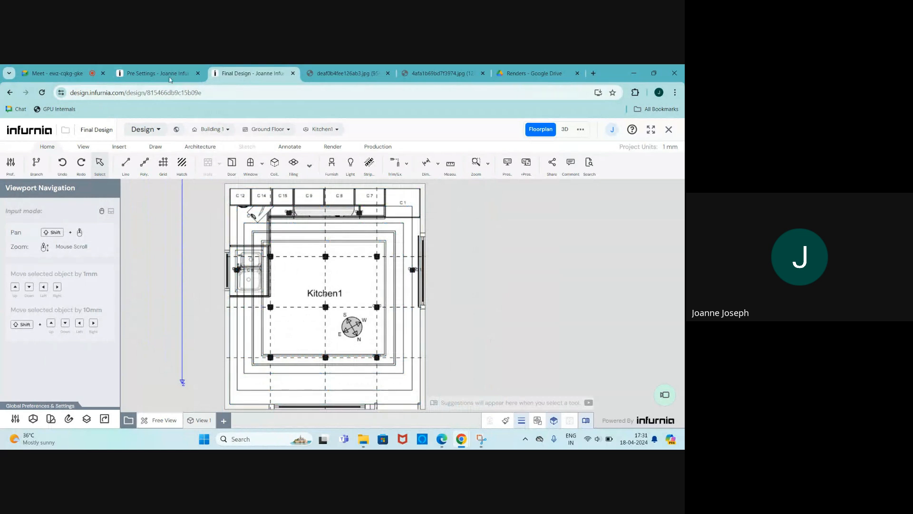
Step: Return to the 3D view, select a ceiling light in the false ceiling, and examine its placement relative to the kitchen
click(564, 129)
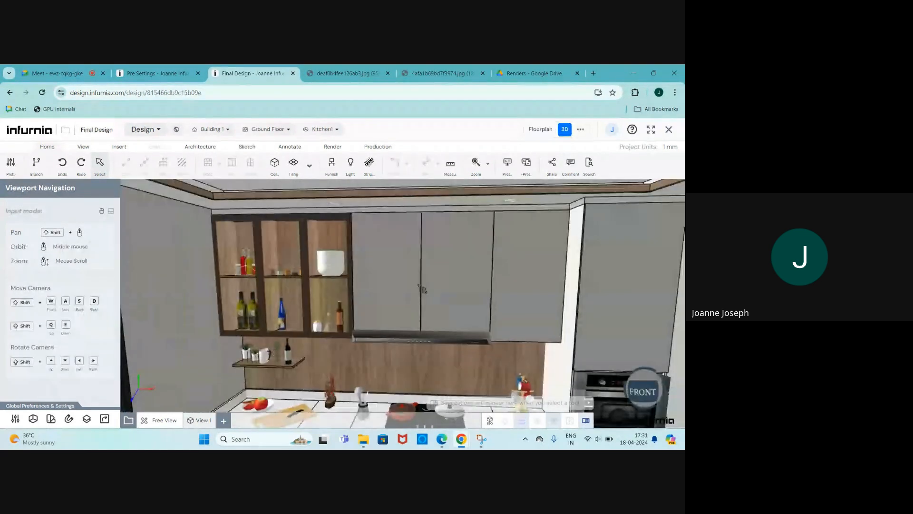
middle_drag(402, 311, 382, 290)
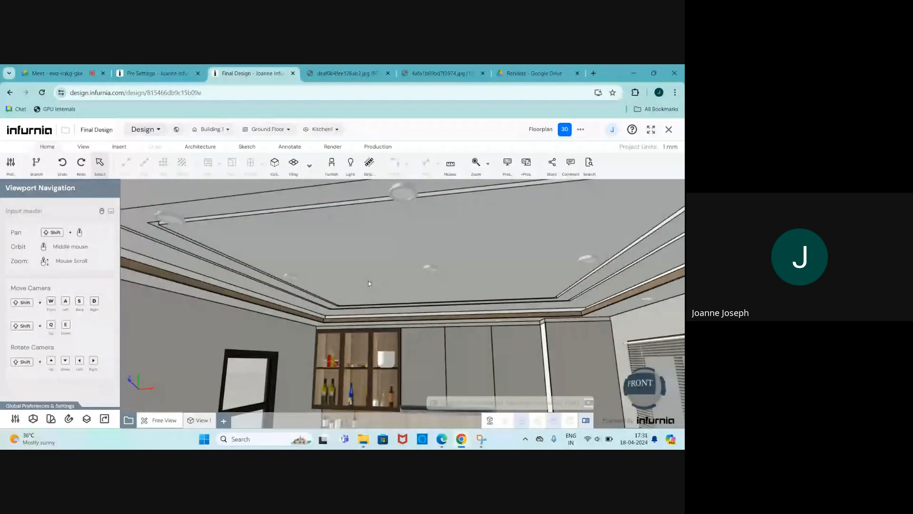
click(429, 270)
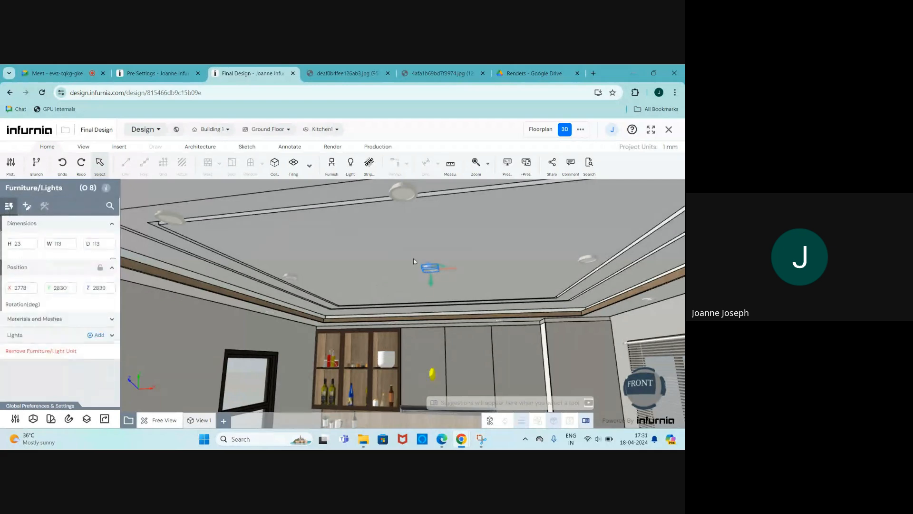
scroll(414, 266, down, 5)
scroll(423, 329, up, 2)
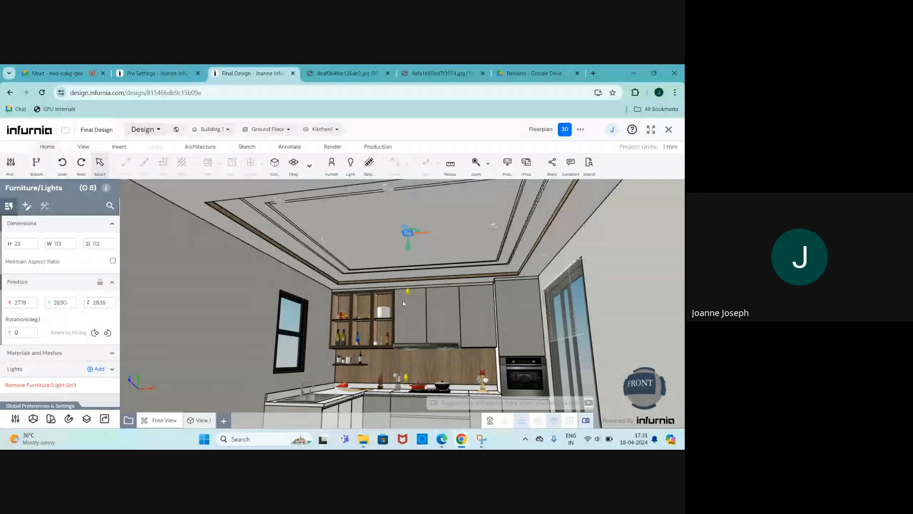
scroll(418, 267, up, 2)
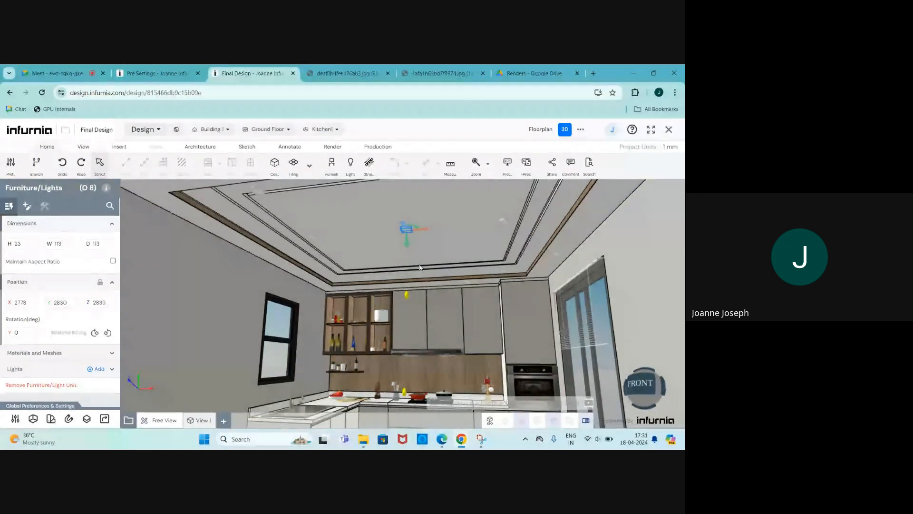
scroll(417, 259, up, 1)
scroll(411, 264, down, 3)
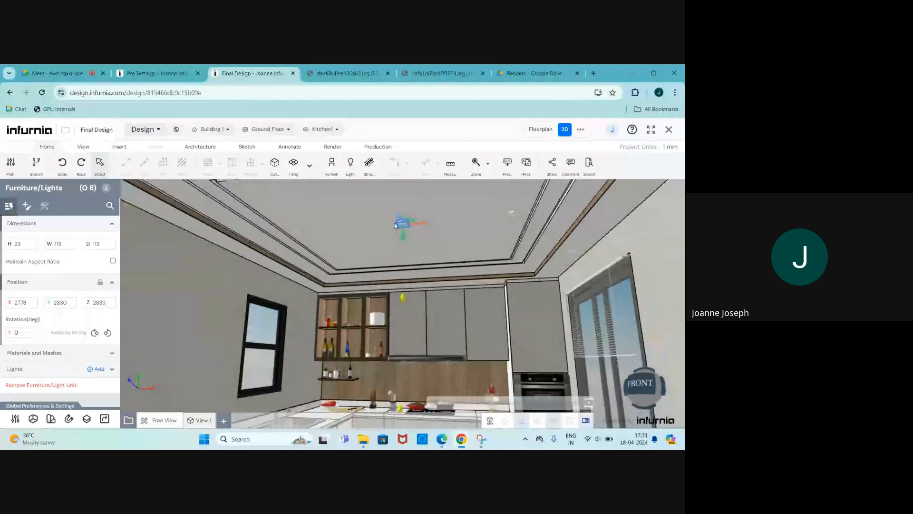
Step: Inspect the selected light and the false ceiling from nearer and farther viewpoints within the kitchen
scroll(410, 264, up, 2)
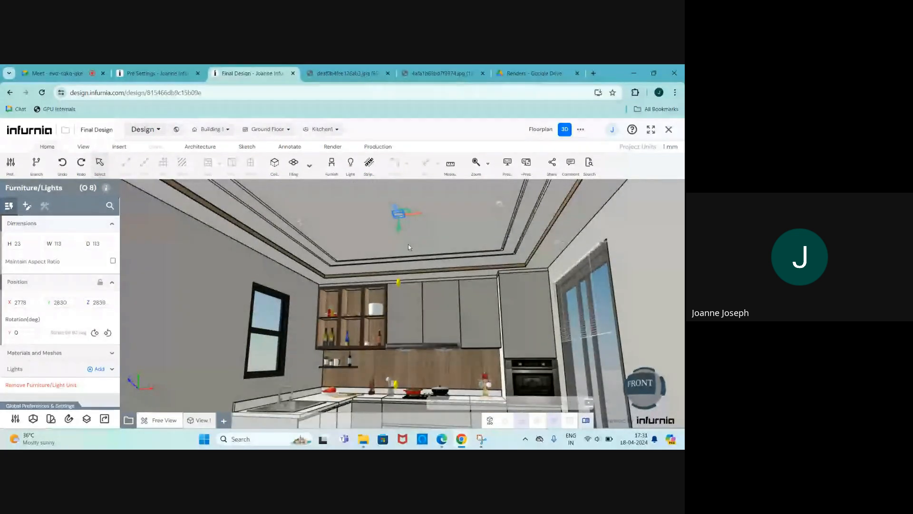
scroll(408, 244, up, 2)
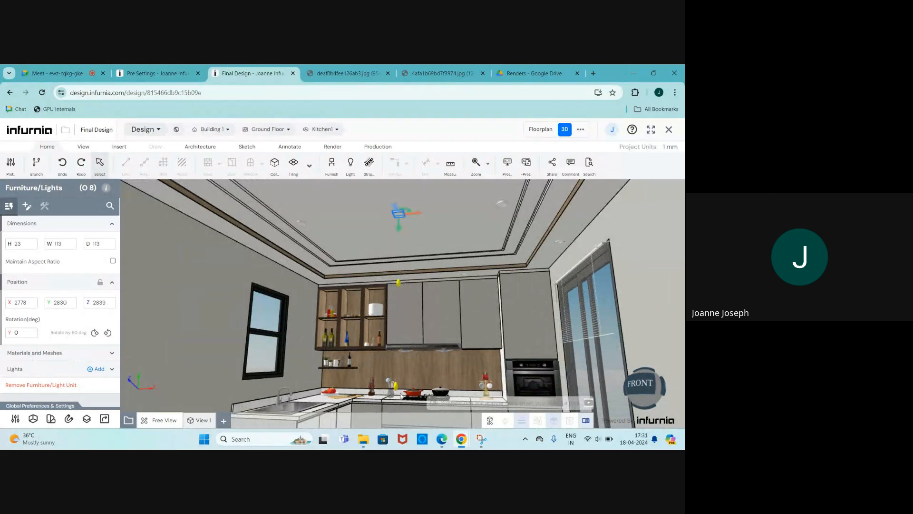
scroll(395, 283, up, 2)
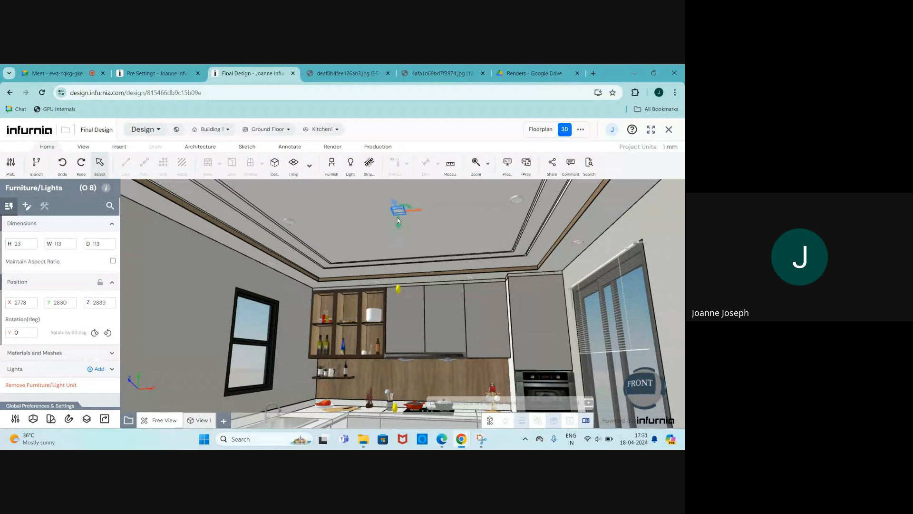
scroll(397, 218, down, 5)
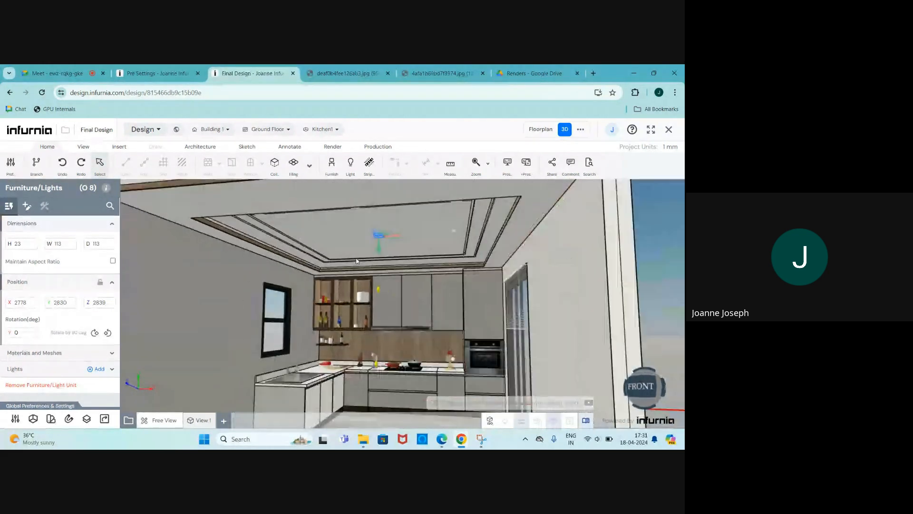
scroll(357, 261, down, 3)
scroll(367, 317, up, 4)
scroll(362, 224, down, 1)
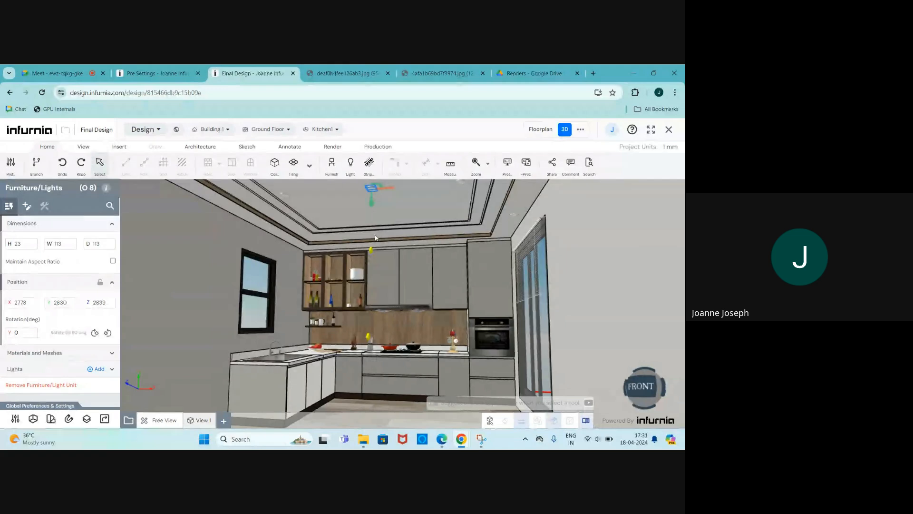
Step: Open the selected ceiling light's light properties and review the type and intensity of Light 0 and Light 1
click(27, 208)
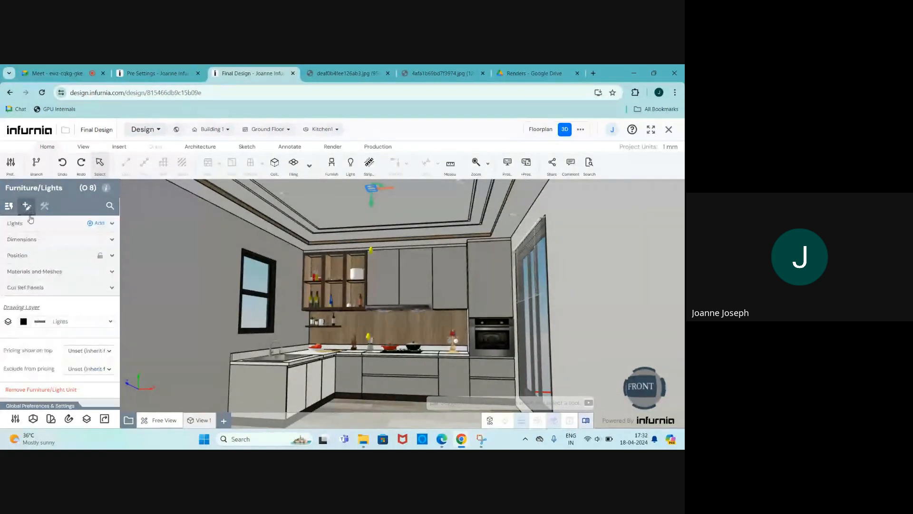
click(30, 223)
scroll(69, 333, down, 1)
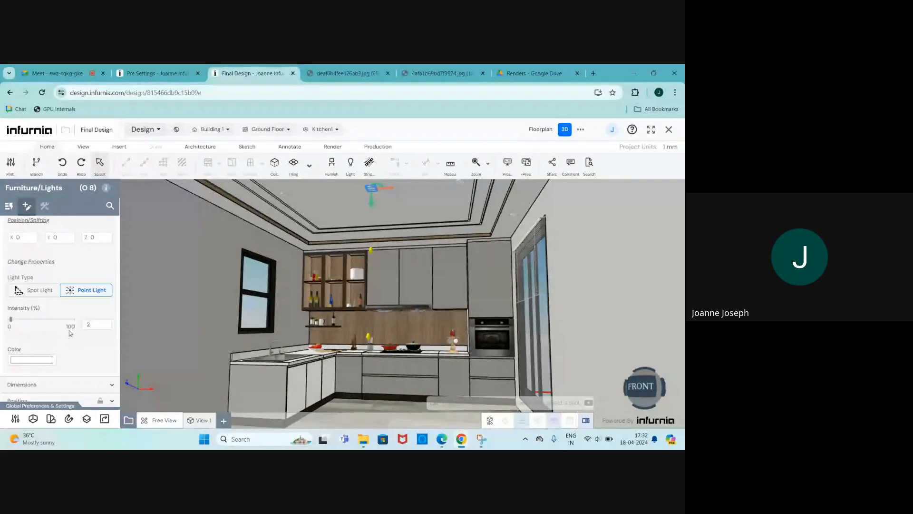
scroll(70, 333, up, 1)
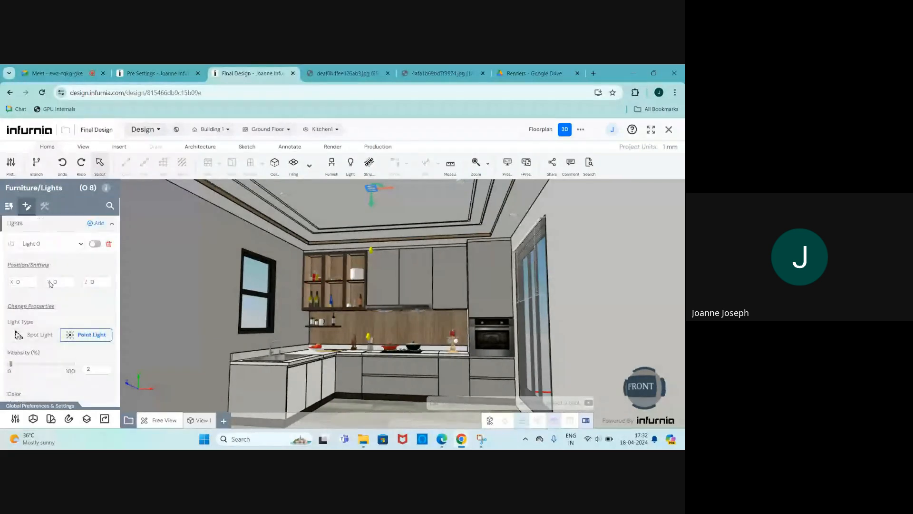
click(40, 245)
click(39, 253)
click(38, 245)
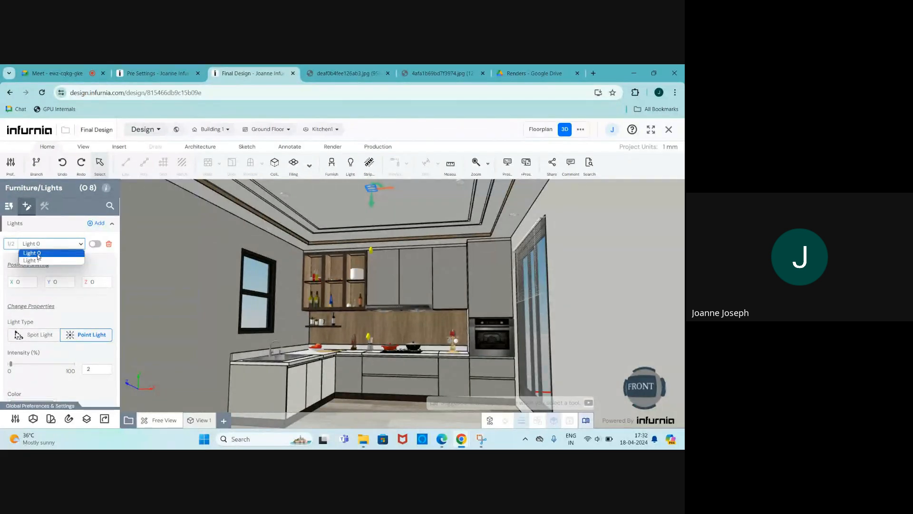
click(38, 260)
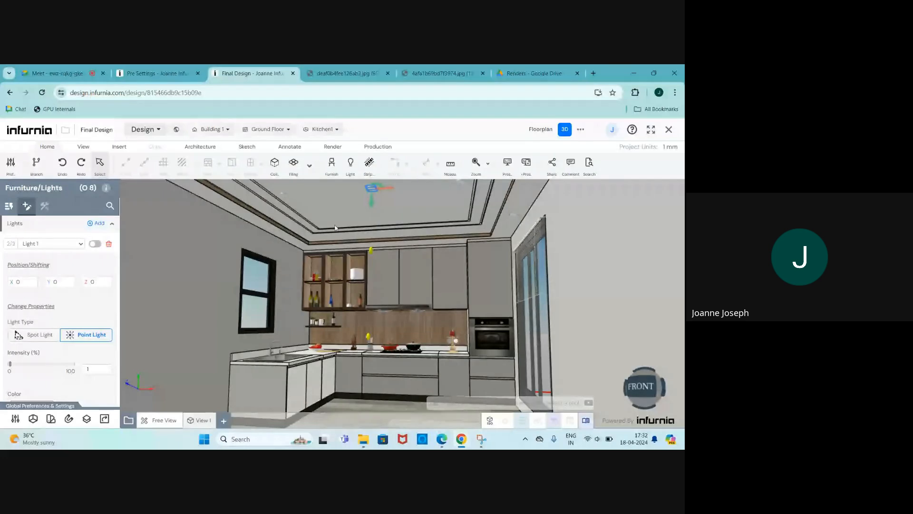
Step: Deselect the ceiling light and compare the kitchen's lighting with render images deaf0b4fee126ab3.jpg and 4afa1b69bd7f3974.jpg
middle_drag(335, 228, 366, 213)
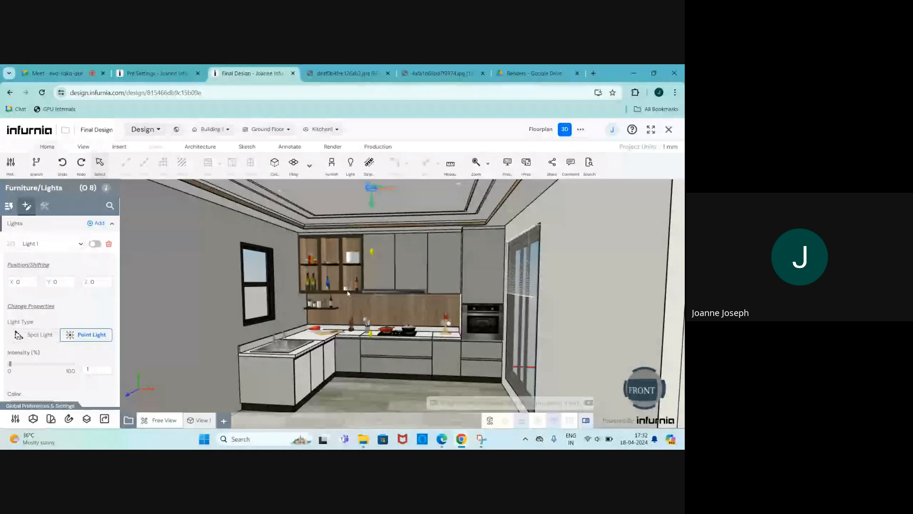
scroll(343, 295, down, 1)
scroll(400, 201, up, 2)
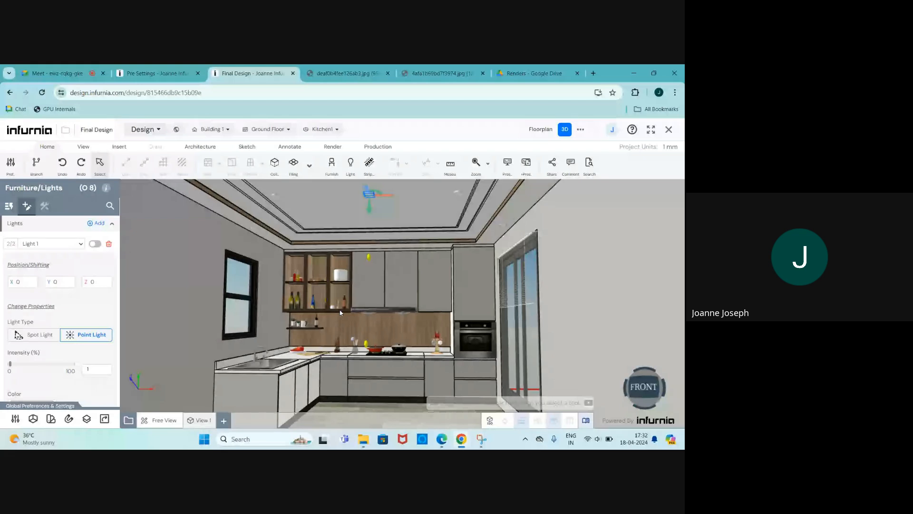
key(Escape)
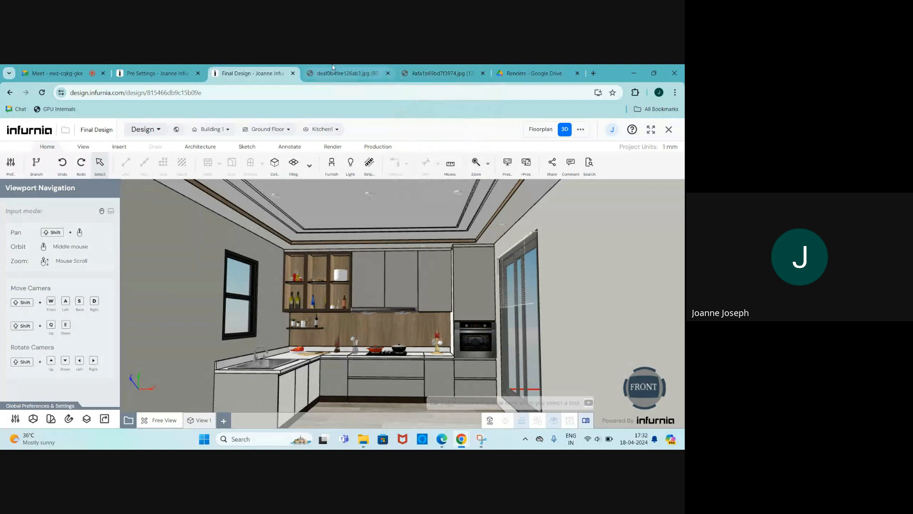
click(346, 74)
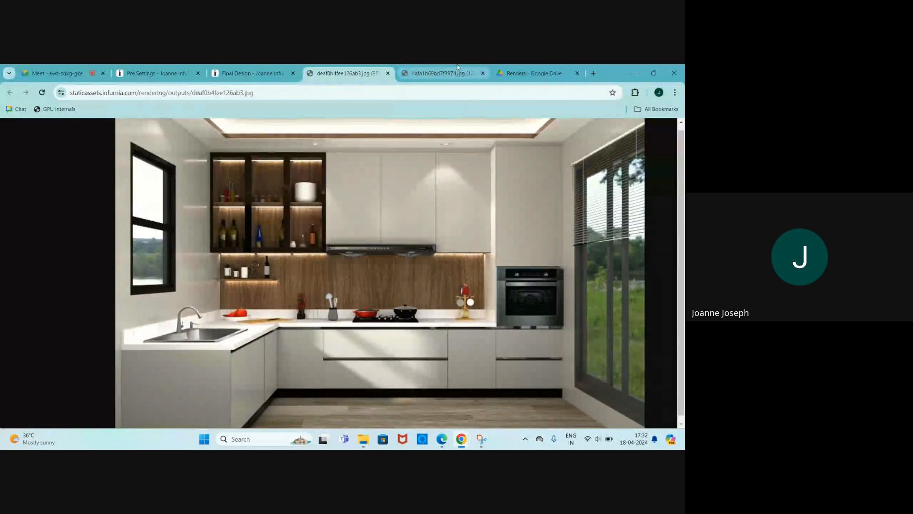
click(440, 73)
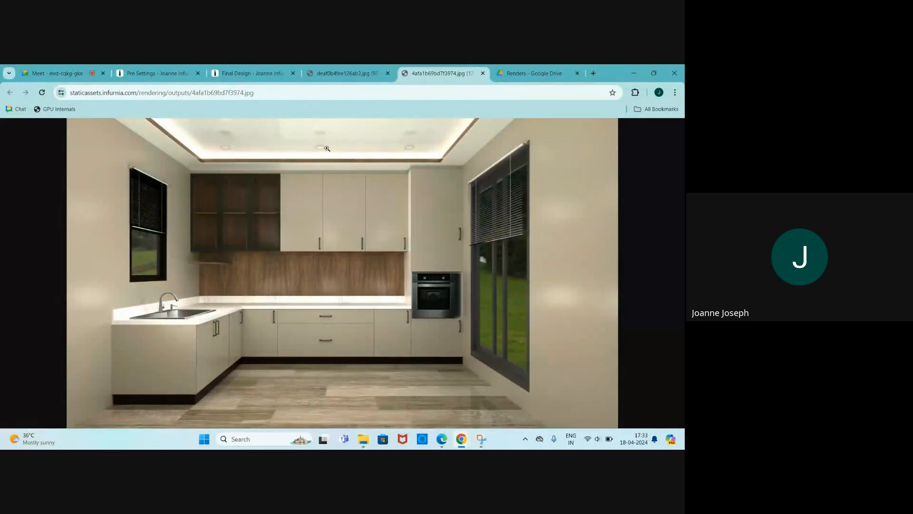
Step: Switch to the Pre Settings project and show the entire Ground Floor in the floorplan instead of only Kitchen1
click(161, 66)
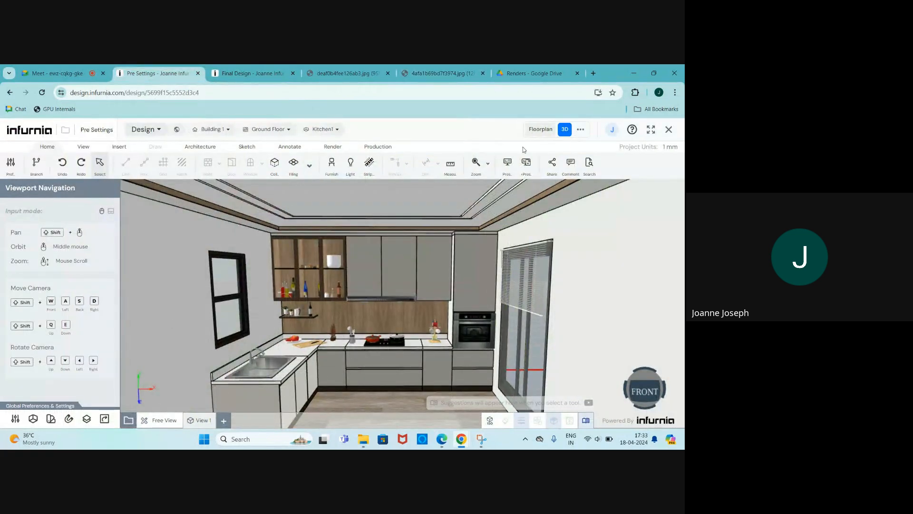
click(540, 129)
click(268, 129)
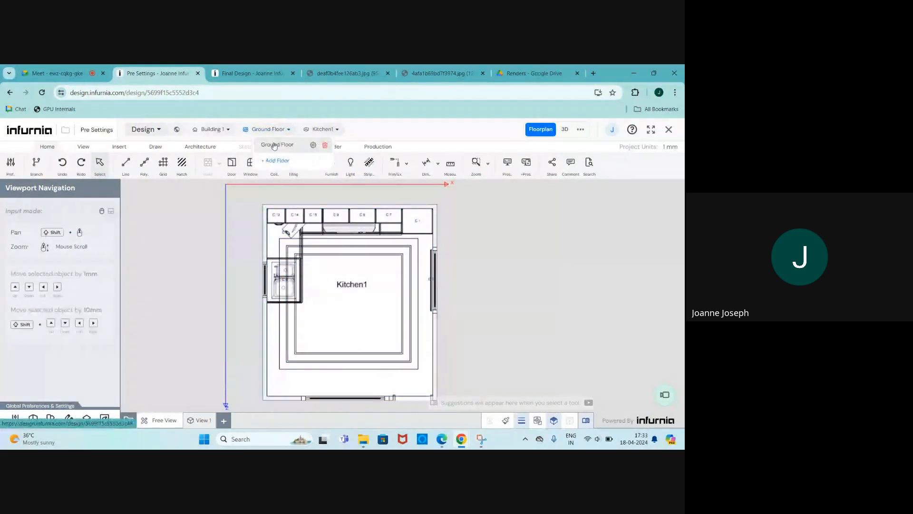
click(273, 145)
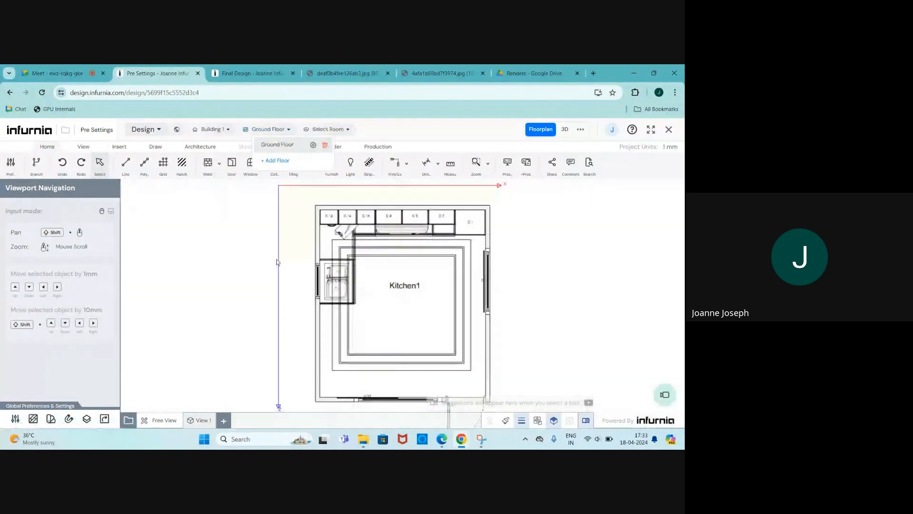
click(211, 247)
scroll(156, 219, down, 1)
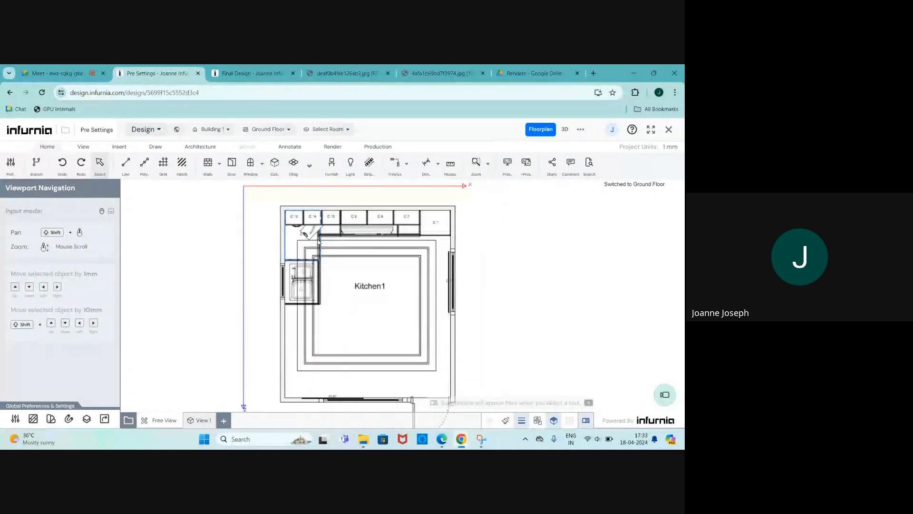
scroll(400, 219, up, 2)
scroll(400, 218, up, 1)
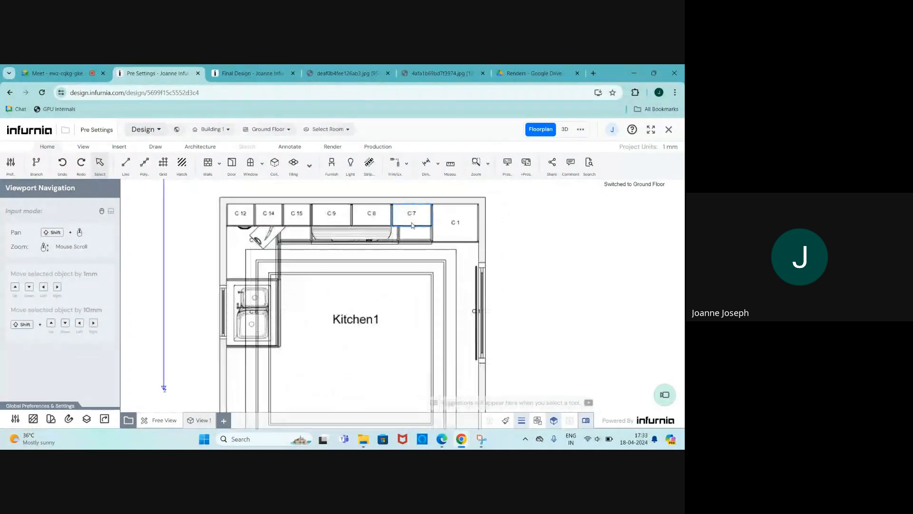
Step: Show the Ground Floor in 3D and examine the open kitchen from above
click(565, 129)
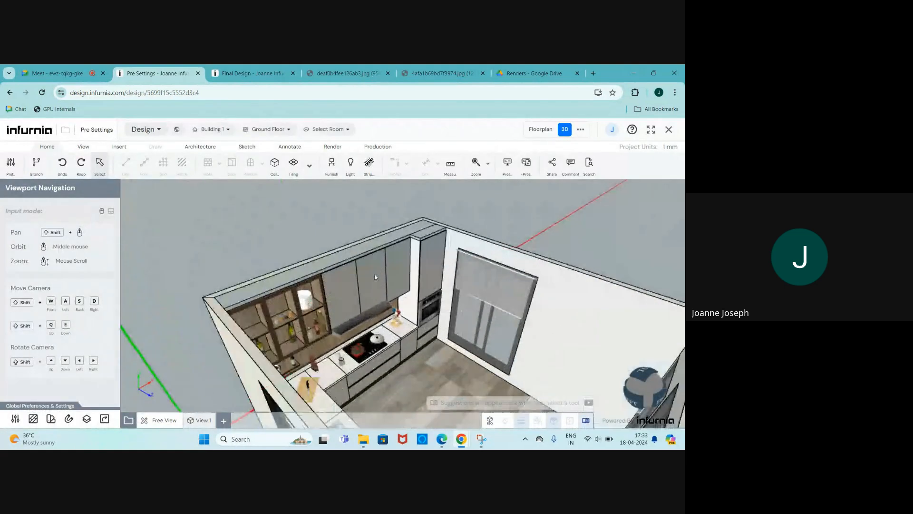
scroll(326, 294, down, 3)
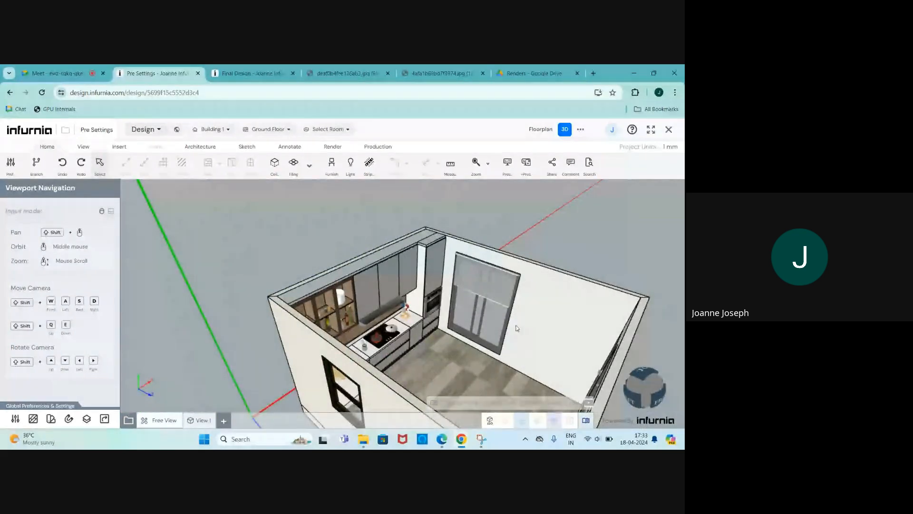
scroll(514, 333, down, 2)
middle_drag(539, 346, 629, 354)
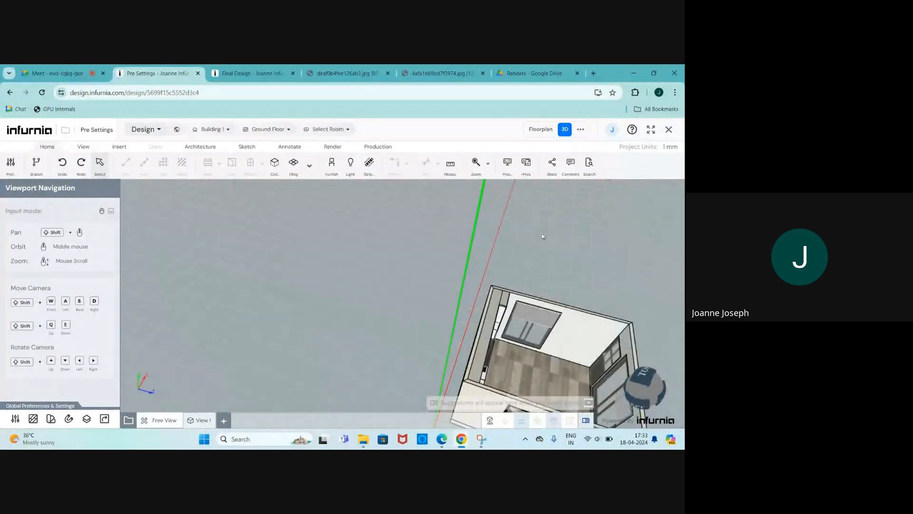
scroll(511, 340, up, 3)
middle_drag(509, 352, 317, 269)
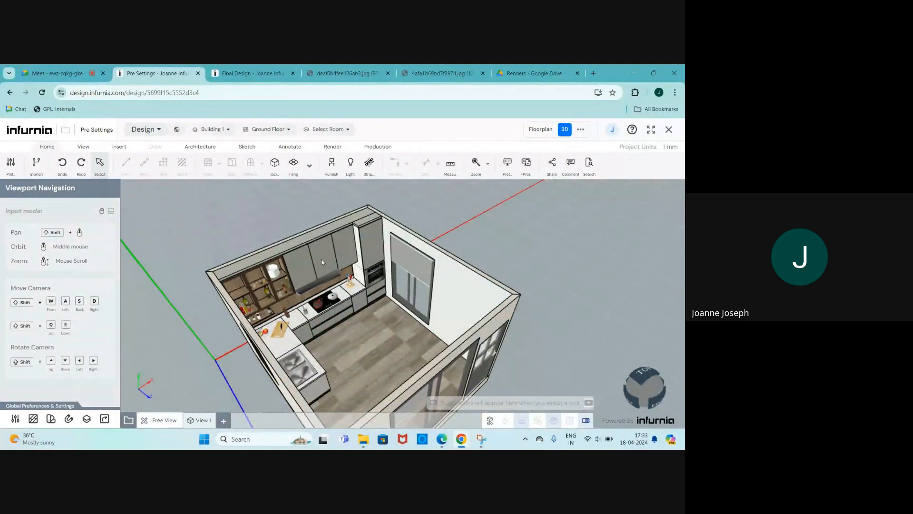
Step: Switch the kitchen from the 3D view to its floor plan, ready for drawing
click(532, 133)
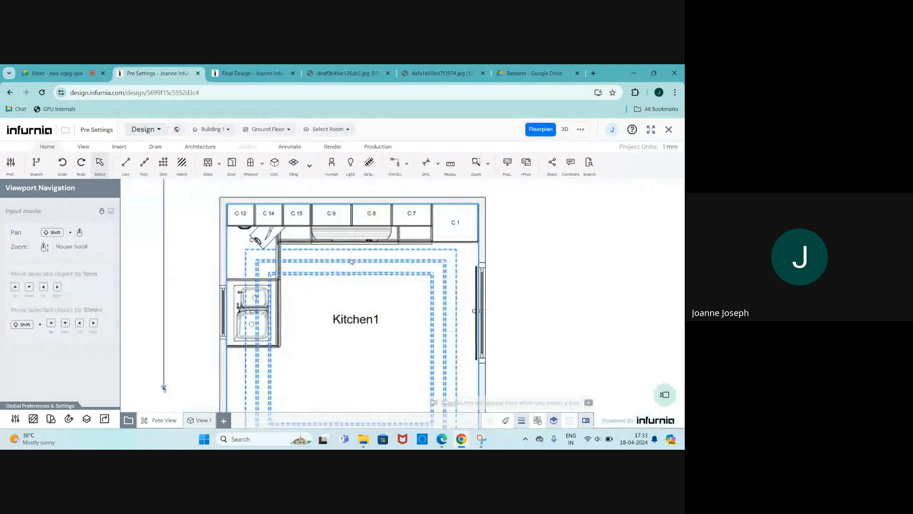
click(155, 147)
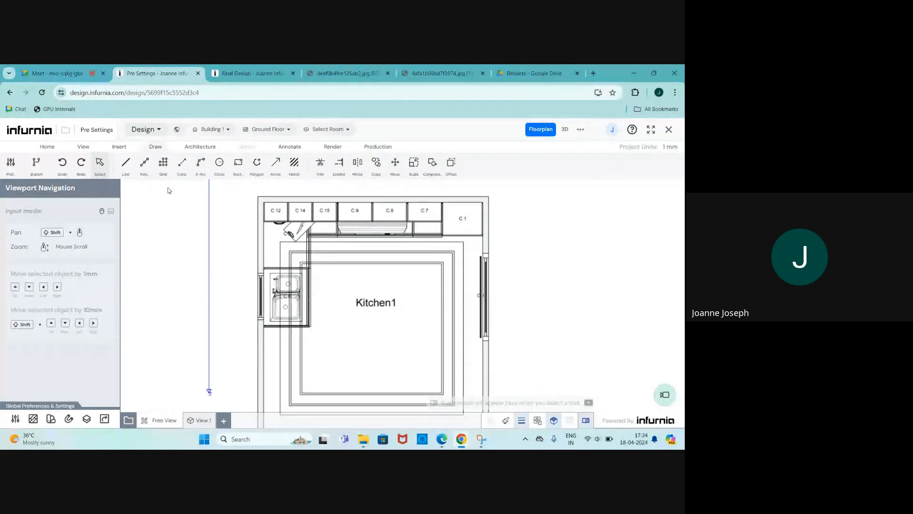
click(359, 283)
scroll(316, 224, down, 1)
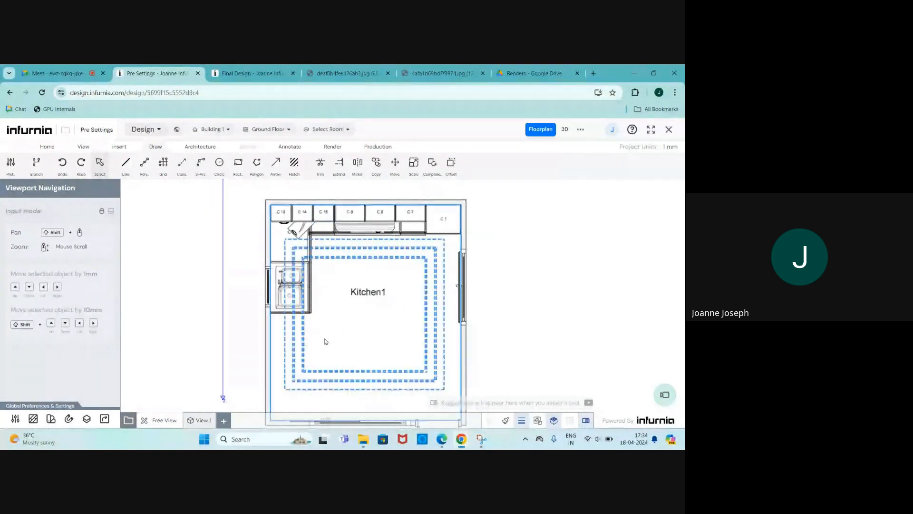
click(473, 258)
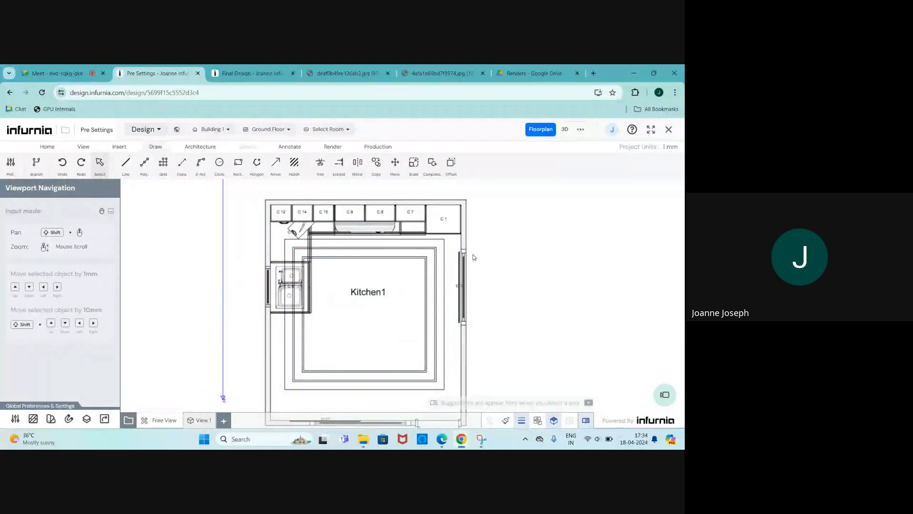
Step: Draw a horizontal construction line along the front edge of the cabinet row C 12 to C 7
click(184, 169)
scroll(321, 221, up, 3)
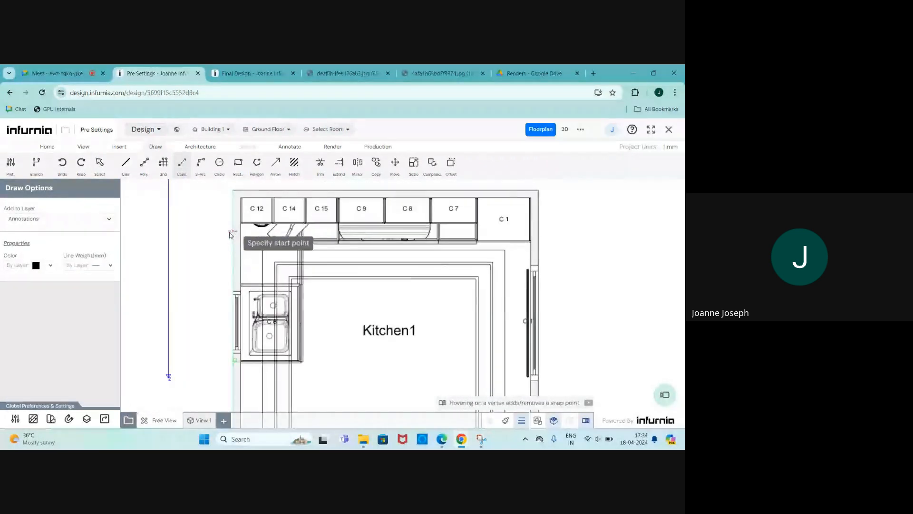
scroll(229, 234, up, 5)
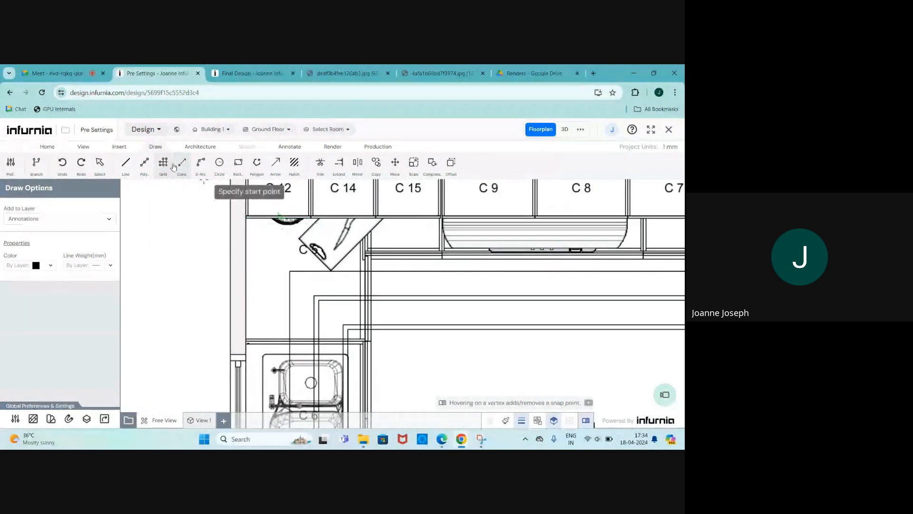
scroll(258, 219, up, 2)
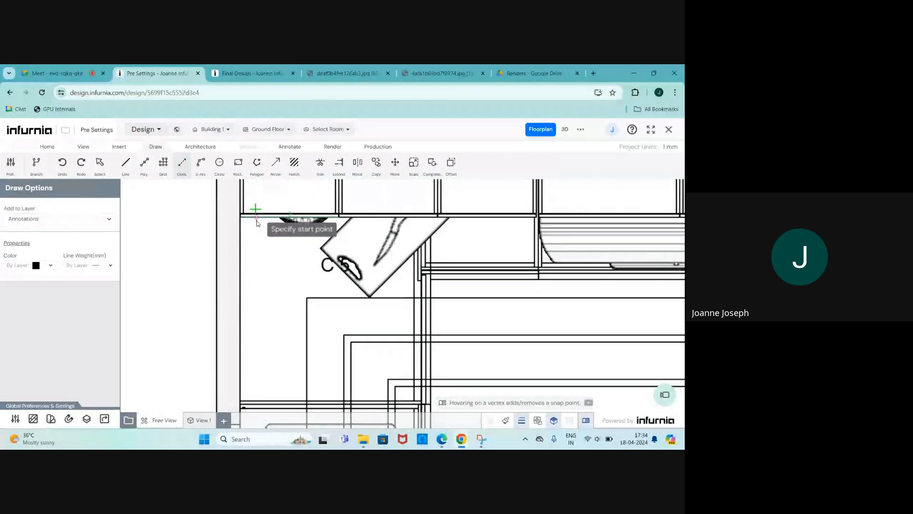
scroll(241, 246, down, 10)
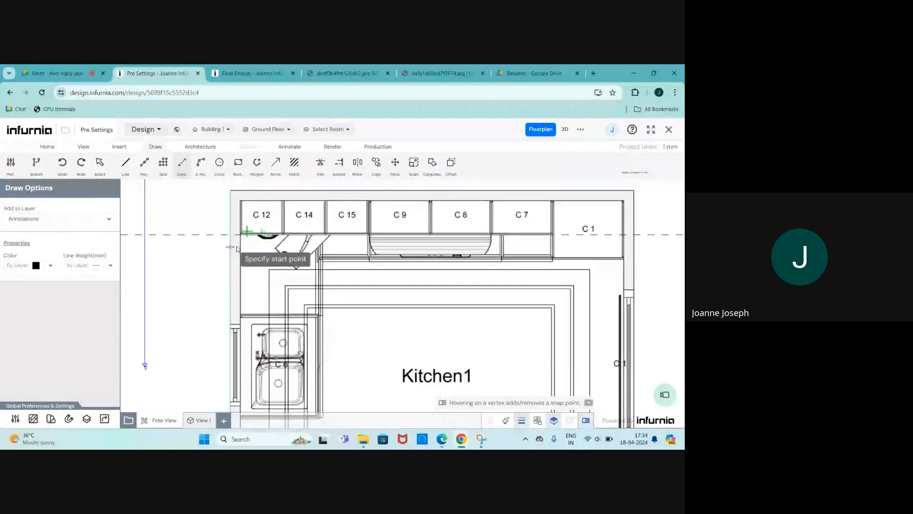
scroll(351, 201, up, 4)
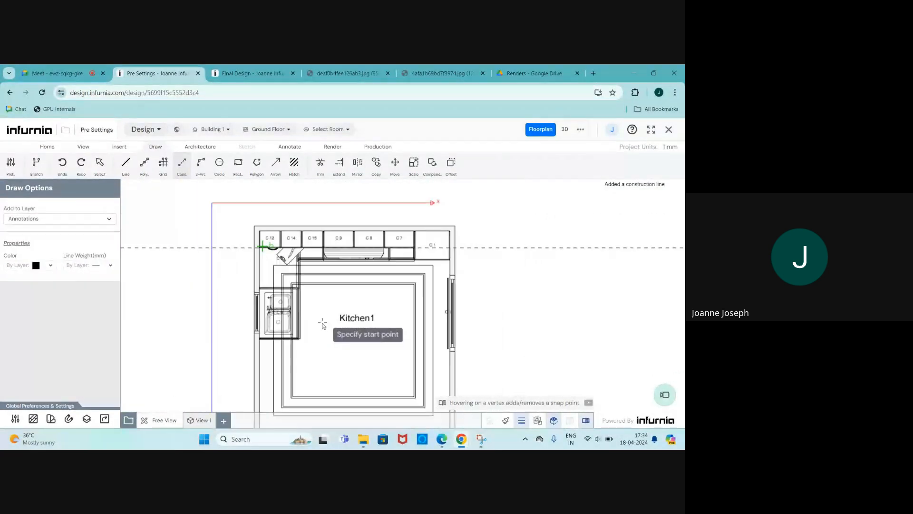
Step: Draw a vertical construction line along the inner face of the sink-side wall, starting at its lower corner
scroll(326, 266, up, 4)
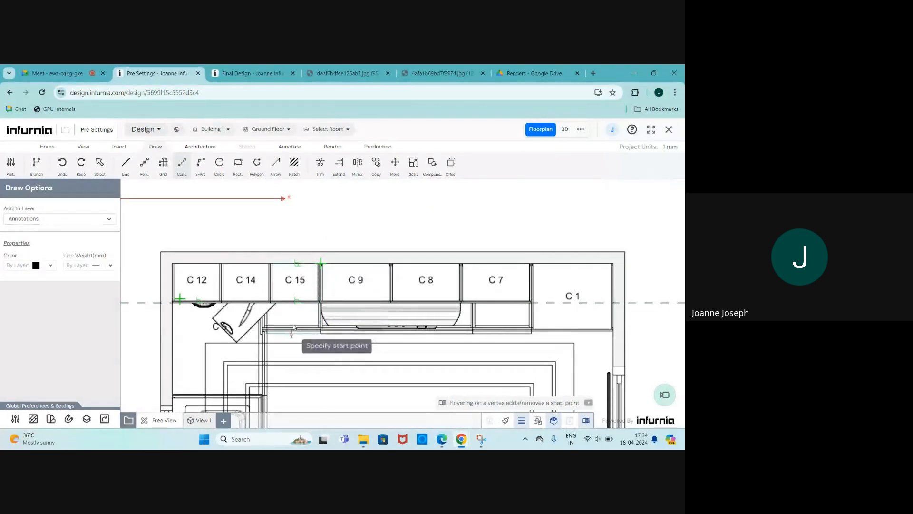
scroll(326, 238, down, 4)
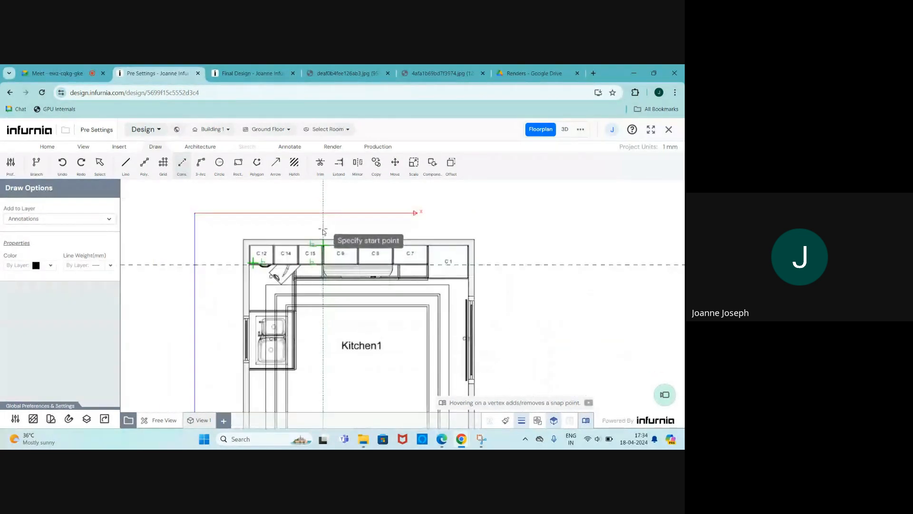
scroll(313, 375, up, 5)
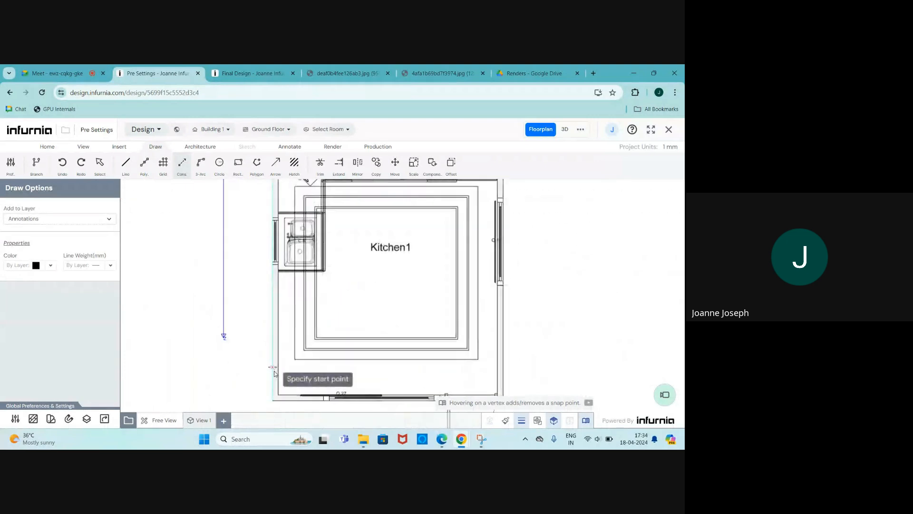
click(279, 396)
click(279, 342)
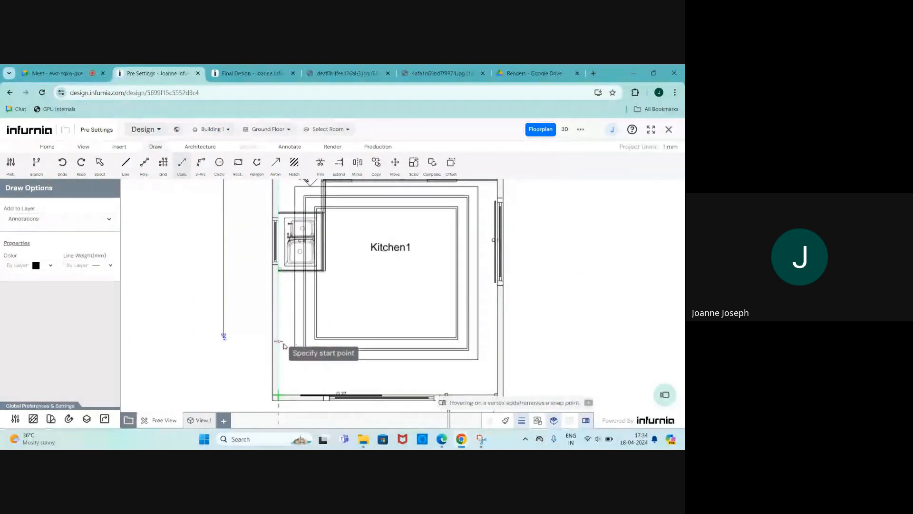
key(Escape)
Step: Copy the horizontal construction line four times down the kitchen using Multiply(Straight) Fixed Distance with 1000 mm spacing
scroll(295, 349, down, 3)
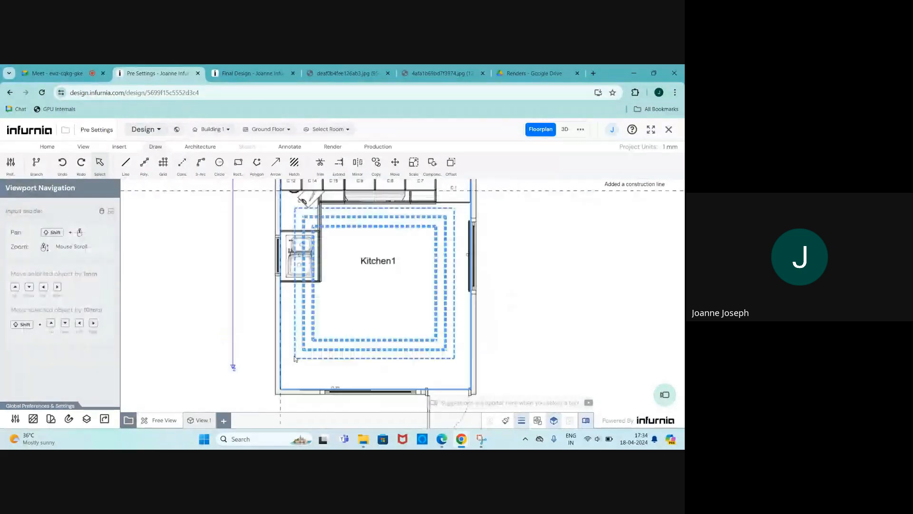
scroll(307, 250, up, 3)
scroll(237, 248, down, 1)
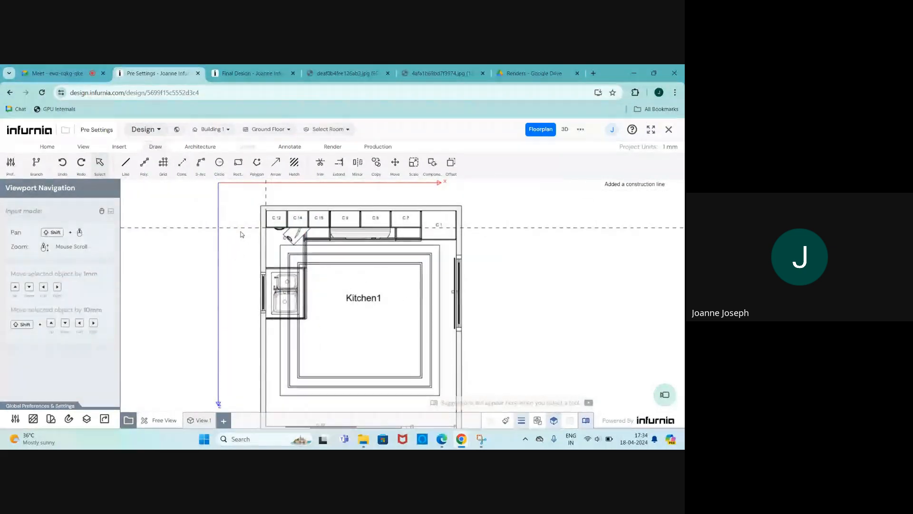
click(239, 231)
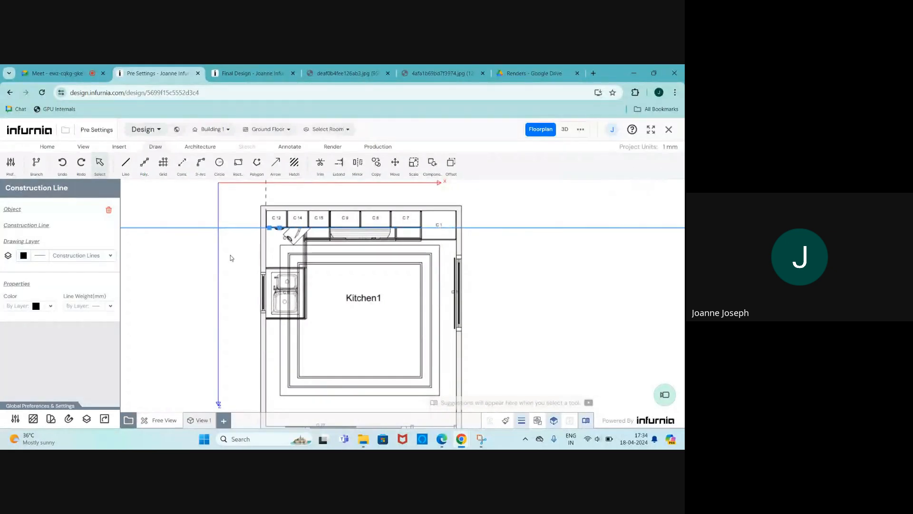
click(200, 147)
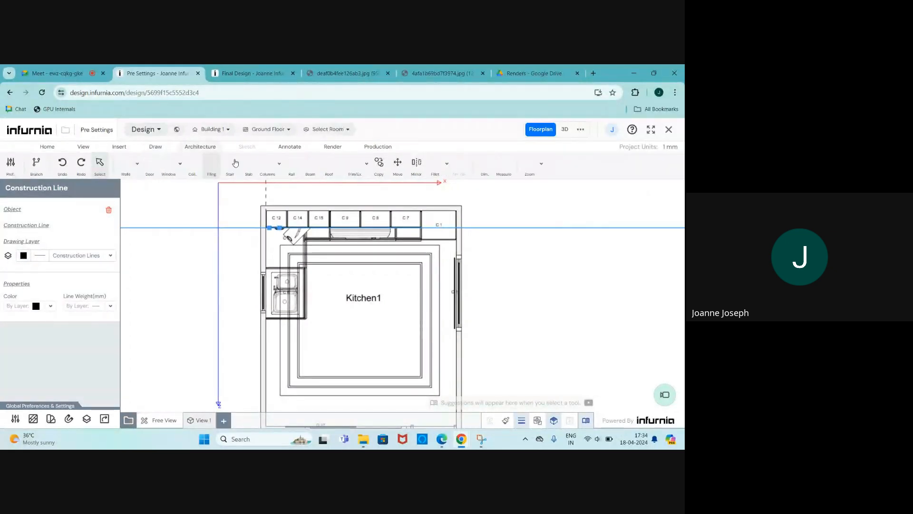
click(379, 164)
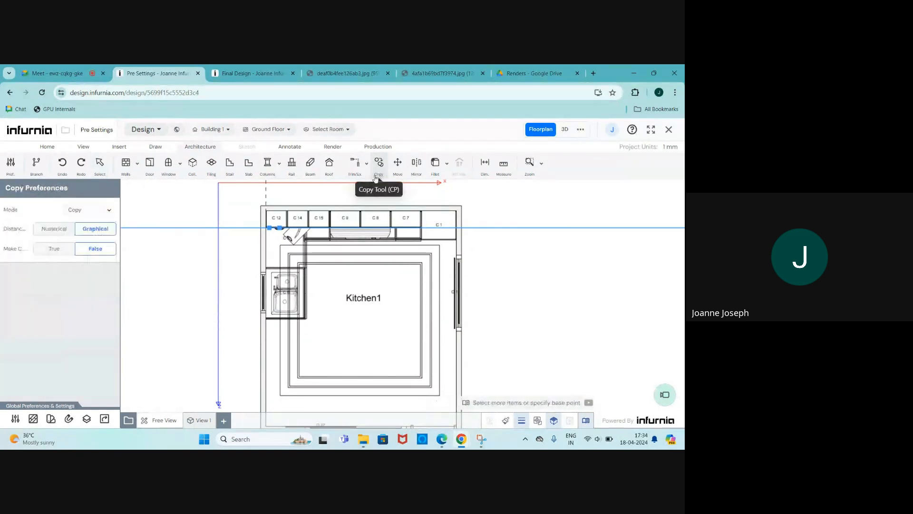
click(88, 214)
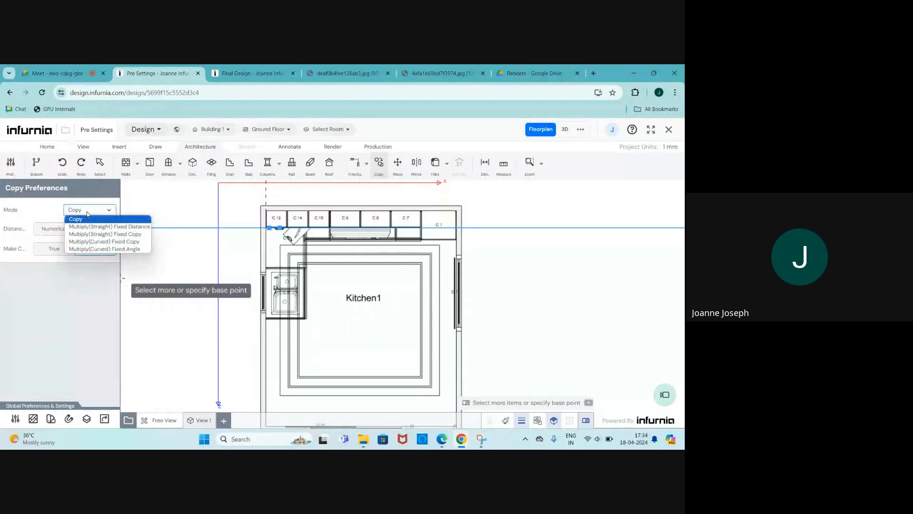
click(112, 227)
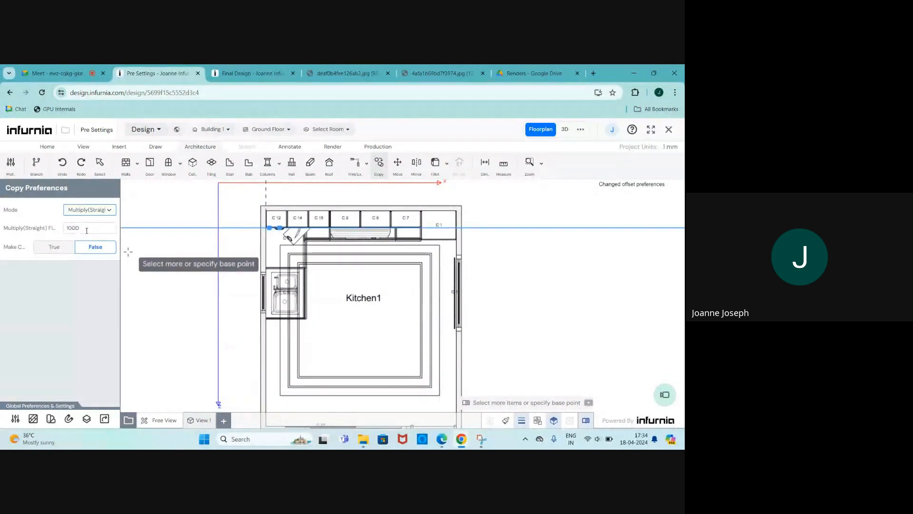
scroll(274, 206, down, 2)
scroll(225, 314, up, 1)
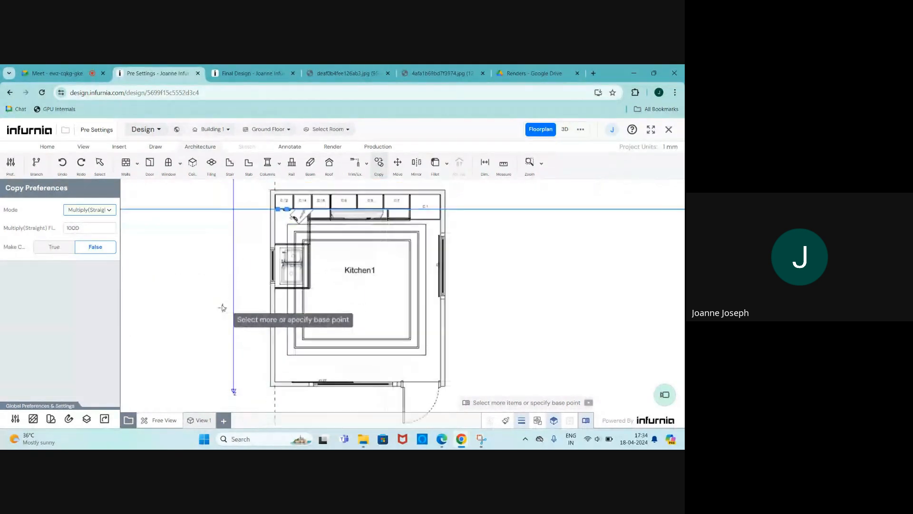
click(252, 209)
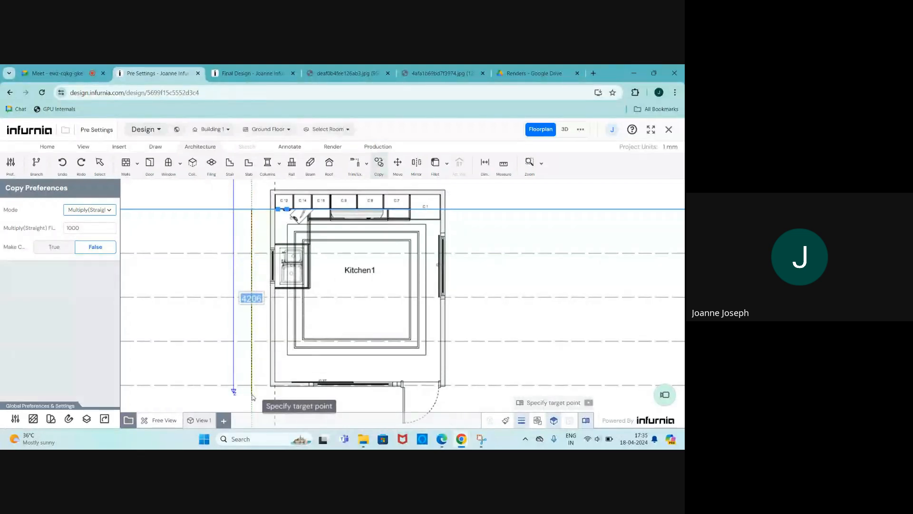
click(252, 395)
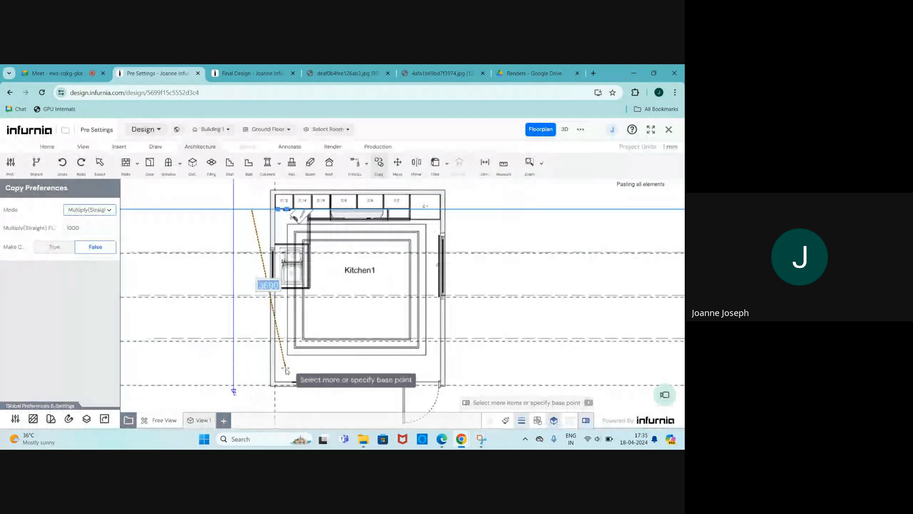
key(Escape)
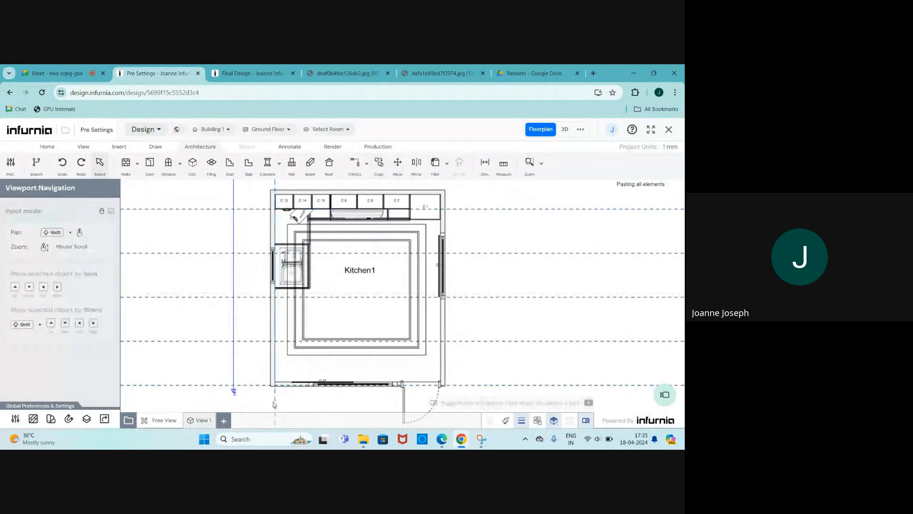
Step: Copy the vertical construction line four times across the kitchen using Multiply(Straight) Fixed Distance with 1000 mm spacing
click(275, 404)
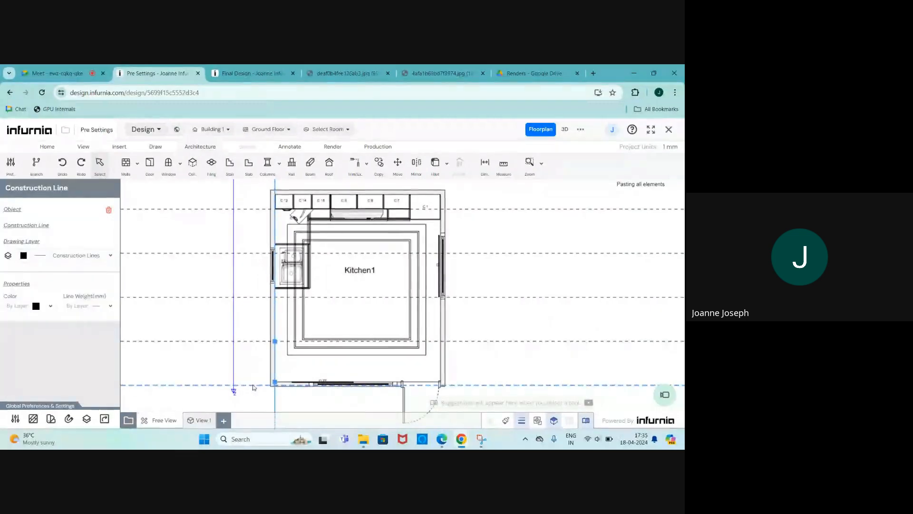
click(379, 162)
click(75, 211)
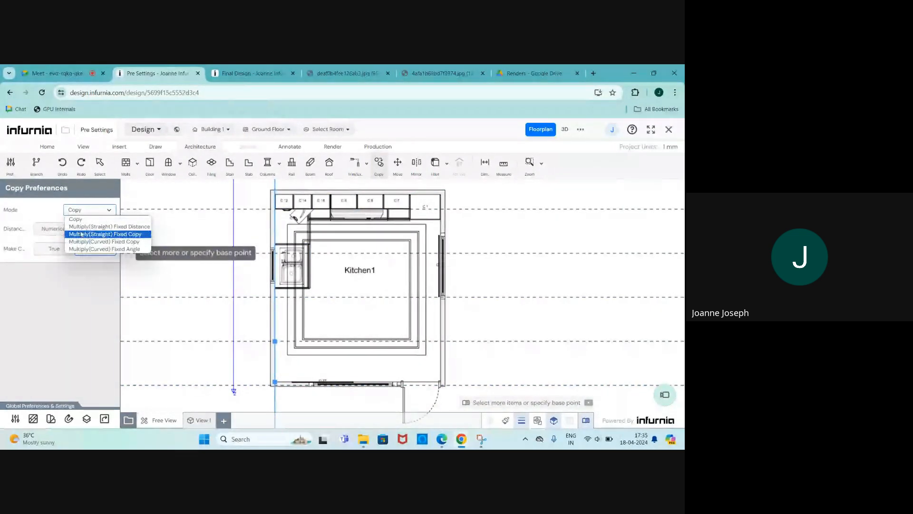
click(85, 234)
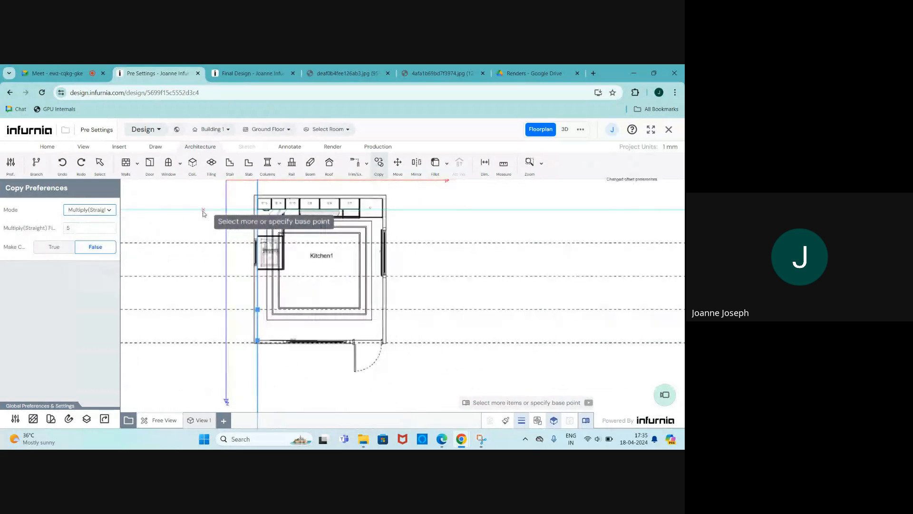
click(97, 213)
click(102, 234)
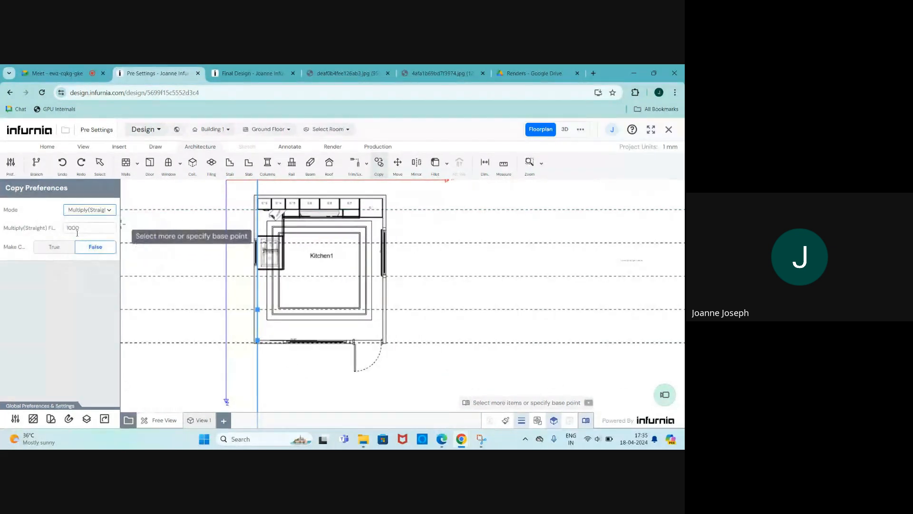
click(257, 380)
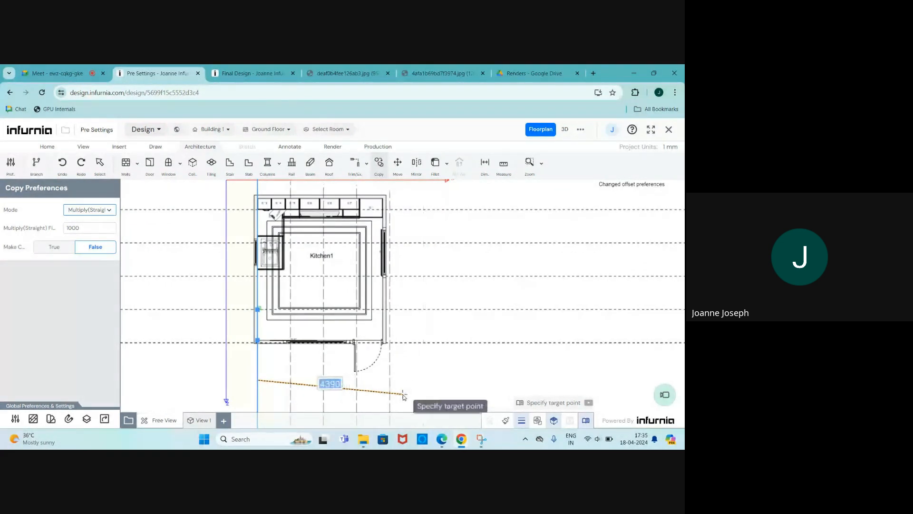
click(403, 395)
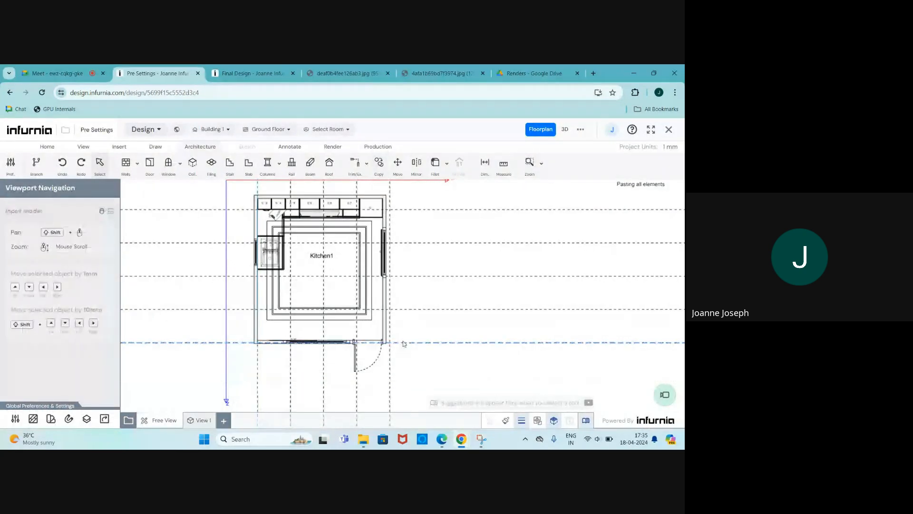
Step: Turn off the reflected ceiling plan so the kitchen is shown as a normal floor plan
scroll(364, 243, up, 2)
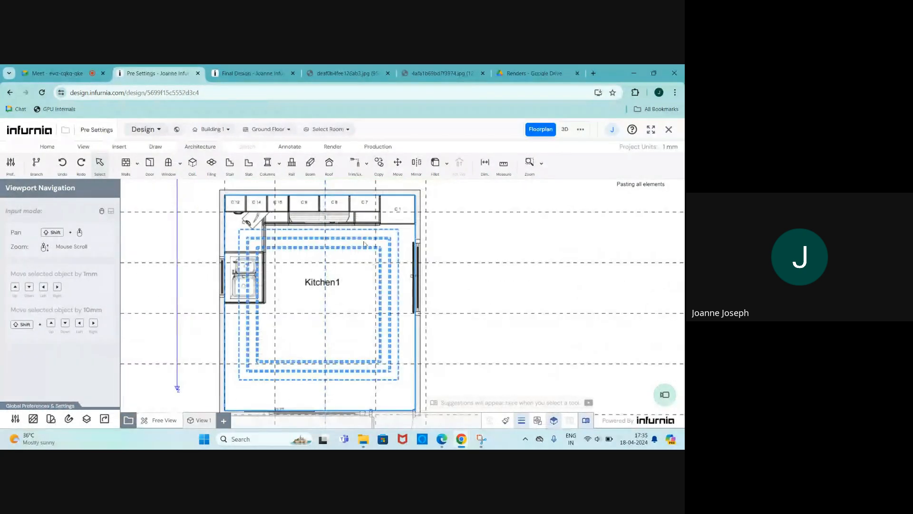
scroll(336, 236, up, 1)
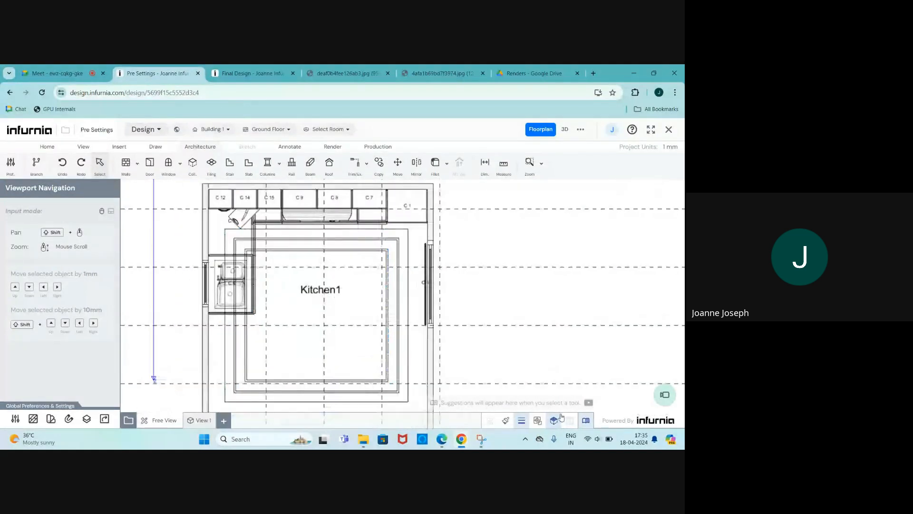
click(558, 421)
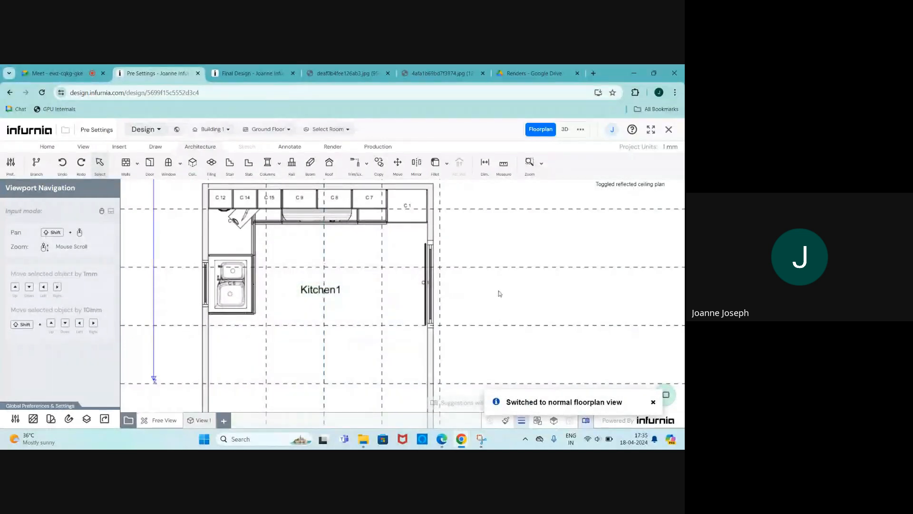
scroll(303, 222, up, 3)
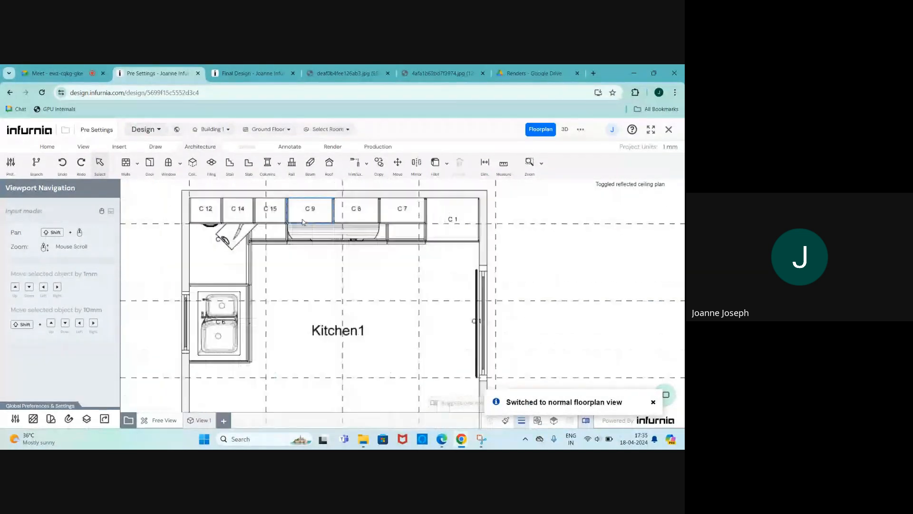
scroll(299, 266, down, 2)
scroll(298, 295, up, 3)
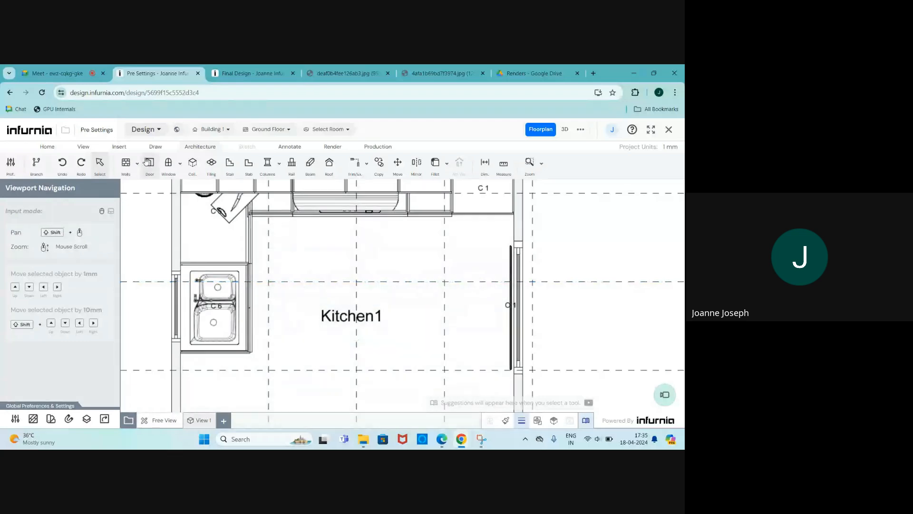
Step: Insert Ceiling Light 3 at the construction-line intersection beside the sink in the kitchen floor plan
click(119, 147)
click(126, 165)
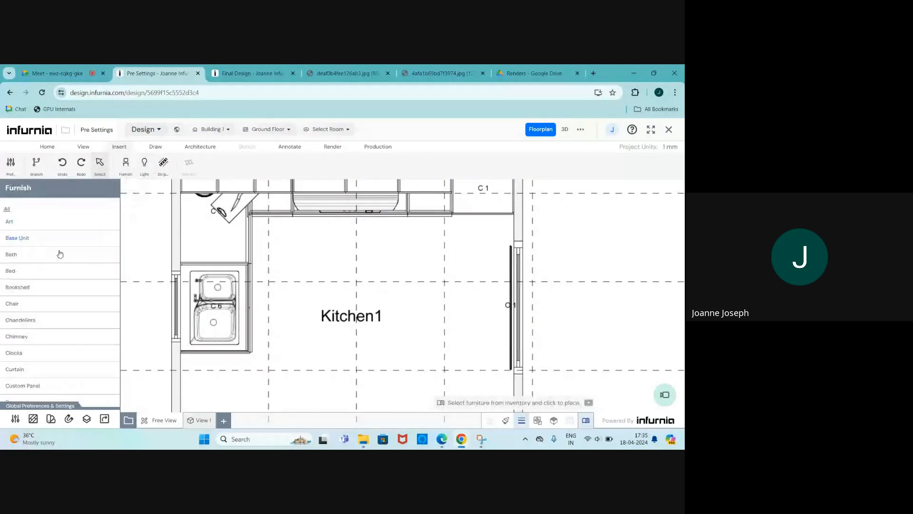
click(145, 163)
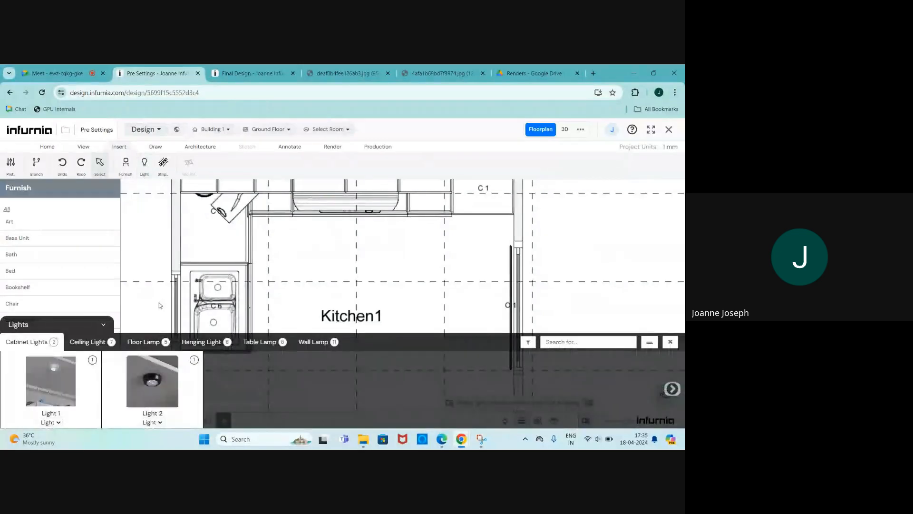
click(88, 342)
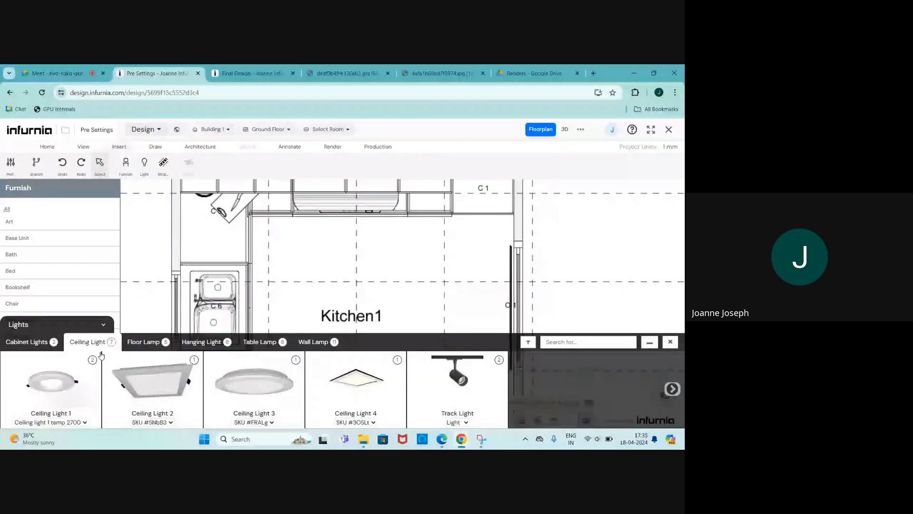
click(253, 392)
scroll(267, 271, up, 5)
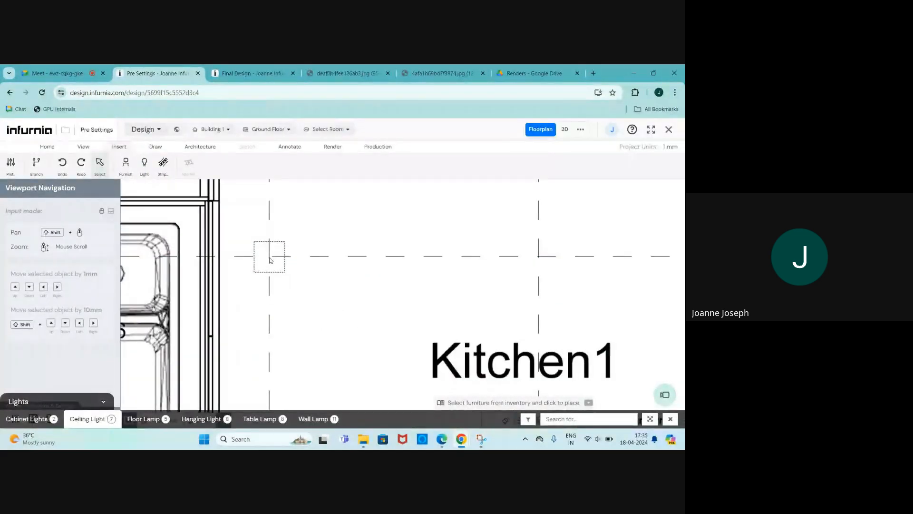
click(270, 260)
scroll(280, 261, down, 2)
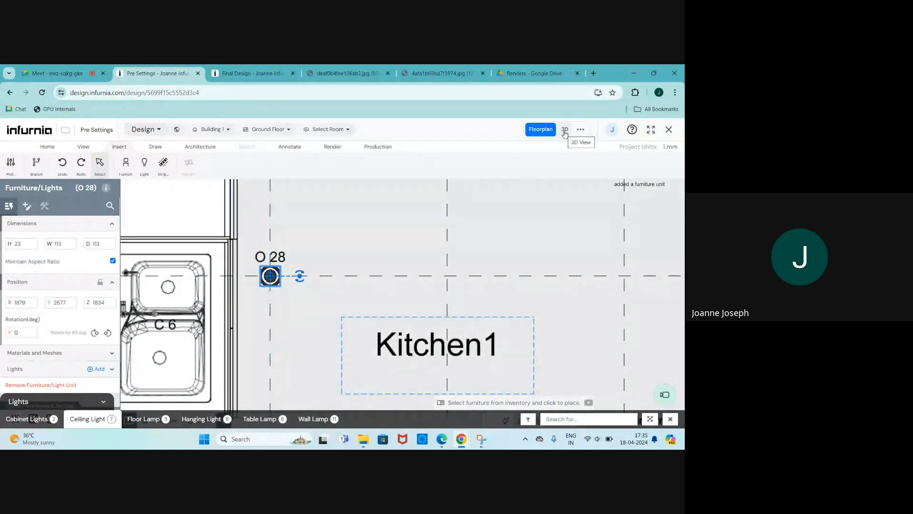
scroll(312, 266, down, 2)
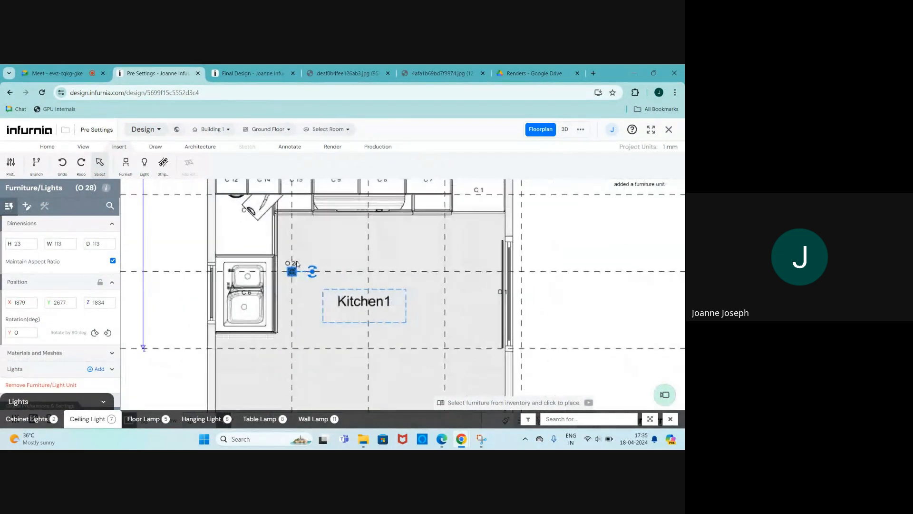
scroll(313, 266, up, 2)
Step: Switch to 3D, enter the Kitchen1 room and bring the ceiling light above the wall cabinets into view
click(565, 129)
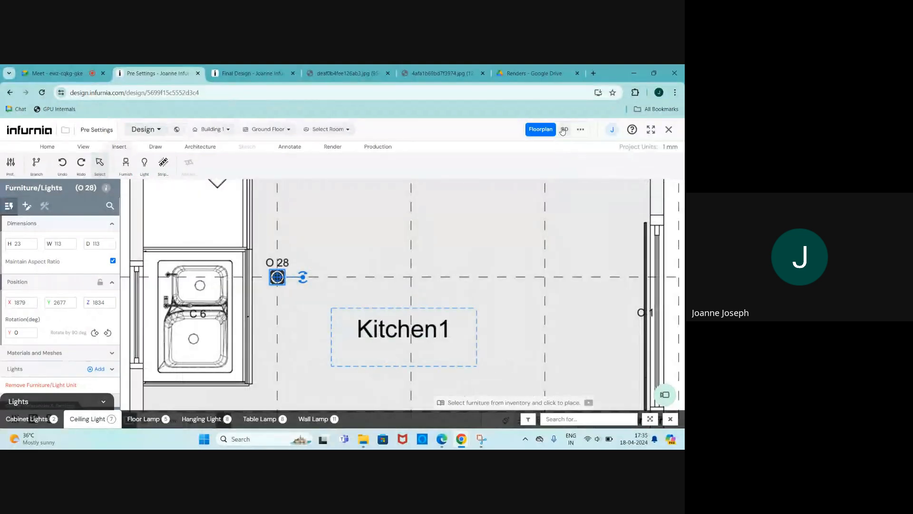
scroll(261, 313, up, 3)
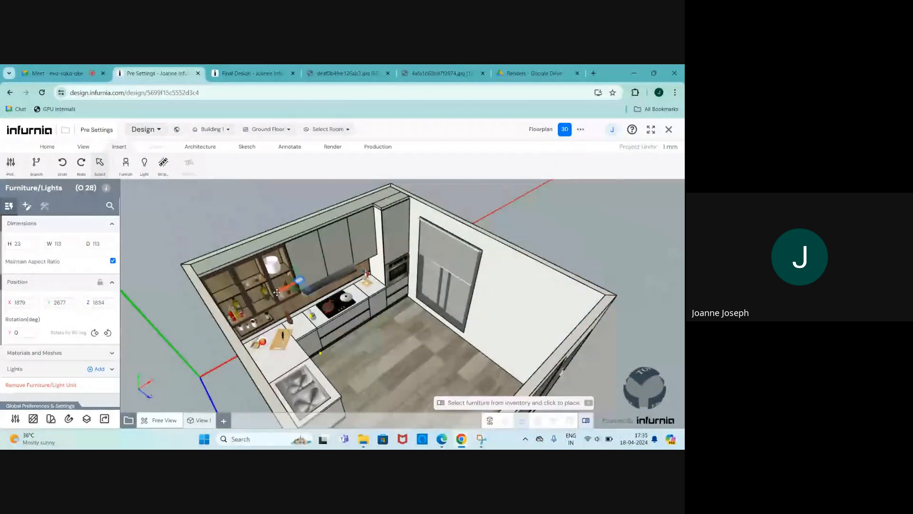
click(316, 131)
click(328, 145)
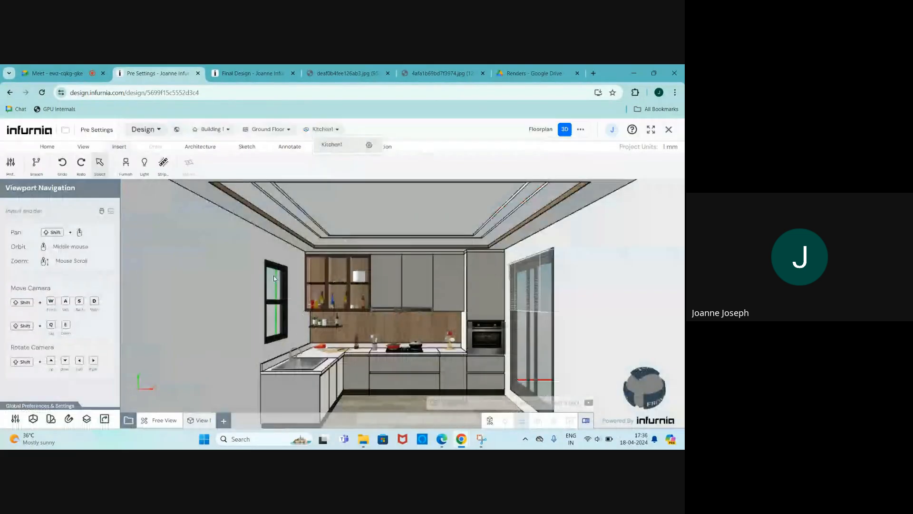
scroll(340, 254, up, 3)
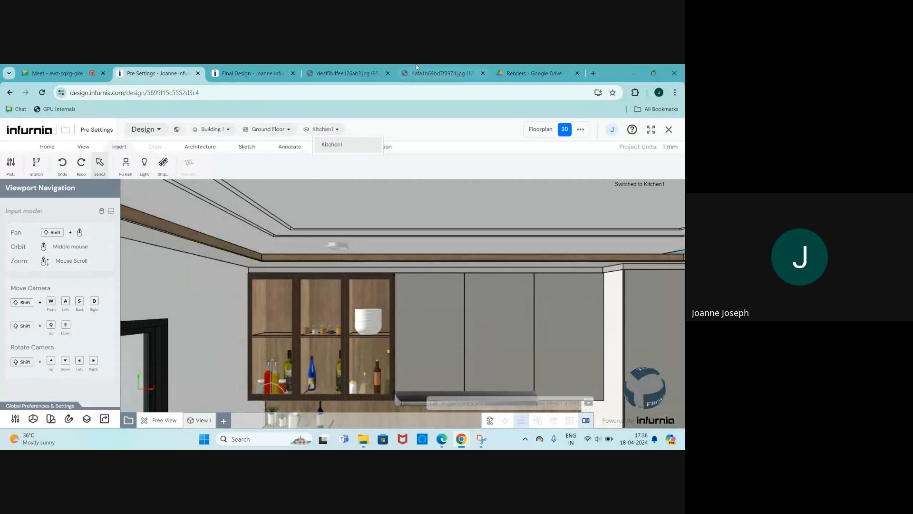
Step: Check the ceiling light arrangement in the finished kitchen render, and return to the Pre Settings design
click(442, 72)
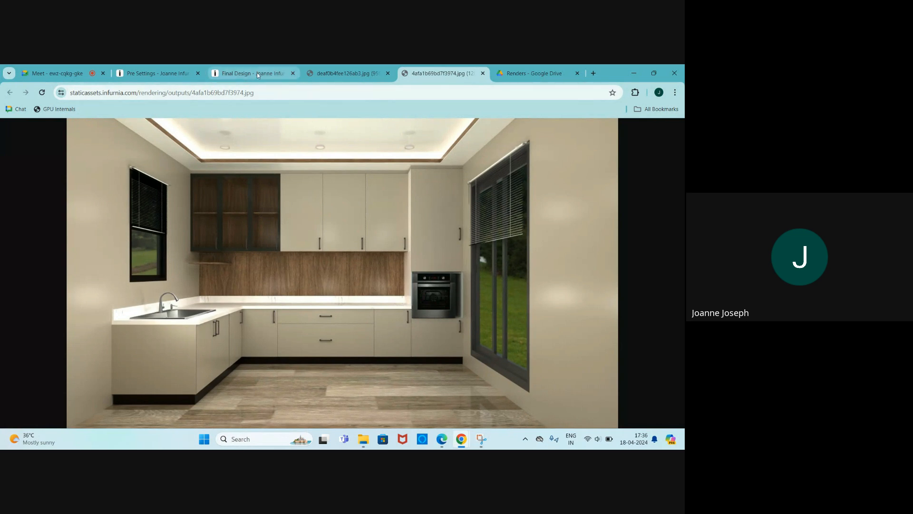
mouse_move(247, 73)
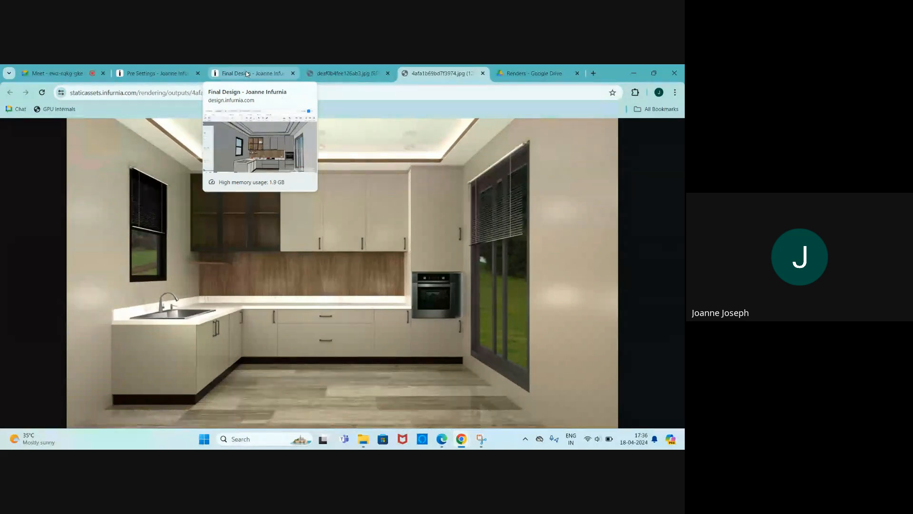
click(157, 73)
Step: Check the false ceiling's elevation and set the ceiling light's Y position to 2830
click(349, 216)
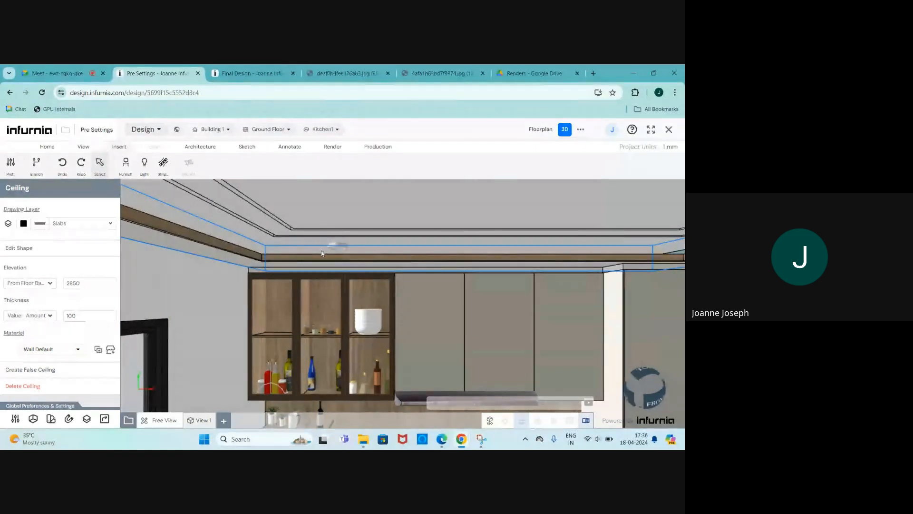
click(339, 247)
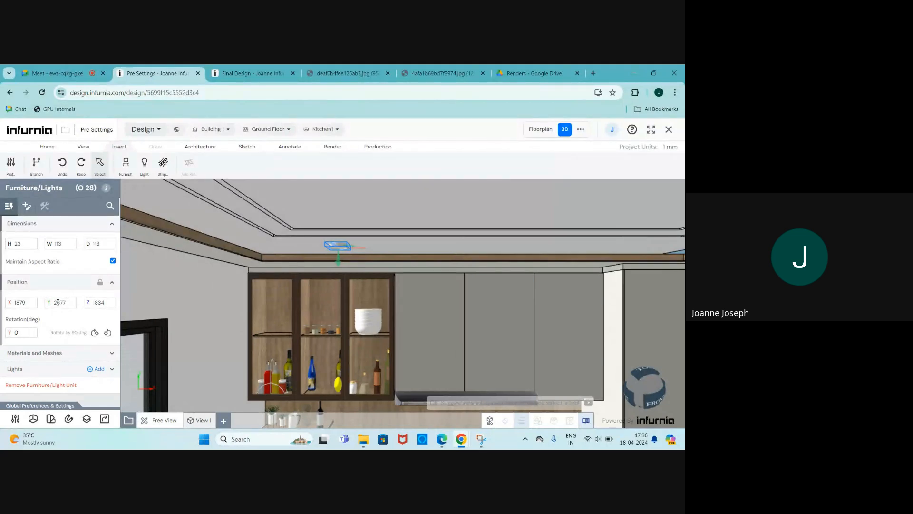
drag(54, 303, 69, 302)
text(2830)
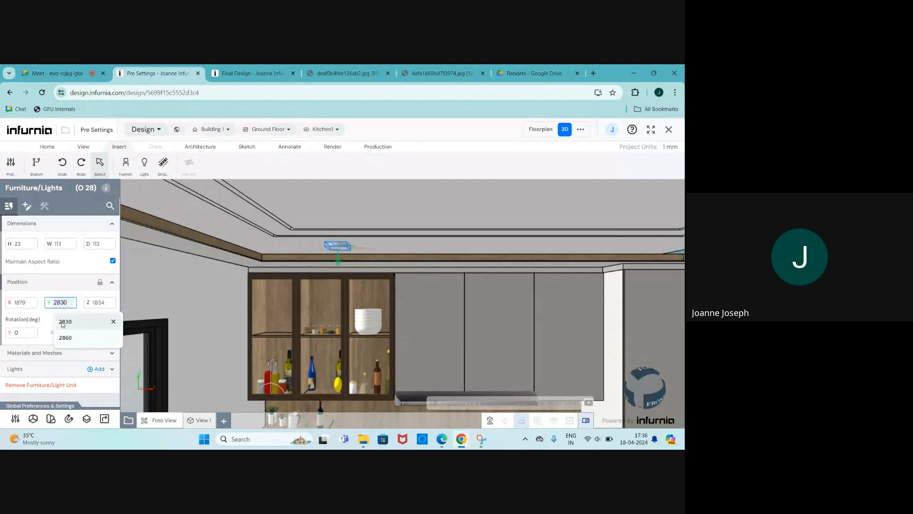
click(64, 322)
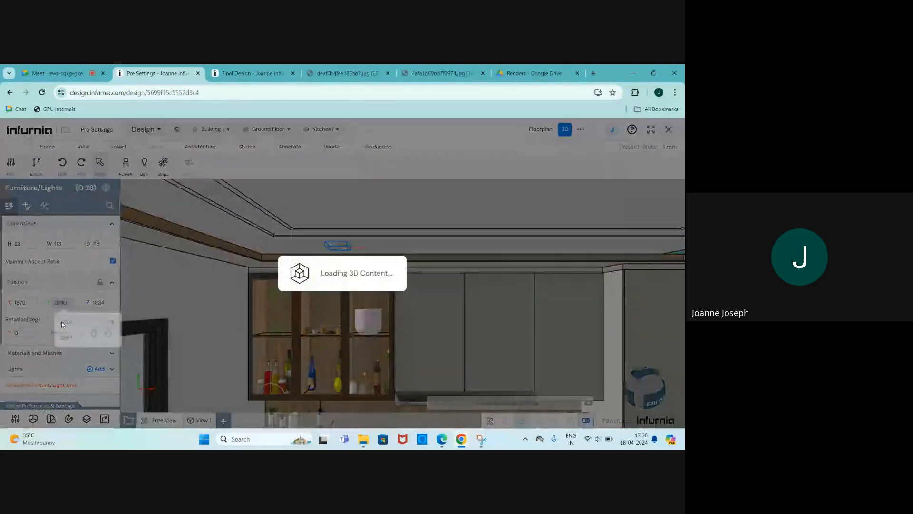
Step: Inspect the ceiling light's height and Y position against the false ceiling from several views
middle_drag(332, 236, 332, 232)
click(332, 232)
scroll(295, 266, down, 3)
scroll(295, 266, down, 2)
scroll(315, 236, up, 5)
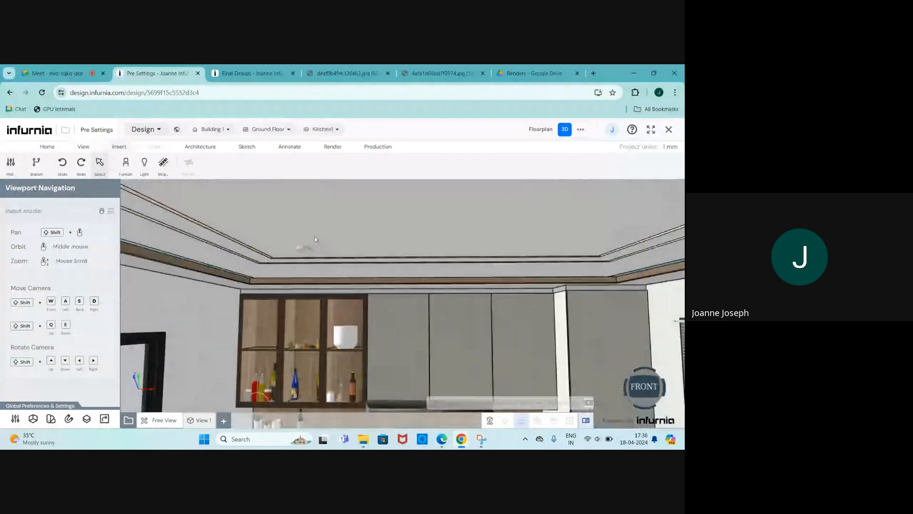
click(303, 251)
scroll(294, 238, down, 2)
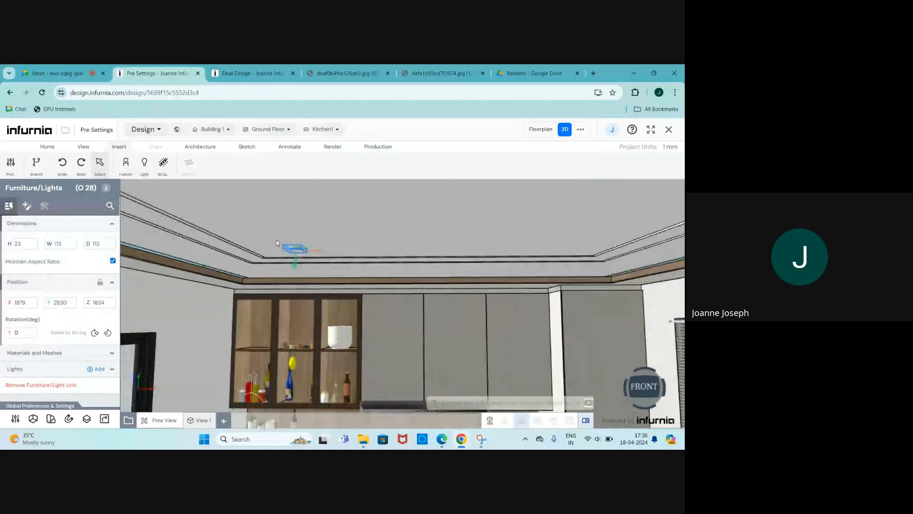
click(280, 232)
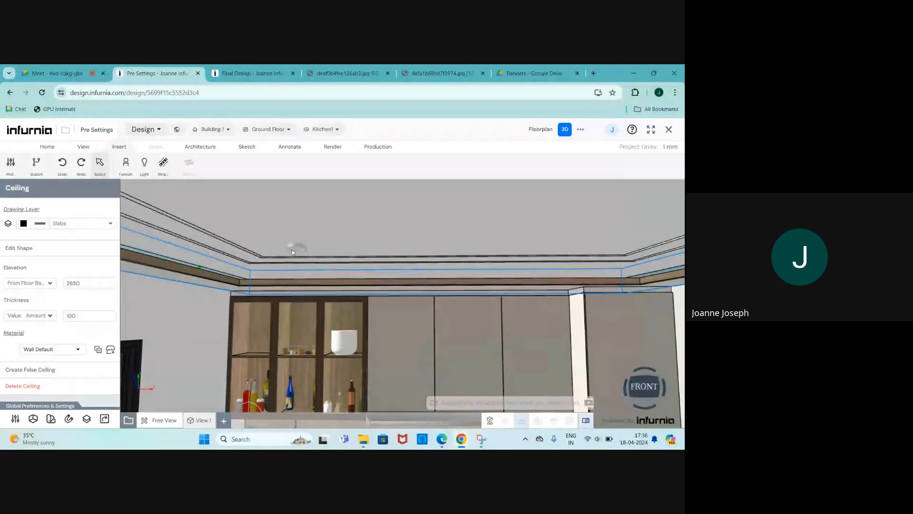
click(295, 248)
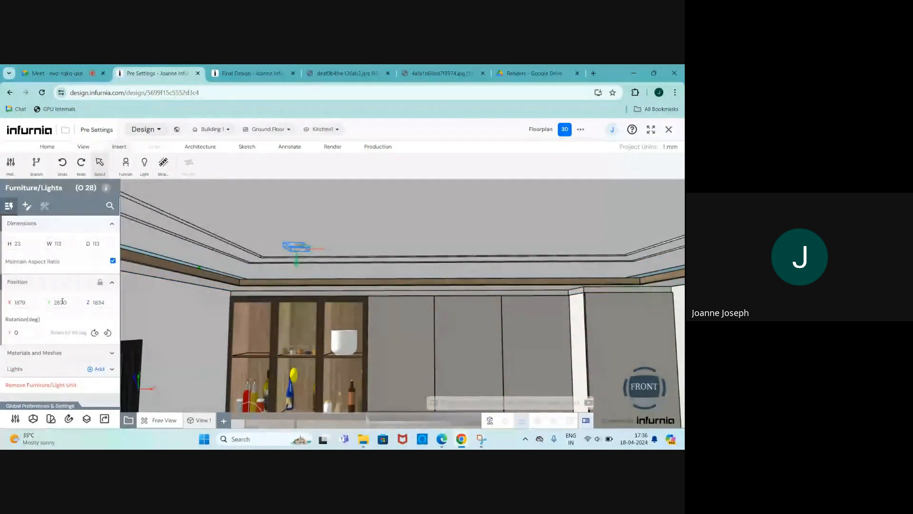
click(63, 302)
click(221, 303)
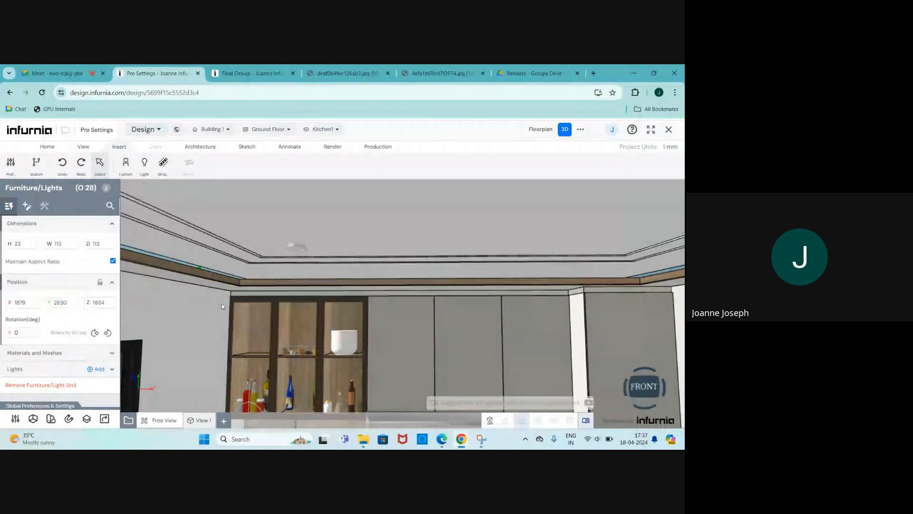
click(293, 249)
click(294, 249)
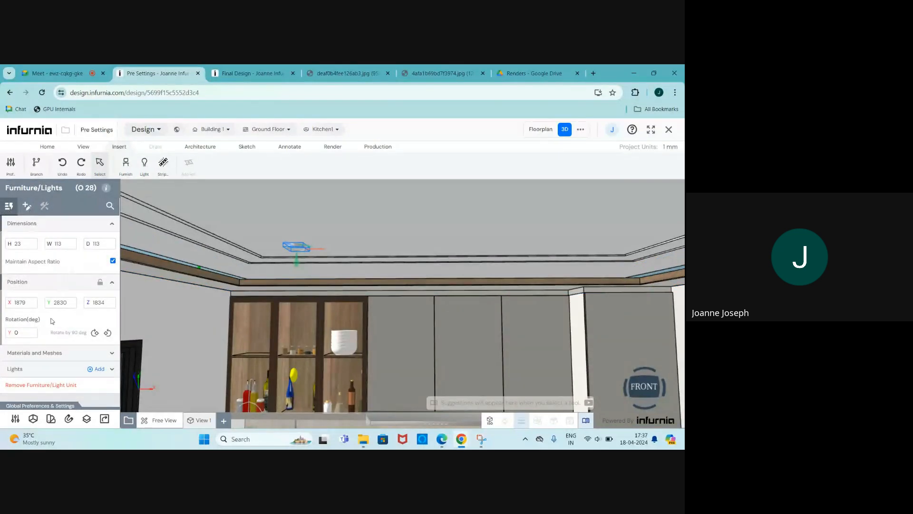
Step: Examine the ceiling light's built-in light source settings, including light type, intensity and colour
click(27, 206)
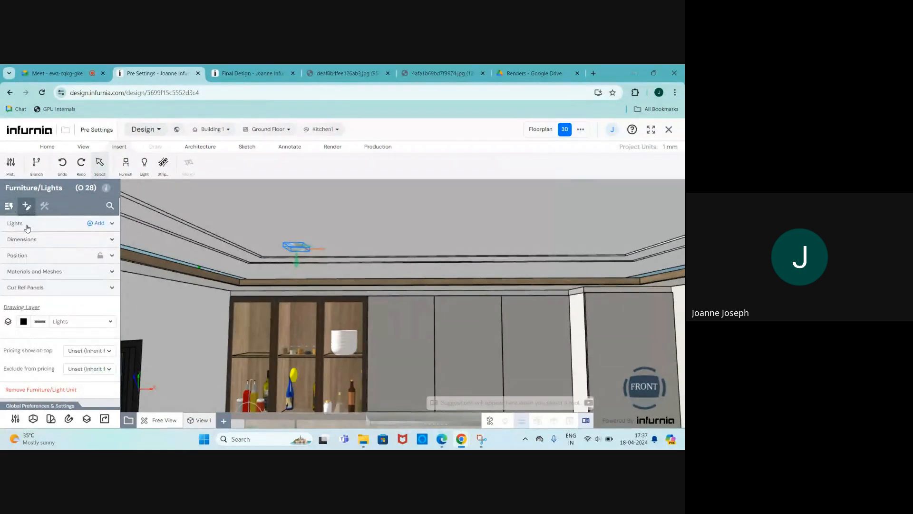
click(26, 225)
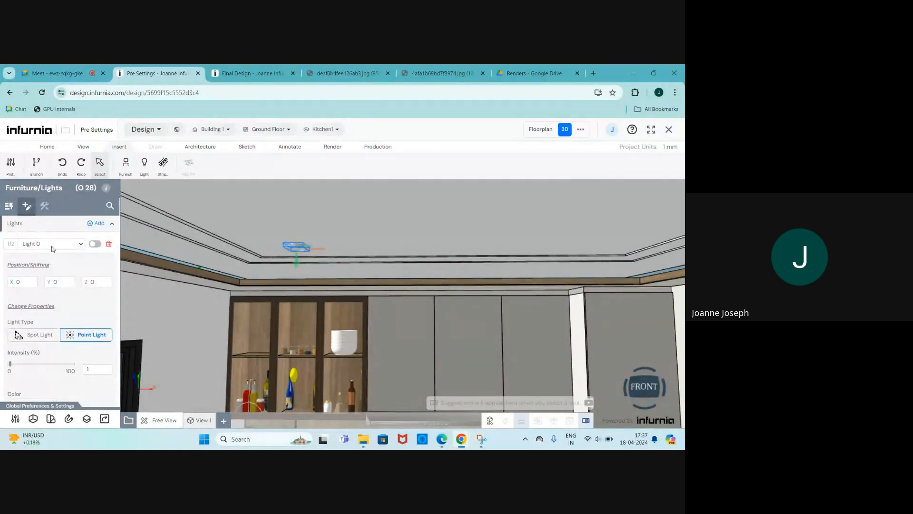
scroll(52, 248, down, 2)
scroll(53, 309, up, 2)
scroll(57, 256, down, 2)
scroll(301, 228, down, 4)
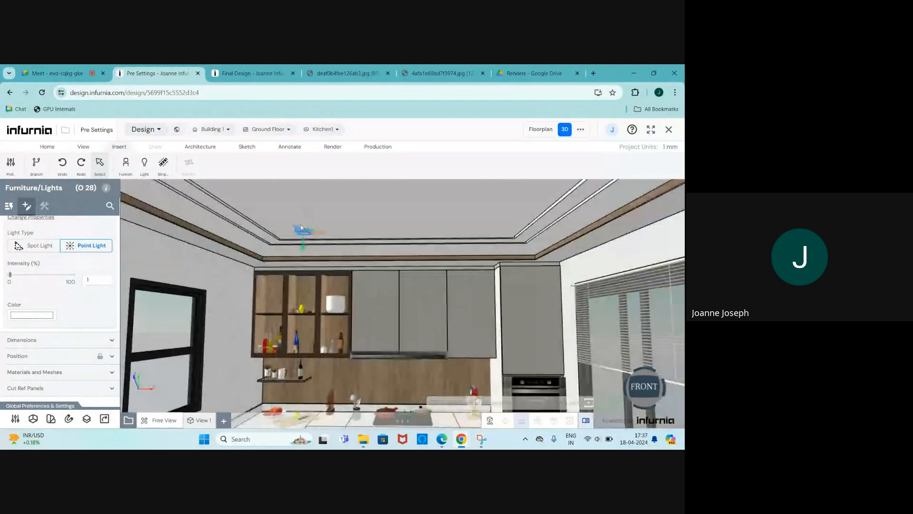
scroll(300, 228, down, 3)
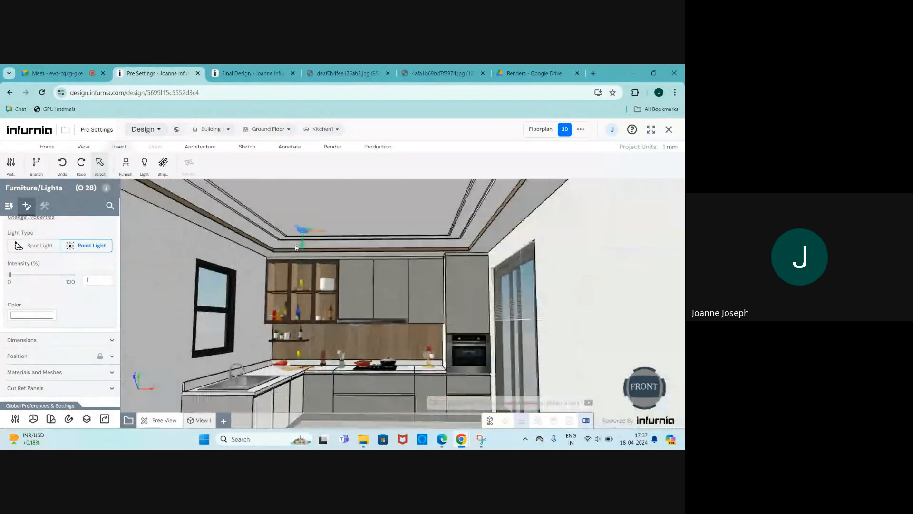
click(33, 316)
click(33, 316)
click(33, 316)
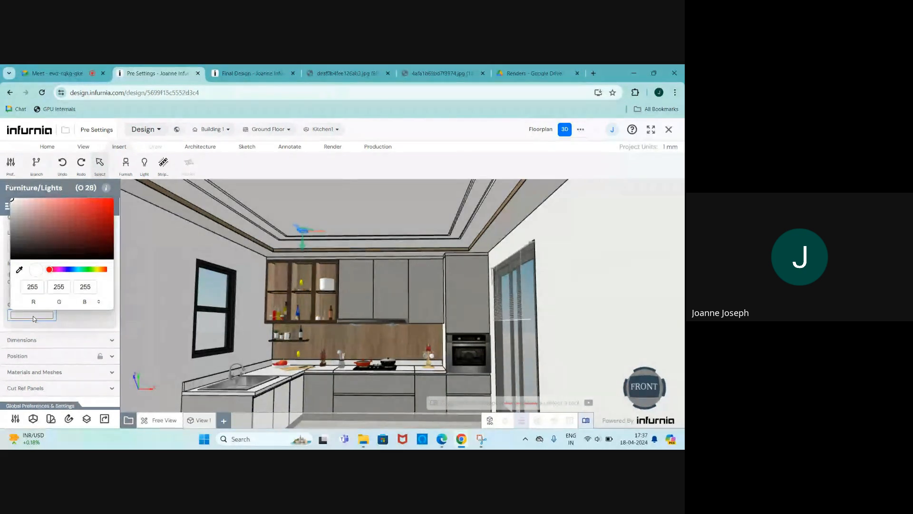
click(87, 322)
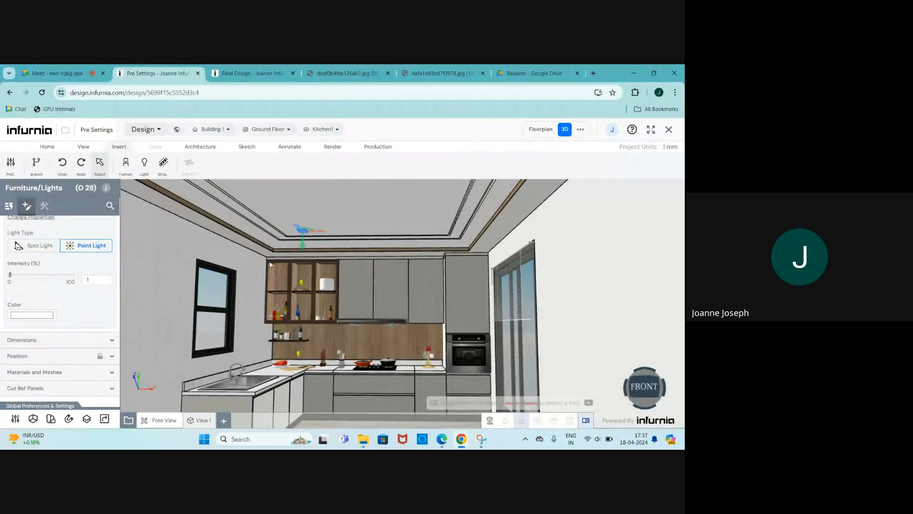
scroll(270, 264, up, 2)
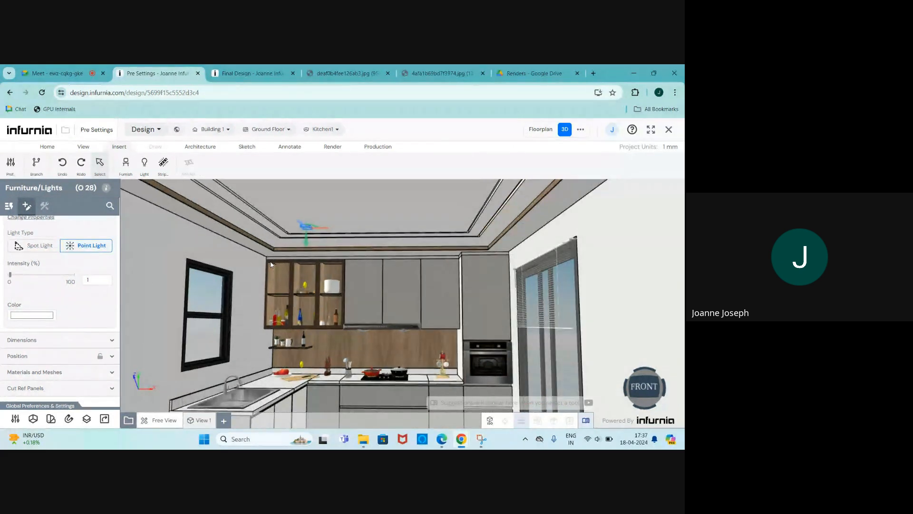
Step: Return to the floor plan and focus on the ceiling light beside the sink with its basic properties shown
click(541, 129)
scroll(409, 290, up, 3)
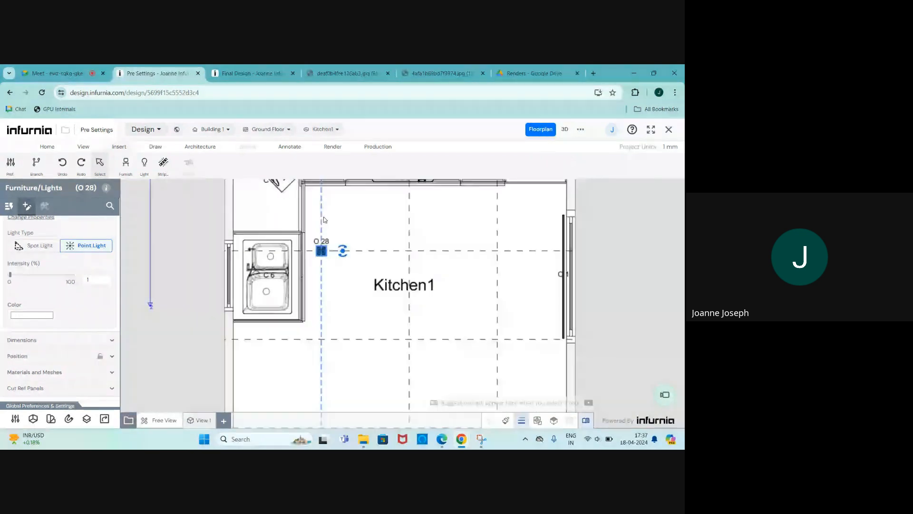
scroll(324, 220, down, 3)
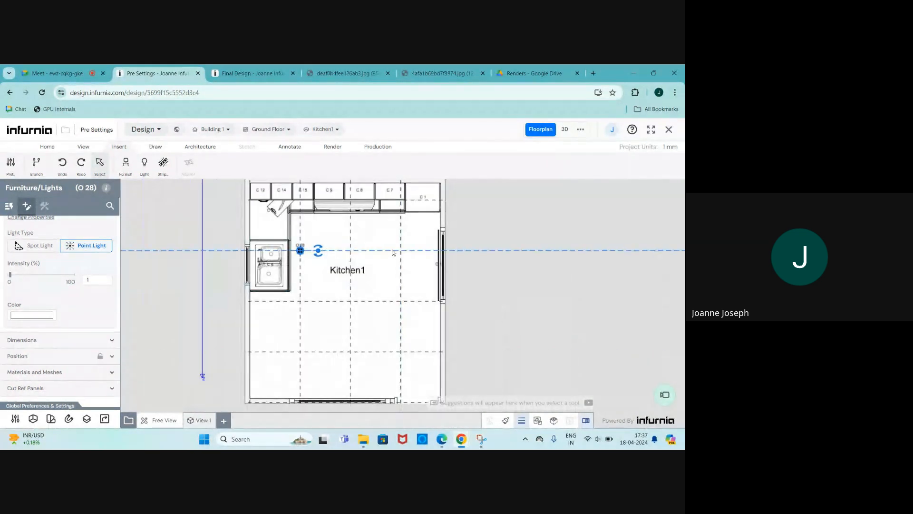
scroll(316, 256, up, 1)
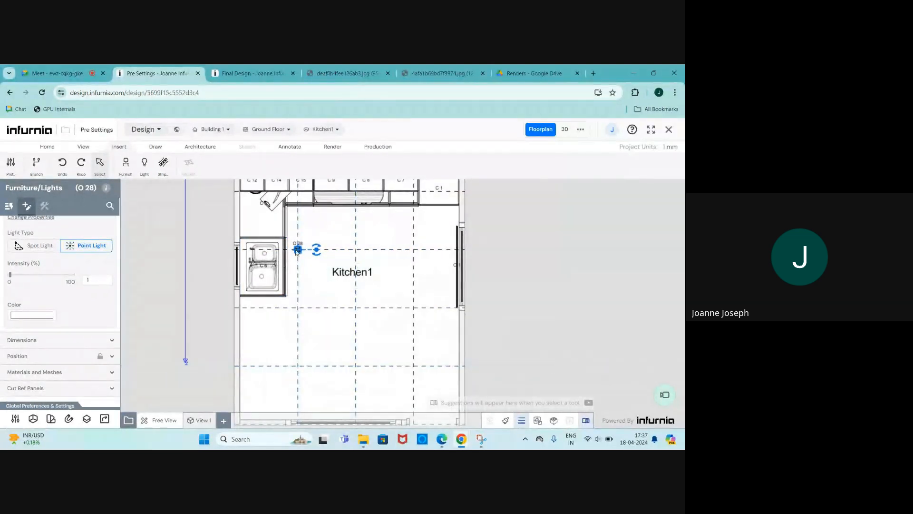
scroll(338, 240, up, 2)
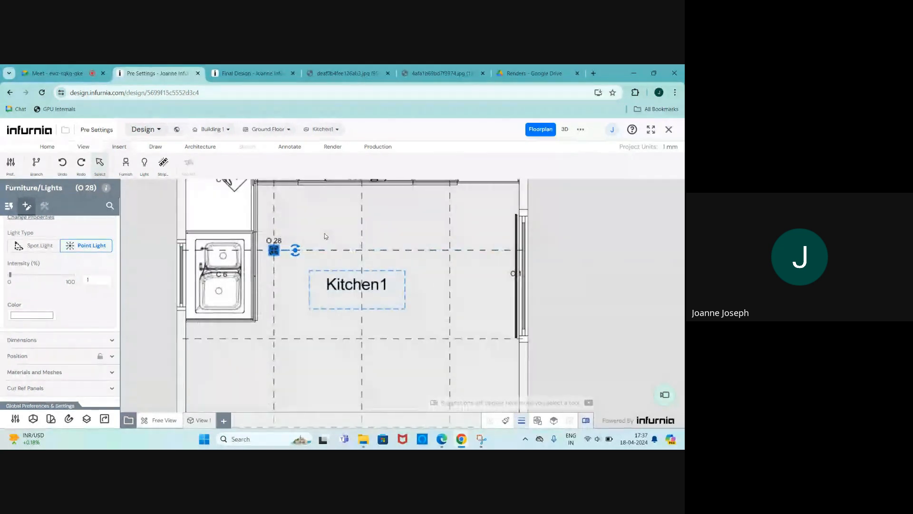
scroll(324, 237, up, 2)
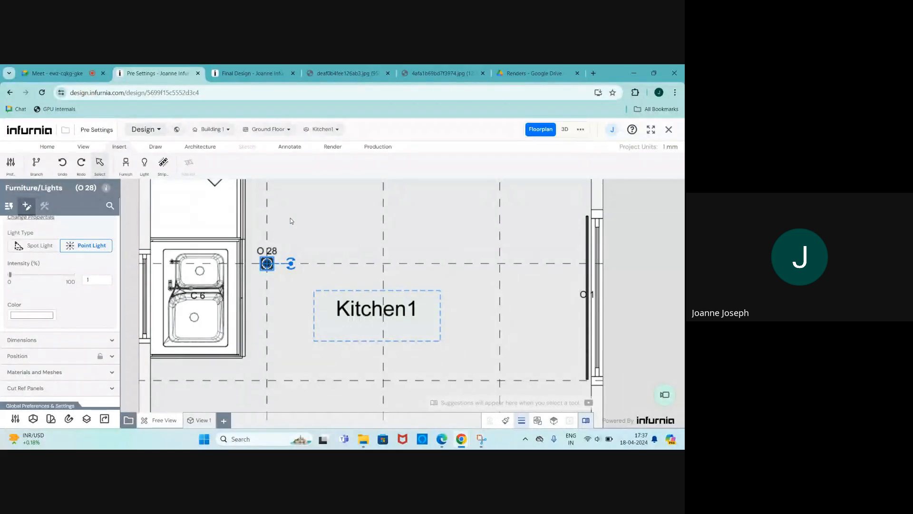
scroll(268, 265, up, 3)
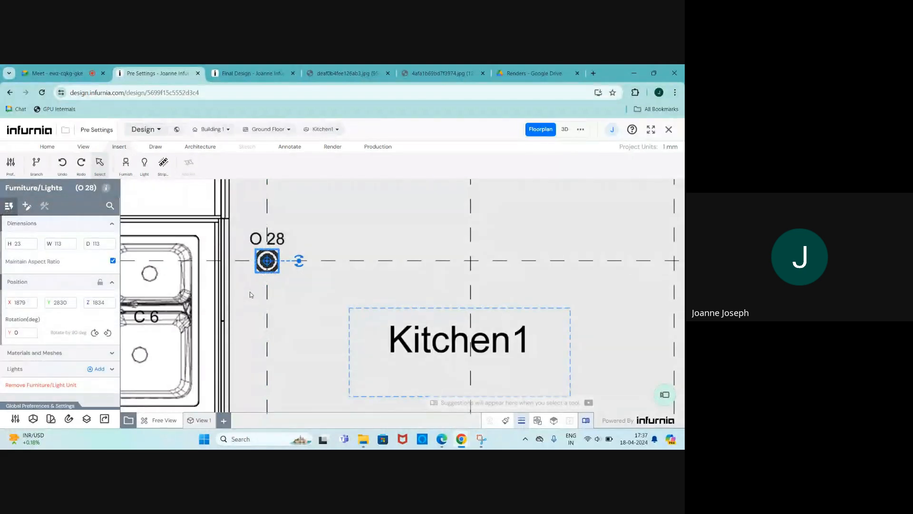
Step: Array the ceiling light beside the sink with Multiply(Straight) Fixed Copy, 2 copies, ending at the row's third vertical construction line
text(cop)
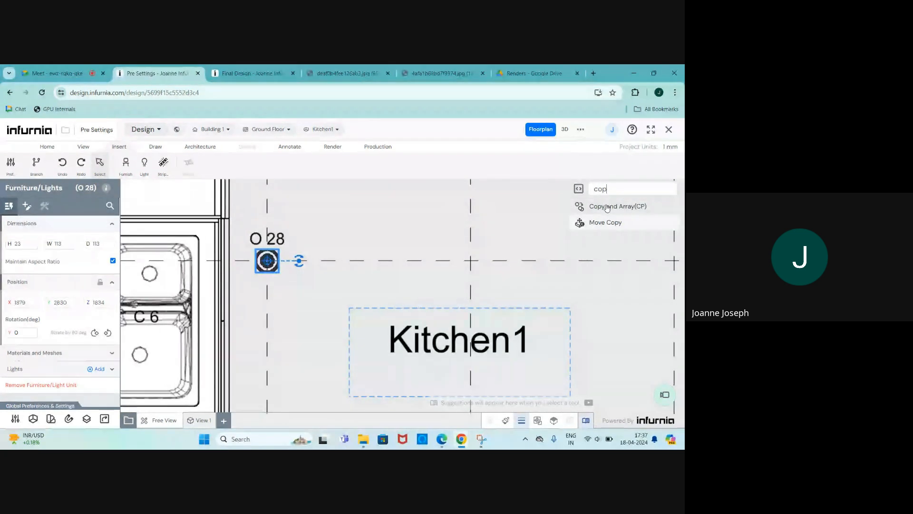
click(607, 208)
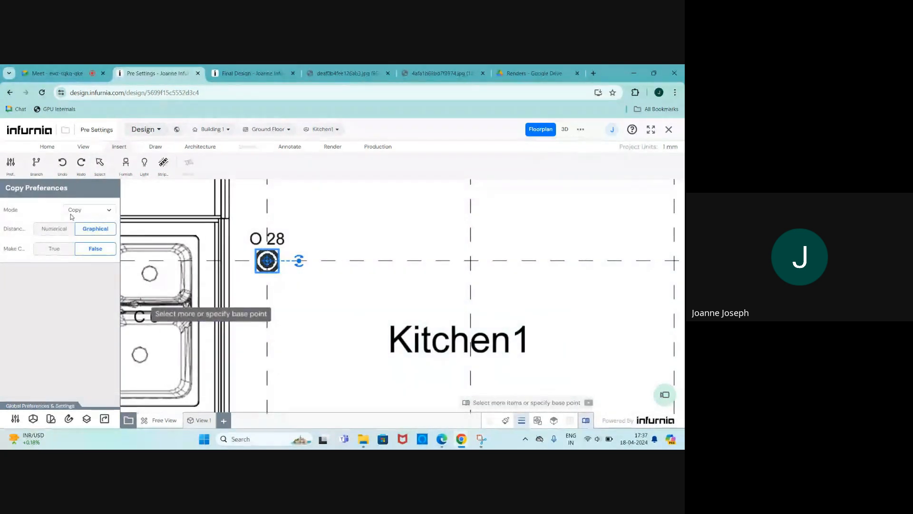
click(88, 210)
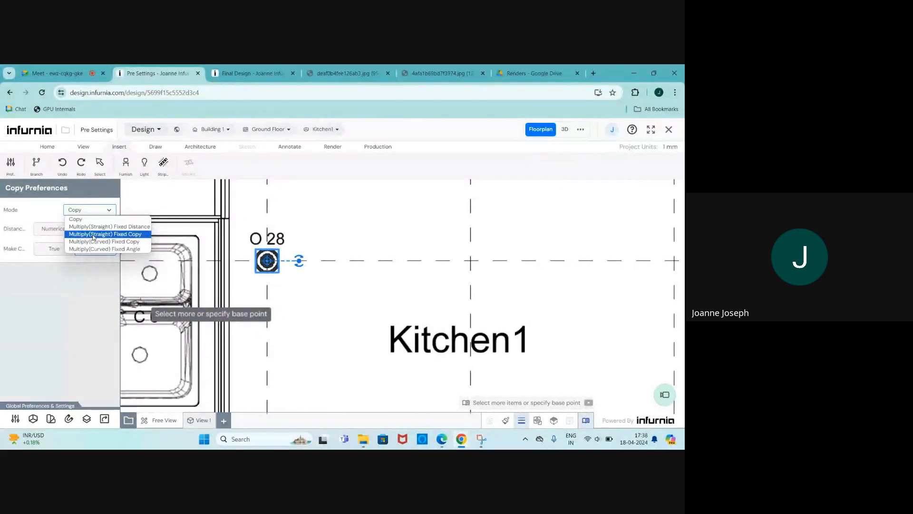
click(94, 234)
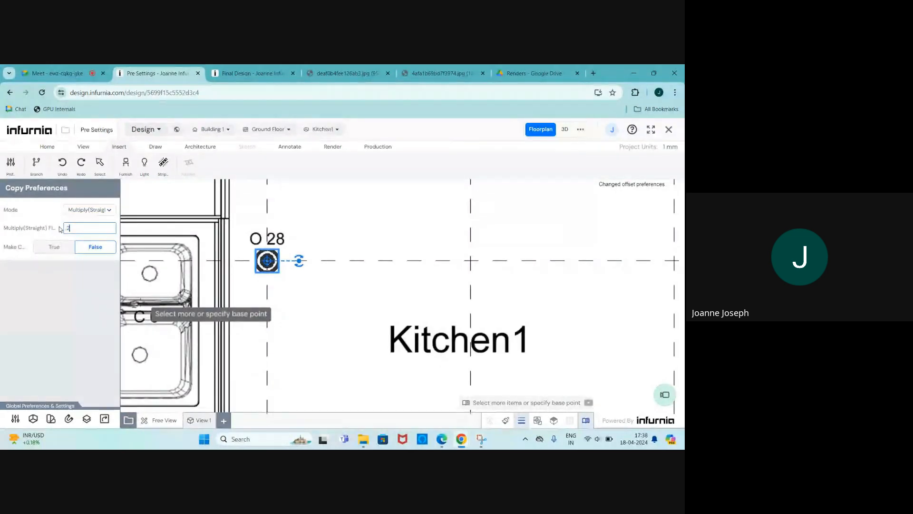
key(Return)
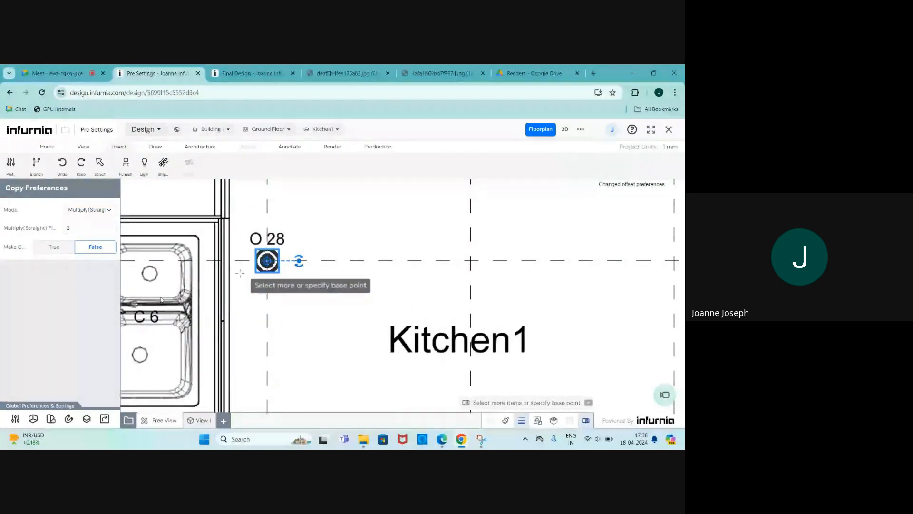
scroll(252, 252, up, 3)
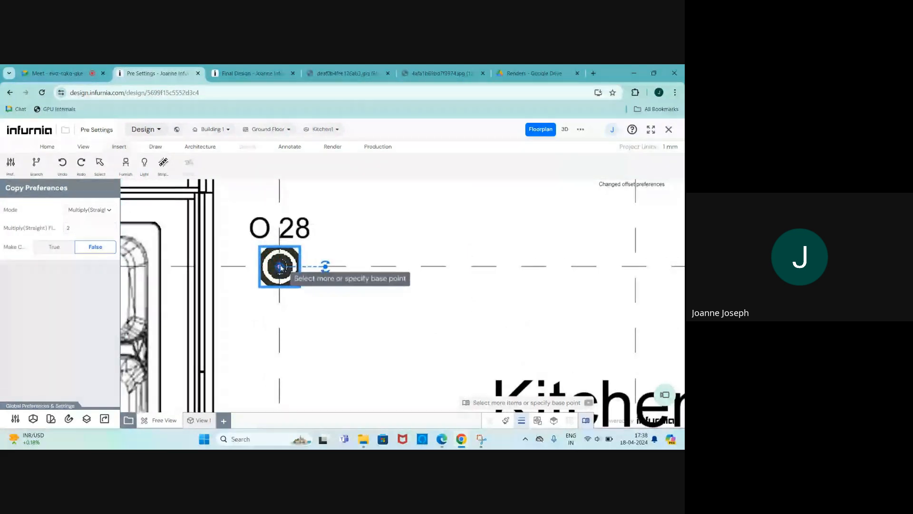
click(279, 266)
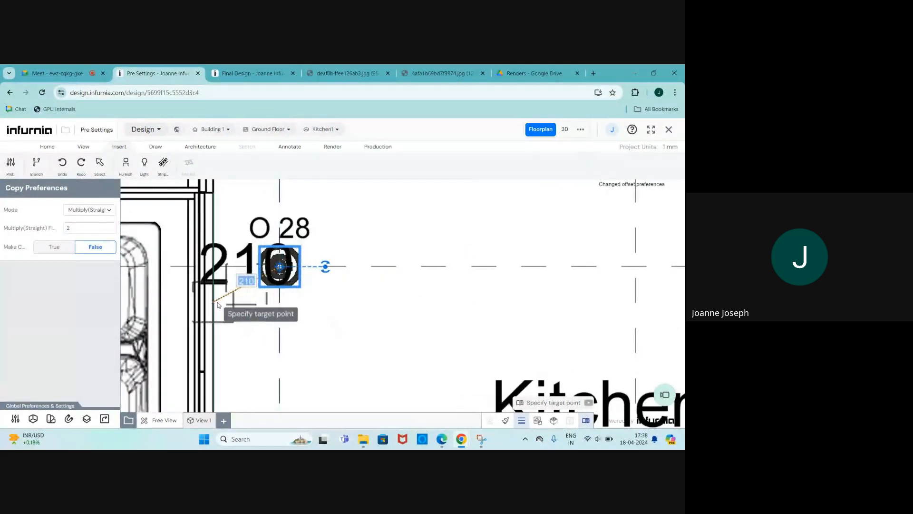
scroll(218, 301, down, 4)
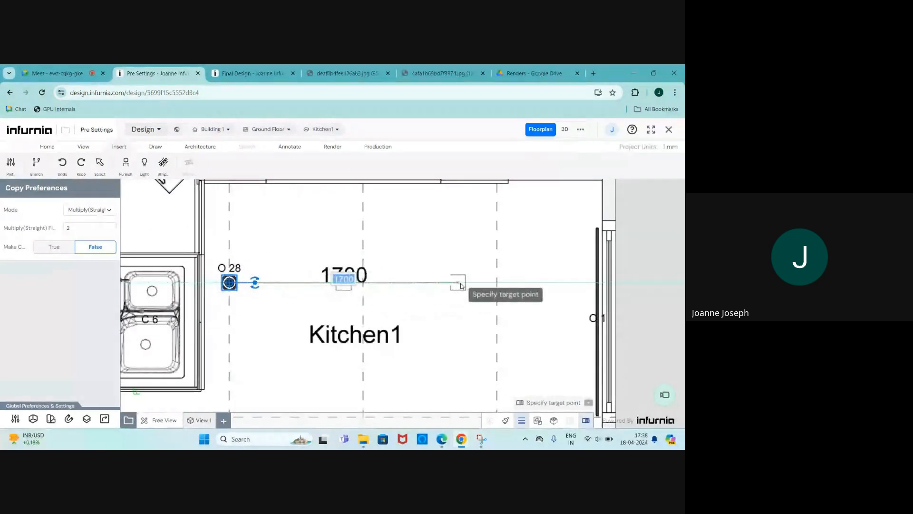
click(499, 283)
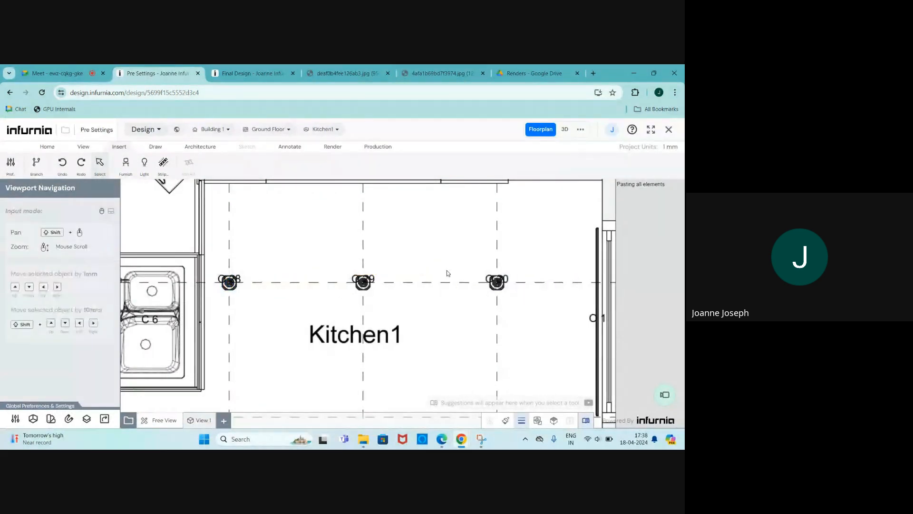
Step: Array the row of three ceiling lights with 2 fixed copies down to the lowest horizontal construction line in the kitchen
scroll(495, 281, up, 5)
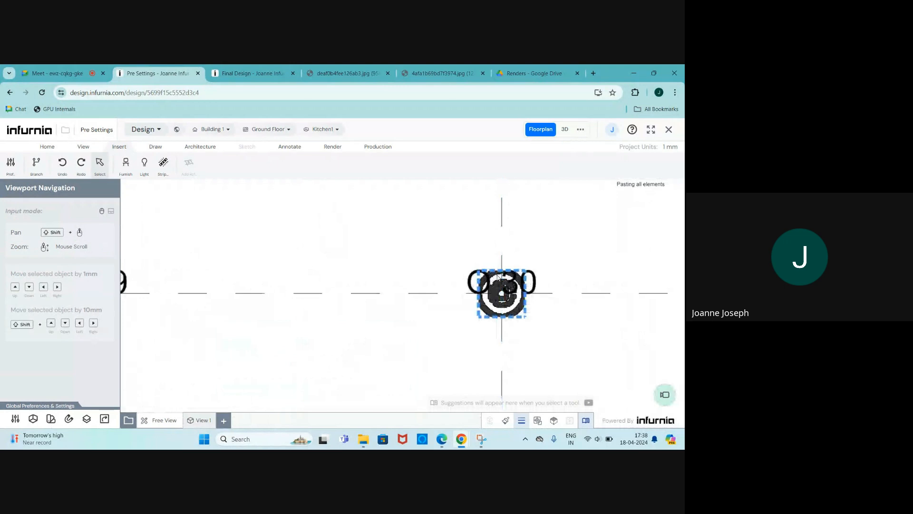
click(495, 279)
scroll(495, 280, down, 3)
scroll(409, 276, up, 2)
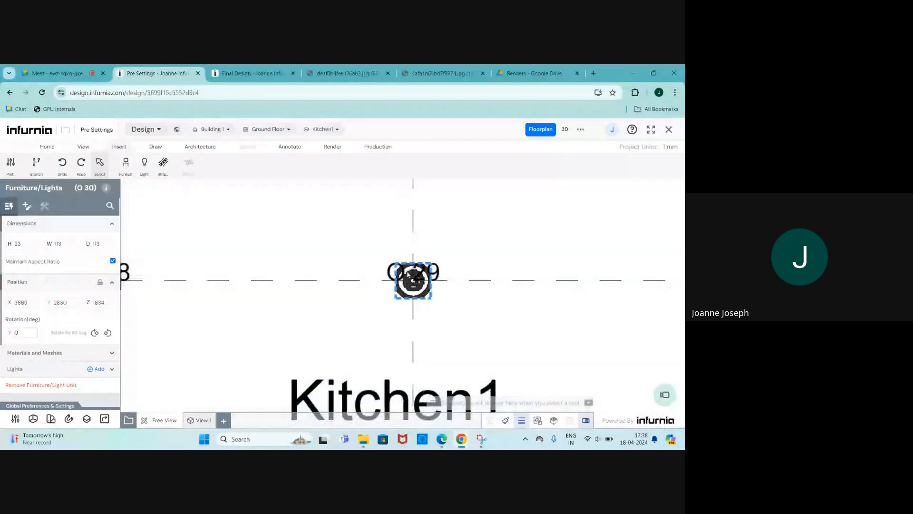
shift+click(407, 274)
scroll(407, 274, down, 3)
scroll(265, 267, up, 3)
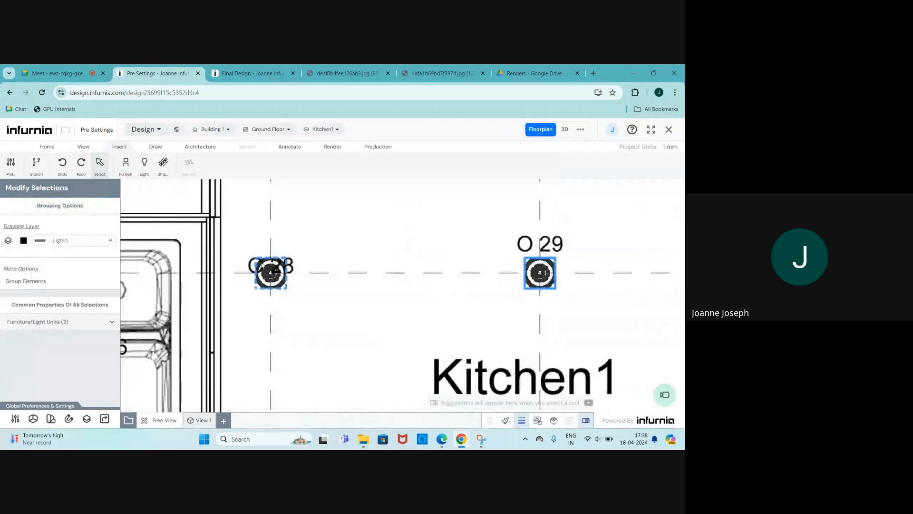
shift+click(266, 269)
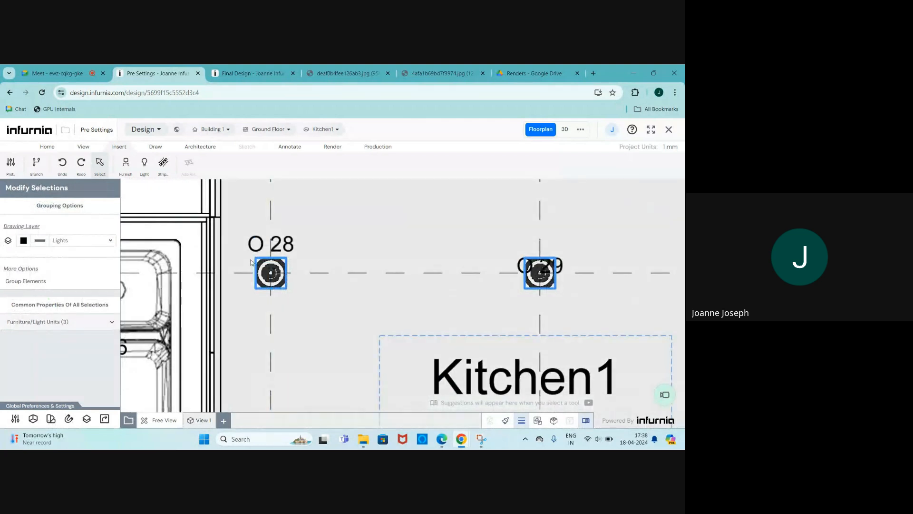
text(ar)
click(619, 211)
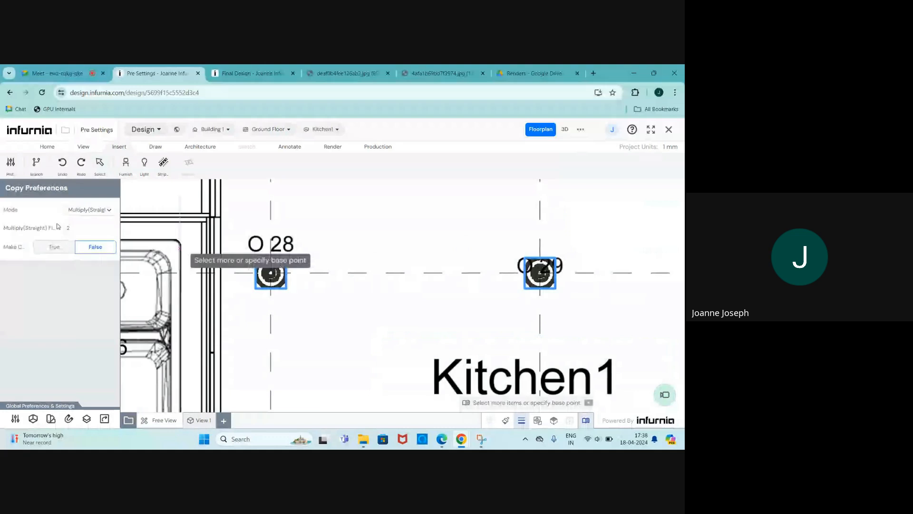
scroll(287, 267, up, 2)
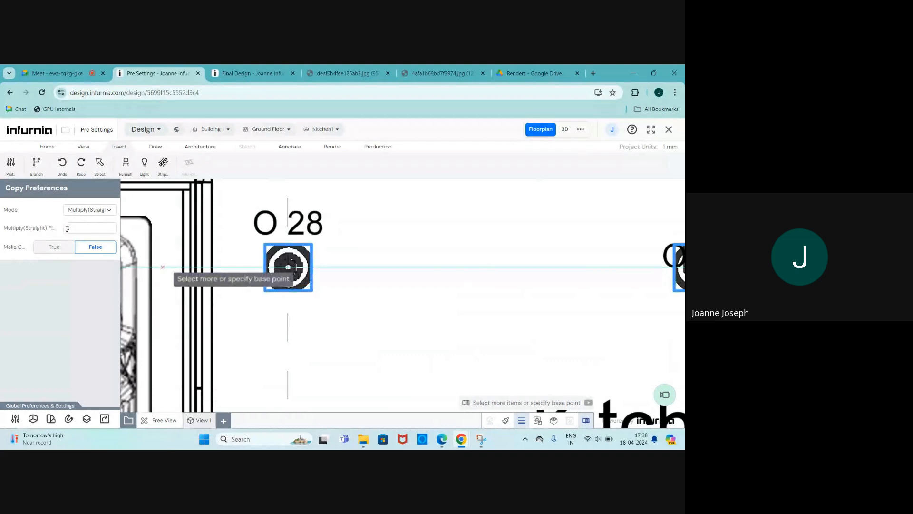
click(289, 267)
scroll(287, 267, down, 5)
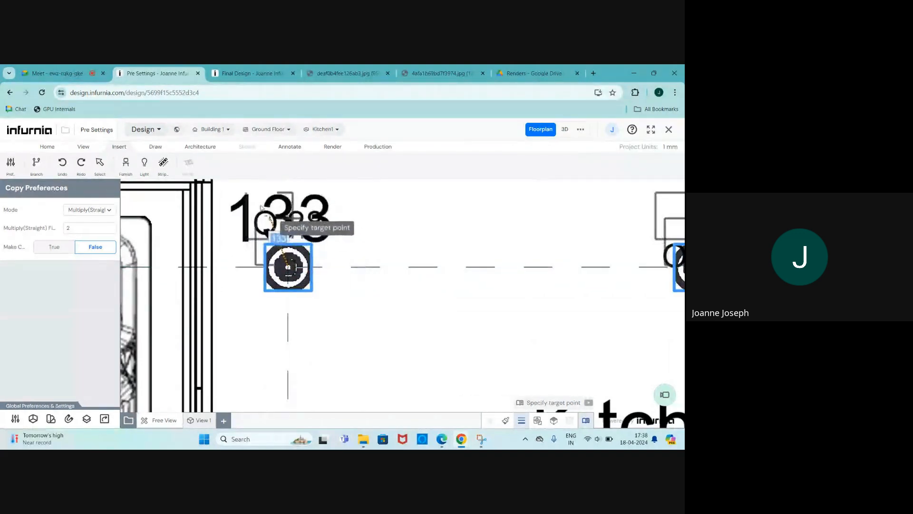
scroll(252, 270, up, 5)
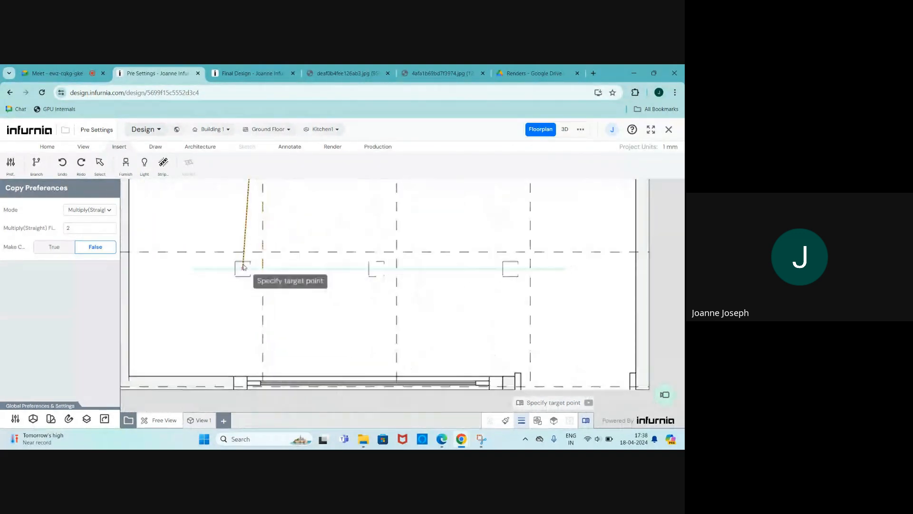
click(262, 251)
key(Escape)
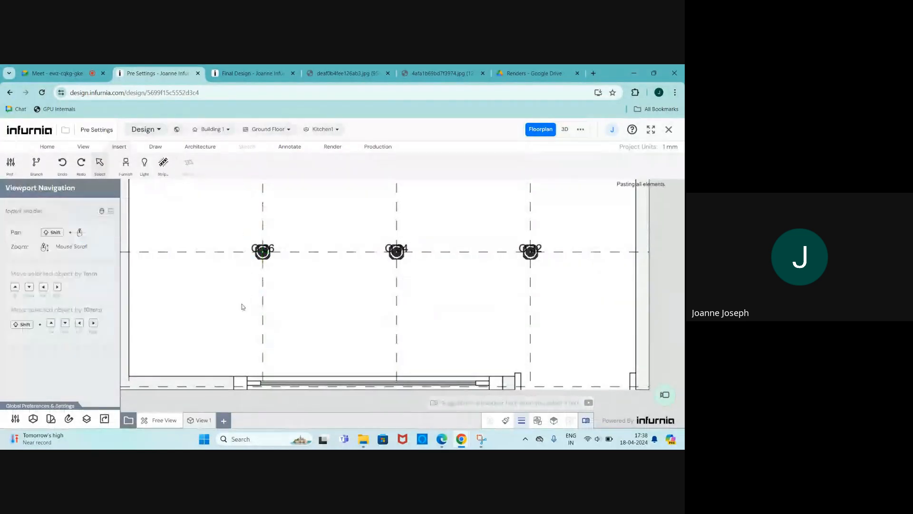
Step: Inspect the ceiling light grid in the floor plan and in 3D, ending with the front view of the kitchen
scroll(305, 333, down, 5)
scroll(346, 257, up, 2)
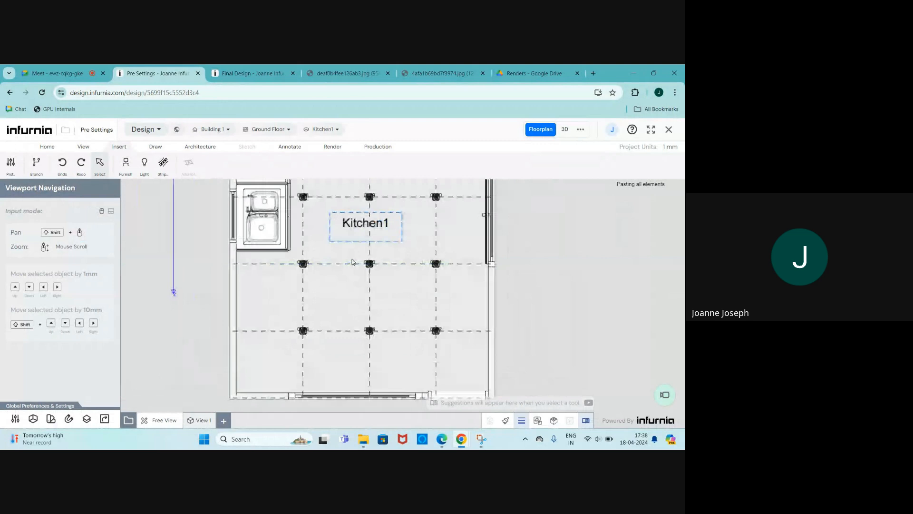
click(565, 130)
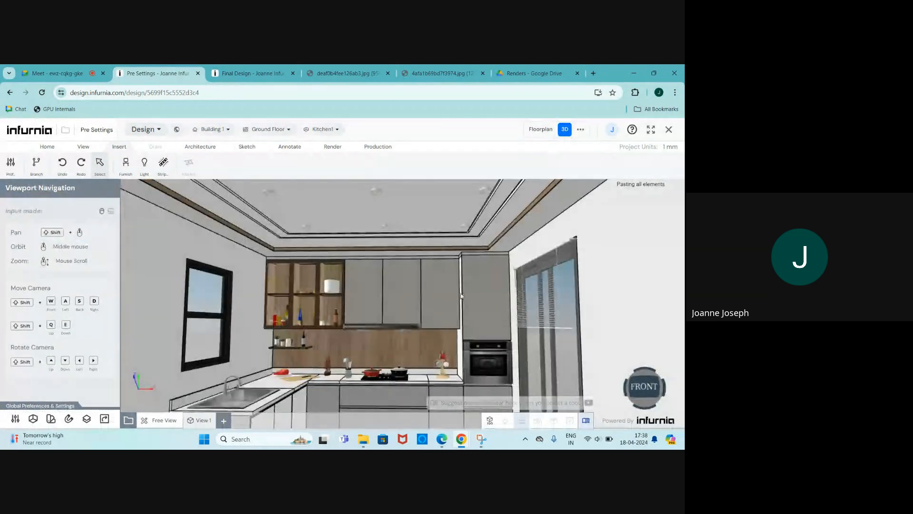
scroll(411, 324, up, 3)
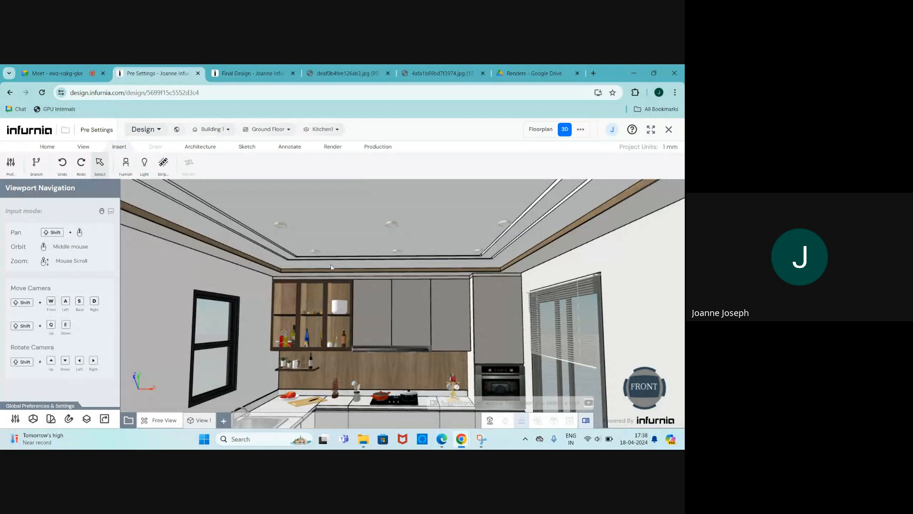
middle_drag(375, 252, 339, 257)
scroll(369, 231, up, 3)
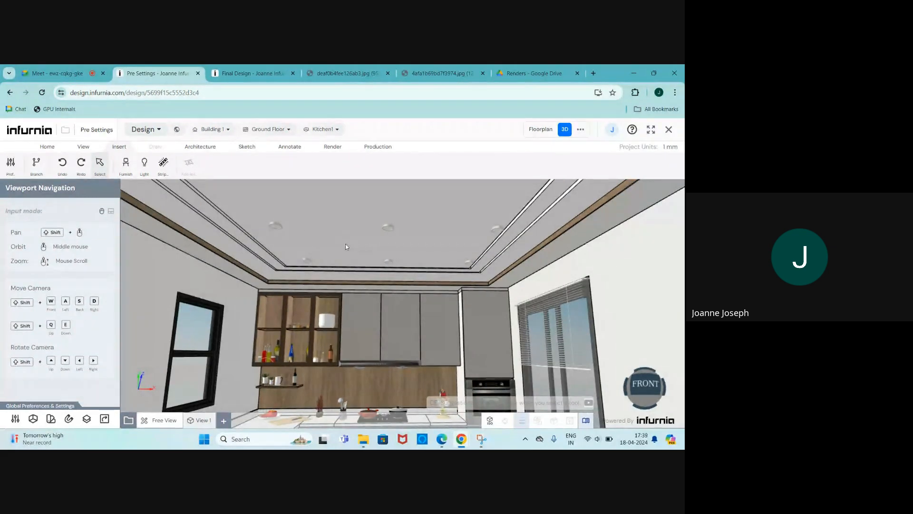
click(301, 258)
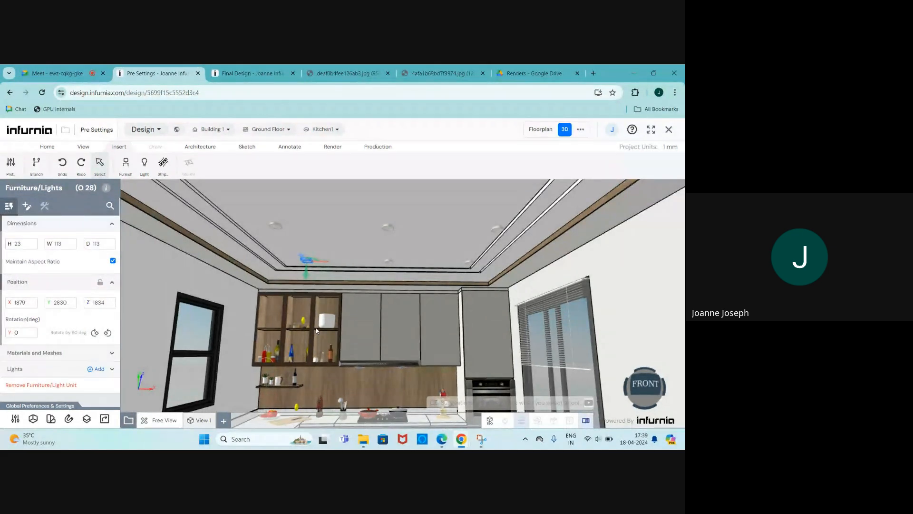
key(Escape)
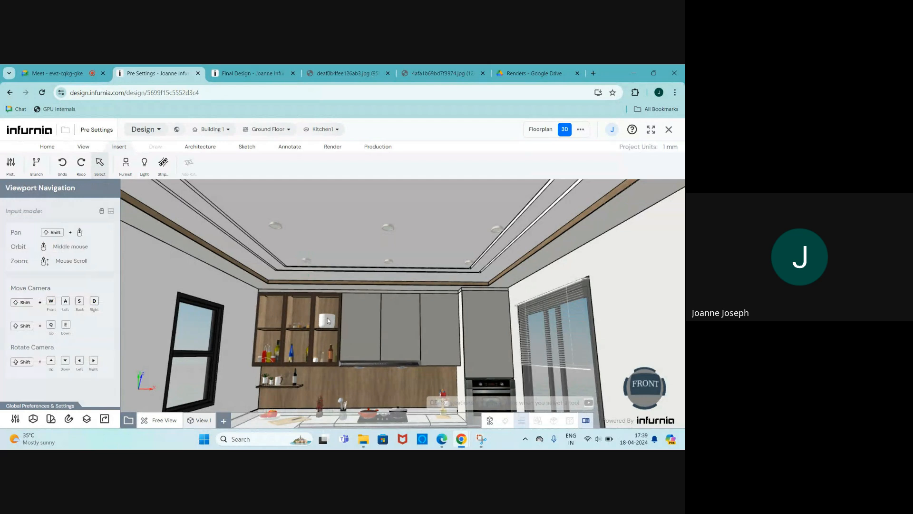
click(639, 391)
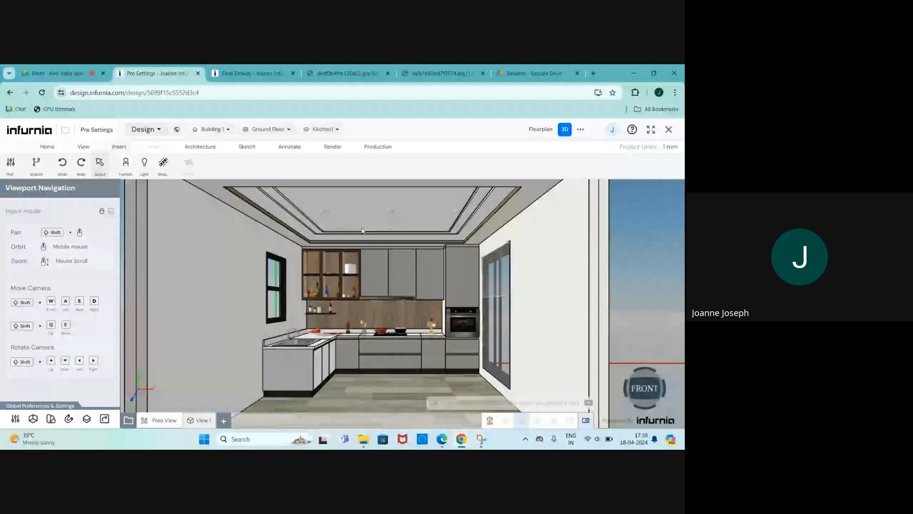
scroll(377, 219, up, 3)
scroll(376, 219, down, 3)
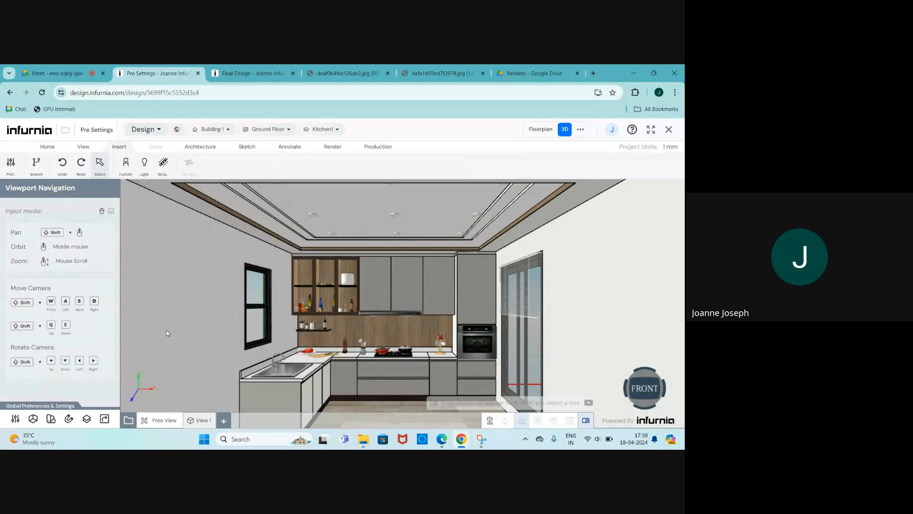
Step: Switch to the Final Design project and examine its ceiling light layout in the floor plan and in 3D
click(247, 72)
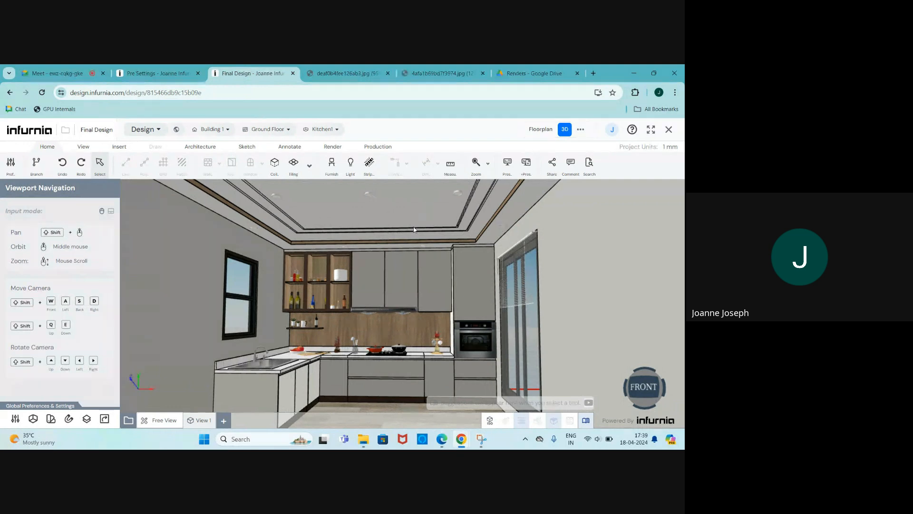
click(540, 129)
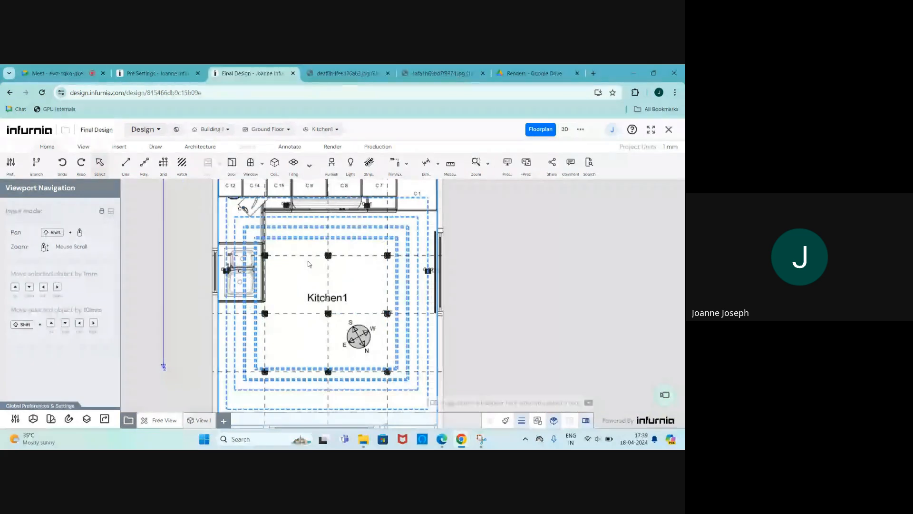
scroll(308, 264, up, 2)
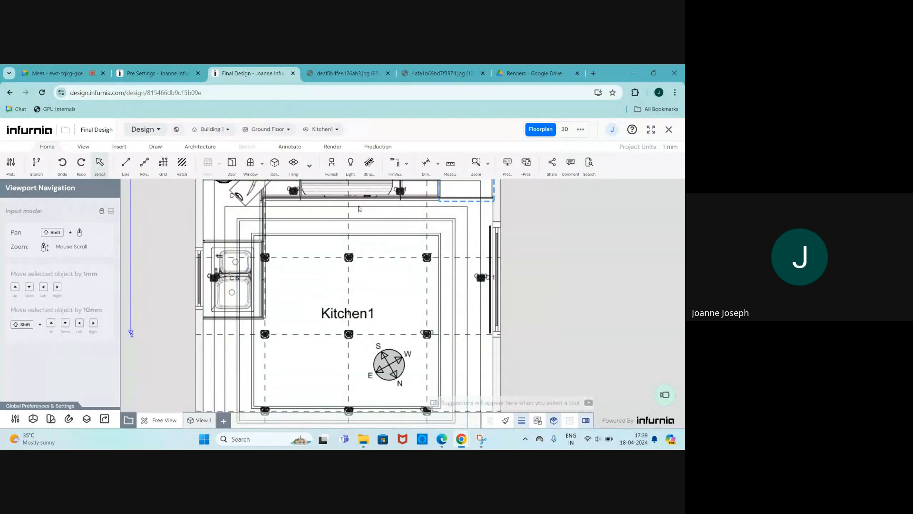
scroll(290, 259, up, 2)
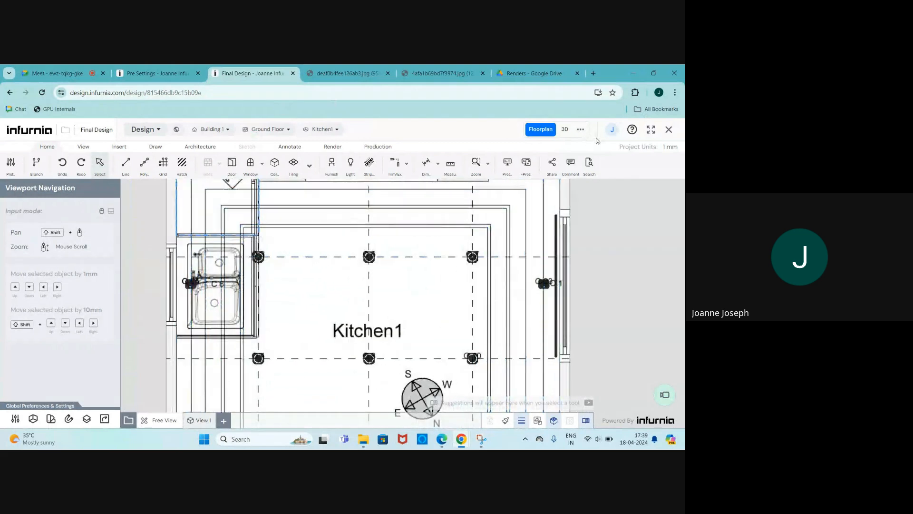
click(565, 130)
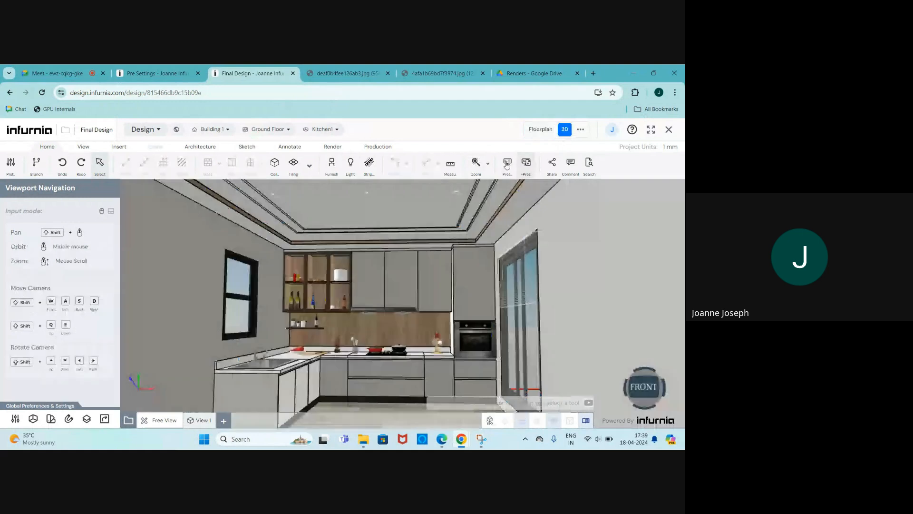
scroll(364, 227, up, 2)
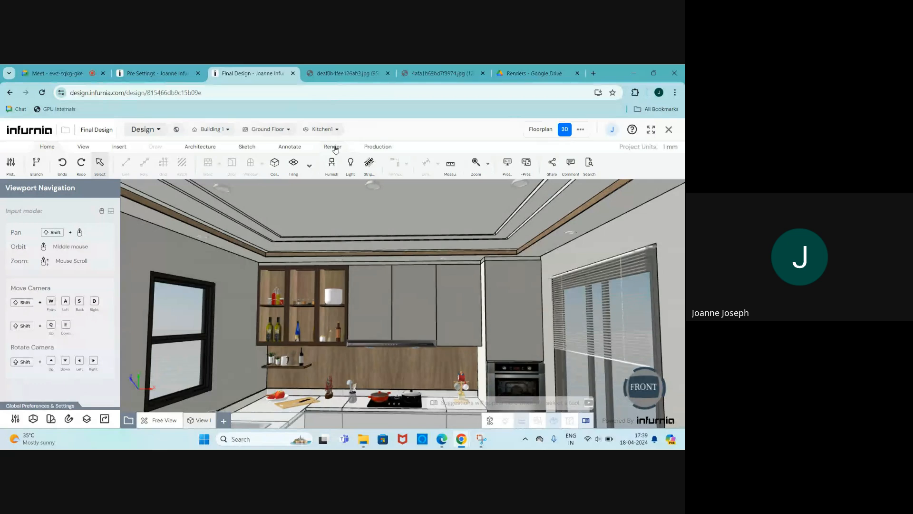
Step: View the finished kitchen render image, and open the Final Design project's gallery of render outputs
click(343, 73)
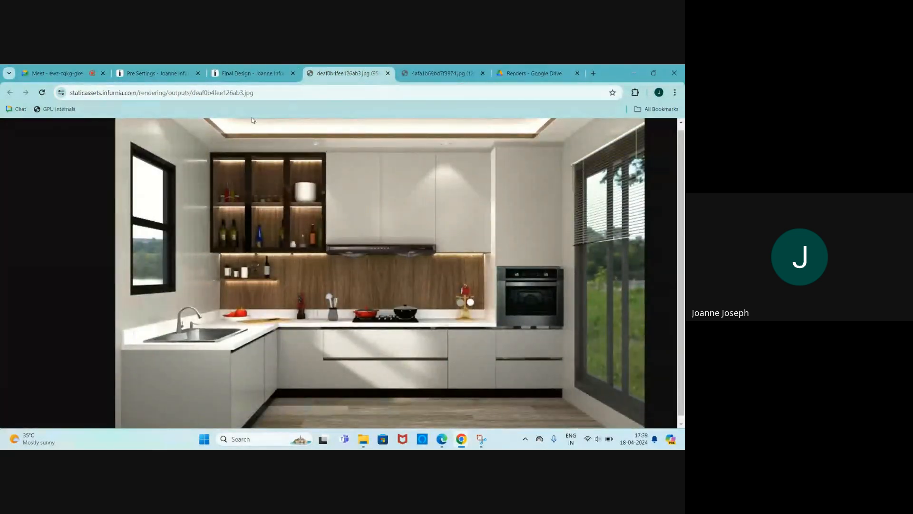
click(264, 72)
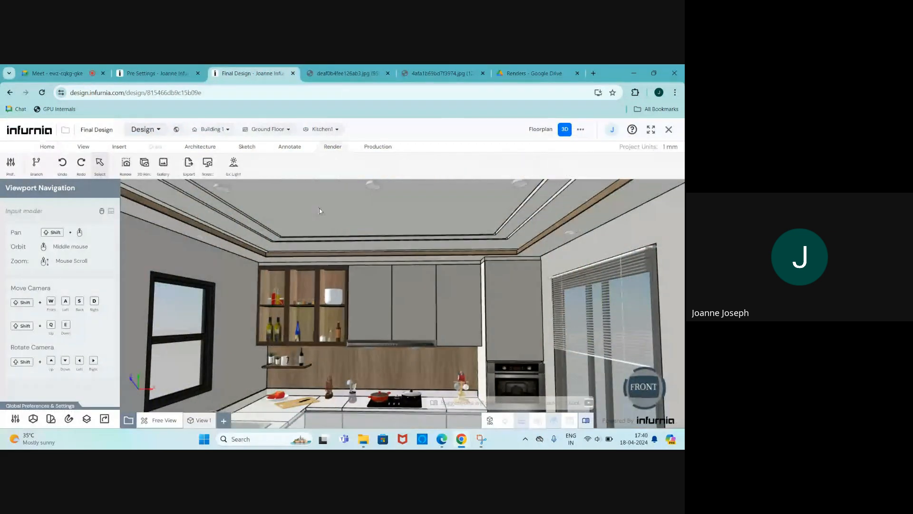
click(163, 164)
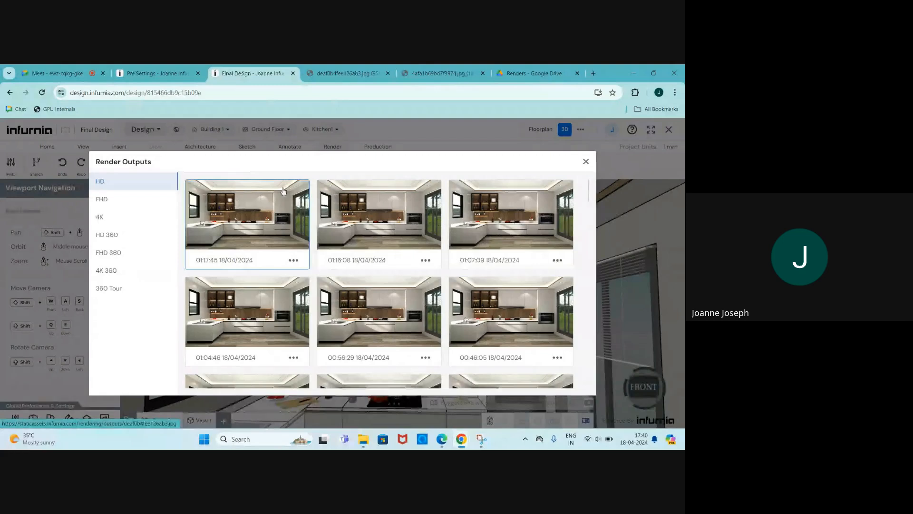
Step: Browse the HD render outputs and view one of the earlier kitchen renders from 17/04/2024
scroll(381, 257, down, 5)
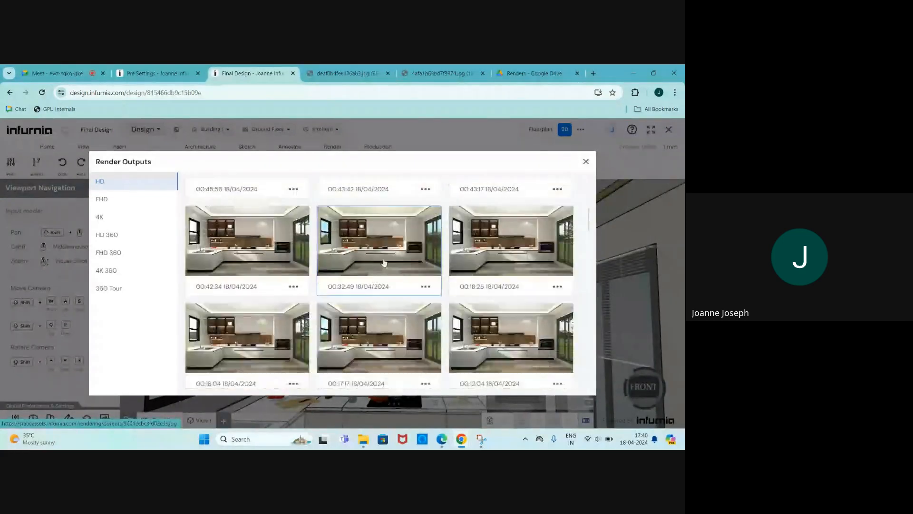
scroll(385, 262, down, 2)
scroll(384, 262, down, 3)
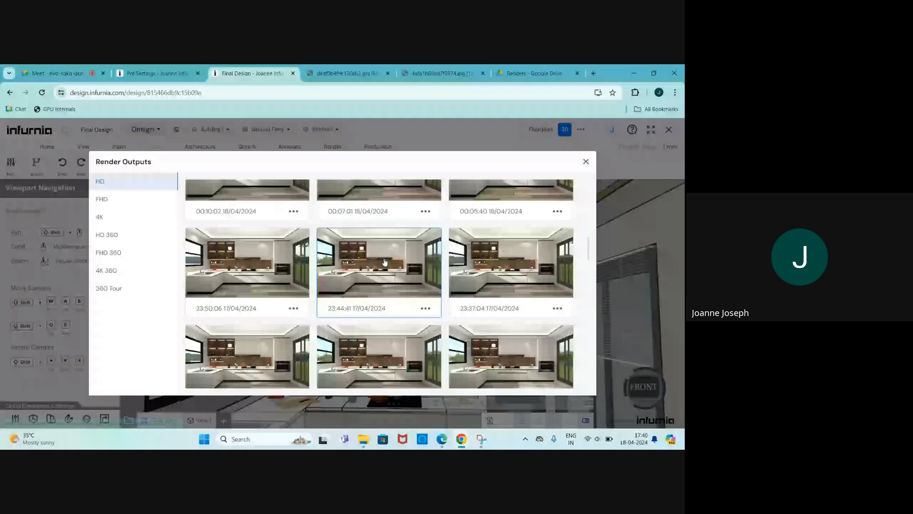
scroll(384, 262, down, 1)
scroll(381, 253, down, 1)
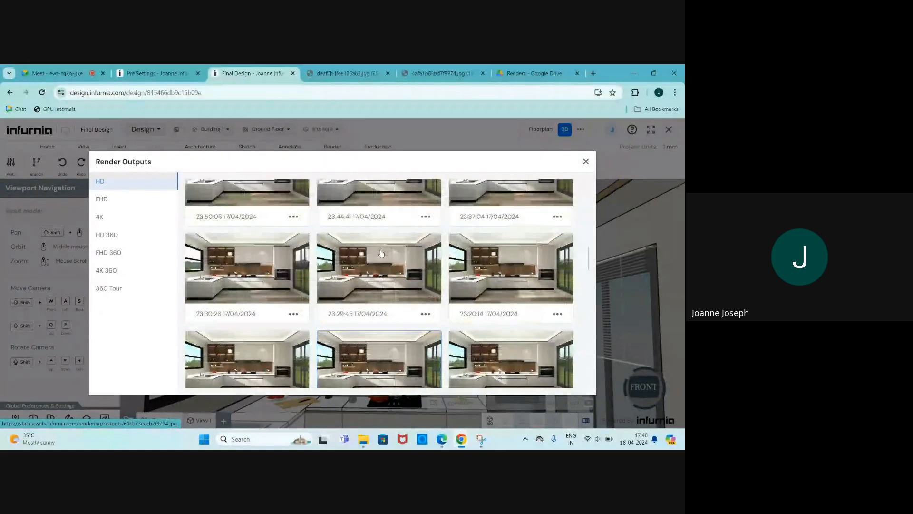
scroll(381, 253, down, 1)
click(374, 262)
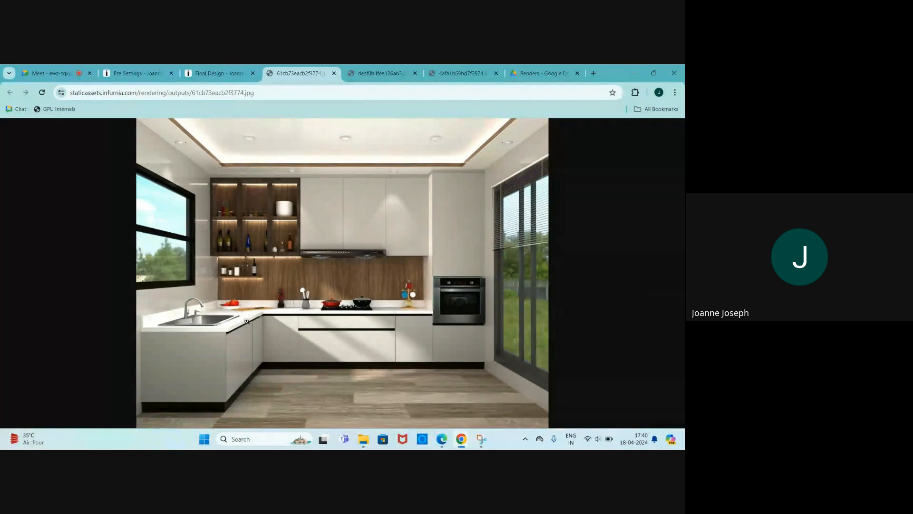
click(334, 74)
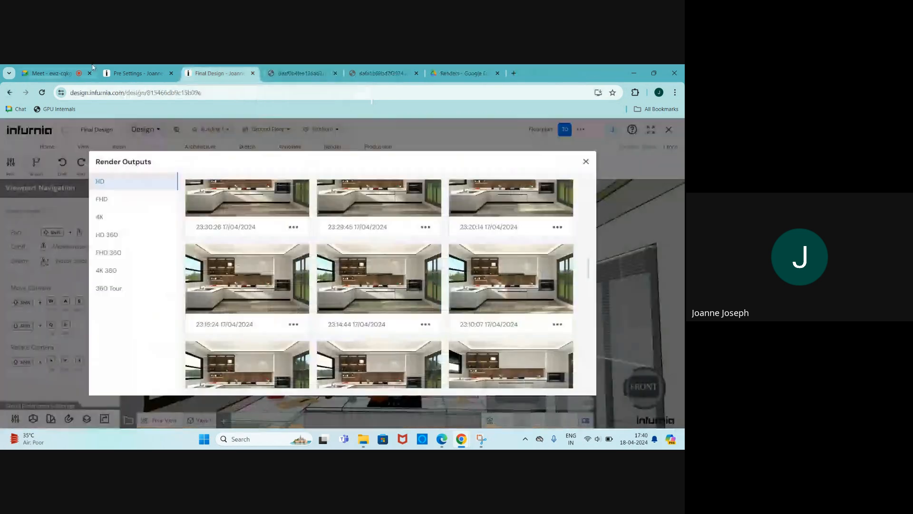
Step: In the Pre Settings project, set the Y position of the sink-side light in the row nearest the wall cabinets to 2860 mm
click(139, 73)
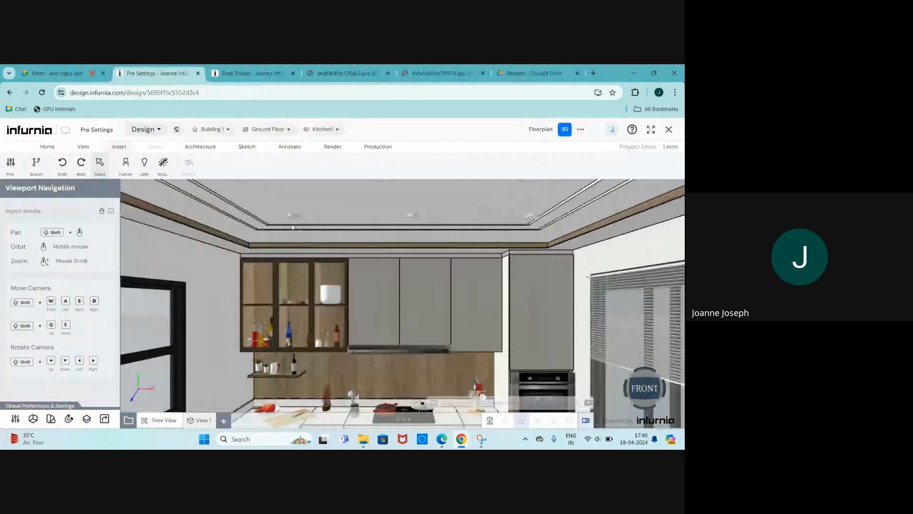
click(293, 214)
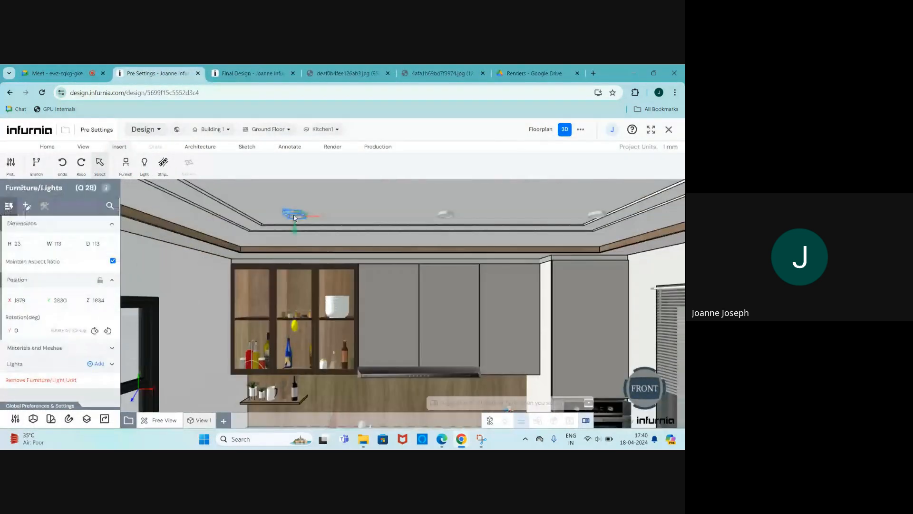
click(71, 301)
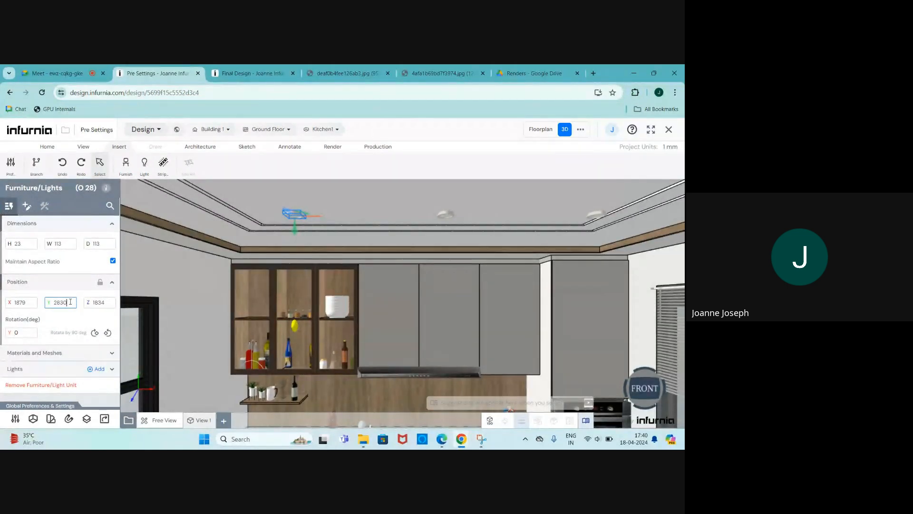
click(70, 301)
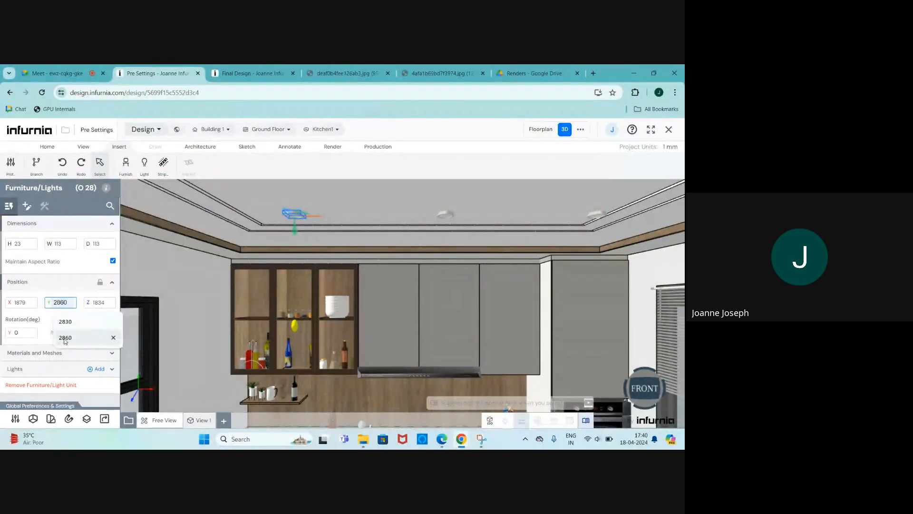
click(272, 247)
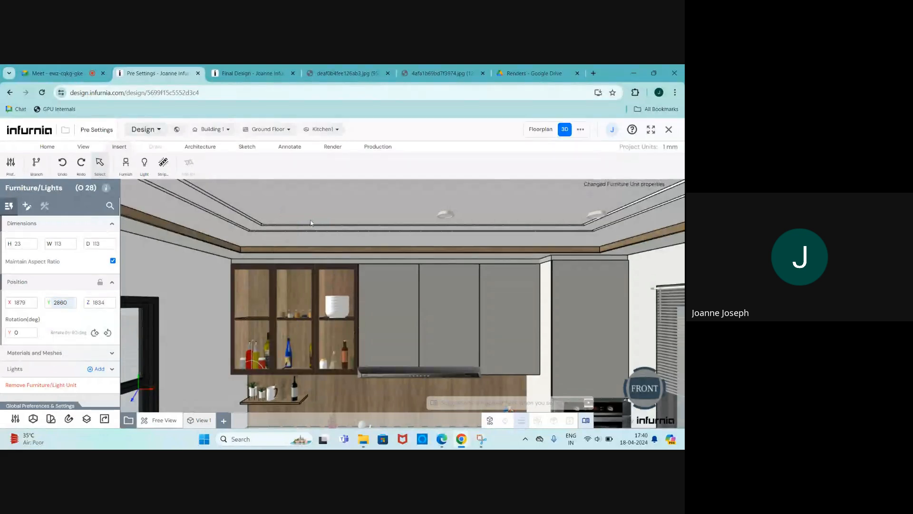
Step: Set the Y position of the middle ceiling light in the row nearest the wall cabinets to 2860 mm
scroll(311, 220, down, 5)
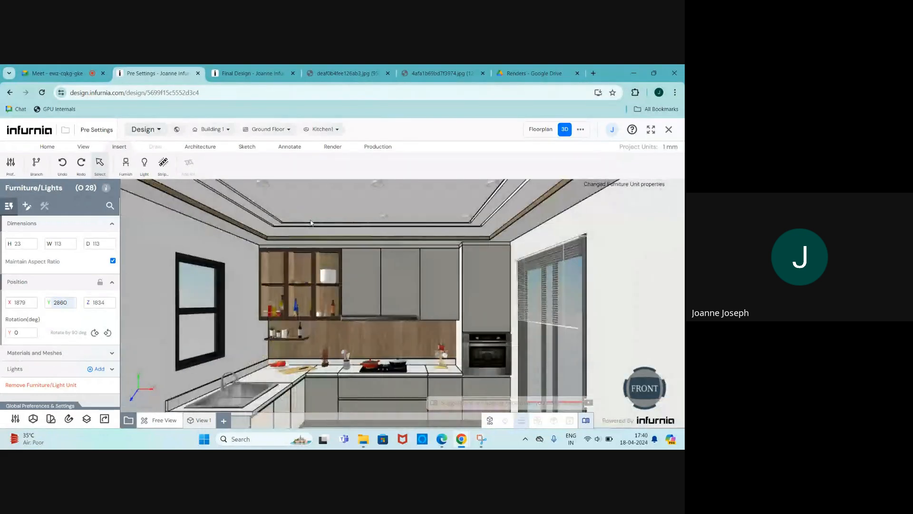
click(386, 219)
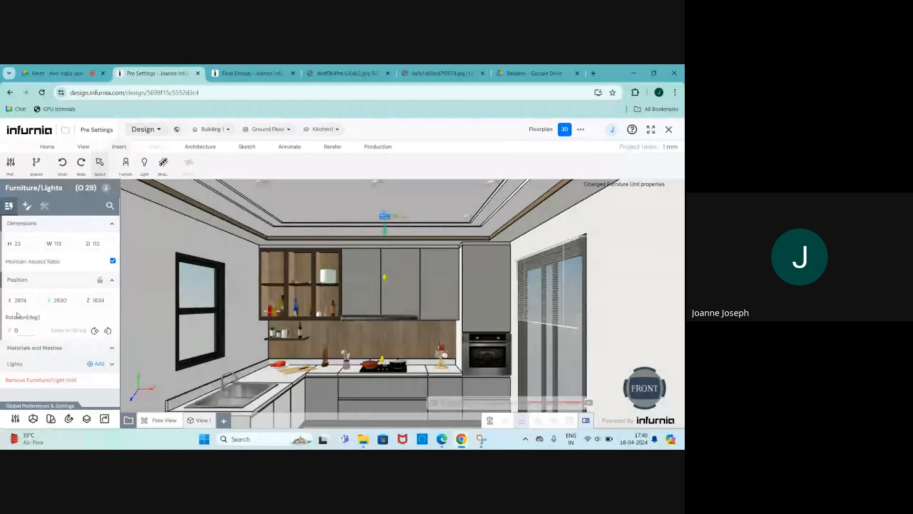
click(69, 300)
key(BackSpace)
key(BackSpace)
click(65, 337)
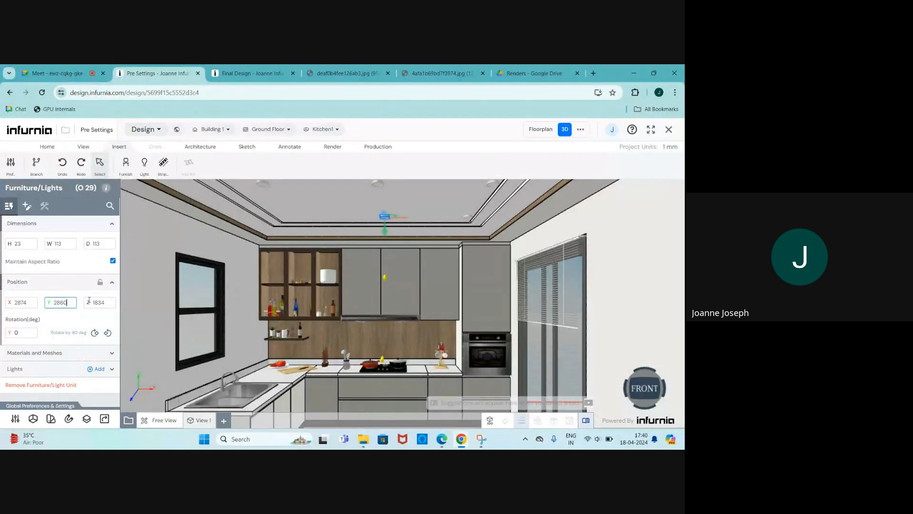
Step: Set the Y position of the oven-side ceiling light in that same row to 2860 mm
click(466, 220)
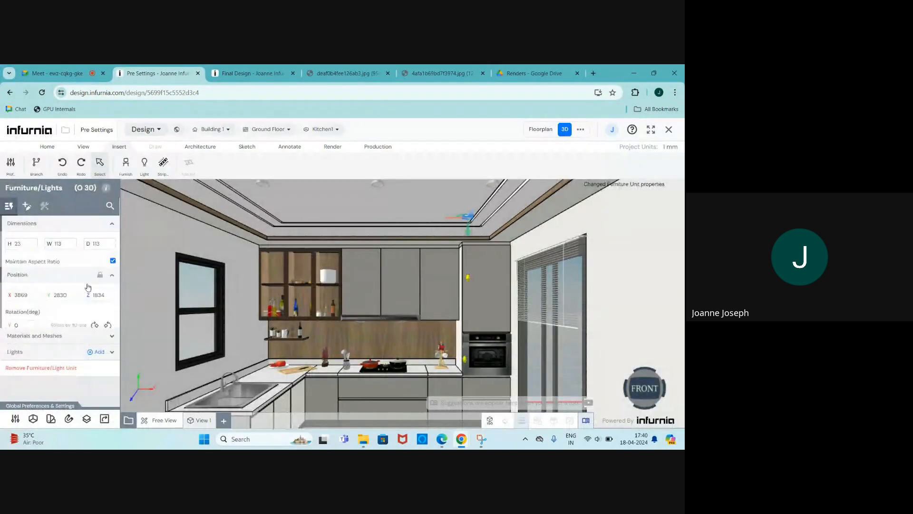
click(67, 302)
key(BackSpace)
click(66, 337)
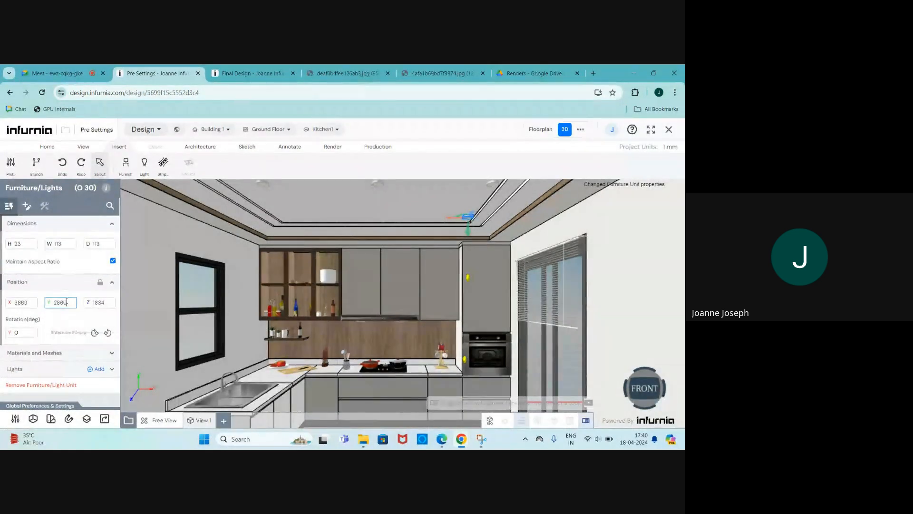
Step: Check the sink-side ceiling light of the first row in the floor plan, and examine it with the kitchen in 3D
click(544, 131)
scroll(307, 211, up, 5)
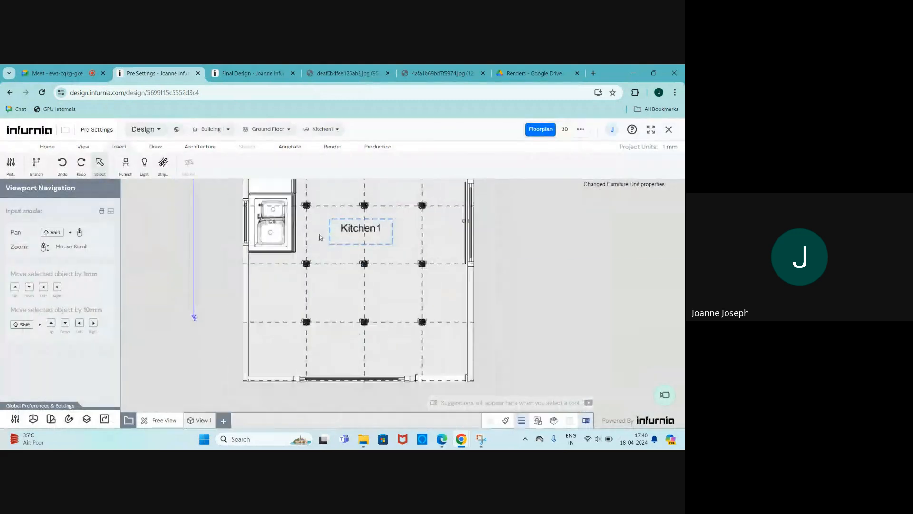
click(306, 212)
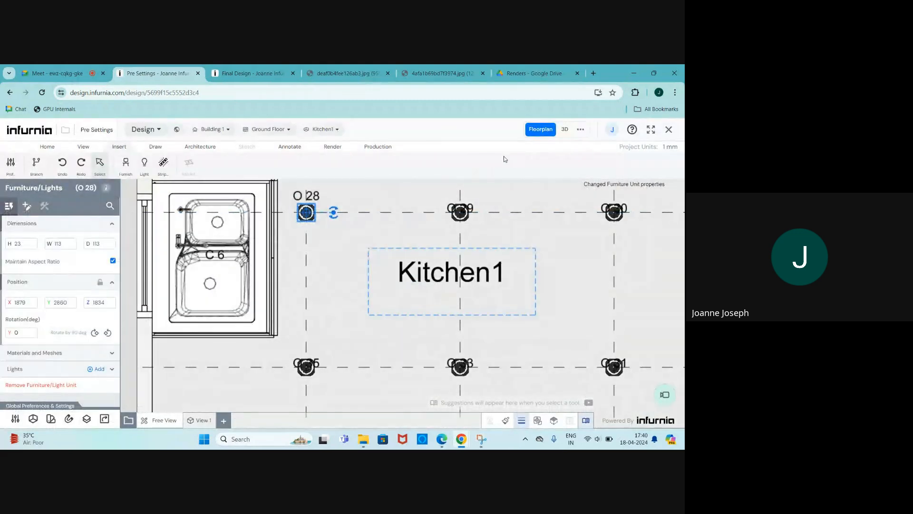
click(565, 128)
scroll(358, 257, down, 3)
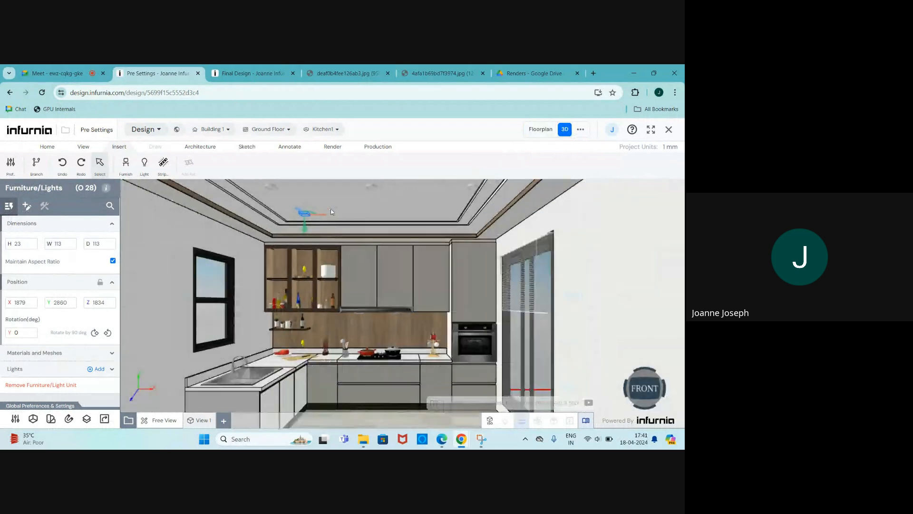
scroll(305, 328, up, 3)
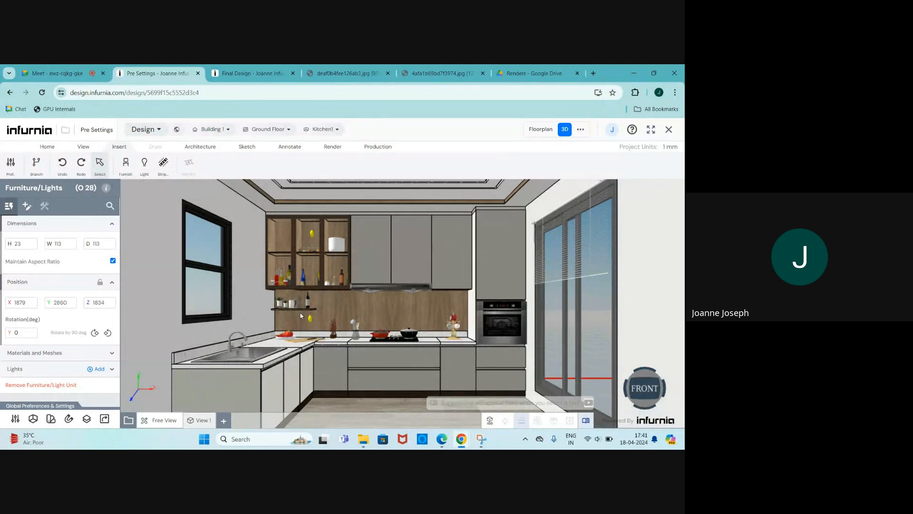
scroll(307, 255, up, 2)
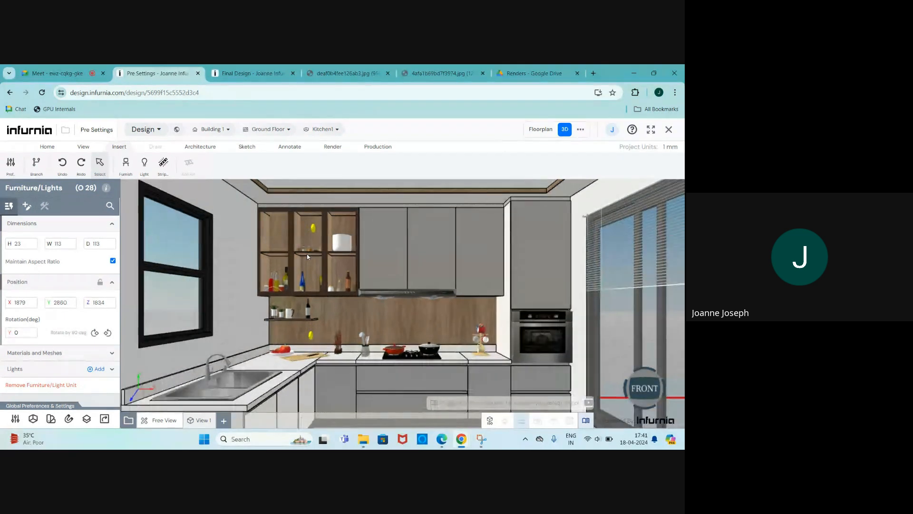
scroll(307, 255, down, 1)
scroll(306, 256, down, 2)
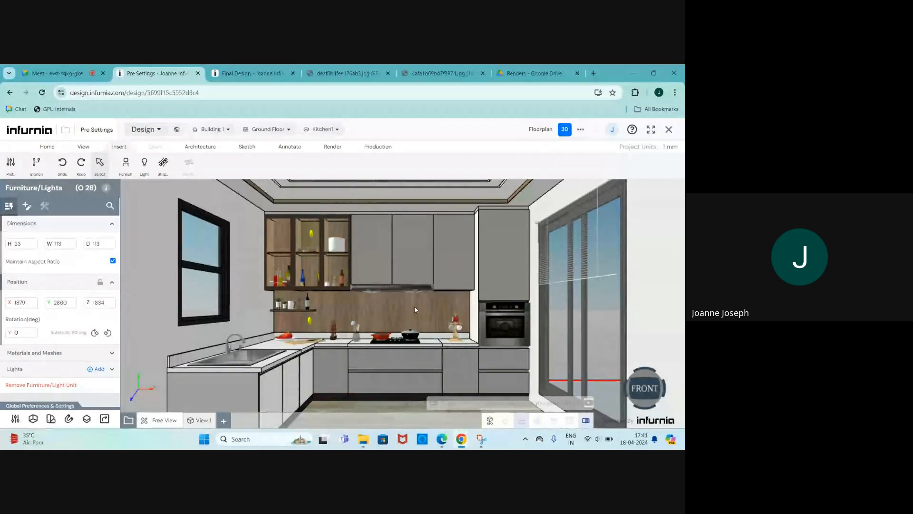
scroll(386, 339, down, 1)
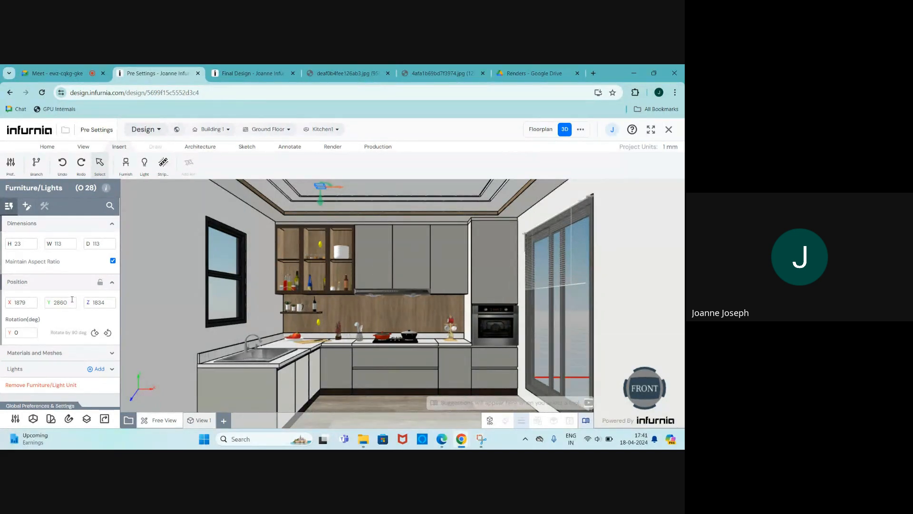
Step: Inspect the selected ceiling light's light type and intensity properties, and view the finished kitchen render image
click(59, 372)
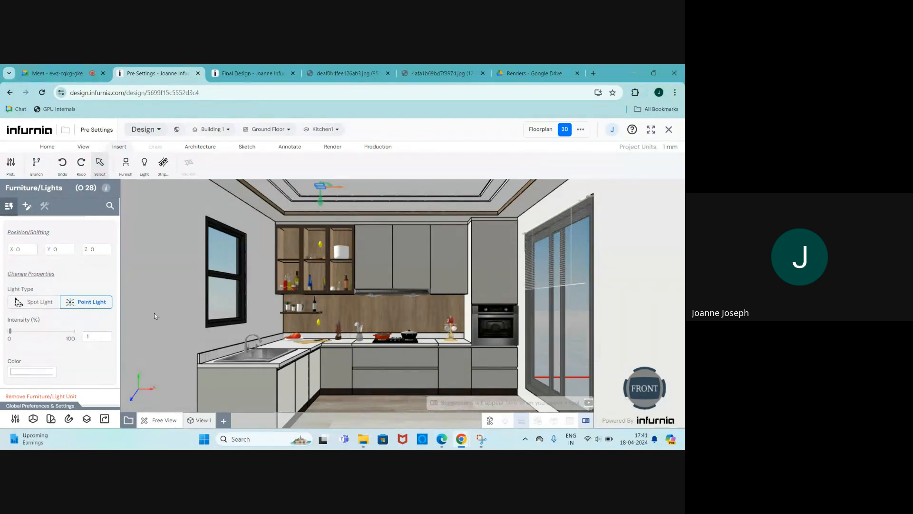
click(213, 335)
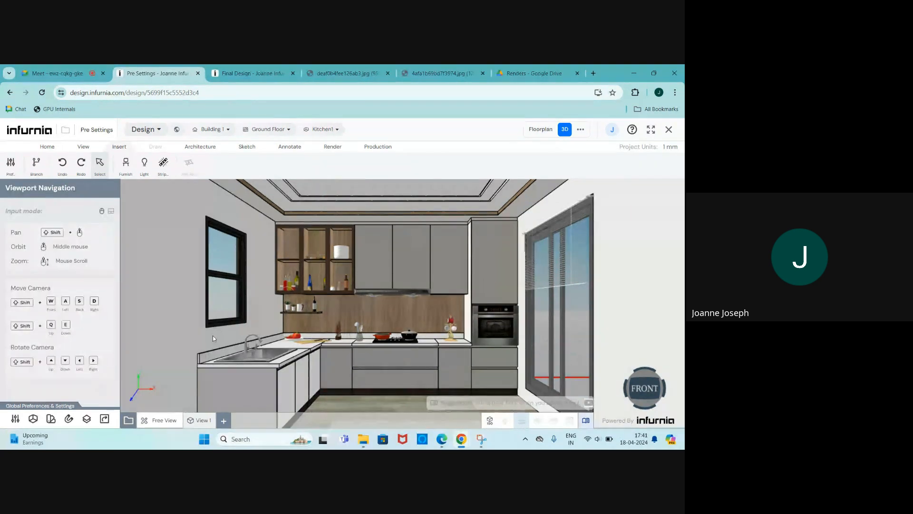
mouse_move(331, 67)
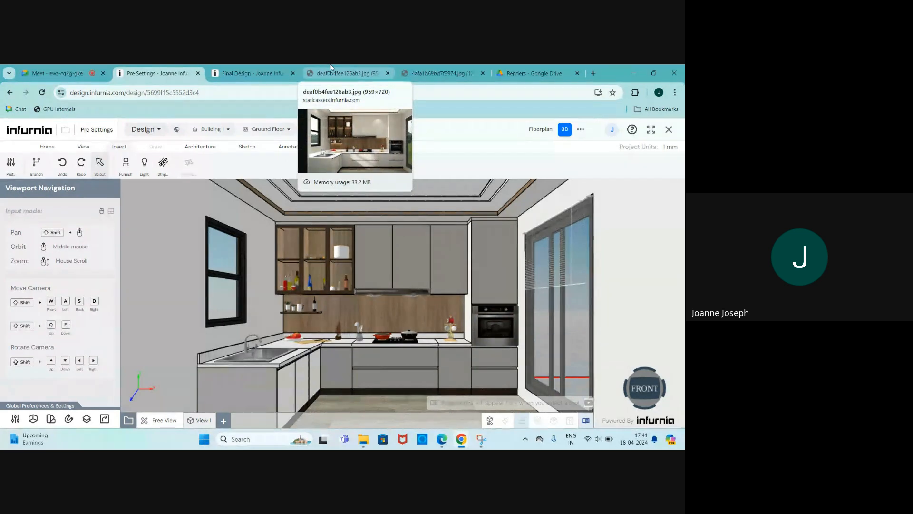
click(331, 67)
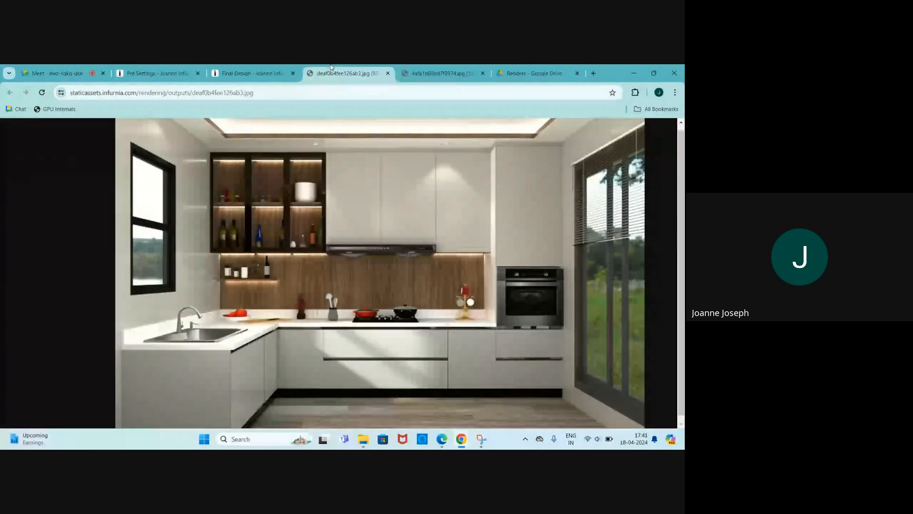
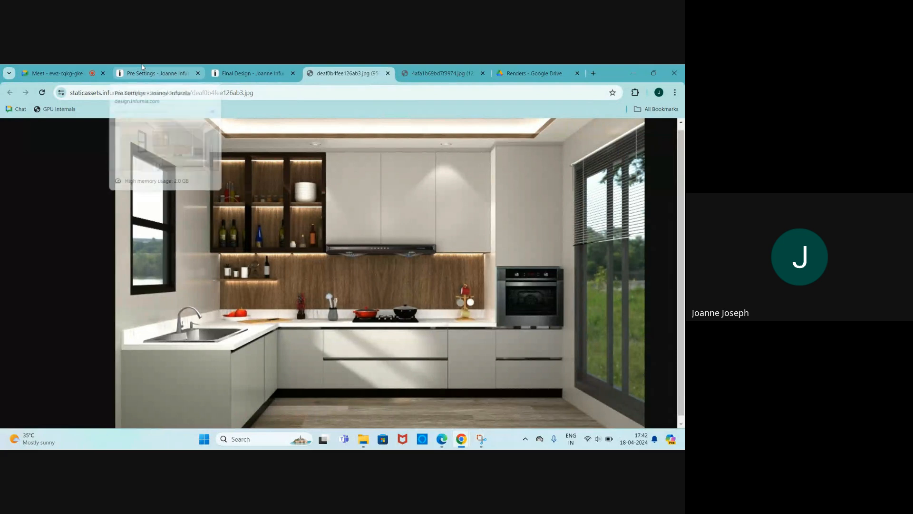
Step: Return to the Pre Settings project and switch the kitchen's floor plan to the reflected ceiling plan view
click(153, 73)
scroll(418, 225, up, 2)
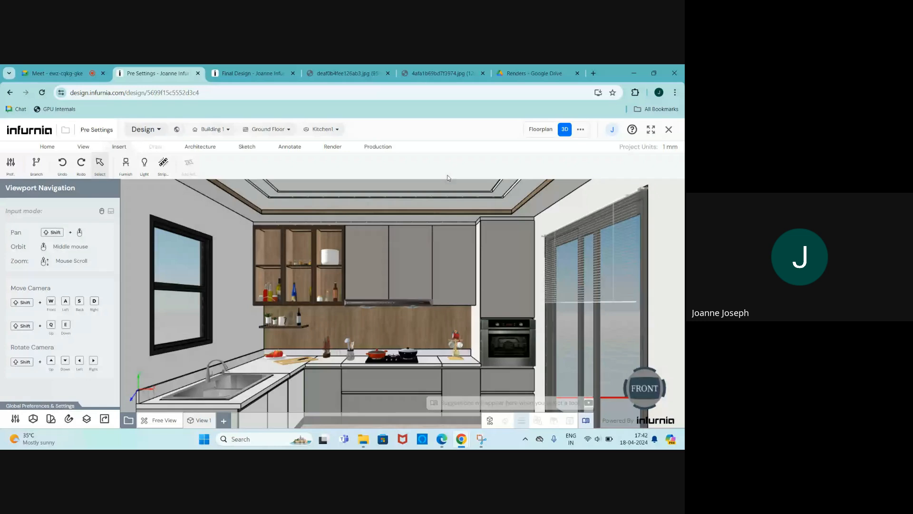
click(541, 129)
scroll(304, 292, down, 4)
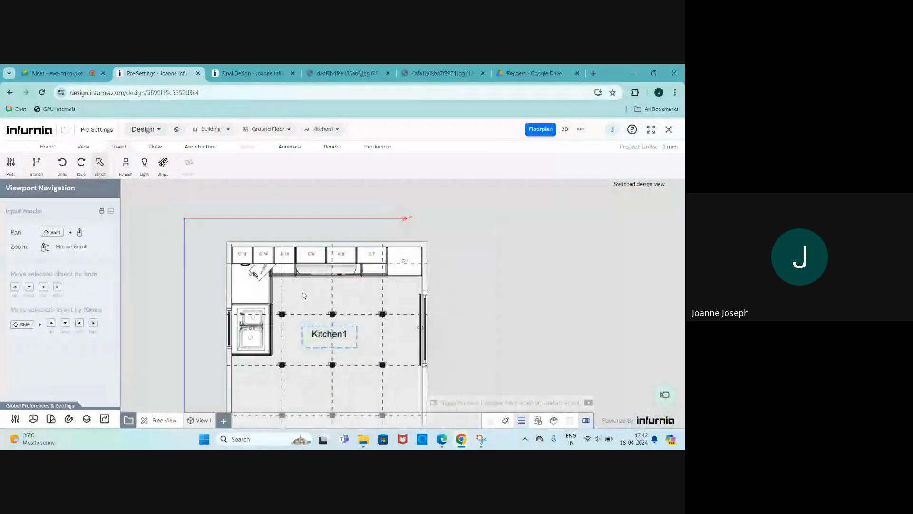
click(553, 420)
scroll(327, 283, up, 6)
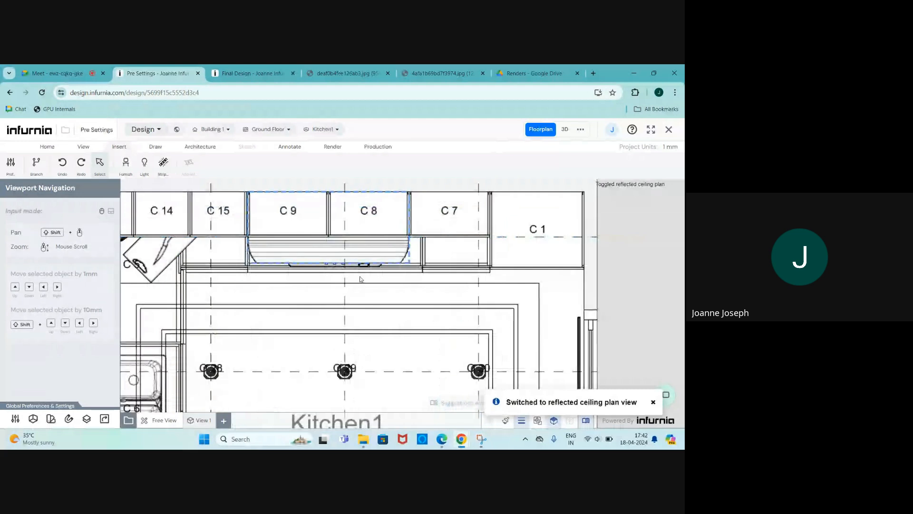
scroll(362, 295, down, 2)
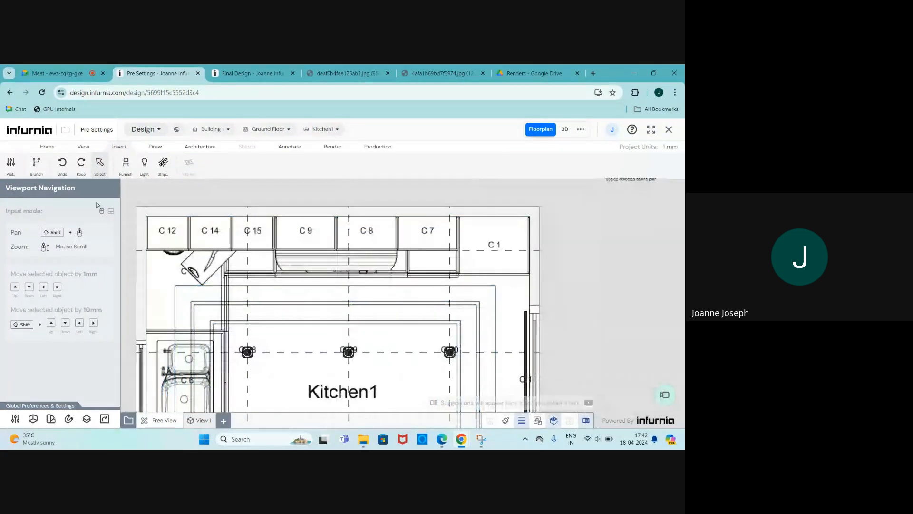
Step: Place a Ceiling Light 1 fixture in the ceiling plan in front of wall cabinet C 8, near the hob chimney
click(144, 164)
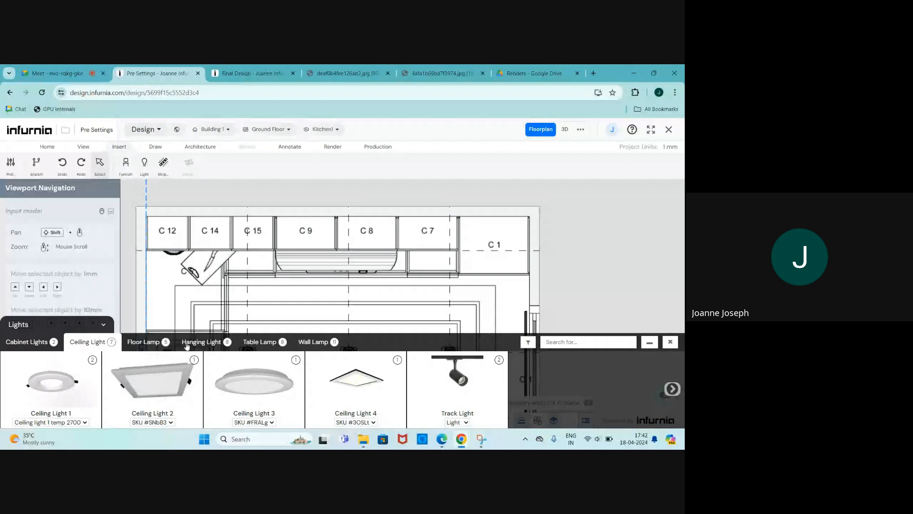
click(48, 389)
scroll(368, 273, up, 3)
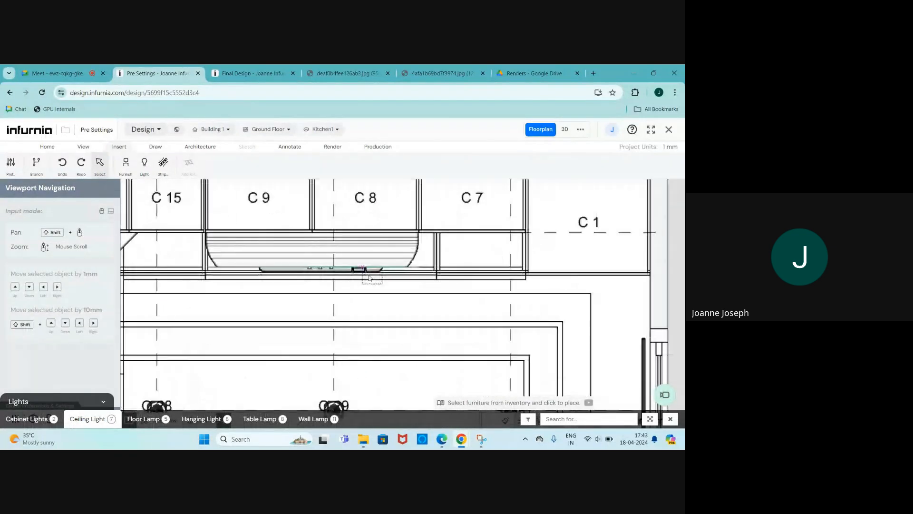
scroll(371, 290, down, 3)
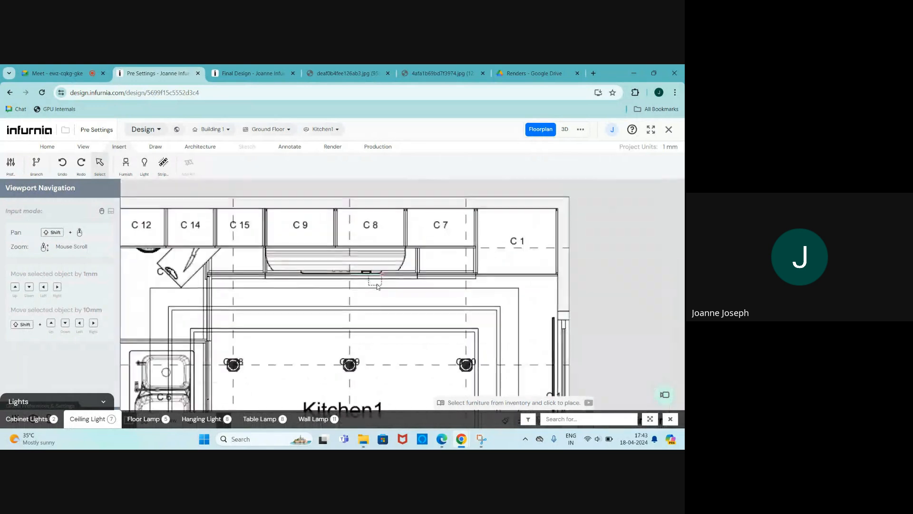
scroll(374, 289, up, 2)
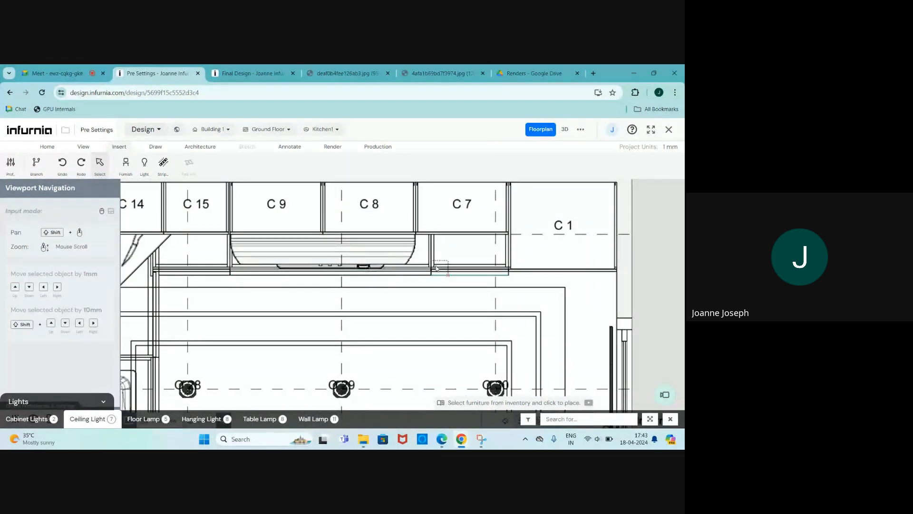
click(386, 271)
Step: Show the kitchen in 3D and shift the new ceiling light slightly along the false ceiling in front of the wall cabinets
click(565, 129)
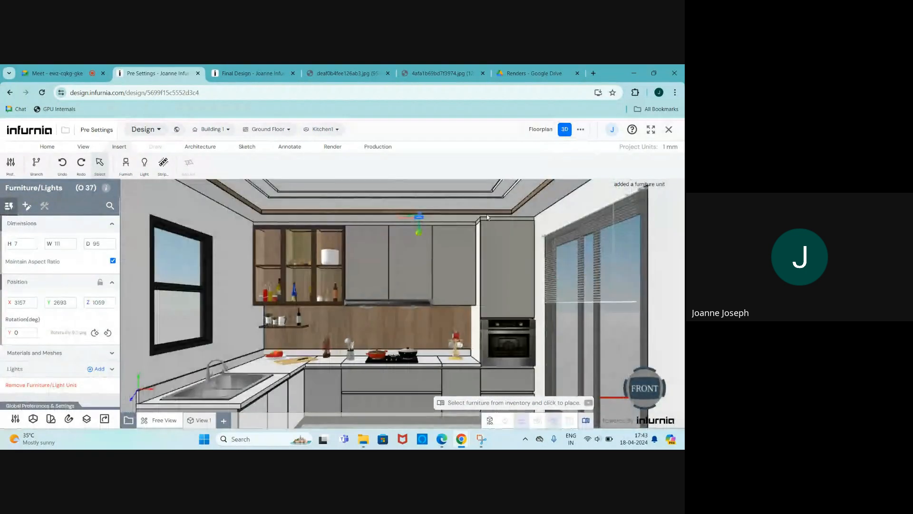
scroll(424, 218, up, 2)
scroll(423, 217, up, 3)
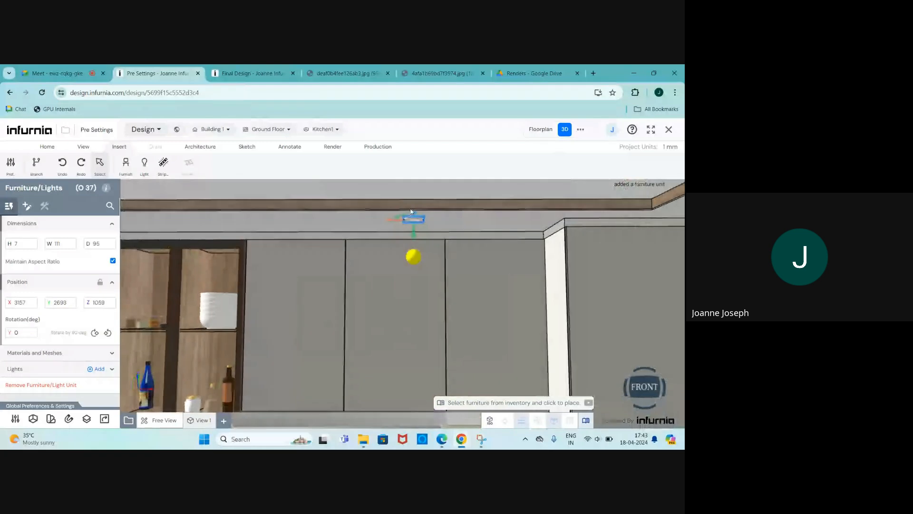
scroll(412, 209, up, 2)
scroll(413, 212, down, 2)
scroll(413, 214, up, 2)
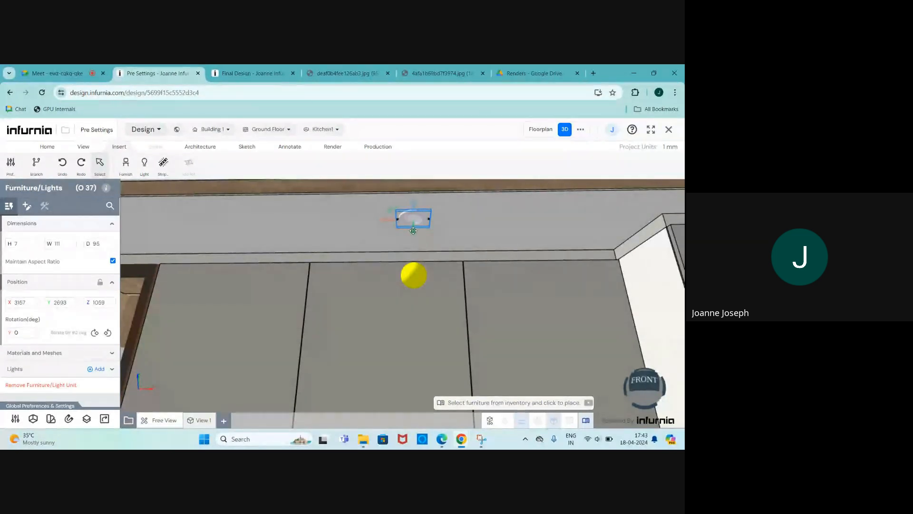
drag(413, 231, 394, 228)
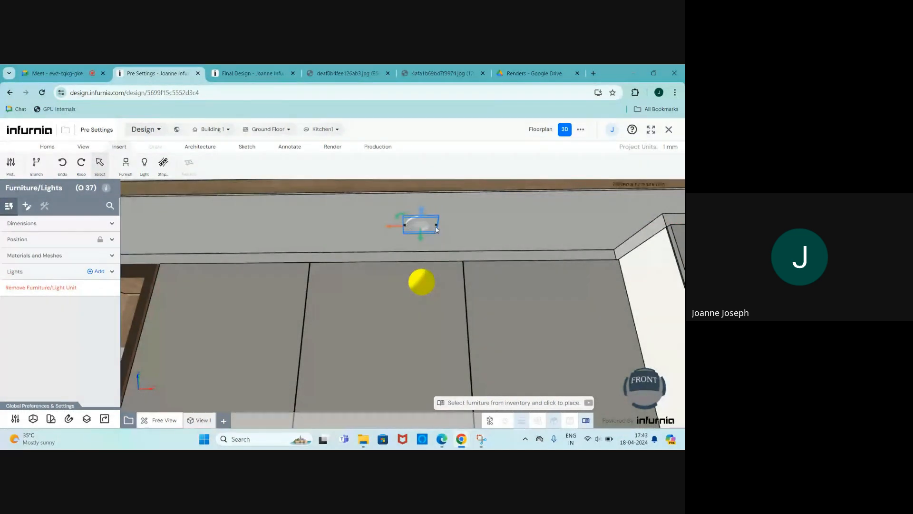
scroll(432, 205, up, 2)
scroll(421, 213, up, 2)
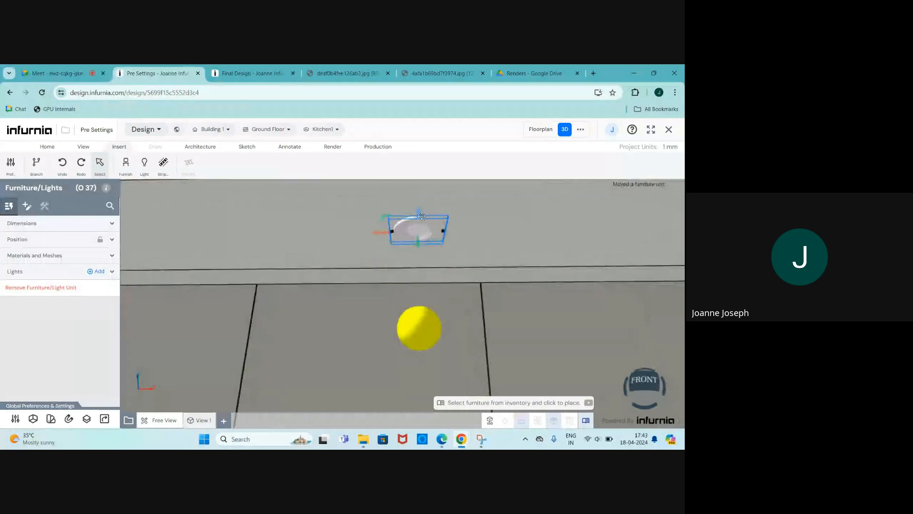
drag(419, 210, 418, 211)
Step: Fine-tune the light's position on the false ceiling to about X 3180 mm and Z 1031 mm
scroll(407, 250, down, 3)
mouse_move(407, 250)
middle_down()
mouse_move(425, 266)
mouse_move(418, 228)
mouse_move(406, 223)
mouse_move(414, 237)
middle_up()
scroll(417, 220, up, 4)
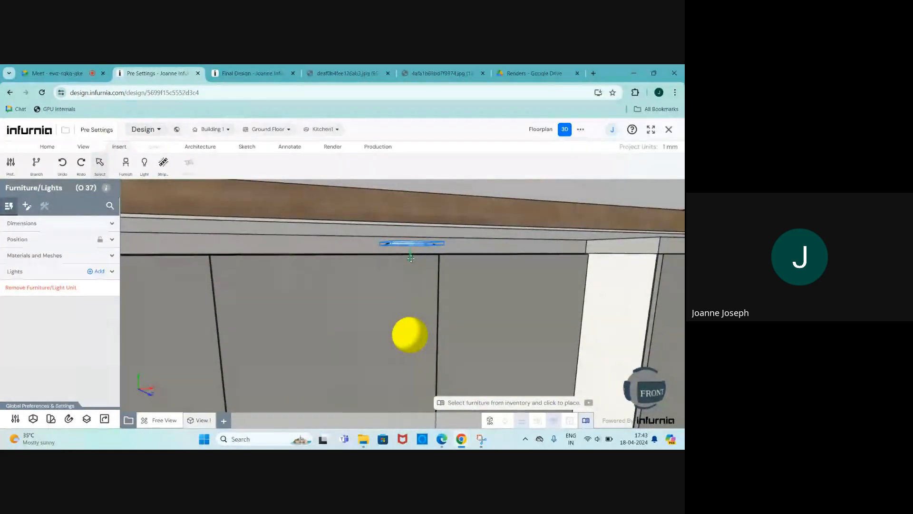
drag(411, 259, 410, 229)
scroll(405, 229, down, 3)
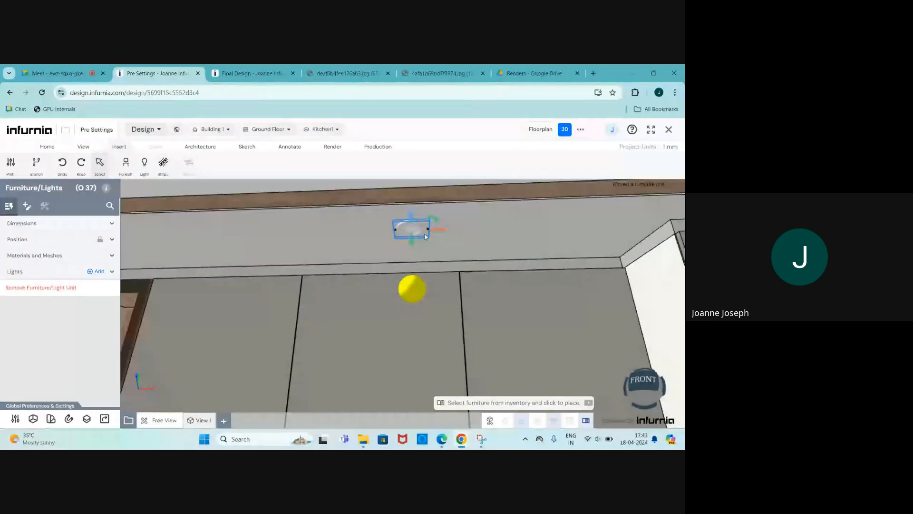
scroll(399, 202, up, 3)
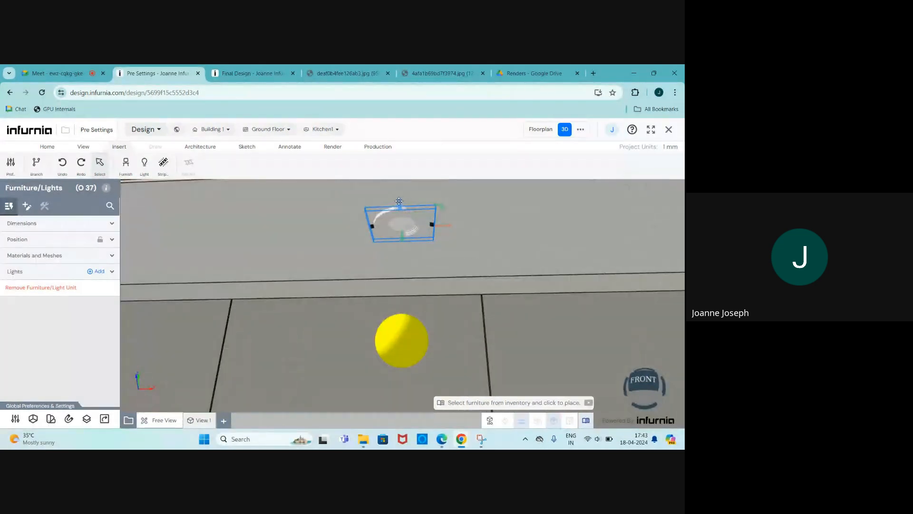
drag(399, 202, 470, 189)
scroll(487, 249, down, 4)
scroll(471, 190, down, 2)
scroll(447, 239, up, 2)
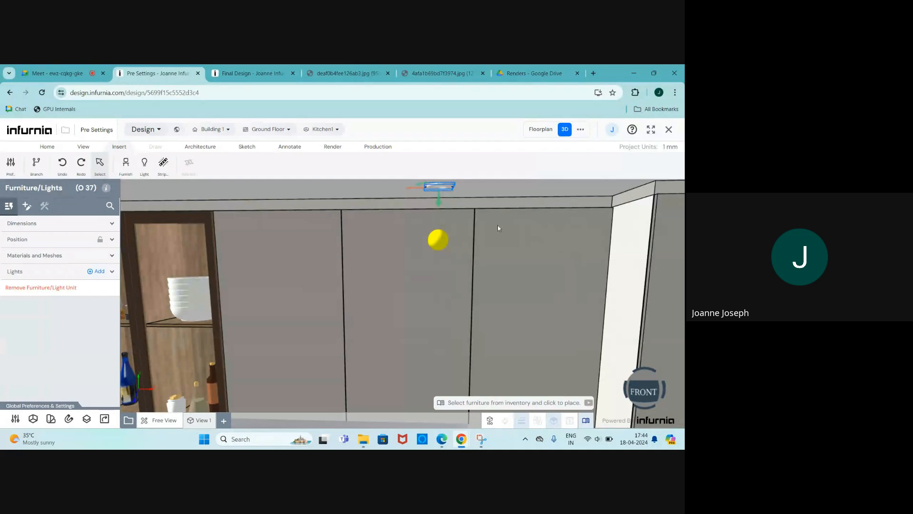
drag(425, 305, 423, 286)
scroll(447, 216, up, 3)
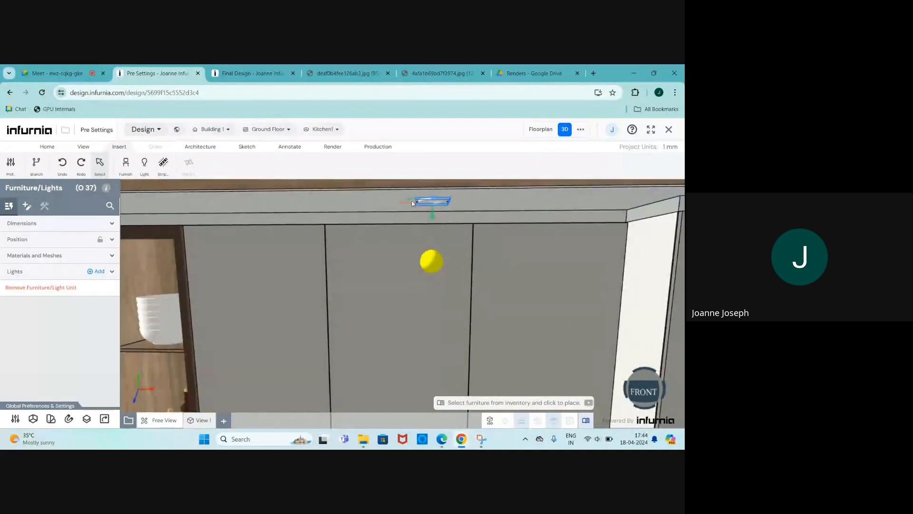
scroll(427, 216, up, 1)
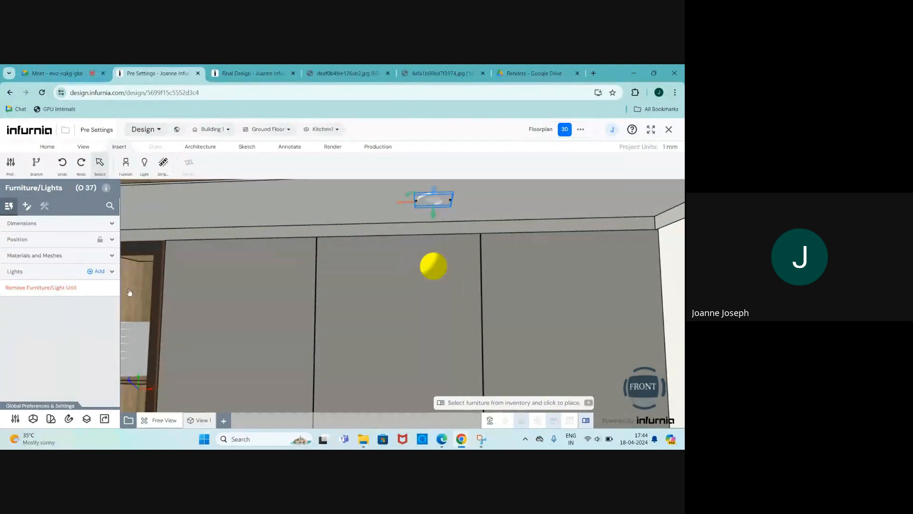
Step: Change the new ceiling light's light type to Spot Light, and reopen its light properties
click(24, 272)
scroll(47, 301, down, 2)
scroll(46, 301, down, 1)
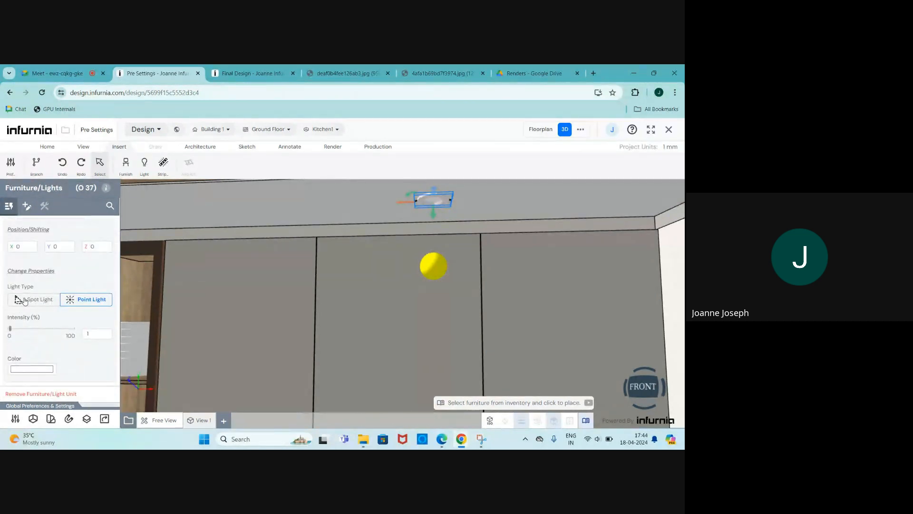
click(25, 300)
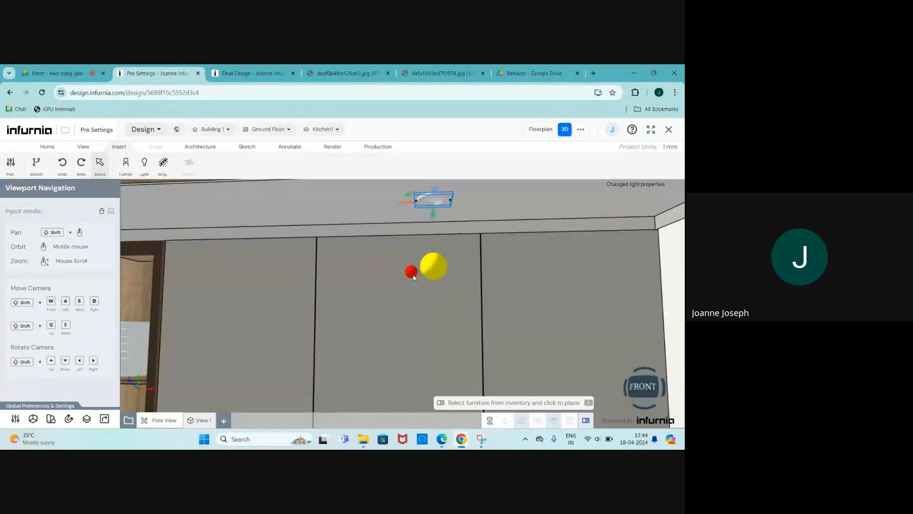
scroll(411, 277, down, 1)
scroll(412, 276, up, 1)
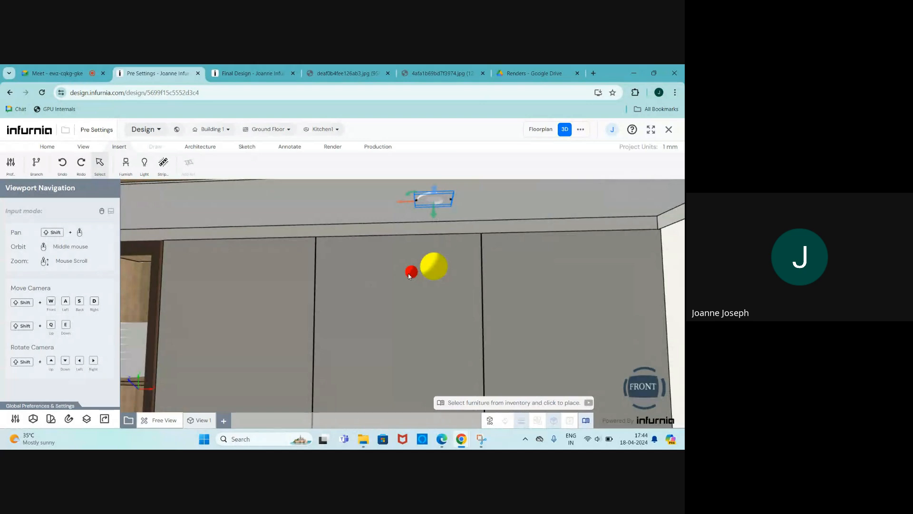
click(430, 198)
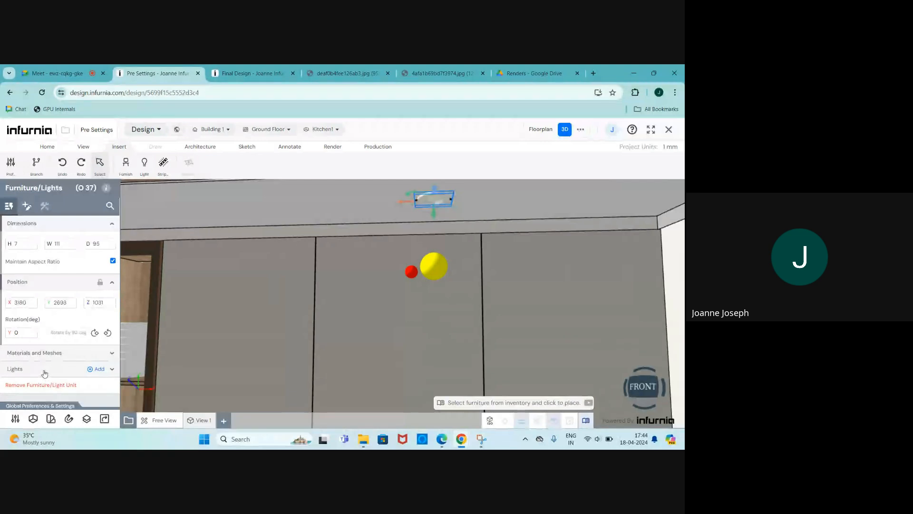
scroll(47, 326, down, 5)
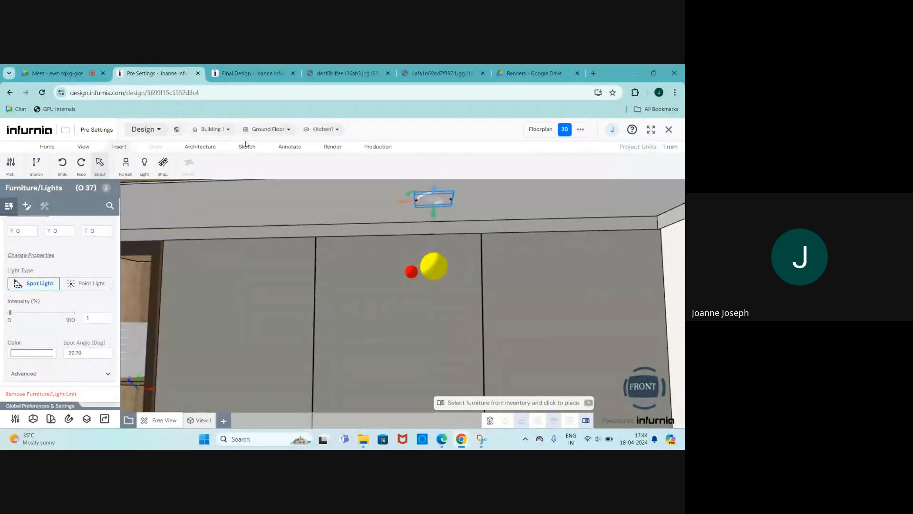
Step: Check the light cones on the wall cabinets in the finished render image, and set the light's spot angle to 40 degrees
click(342, 73)
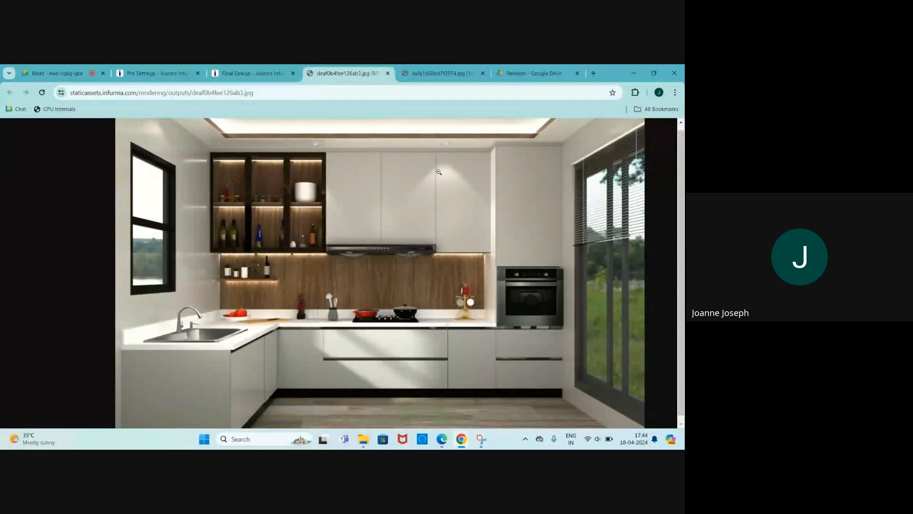
scroll(158, 188, up, 1)
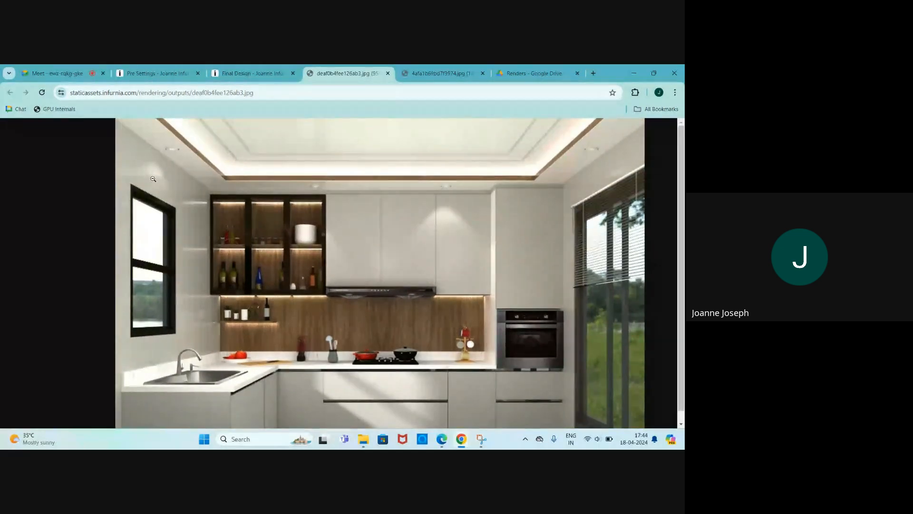
click(154, 72)
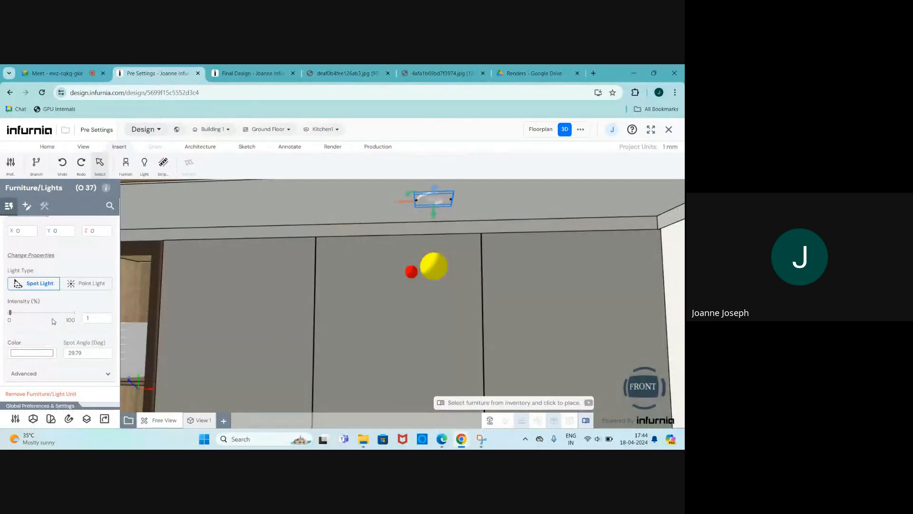
click(351, 65)
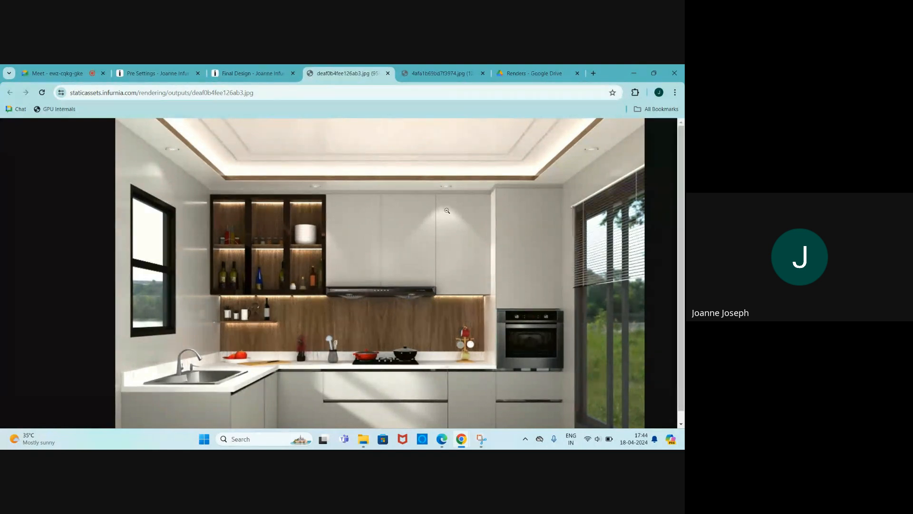
click(177, 67)
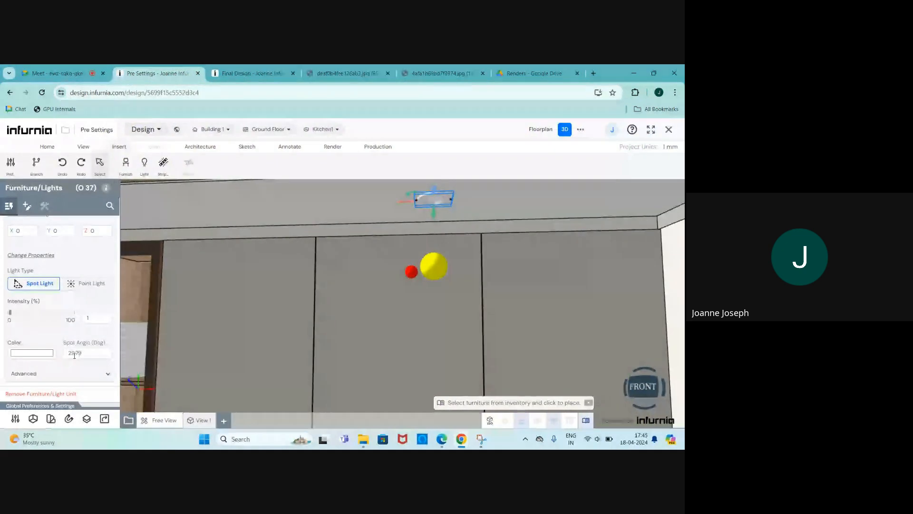
drag(84, 352, 70, 353)
text(40)
key(Return)
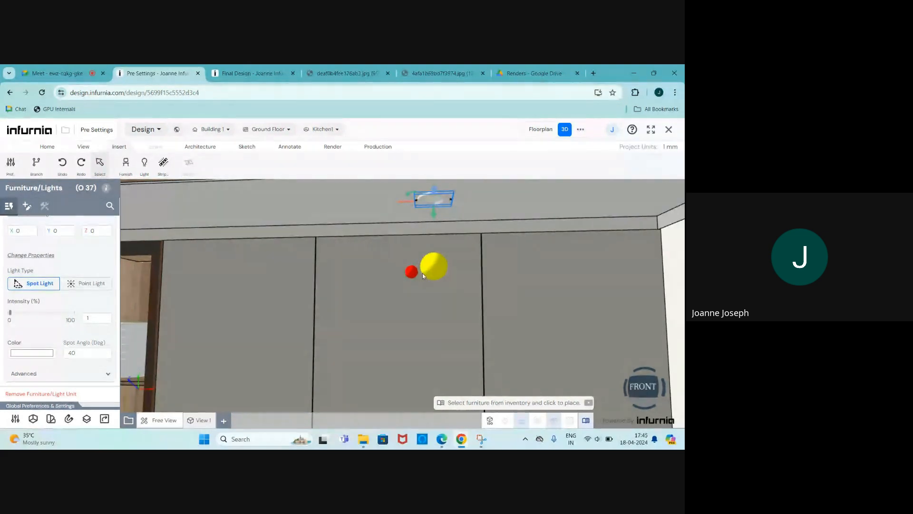
Step: Recheck the render image and aim the spotlight straight down with Direction x 0, Direction y -1 and Direction z 0
click(333, 71)
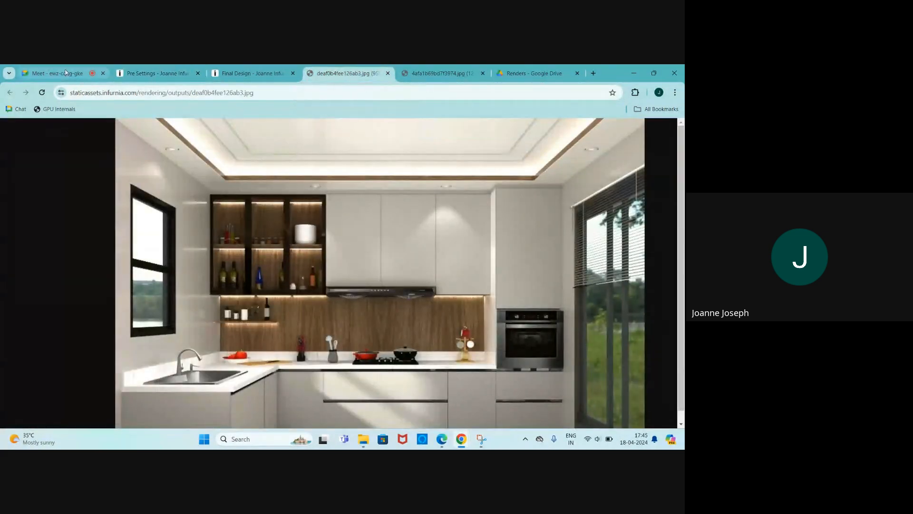
click(157, 73)
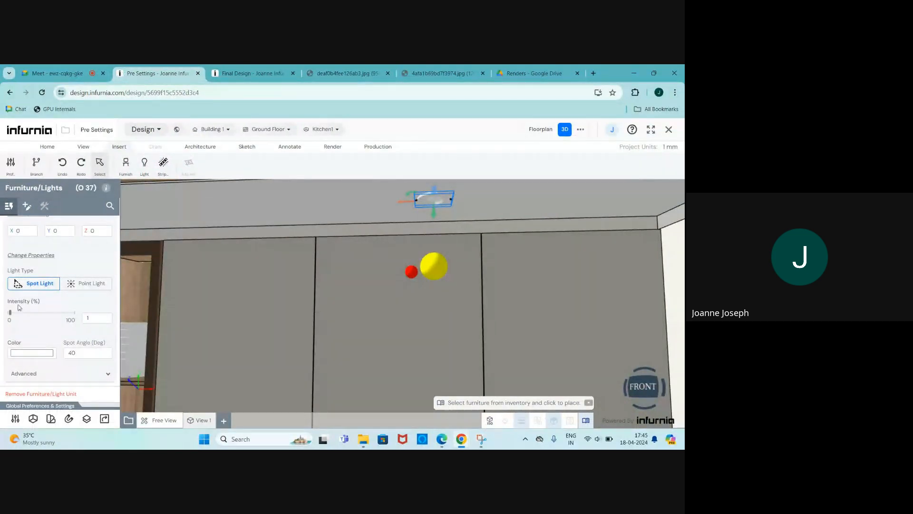
click(59, 374)
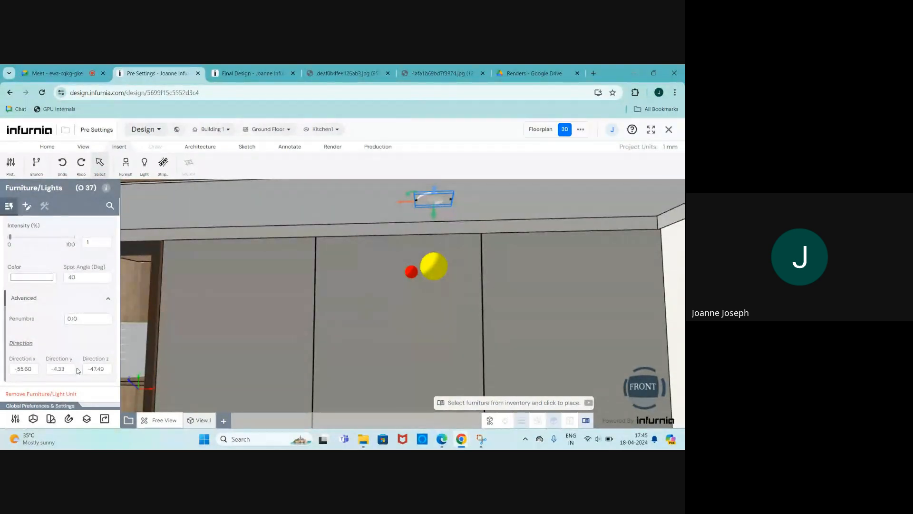
drag(69, 370, 49, 370)
text(-1)
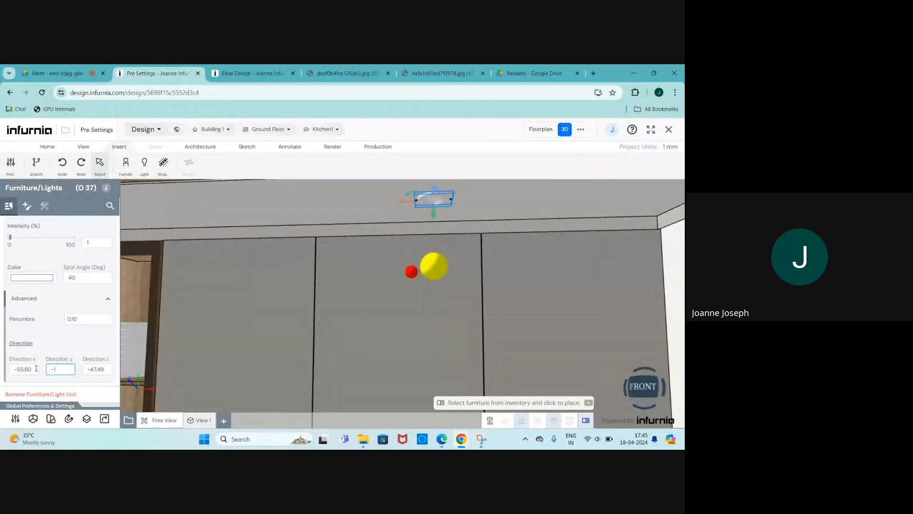
click(36, 368)
drag(36, 368, 12, 366)
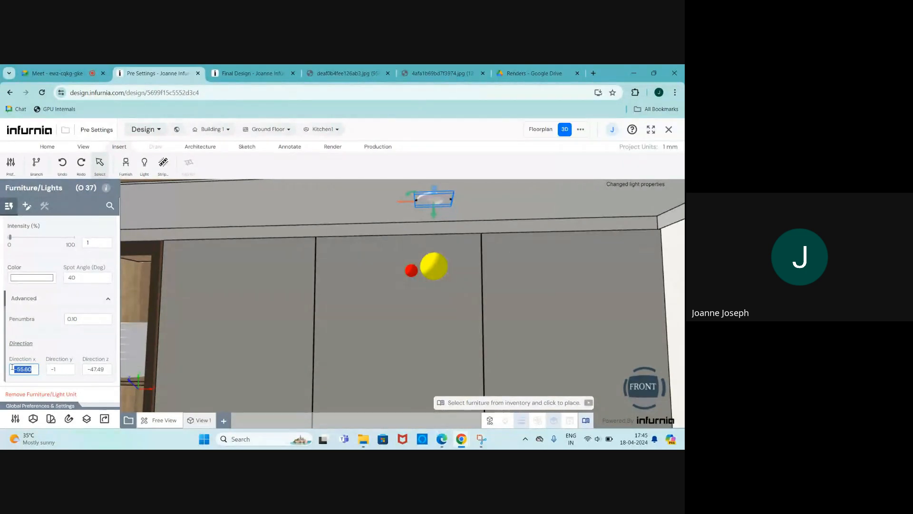
text(0)
key(Return)
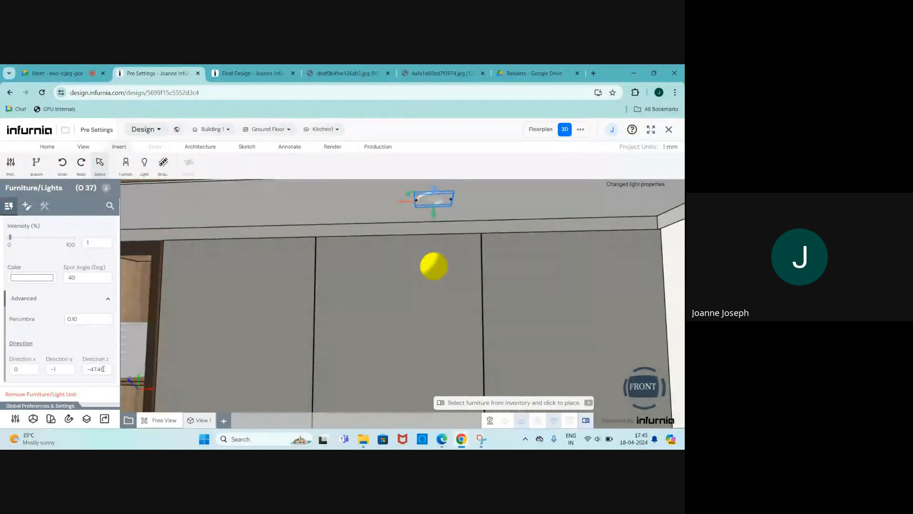
double_click(88, 369)
text(0)
key(Return)
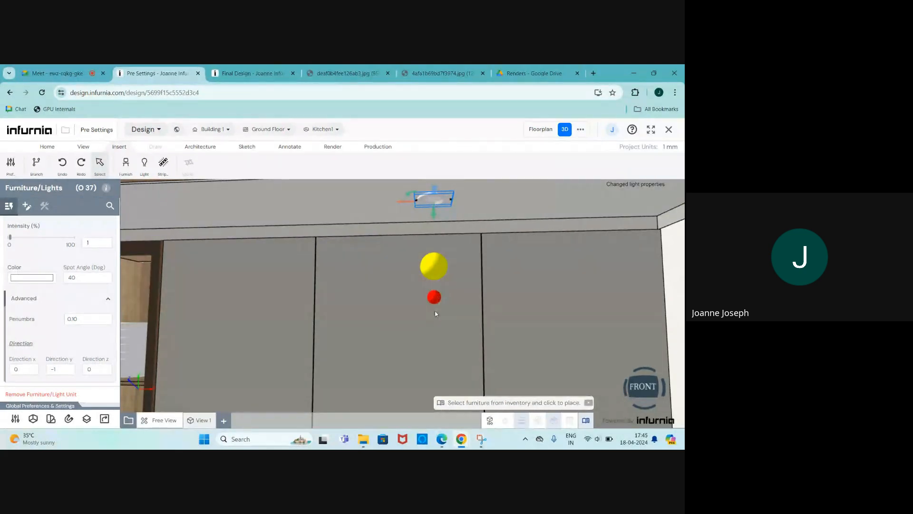
Step: Try Direction y at 1 to aim the spotlight upward, and set it back to -1
double_click(49, 368)
text(1)
key(Return)
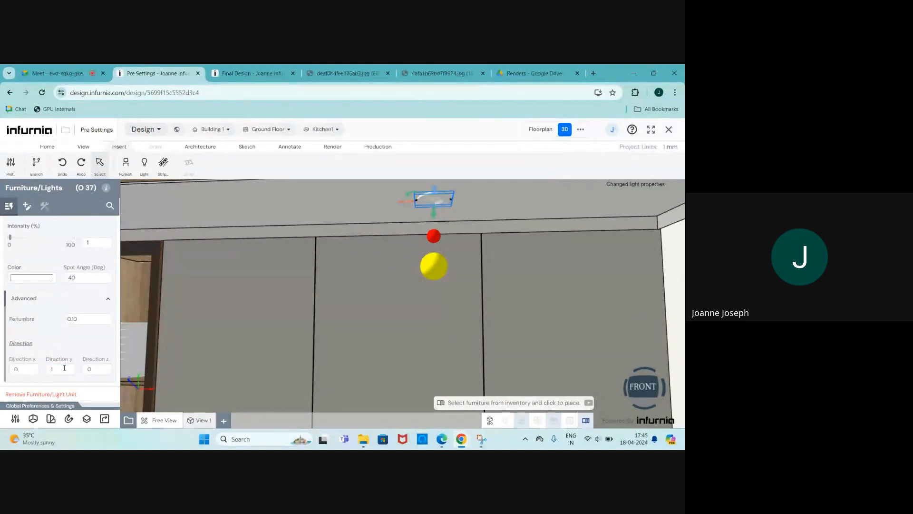
double_click(47, 369)
text(-1)
key(Return)
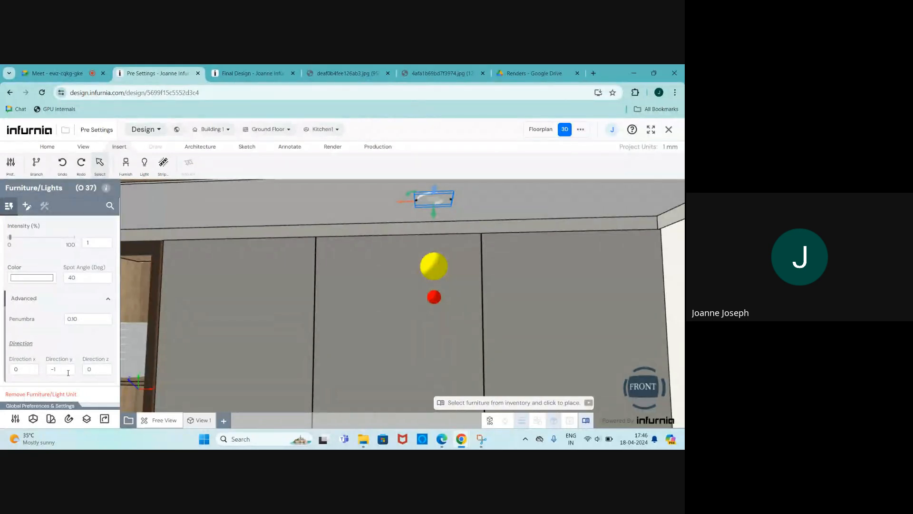
Step: Try Direction z at 1 on the spotlight, and set it back to 0
click(97, 370)
text(1)
key(Return)
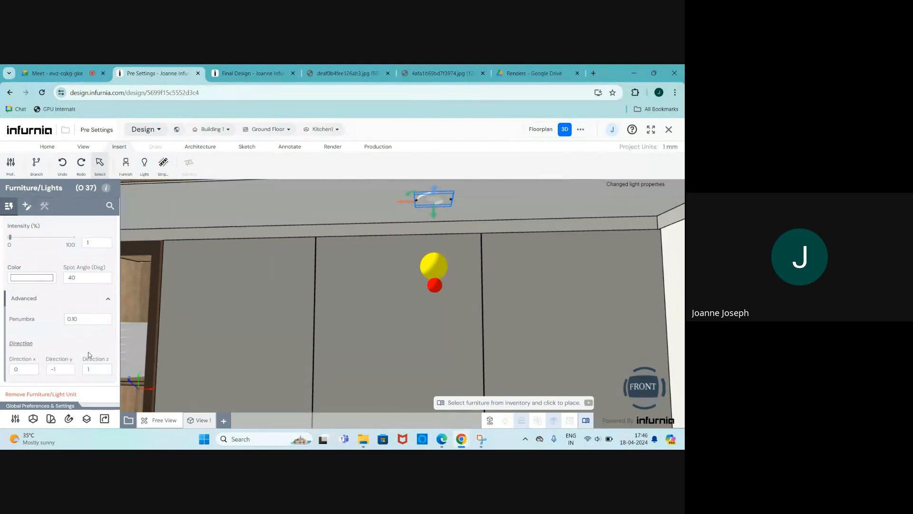
drag(97, 369, 85, 371)
text(0)
key(Return)
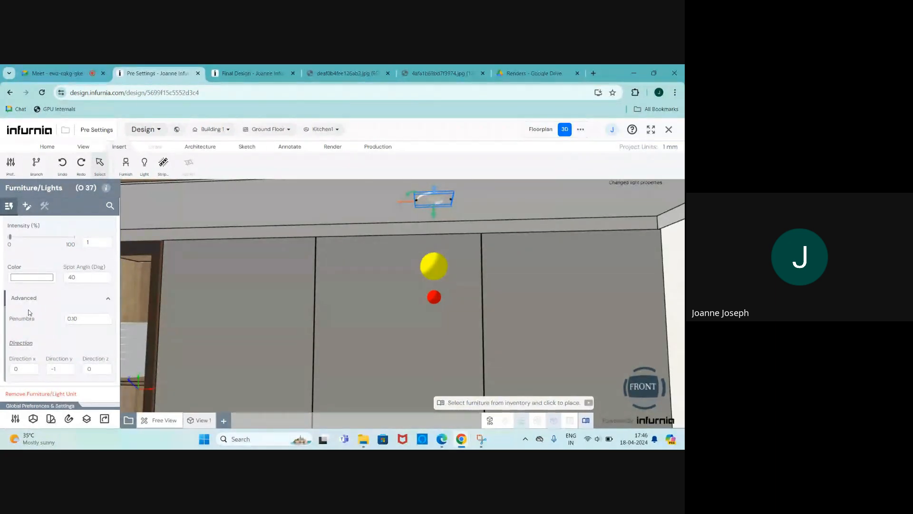
Step: Review the spotlight's light properties and compare the ceiling lights in the finished render image
scroll(68, 312, up, 3)
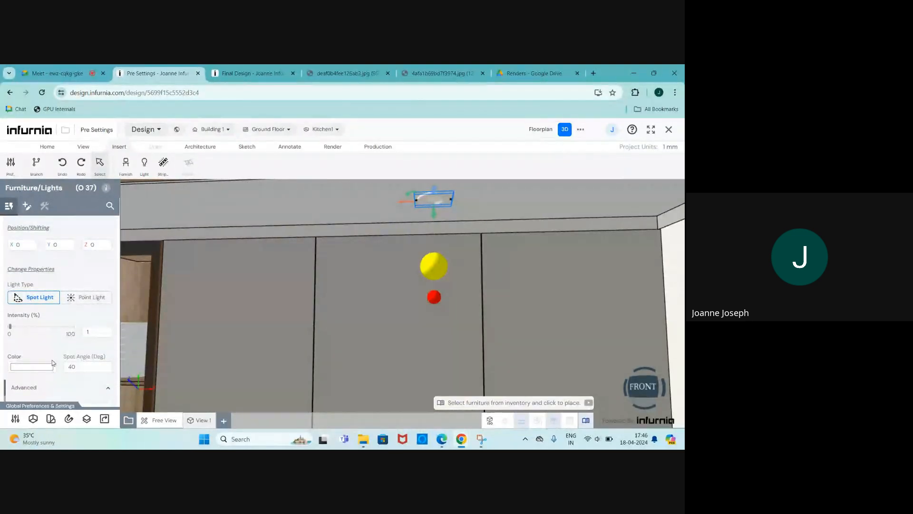
scroll(105, 335, down, 1)
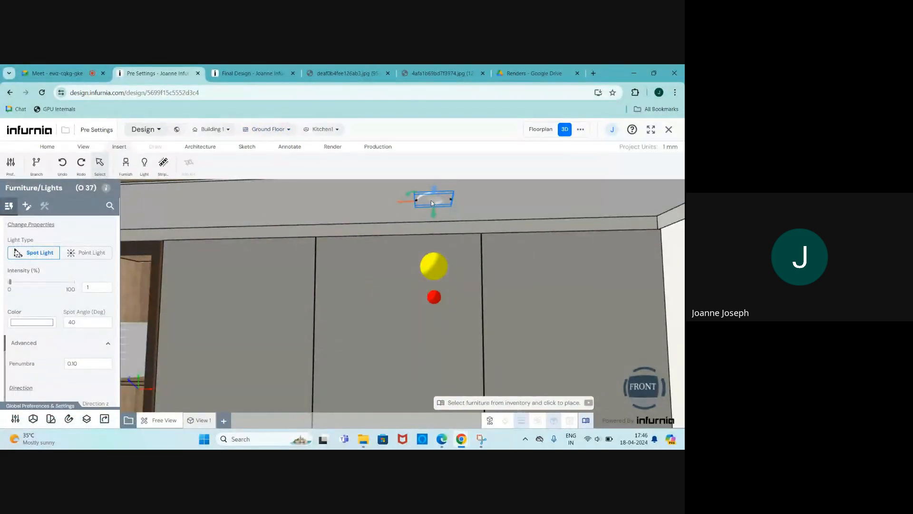
click(335, 72)
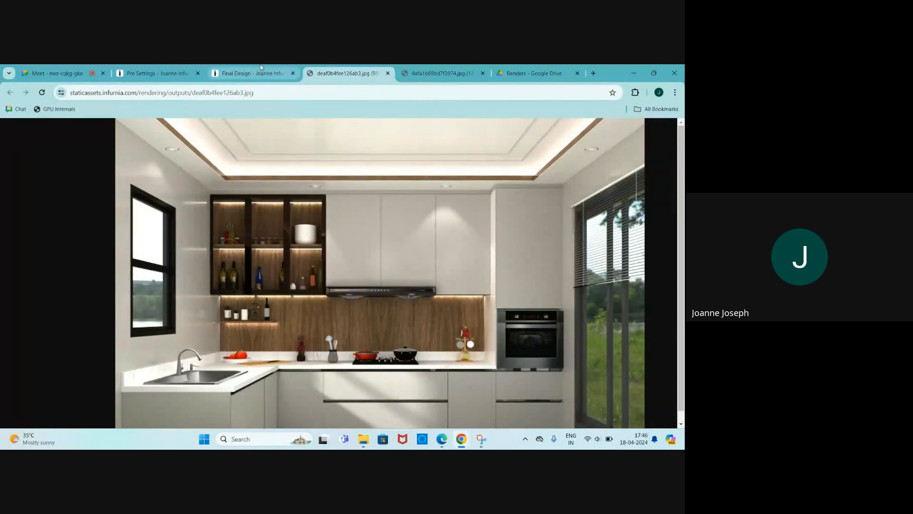
click(140, 69)
Step: Open the kitchen ceiling's false ceiling for editing and examine the properties of its existing outer border shape
scroll(381, 249, down, 5)
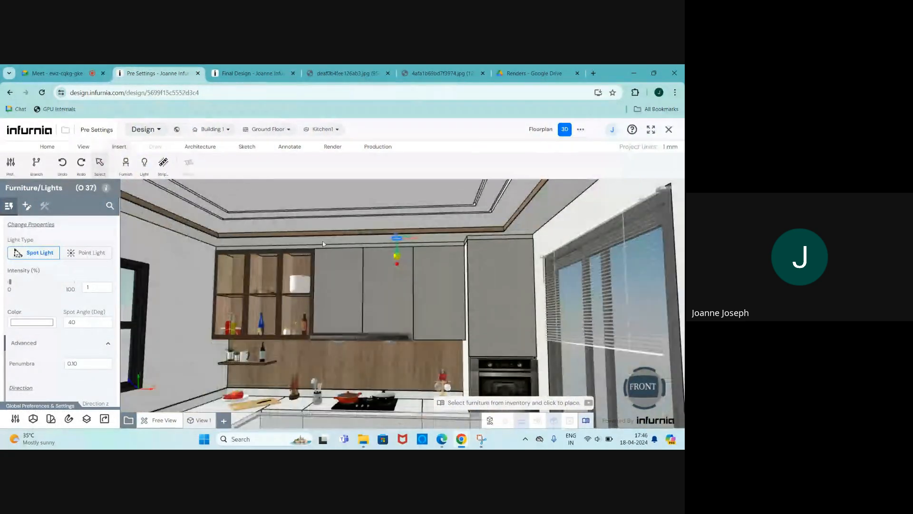
click(295, 237)
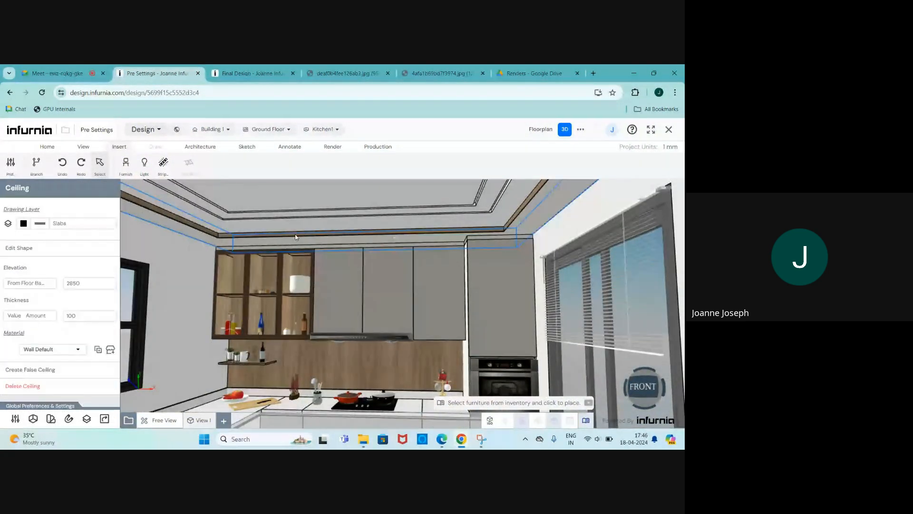
click(18, 370)
scroll(340, 332, up, 1)
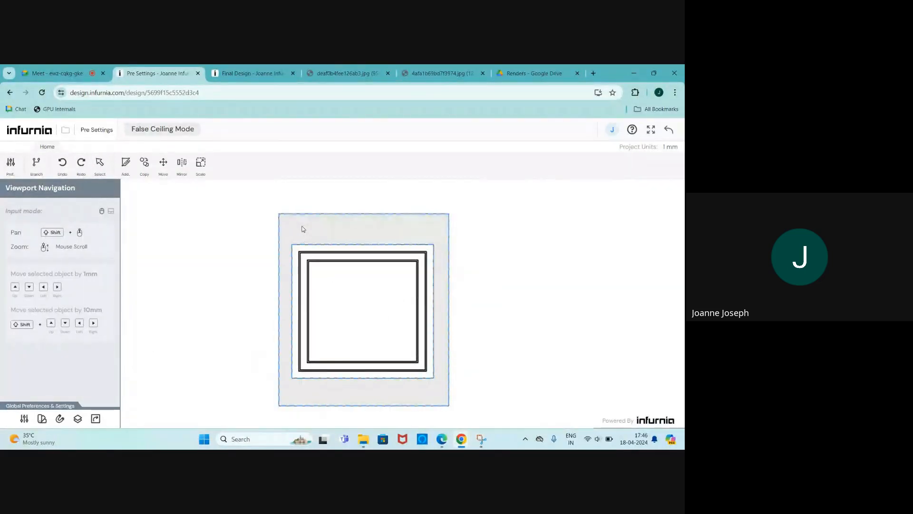
click(351, 228)
scroll(388, 233, up, 2)
scroll(355, 231, down, 1)
scroll(223, 216, down, 1)
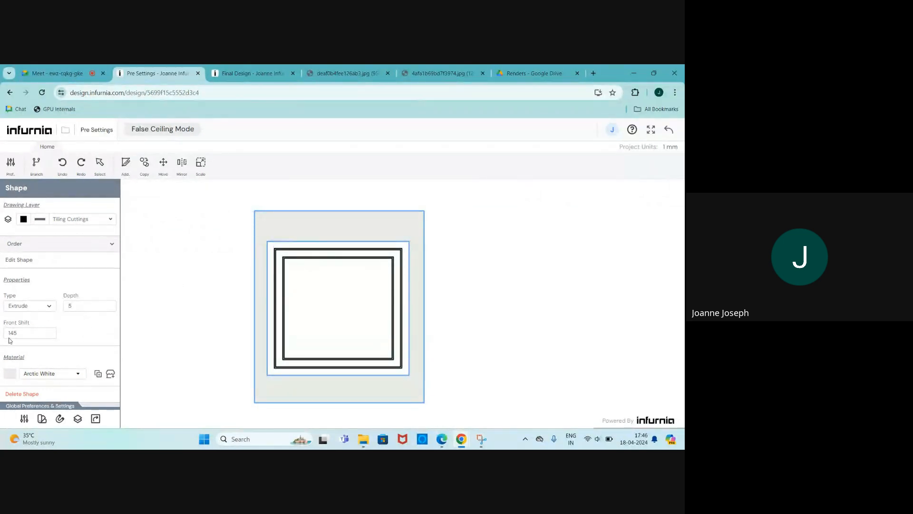
Step: Start a new false-ceiling shape with a rectangle over the ceiling's full outer outline, and try to offset it
click(127, 166)
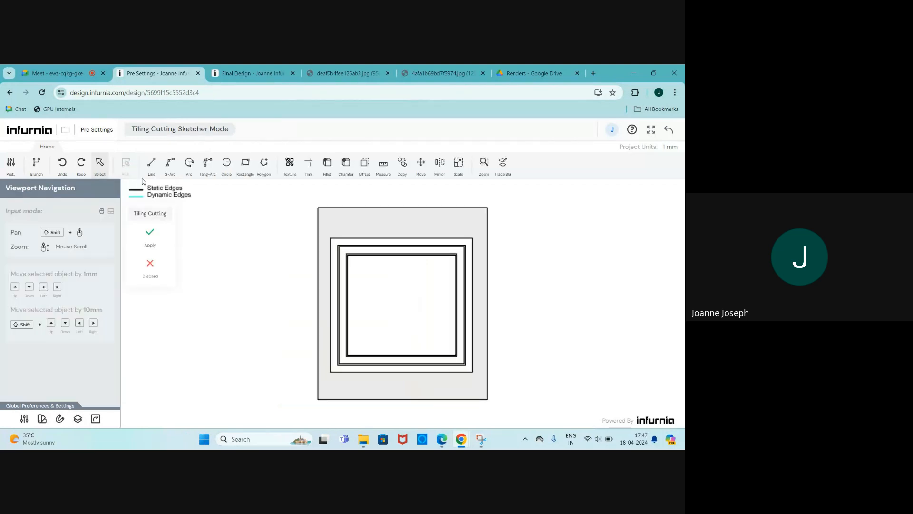
click(246, 164)
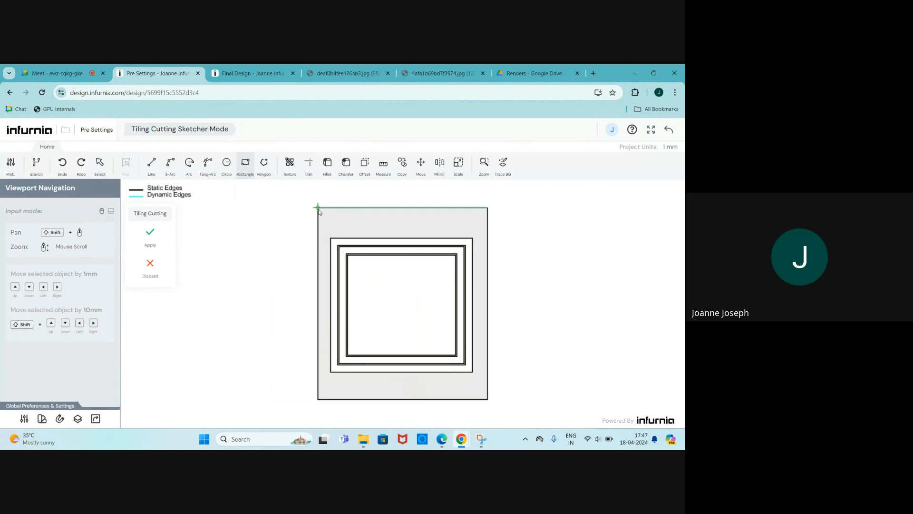
click(317, 208)
click(488, 399)
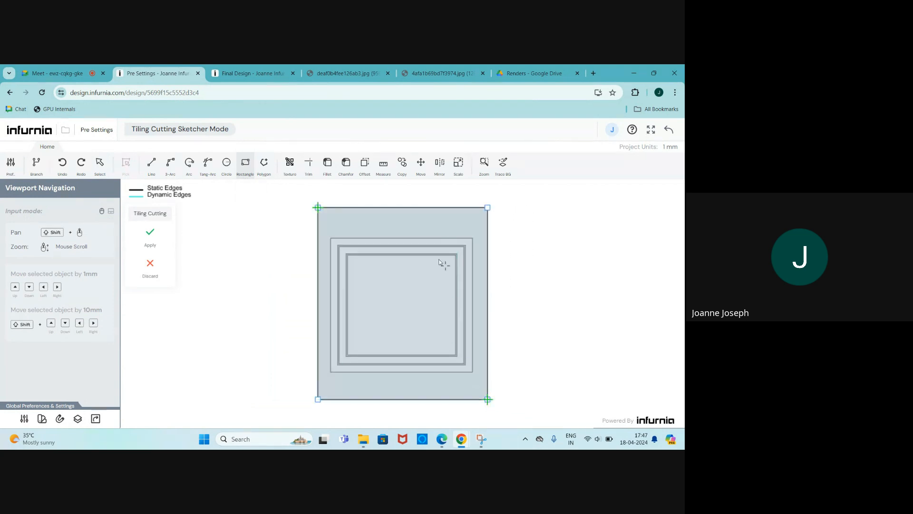
click(364, 164)
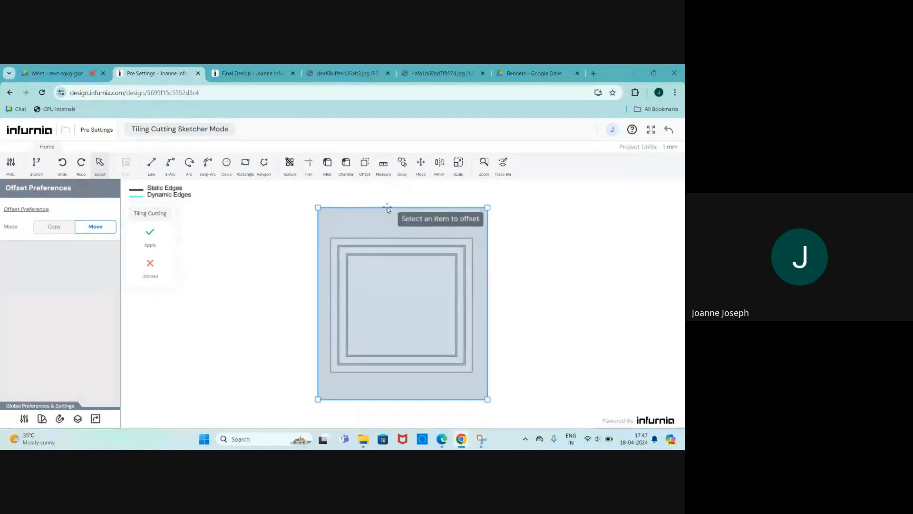
click(388, 208)
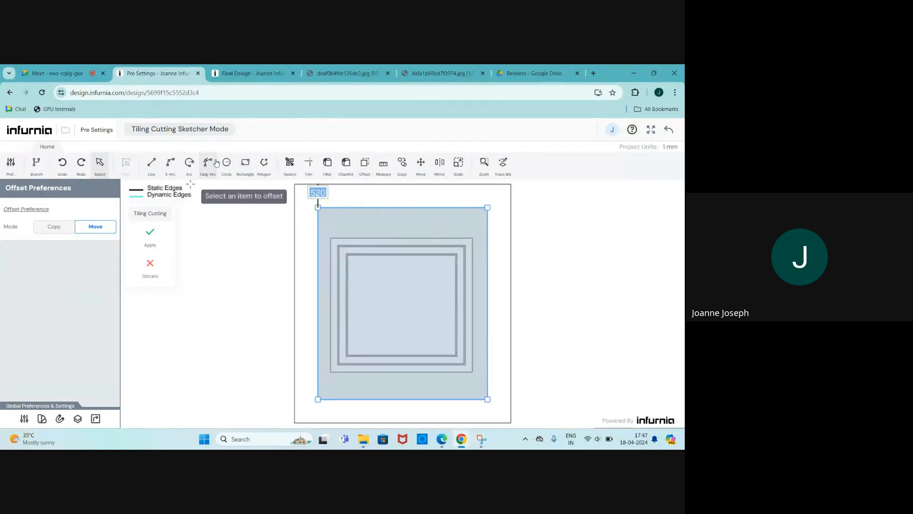
Step: Draw a second rectangle between the outer outline and the ceiling's recess, and apply the sketch as a border shape
click(244, 164)
scroll(338, 228, up, 3)
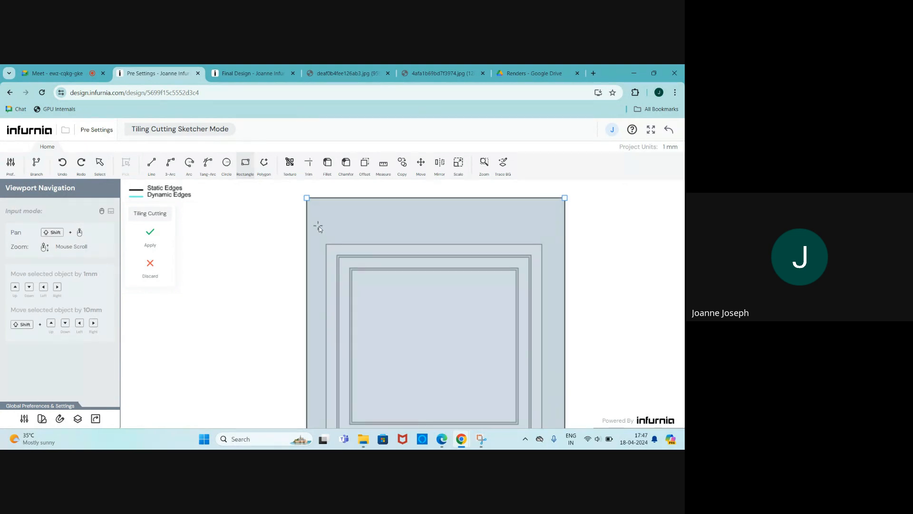
click(318, 227)
scroll(438, 357, down, 2)
scroll(438, 357, up, 2)
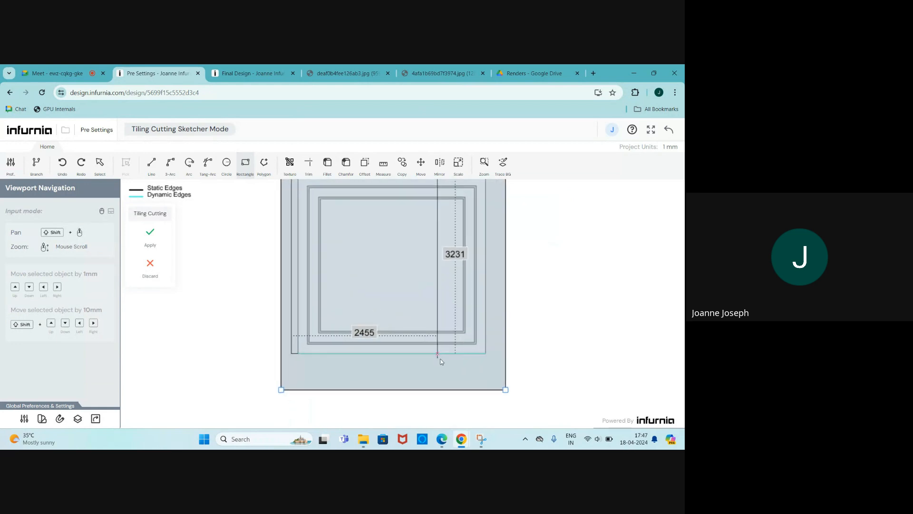
click(494, 372)
click(150, 233)
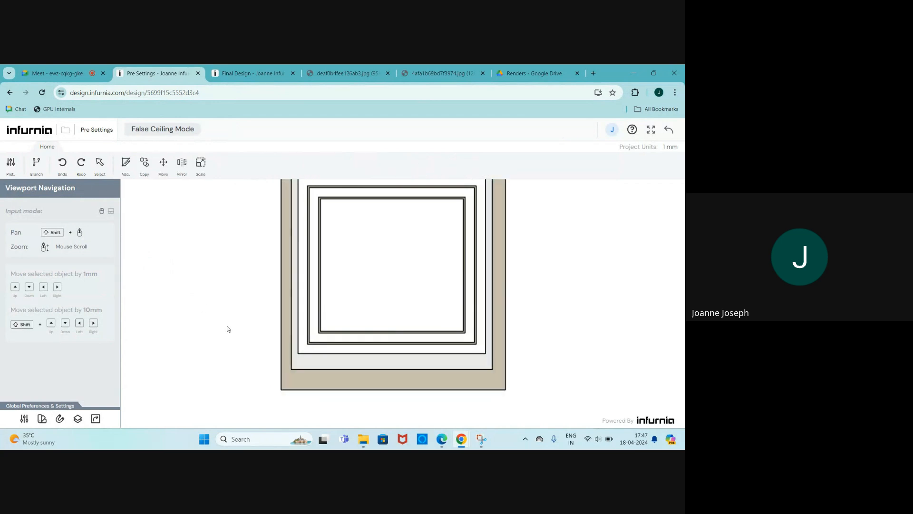
Step: Check the new border's shape properties, leave false ceiling mode and inspect the border in the 3D view above the wall cabinets
click(289, 379)
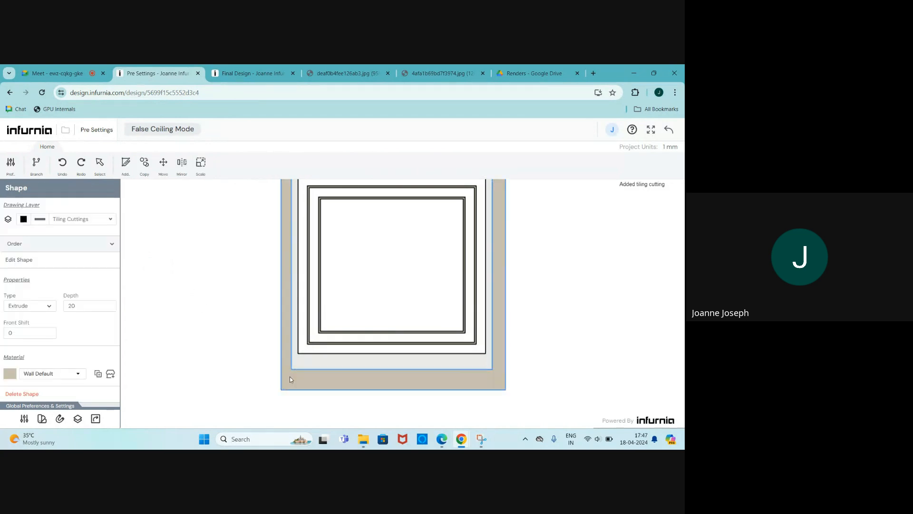
scroll(195, 373, down, 2)
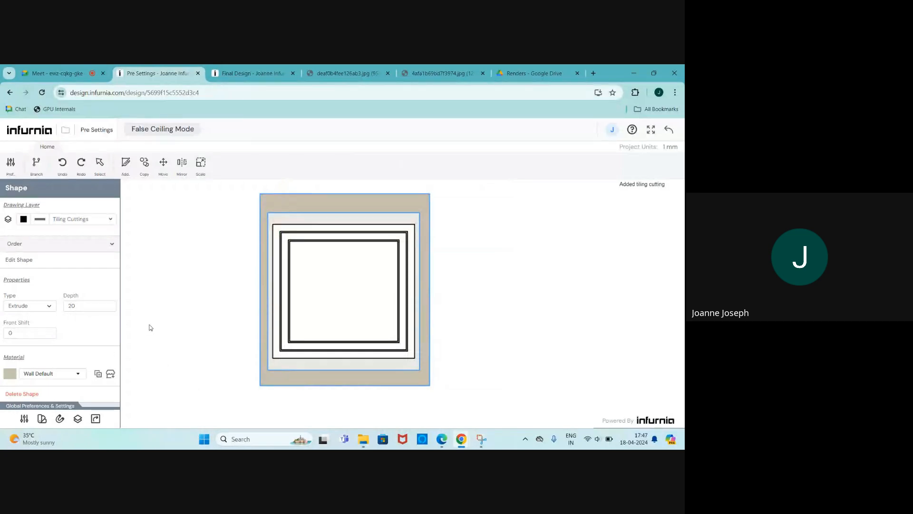
click(668, 130)
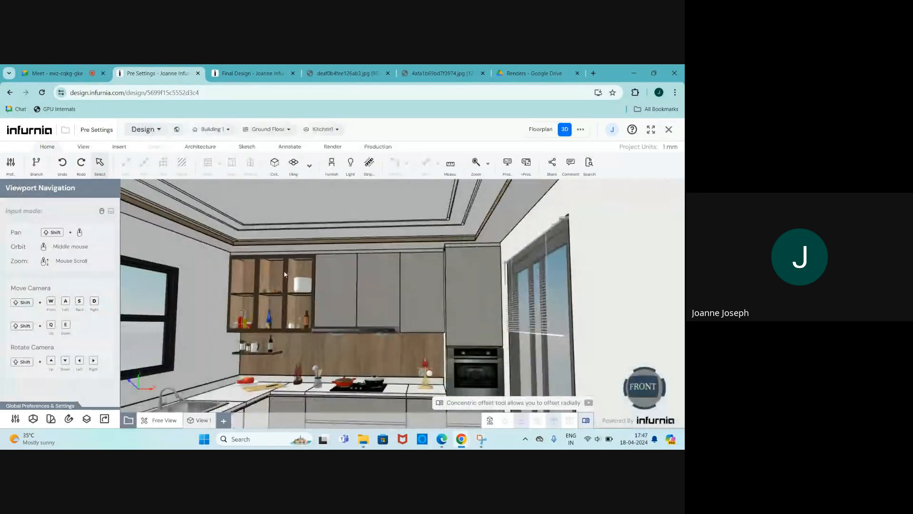
scroll(213, 244, up, 3)
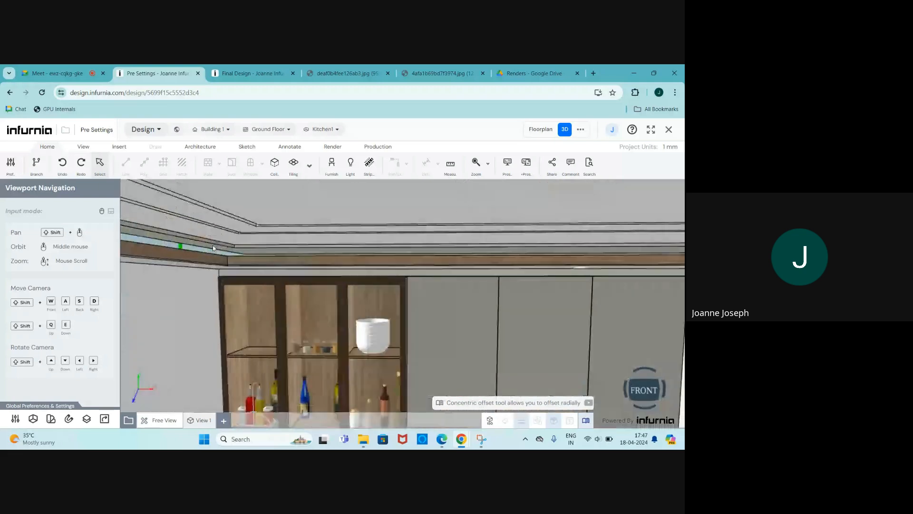
scroll(212, 244, up, 2)
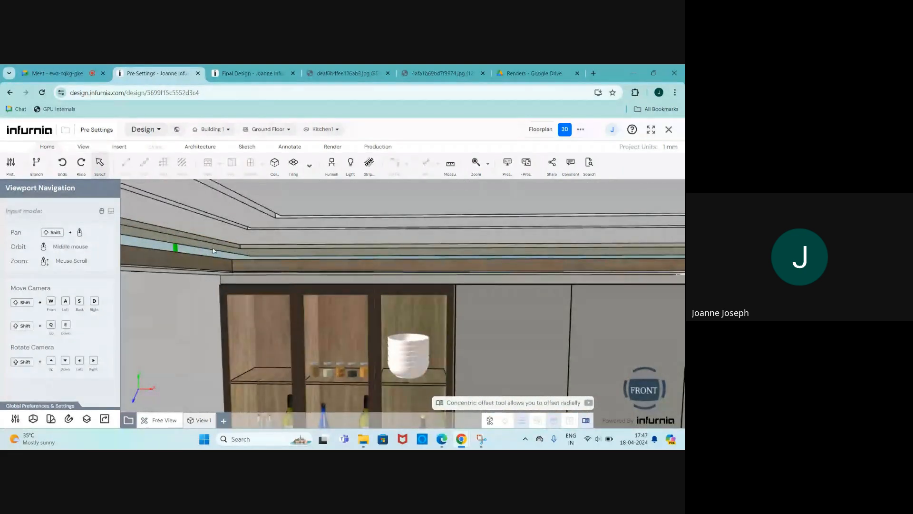
scroll(209, 246, up, 2)
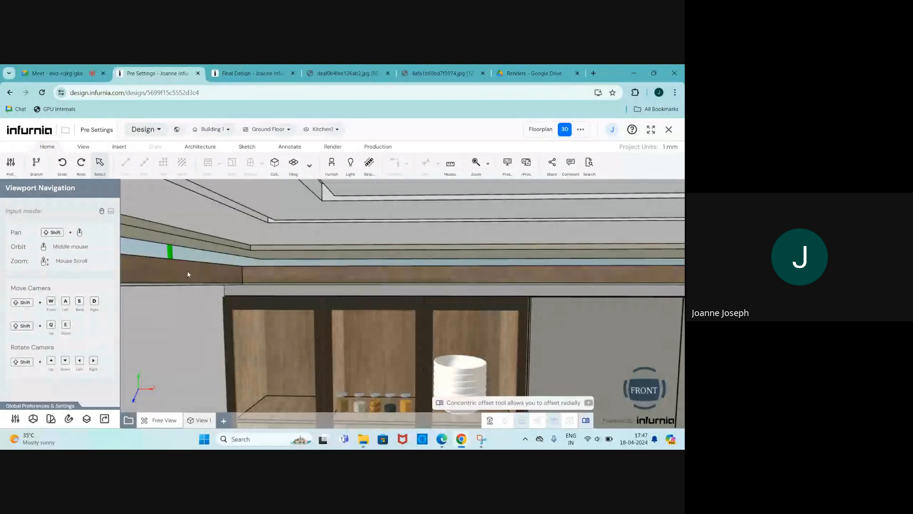
Step: Reopen the ceiling's false ceiling and set the new outer border's extrusion depth to 155 mm
click(189, 246)
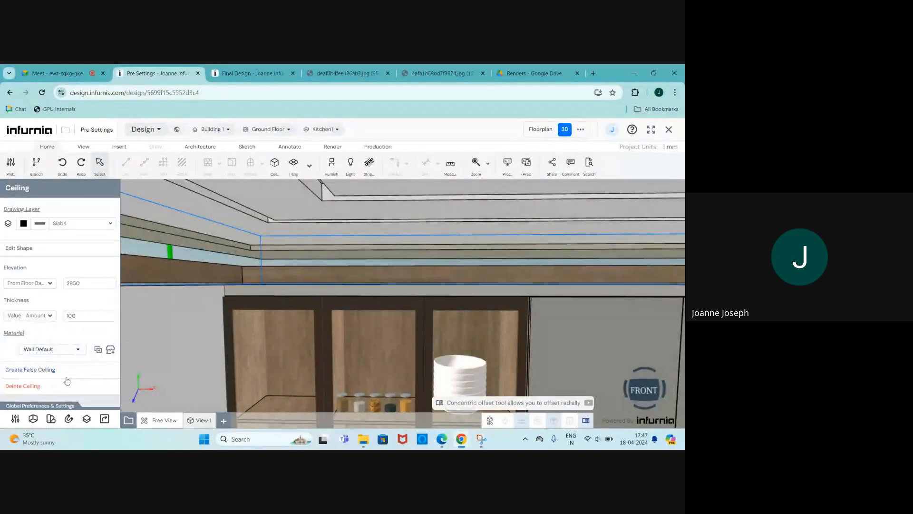
click(37, 371)
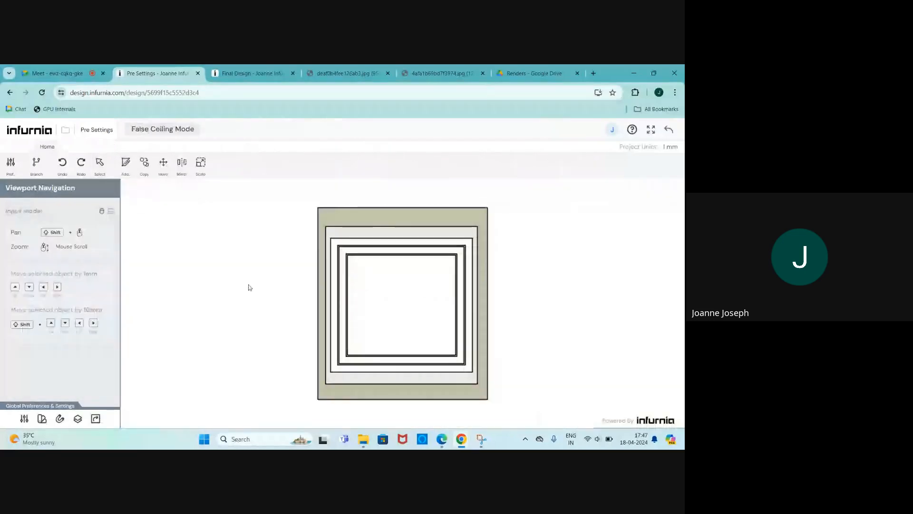
click(314, 274)
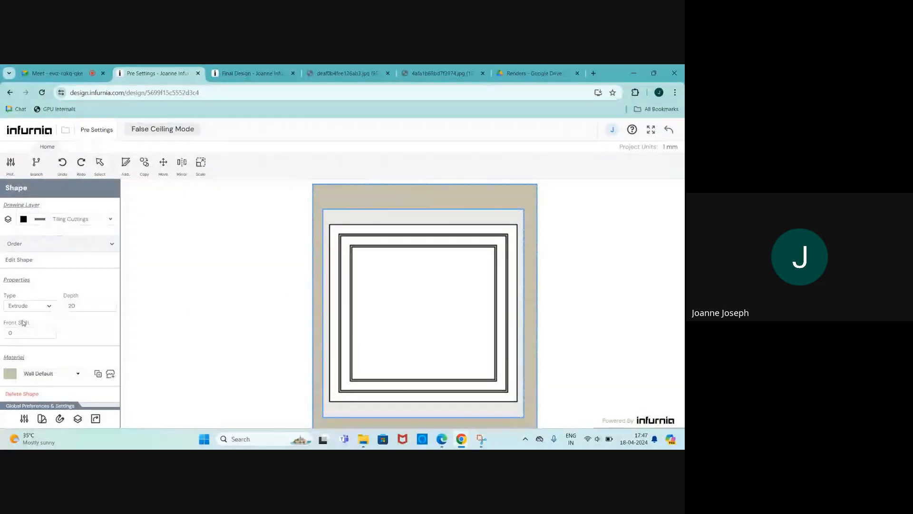
click(74, 306)
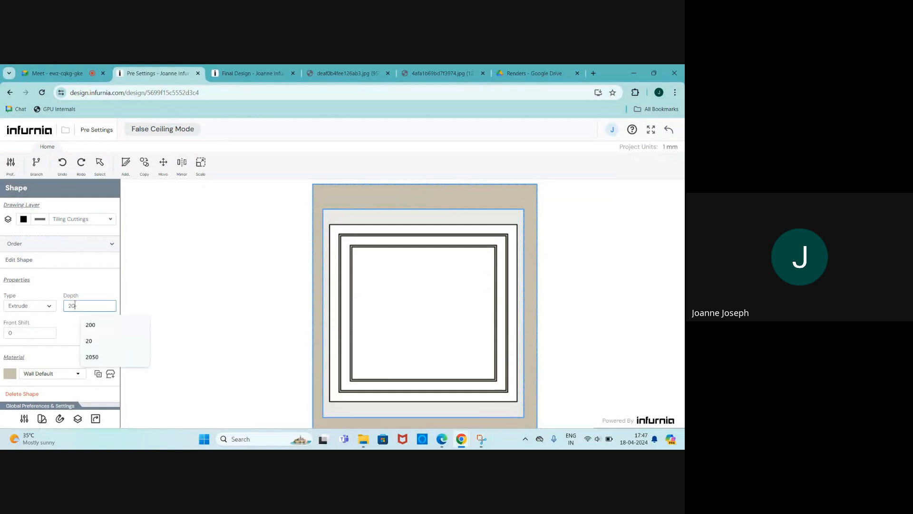
drag(81, 306, 60, 309)
text(15)
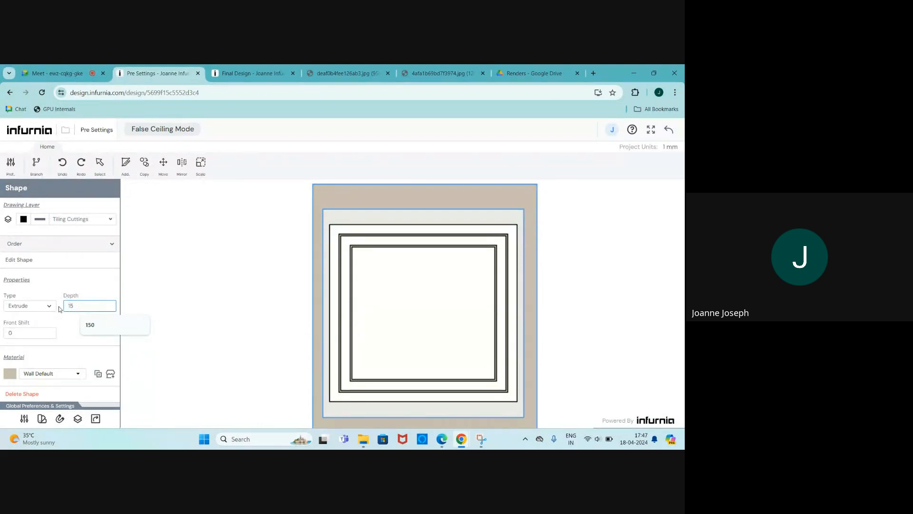
text(5)
key(Return)
Step: Change the outer border's extrusion depth to 145 mm, leaving its front shift at 0
drag(24, 333, 4, 336)
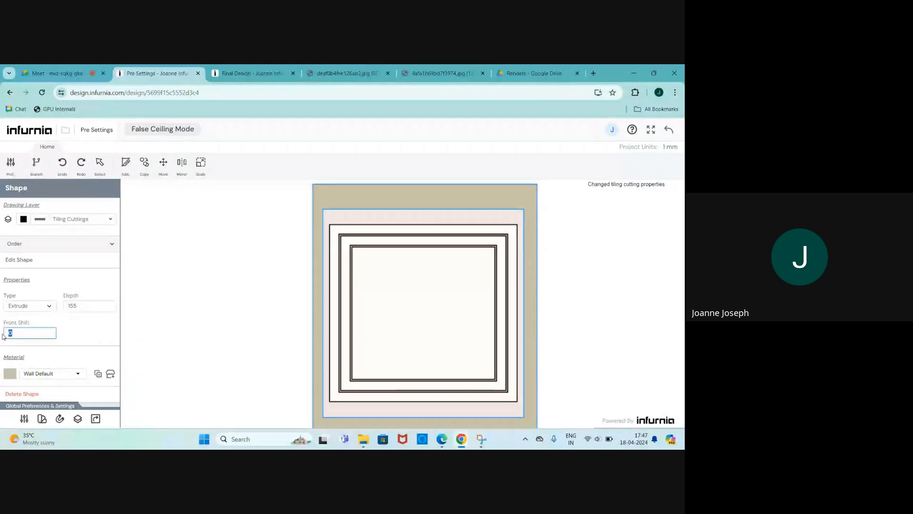
click(72, 306)
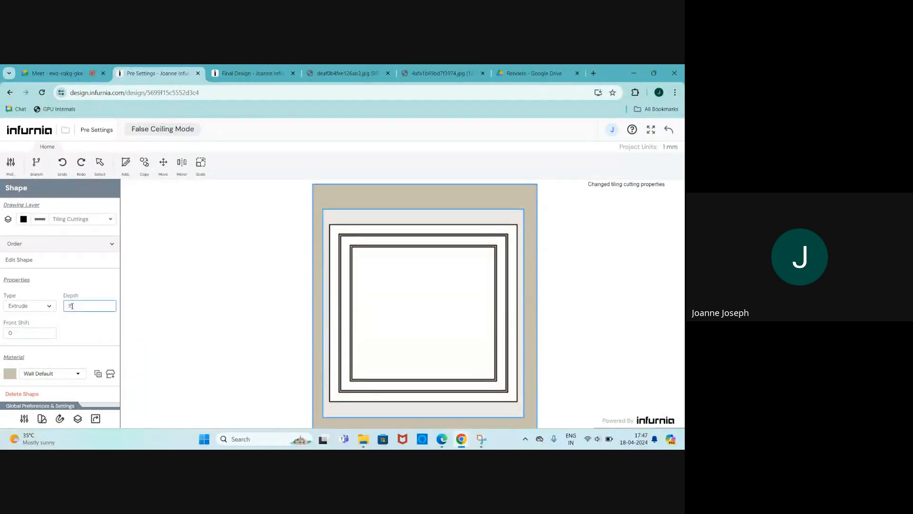
key(Return)
scroll(297, 274, down, 3)
scroll(200, 364, up, 1)
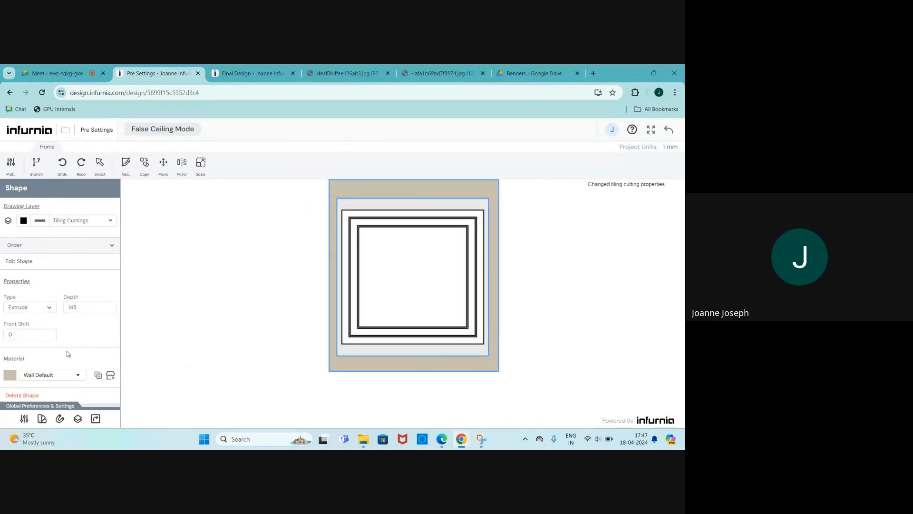
Step: Change the outer border's material to the white Wall Default from the store materials
click(79, 375)
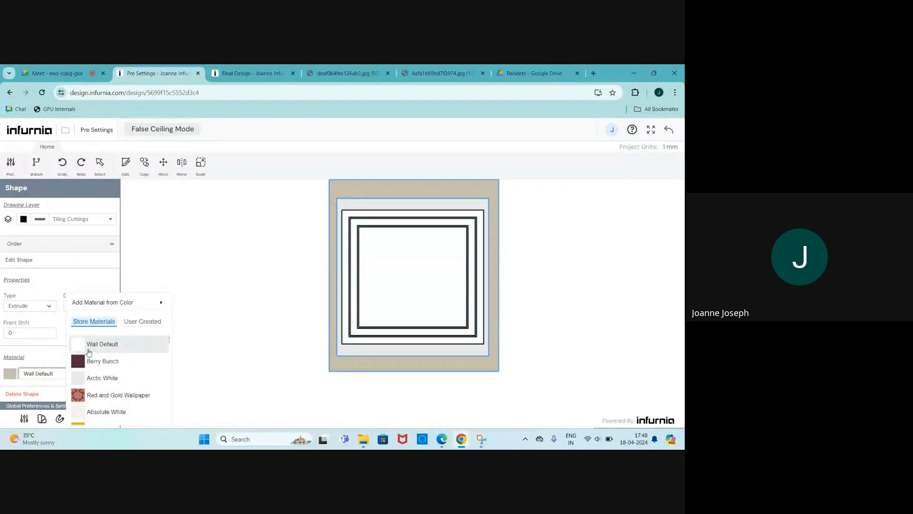
scroll(96, 368, down, 5)
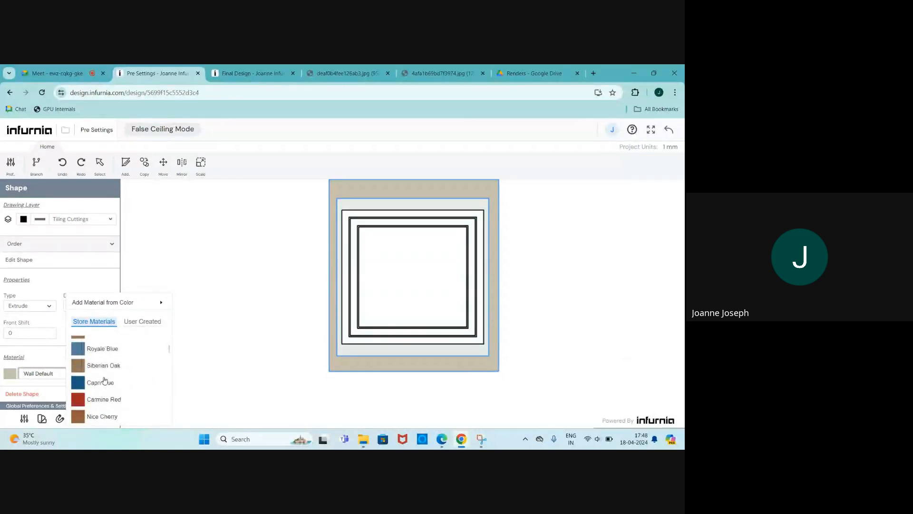
scroll(95, 362, up, 5)
click(90, 342)
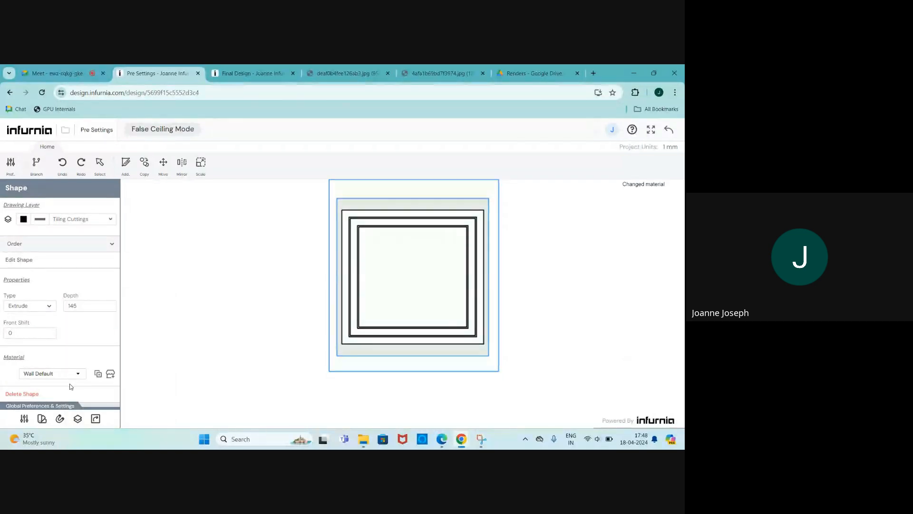
Step: Clone the border's Wall Default material as "light" with an emissive intensity of 5 and apply it to the border
click(98, 375)
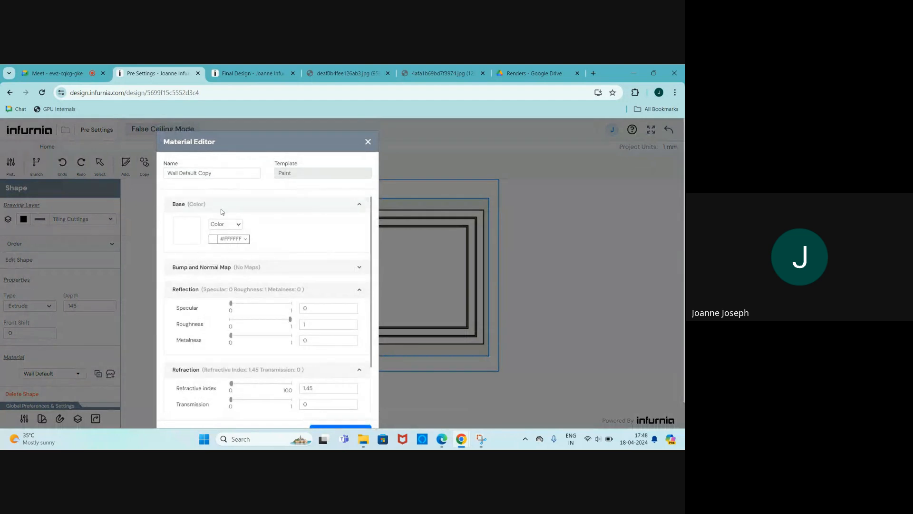
drag(218, 175, 164, 178)
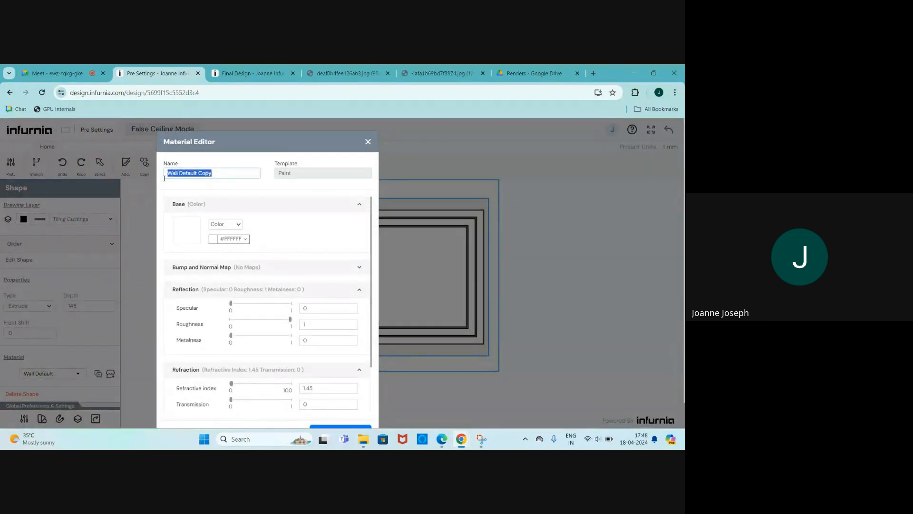
text(Iight)
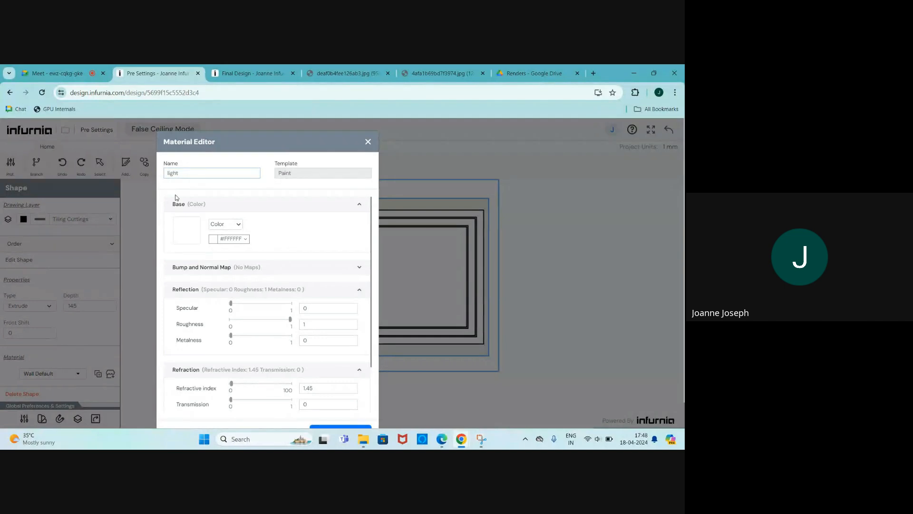
scroll(229, 213, down, 3)
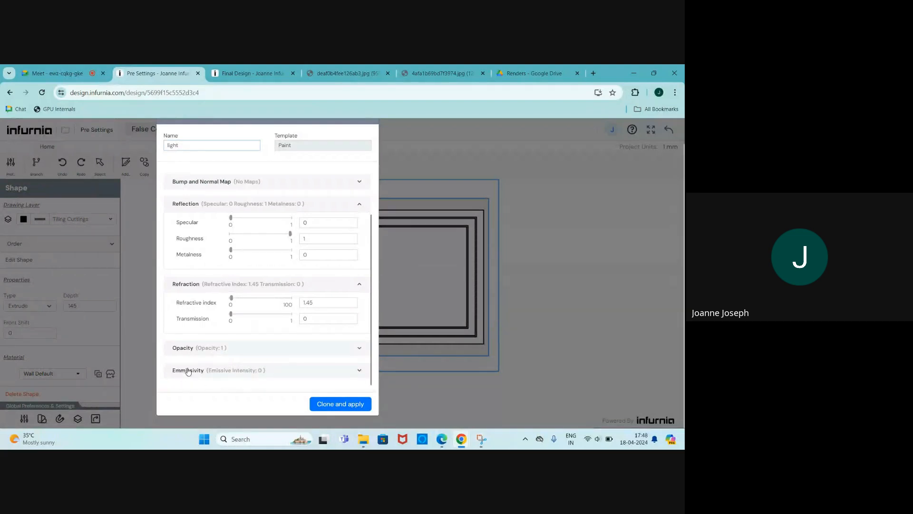
click(268, 371)
scroll(239, 347, down, 1)
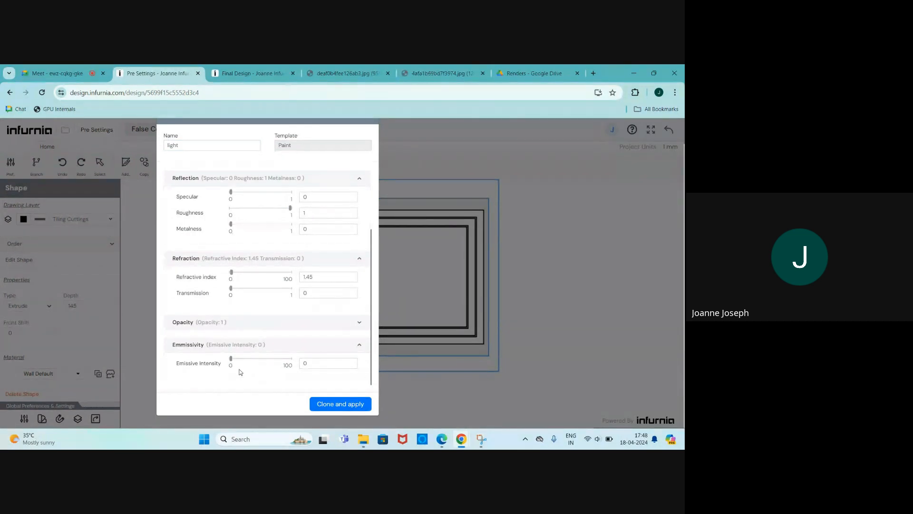
click(361, 72)
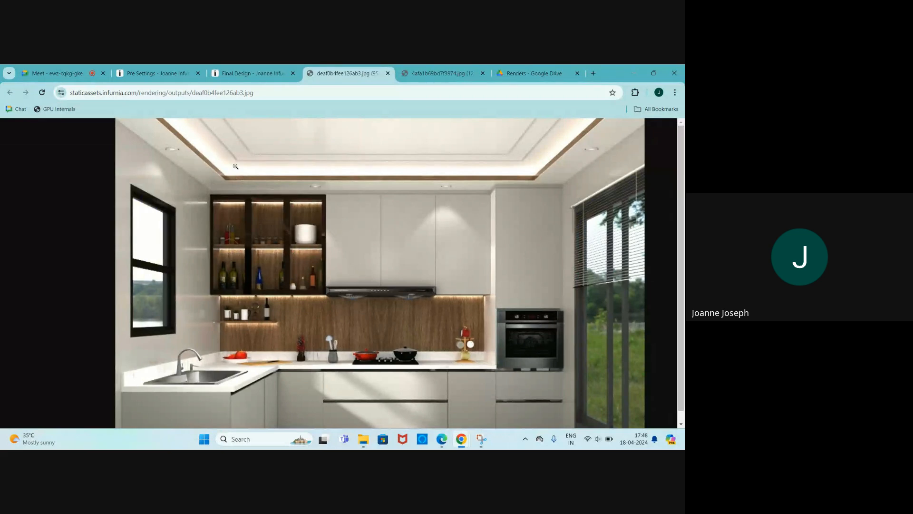
click(164, 73)
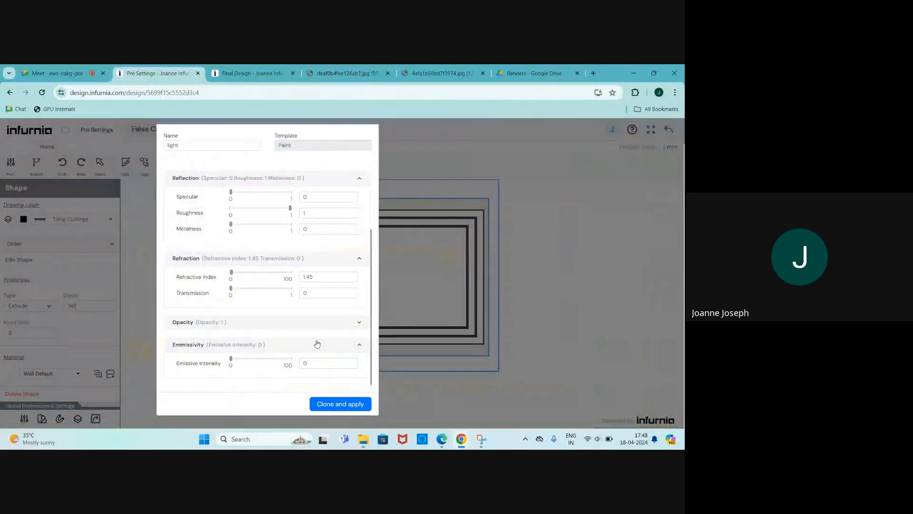
drag(313, 367, 298, 364)
text(5)
click(334, 404)
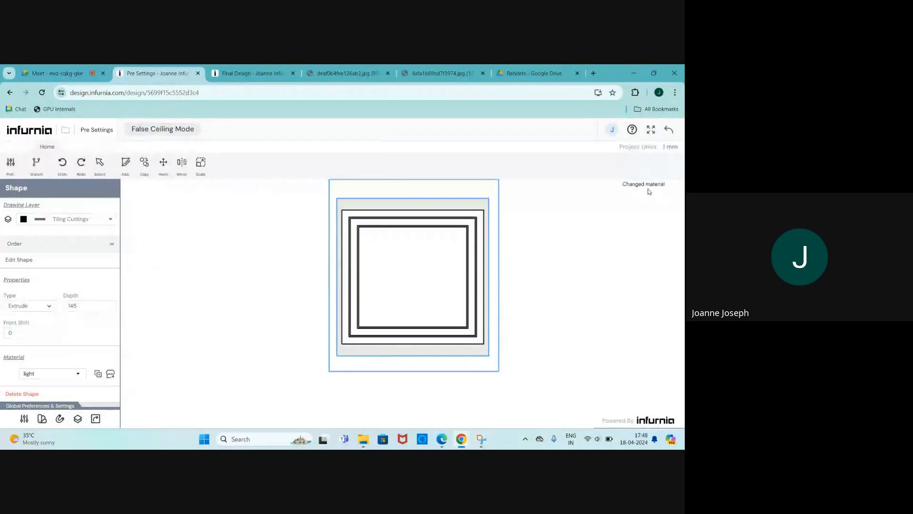
Step: Leave false ceiling mode, inspect the ceiling border and wall cabinets in 3D, and compare them with the reference render
click(668, 129)
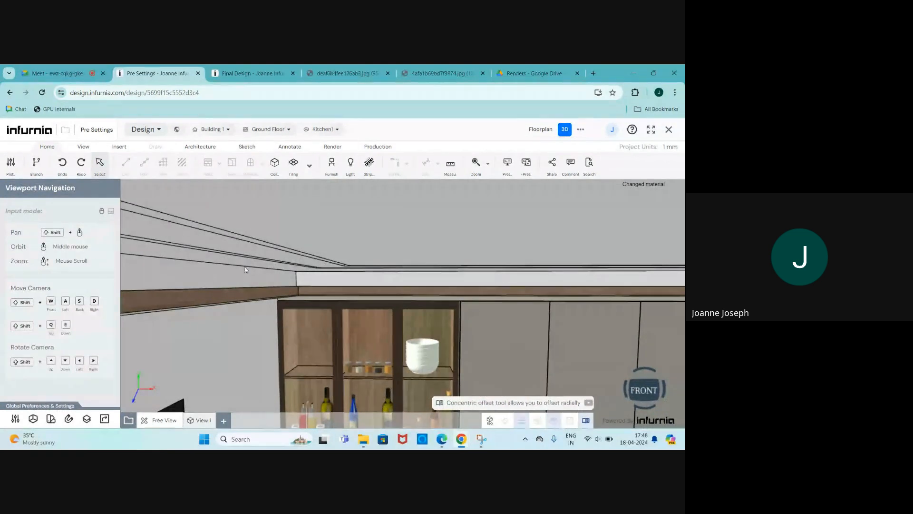
scroll(345, 279, down, 1)
scroll(367, 278, up, 1)
scroll(364, 242, down, 4)
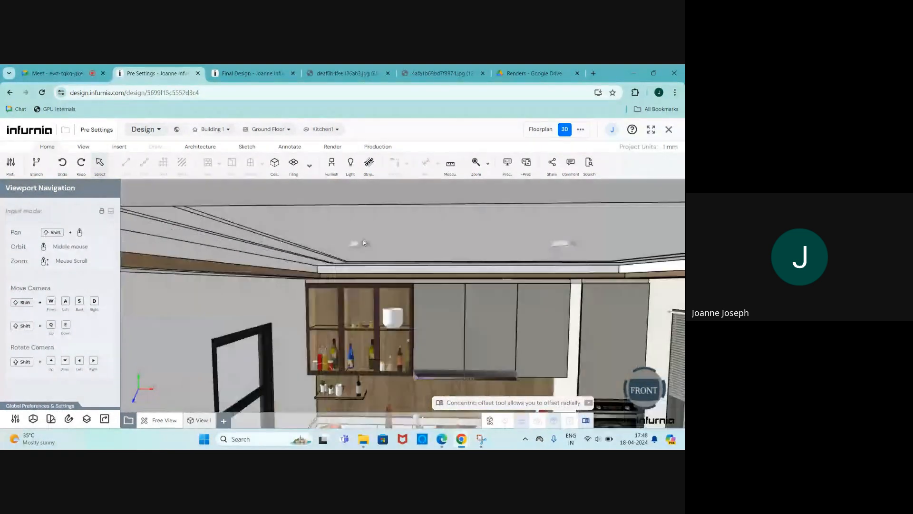
scroll(363, 242, down, 5)
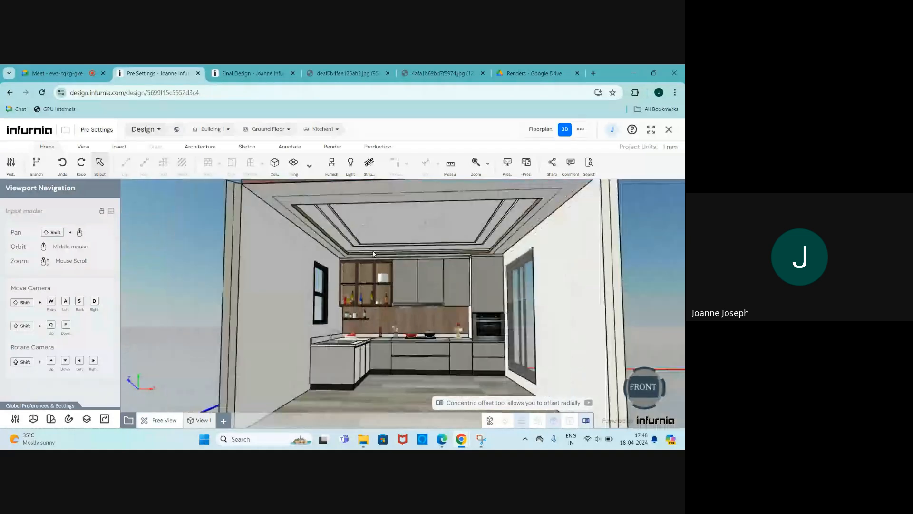
scroll(416, 228, up, 3)
scroll(426, 224, down, 3)
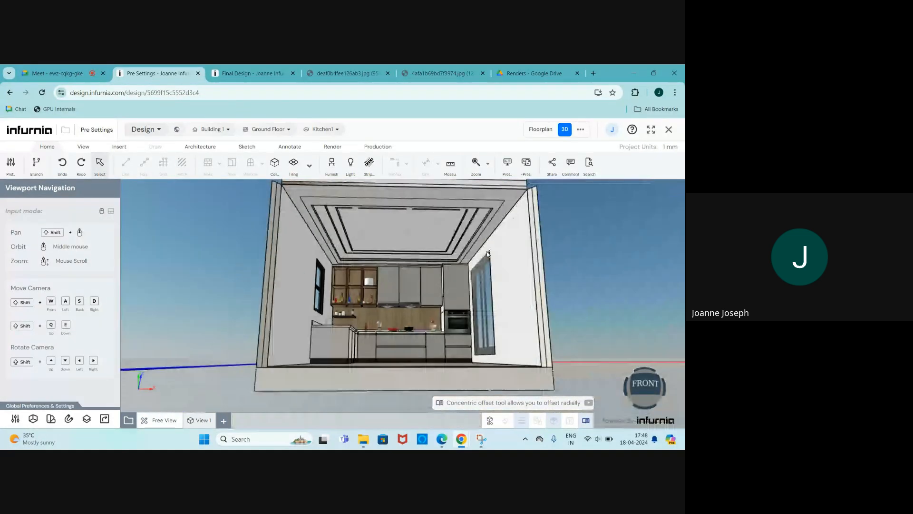
scroll(349, 274, up, 5)
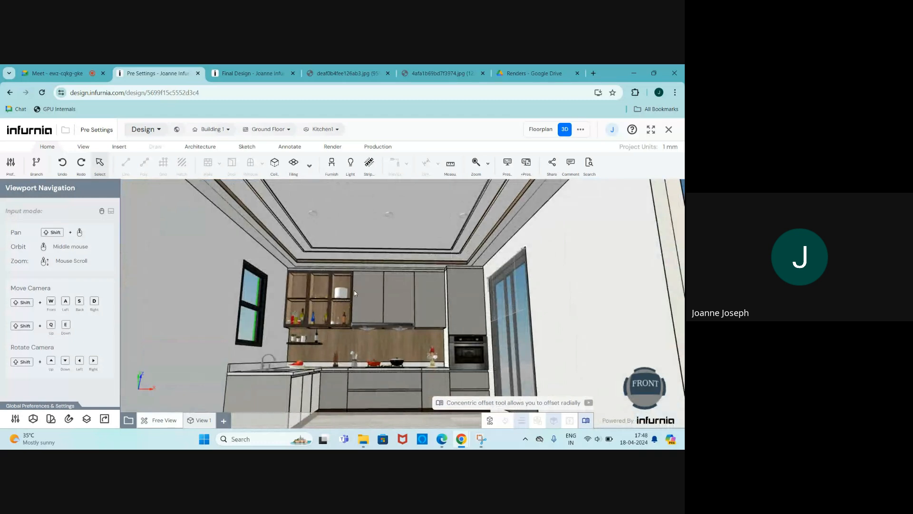
scroll(297, 333, up, 3)
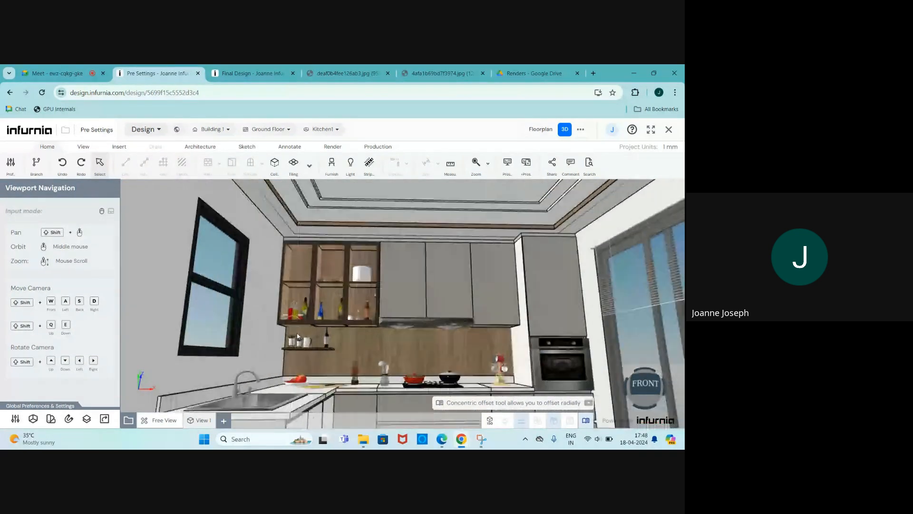
scroll(286, 293, up, 4)
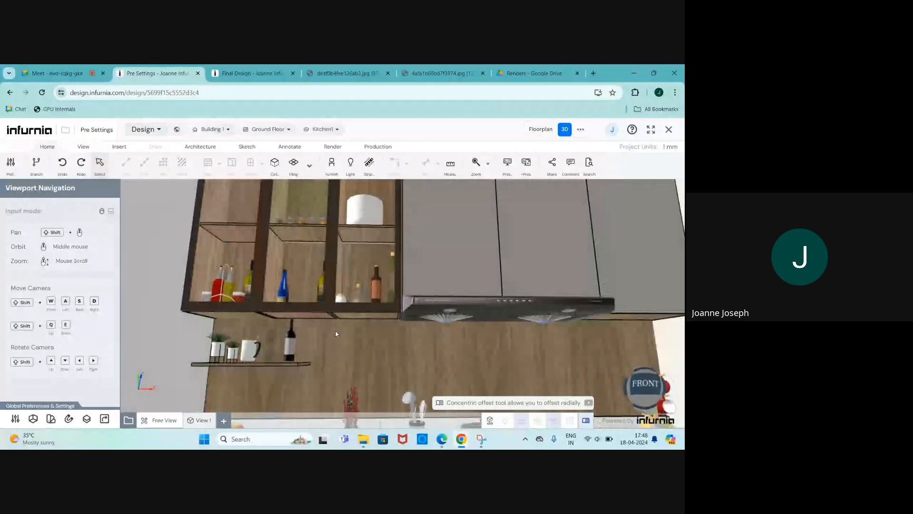
scroll(353, 314, down, 2)
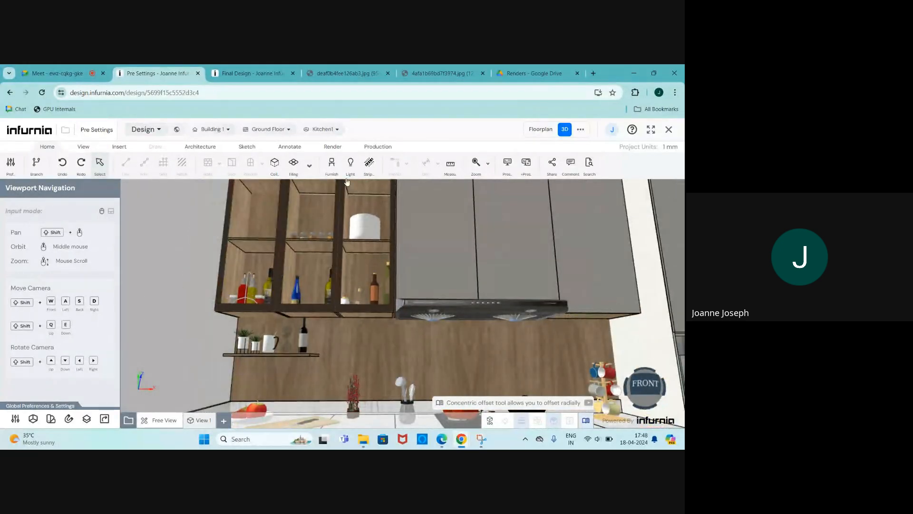
click(364, 76)
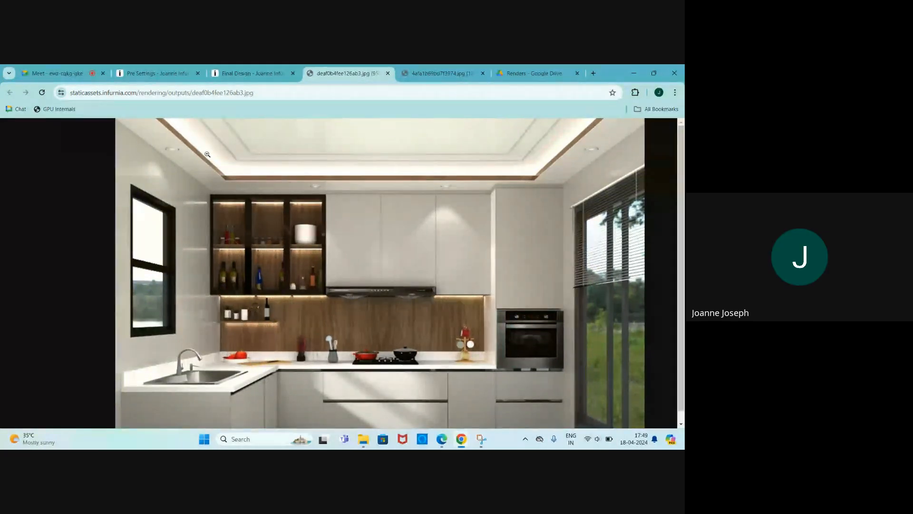
click(157, 74)
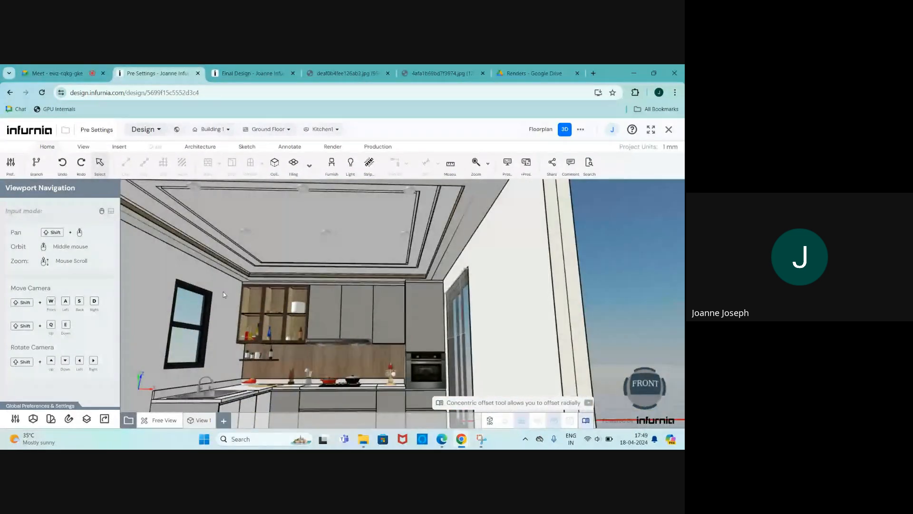
Step: Reopen the ceiling's false ceiling, delete the outer border shape and return to the 3D view
click(217, 288)
scroll(209, 276, up, 5)
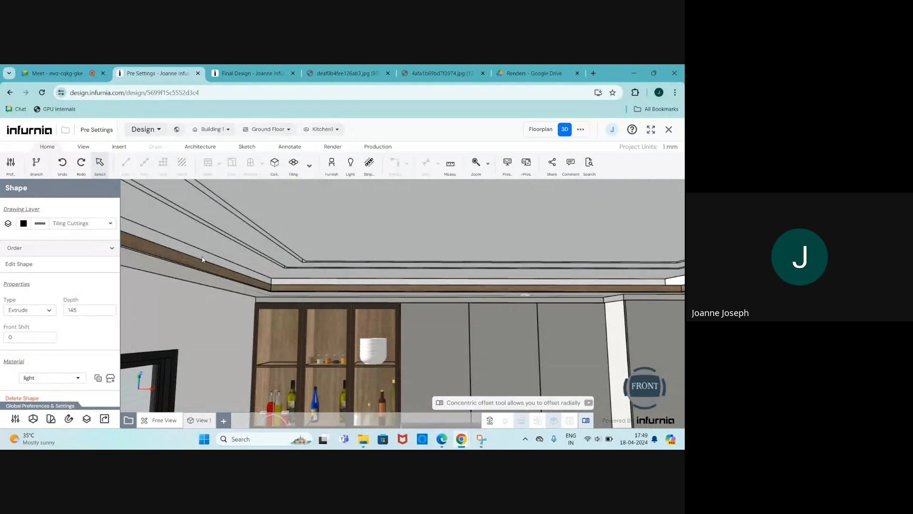
click(246, 274)
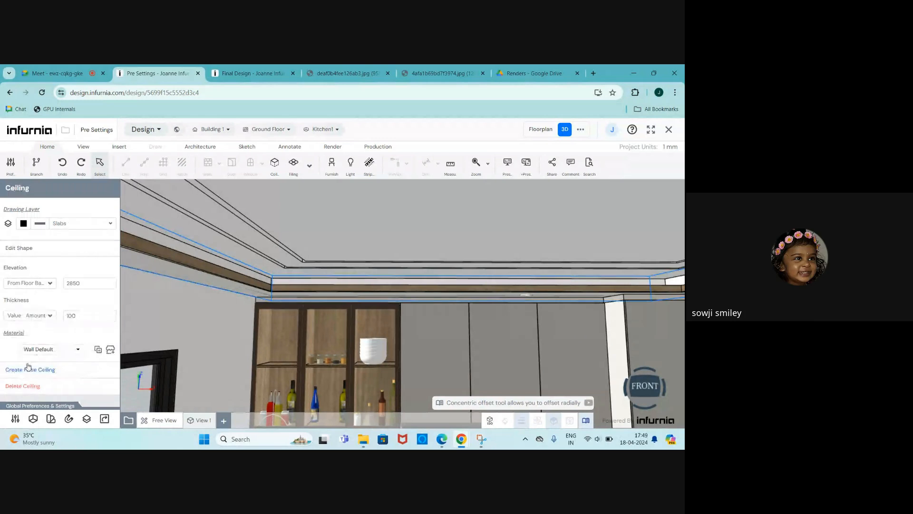
click(71, 371)
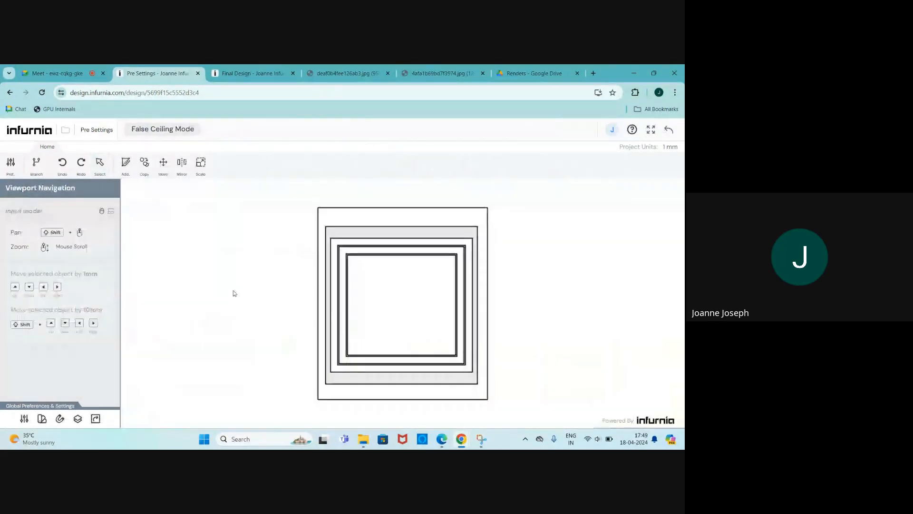
click(364, 229)
key(Delete)
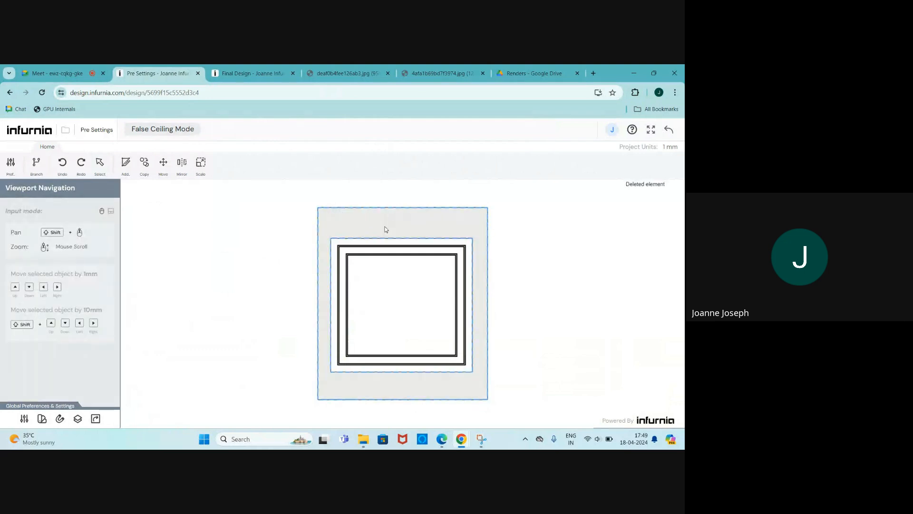
click(668, 131)
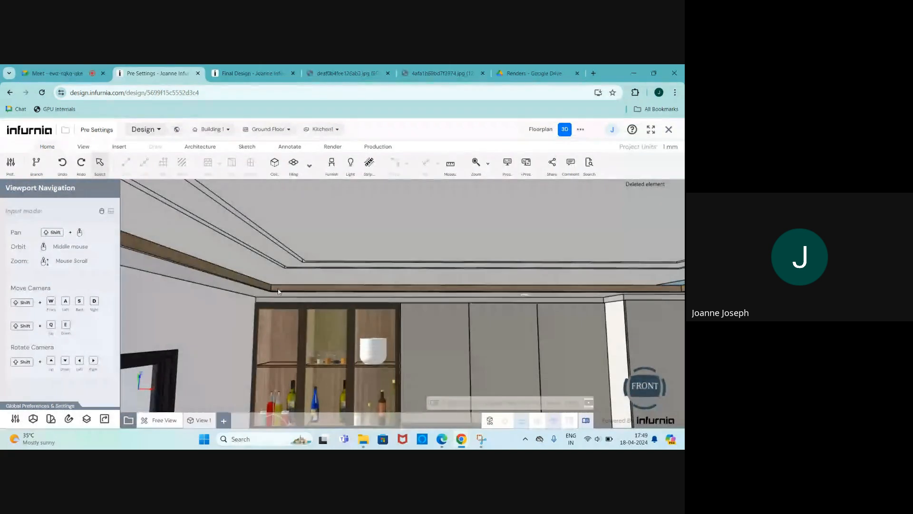
Step: Inspect the false ceiling's edge above the window wall and wall cabinets in the 3D view
mouse_move(212, 275)
middle_down()
mouse_move(238, 276)
mouse_move(204, 272)
middle_up()
scroll(236, 276, down, 3)
scroll(263, 279, down, 3)
scroll(219, 263, up, 3)
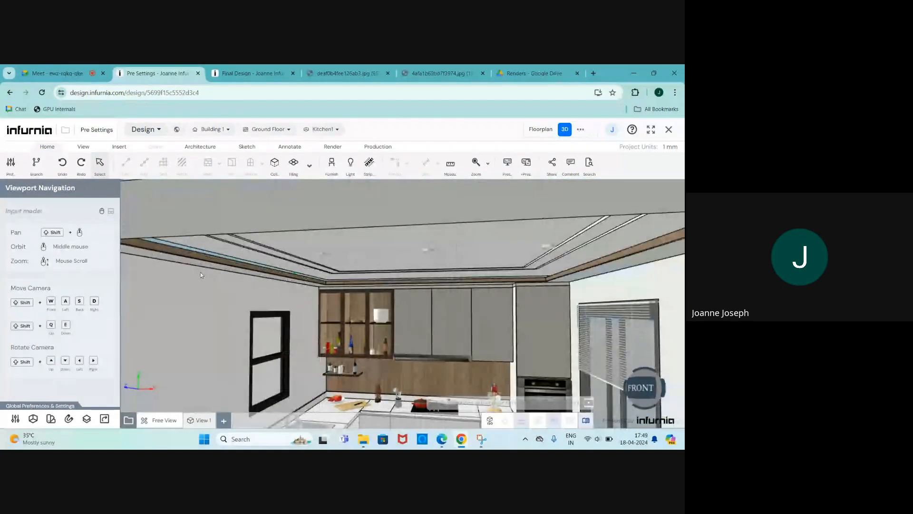
scroll(217, 260, up, 5)
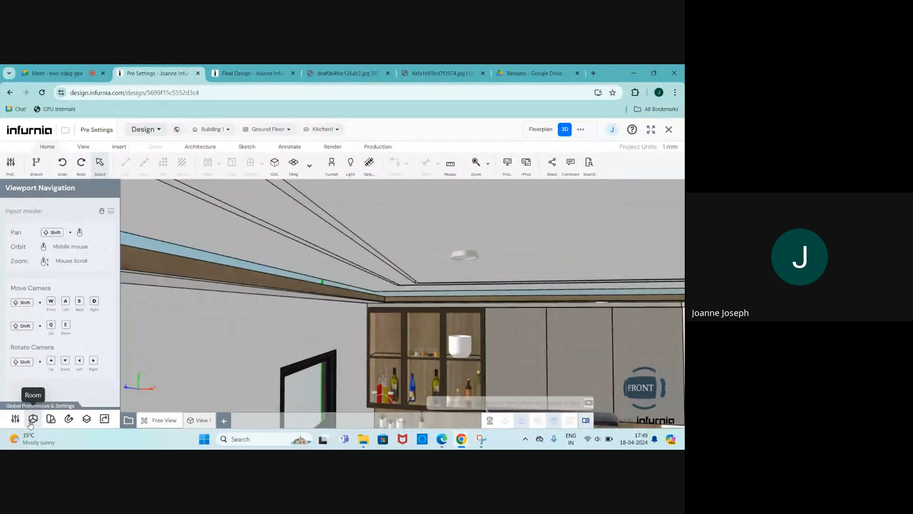
Step: Reopen the false ceiling and sketch a new tiling cutting rectangle along the ceiling's full outer outline
click(277, 240)
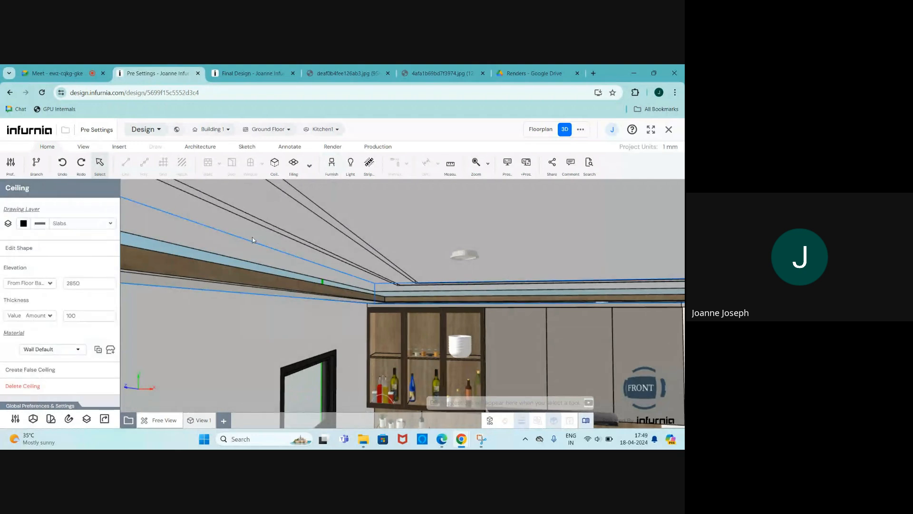
click(13, 374)
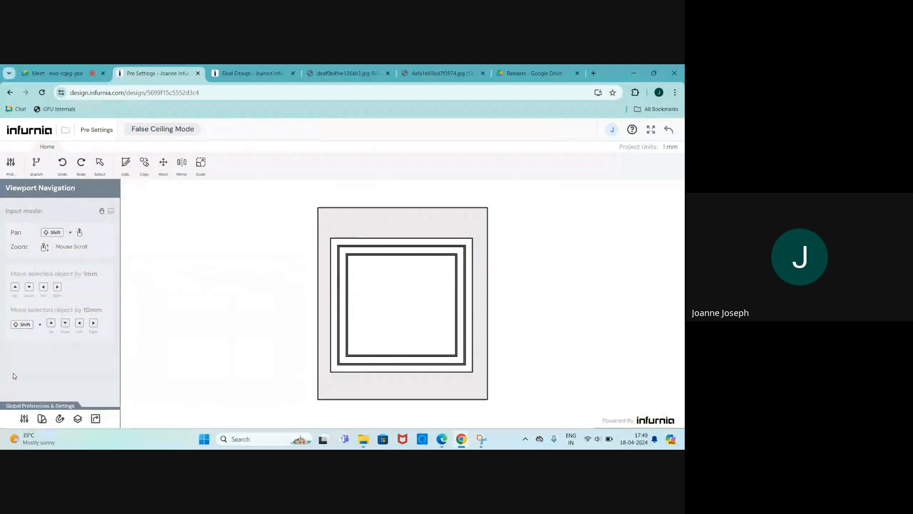
click(125, 164)
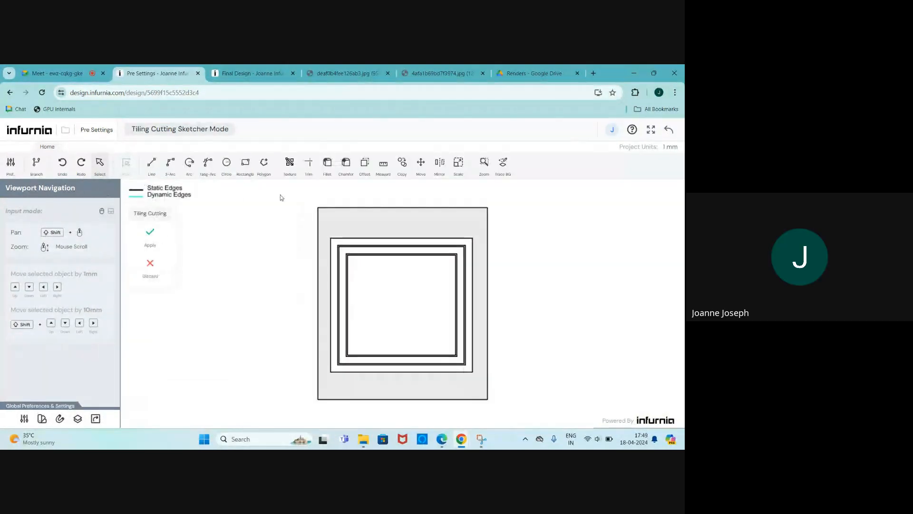
click(246, 165)
click(318, 208)
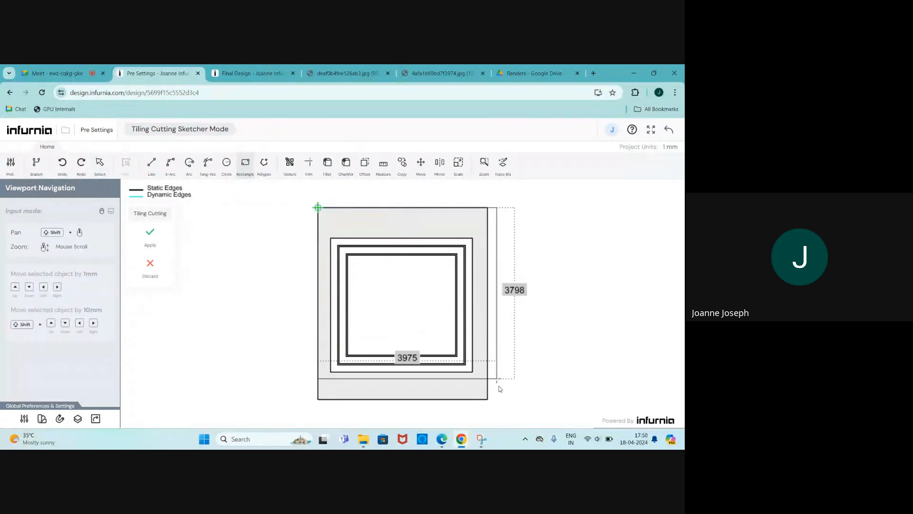
click(488, 400)
Step: Draw an inner rectangle about 3360 mm wide and 3700 mm high between the outer outline and the ceiling's recess
scroll(471, 226, up, 2)
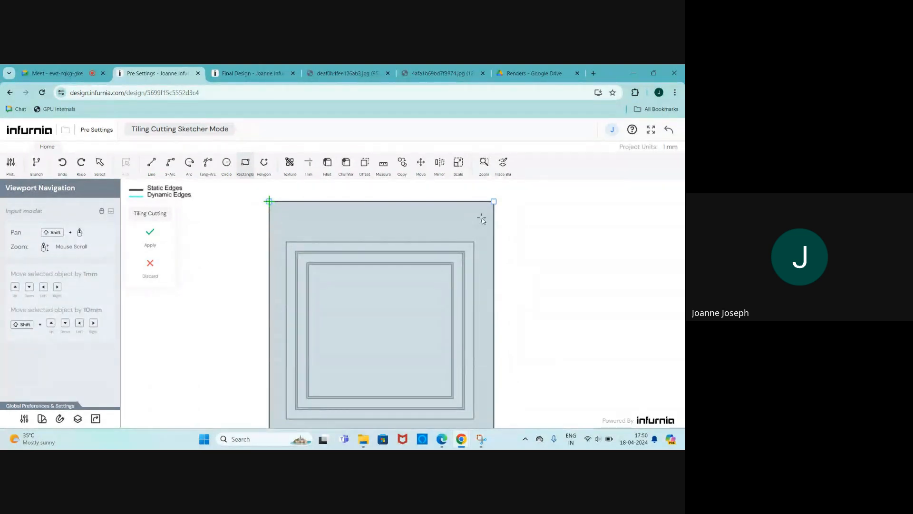
click(481, 220)
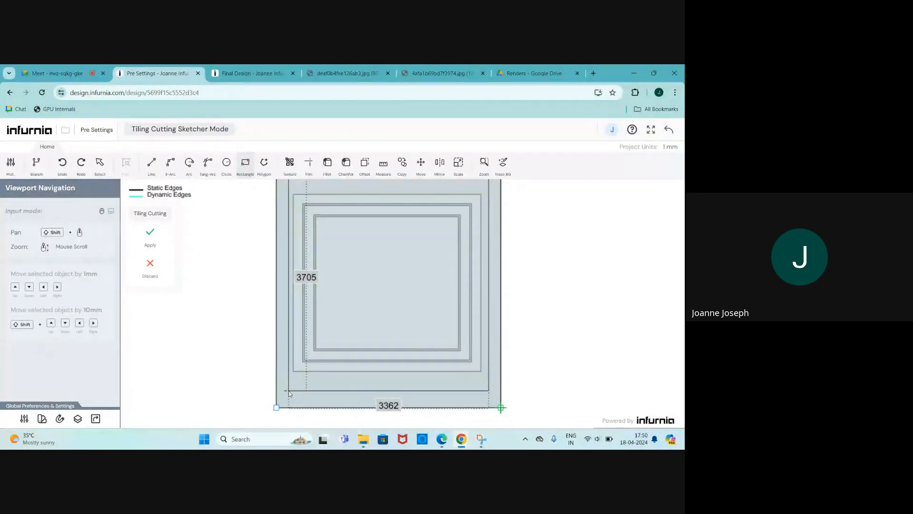
click(287, 390)
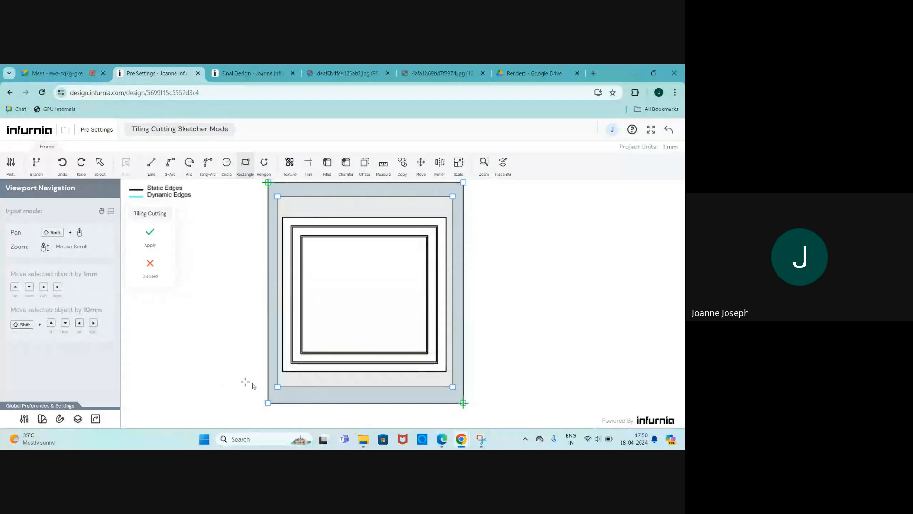
Step: Apply the tiling cutting sketch of the two rectangles to add the outer border to the false ceiling
click(324, 385)
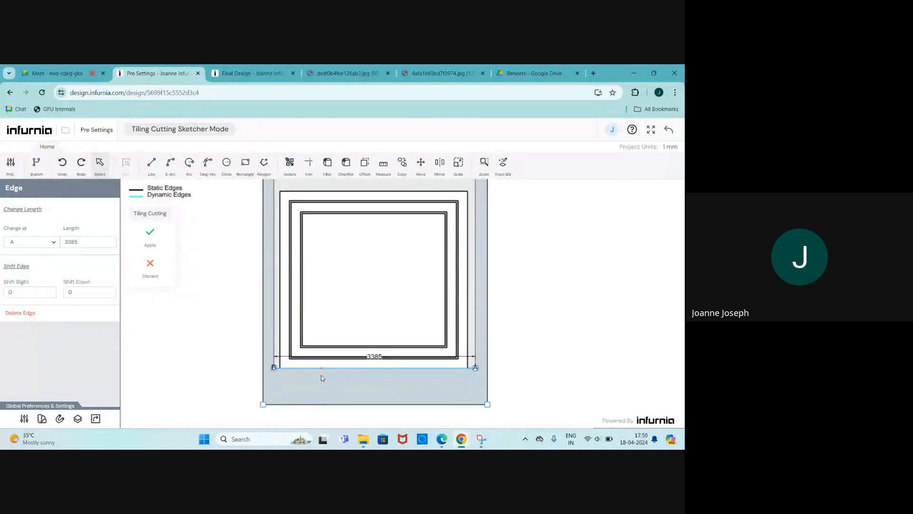
click(150, 233)
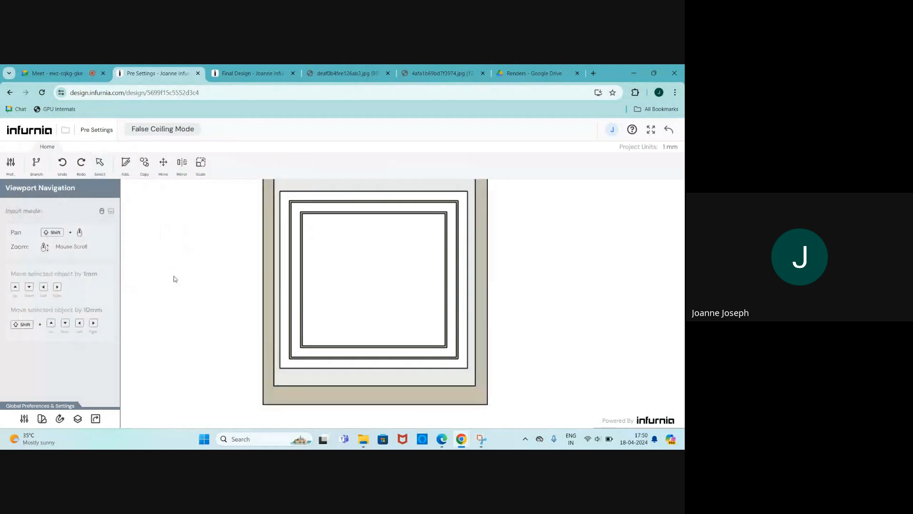
scroll(223, 330, down, 2)
scroll(276, 217, up, 4)
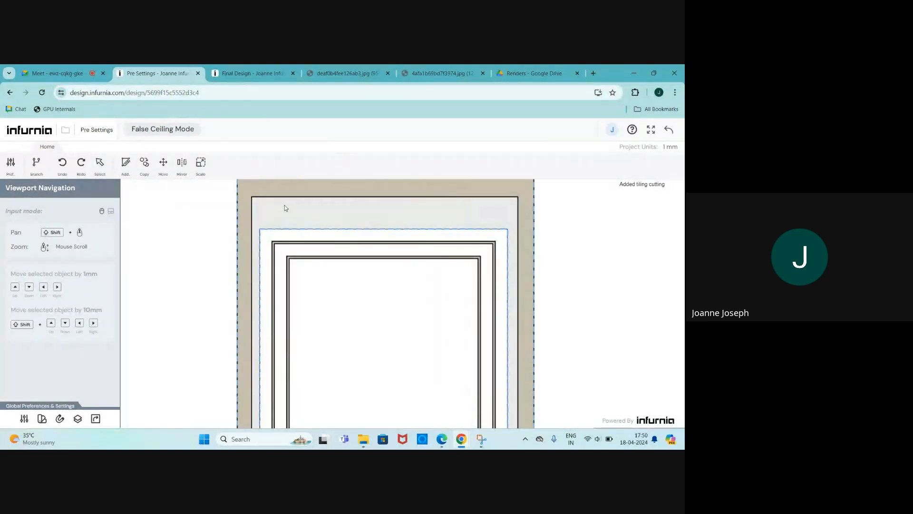
Step: Check the front shift of the ceiling panel inside the new border, and set the outer border's extrusion depth to 145 mm
click(285, 207)
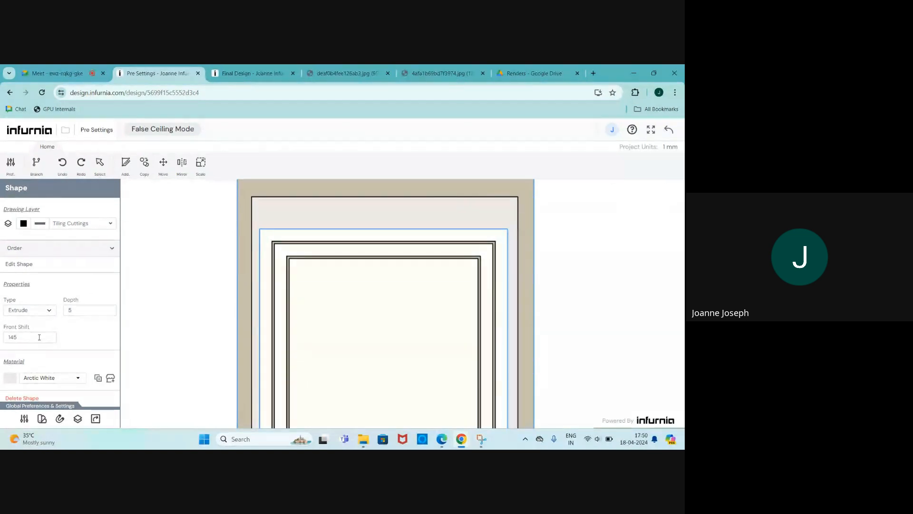
scroll(187, 314, down, 1)
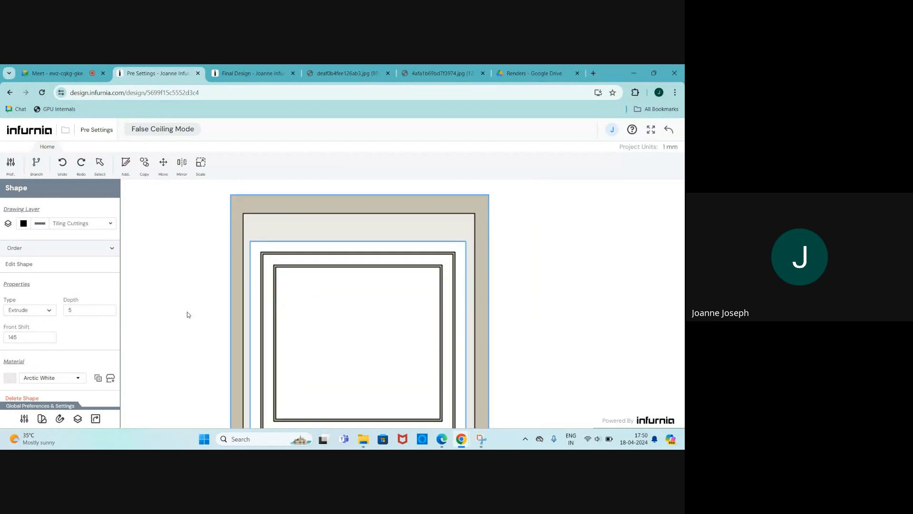
scroll(269, 192, up, 2)
click(253, 217)
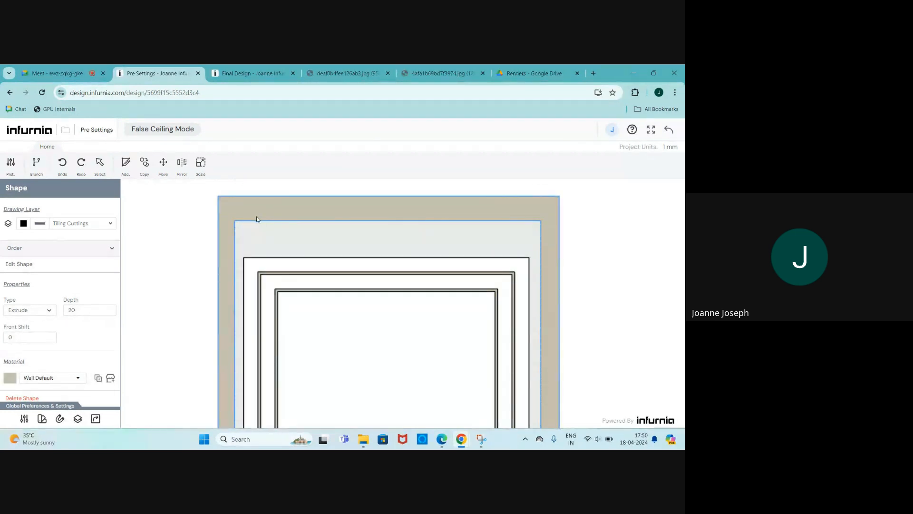
click(76, 311)
drag(77, 311, 65, 310)
text(145)
click(29, 317)
scroll(71, 343, down, 1)
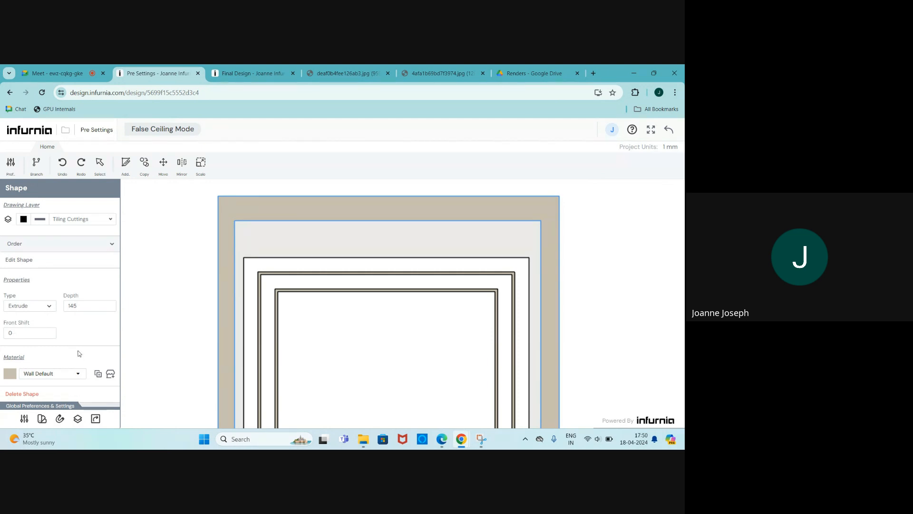
Step: Assign the Wall Default store material to the false ceiling's outer border
click(77, 377)
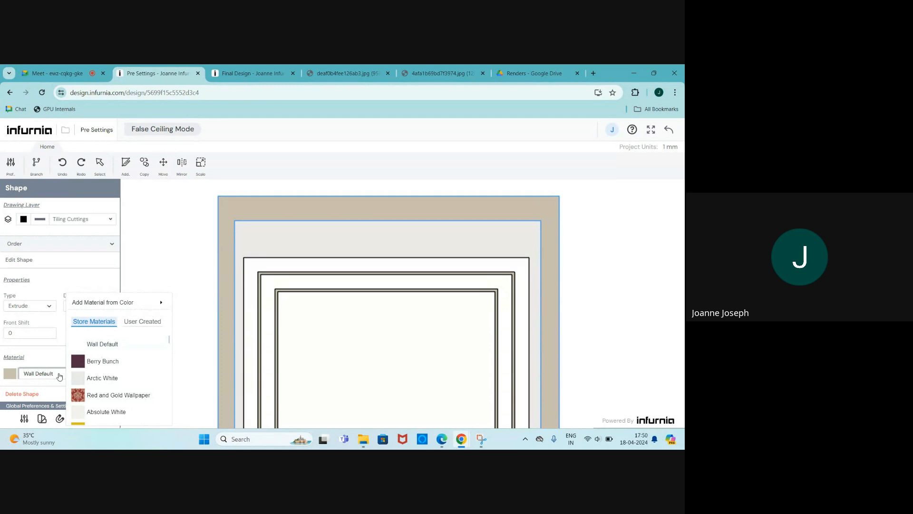
click(99, 345)
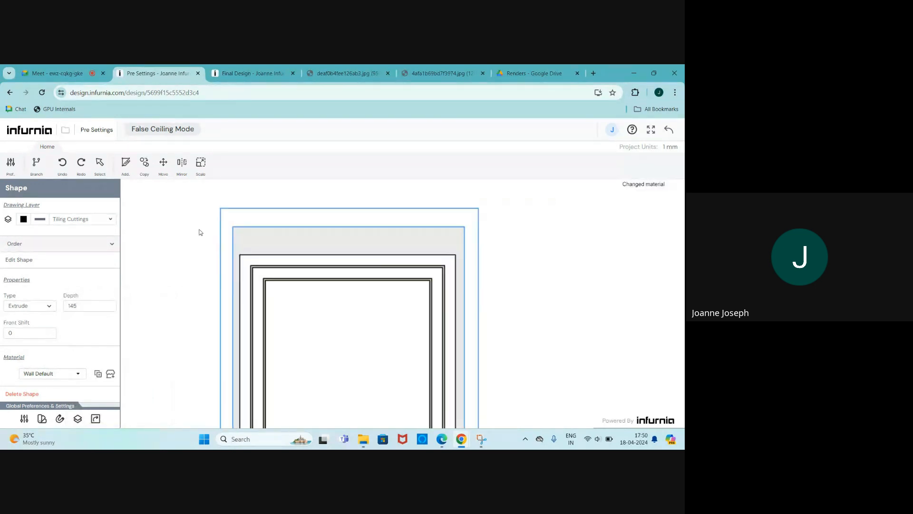
scroll(159, 375, down, 3)
scroll(138, 385, up, 2)
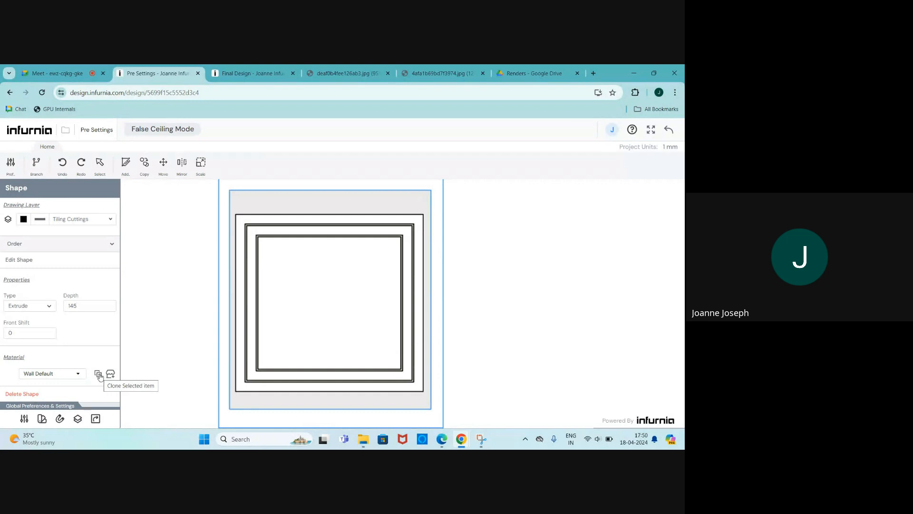
click(98, 374)
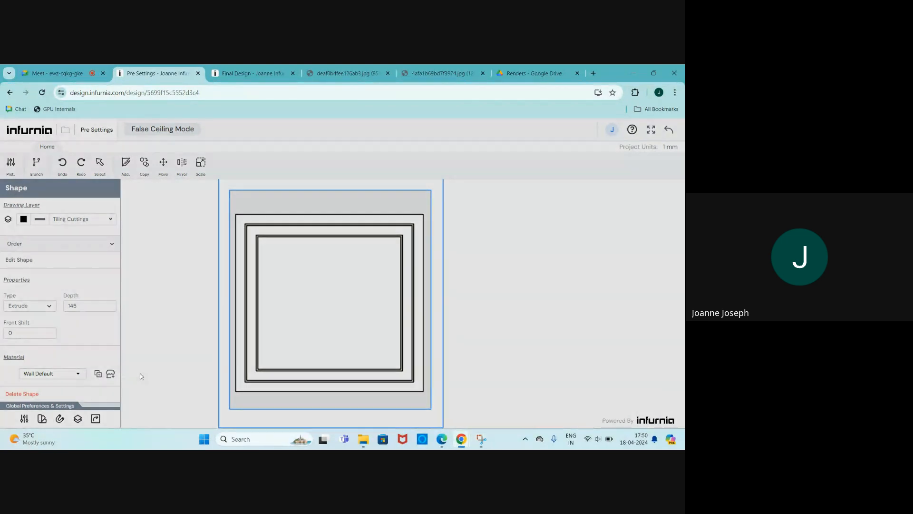
scroll(253, 309, down, 1)
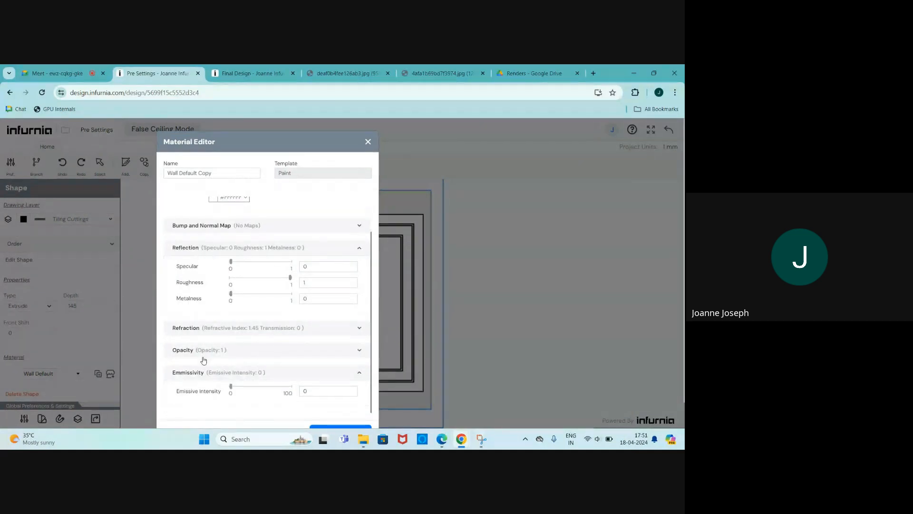
scroll(238, 390, down, 1)
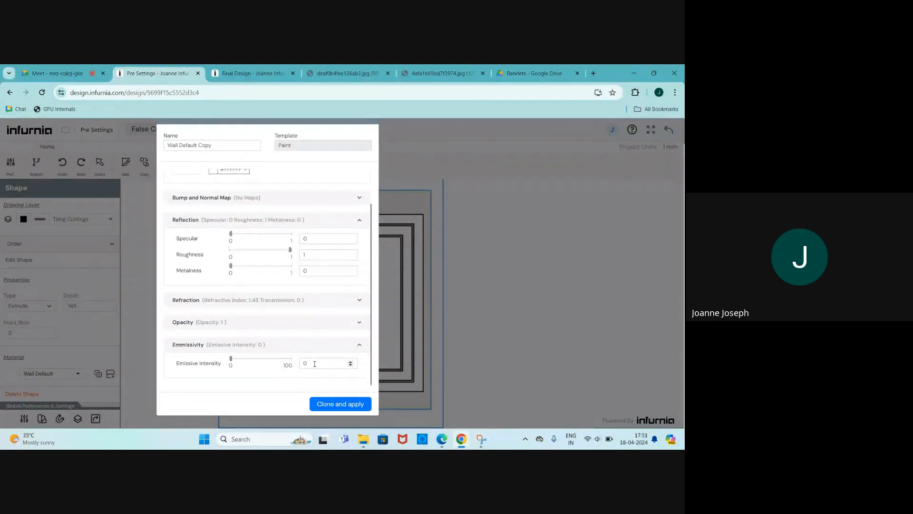
click(329, 67)
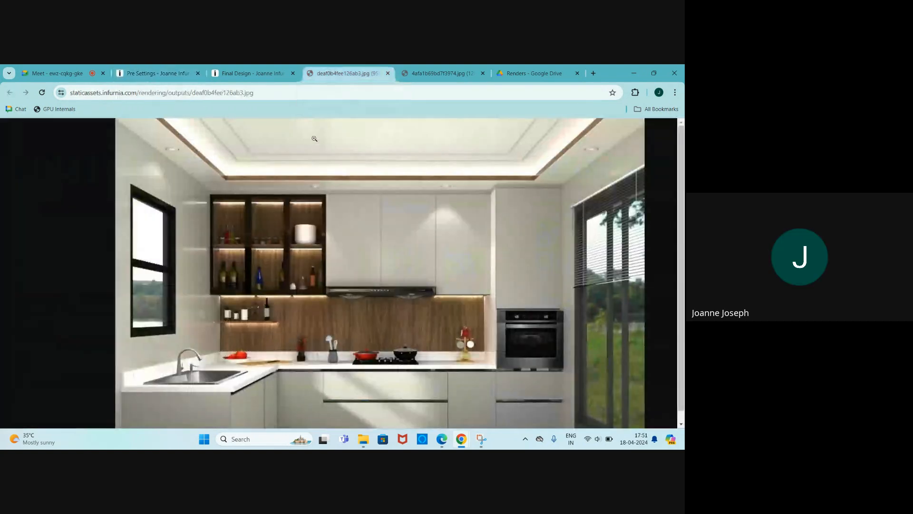
click(157, 74)
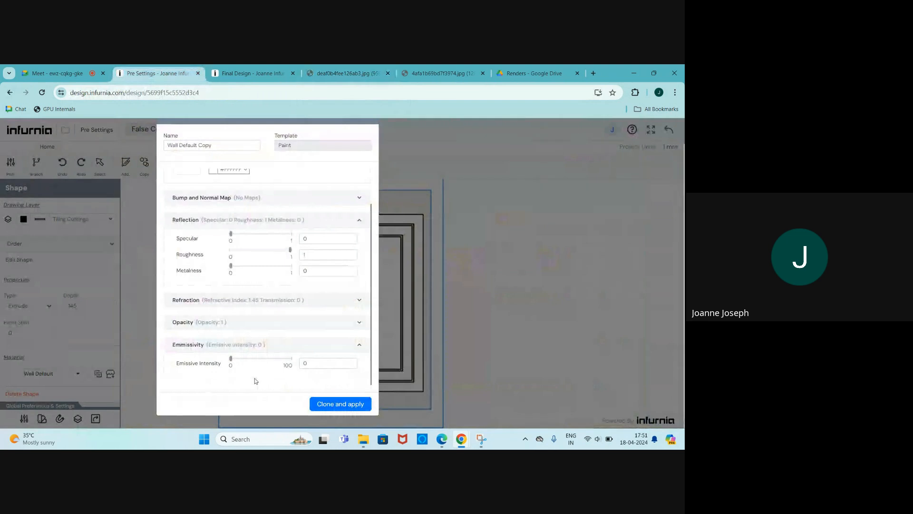
scroll(314, 411, up, 1)
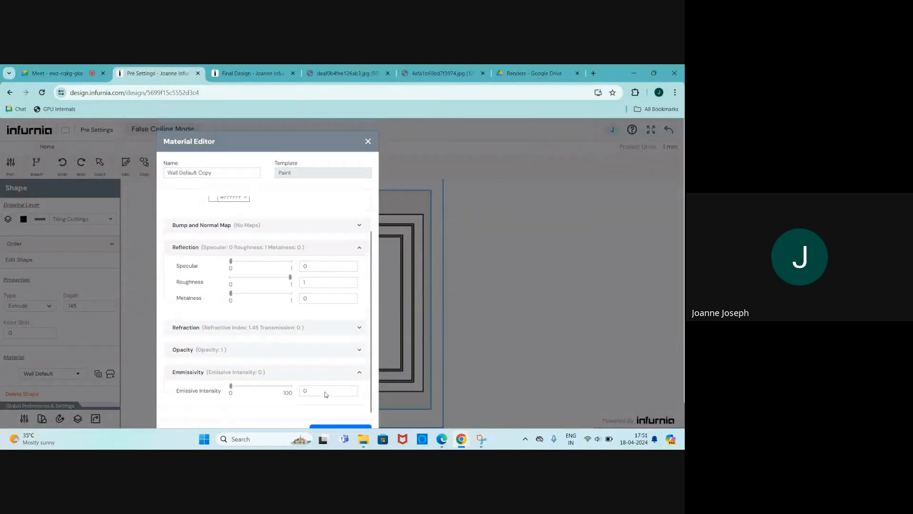
click(369, 142)
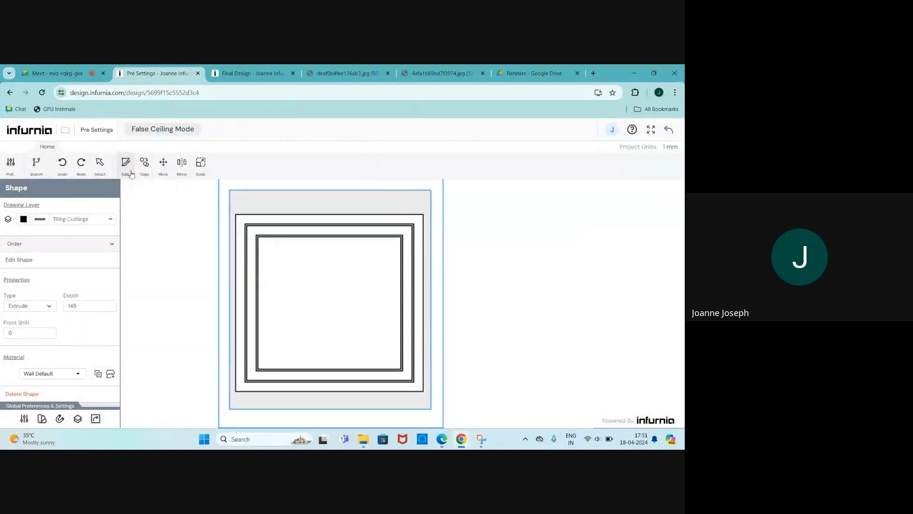
click(79, 374)
scroll(94, 371, down, 10)
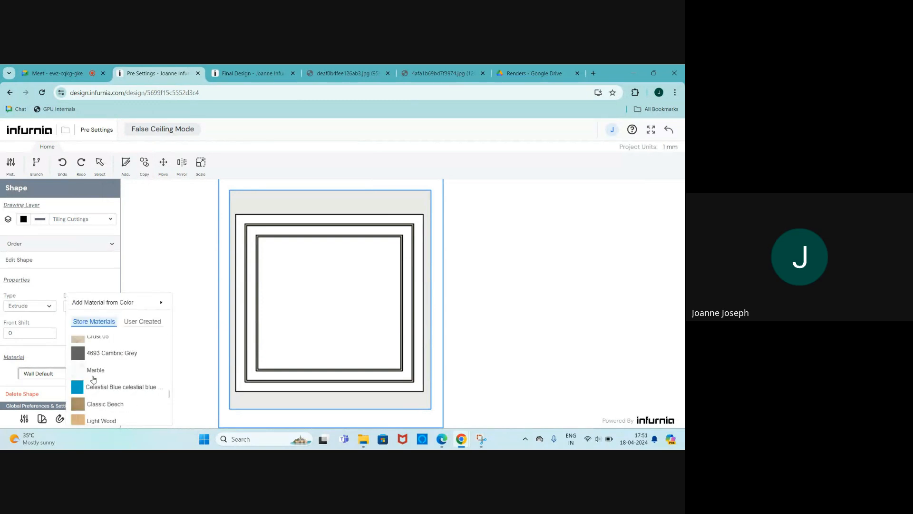
scroll(95, 380, up, 1)
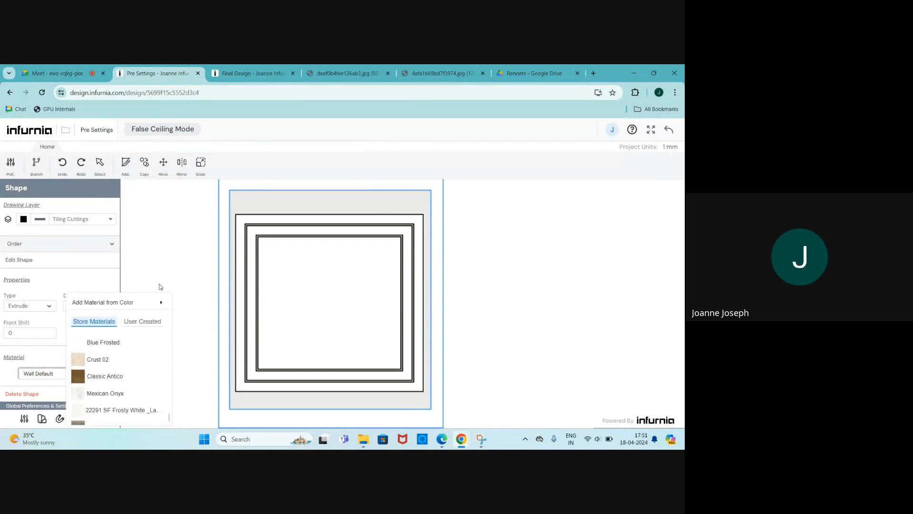
click(181, 269)
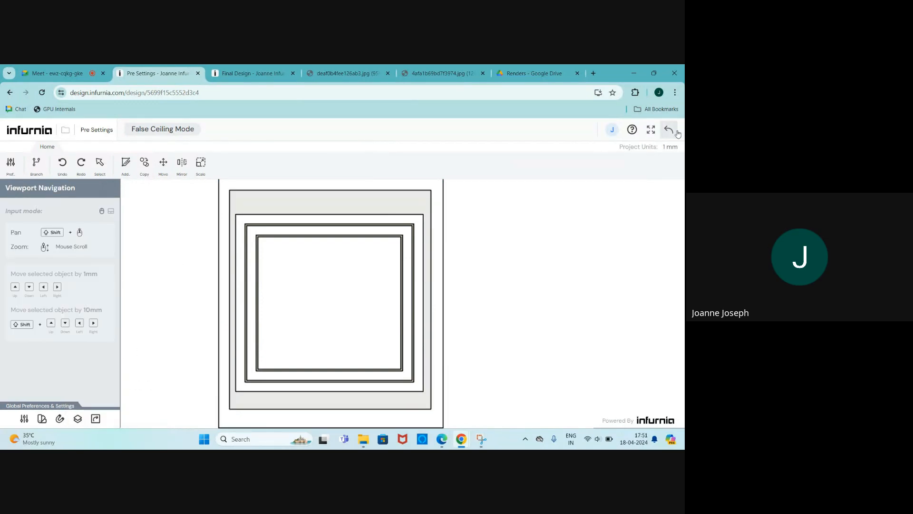
Step: Leave false ceiling editing for the 3D view and examine the light strip beneath the small wall shelf
click(677, 132)
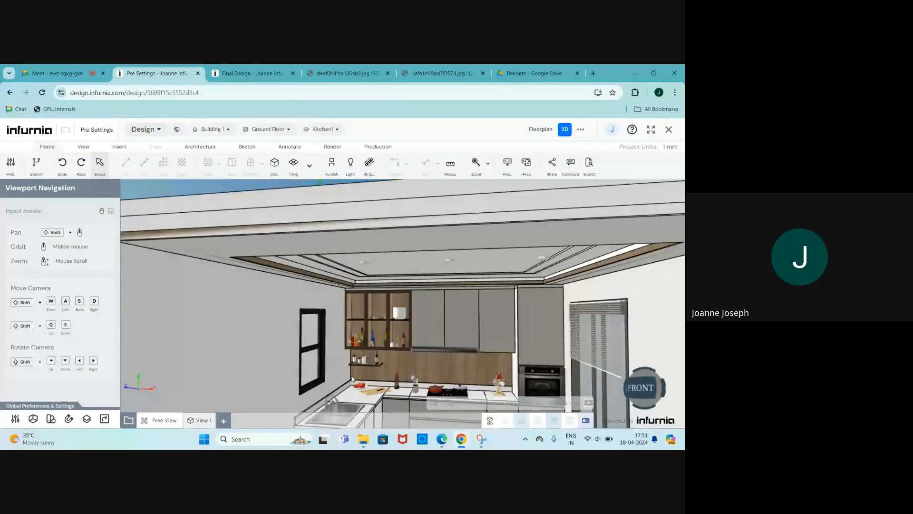
scroll(352, 378, up, 5)
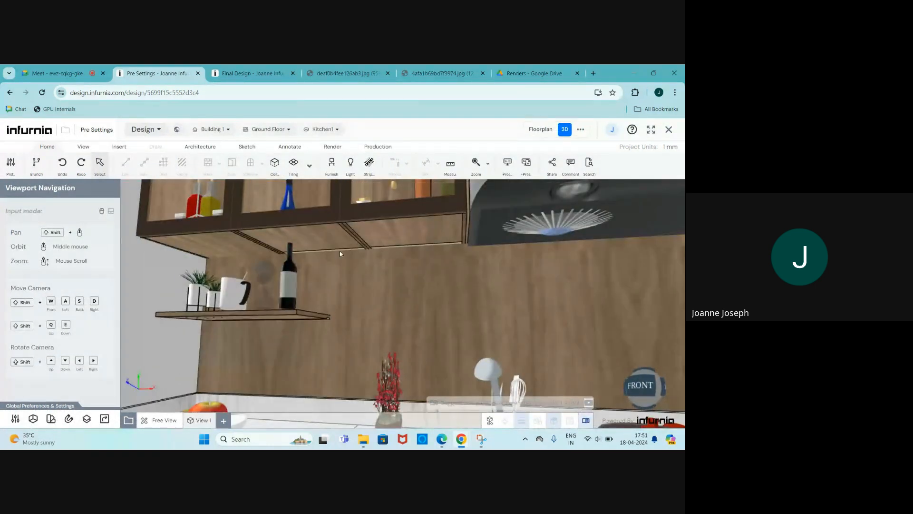
scroll(266, 319, up, 3)
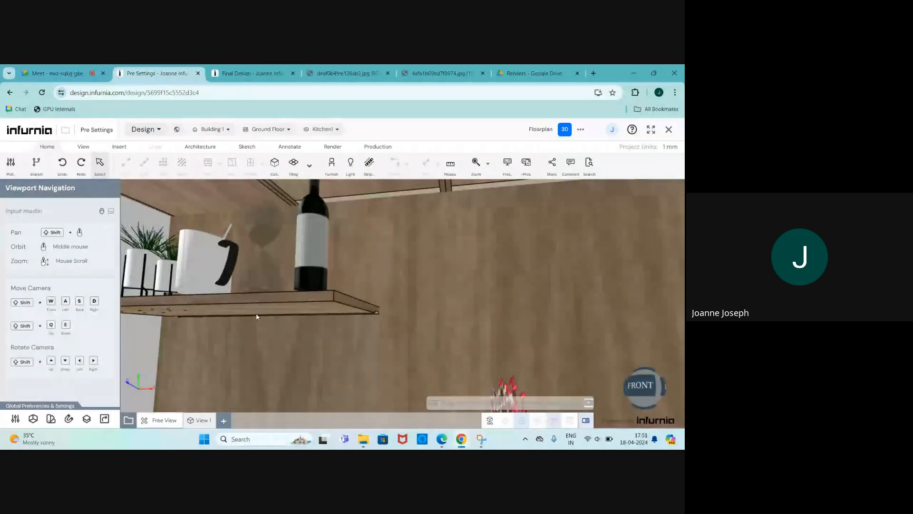
scroll(267, 304, up, 5)
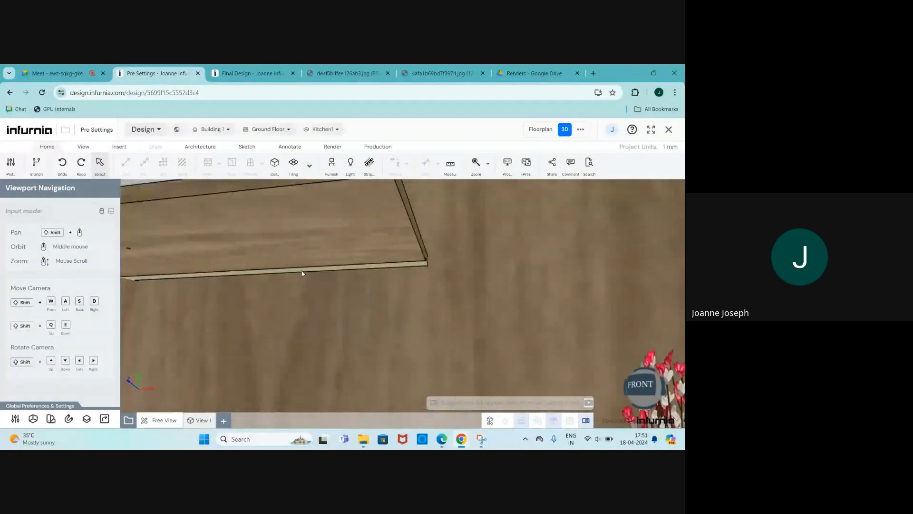
click(302, 273)
scroll(289, 361, down, 6)
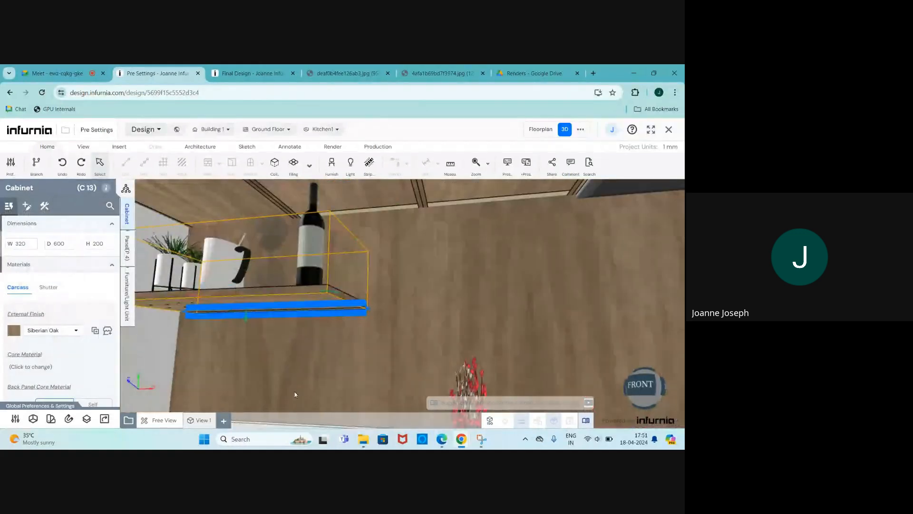
Step: Examine the light strip beneath the middle glass wall cabinet, close up and within the whole kitchen
click(382, 208)
scroll(350, 324, down, 3)
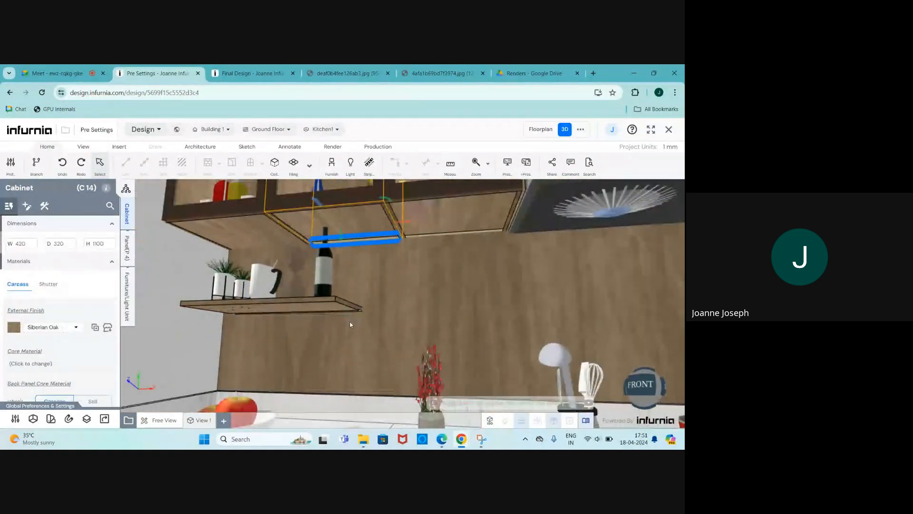
scroll(422, 238, down, 3)
scroll(423, 238, up, 5)
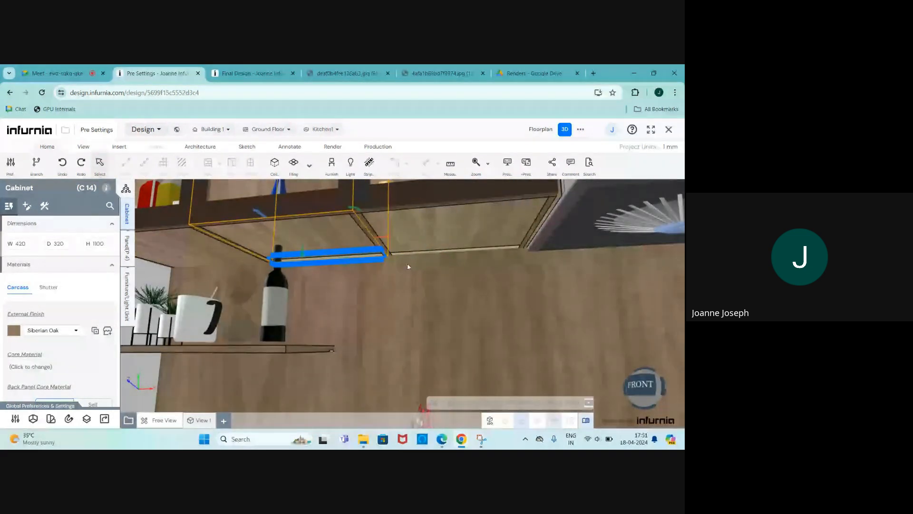
scroll(408, 266, down, 3)
scroll(389, 308, up, 4)
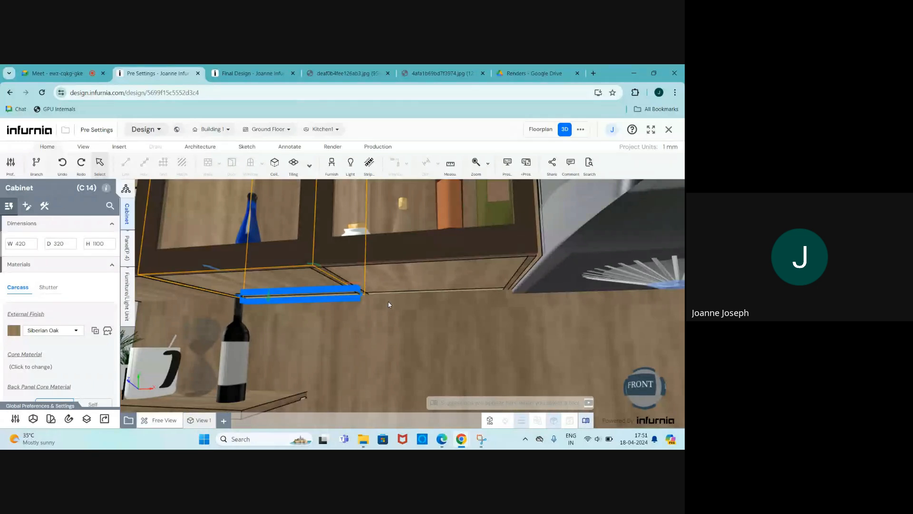
scroll(388, 304, down, 1)
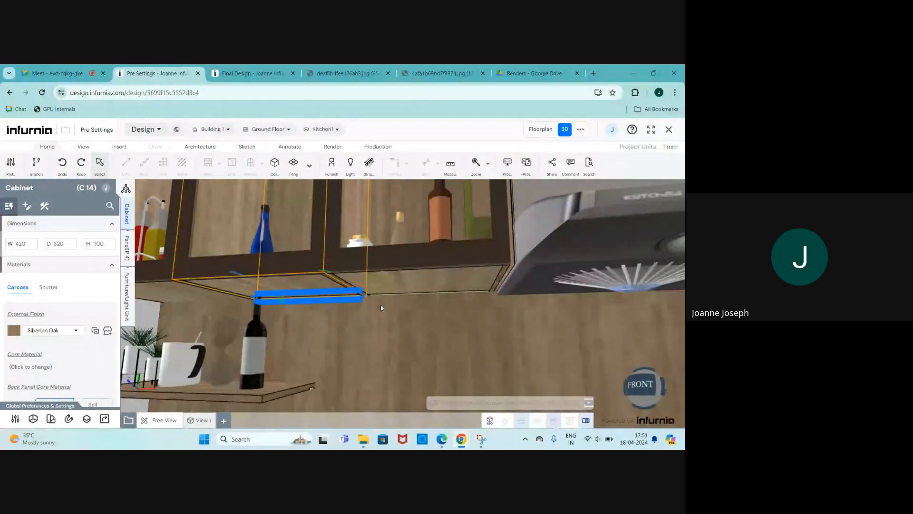
scroll(379, 306, down, 1)
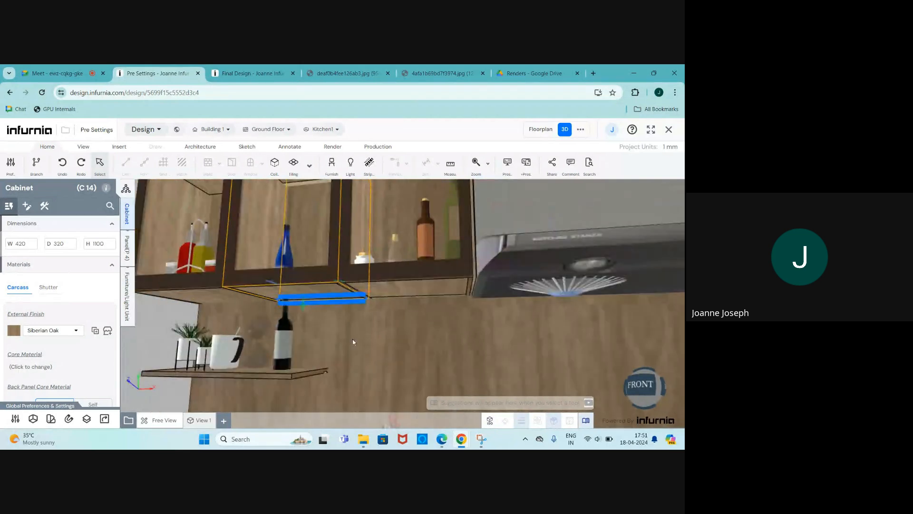
scroll(253, 359, down, 3)
scroll(248, 359, down, 2)
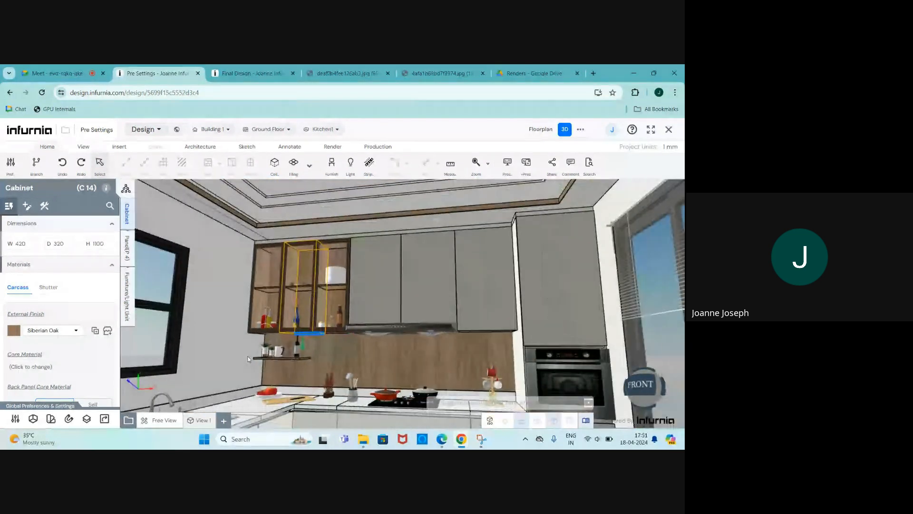
scroll(248, 359, down, 2)
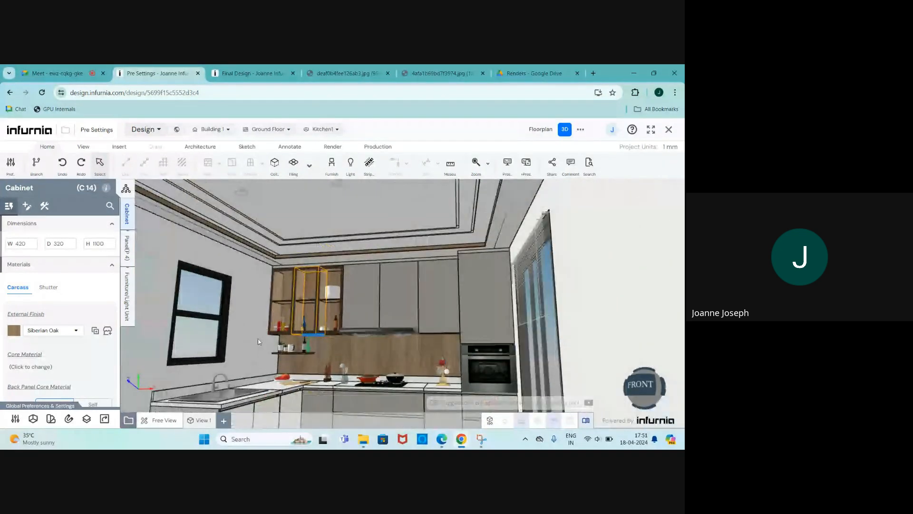
scroll(257, 338, up, 4)
scroll(323, 345, up, 3)
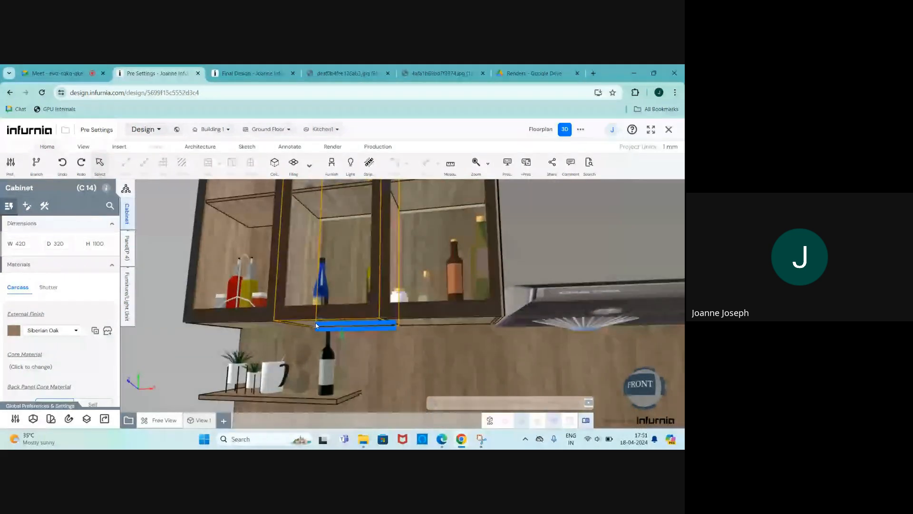
scroll(315, 322, up, 4)
scroll(355, 333, up, 2)
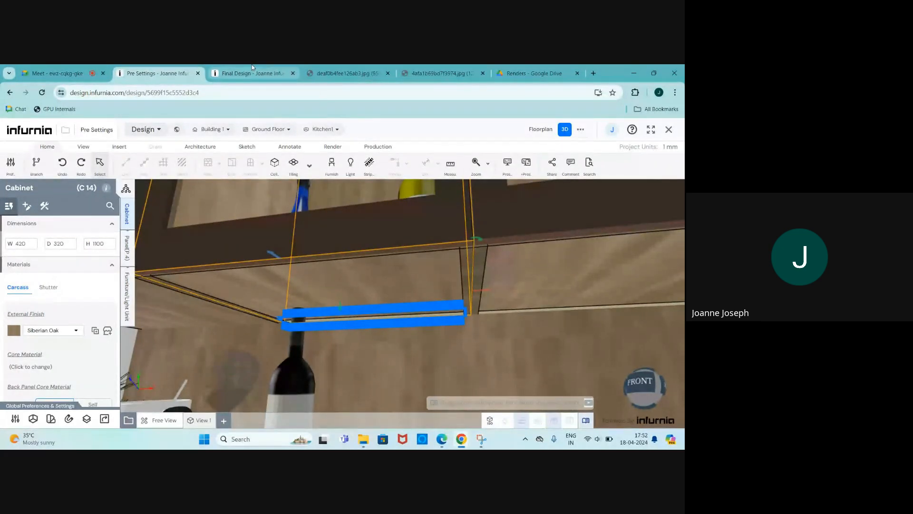
scroll(458, 292, down, 5)
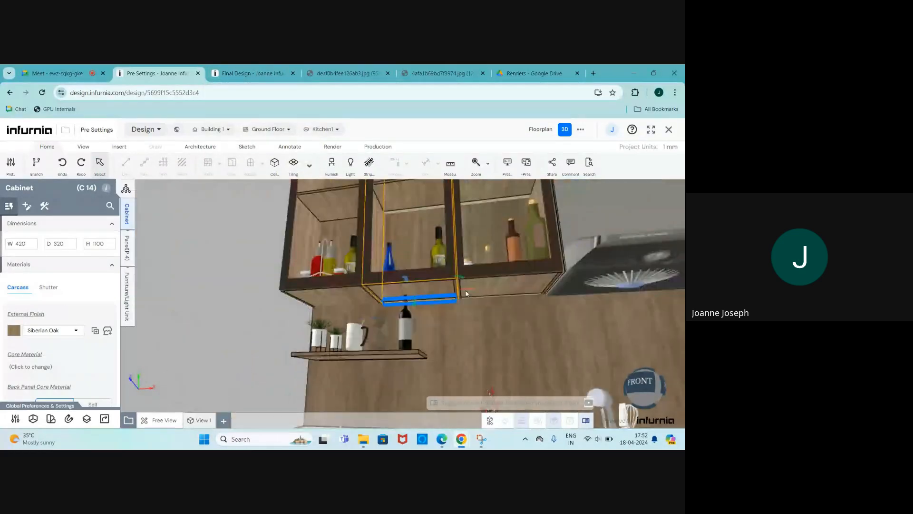
Step: Examine the undersides of the left and middle glass wall cabinets above the small shelf
scroll(369, 357, up, 3)
scroll(369, 359, down, 5)
scroll(364, 318, up, 2)
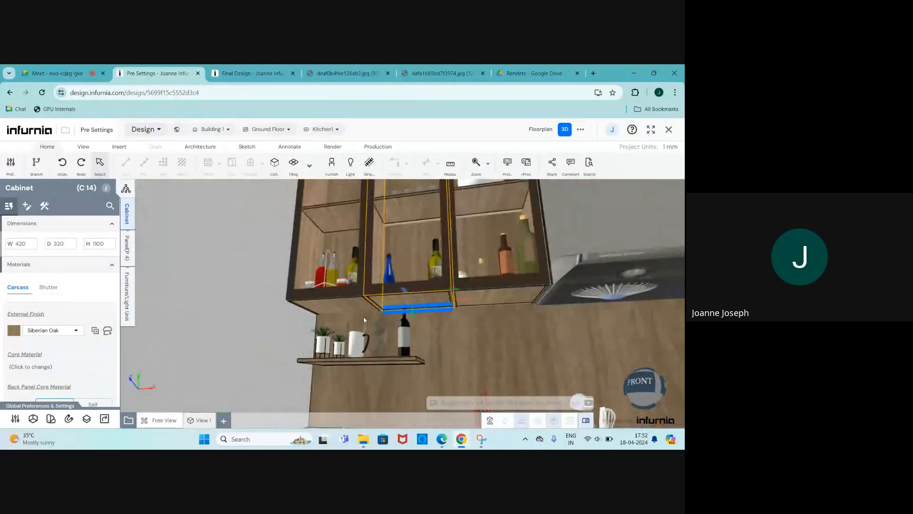
scroll(372, 380, down, 2)
scroll(376, 380, up, 4)
scroll(378, 379, down, 4)
scroll(355, 316, up, 4)
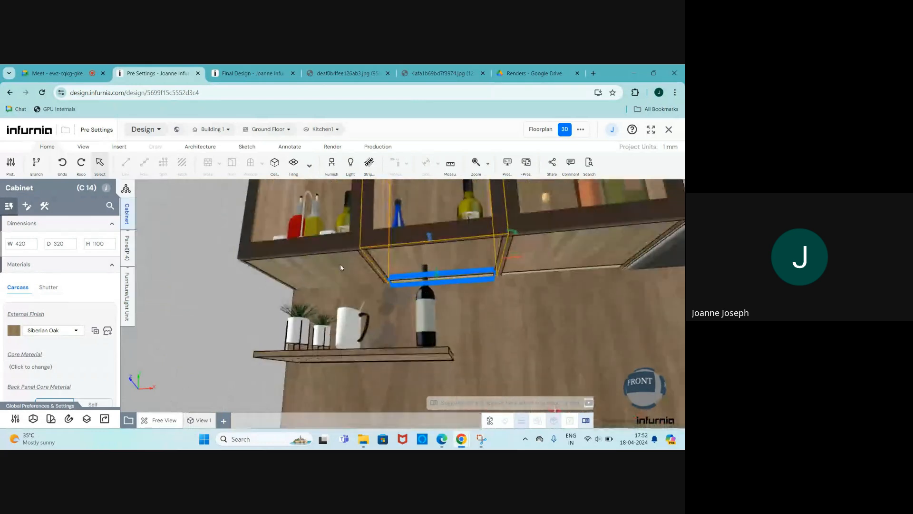
scroll(328, 267, up, 2)
scroll(315, 281, down, 3)
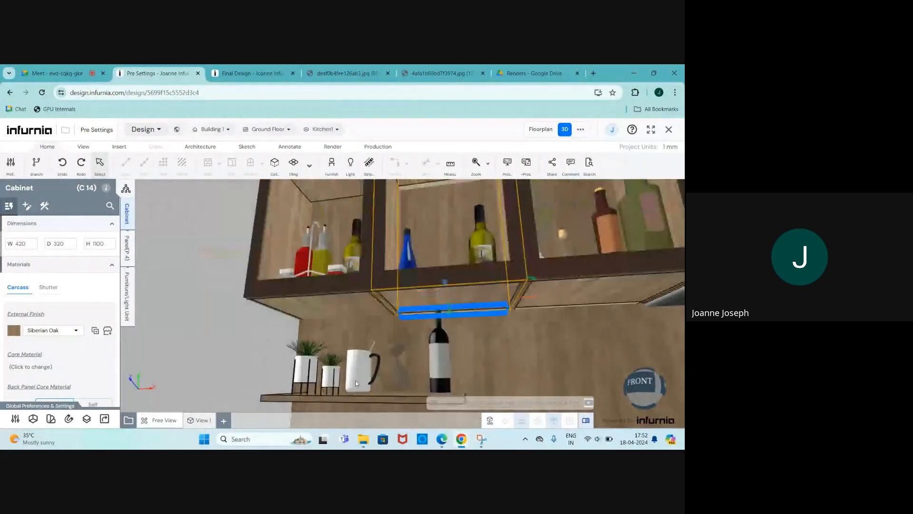
double_click(311, 301)
scroll(327, 322, down, 3)
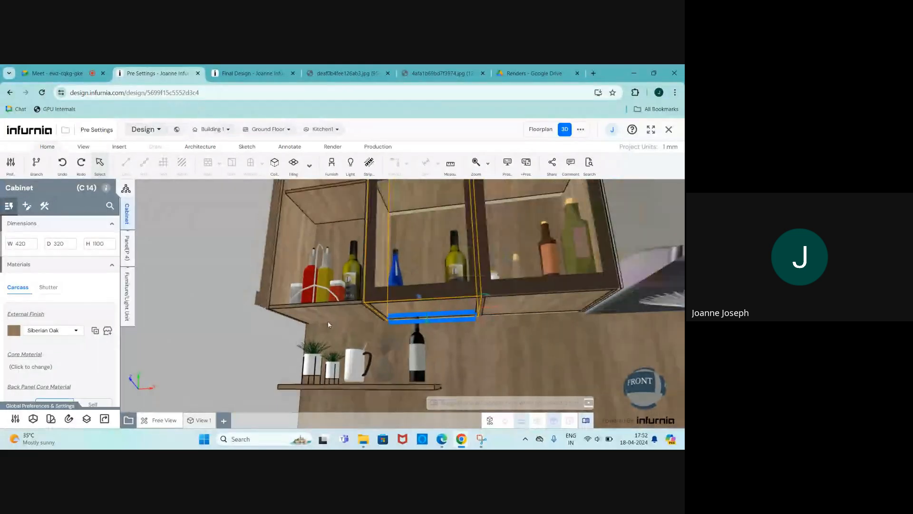
Step: Add a Strip Light 30mm to the bottom panel of the left glass wall cabinet
scroll(321, 332, up, 4)
click(340, 309)
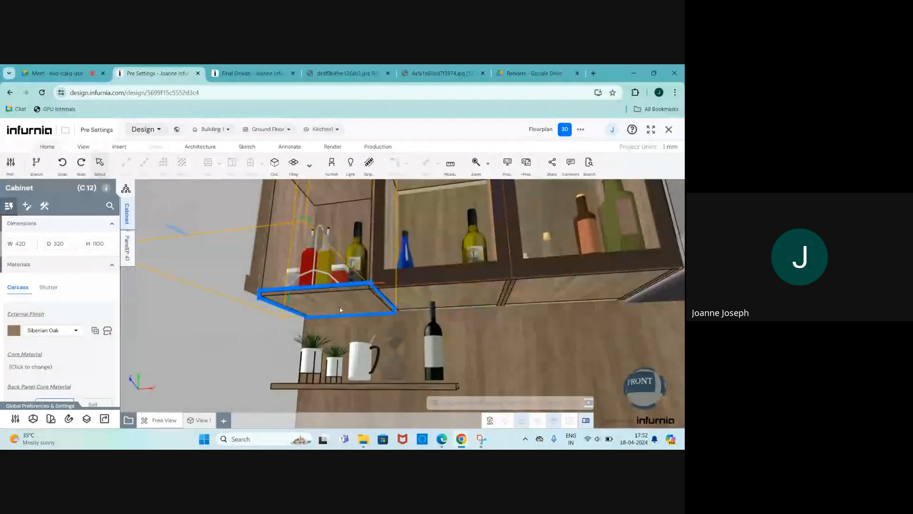
click(129, 247)
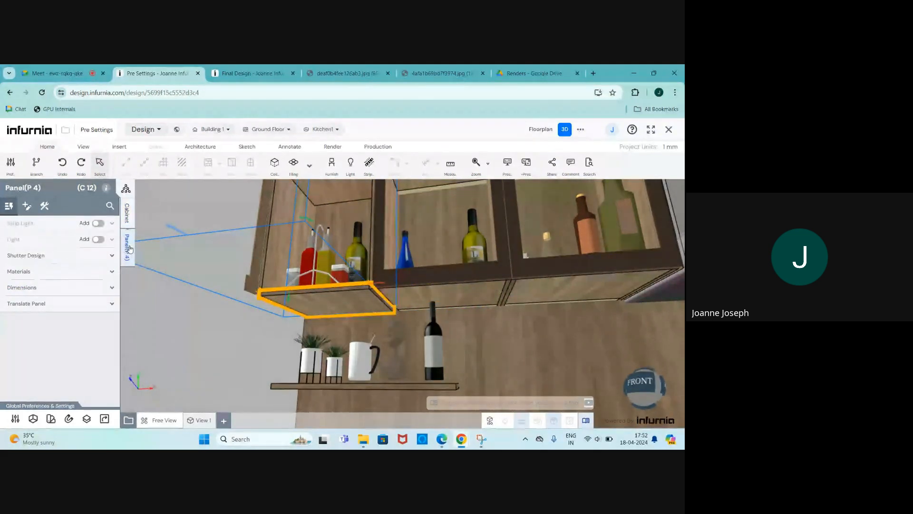
click(99, 223)
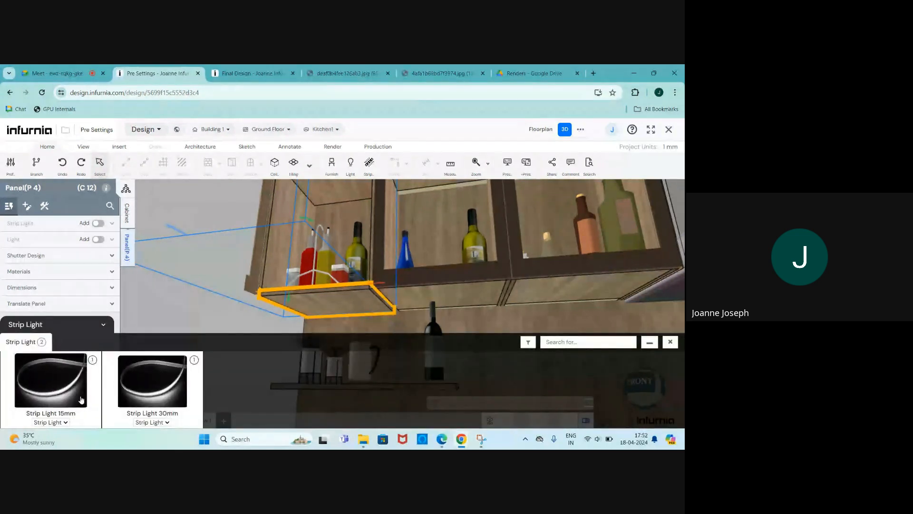
click(155, 400)
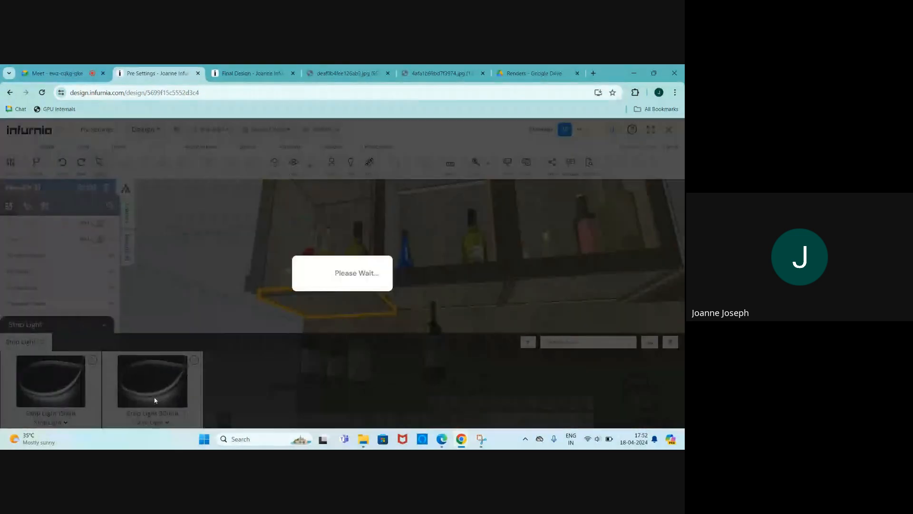
scroll(328, 312, up, 5)
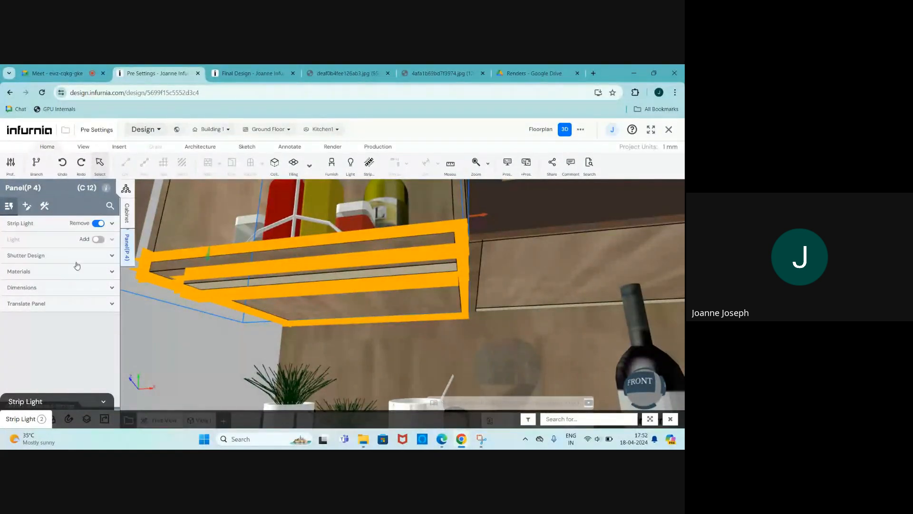
Step: Try the other panel orientation for the new strip light, then restore its lengthwise direction
click(111, 224)
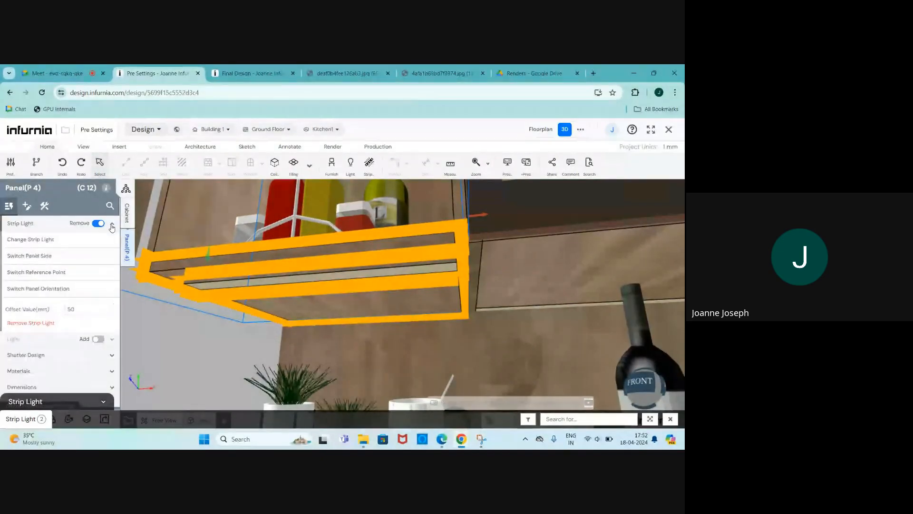
click(54, 289)
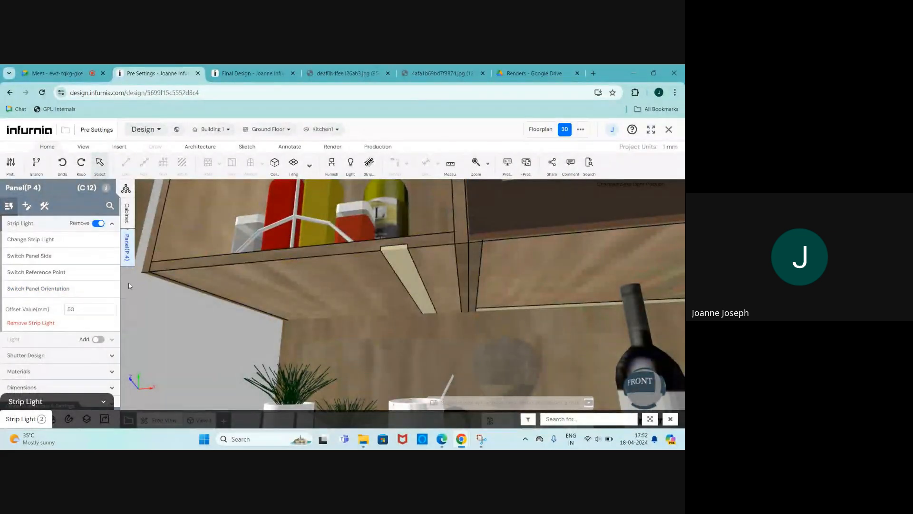
click(61, 289)
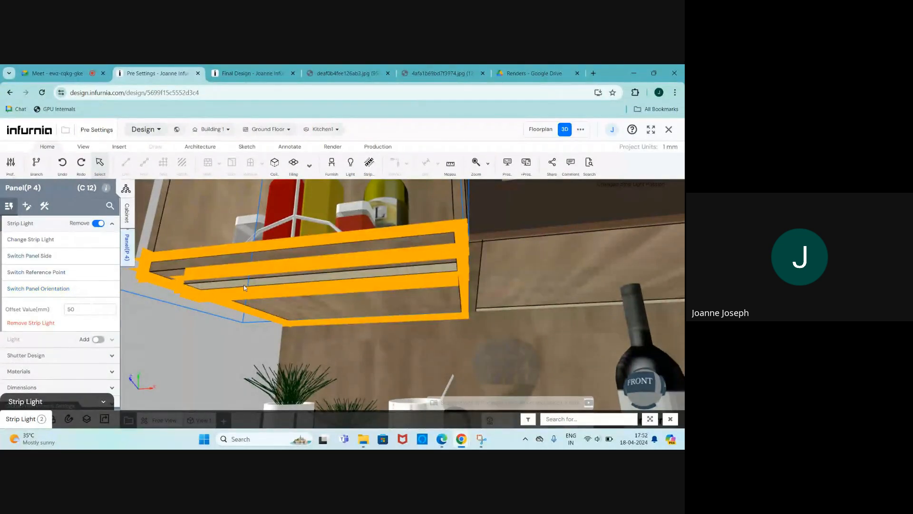
Step: Set the Z position of the left cabinet's strip light unit to 0, placing it along the back wall
click(235, 284)
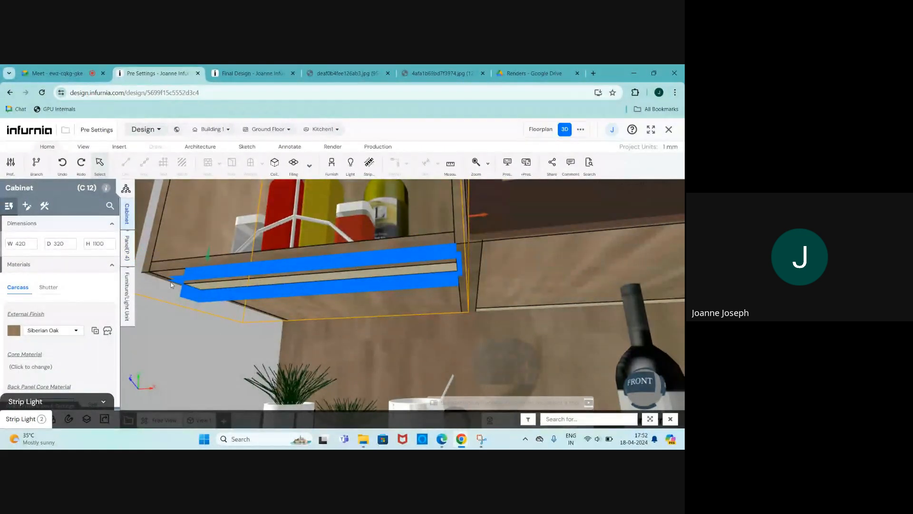
click(127, 297)
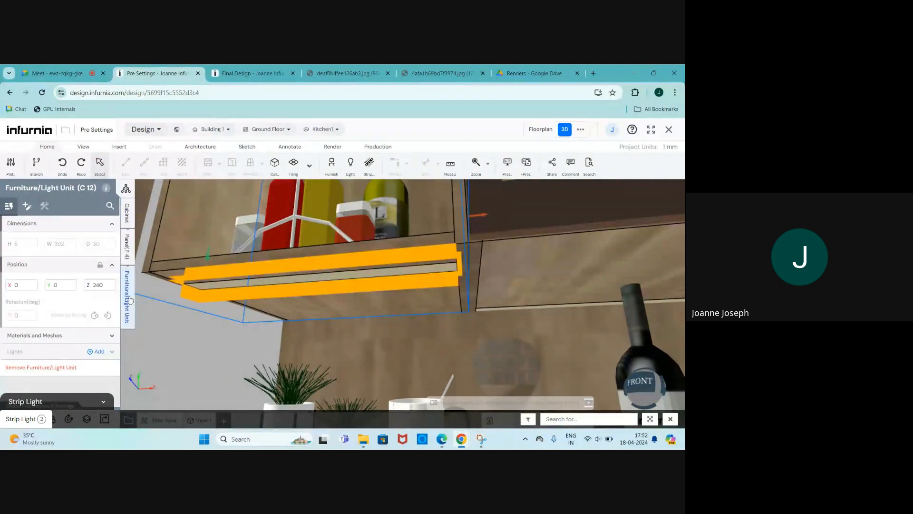
click(105, 284)
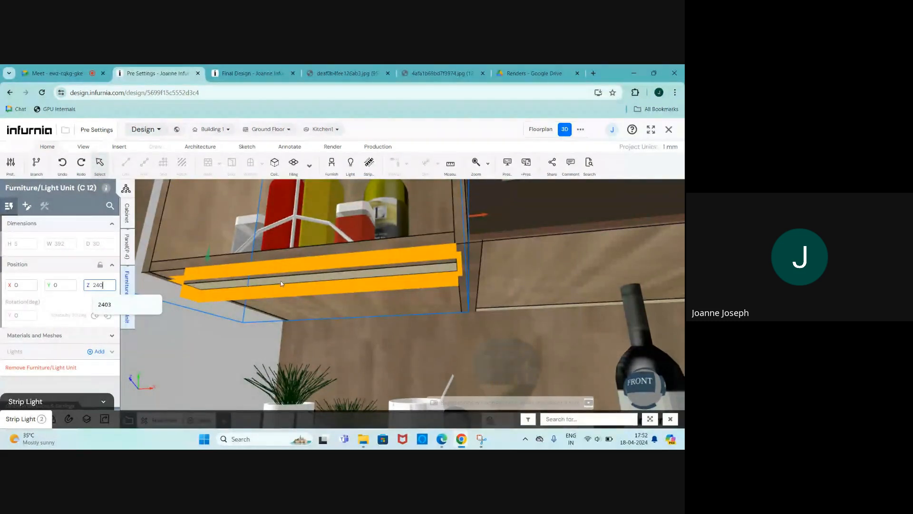
drag(112, 285, 88, 285)
text(0)
key(Return)
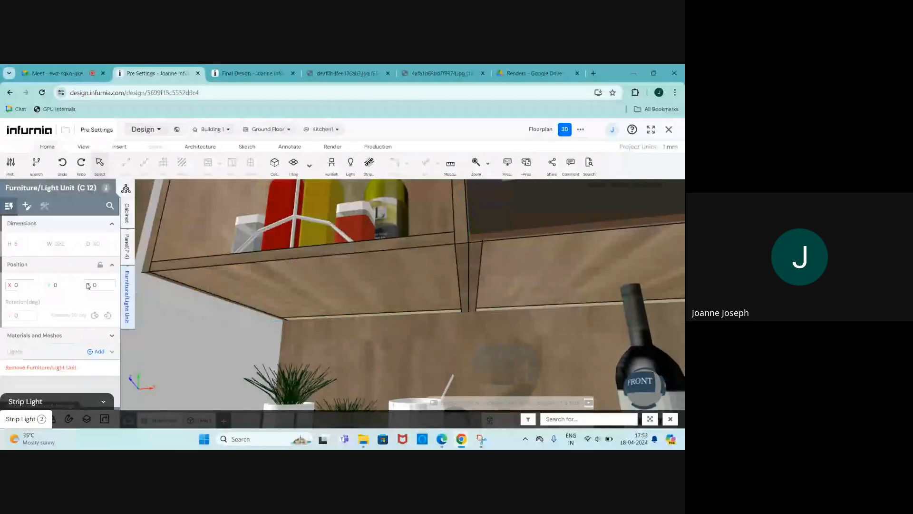
scroll(357, 274, down, 3)
scroll(356, 307, up, 3)
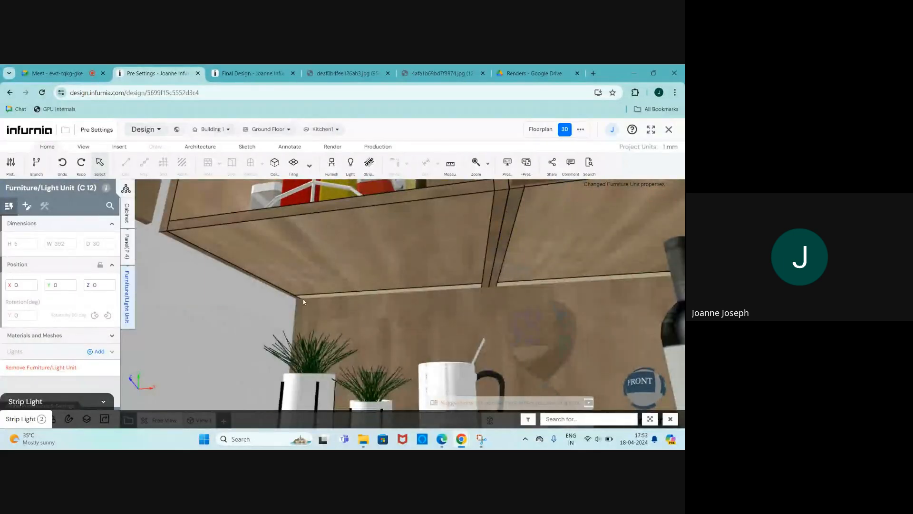
Step: Try an X position of 23 for the left cabinet's strip light and reset it to 0
drag(28, 284, 13, 284)
text(23)
key(Return)
drag(26, 284, 8, 289)
text(0)
key(Return)
scroll(284, 329, down, 4)
scroll(287, 327, up, 2)
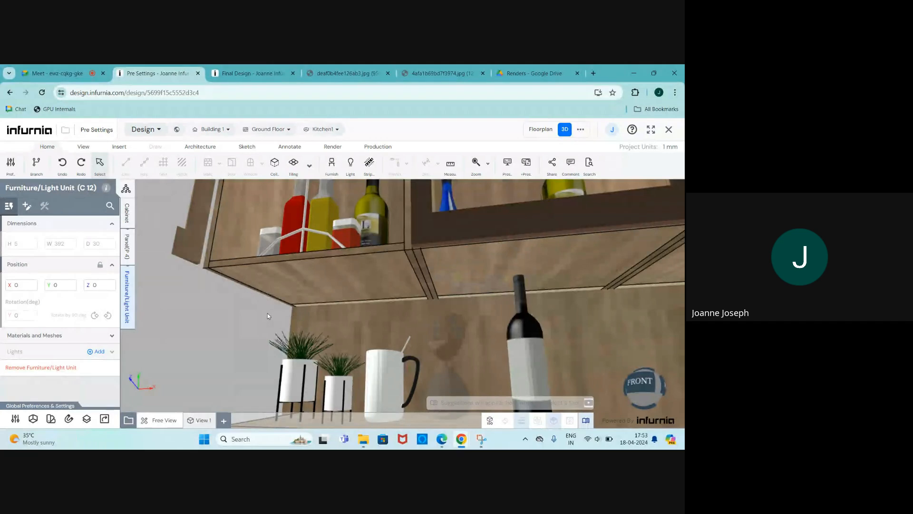
Step: Add a point light to the left cabinet's strip light unit and set its intensity to 5%
scroll(332, 302, up, 4)
scroll(272, 295, down, 4)
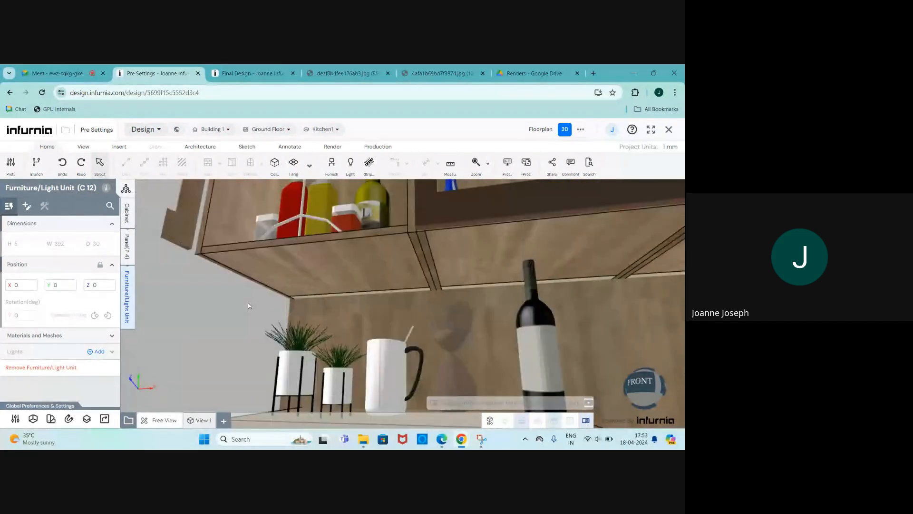
scroll(353, 301, up, 3)
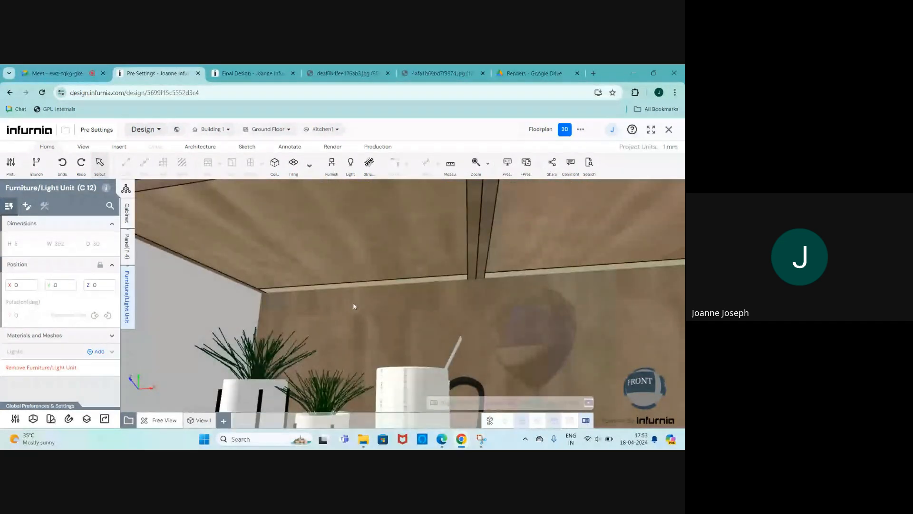
click(324, 290)
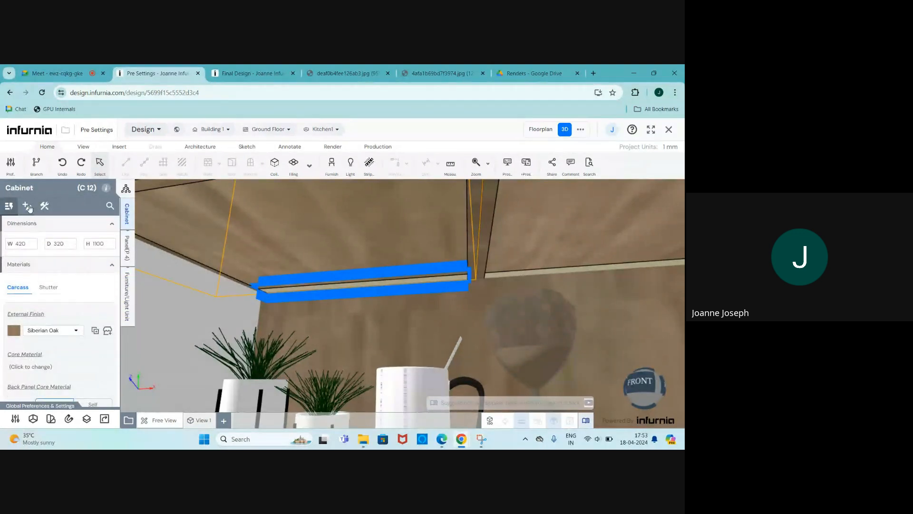
click(127, 286)
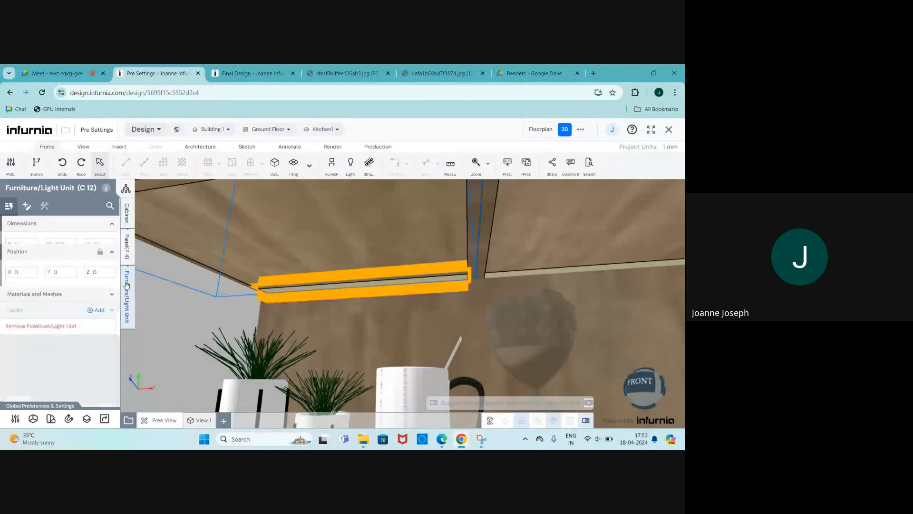
click(32, 207)
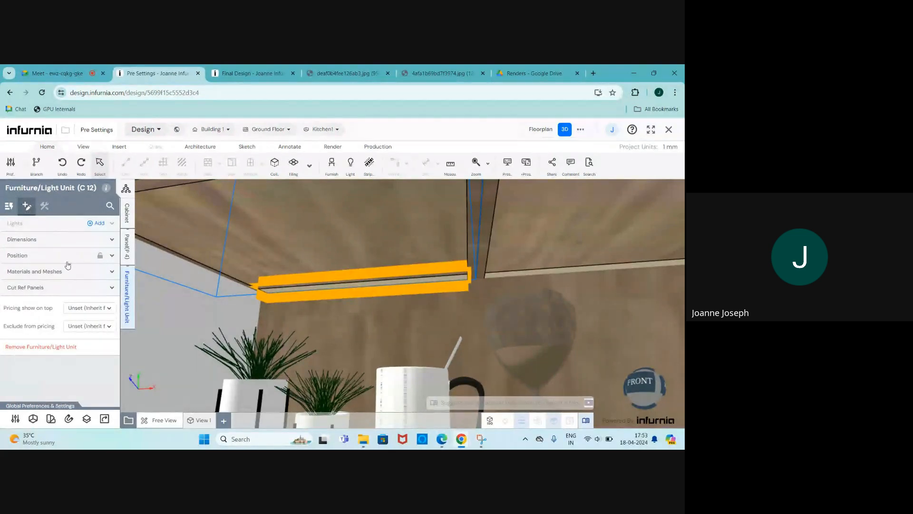
click(91, 224)
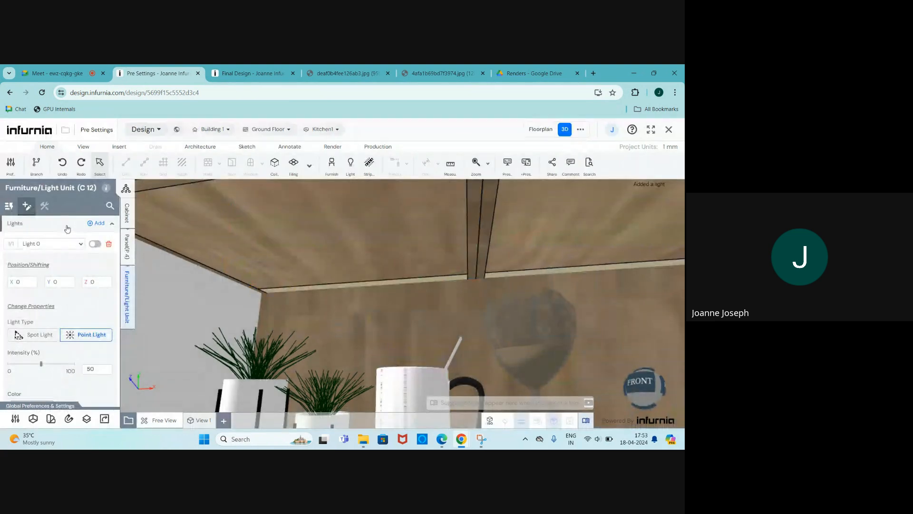
click(67, 228)
click(67, 226)
drag(95, 369, 83, 369)
text(5)
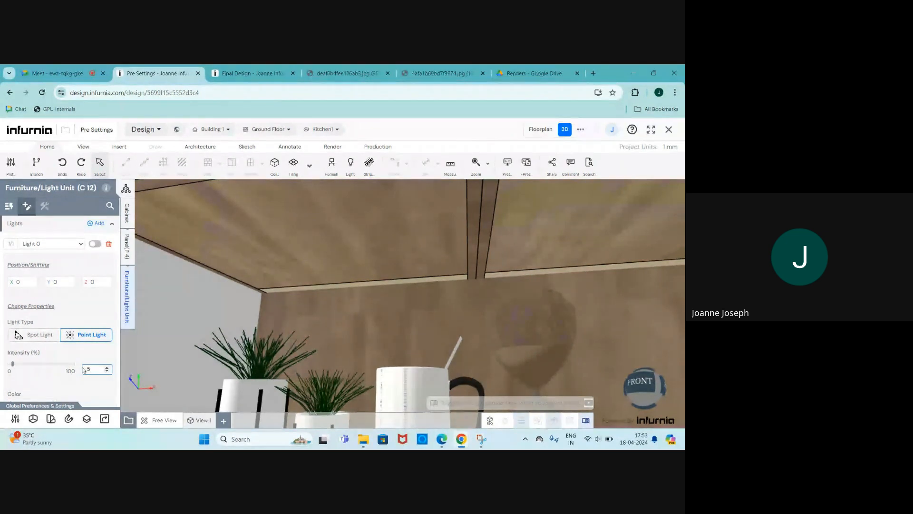
key(Return)
click(282, 290)
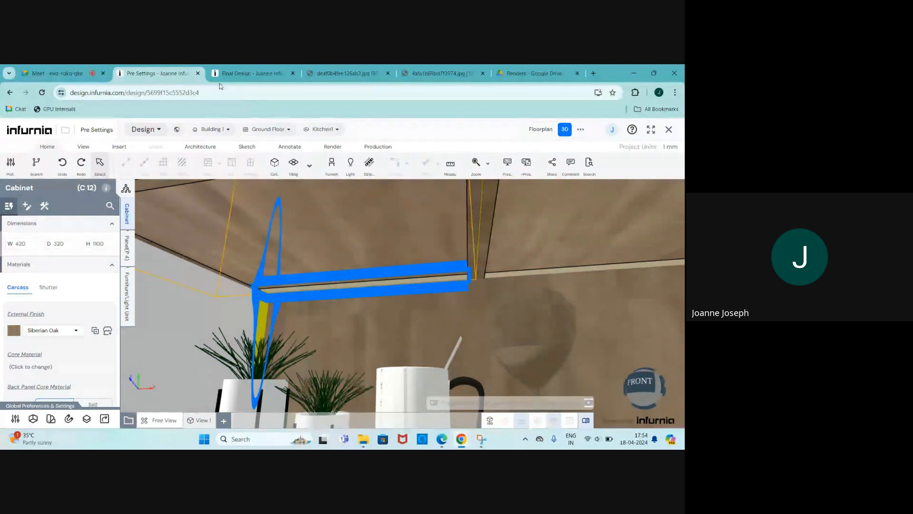
Step: Open the 16:39:11 17/04/2024 HD render of the Final Design and examine its cabinet and shelf lighting before returning to Pre Settings
click(252, 73)
scroll(361, 276, down, 10)
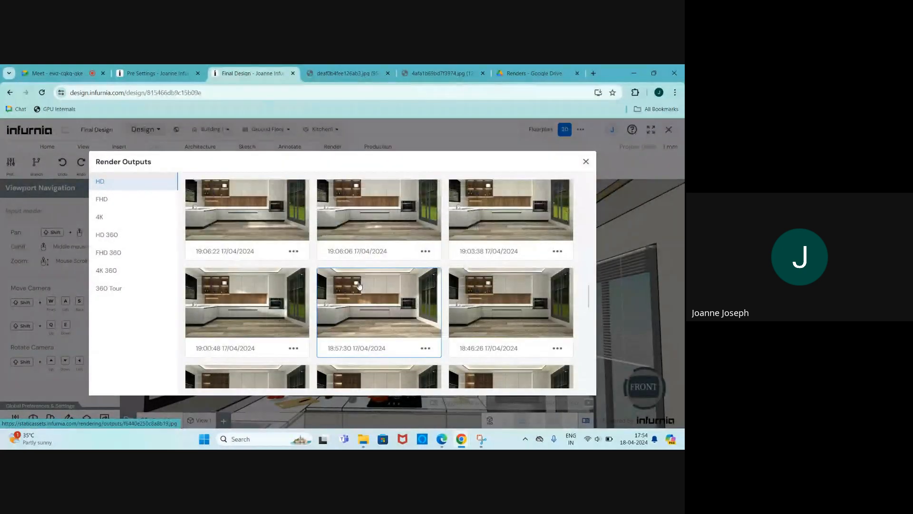
scroll(351, 292, down, 5)
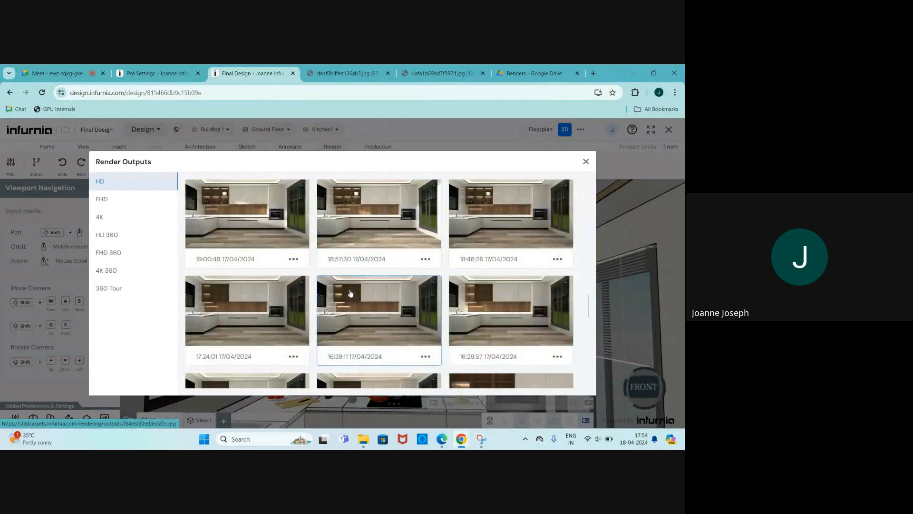
click(344, 309)
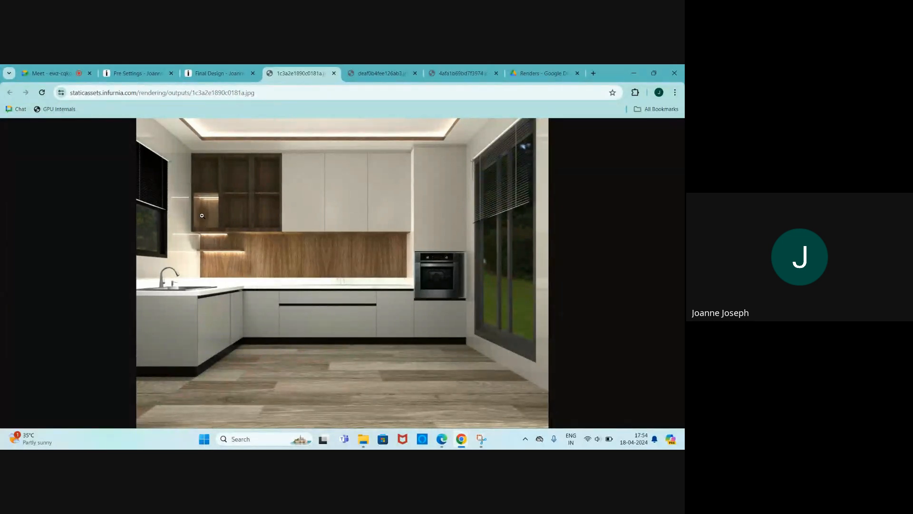
click(145, 78)
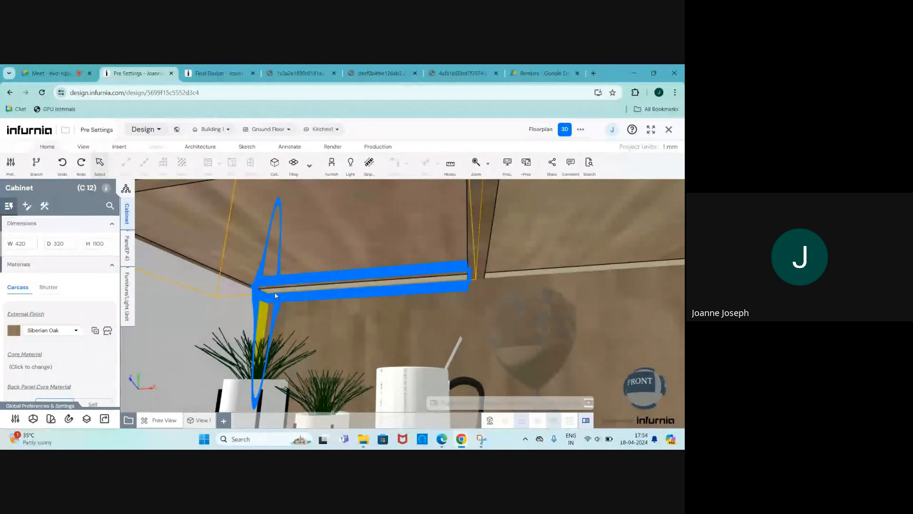
Step: Delete the point light from the left cabinet's strip light unit
click(126, 302)
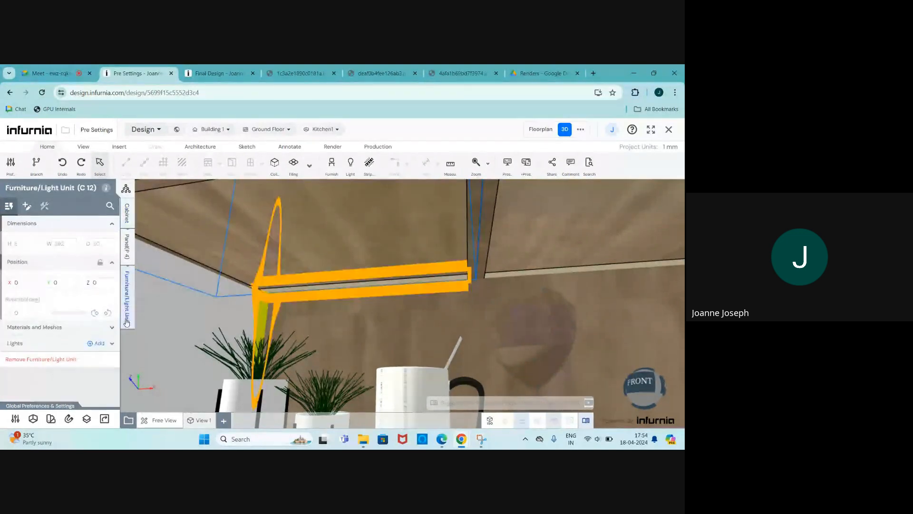
click(27, 207)
click(66, 226)
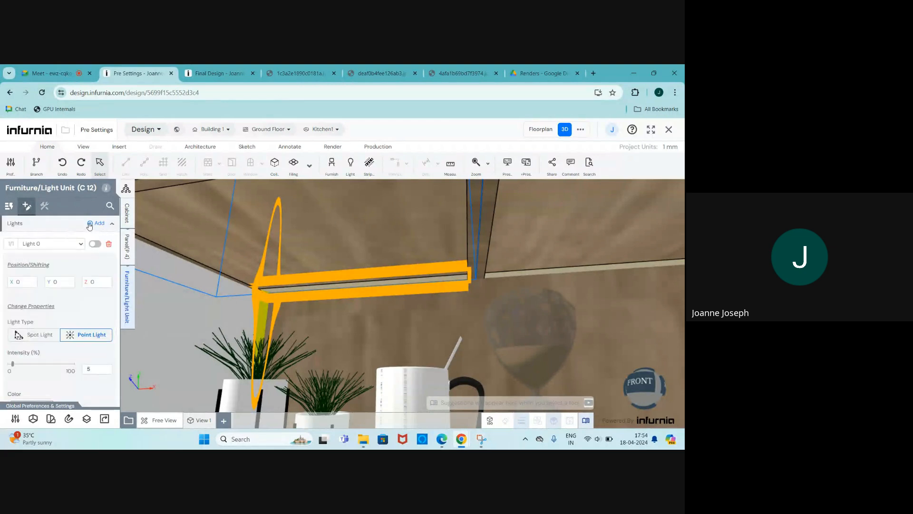
click(109, 245)
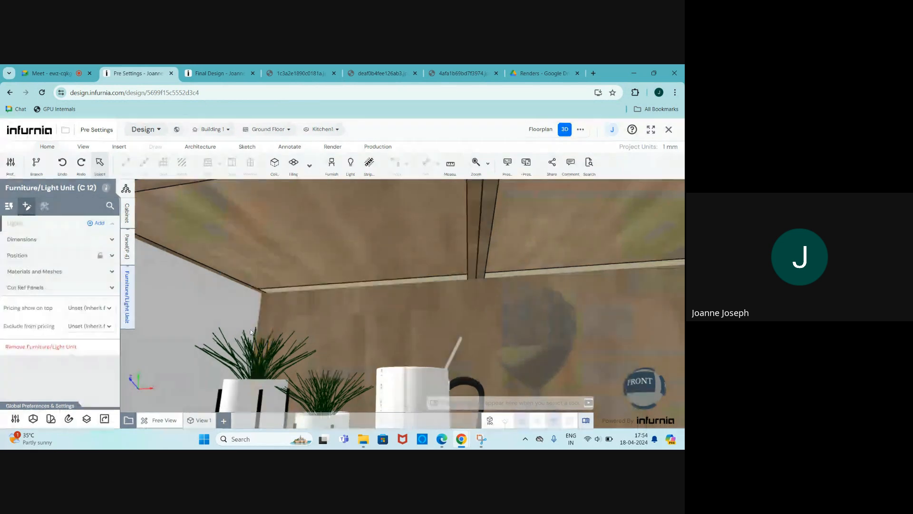
Step: Select the left cabinet's strip light and compare its placement with the opened Final Design render
click(301, 292)
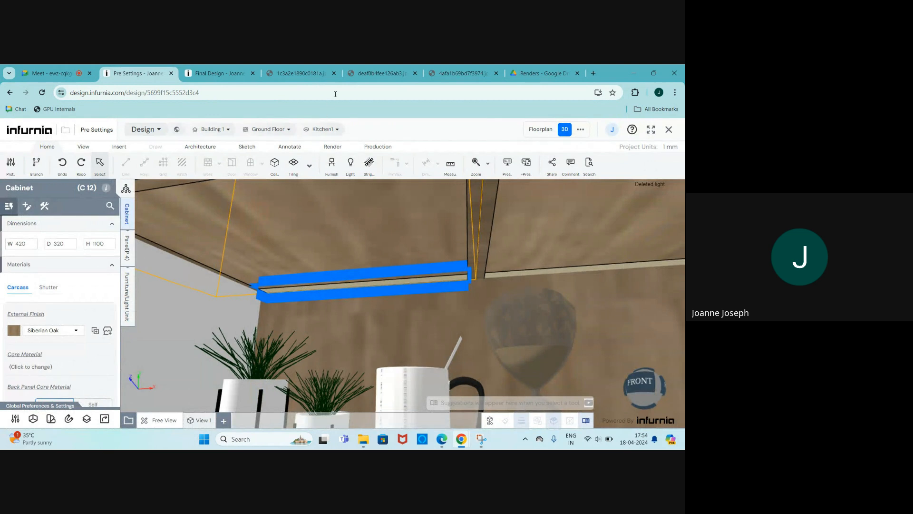
click(319, 74)
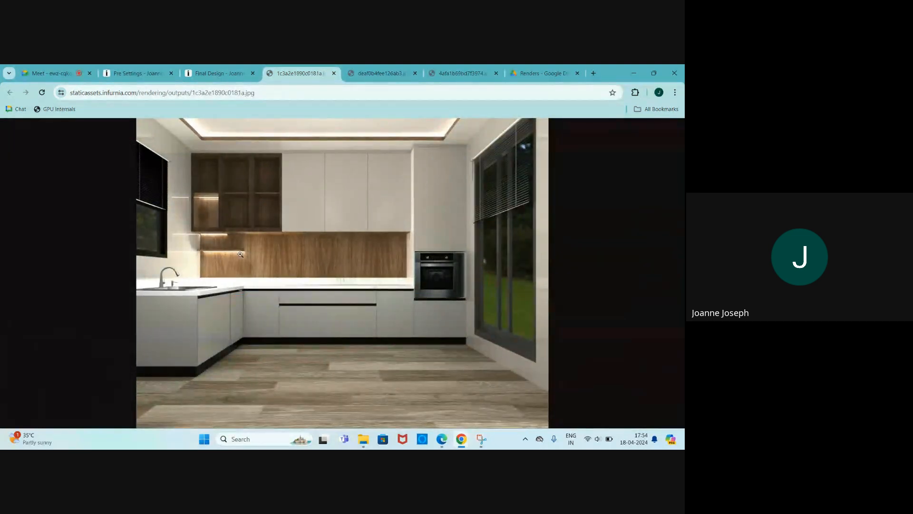
Step: After checking the daylight render, inspect the base and emissivity settings of the strip light's Soft Yellow Emissive material and apply it to all instances
click(378, 74)
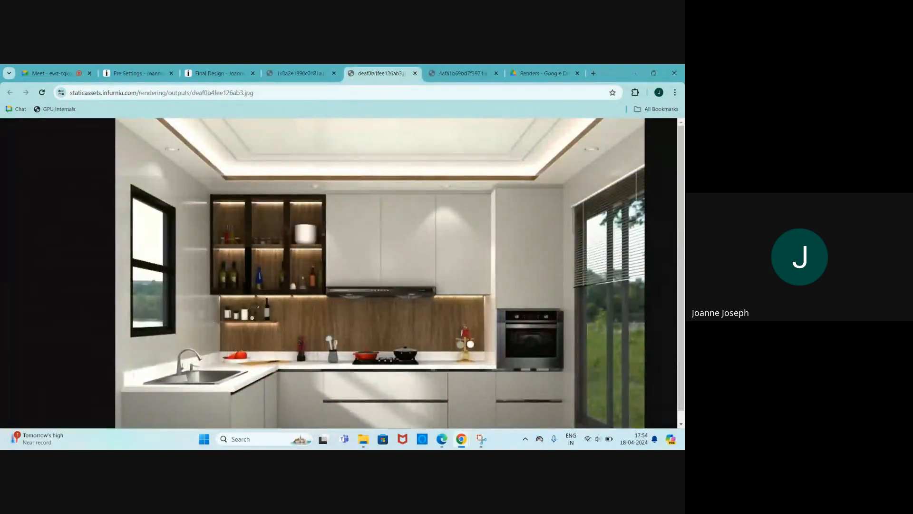
click(132, 75)
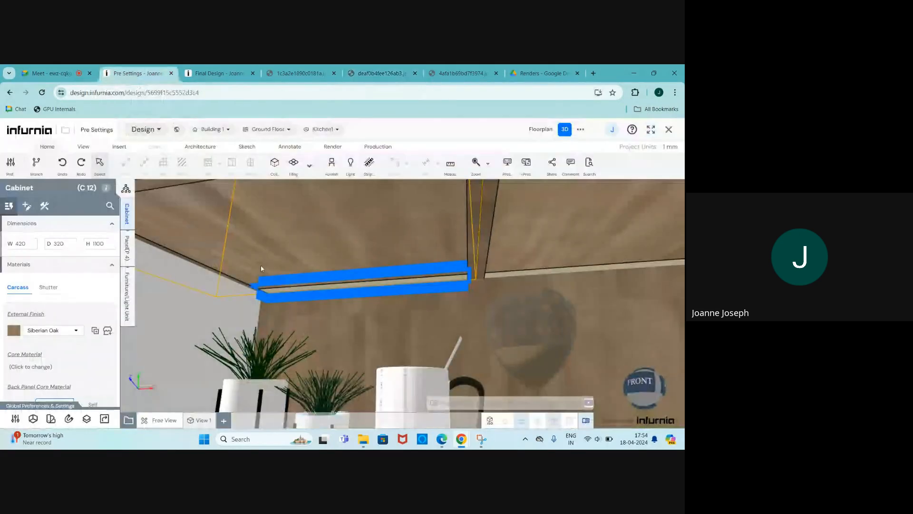
click(50, 420)
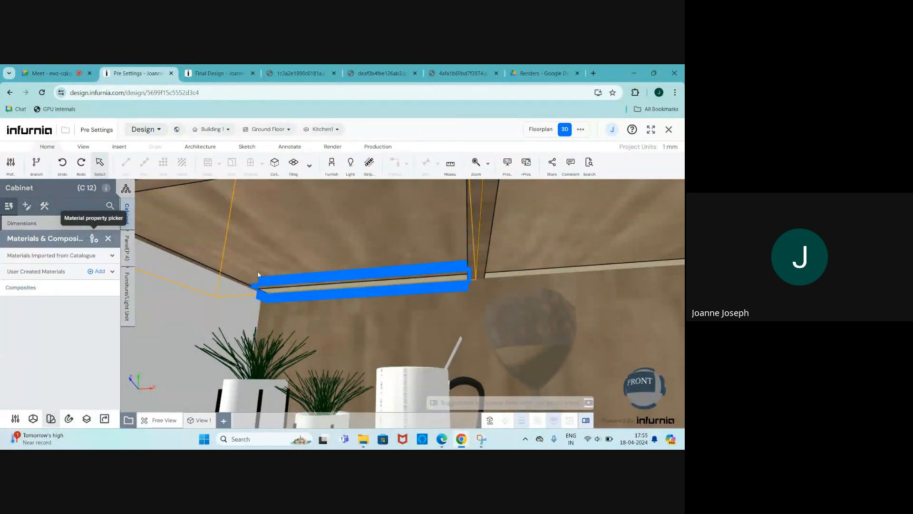
click(278, 291)
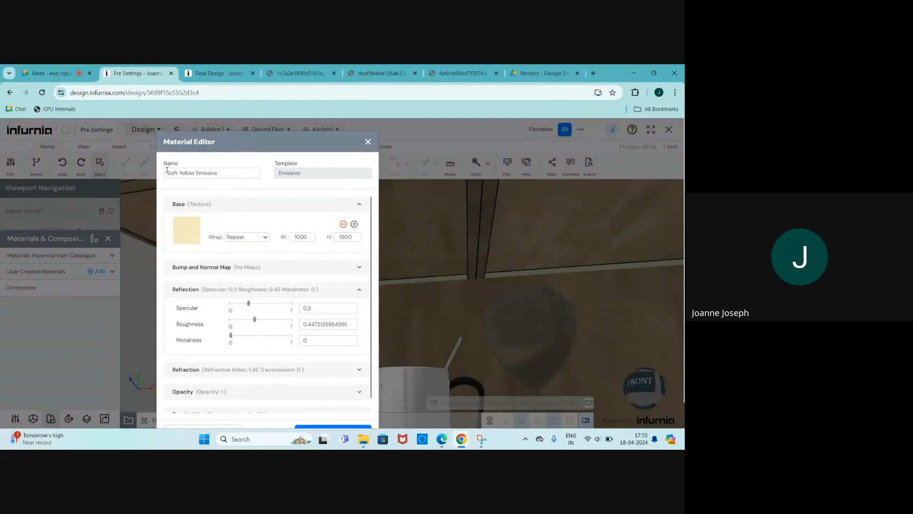
scroll(294, 271, down, 3)
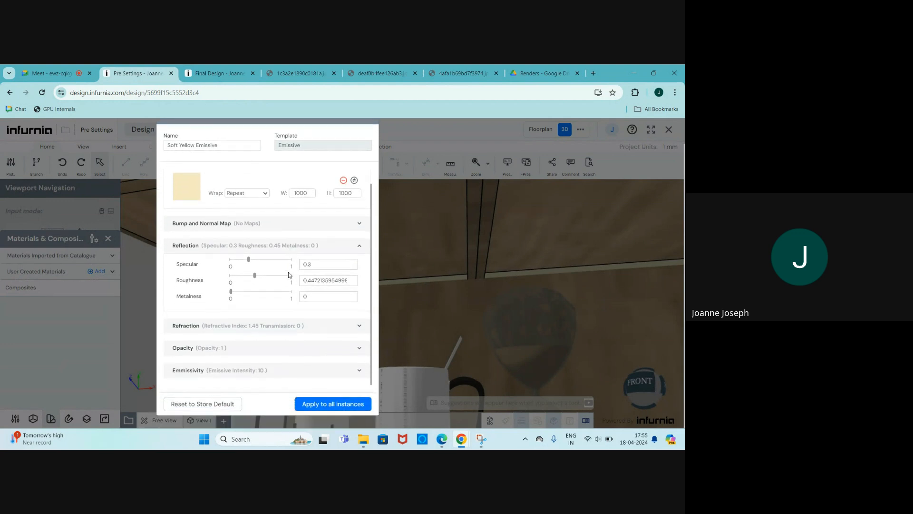
click(285, 373)
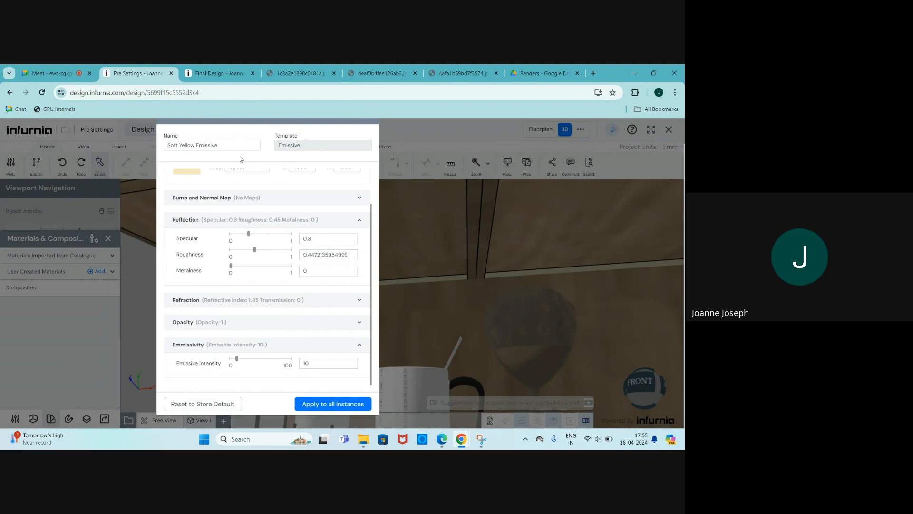
mouse_move(312, 69)
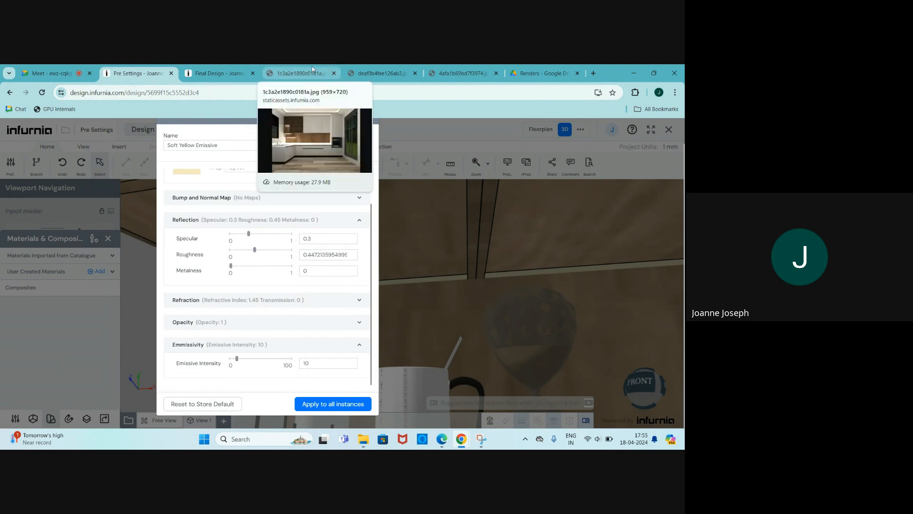
scroll(186, 183, up, 1)
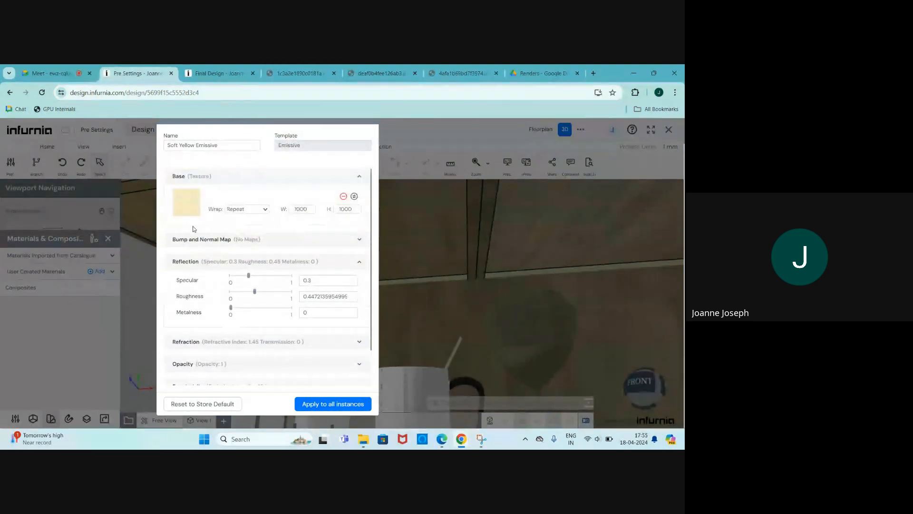
click(313, 405)
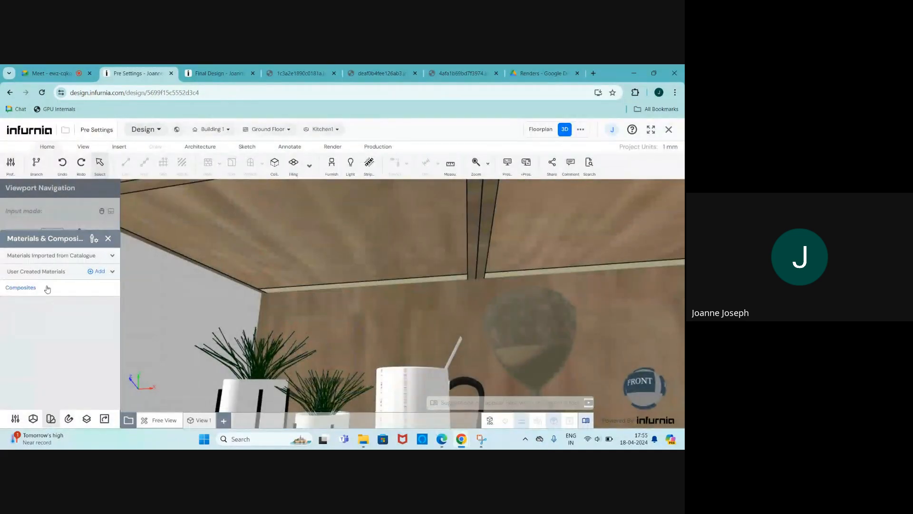
click(109, 238)
Step: Examine the left glass cabinet's shelf and underside, selecting the middle shelf and the strip light unit beneath the cabinet
scroll(338, 372, up, 3)
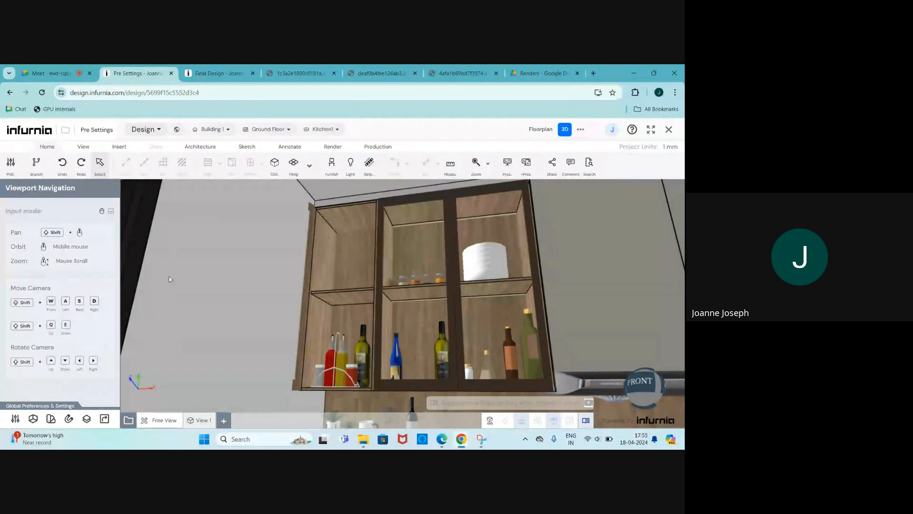
scroll(364, 297, up, 1)
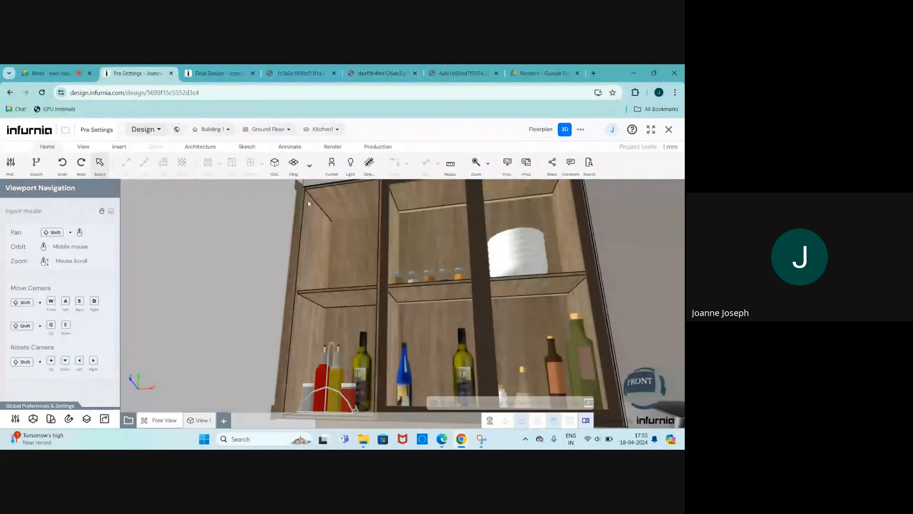
scroll(357, 281, down, 3)
scroll(351, 265, up, 3)
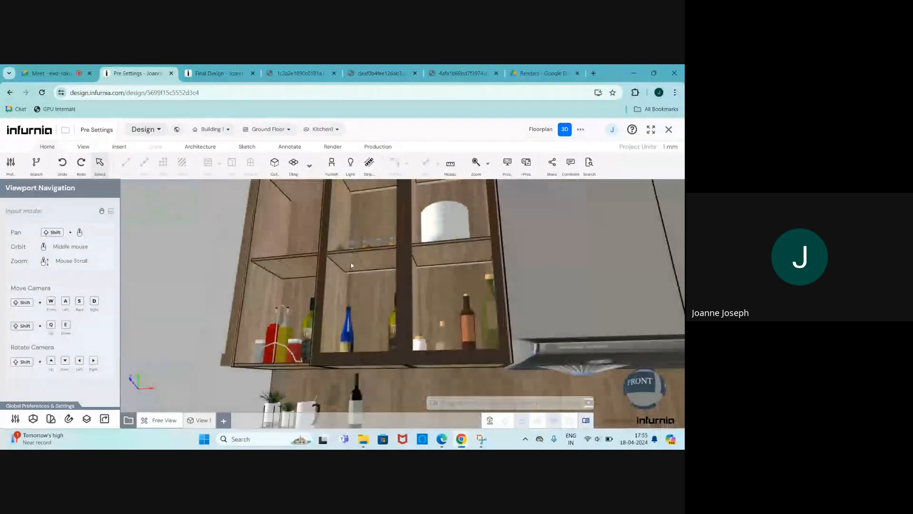
click(292, 258)
scroll(332, 275, down, 1)
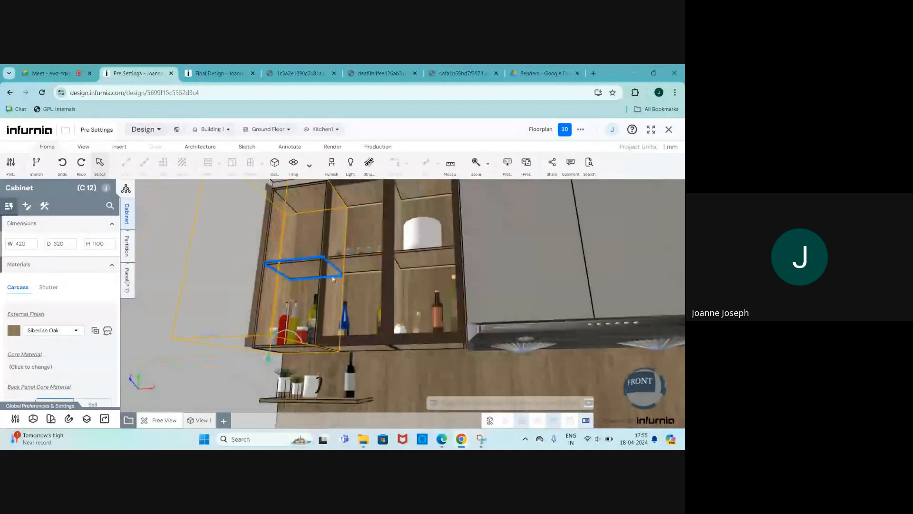
scroll(318, 324, up, 5)
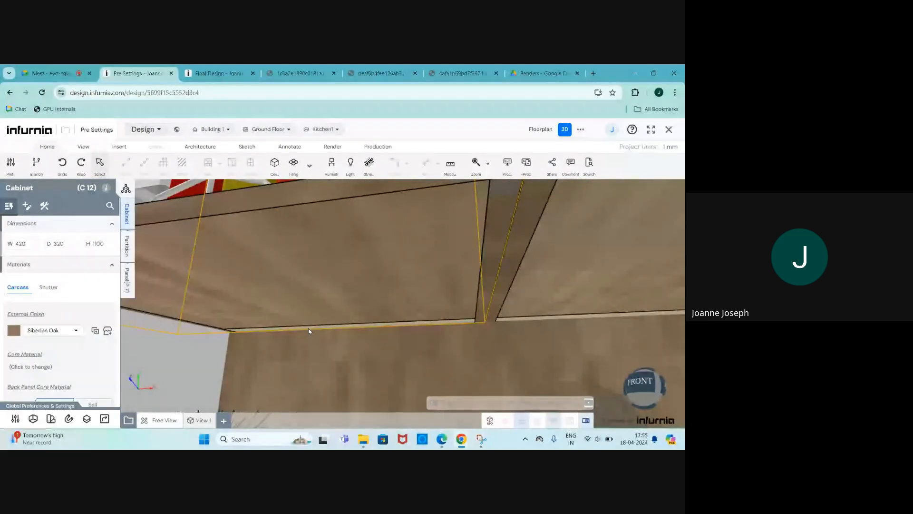
click(305, 329)
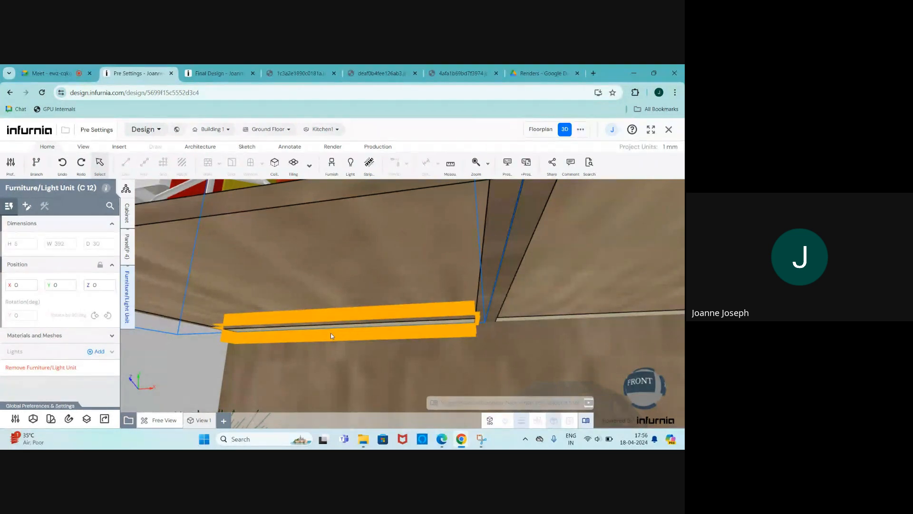
scroll(272, 336, down, 3)
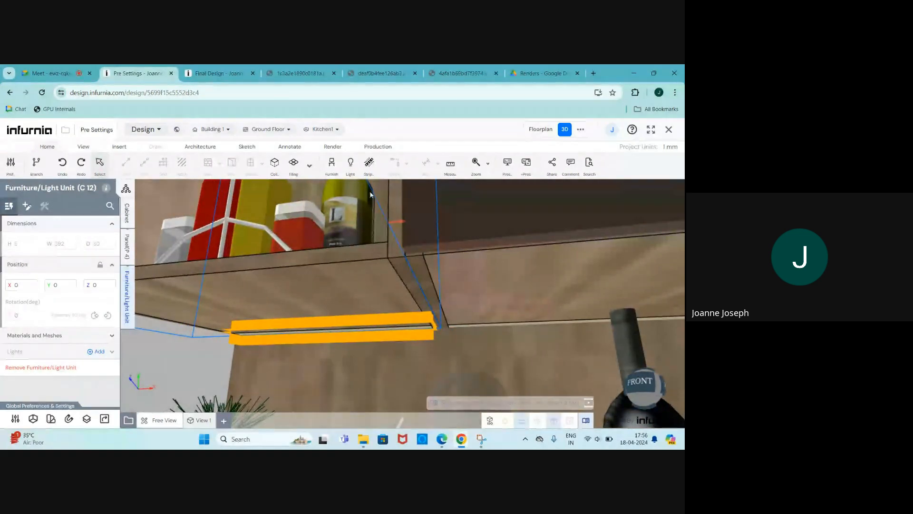
Step: Compare the two night renders, close the 1c3a2e1890c0181a.jpg render and return to the Pre Settings design
click(452, 68)
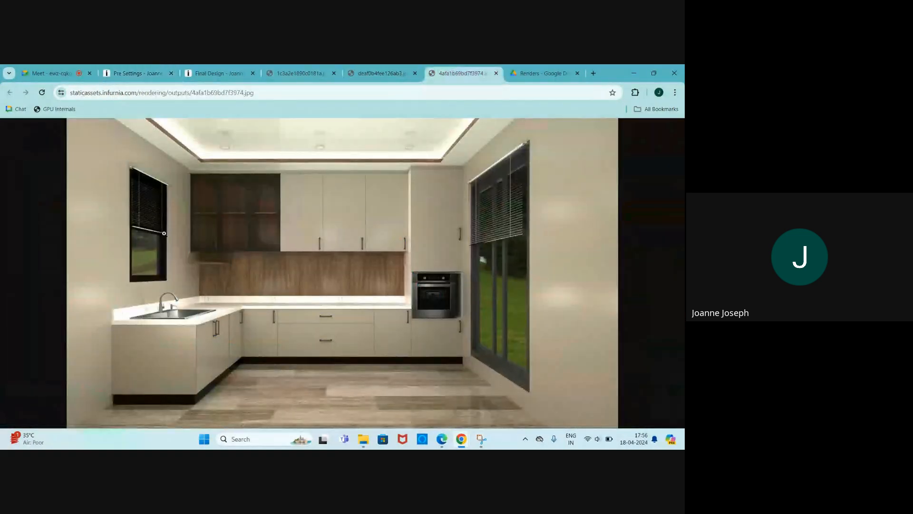
click(294, 69)
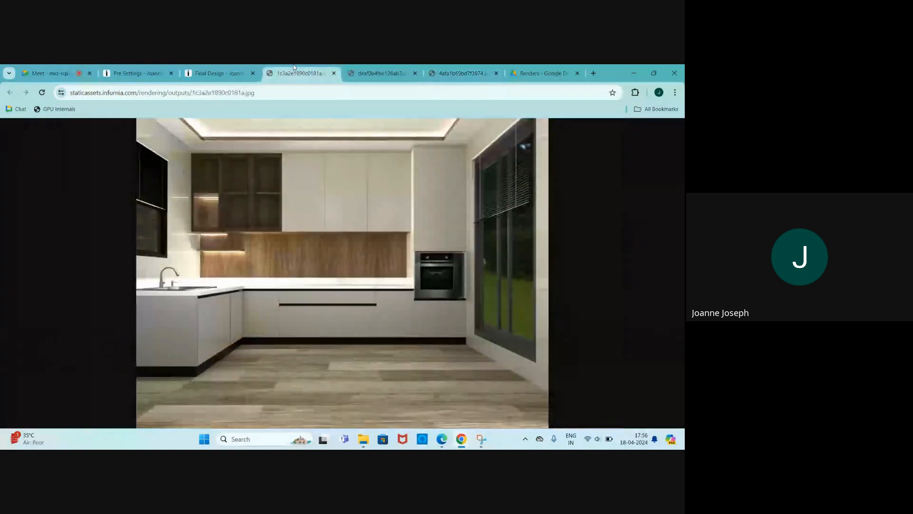
click(334, 73)
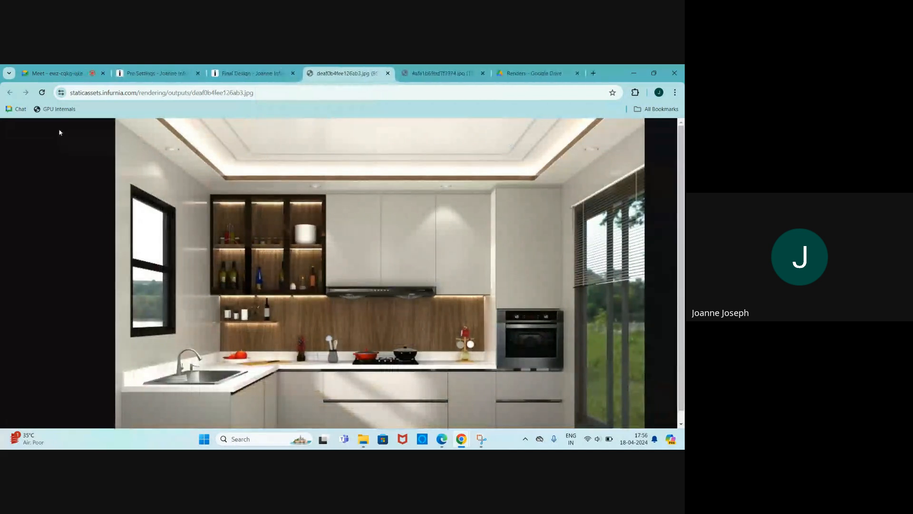
click(155, 67)
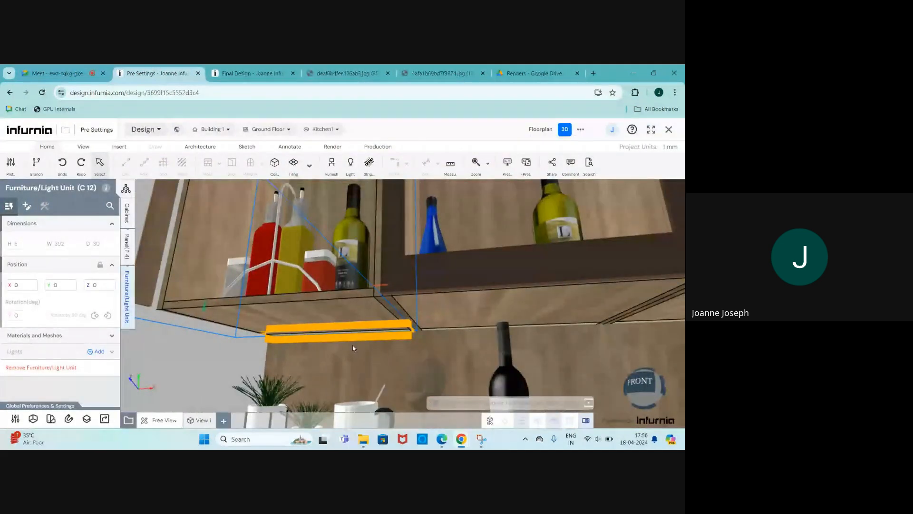
Step: Deselect the strip light unit, close the left glass cabinet's shutter and show the kitchen in front view
click(353, 344)
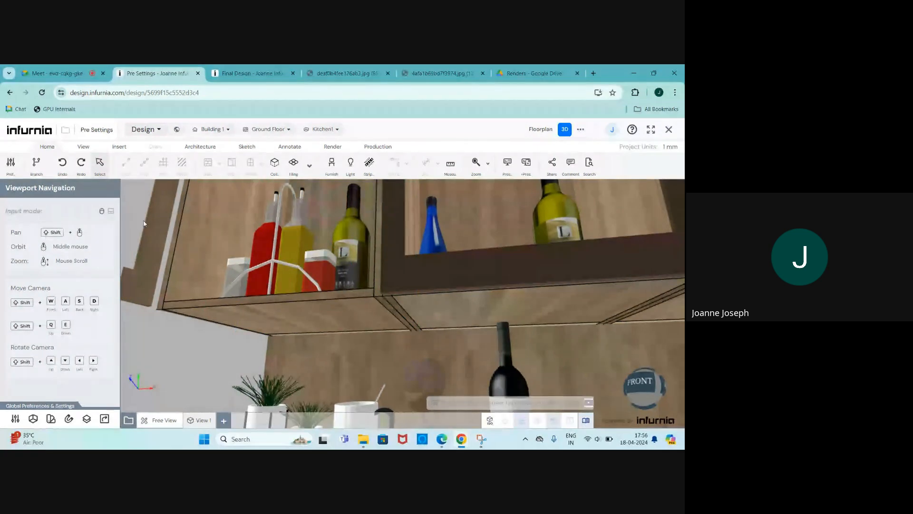
double_click(152, 249)
scroll(212, 287, down, 5)
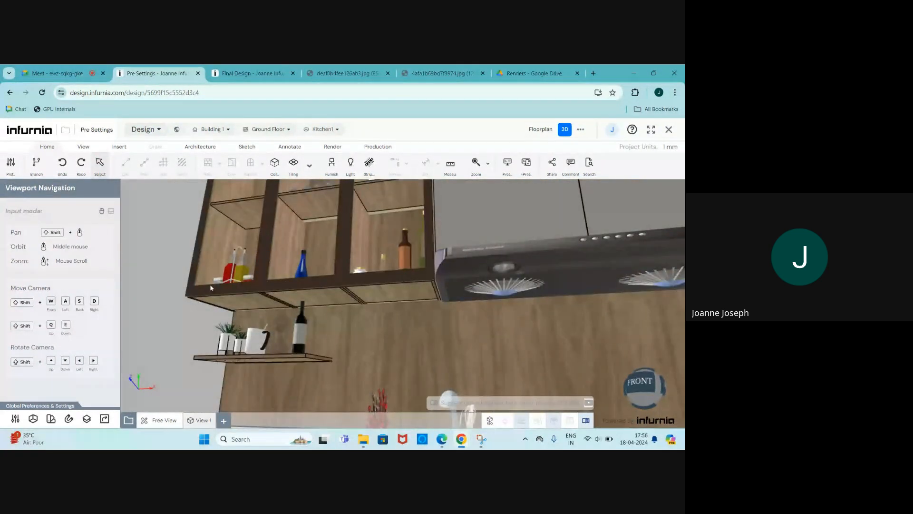
scroll(212, 287, down, 3)
click(651, 384)
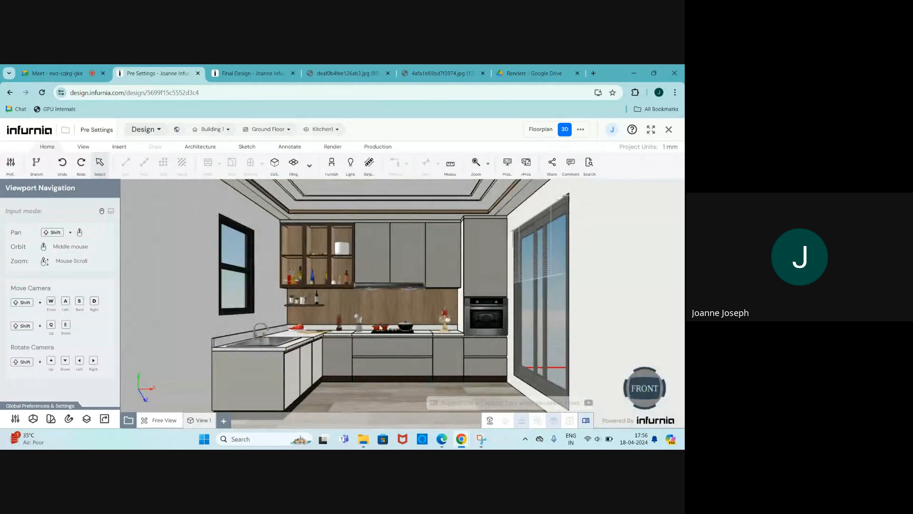
scroll(380, 328, up, 2)
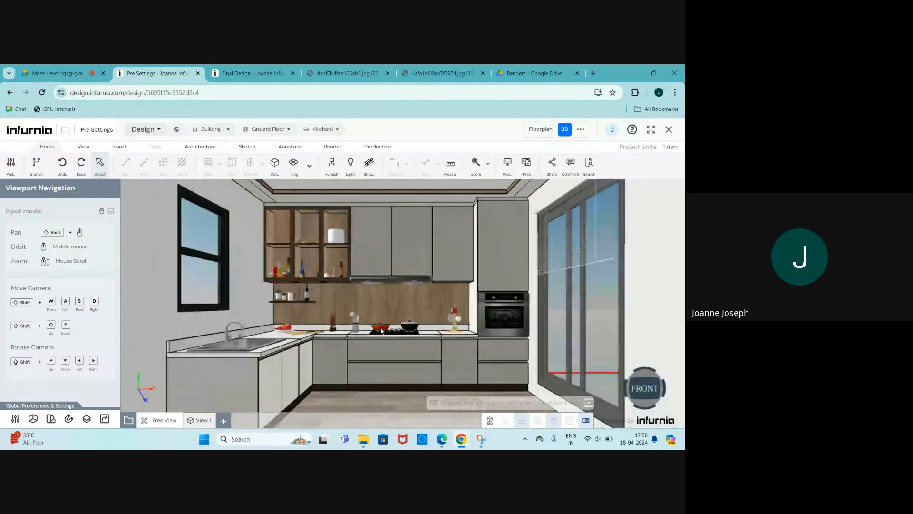
Step: Examine the cabinet, shelf and backsplash lighting across the whole deaf0b4fee126ab3.jpg render, and return to Pre Settings
click(361, 68)
click(268, 249)
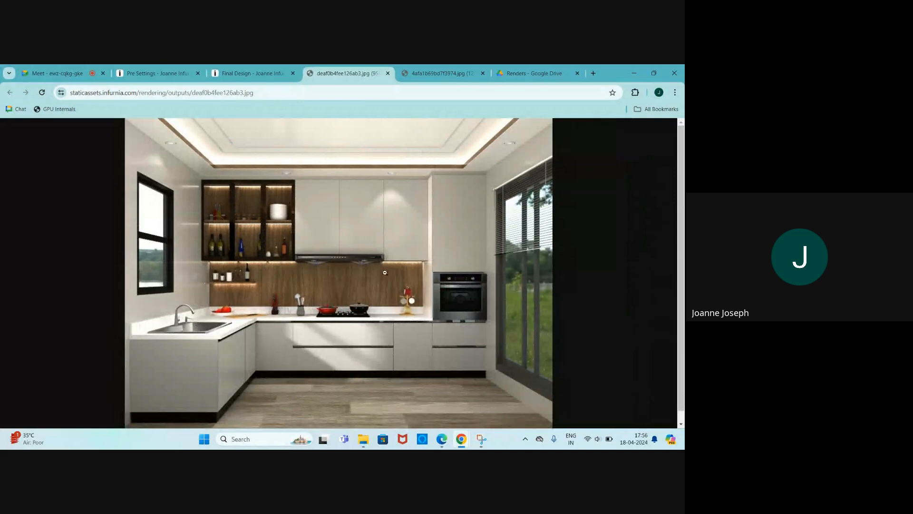
click(161, 72)
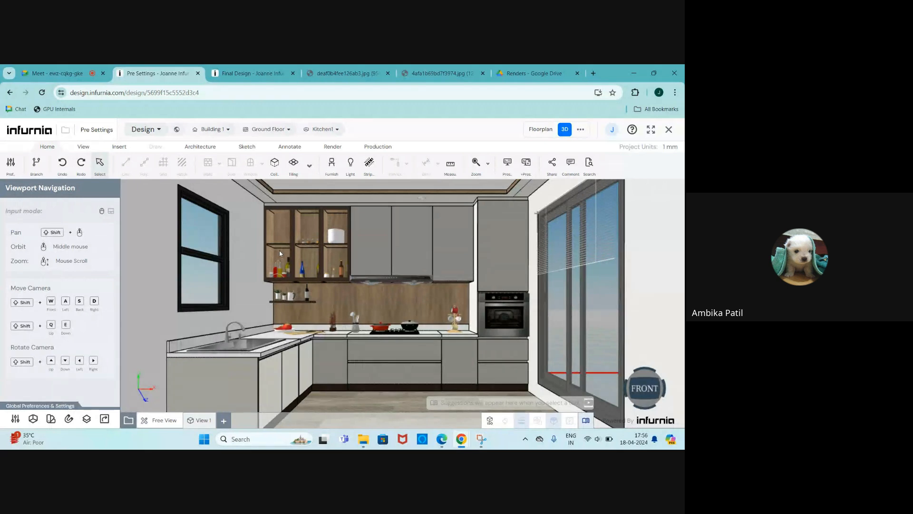
Step: Add a strip light to the middle shelf panel of the left glass wall cabinet
scroll(270, 249, up, 3)
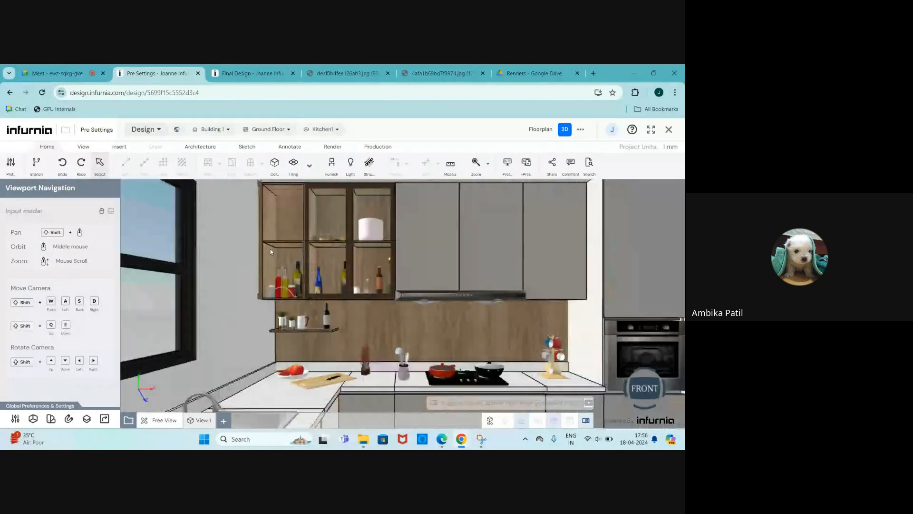
scroll(270, 249, up, 5)
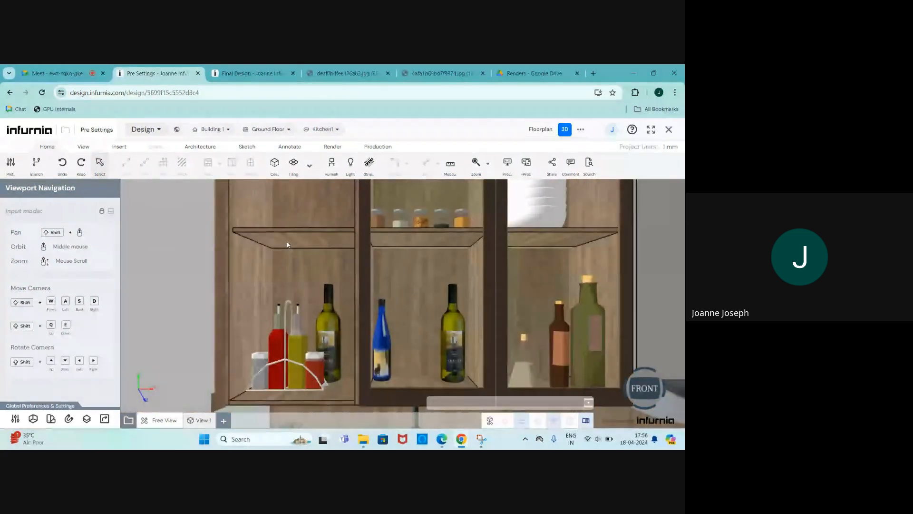
click(287, 244)
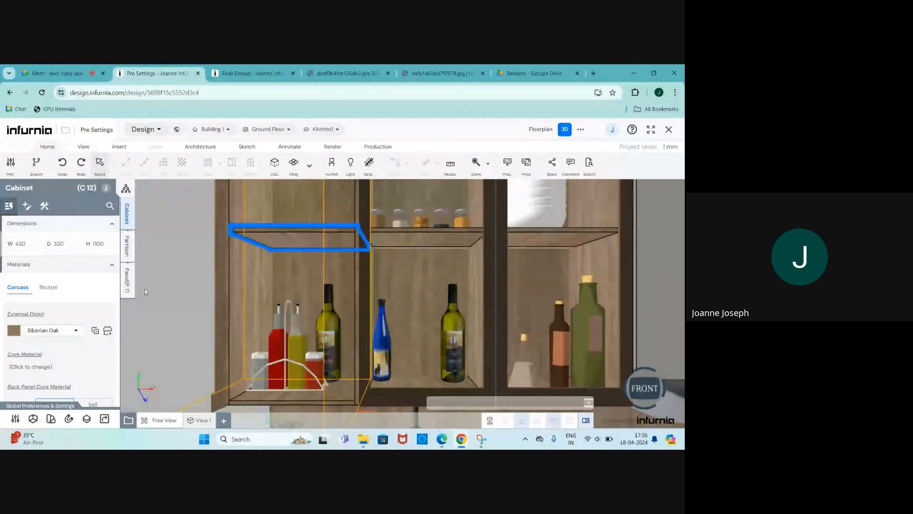
click(127, 285)
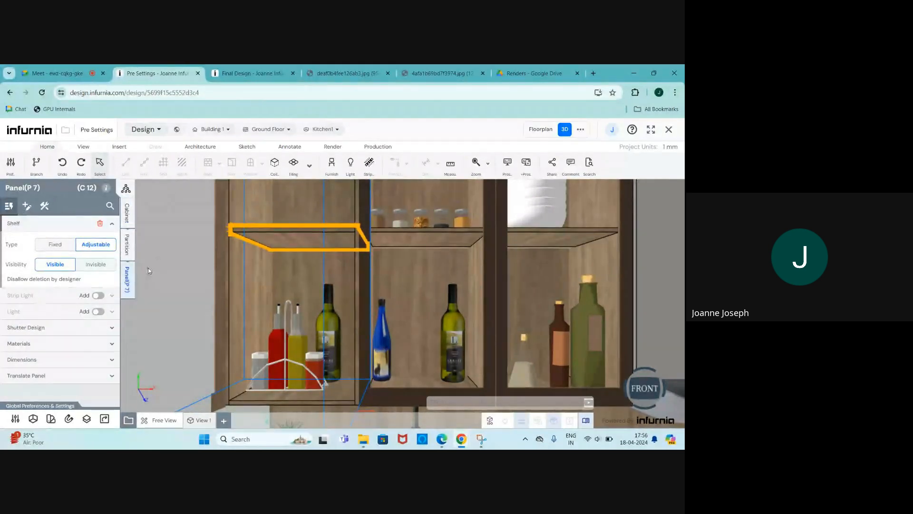
click(28, 209)
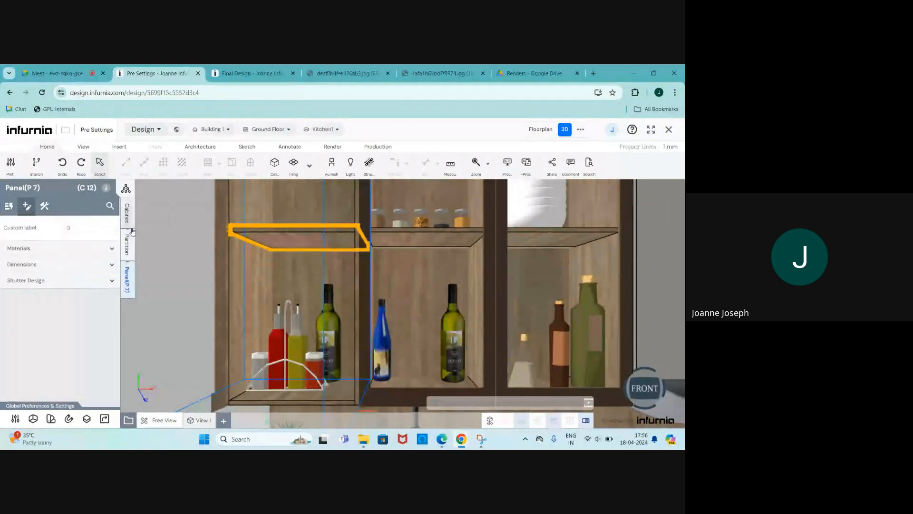
scroll(199, 307, down, 2)
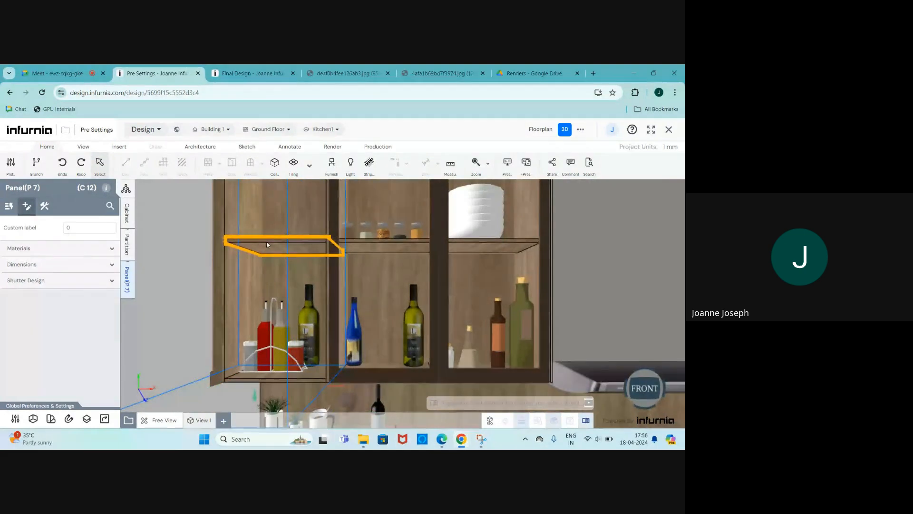
click(267, 244)
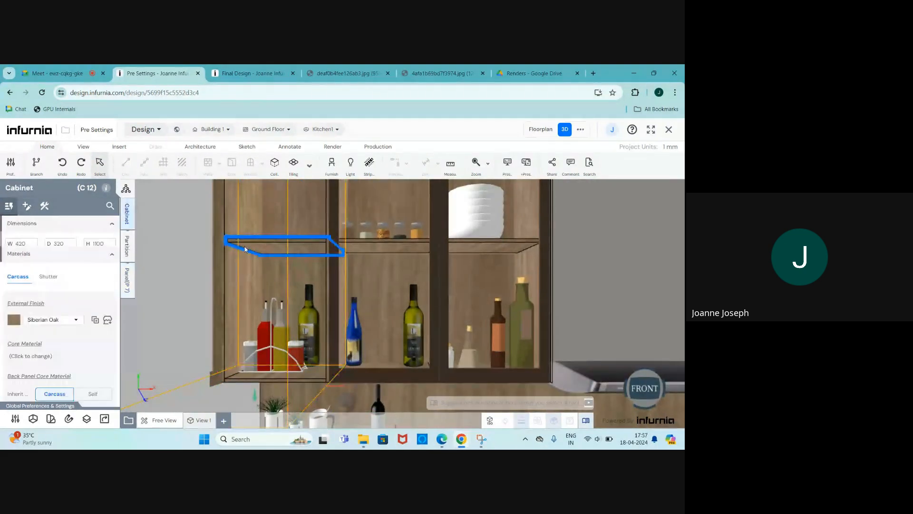
click(27, 210)
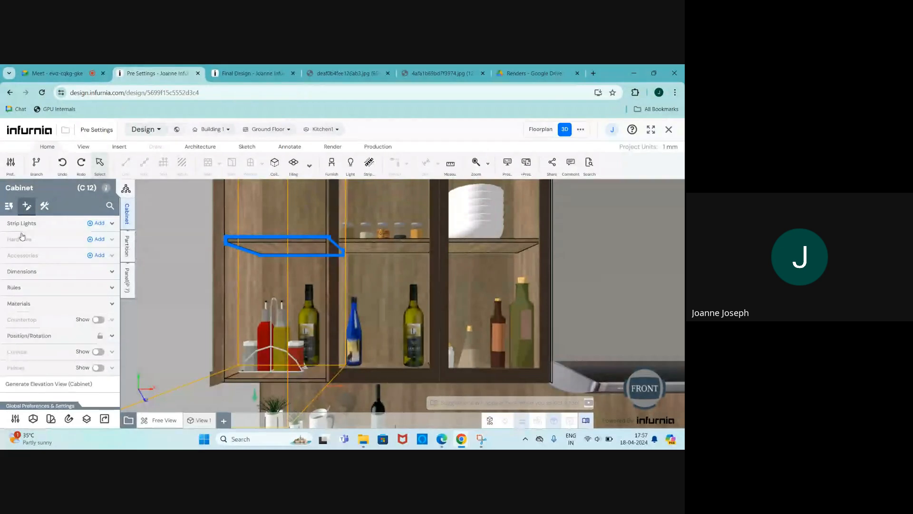
click(127, 280)
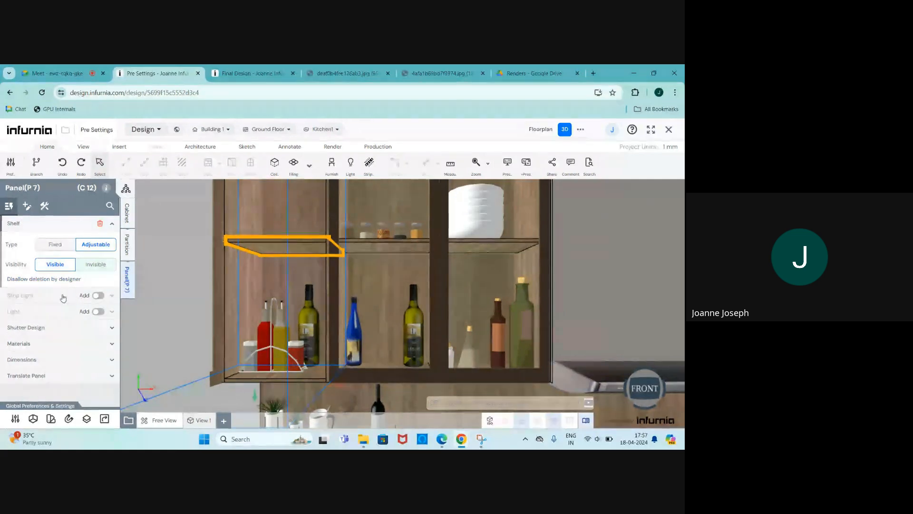
click(98, 297)
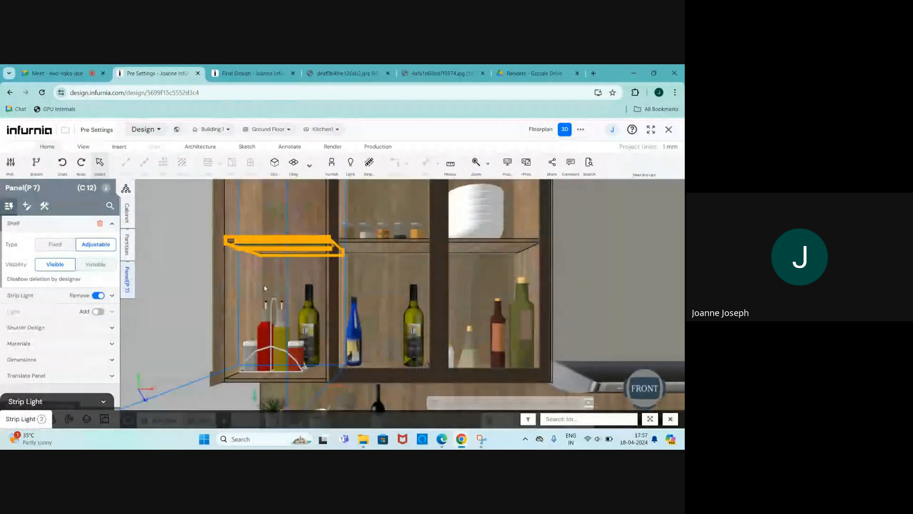
Step: Set the Z position of the left cabinet shelf's strip light unit to 0
scroll(264, 285, up, 3)
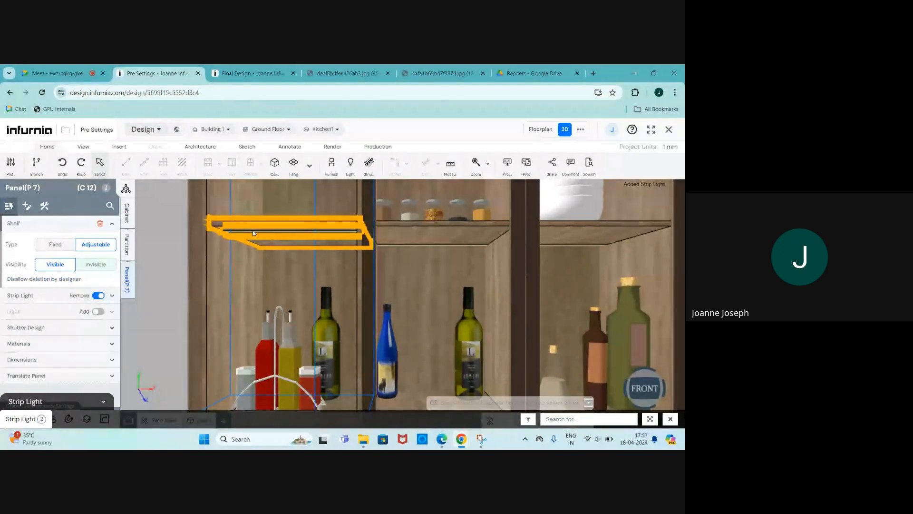
scroll(238, 238, up, 3)
click(238, 238)
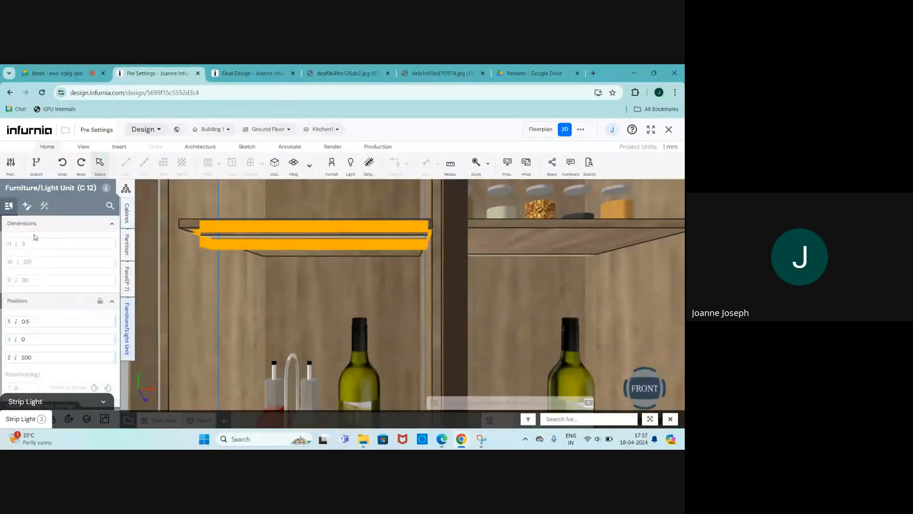
scroll(81, 290, down, 1)
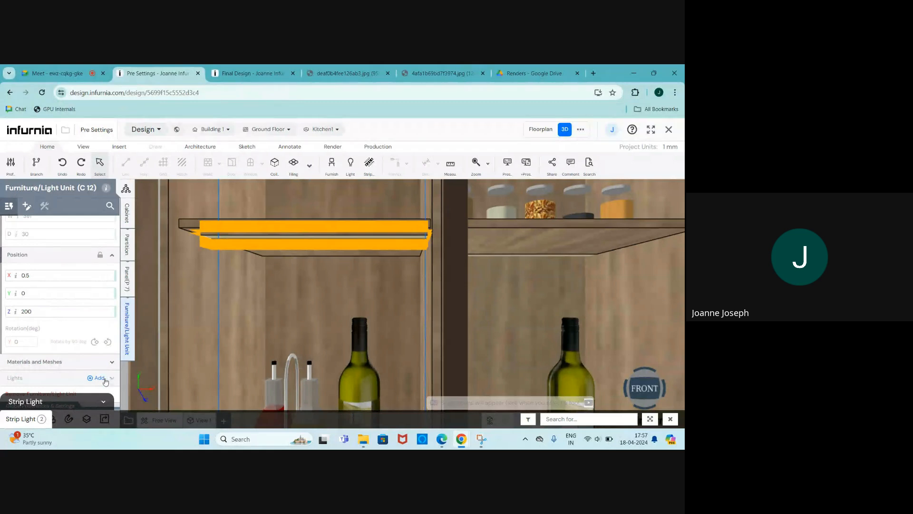
double_click(35, 312)
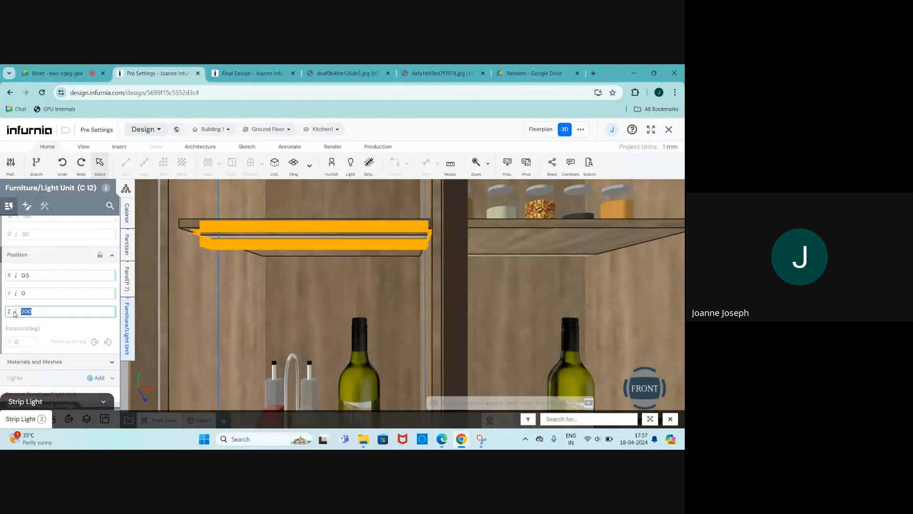
text(0)
key(Return)
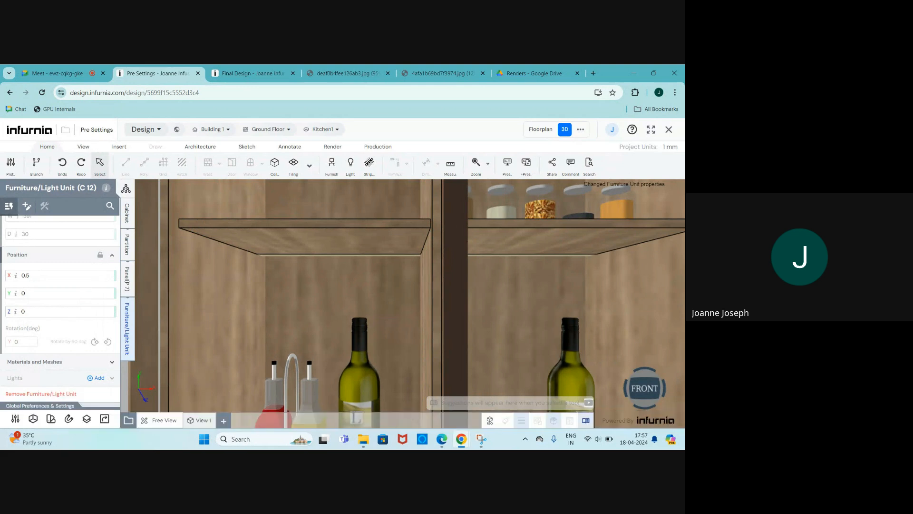
Step: Sample the shelf strip light's material, examine its reflection and emissivity settings in the Material Editor, and close the editor without changes
click(51, 418)
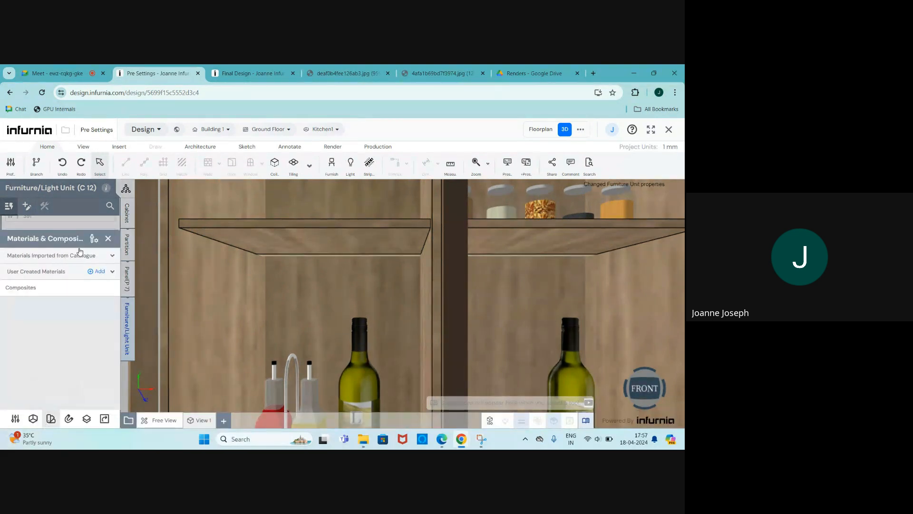
click(93, 241)
scroll(249, 266, up, 3)
scroll(249, 266, down, 1)
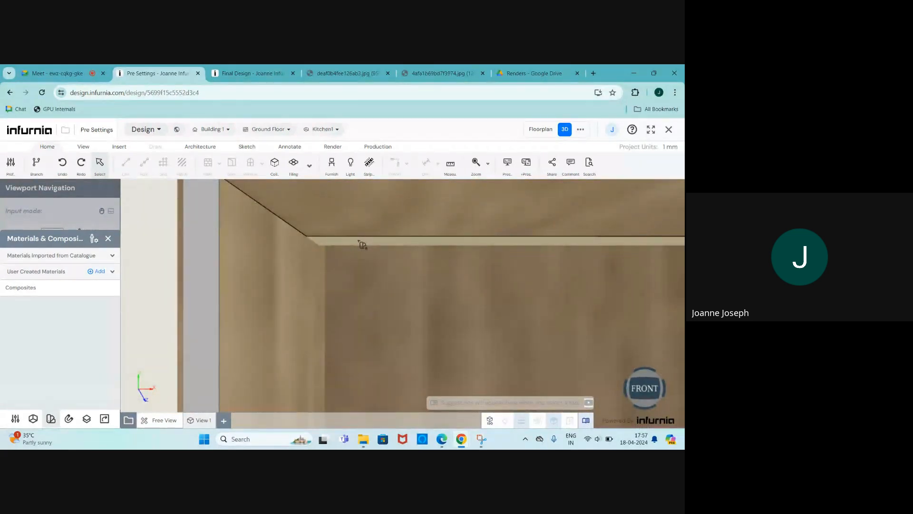
click(362, 244)
scroll(291, 394, down, 2)
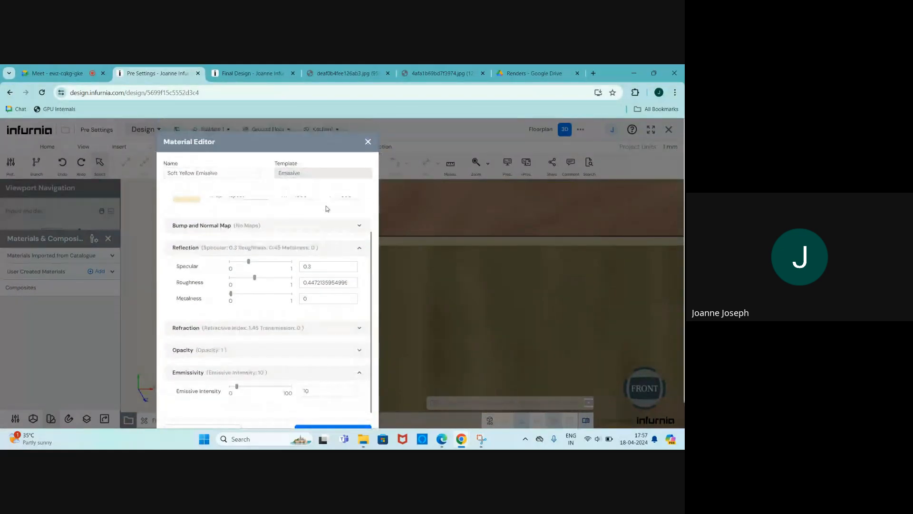
click(368, 142)
scroll(219, 307, down, 3)
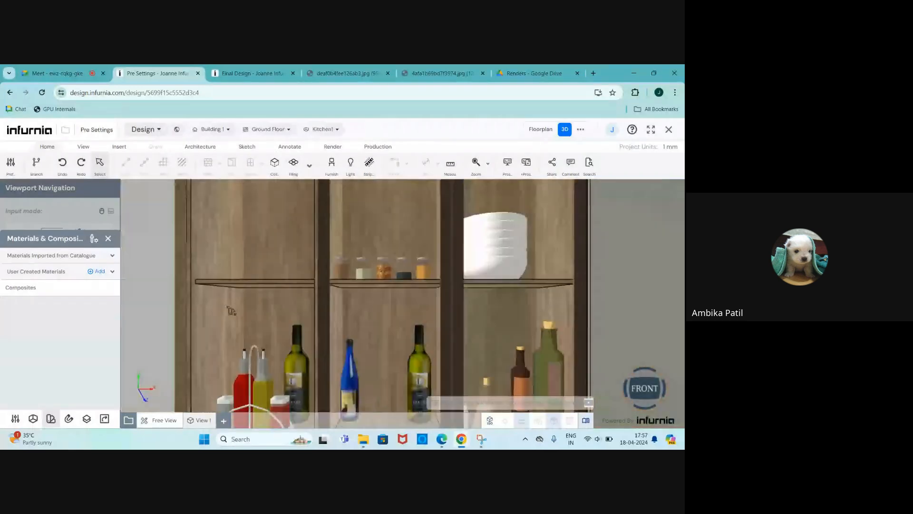
scroll(215, 303, down, 3)
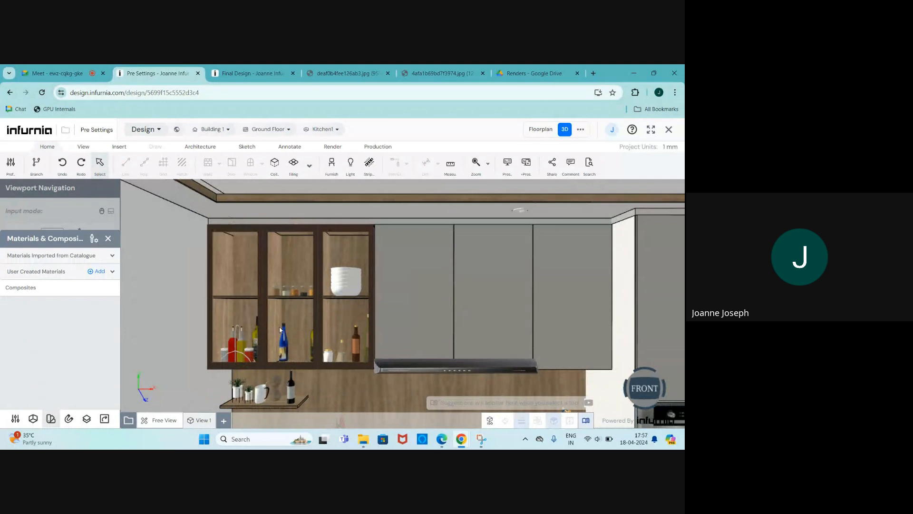
Step: View the finished kitchen render for reference, and return to the Pre Settings design with the whole kitchen framed in 3D
click(348, 73)
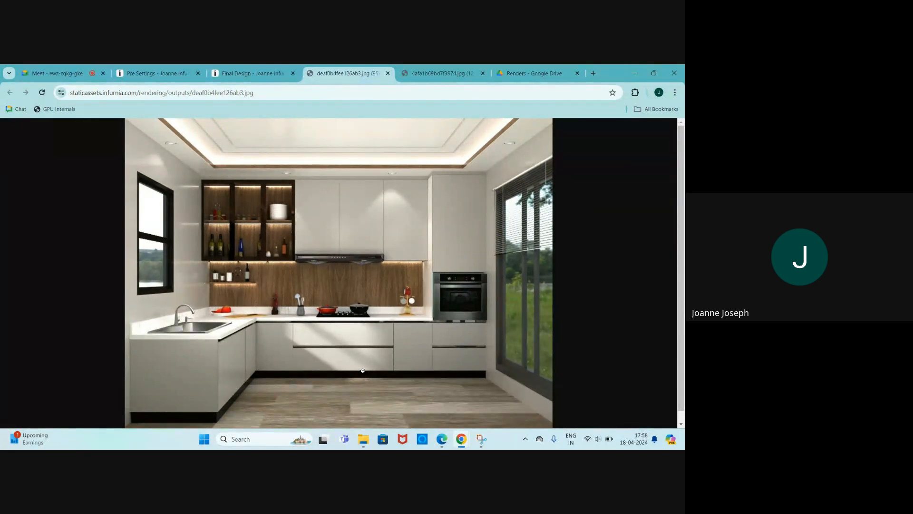
click(157, 73)
scroll(271, 353, down, 10)
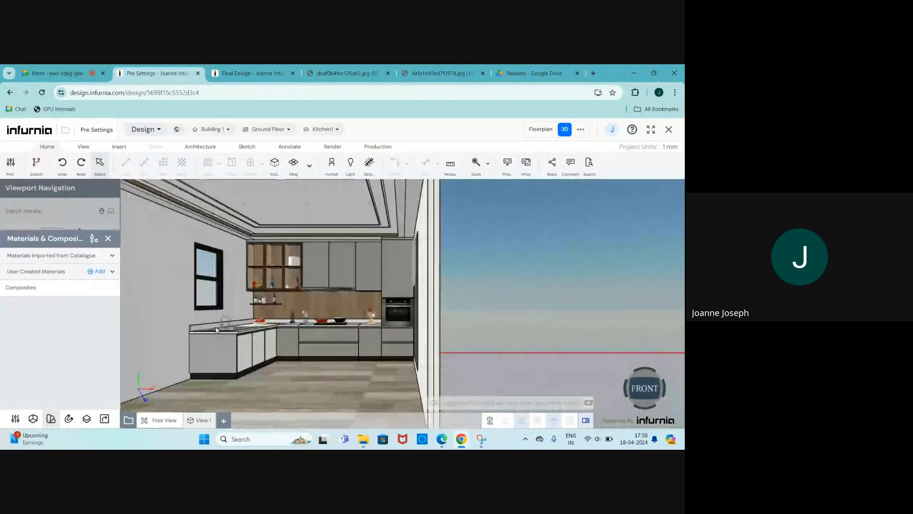
scroll(175, 304, up, 5)
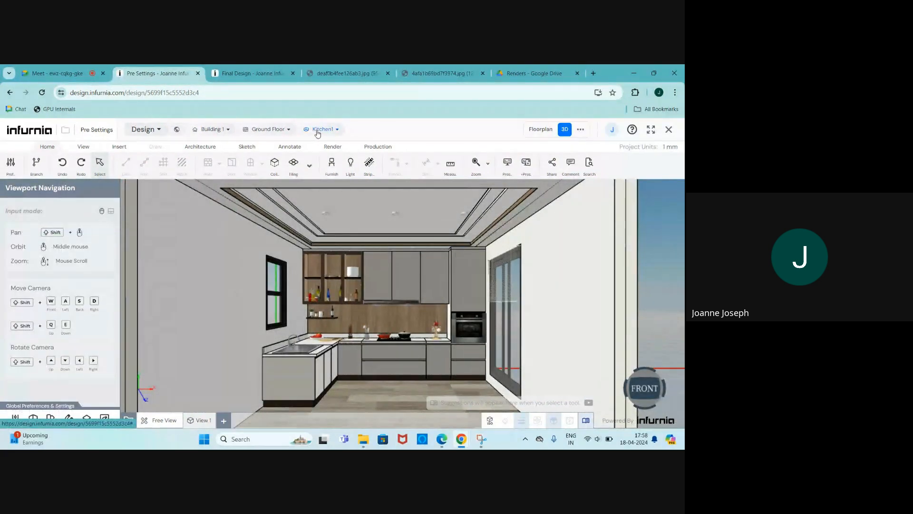
Step: Open the Exterior Lighting settings and show the kitchen in the front view
click(333, 147)
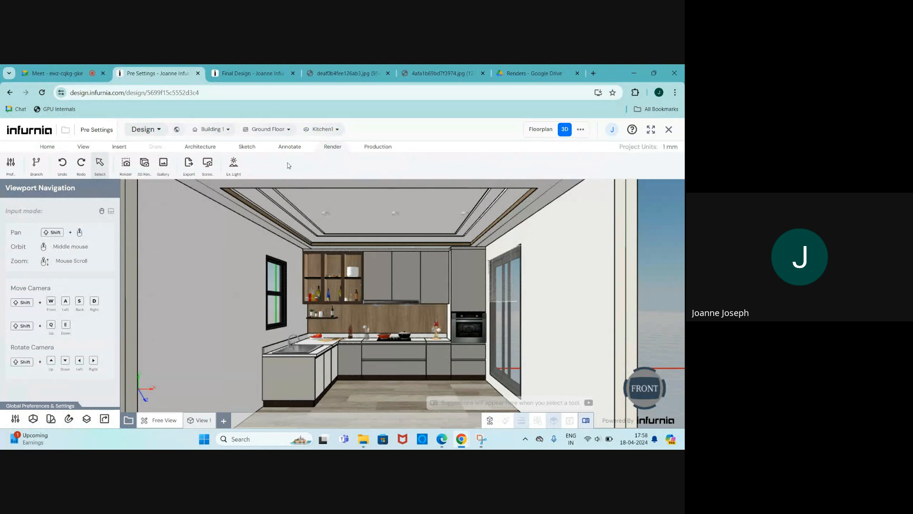
click(233, 164)
click(645, 393)
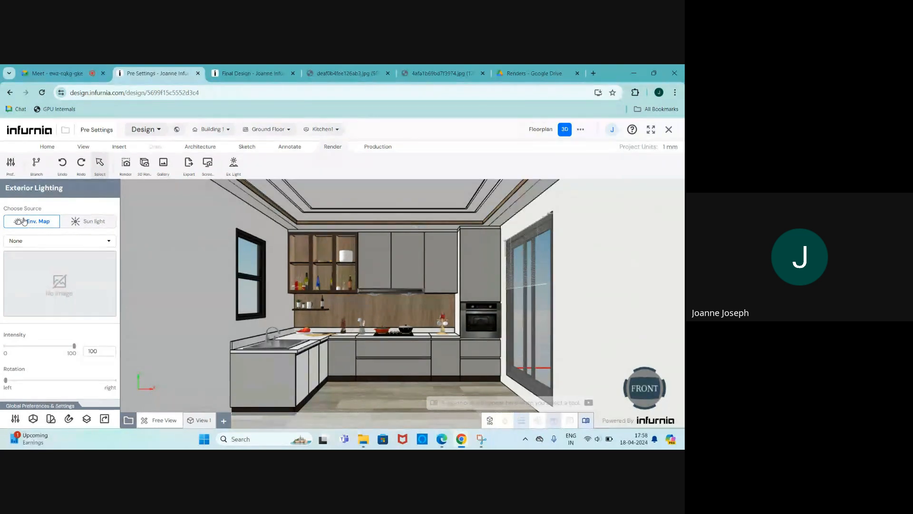
Step: Look through the available environment maps for the exterior lighting, from the city and countryside scenes to the garden and night scenes
click(30, 241)
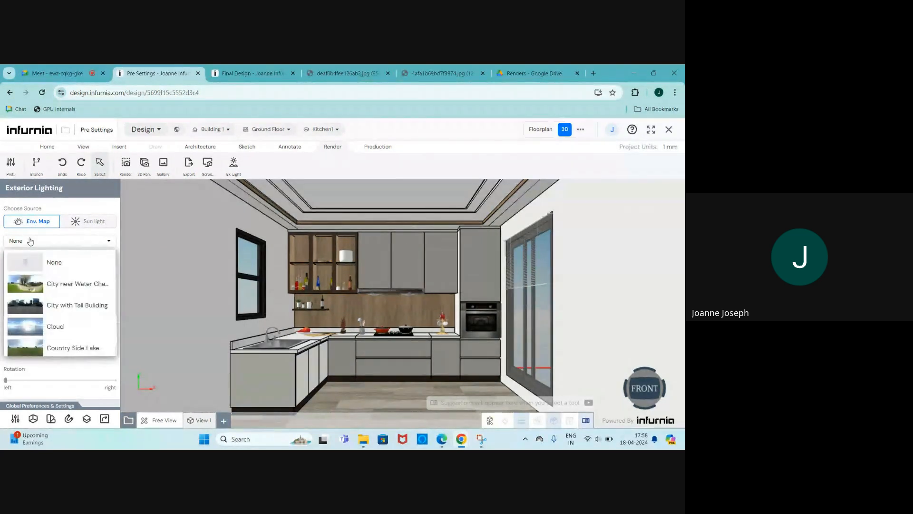
click(30, 241)
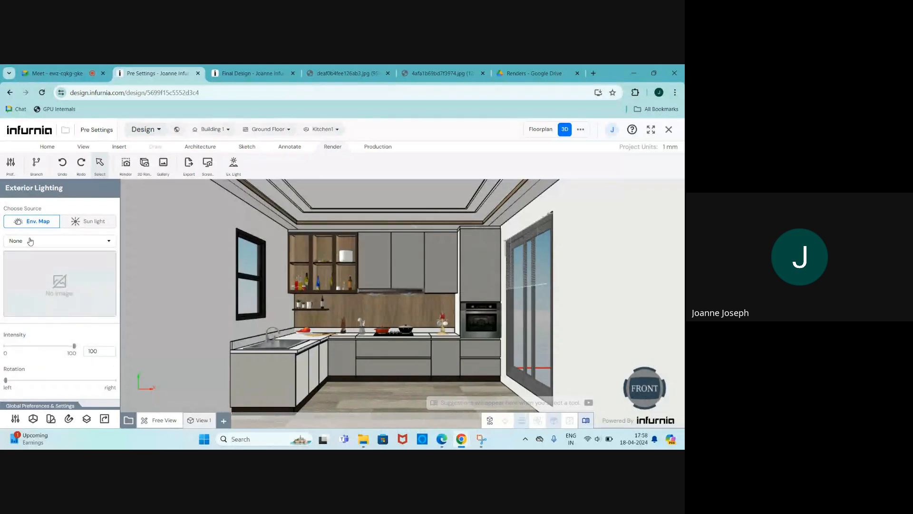
click(31, 241)
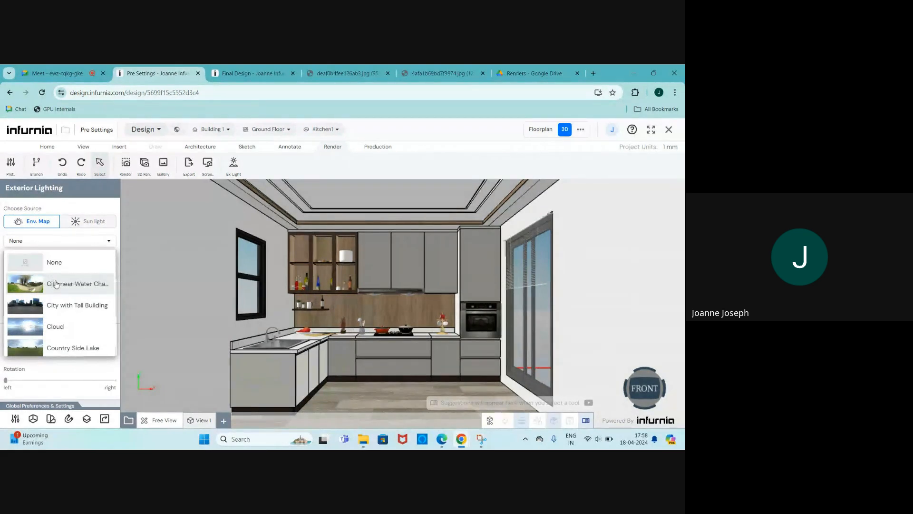
scroll(61, 292, down, 1)
scroll(61, 292, down, 1)
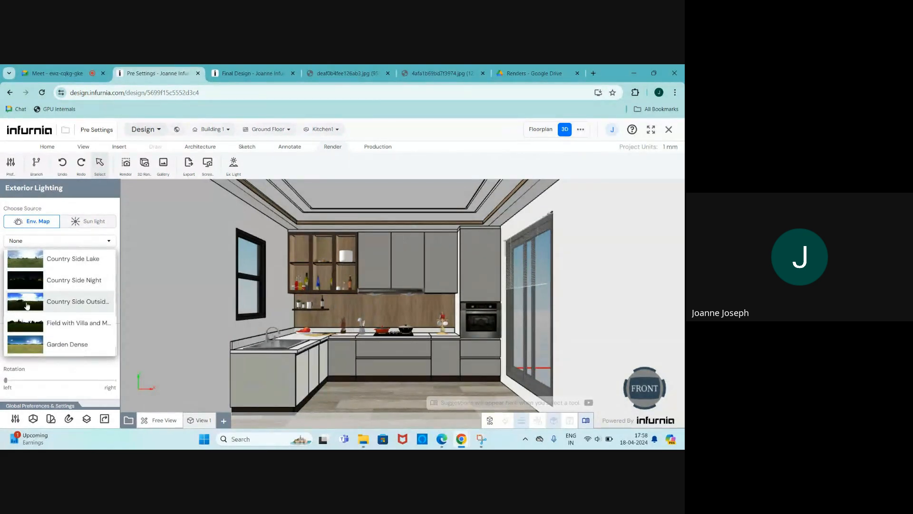
scroll(28, 305, down, 2)
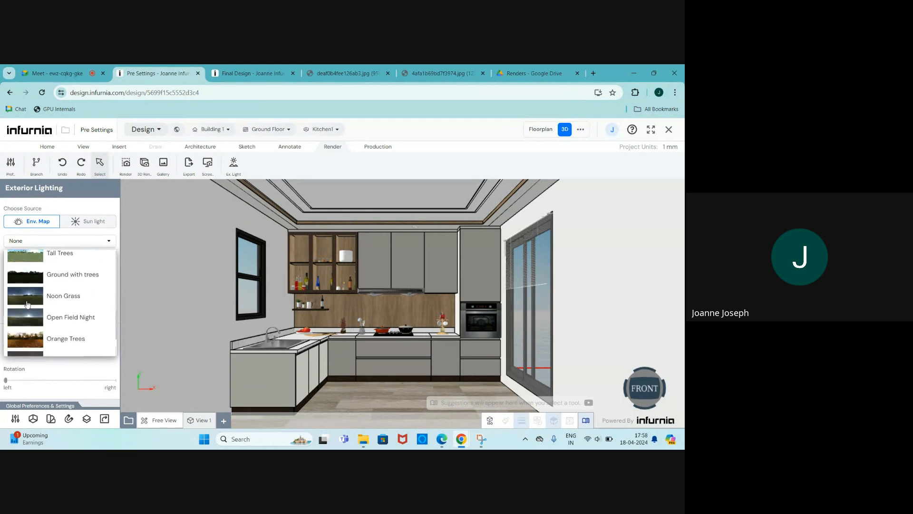
scroll(28, 305, up, 2)
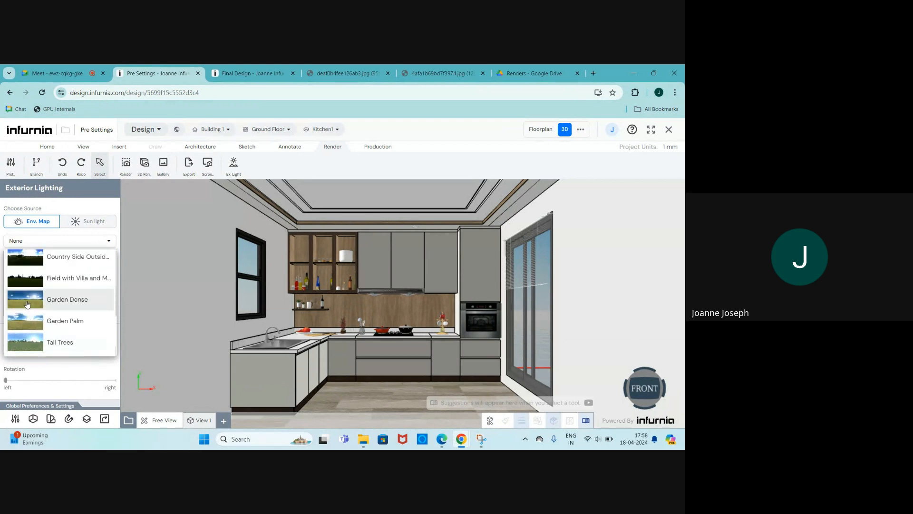
scroll(64, 307, up, 1)
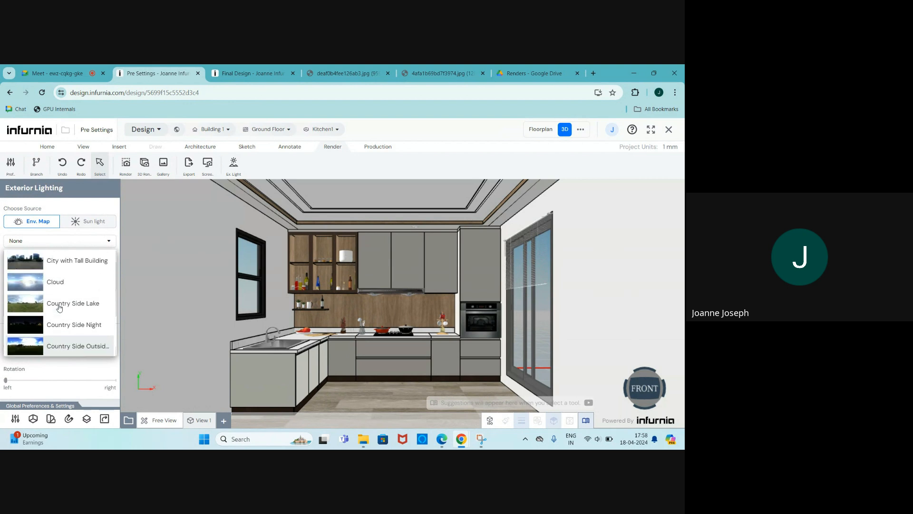
scroll(45, 305, up, 1)
scroll(40, 329, down, 5)
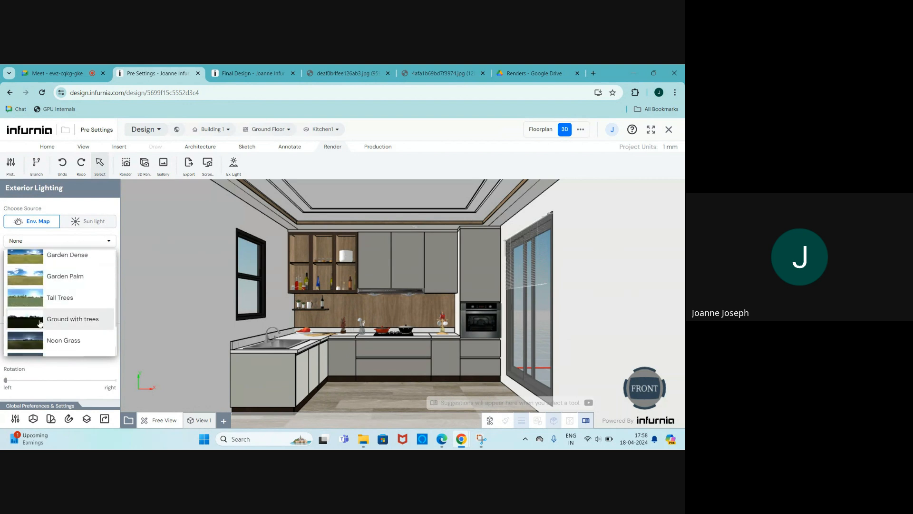
scroll(35, 333, up, 1)
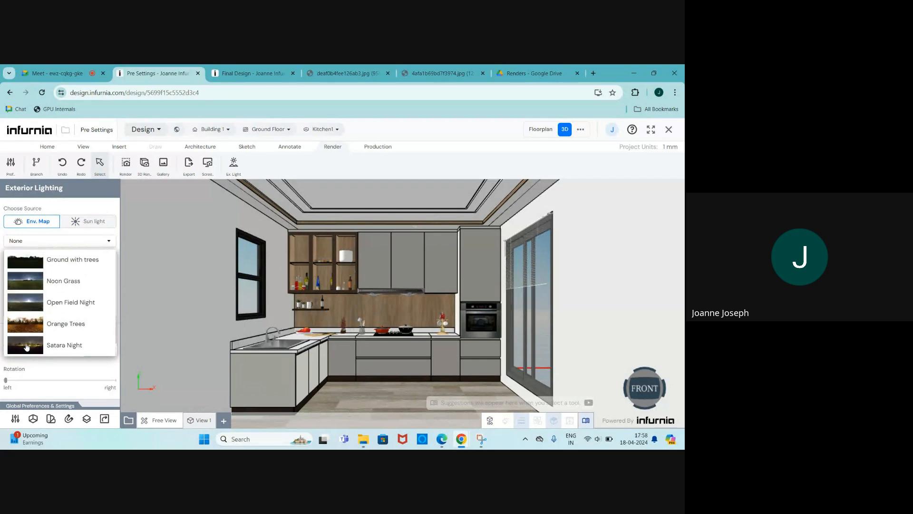
scroll(27, 345, up, 2)
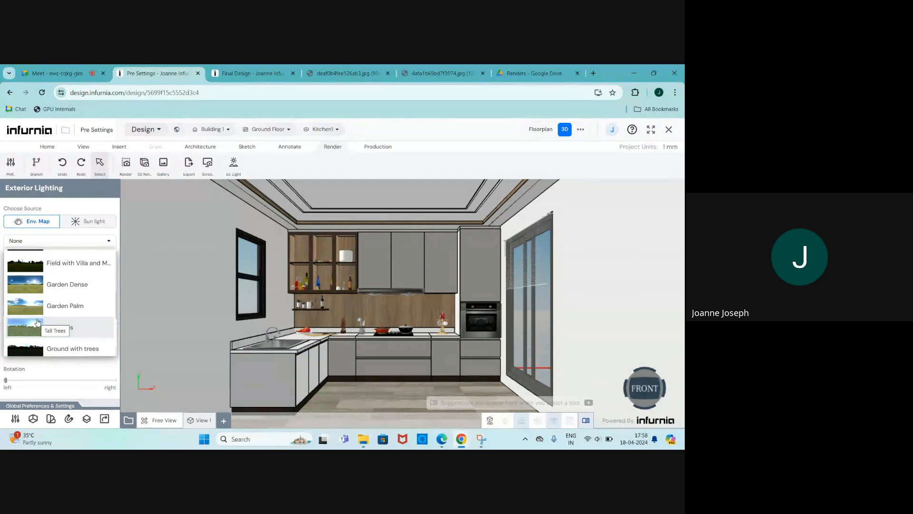
scroll(40, 311, up, 2)
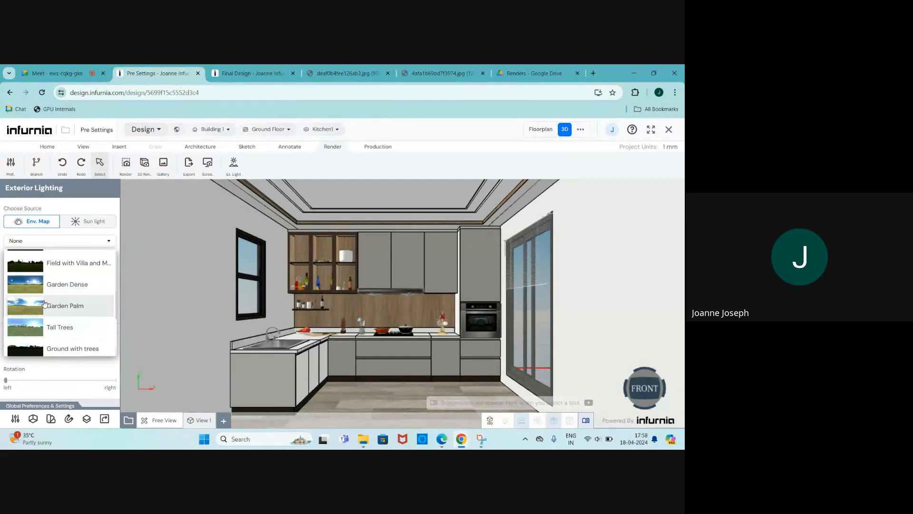
scroll(36, 304, up, 3)
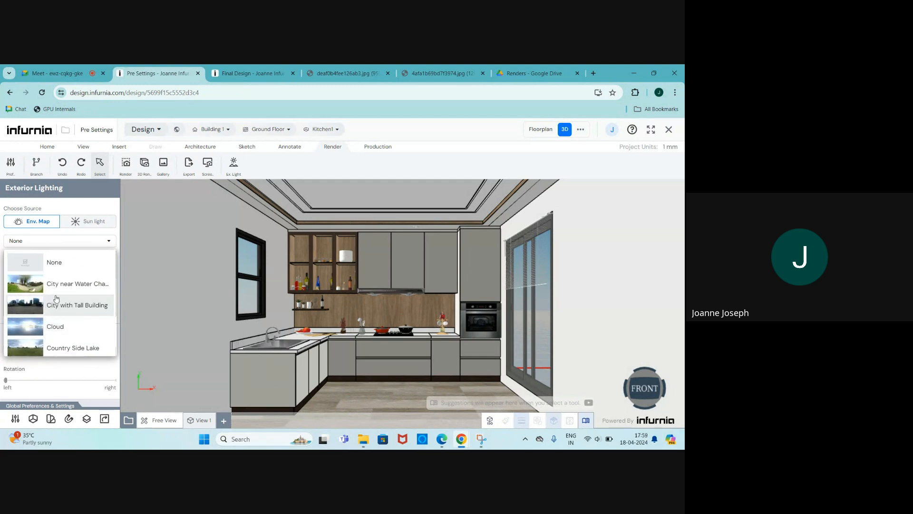
Step: Review the HD render outputs of the Final Design and compare the outdoor views through the windows in the two opened kitchen renders
click(254, 71)
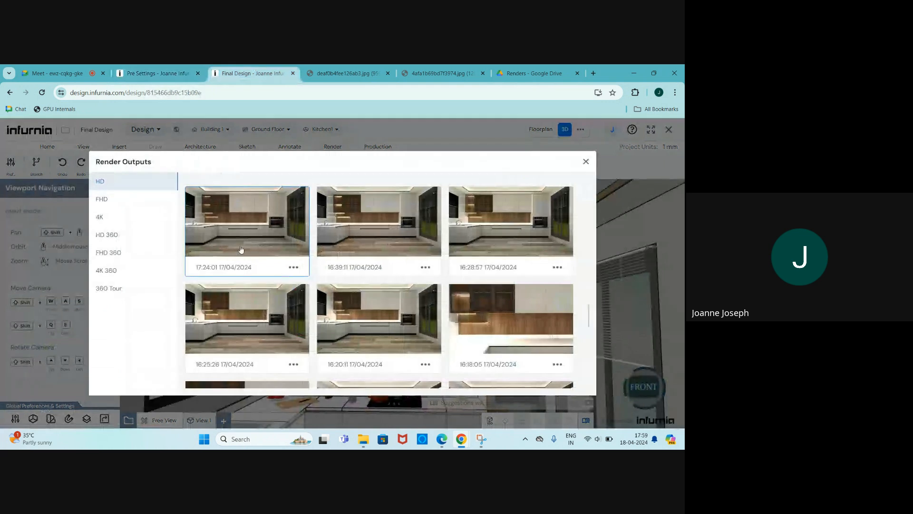
scroll(468, 238, down, 2)
scroll(405, 235, up, 2)
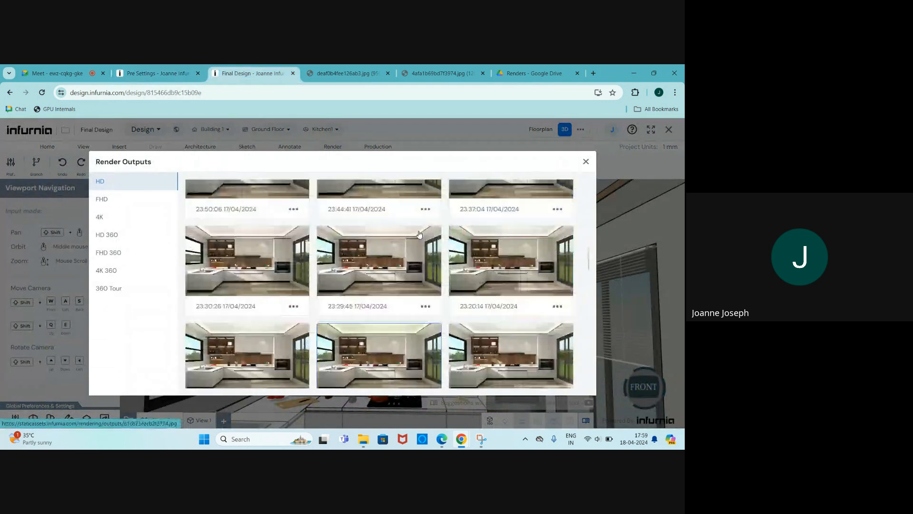
scroll(394, 249, down, 1)
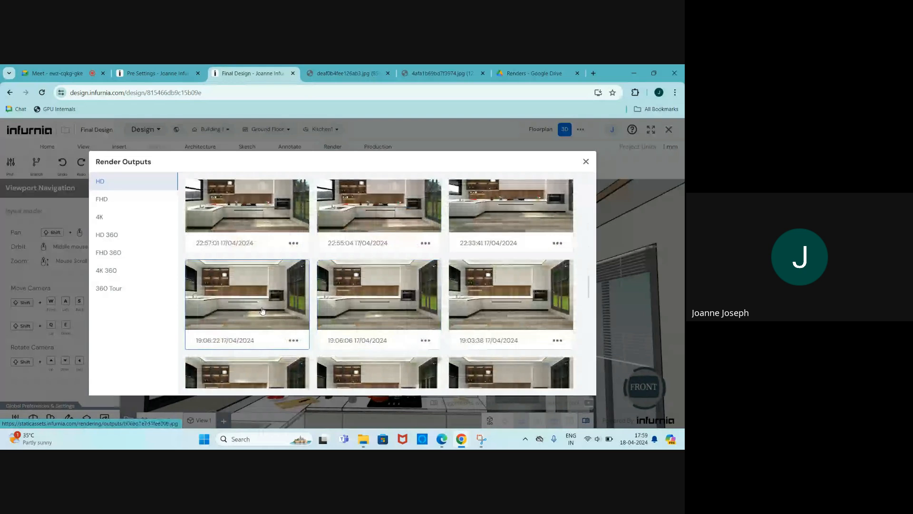
click(440, 72)
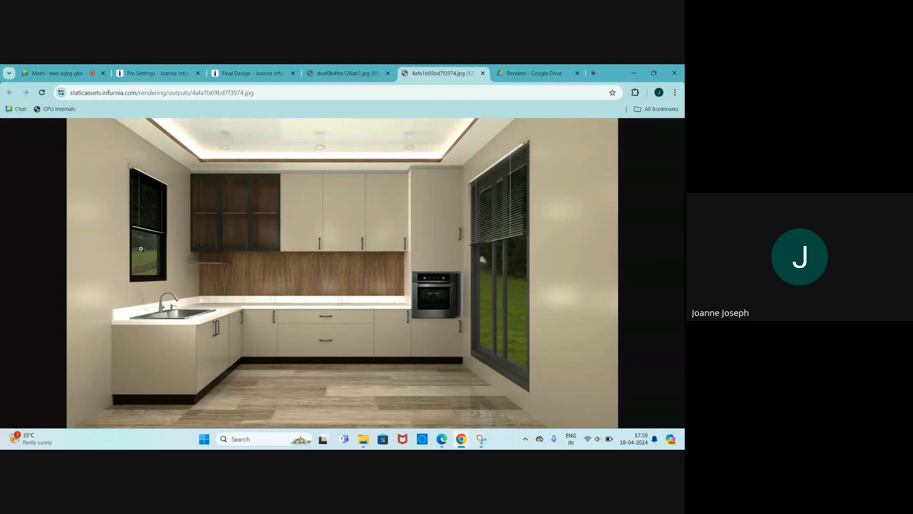
key(ctrl+shift+Tab)
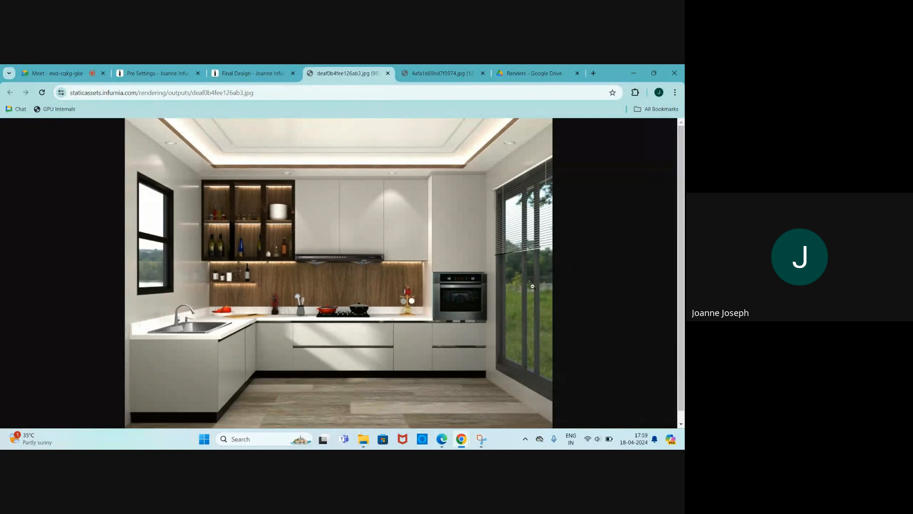
Step: Set the environment map of the Pre Settings design's exterior lighting to Country Side Lake
click(167, 76)
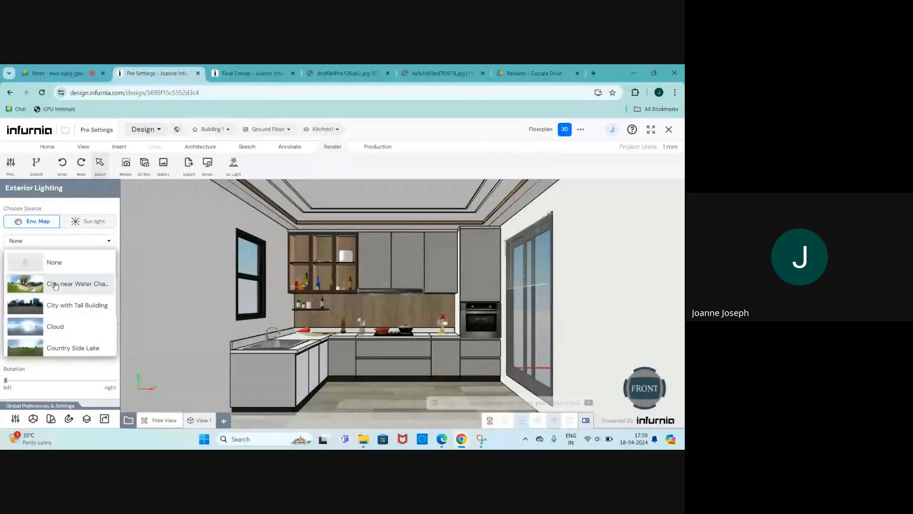
scroll(75, 304, down, 2)
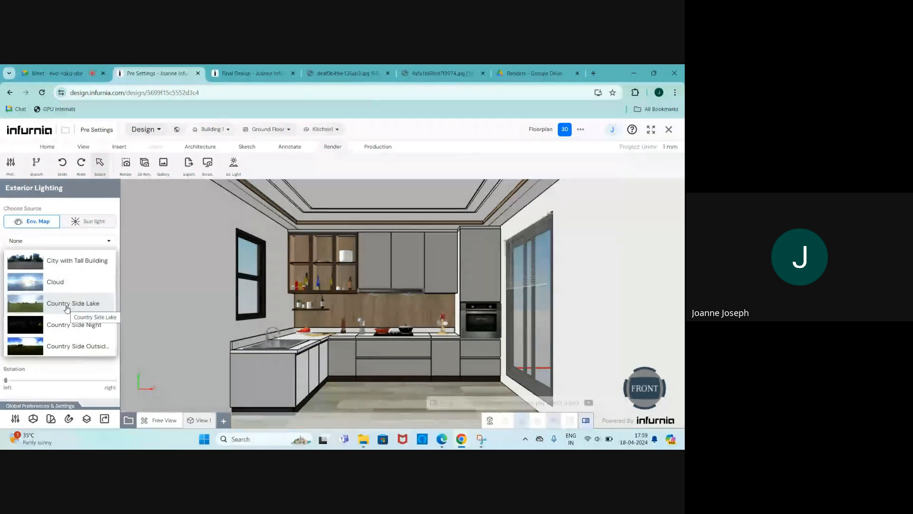
scroll(67, 308, up, 2)
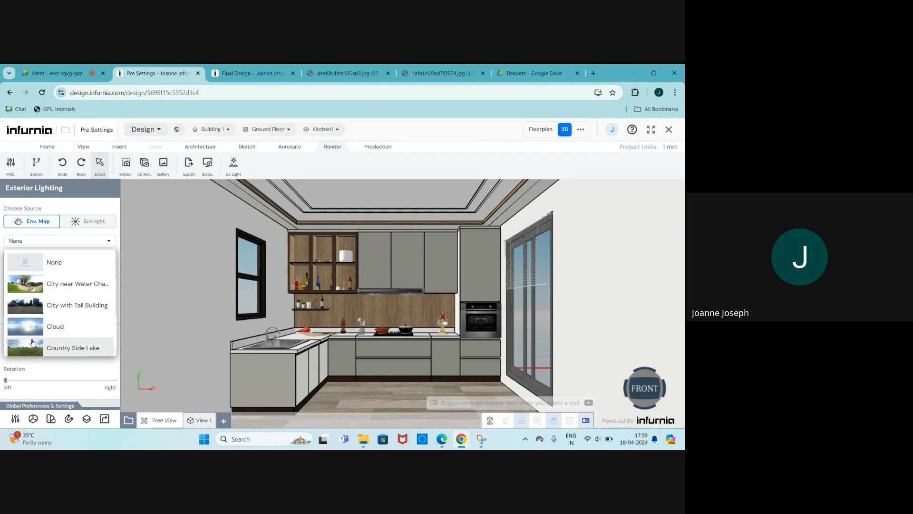
click(59, 347)
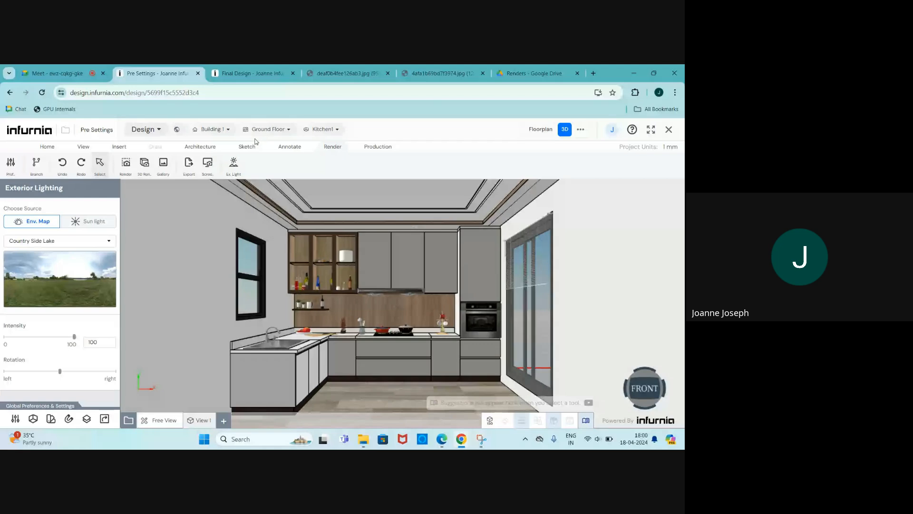
Step: Open another kitchen render from the Final Design's HD outputs and compare its outdoor background with that of the previously opened render
click(164, 173)
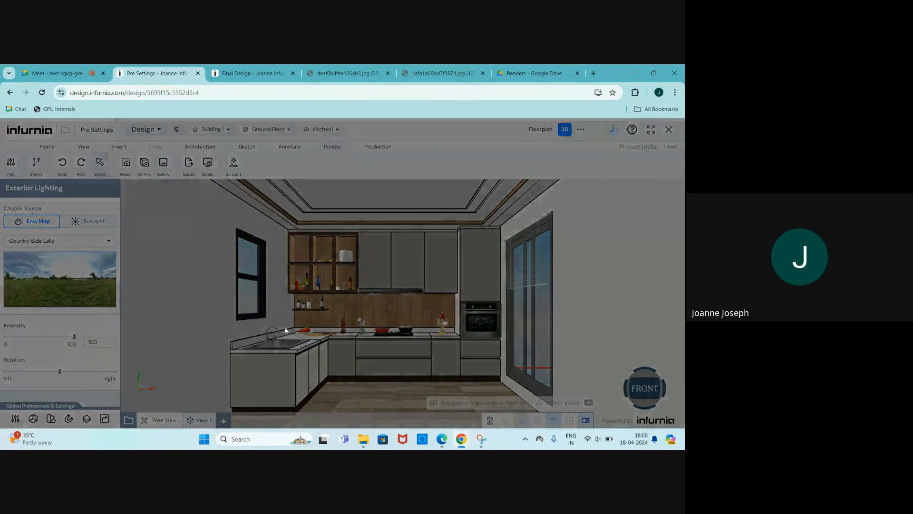
click(586, 162)
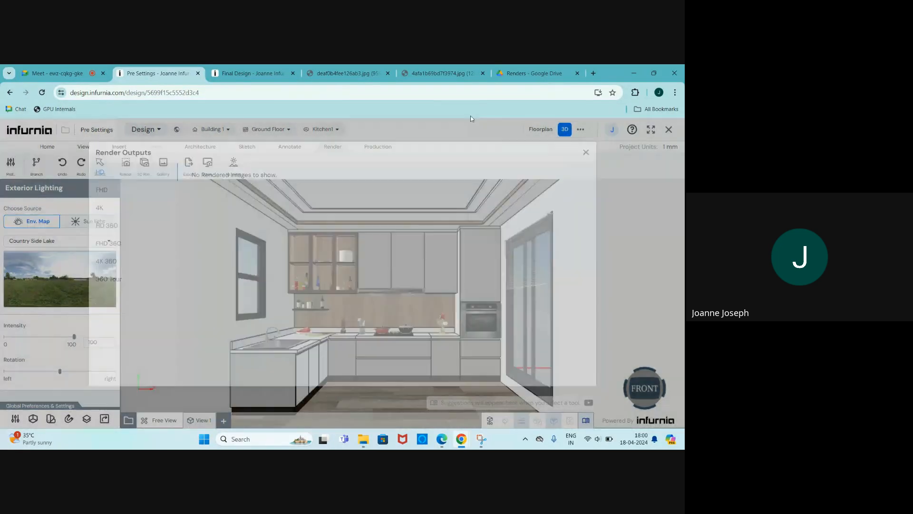
click(252, 74)
scroll(363, 310, down, 1)
scroll(363, 310, up, 5)
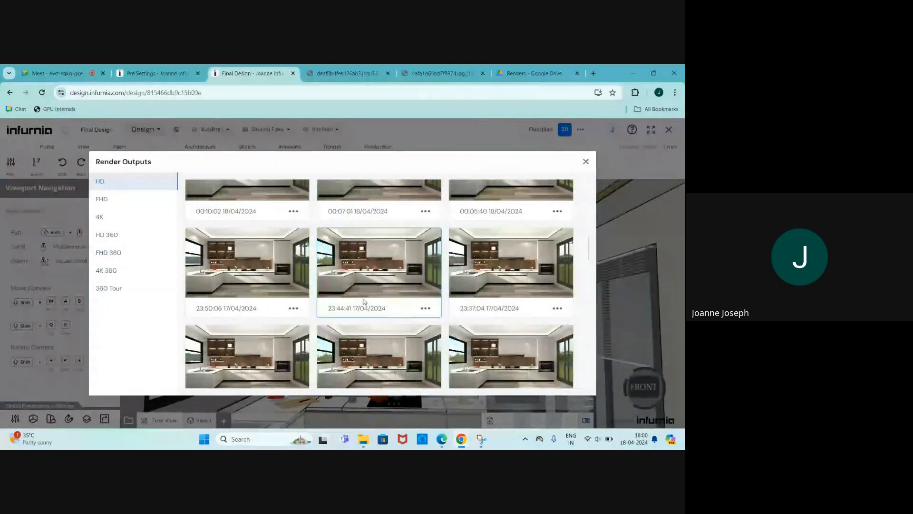
scroll(364, 302, up, 4)
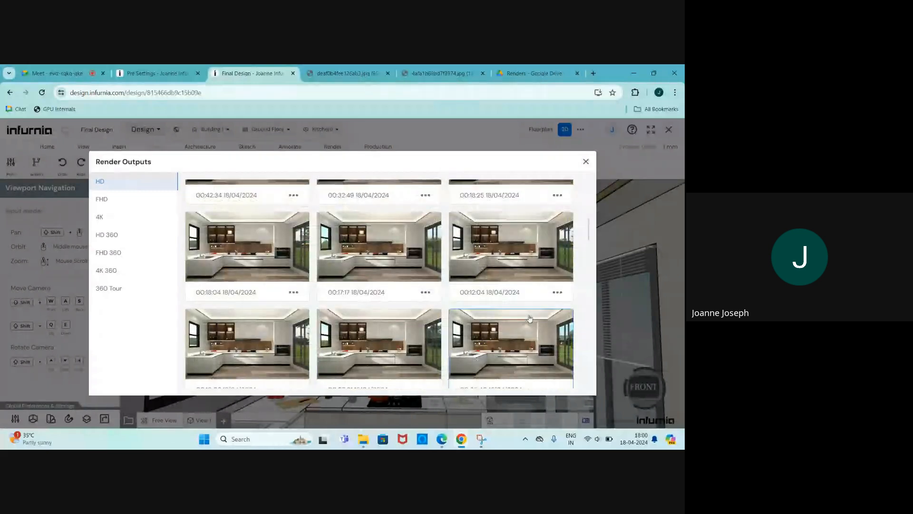
click(545, 335)
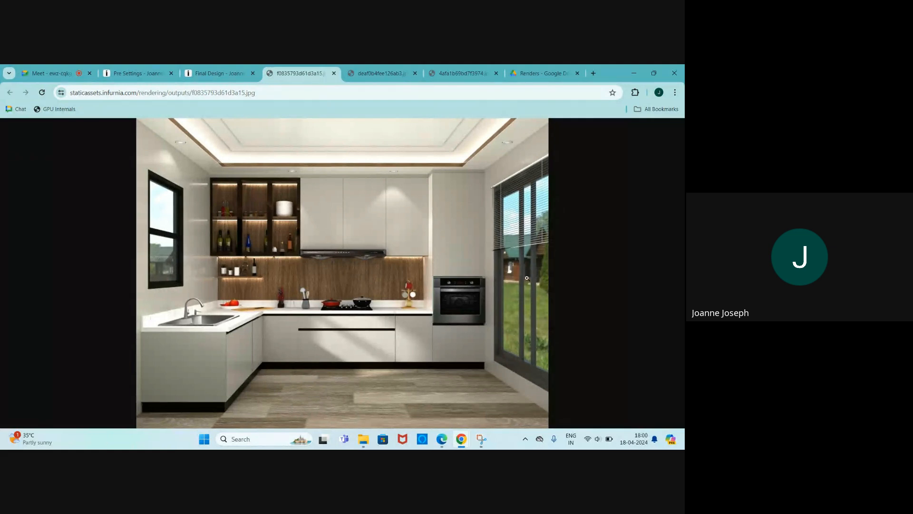
key(ctrl+Tab)
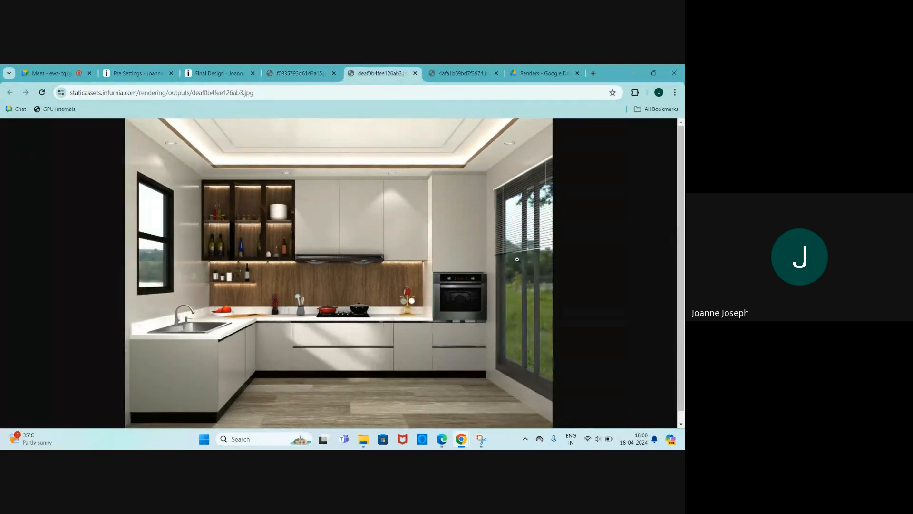
click(304, 73)
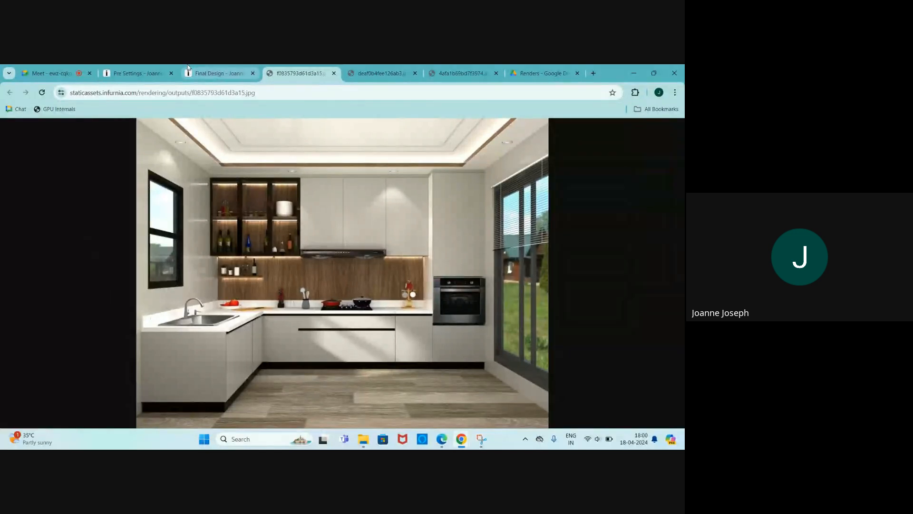
Step: Browse the environment maps for the Pre Settings design's exterior lighting again, around Garden Dense, Garden Palm and Tall Trees
click(140, 74)
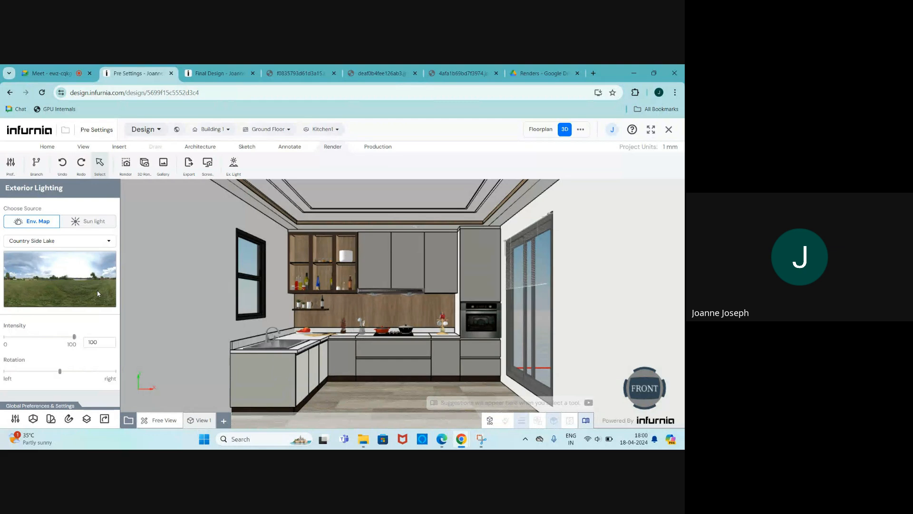
click(61, 239)
scroll(42, 289, down, 3)
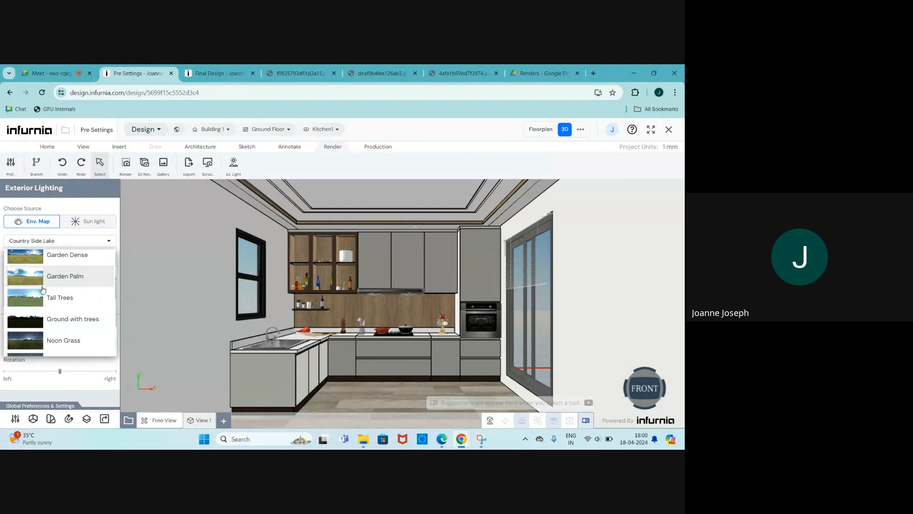
scroll(42, 289, up, 1)
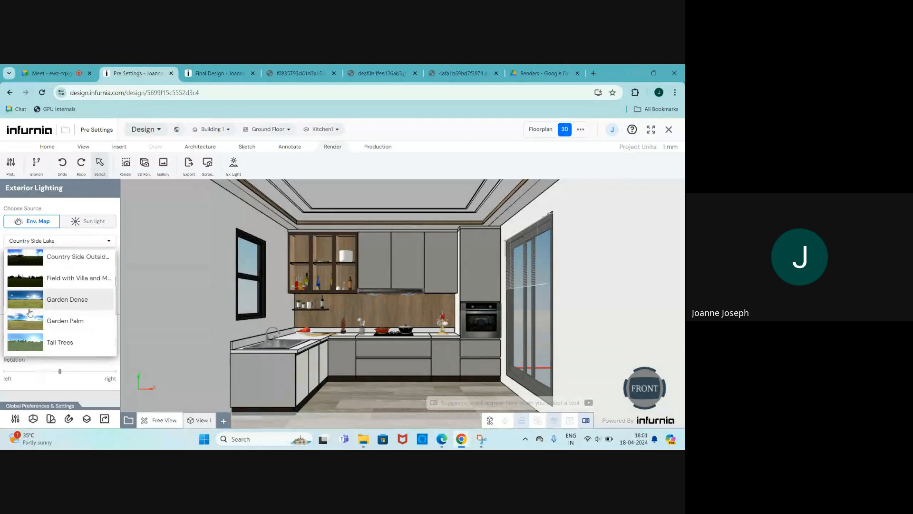
click(36, 387)
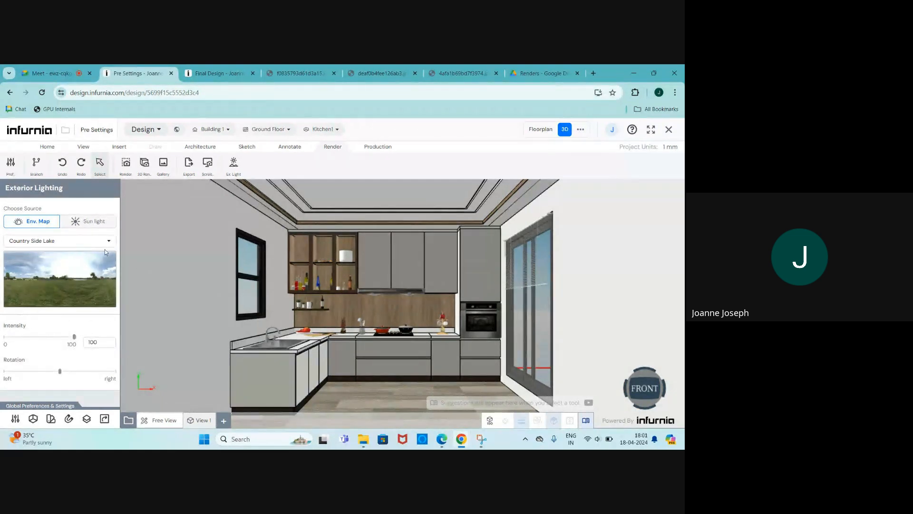
Step: Switch the exterior lighting source to Sun light and check how sunlight falls in the opened kitchen render
click(89, 222)
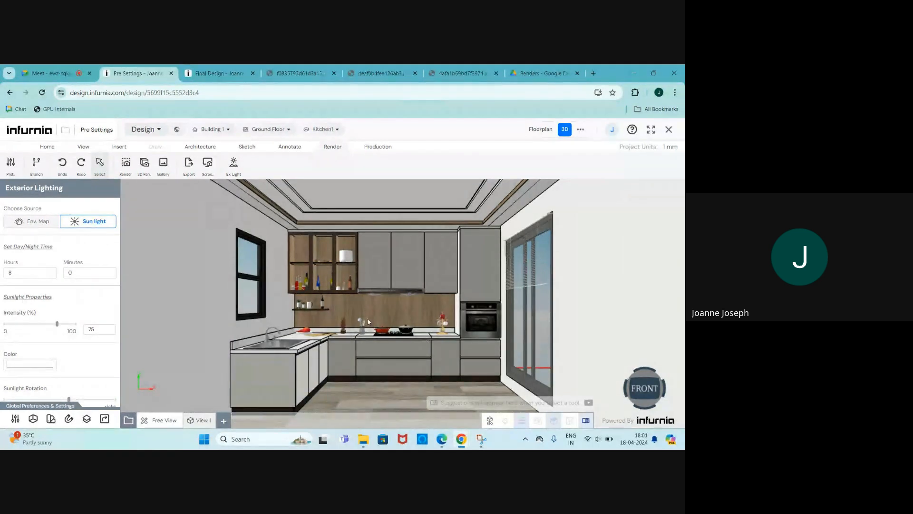
click(295, 73)
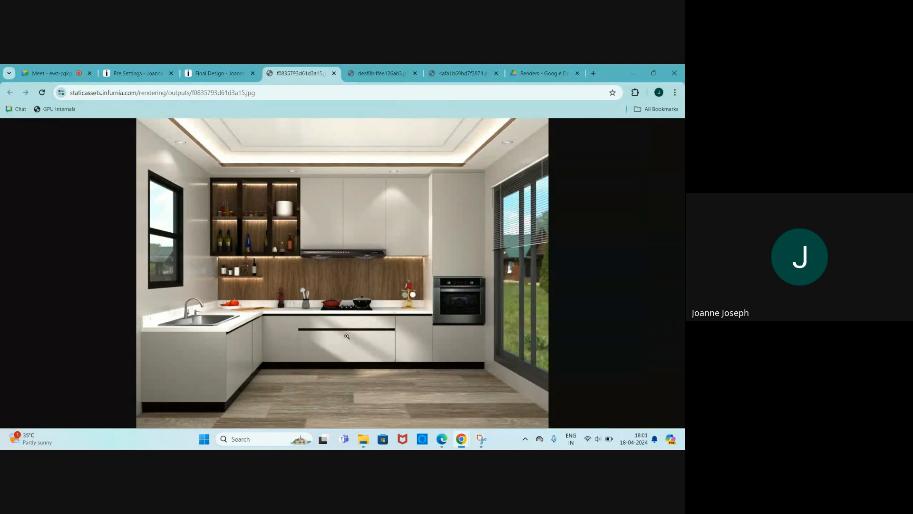
click(142, 68)
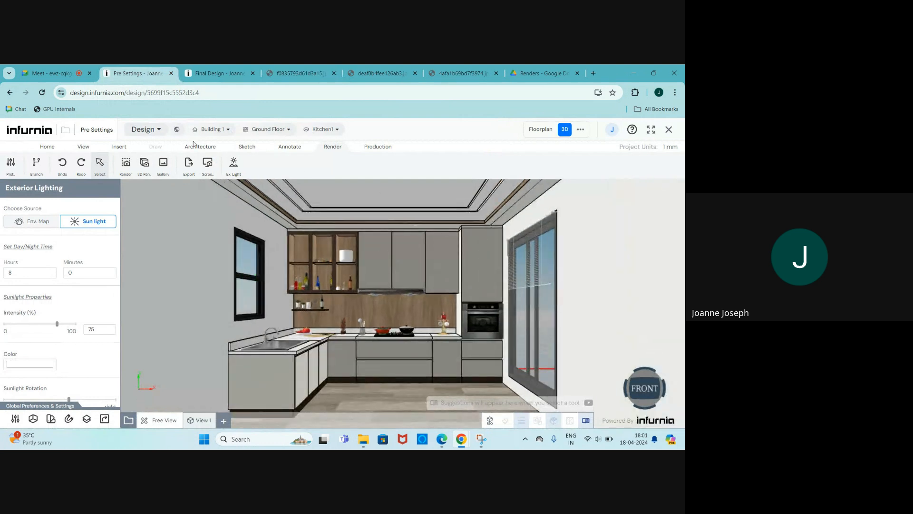
Step: Show the whole Ground Floor in 3D and select the large sliding window in the wall beside the door
scroll(514, 231, down, 5)
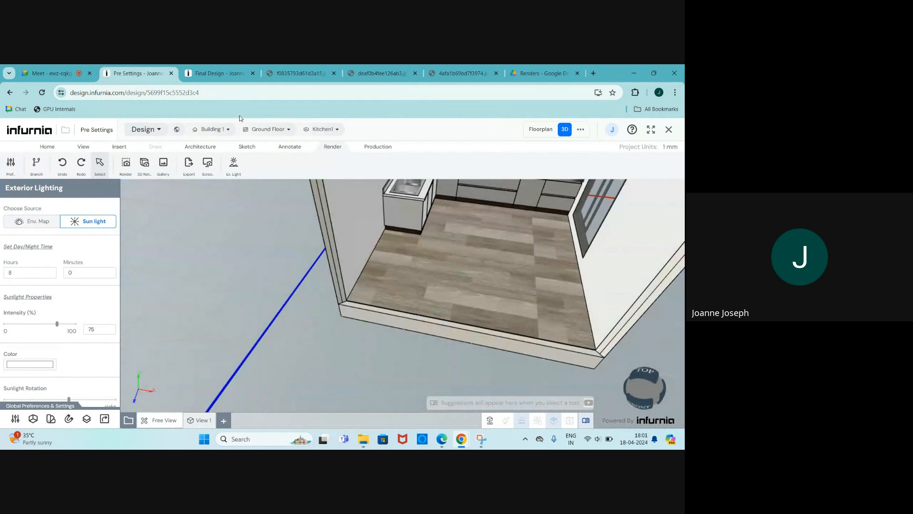
click(267, 129)
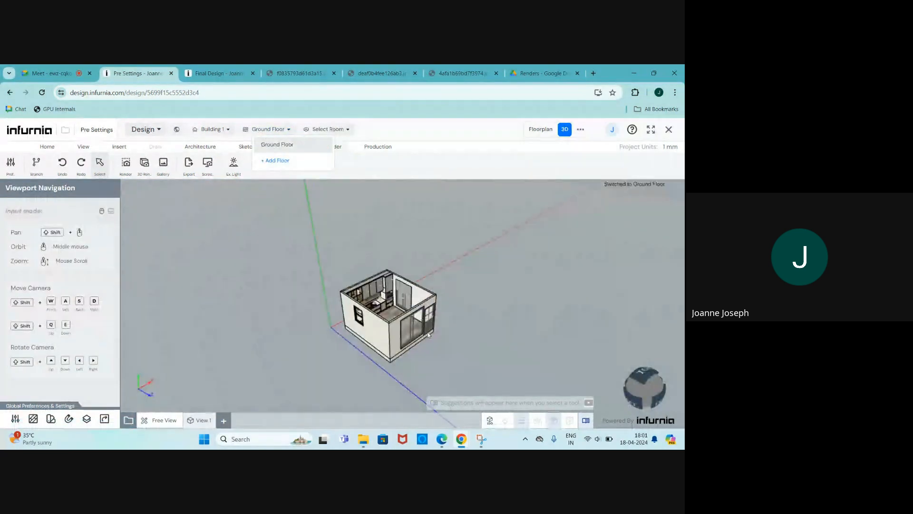
scroll(387, 246, down, 4)
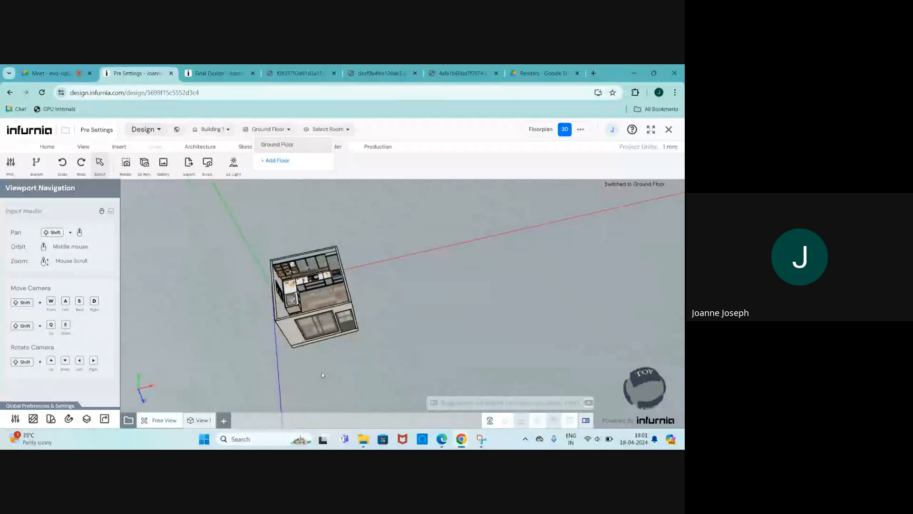
middle_drag(322, 372, 244, 361)
scroll(375, 242, up, 1)
scroll(318, 286, up, 5)
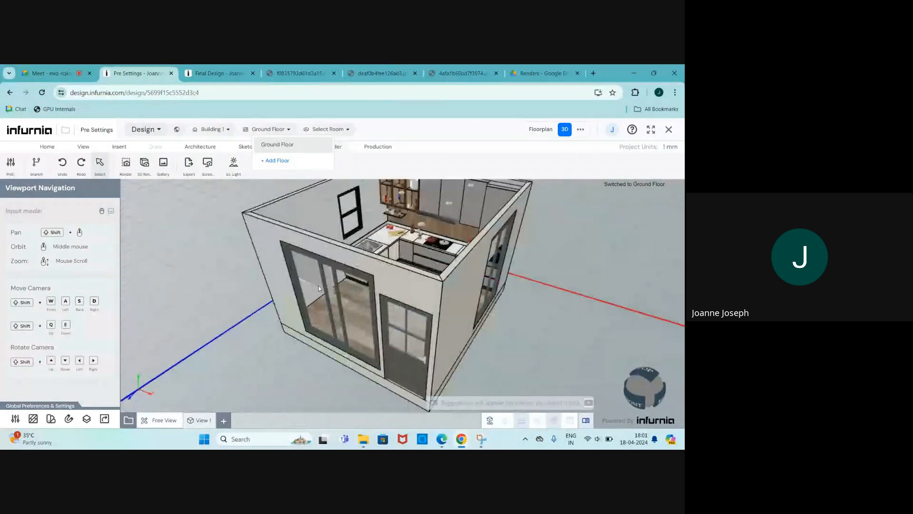
click(329, 281)
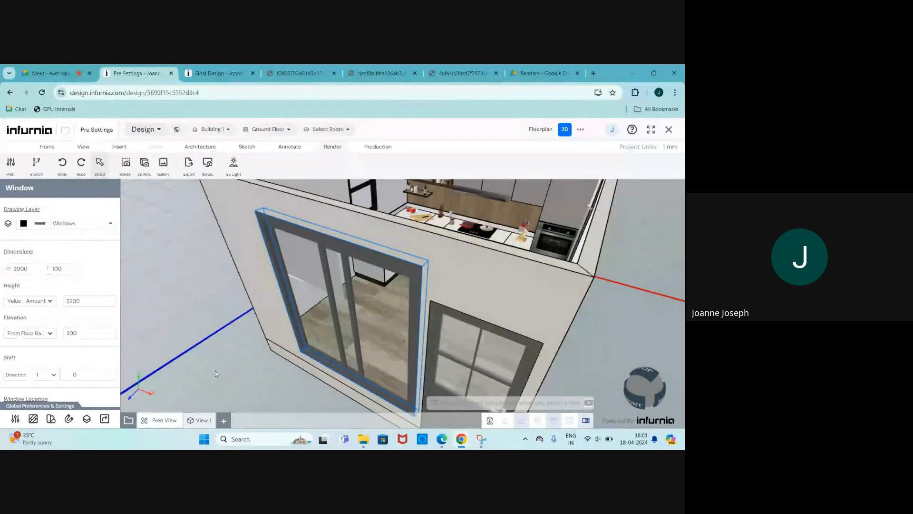
Step: Examine the selected sliding window from outside and the openings in the kitchen walls where daylight can enter
scroll(455, 338, down, 5)
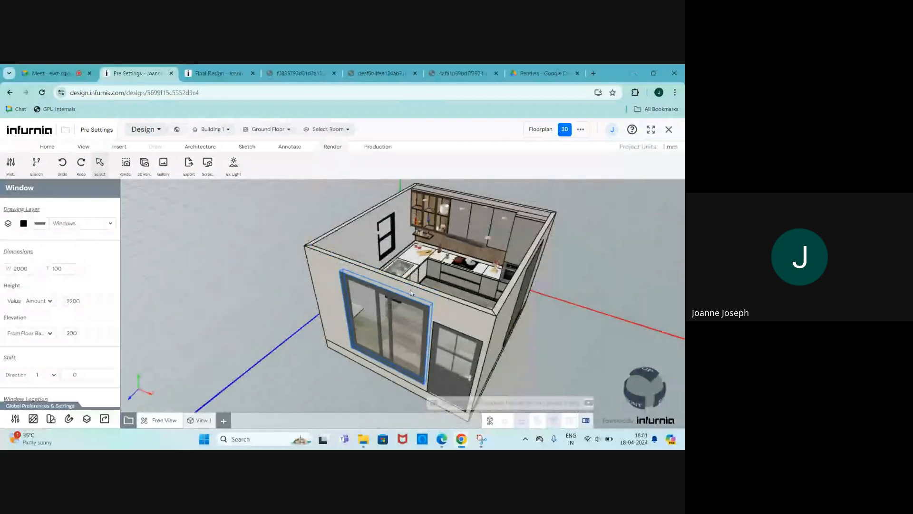
middle_drag(434, 310, 461, 292)
scroll(295, 240, up, 10)
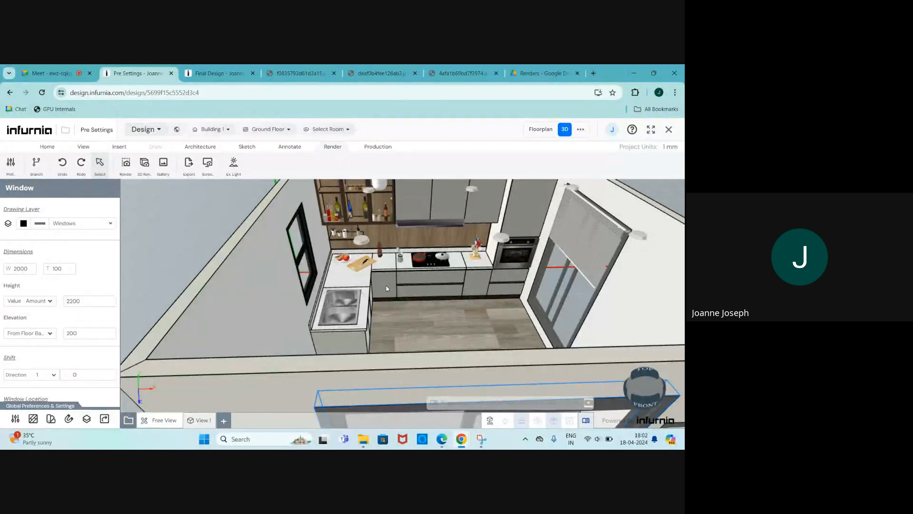
scroll(302, 267, down, 2)
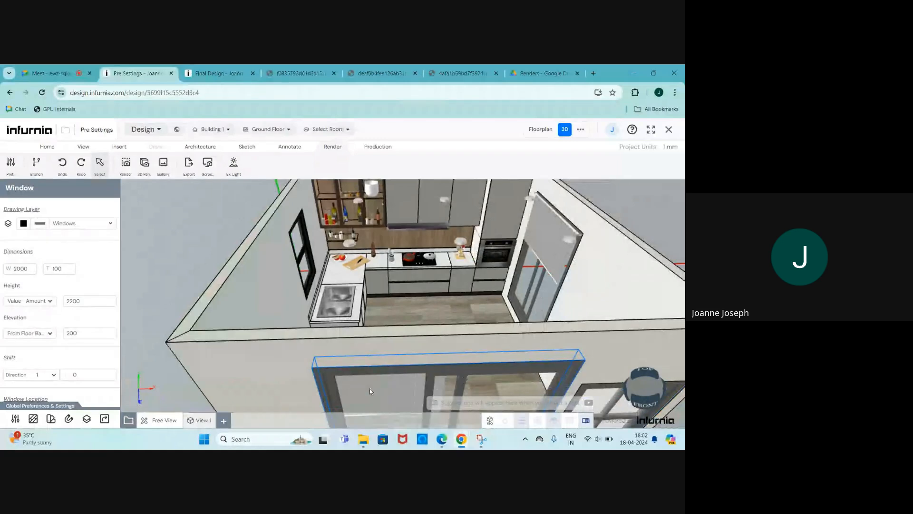
scroll(424, 349, down, 3)
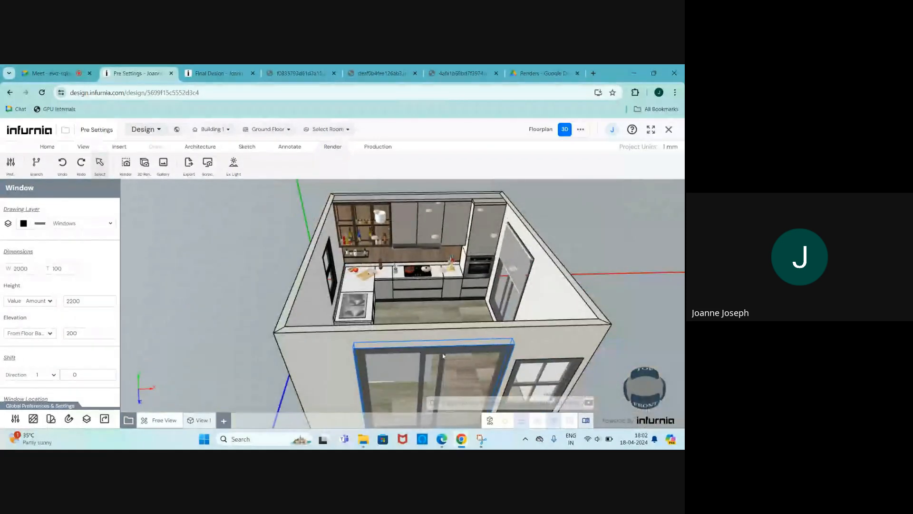
scroll(407, 292, down, 3)
scroll(429, 371, up, 2)
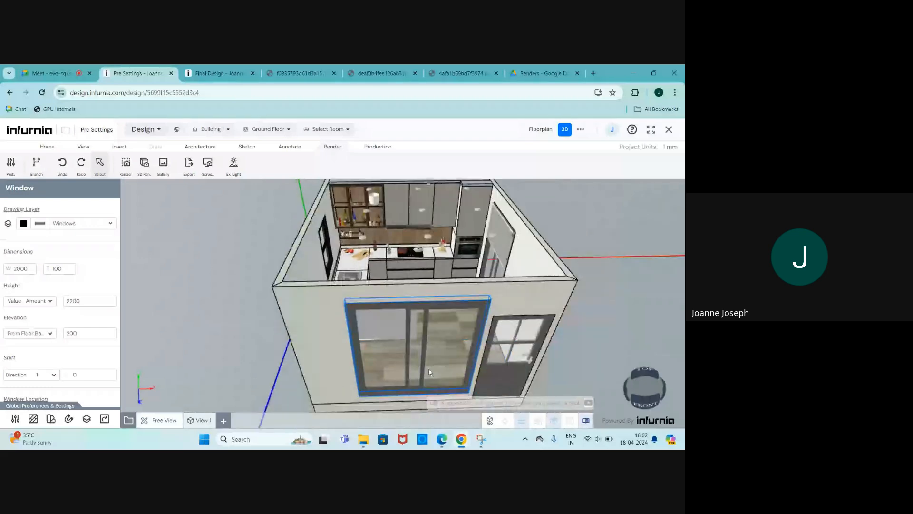
scroll(408, 378, up, 1)
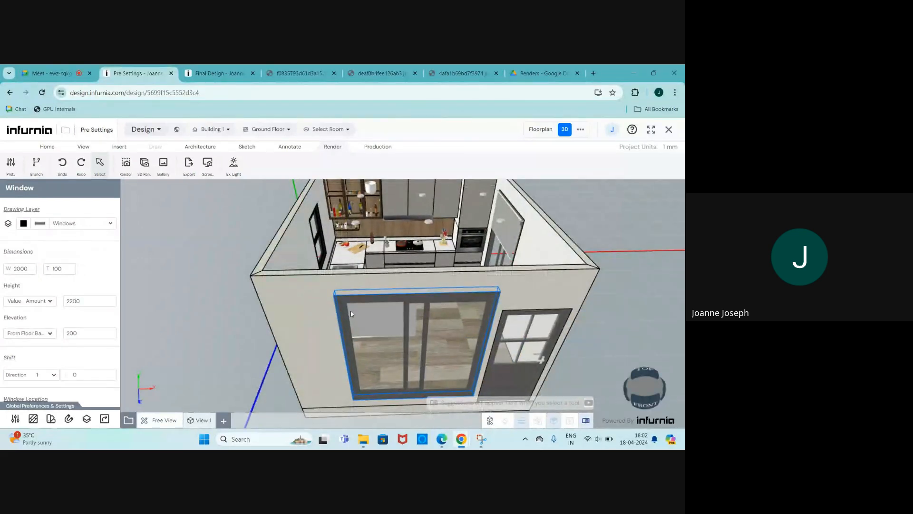
scroll(437, 310, up, 2)
scroll(441, 325, up, 2)
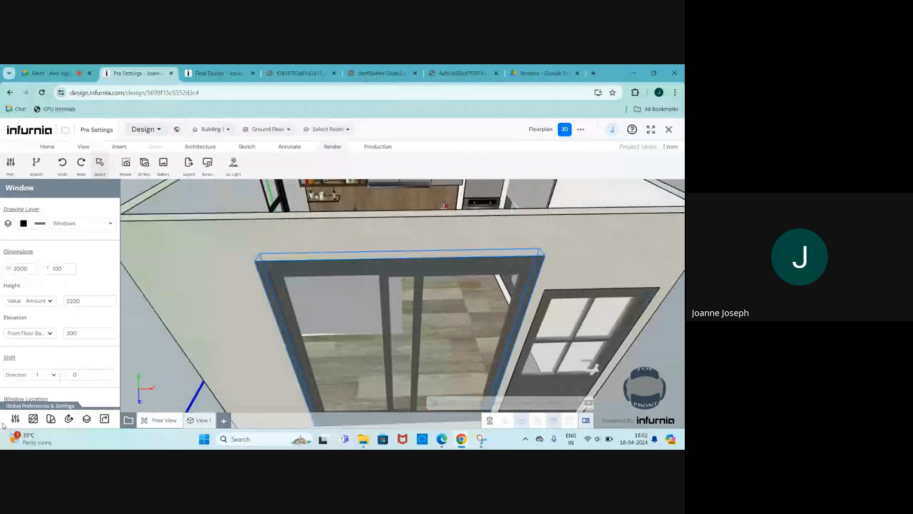
Step: Pick the glass of the large window and review its Plain Glass settings in the Material Editor
click(50, 418)
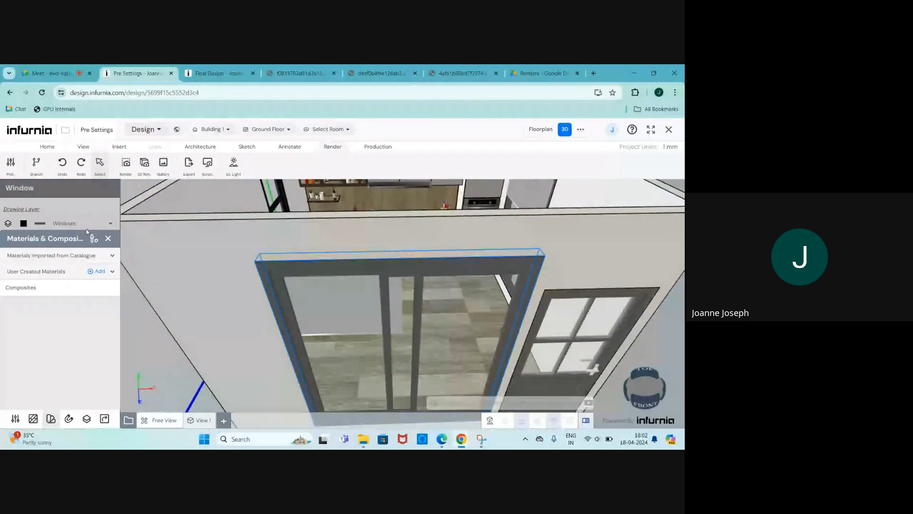
click(94, 238)
click(457, 302)
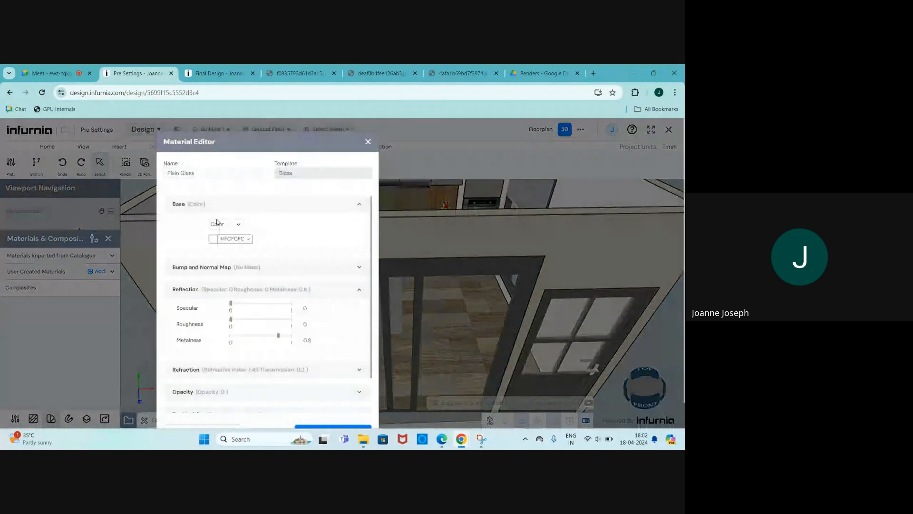
scroll(217, 222, down, 1)
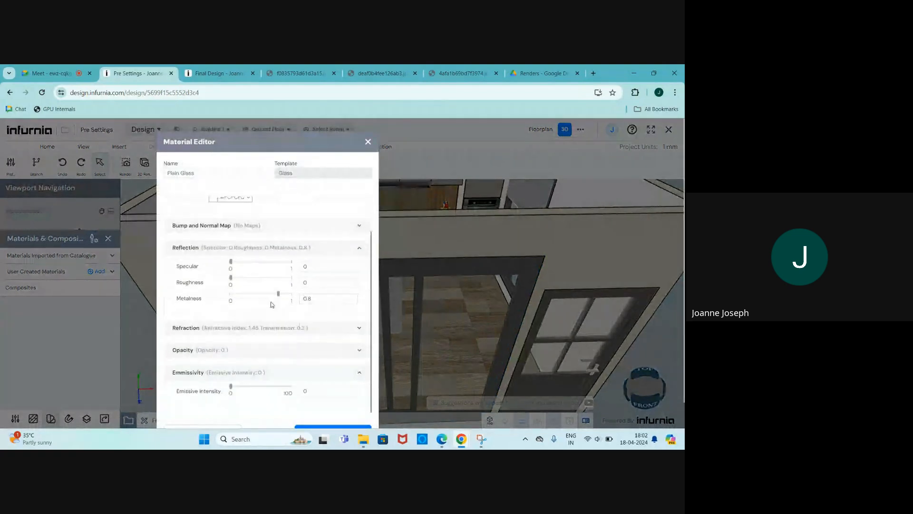
click(368, 142)
click(108, 238)
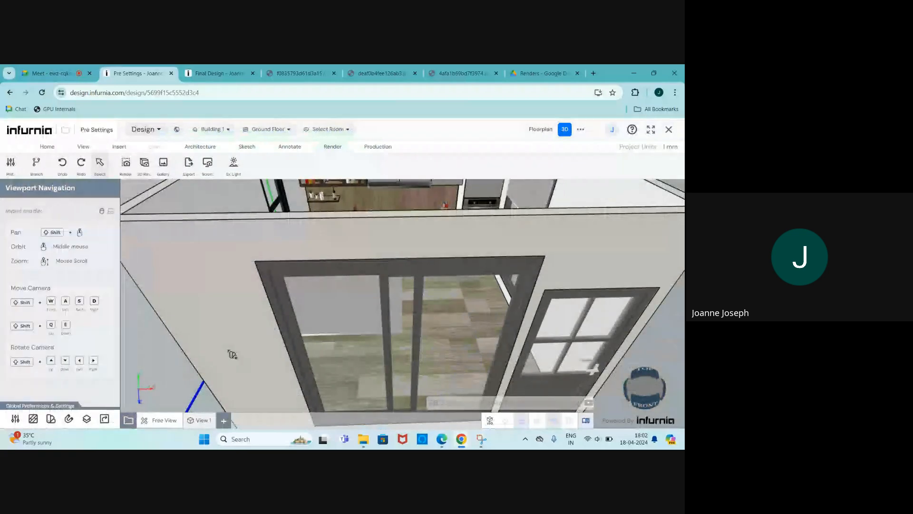
Step: Look over the kitchen and its windows from above and return to the Kitchen1 room view
scroll(232, 354, down, 5)
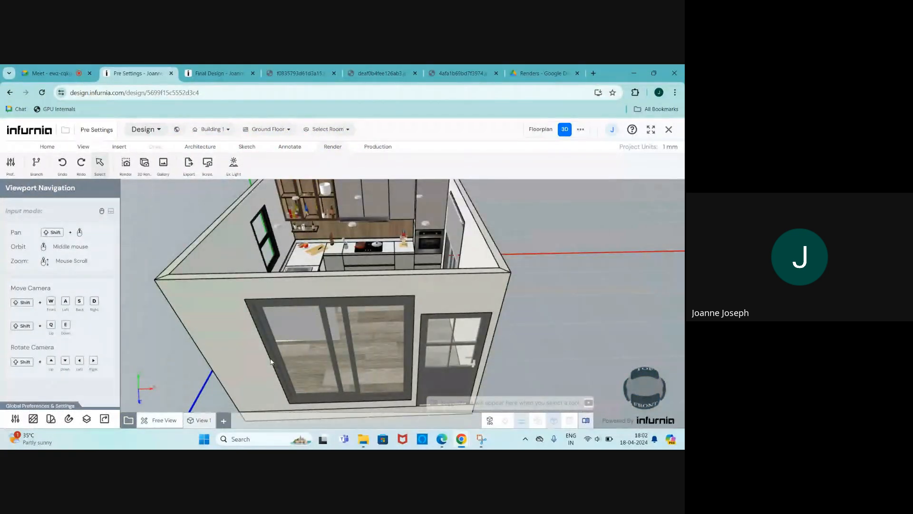
scroll(353, 332, down, 3)
scroll(302, 265, up, 5)
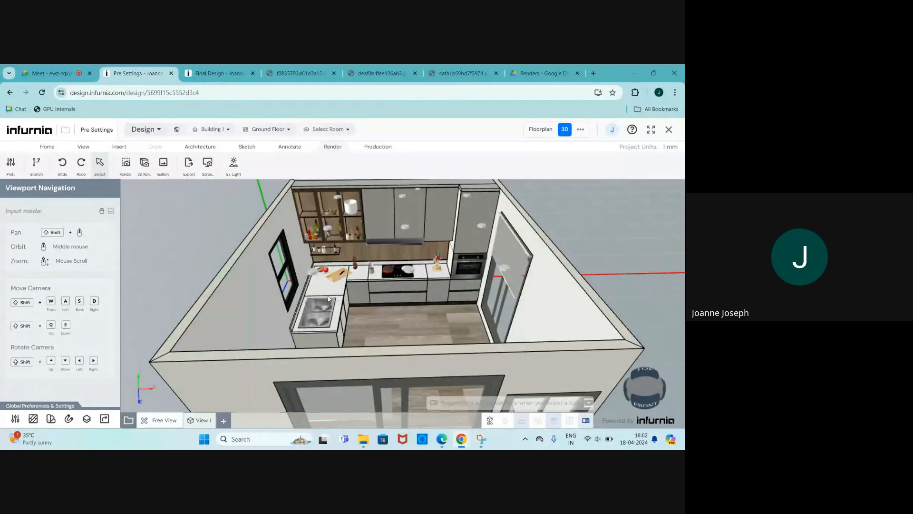
scroll(380, 312, down, 3)
scroll(383, 288, up, 5)
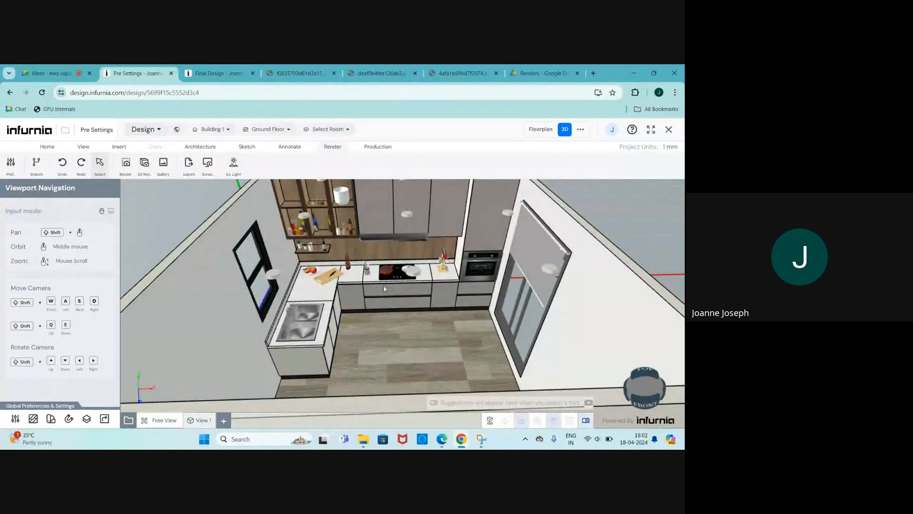
scroll(334, 311, down, 3)
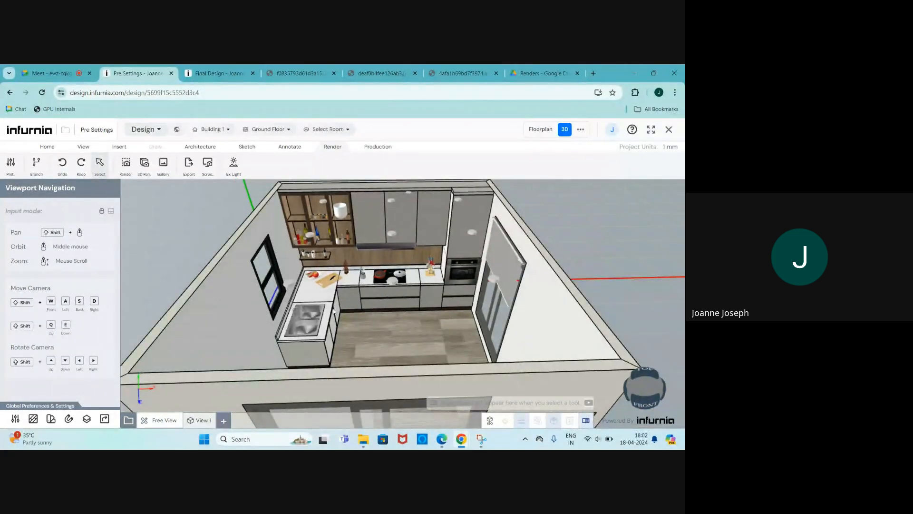
click(323, 130)
click(331, 144)
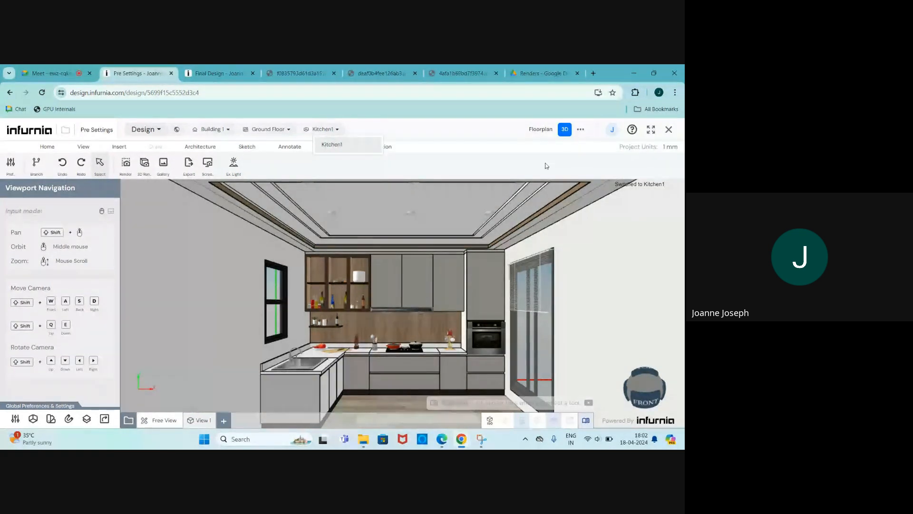
Step: Show the floorplan of Kitchen1 and place a compass on the Annotations layer, inside the room below its name
click(532, 127)
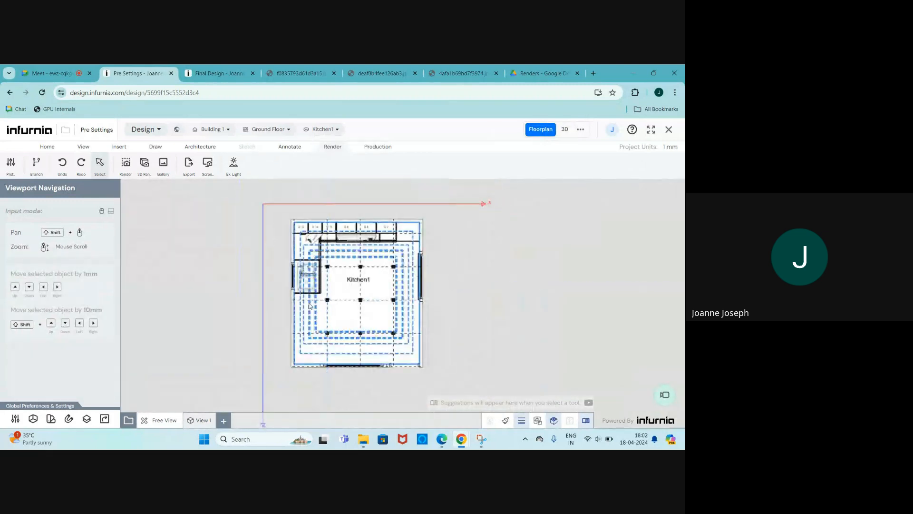
scroll(352, 272, down, 2)
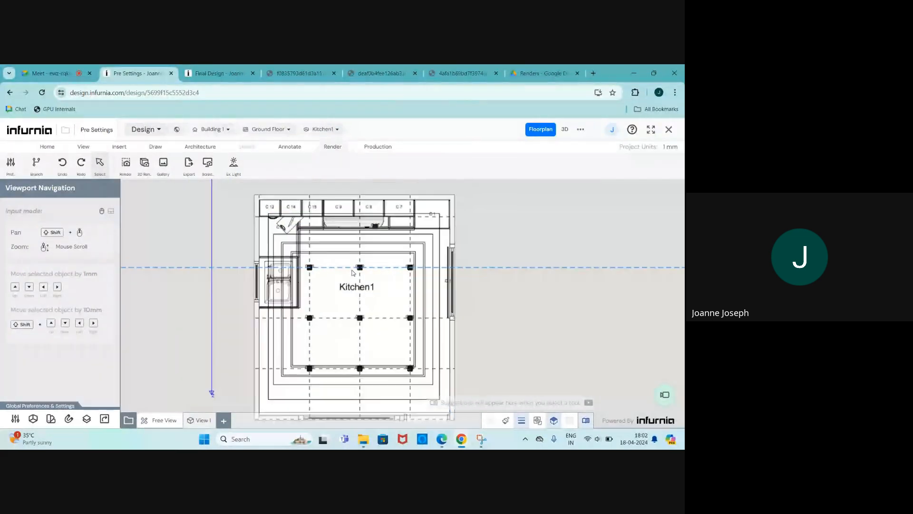
scroll(353, 273, down, 3)
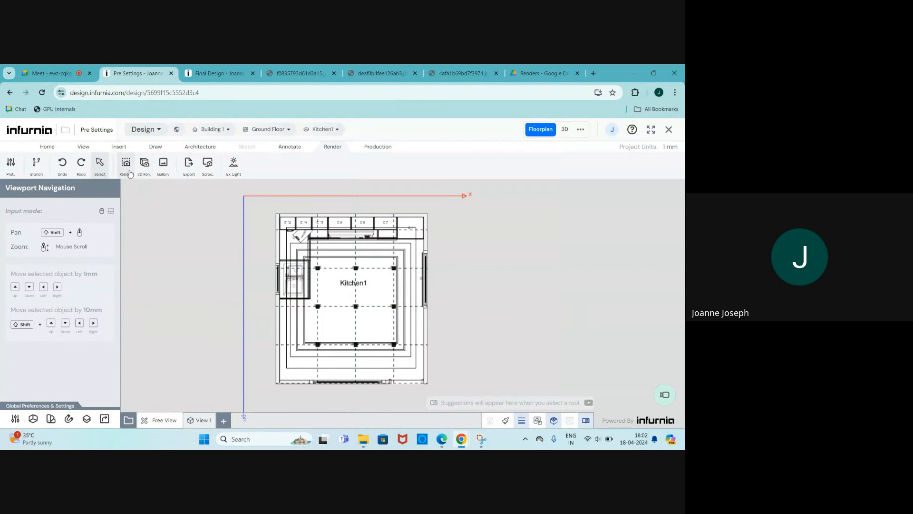
click(287, 148)
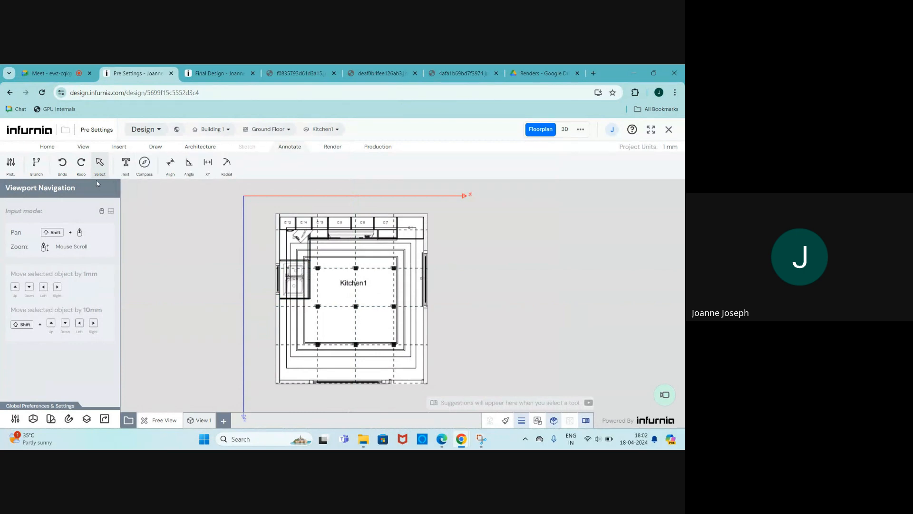
click(143, 163)
scroll(346, 328, up, 3)
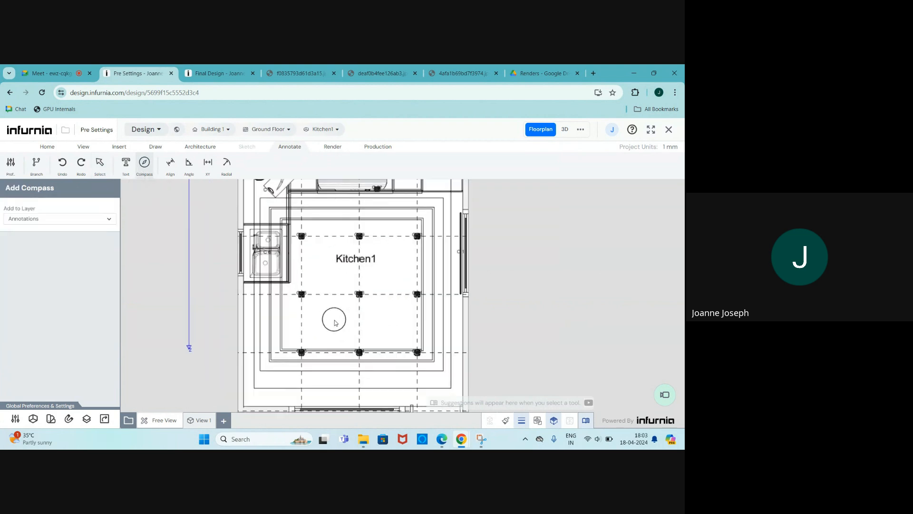
click(335, 322)
Step: Select the compass in the Kitchen1 floorplan and set its rotation to 0 degrees
scroll(333, 319, up, 2)
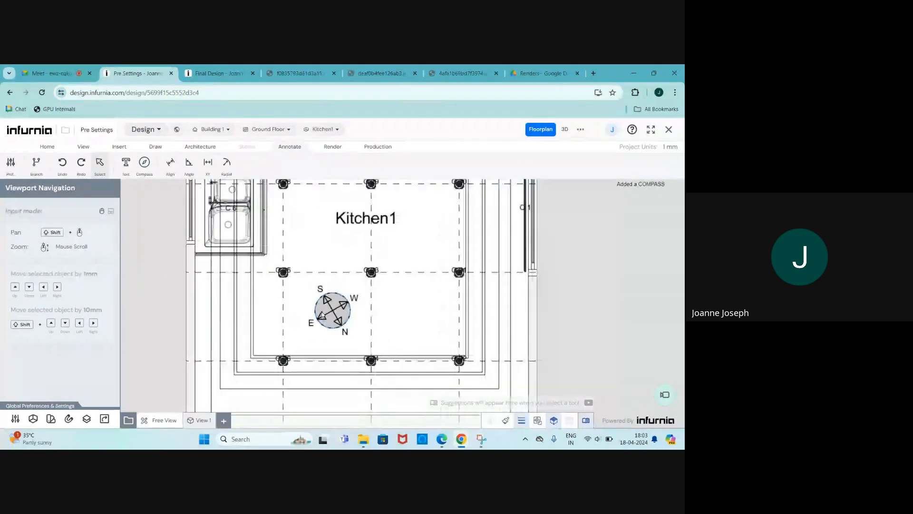
click(322, 316)
double_click(7, 346)
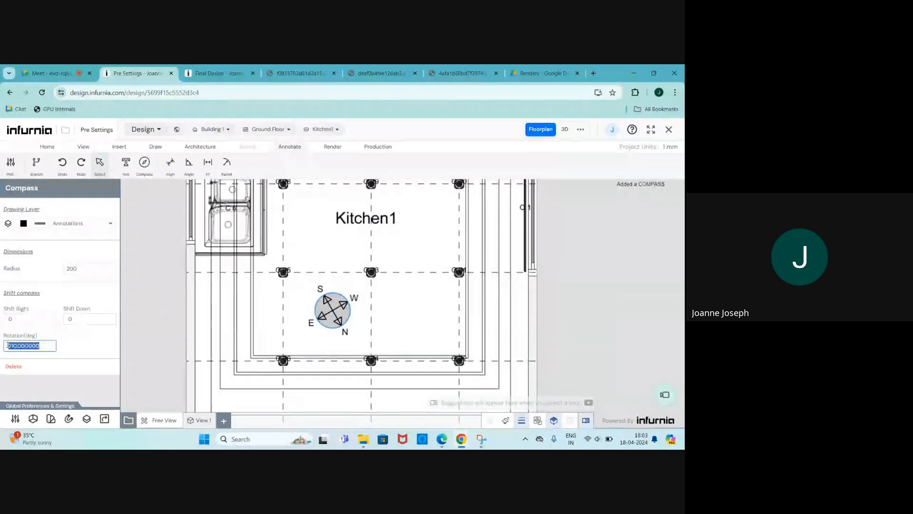
text(0)
key(Return)
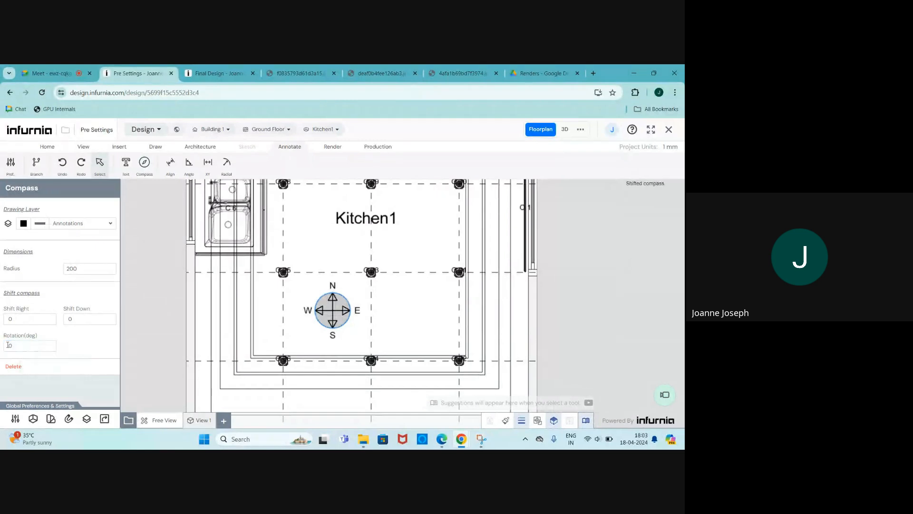
scroll(330, 311, down, 3)
scroll(330, 314, up, 3)
scroll(330, 312, down, 3)
scroll(334, 323, up, 1)
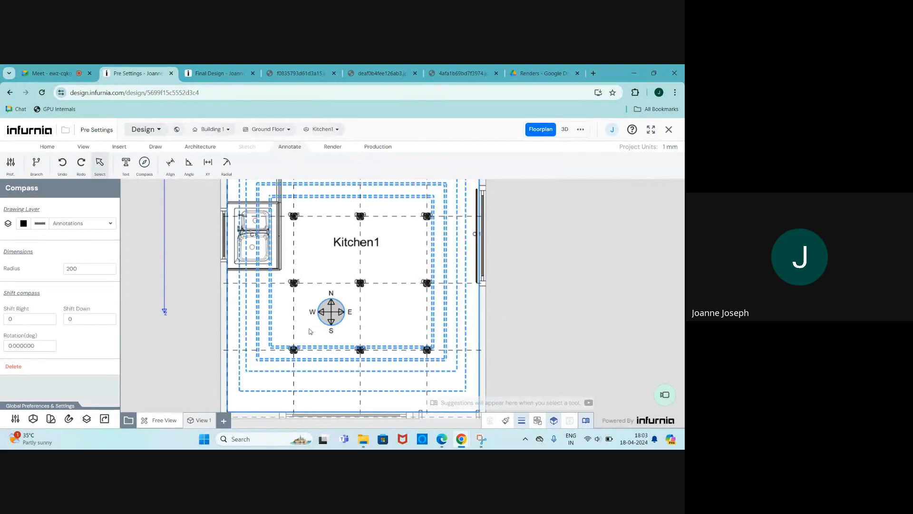
Step: Set the compass rotation to 270 degrees and check its directions against the kitchen windows
click(41, 344)
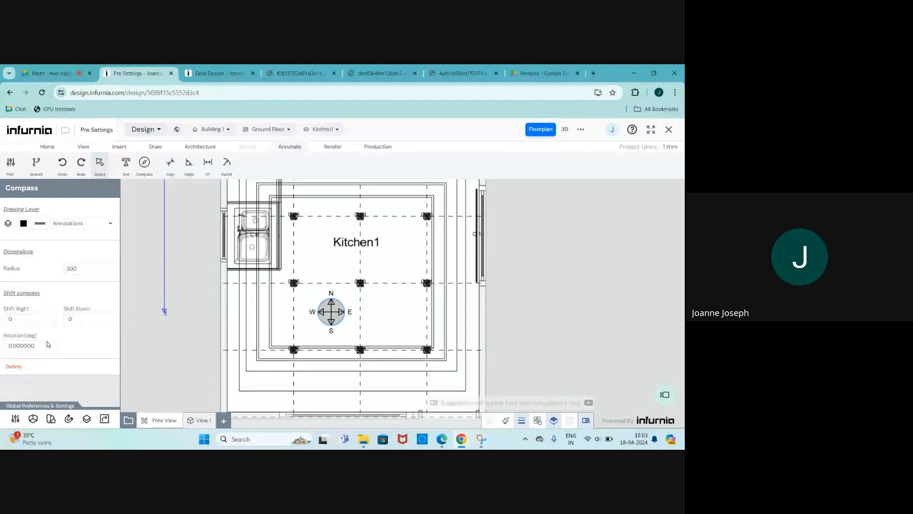
drag(50, 346, 2, 347)
text(270)
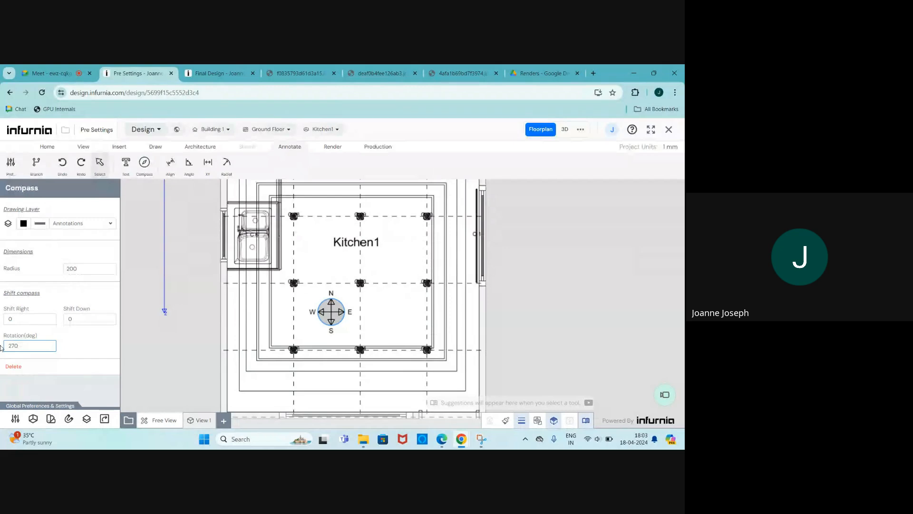
key(Return)
scroll(332, 304, up, 3)
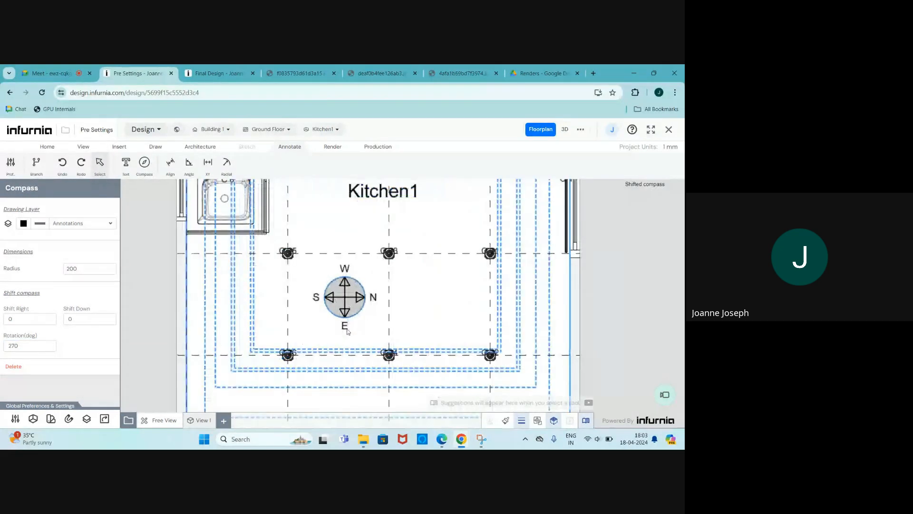
scroll(323, 361, down, 5)
scroll(324, 403, up, 3)
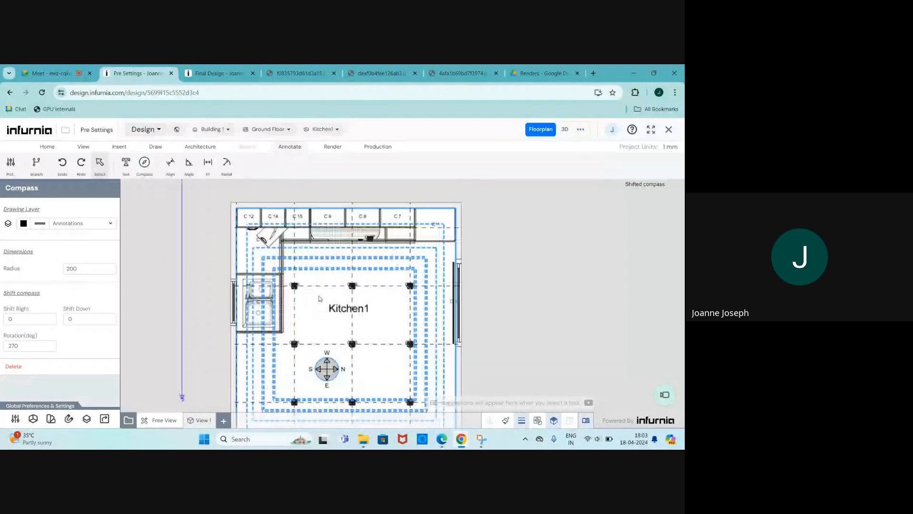
scroll(286, 390, up, 3)
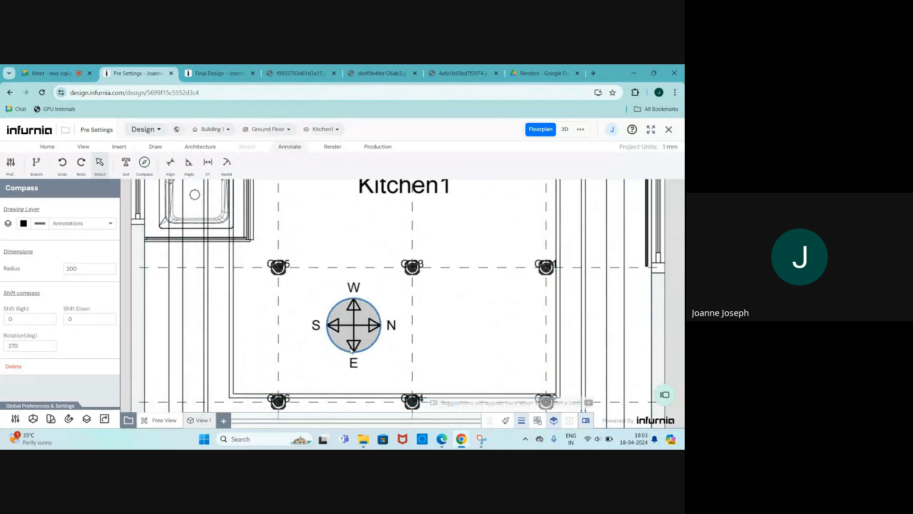
scroll(351, 350, down, 3)
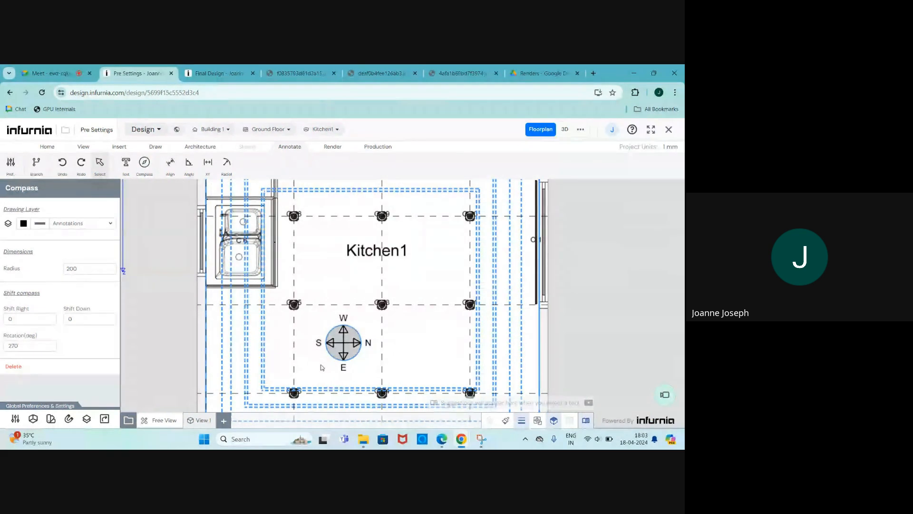
Step: Set the compass rotation to 210 degrees and check its orientation within the room
click(15, 346)
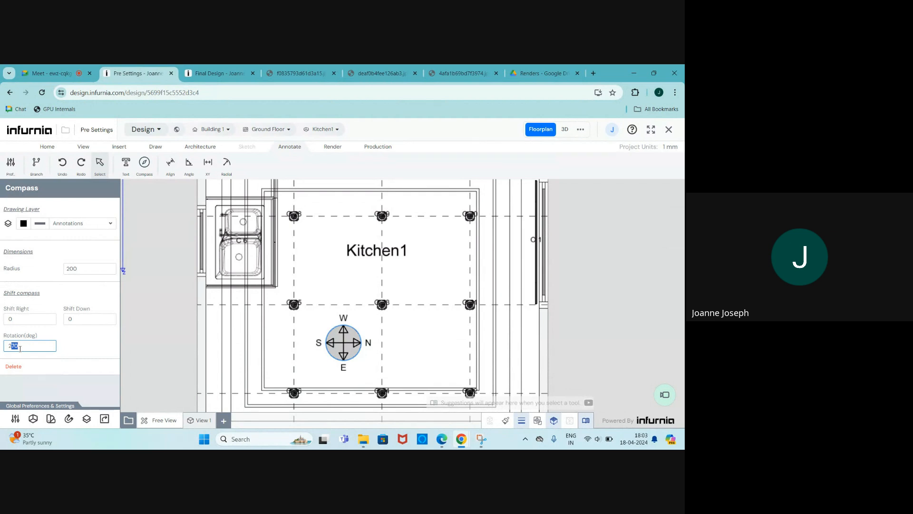
key(BackSpace)
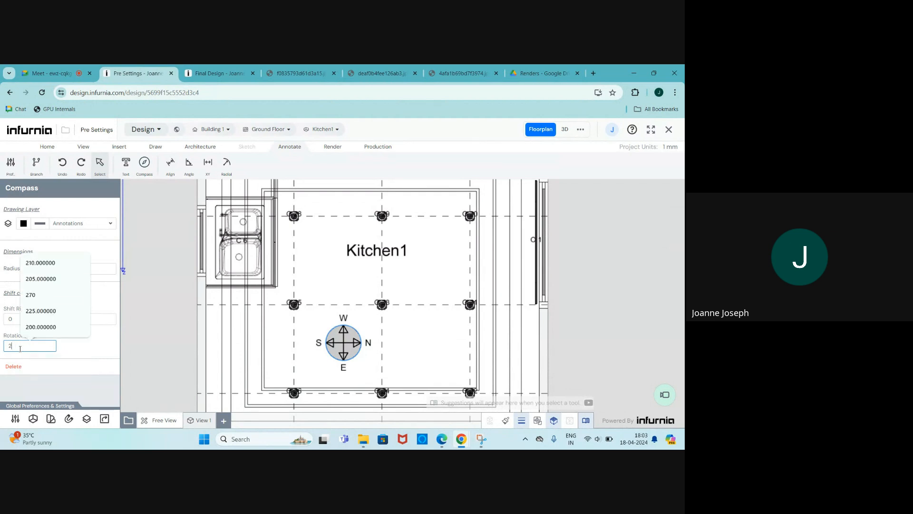
text(10)
key(Return)
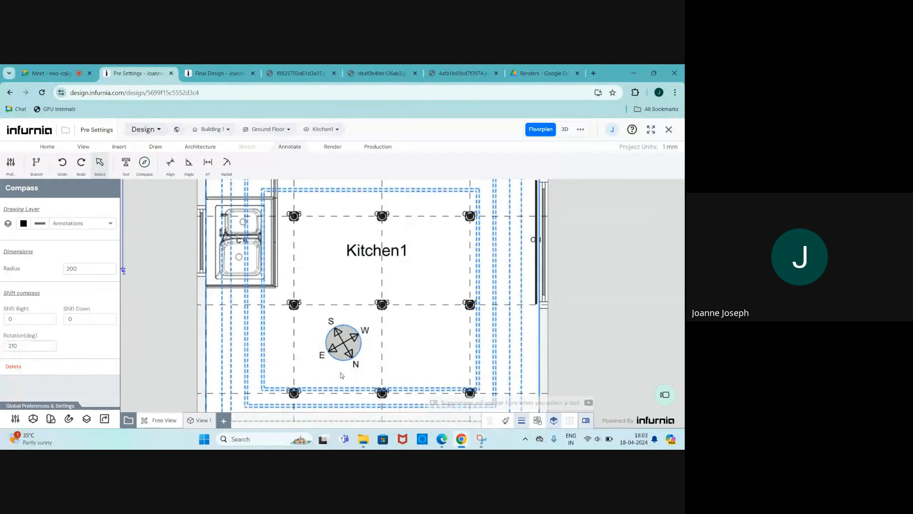
scroll(330, 374, down, 2)
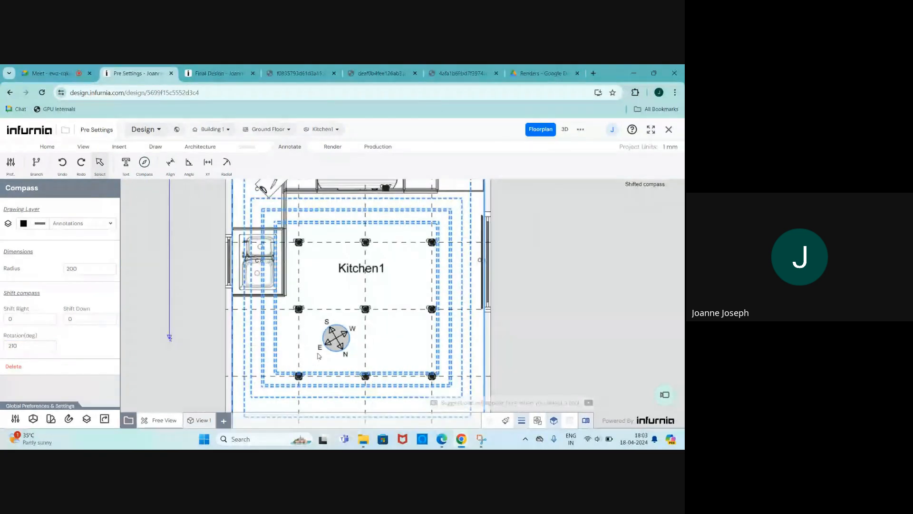
scroll(294, 360, down, 2)
scroll(286, 390, up, 2)
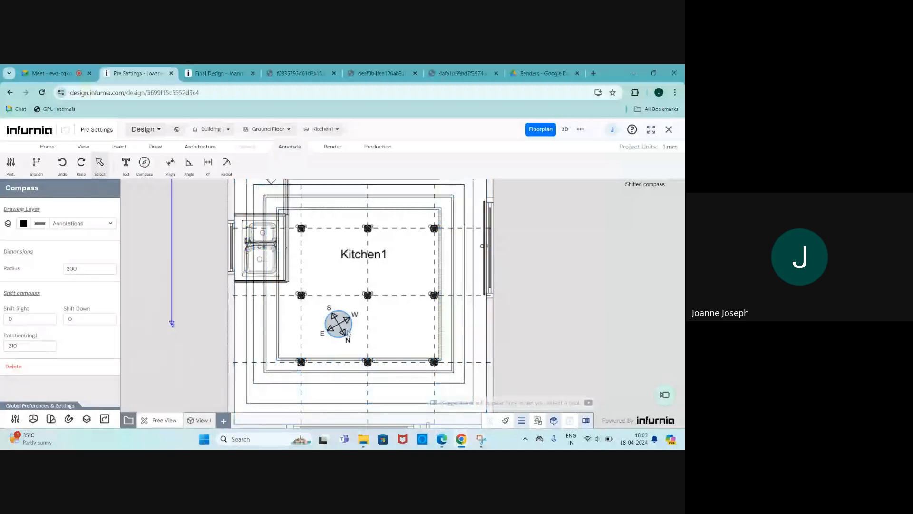
scroll(275, 381, down, 3)
scroll(256, 367, up, 2)
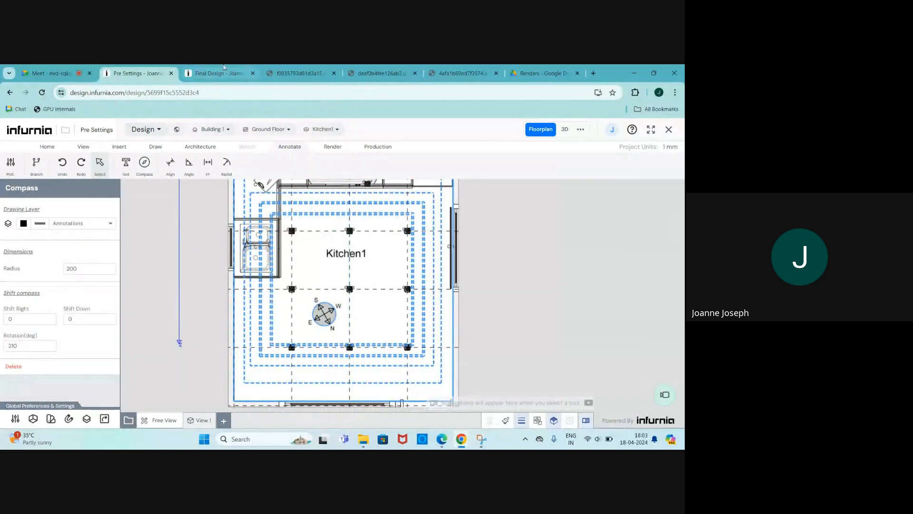
Step: Switch to the Final Design project, show its floorplan and inspect the rotation of its compass
click(234, 81)
click(586, 161)
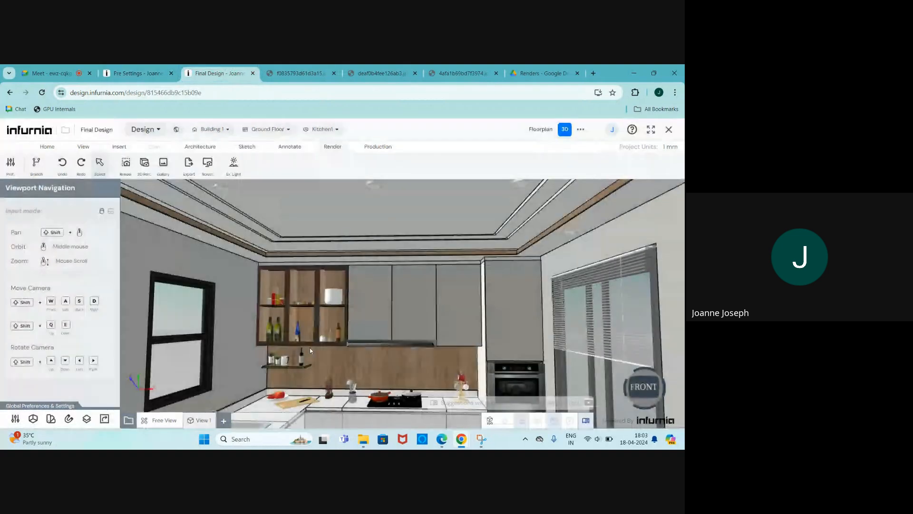
click(539, 130)
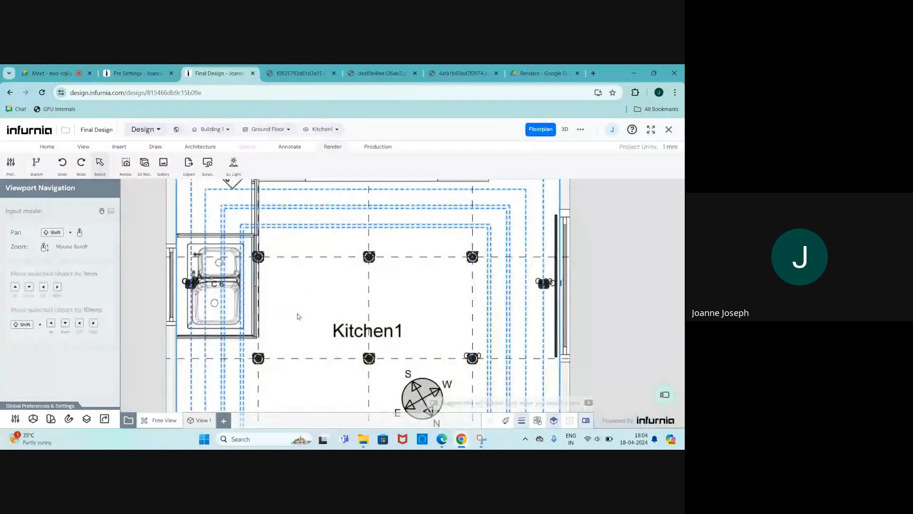
scroll(298, 313, down, 5)
scroll(371, 354, up, 2)
click(370, 354)
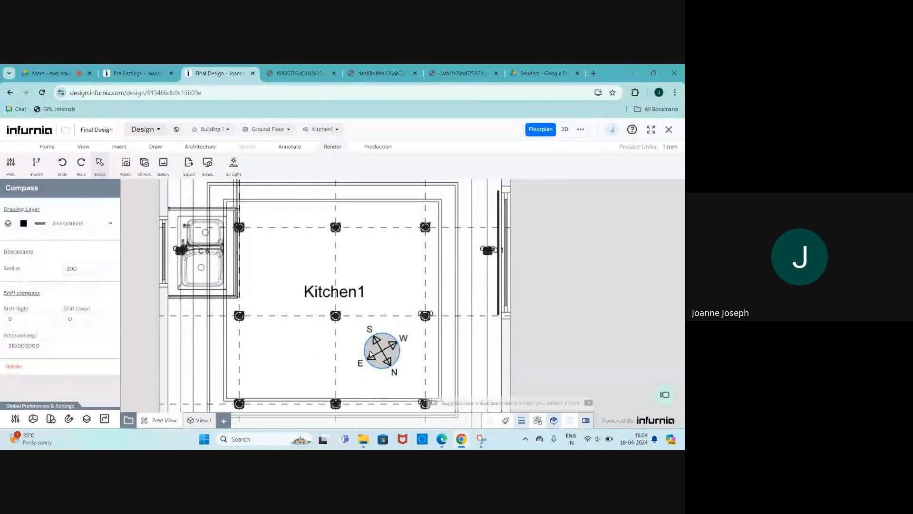
scroll(370, 354, down, 1)
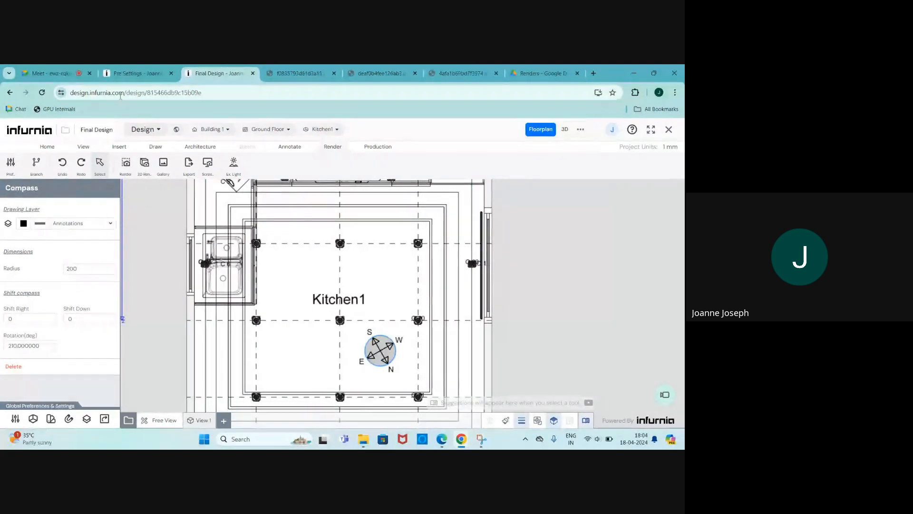
Step: Return to the Pre Settings design and examine the compass directions relative to the Kitchen1 windows
click(124, 72)
scroll(377, 313, up, 2)
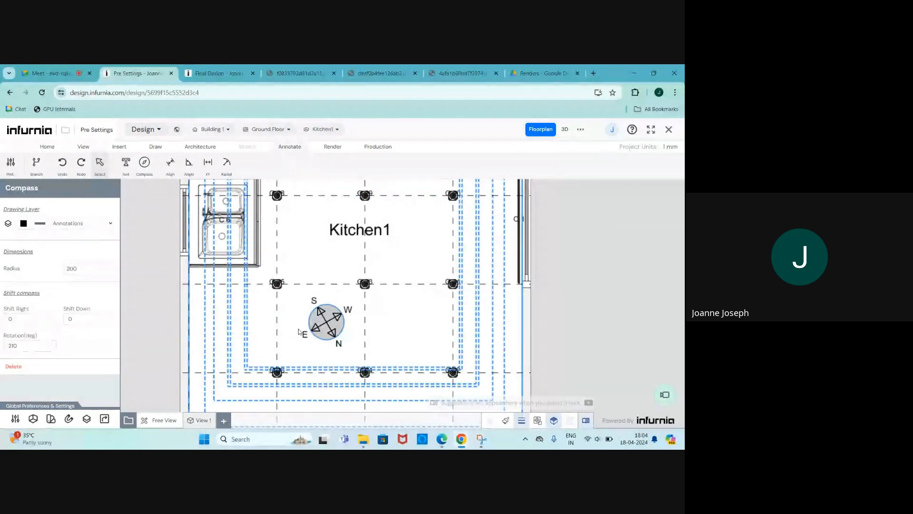
scroll(303, 316, down, 2)
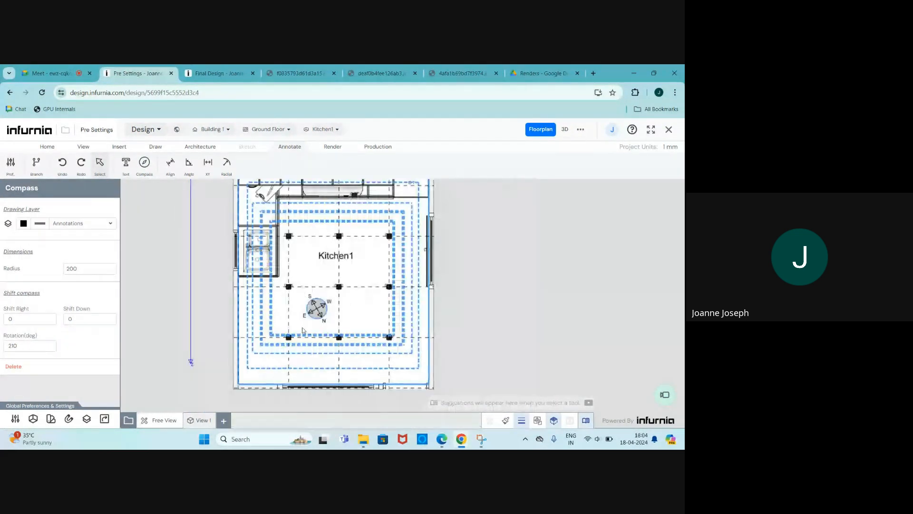
scroll(303, 324, down, 1)
scroll(301, 318, up, 2)
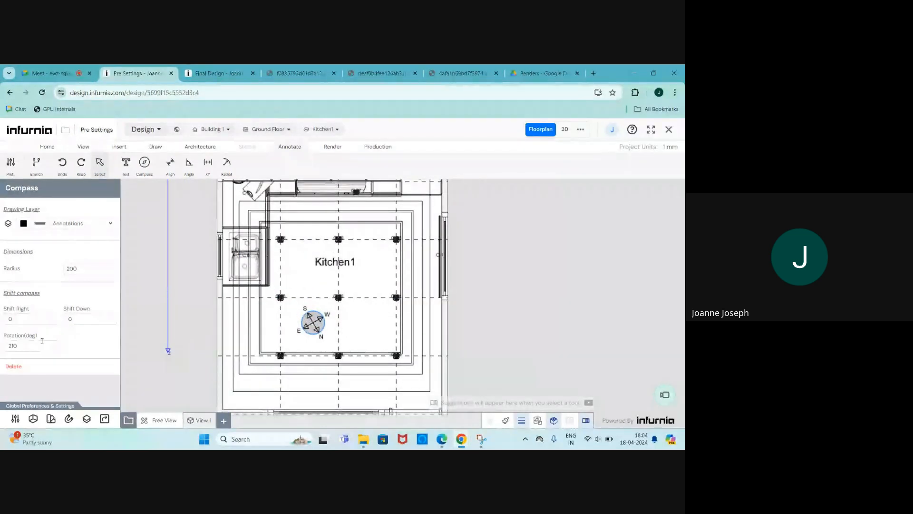
scroll(314, 333, up, 2)
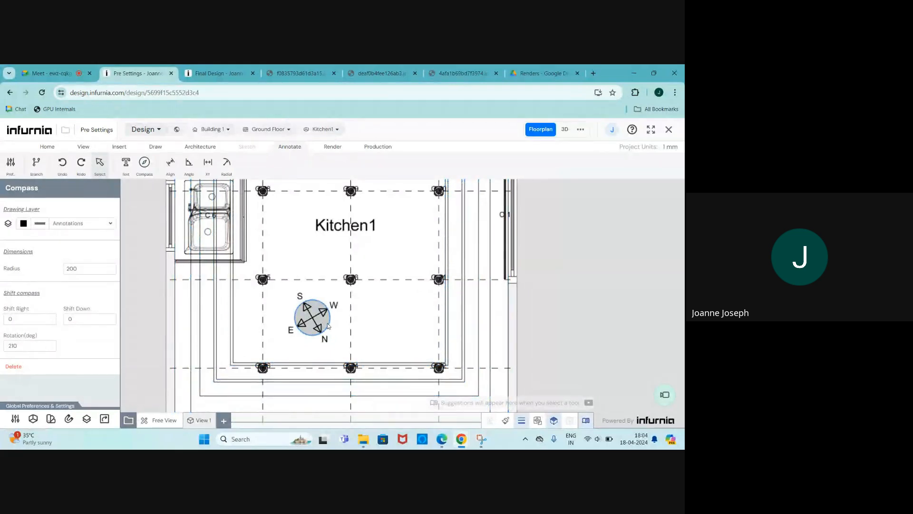
scroll(304, 317, down, 2)
scroll(301, 320, up, 2)
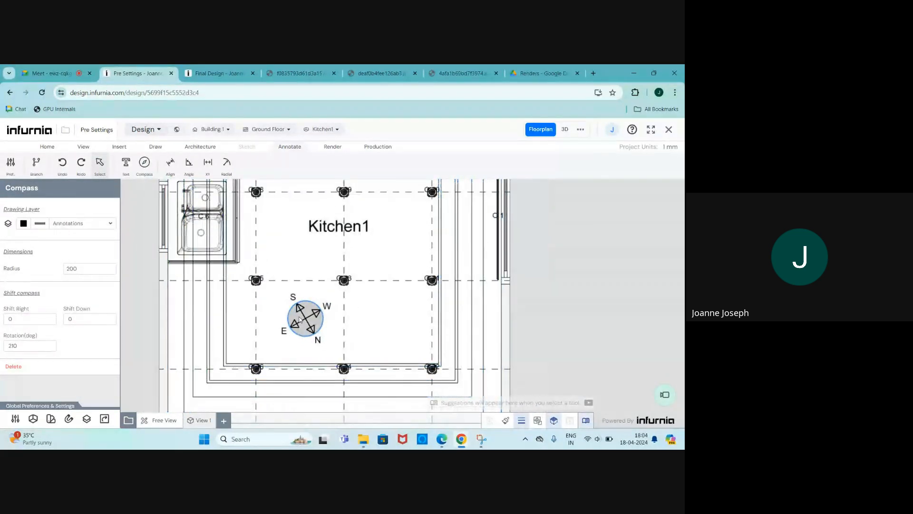
click(273, 304)
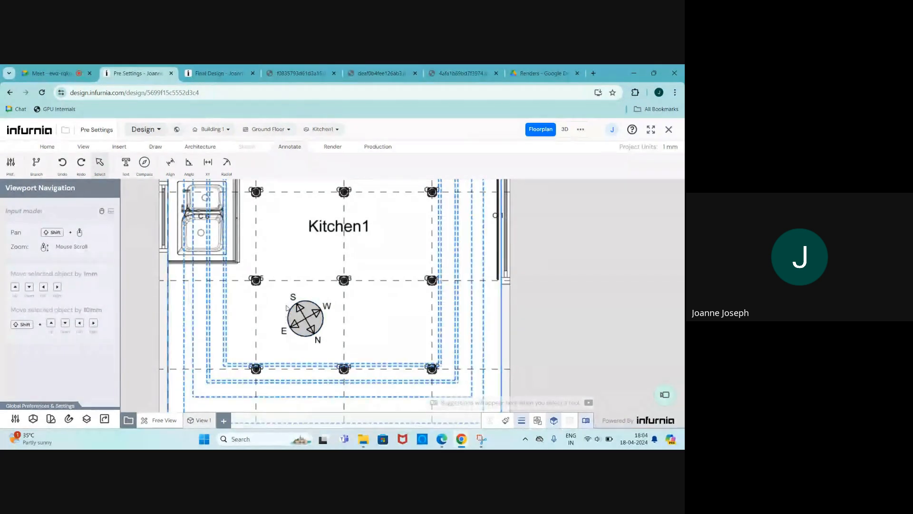
scroll(299, 328, down, 1)
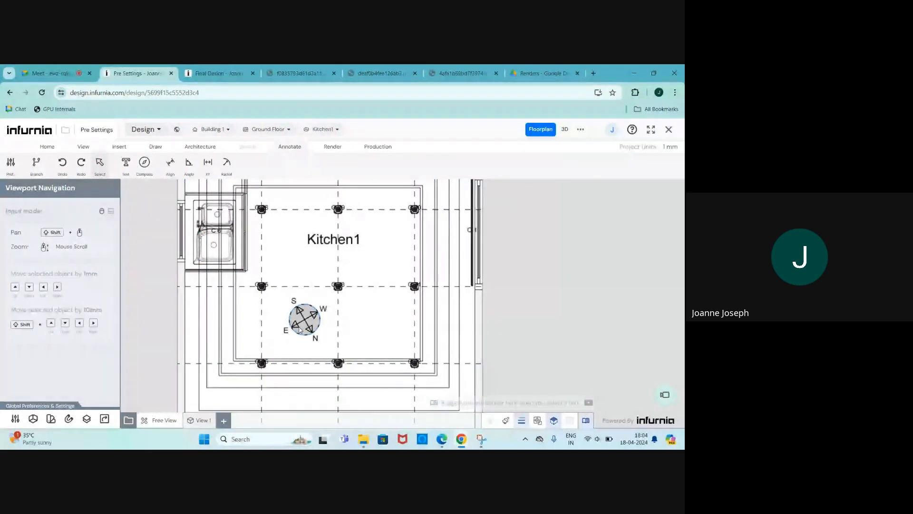
Step: Switch to the saved View 1 and open the exterior light settings for it
click(328, 148)
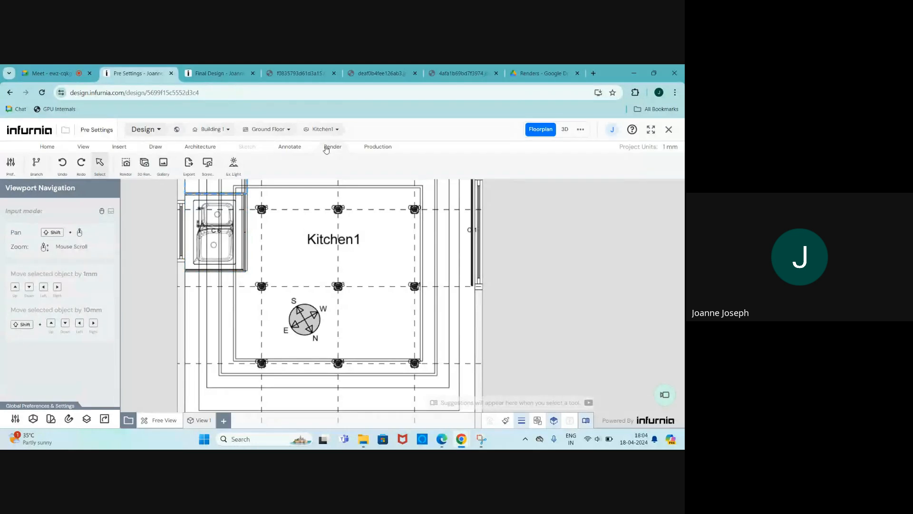
click(232, 163)
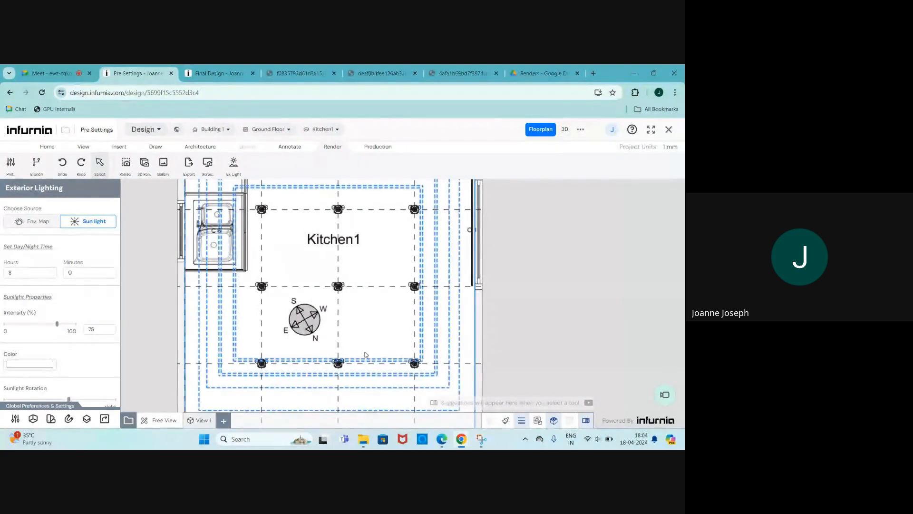
click(200, 420)
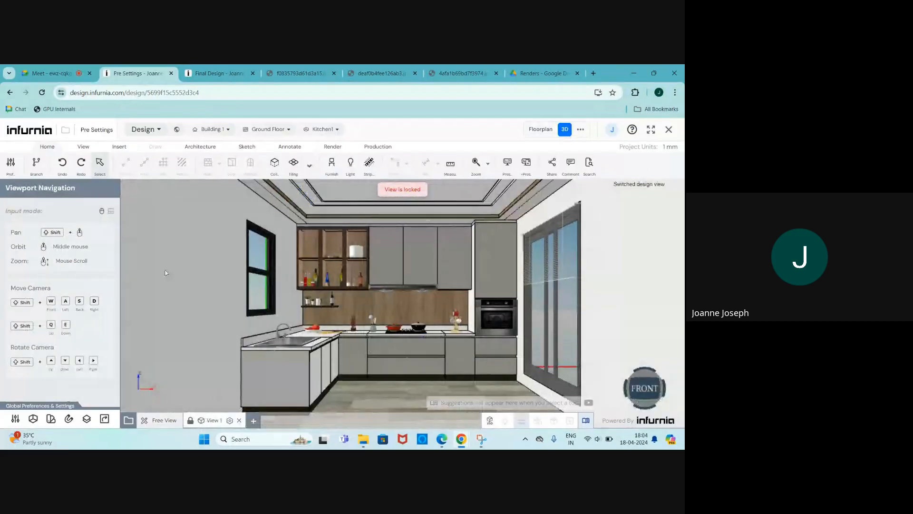
click(331, 146)
click(233, 164)
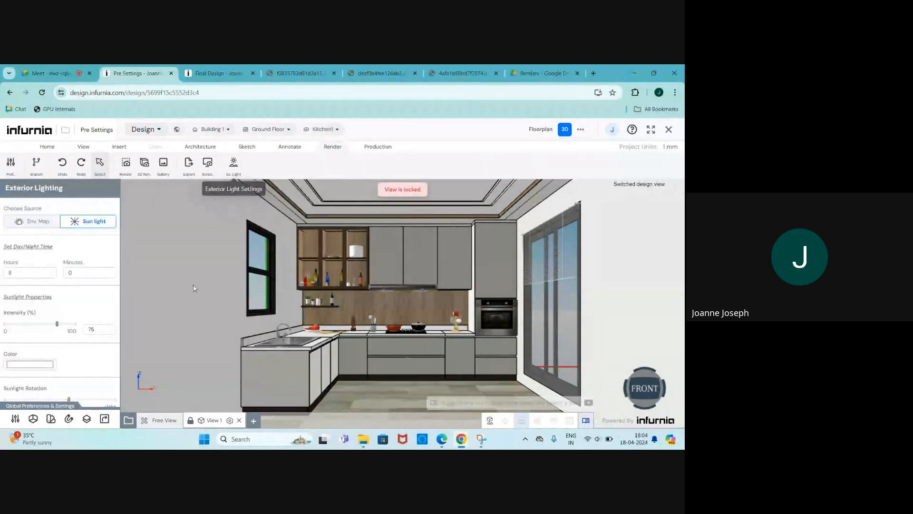
Step: Unlock View 1 and set the sunlight's day/night time to 17 hours
click(229, 420)
click(176, 350)
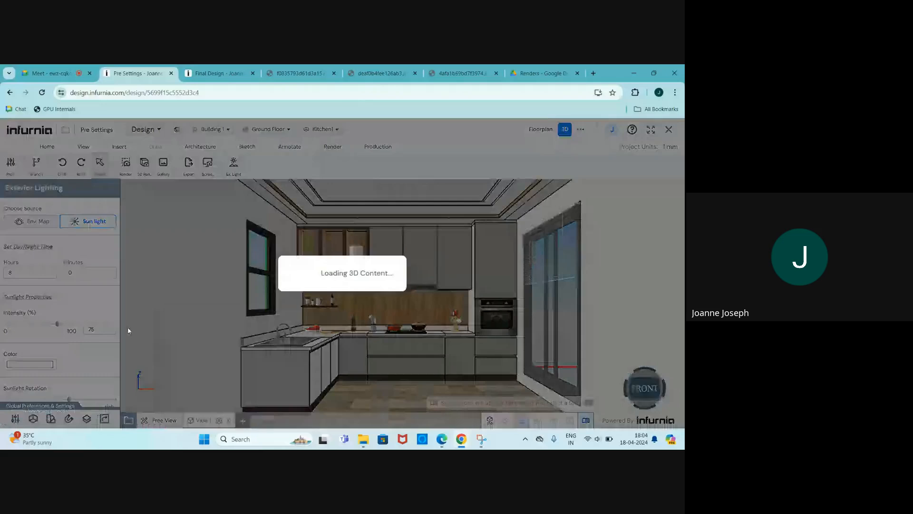
drag(17, 273, 2, 276)
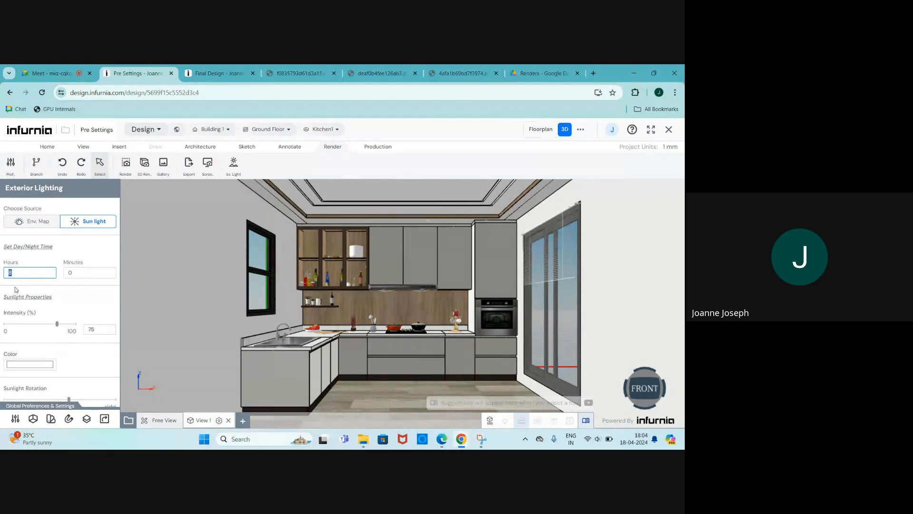
text(1)
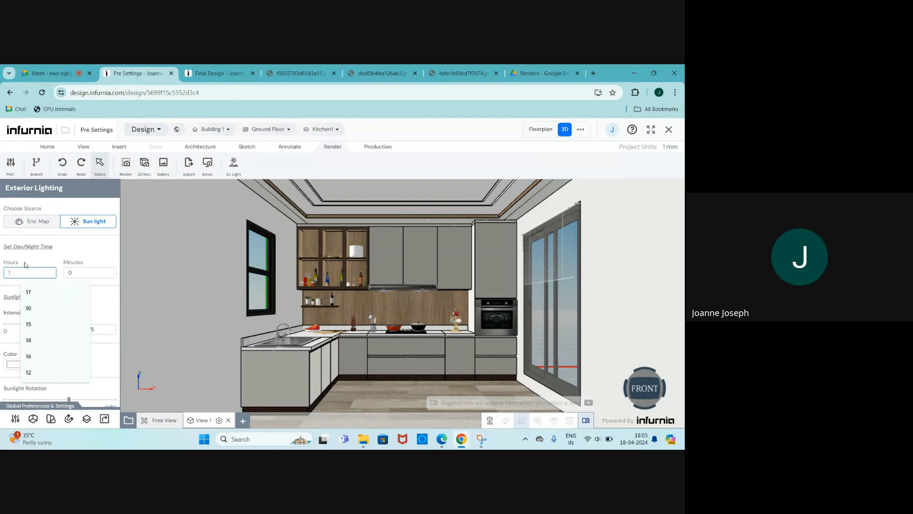
text(7)
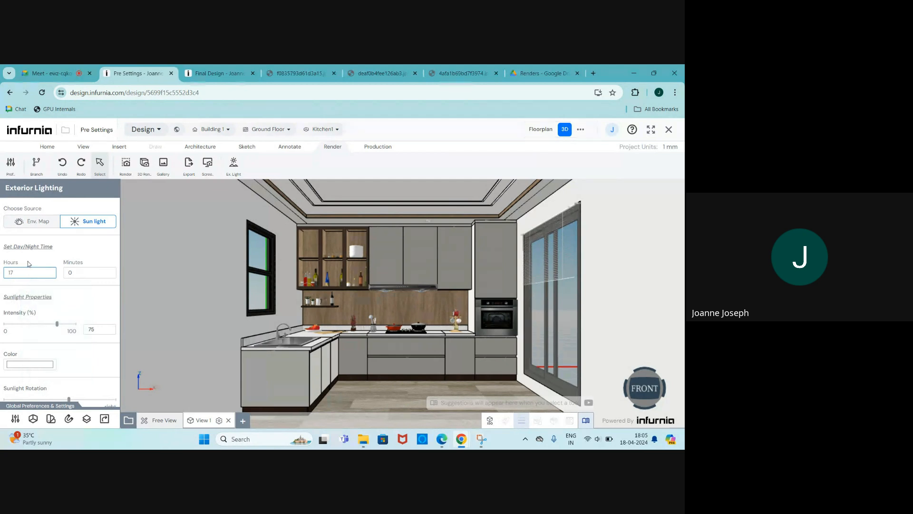
Step: Set the sunlight's day/night time to 10 hours for View 1
key(Return)
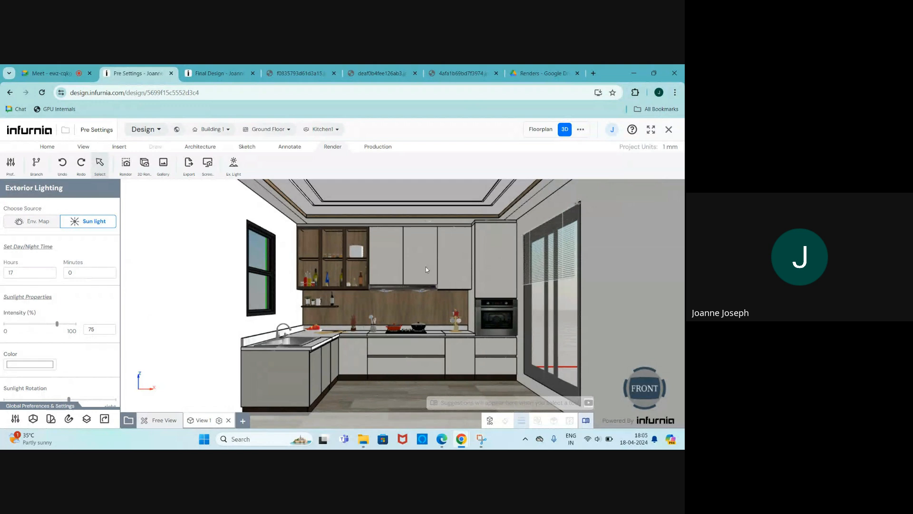
click(18, 274)
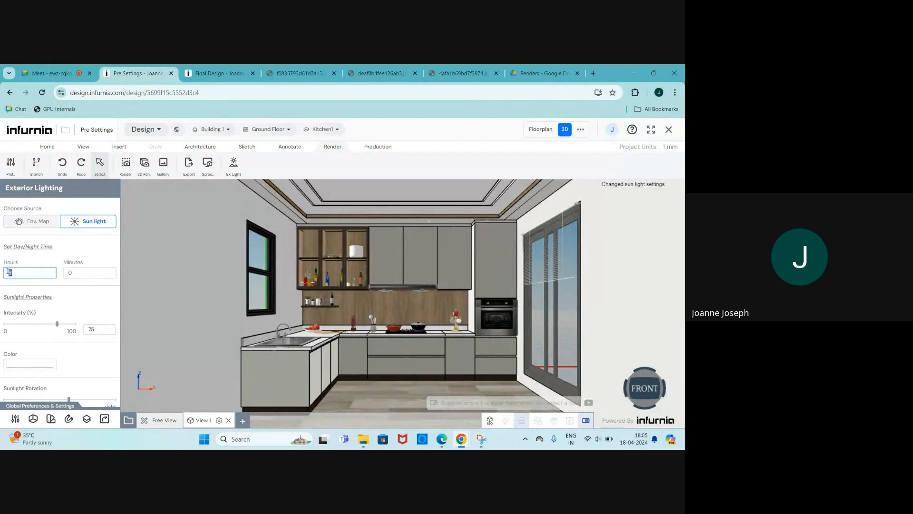
text(10)
click(435, 341)
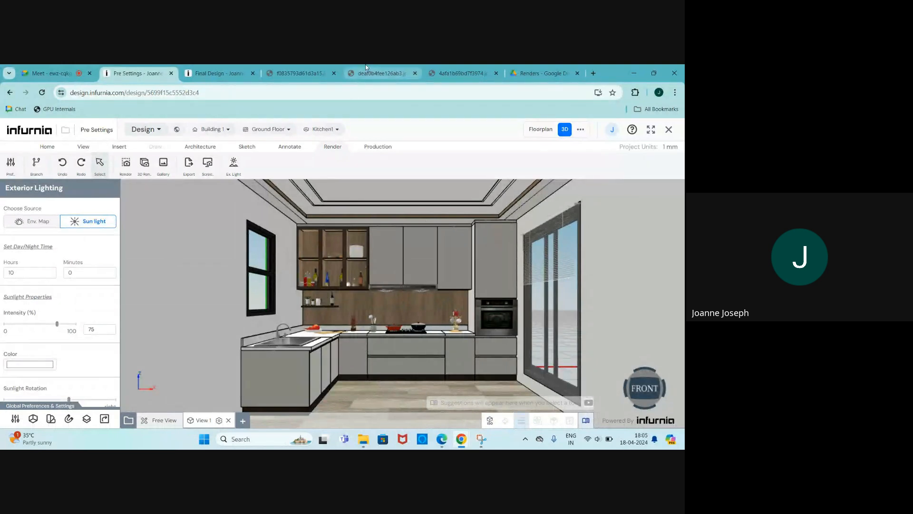
Step: Check the finished render deaf0b4fee126ab3.jpg, return to the Pre Settings design and set the sunlight time to 8 hours
click(367, 76)
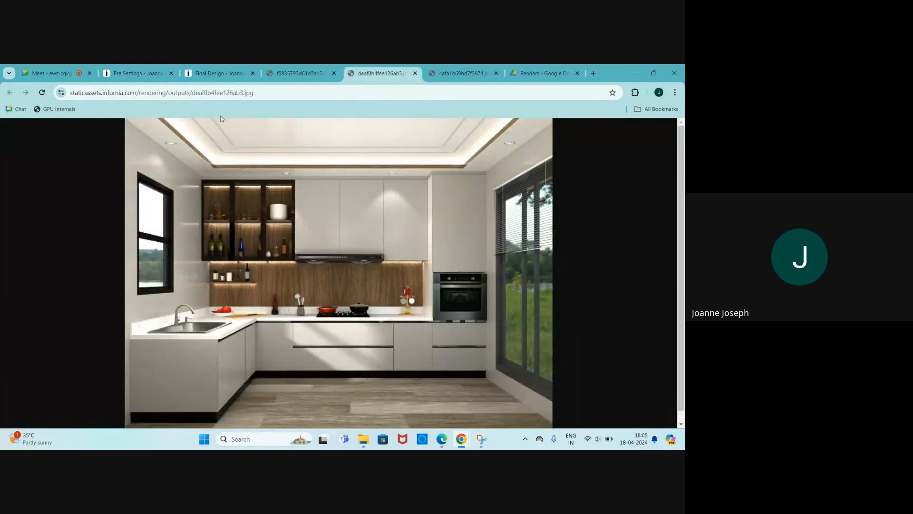
click(152, 74)
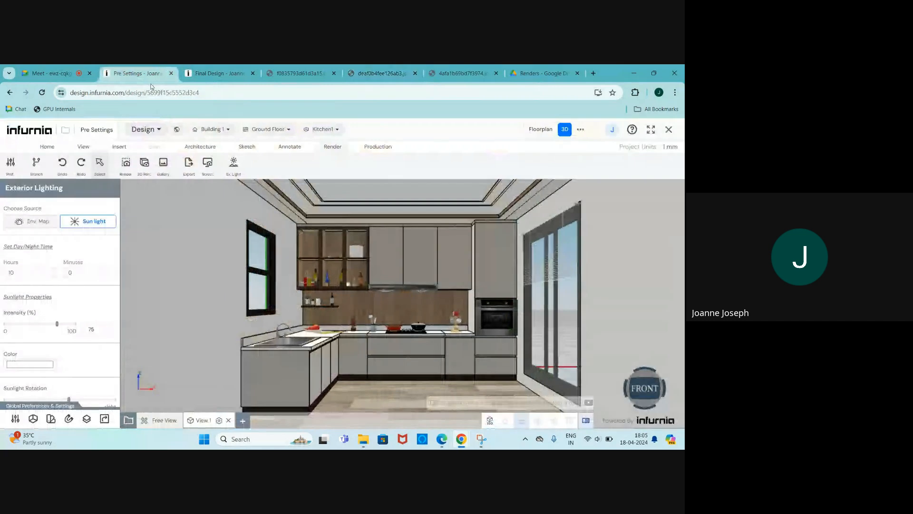
drag(23, 271, 2, 275)
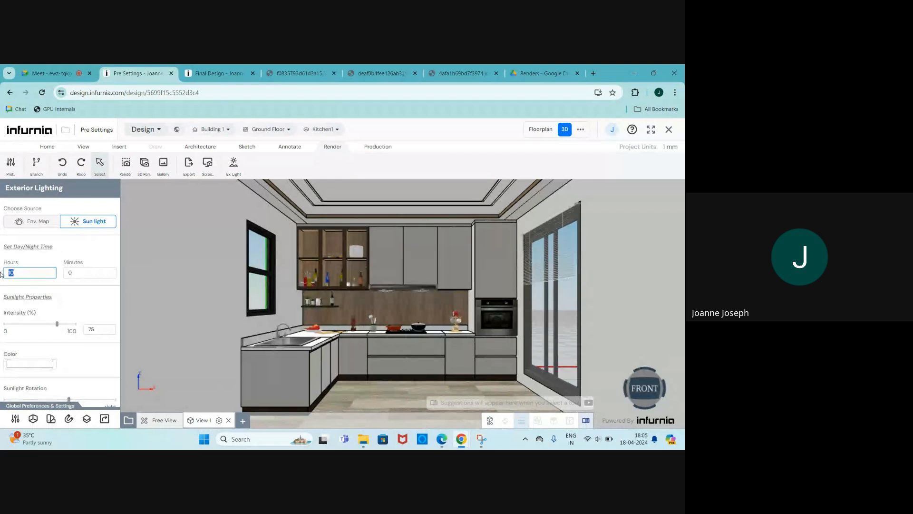
text(8)
key(Return)
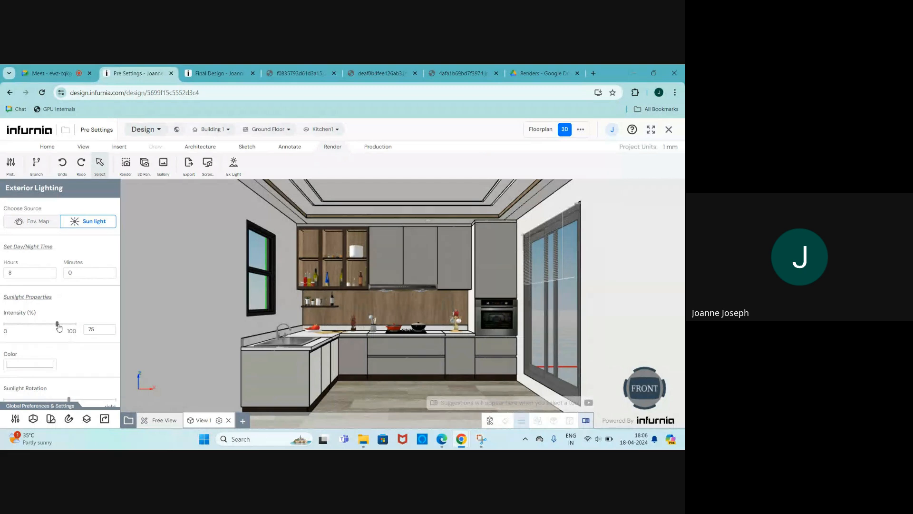
Step: Raise the sunlight intensity to 100% and compare with the finished render f0835793d61d3a15.jpg
drag(58, 326, 77, 326)
click(299, 73)
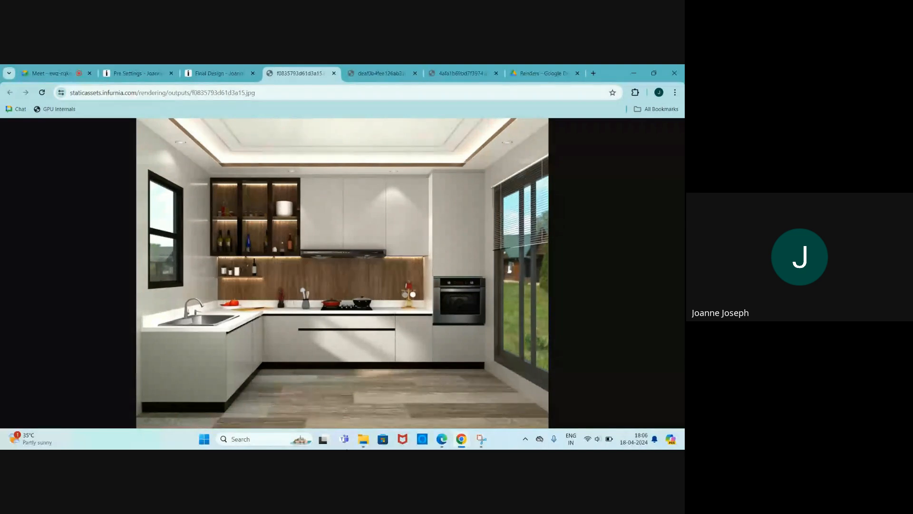
click(138, 73)
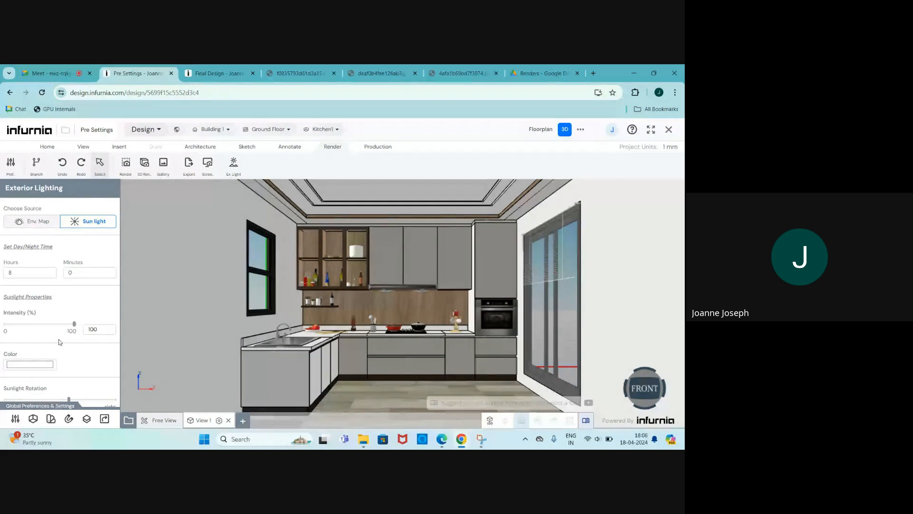
Step: Inspect the compass in the Kitchen1 floorplan, comparing its directions and rotation with the 3D view and the windows
scroll(59, 340, down, 1)
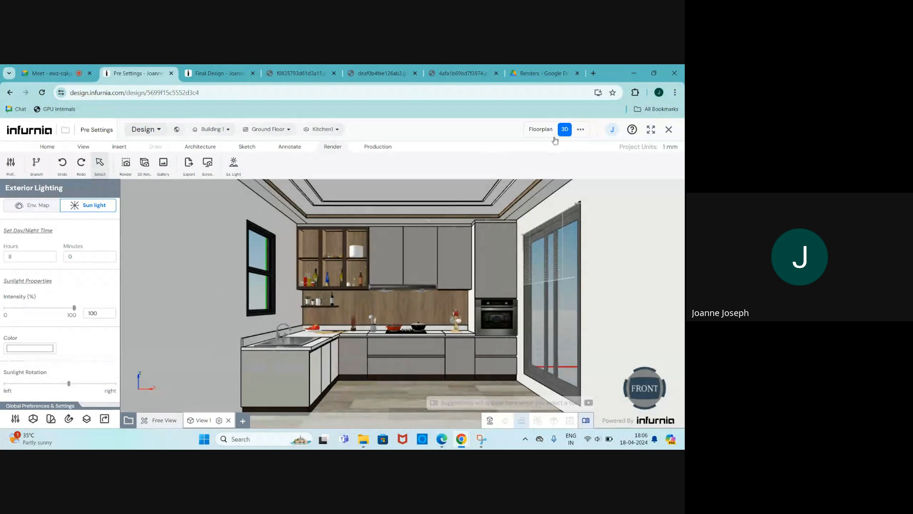
click(537, 131)
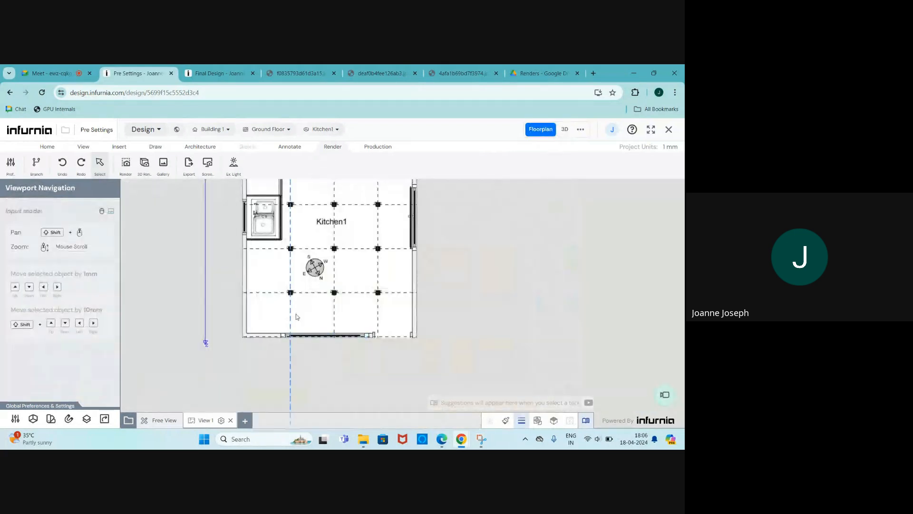
scroll(316, 274, up, 3)
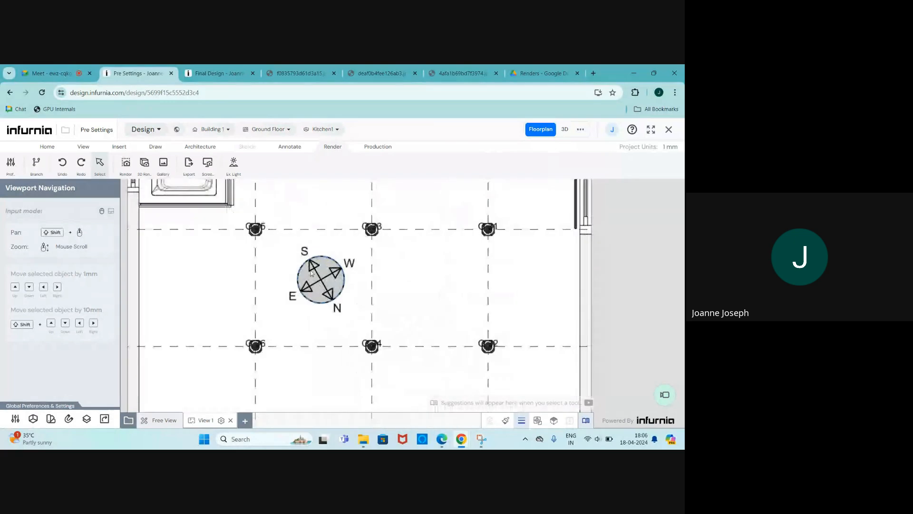
click(312, 272)
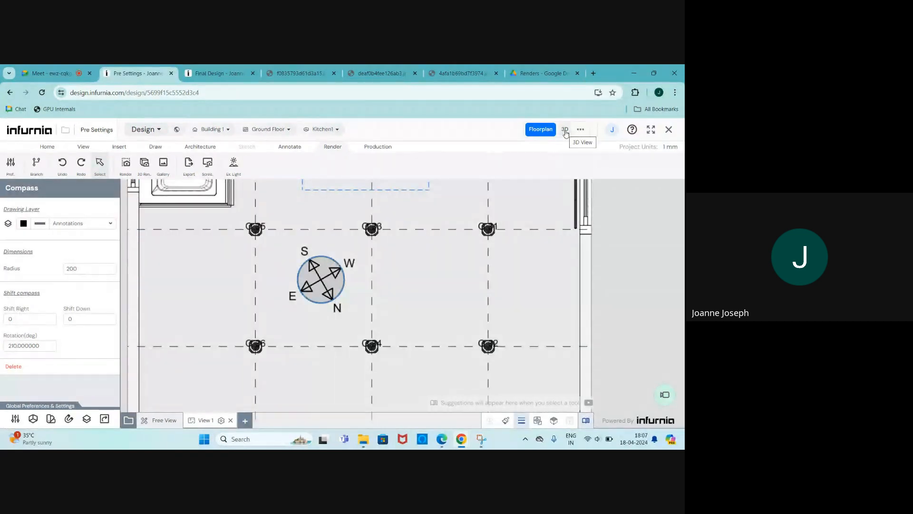
click(565, 130)
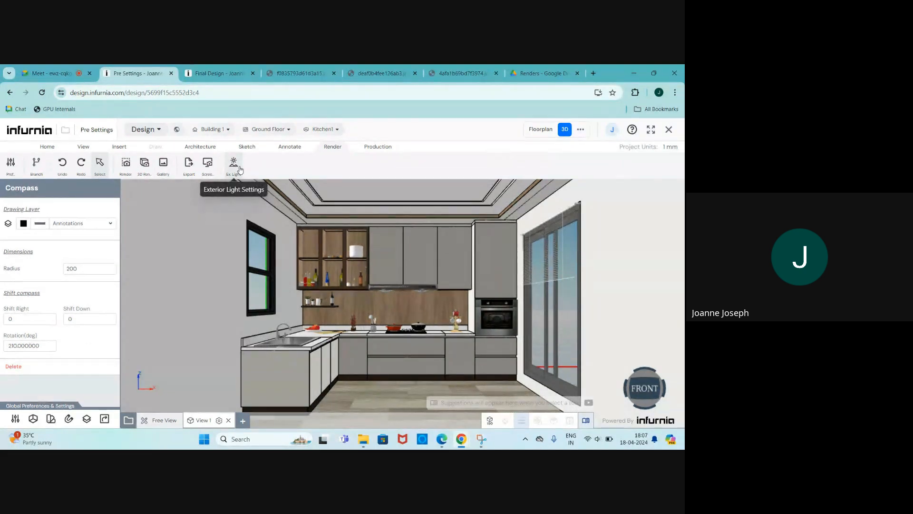
click(536, 133)
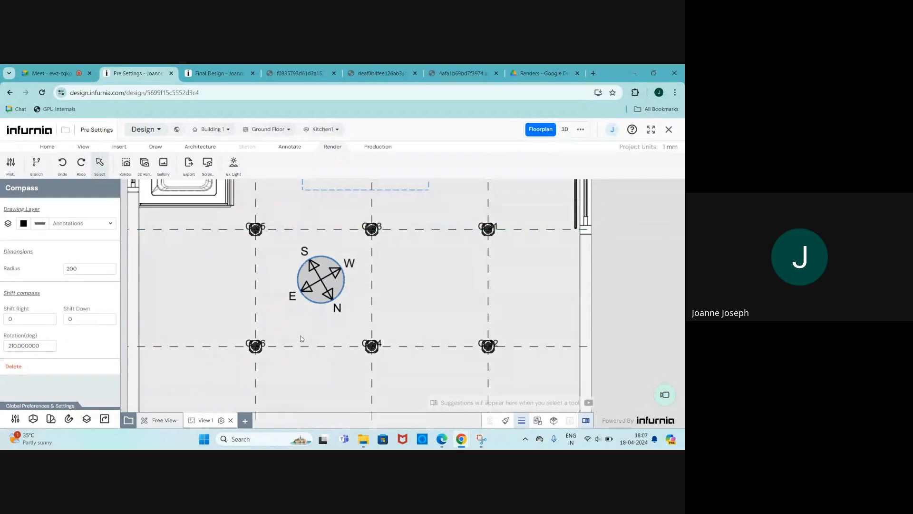
scroll(300, 362, down, 2)
scroll(300, 361, down, 2)
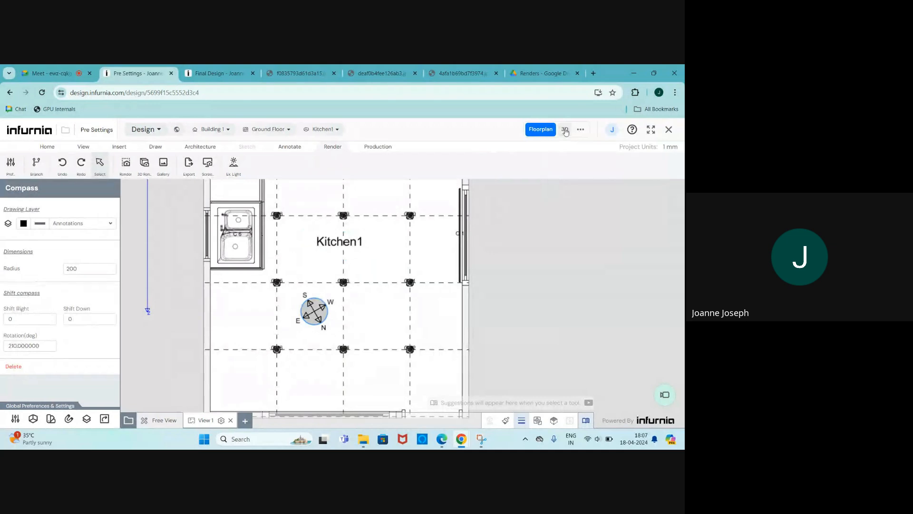
Step: Reopen the exterior light settings from the floorplan and set the sunlight's day/night time to 17 hours
click(233, 164)
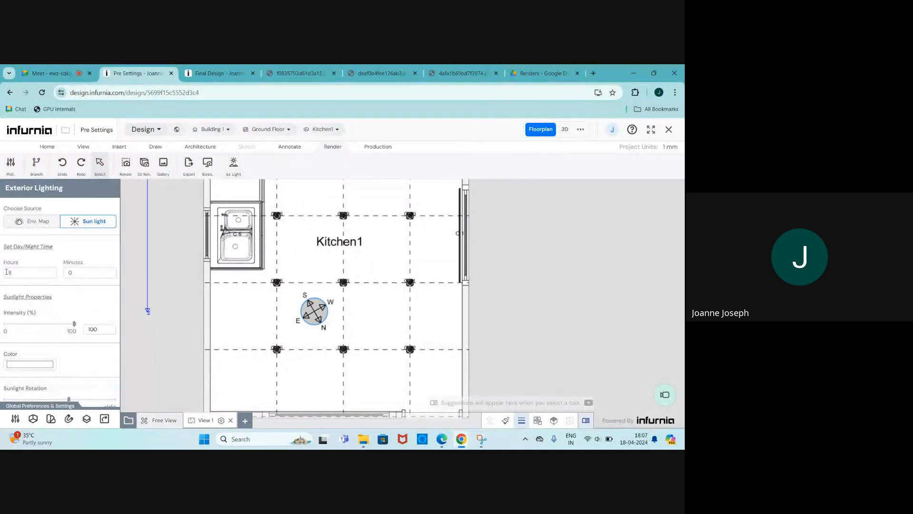
click(10, 272)
drag(10, 272, 5, 273)
text(17)
key(Return)
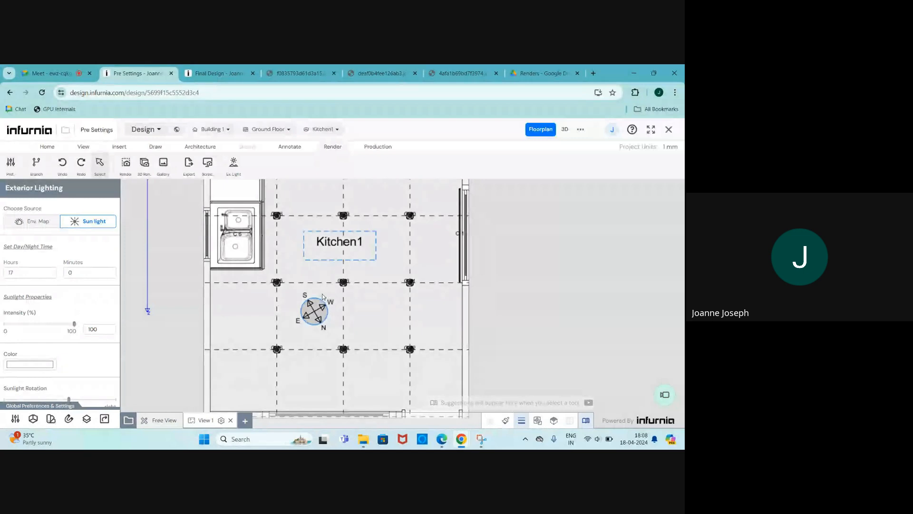
Step: Set the rotation of the Kitchen1 compass to -210 degrees
scroll(318, 344, up, 1)
scroll(244, 275, down, 2)
scroll(296, 359, up, 2)
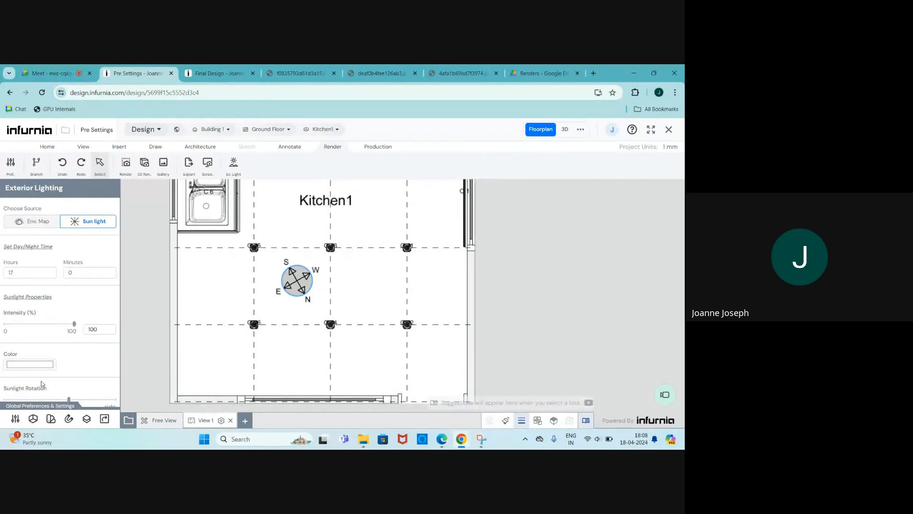
scroll(48, 375, down, 1)
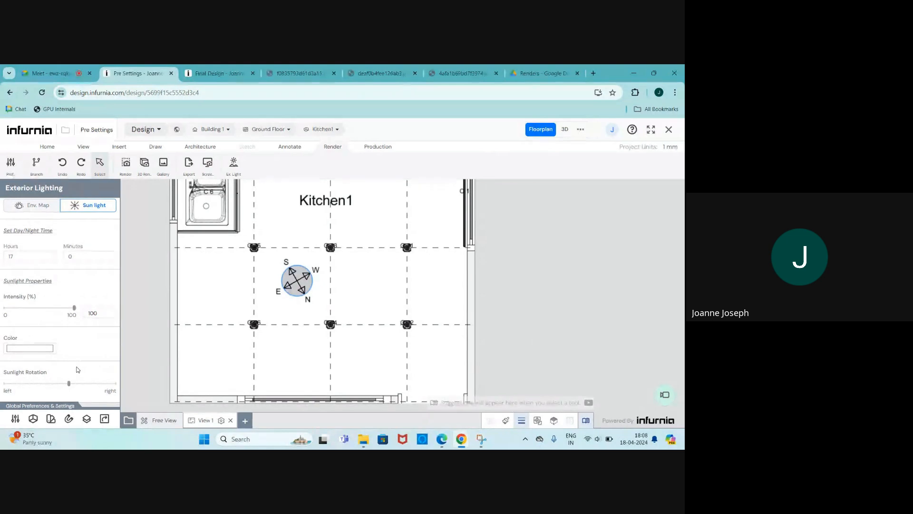
click(298, 281)
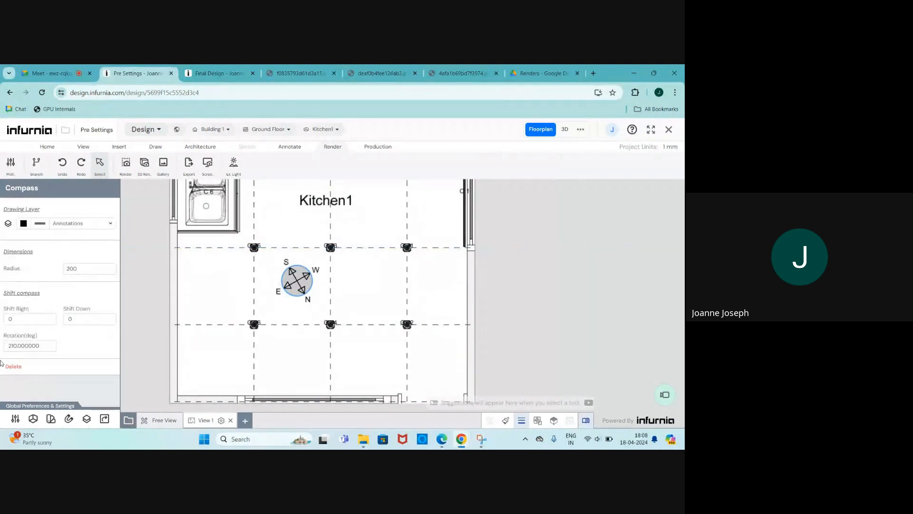
drag(50, 344, 1, 352)
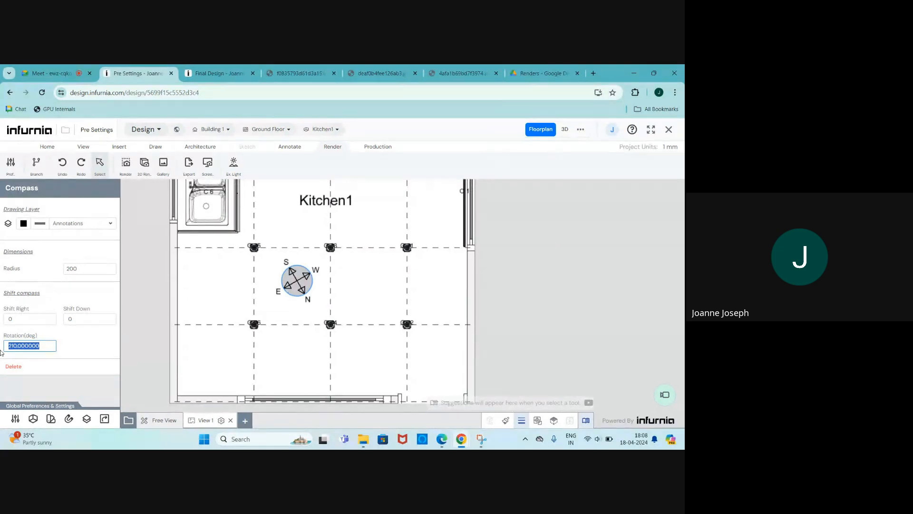
click(9, 345)
text(-)
key(Return)
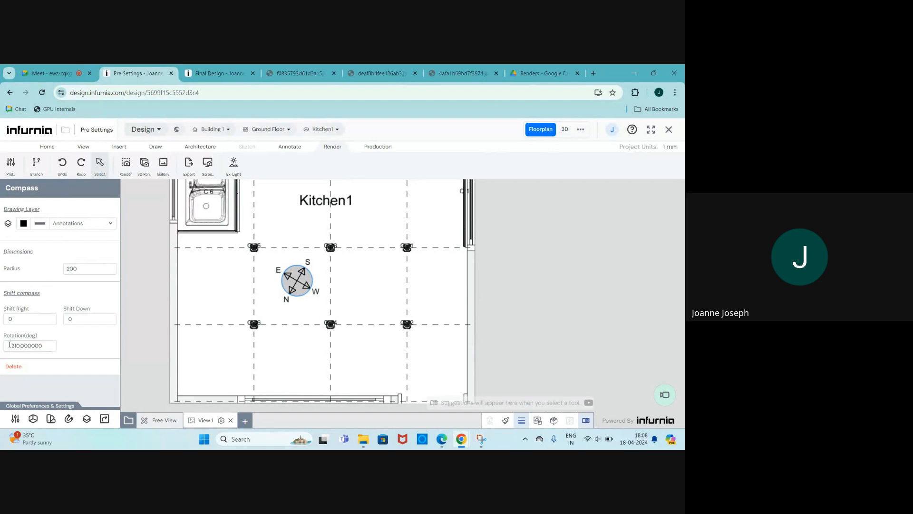
Step: Reset the compass rotation to 0 degrees
drag(10, 344, 1, 356)
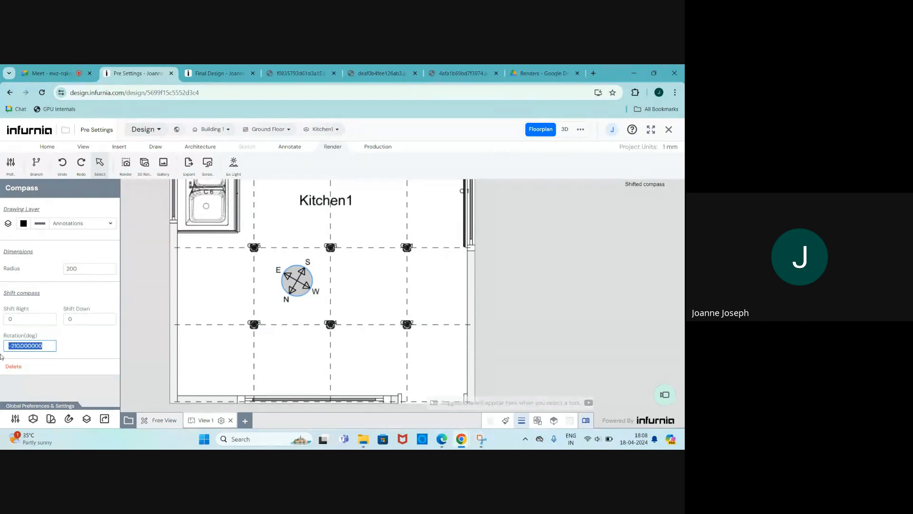
text(0)
key(Return)
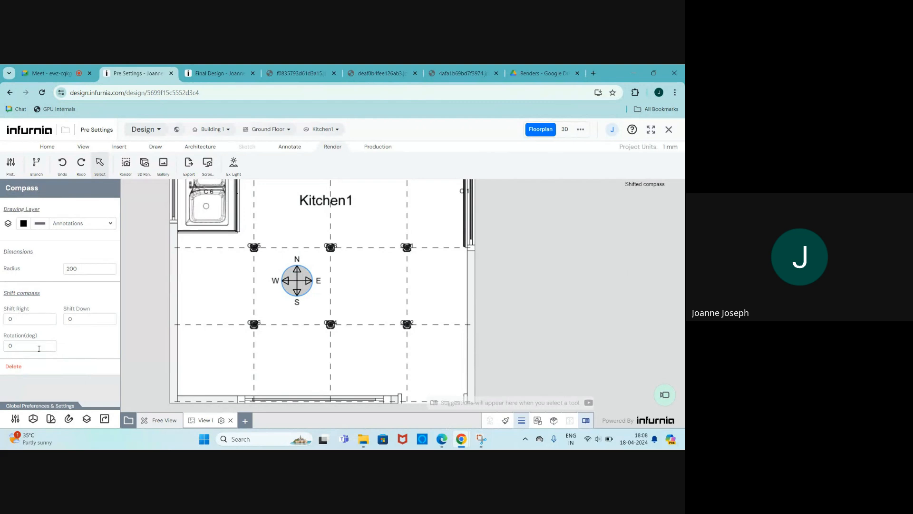
Step: Examine how the compass directions line up with the Kitchen1 walls and windows
click(37, 344)
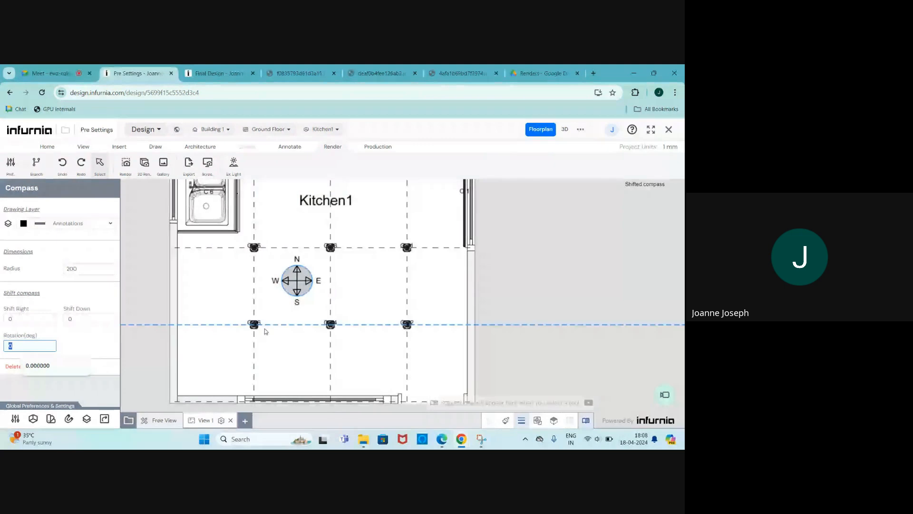
scroll(262, 338, down, 2)
scroll(281, 315, up, 3)
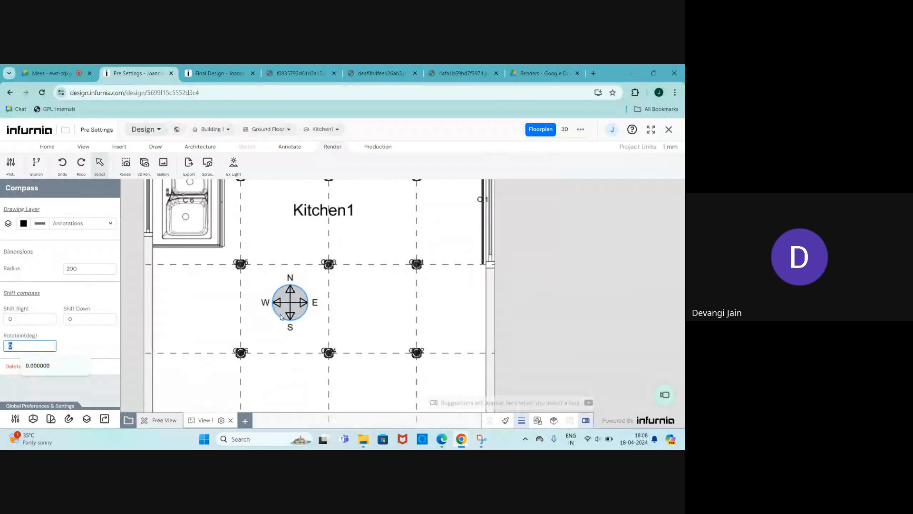
scroll(281, 316, down, 3)
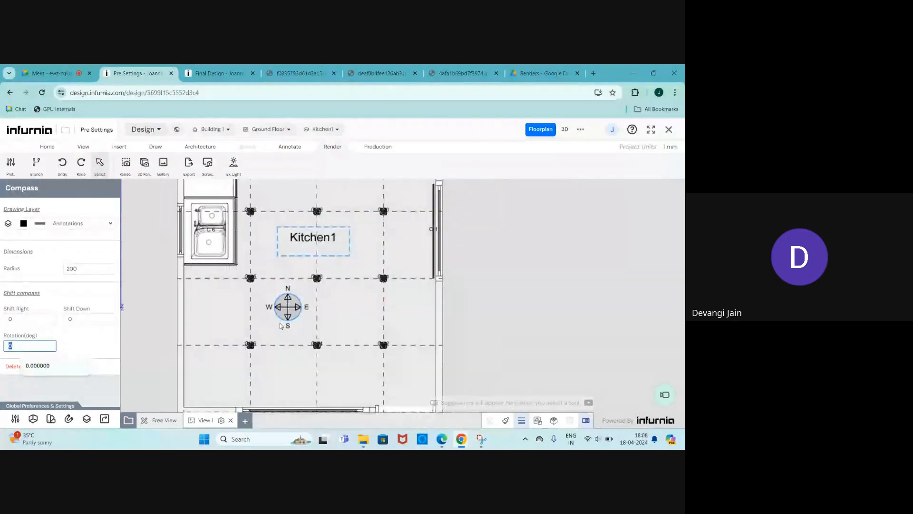
scroll(281, 325, up, 3)
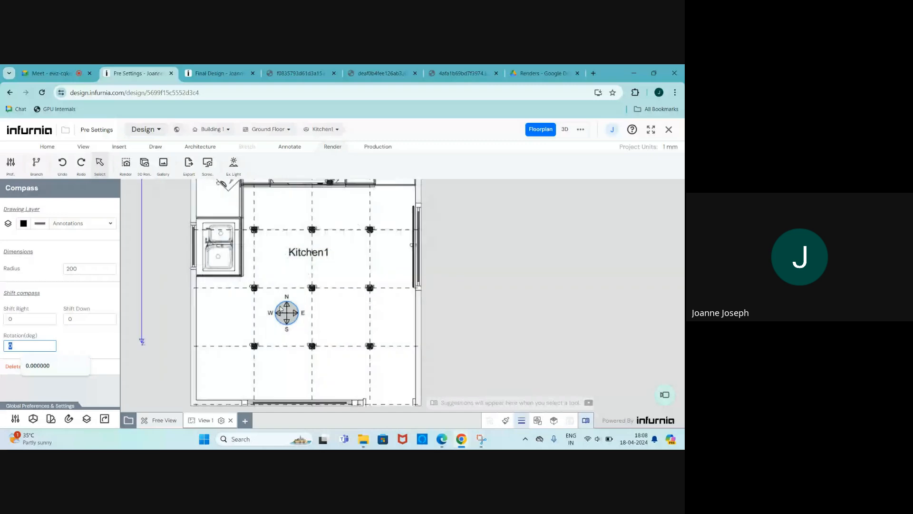
scroll(290, 333, up, 1)
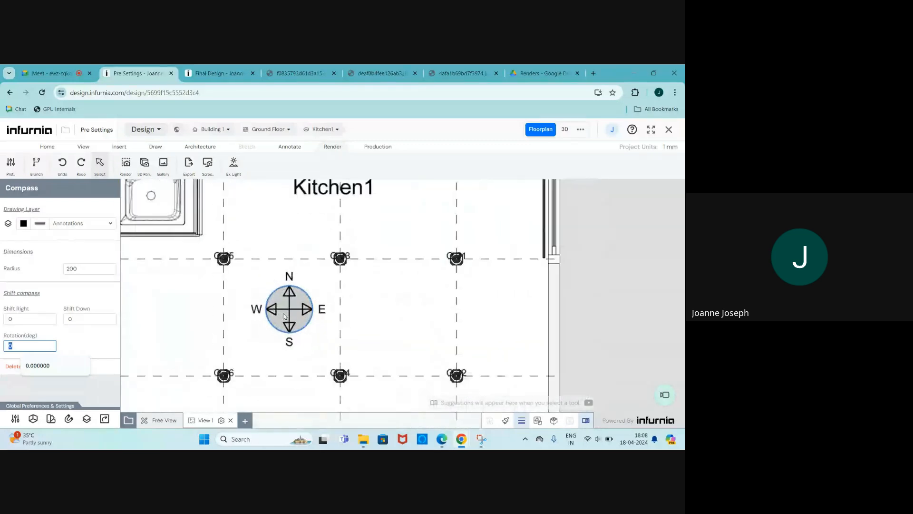
scroll(285, 319, down, 1)
scroll(284, 316, up, 1)
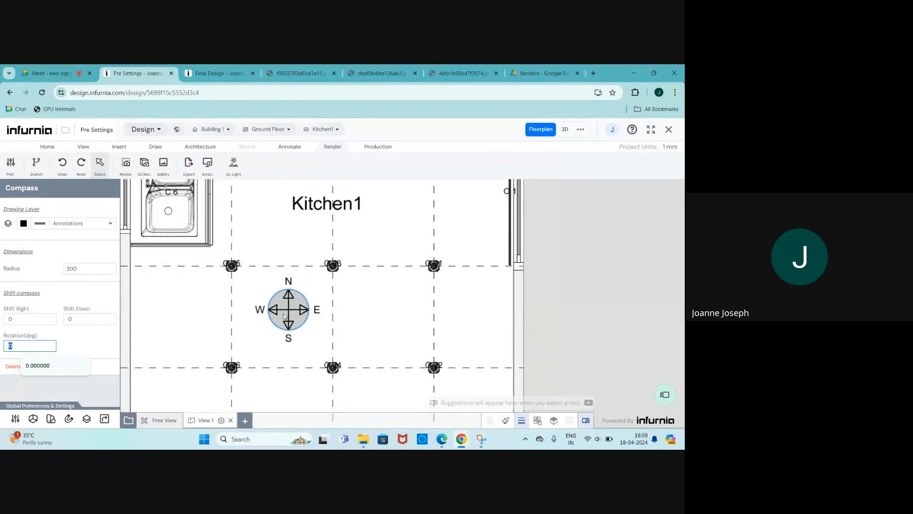
click(284, 316)
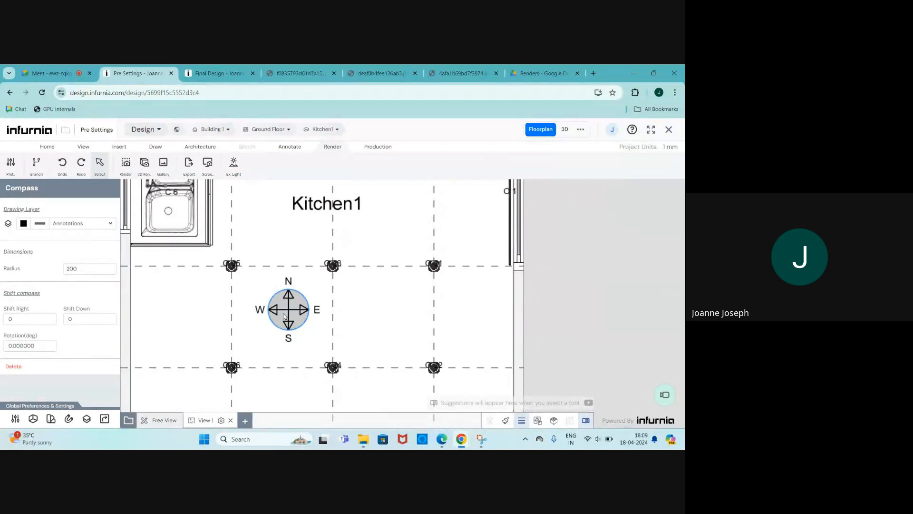
Step: Open the exterior light settings and switch the lighting source from sunlight to the environment map
scroll(284, 315, down, 5)
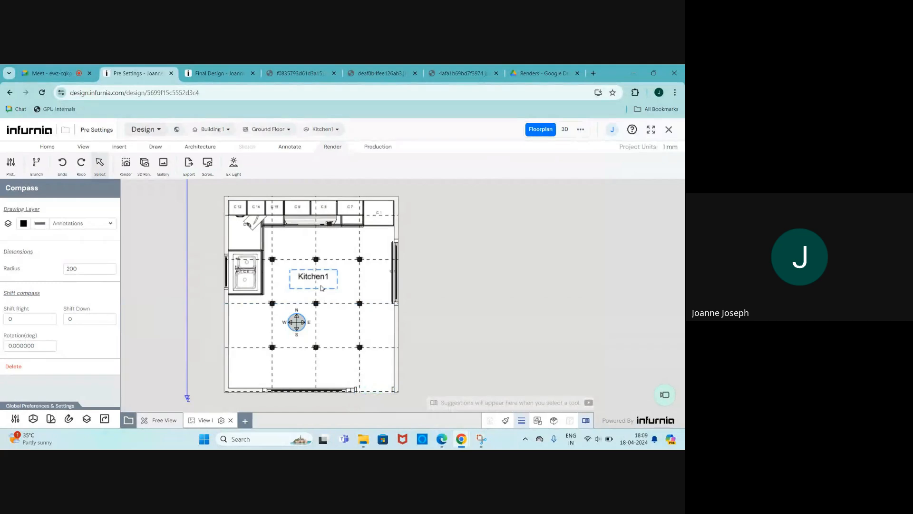
scroll(301, 331, up, 1)
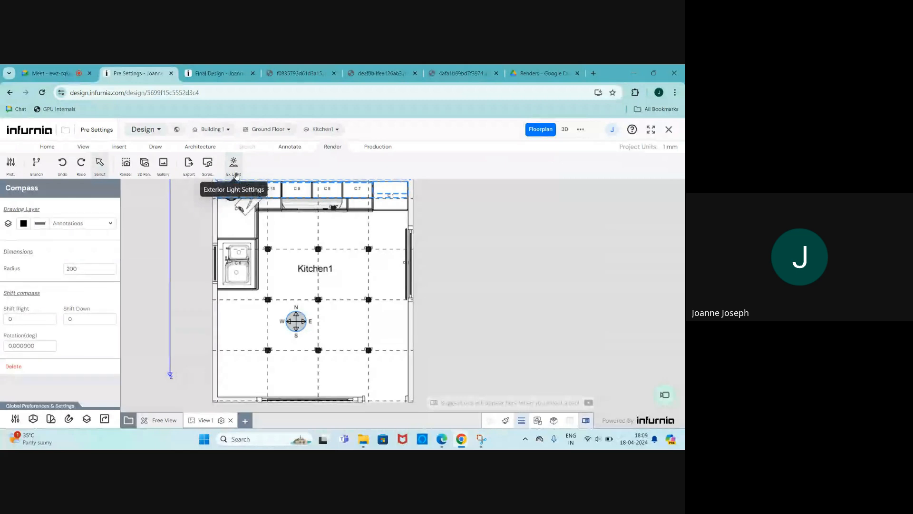
click(235, 172)
click(42, 212)
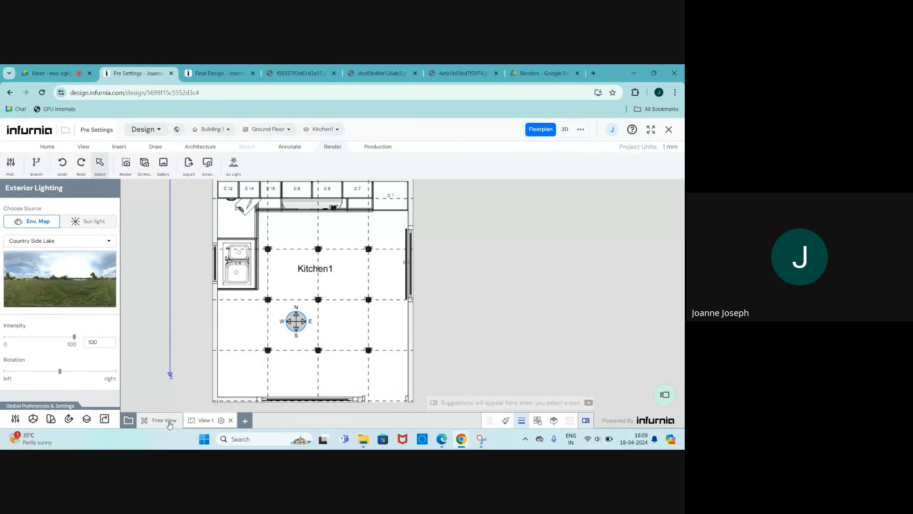
Step: Look at the Final Design floor plan and the finished kitchen render, and return to the Pre Settings design
click(219, 73)
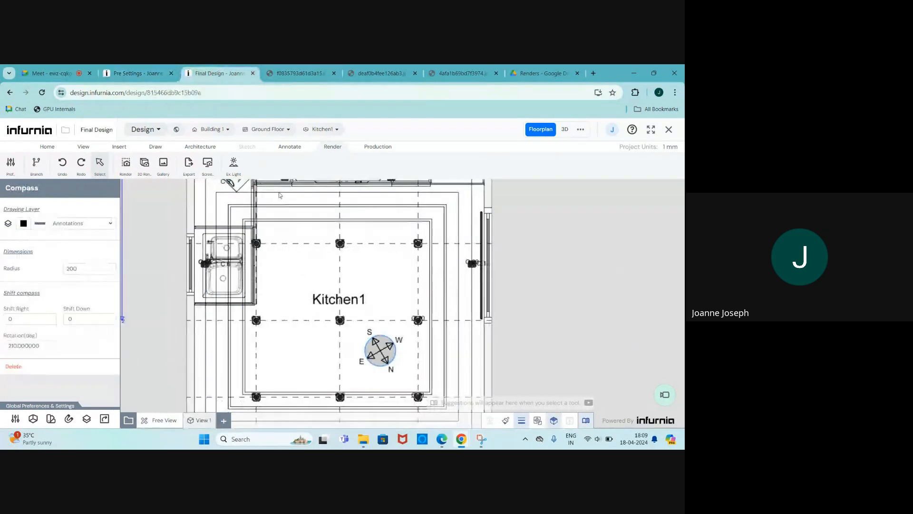
click(300, 73)
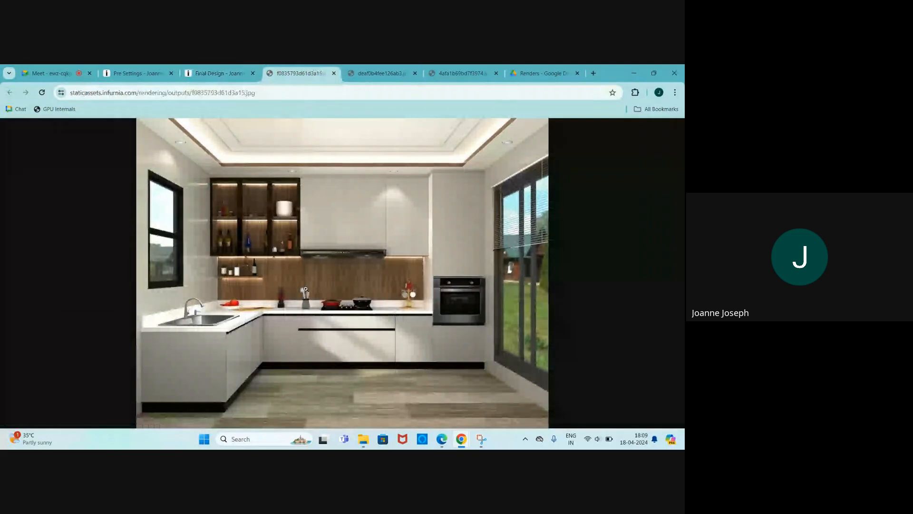
click(135, 73)
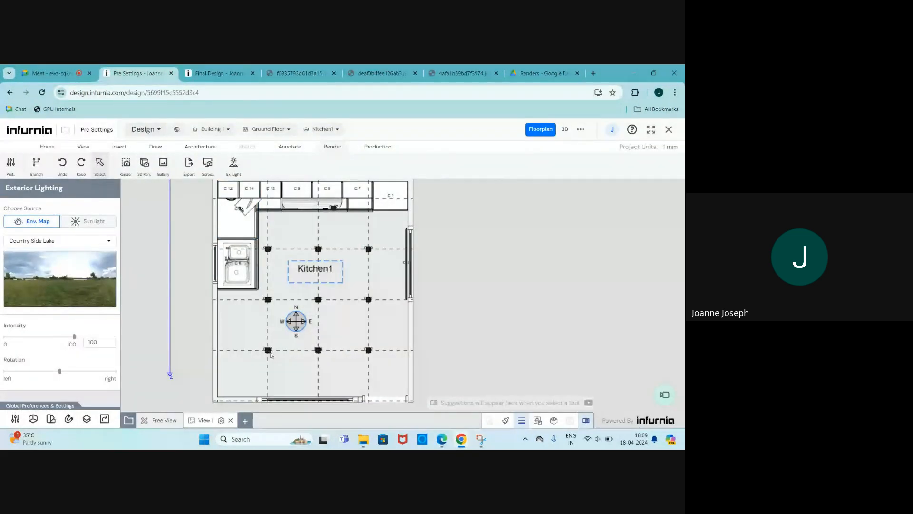
Step: Show the View 1 camera on the floor plan and move it north to the kitchen's south wall
scroll(284, 324, down, 2)
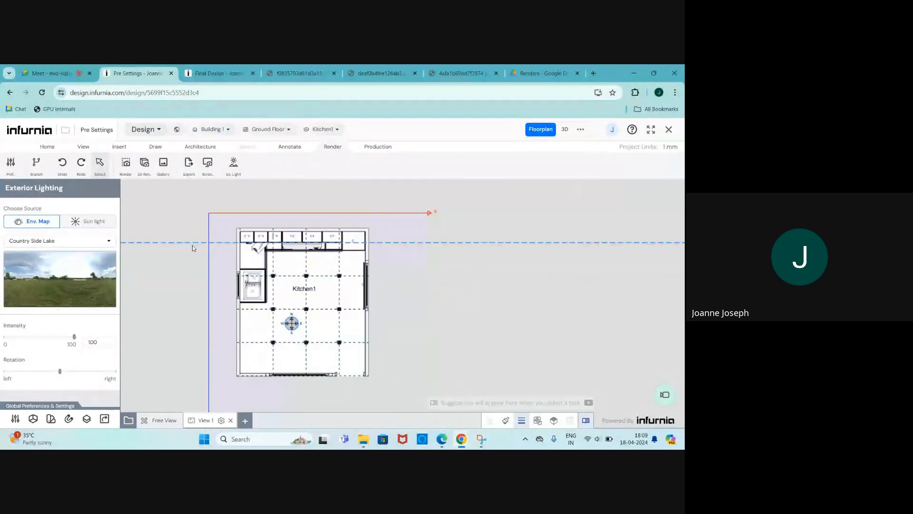
click(212, 266)
scroll(434, 256, down, 1)
scroll(337, 350, up, 1)
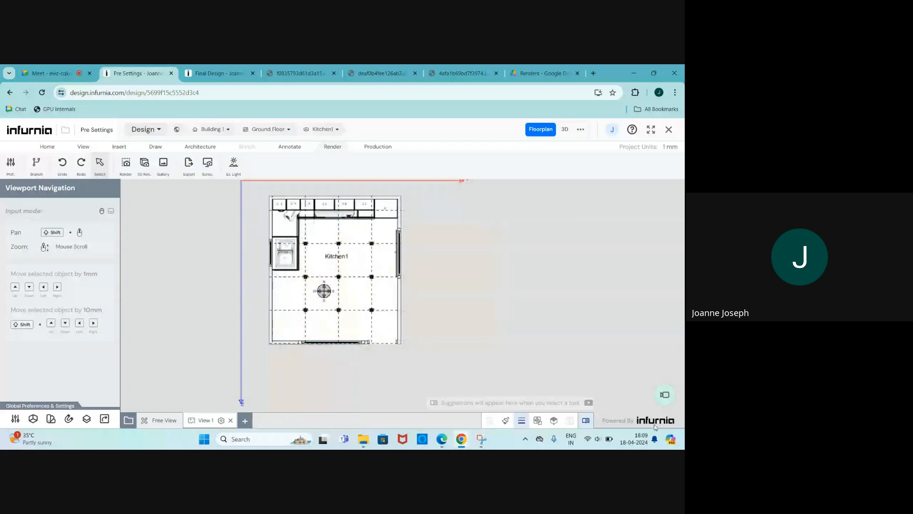
click(664, 395)
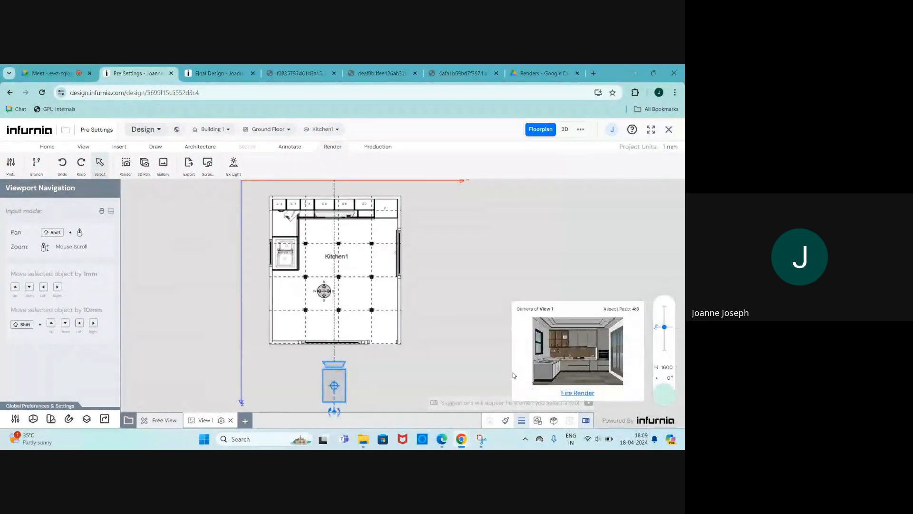
scroll(403, 330, down, 3)
scroll(394, 350, up, 2)
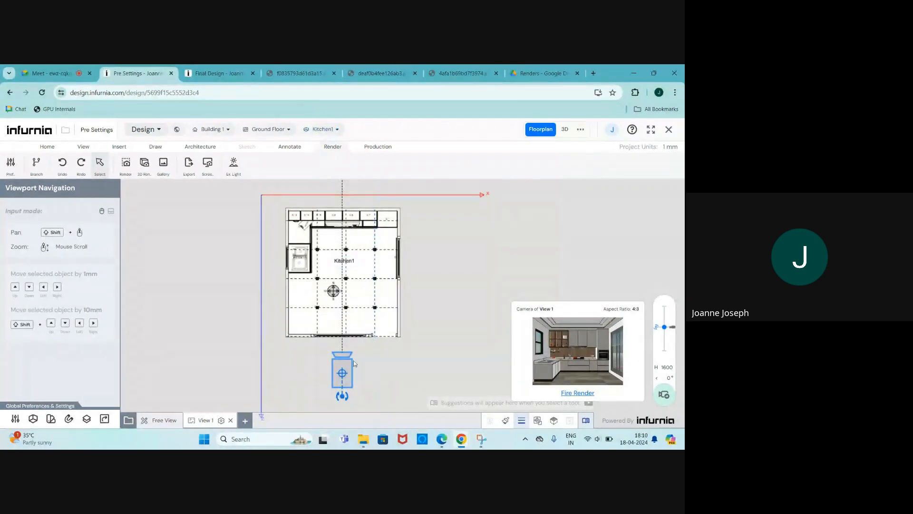
scroll(354, 363, up, 1)
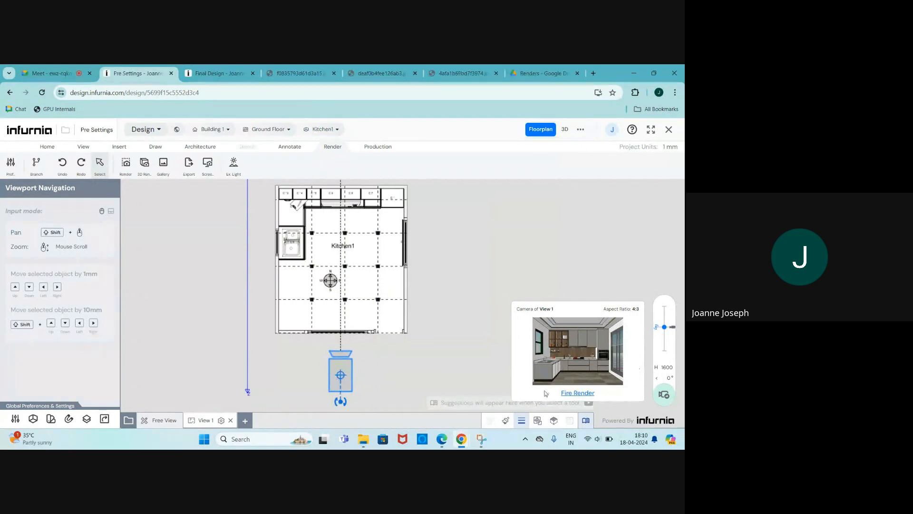
drag(342, 391, 340, 348)
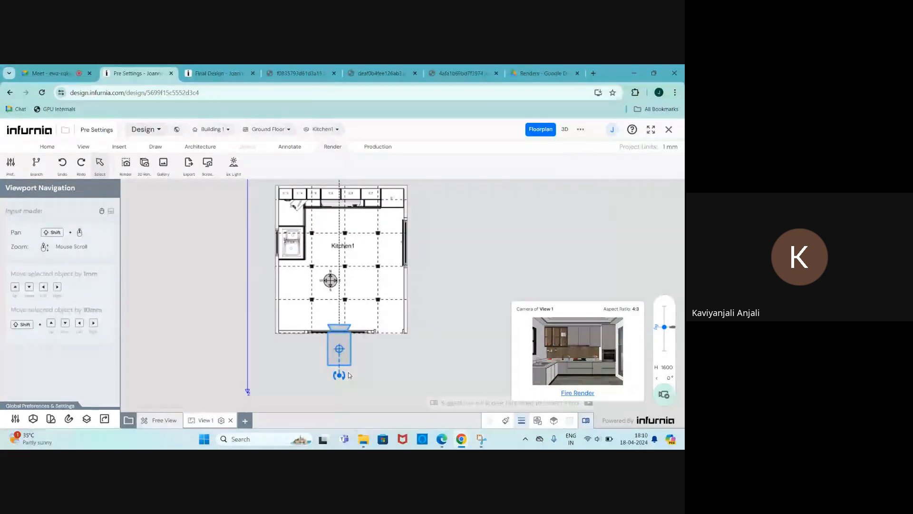
Step: Move the View 1 camera to the kitchen's southwest corner and rotate it to face northeast
click(664, 394)
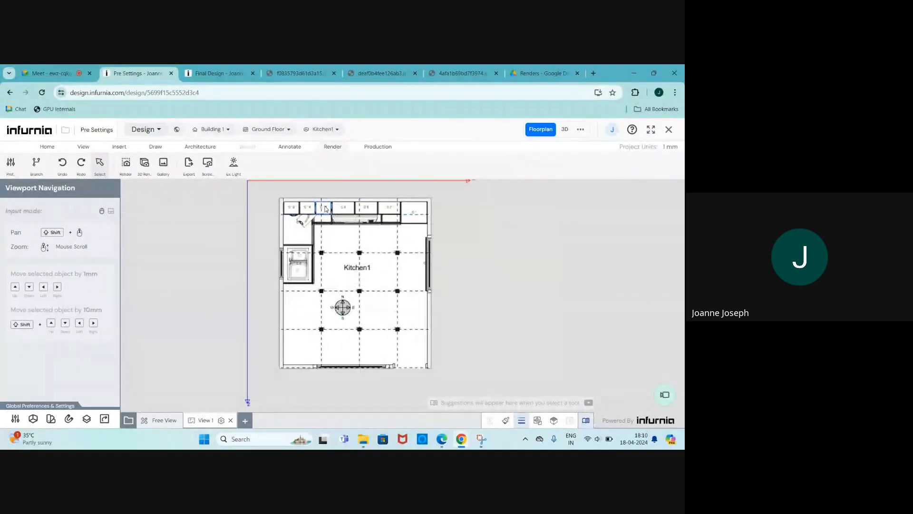
click(670, 396)
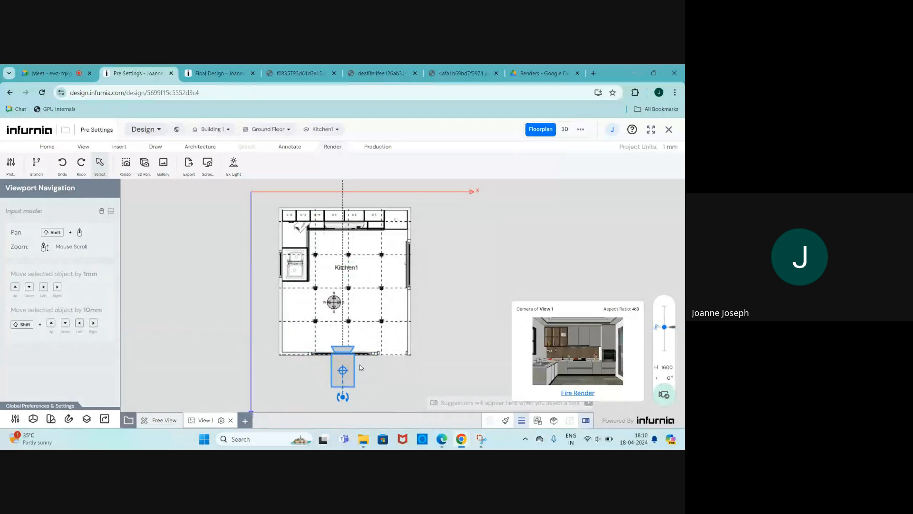
scroll(353, 368, up, 1)
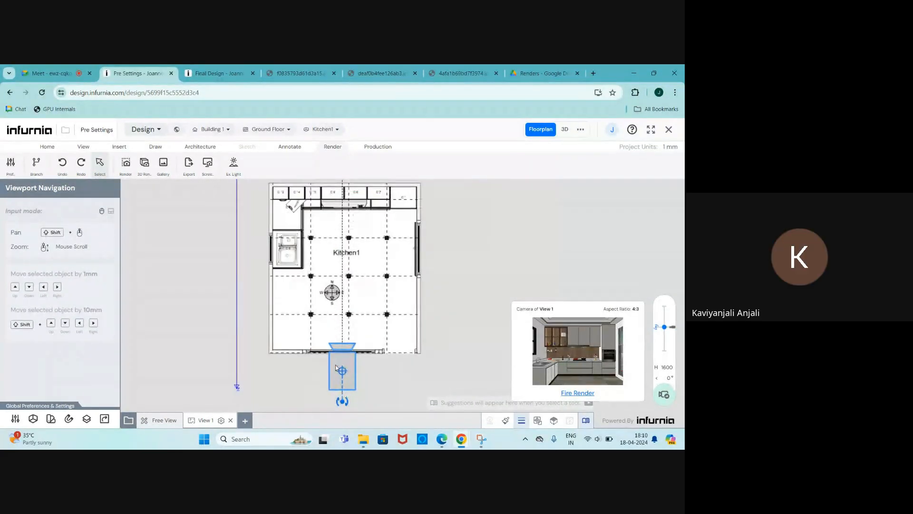
scroll(336, 367, down, 1)
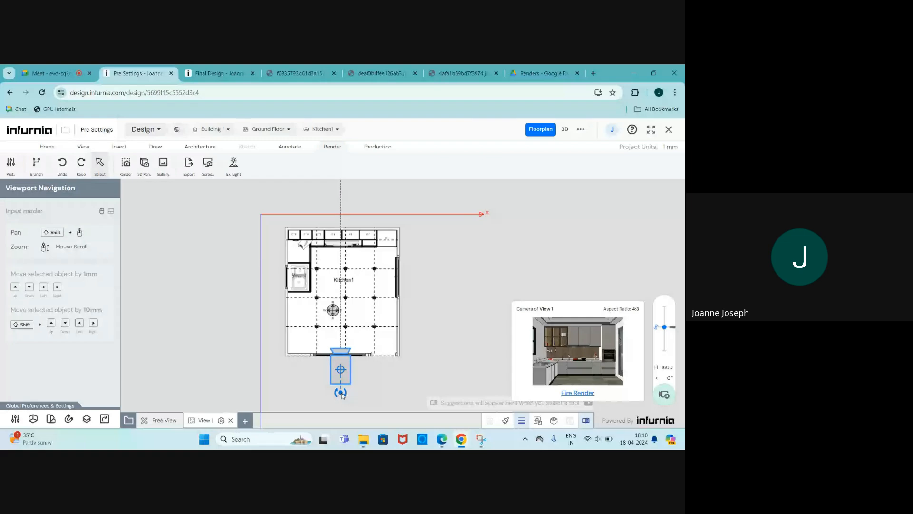
drag(342, 395, 304, 385)
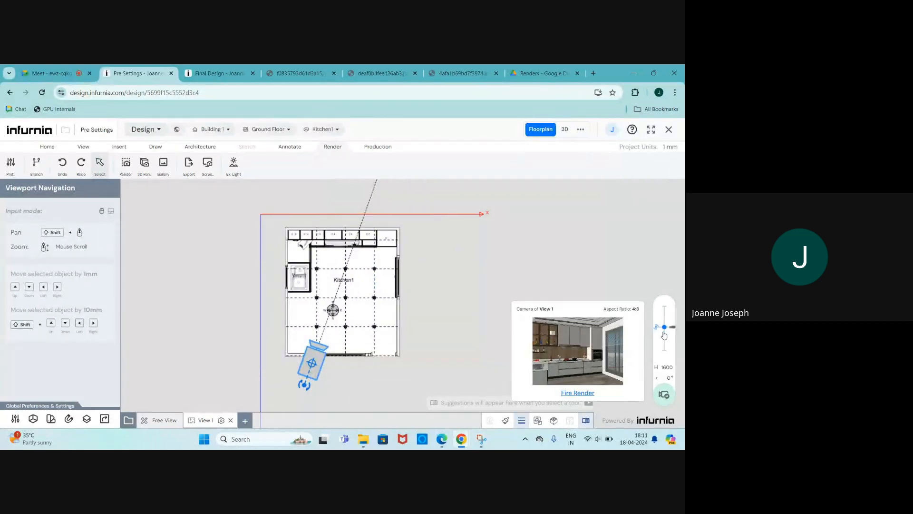
Step: Set the tilt angle of the View 1 camera to 24 degrees
click(672, 365)
click(662, 377)
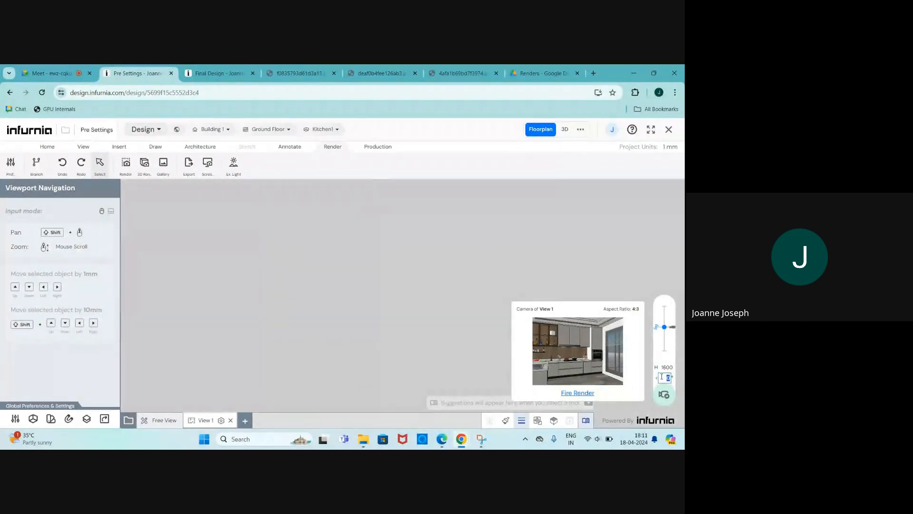
scroll(382, 323, down, 2)
scroll(377, 336, up, 3)
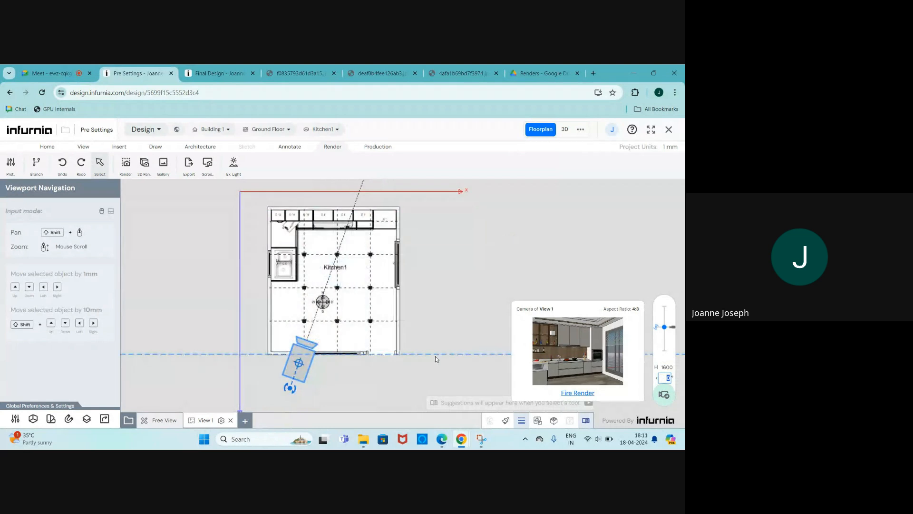
text(24)
key(Return)
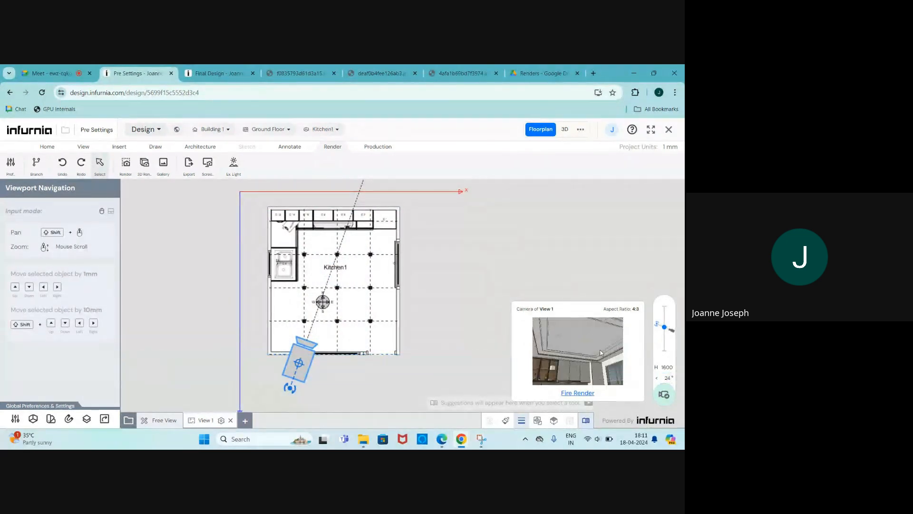
Step: Reset the View 1 camera's tilt angle to 0 degrees
click(662, 377)
text(0)
key(Return)
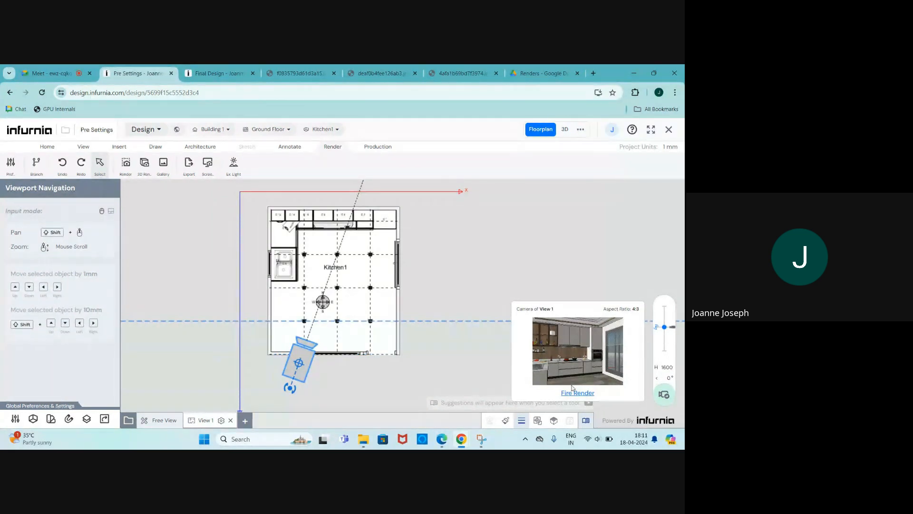
Step: Switch to Free View and place its camera at the kitchen's southwest corner on the floor plan, facing northeast
click(164, 421)
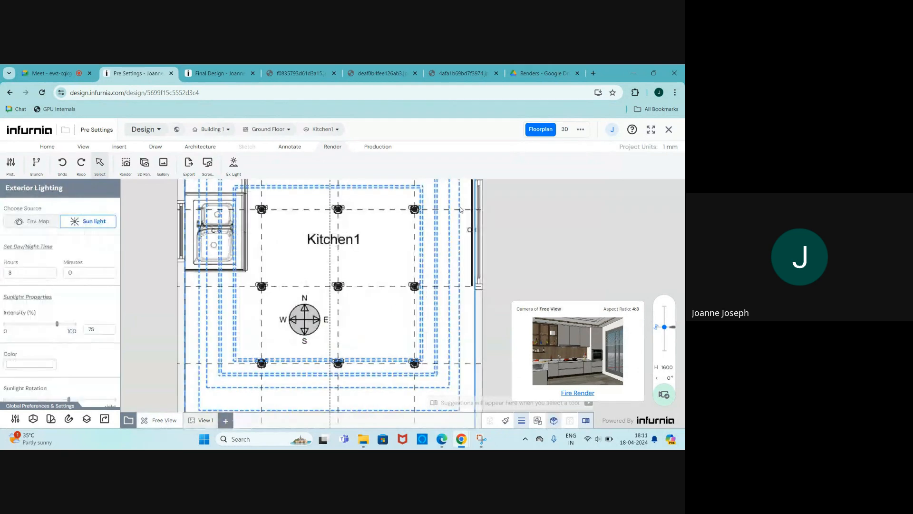
click(566, 130)
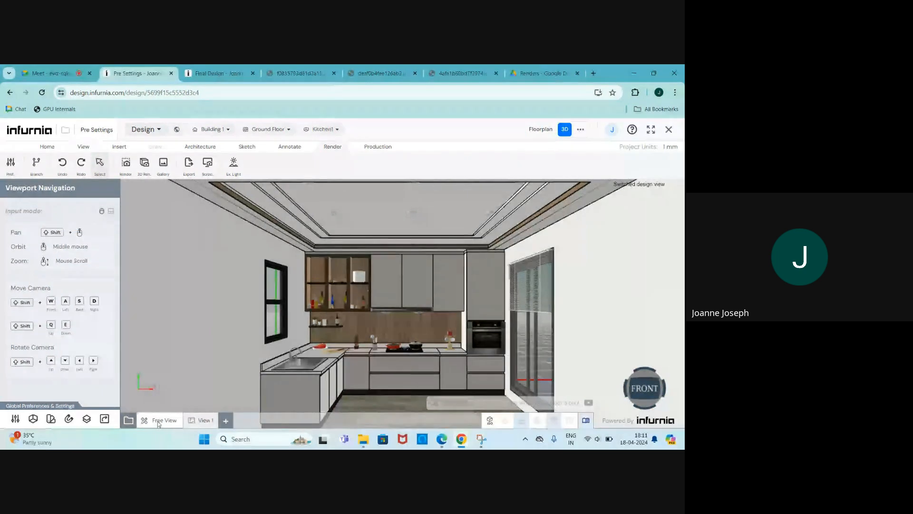
click(540, 129)
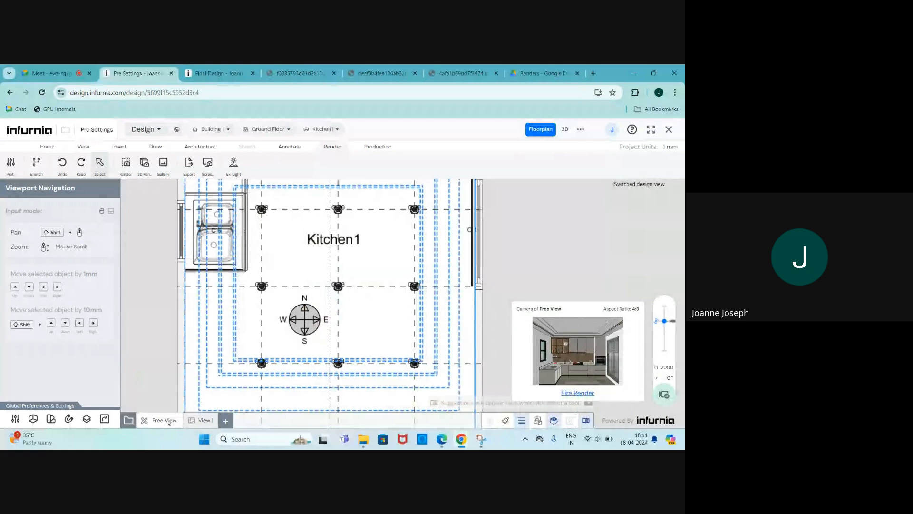
scroll(399, 261, down, 10)
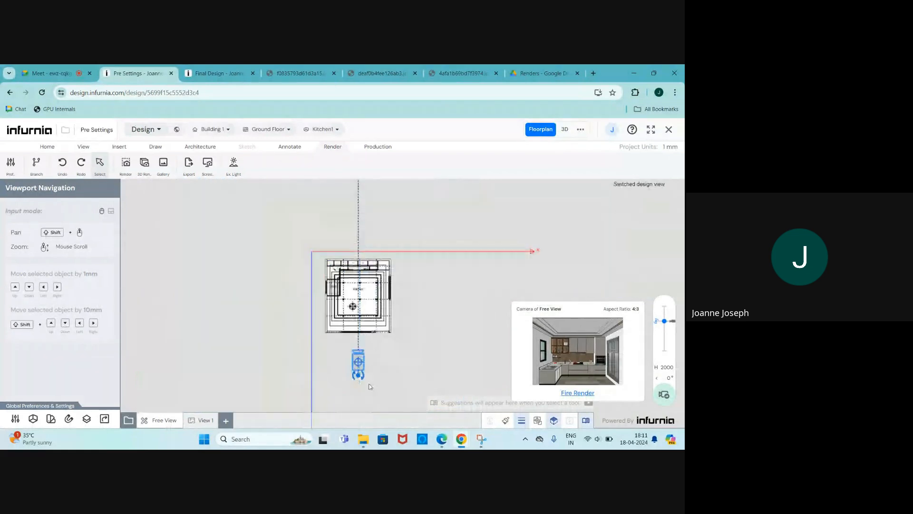
scroll(354, 352, up, 2)
drag(354, 353, 315, 333)
scroll(343, 263, up, 2)
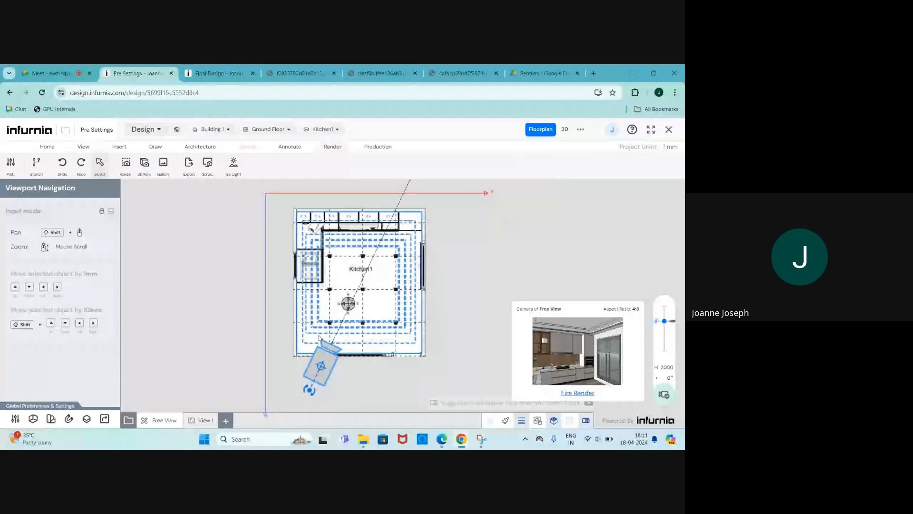
drag(321, 365, 316, 364)
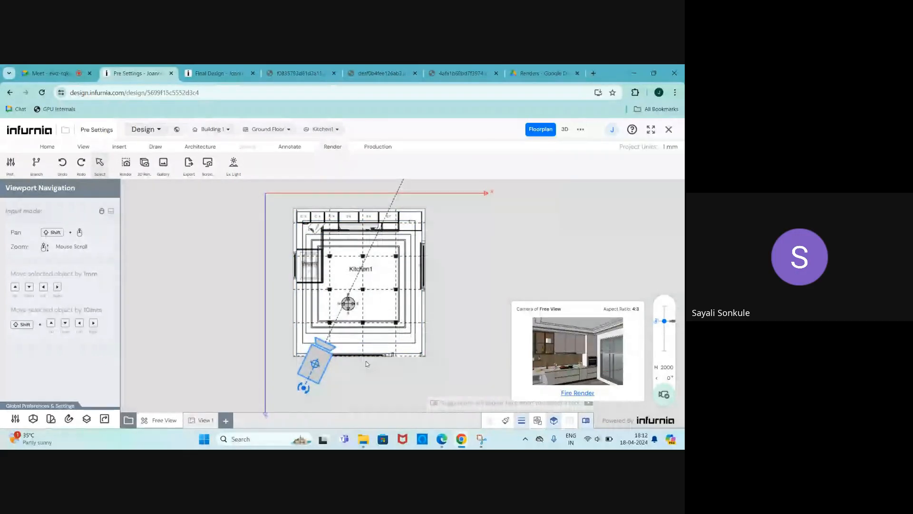
Step: Set the Free View camera height to 1600 mm
click(664, 366)
text(16)
key(Return)
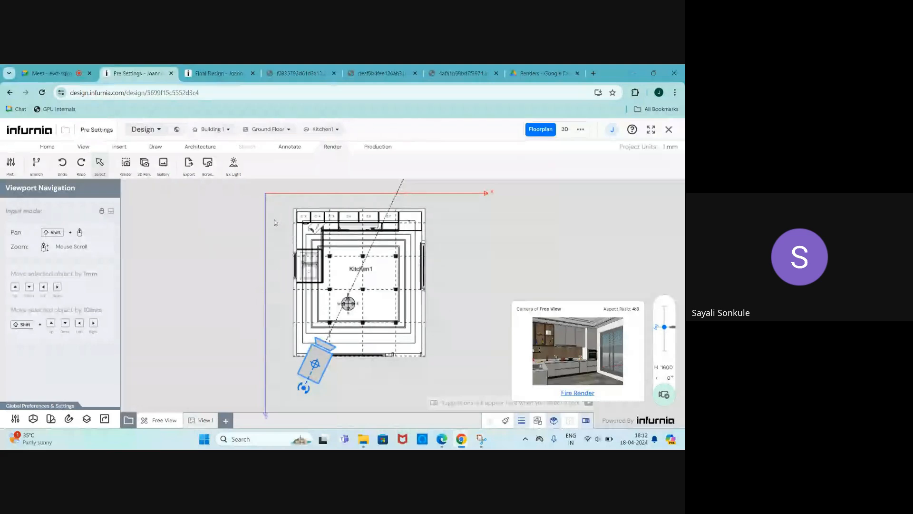
scroll(274, 223, up, 1)
scroll(283, 237, down, 1)
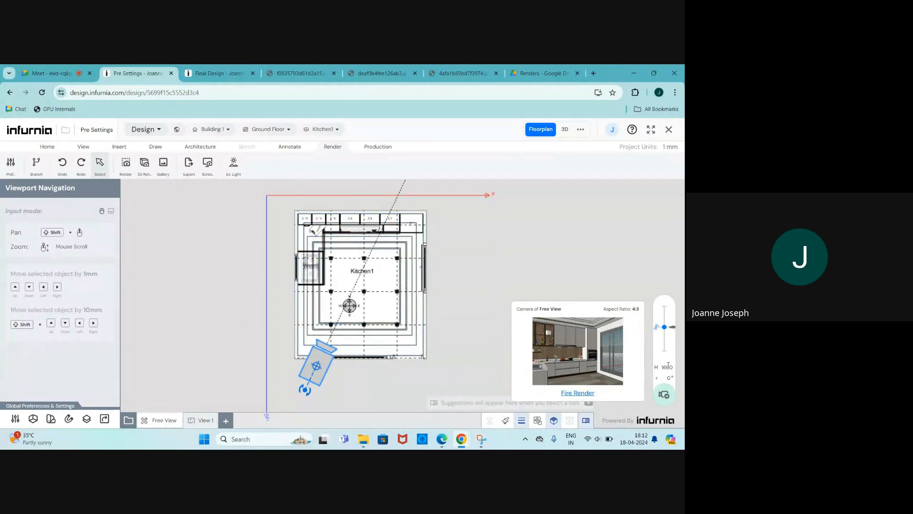
Step: Set the Free View camera height to 1500 mm
drag(670, 366, 663, 365)
text(50)
key(Return)
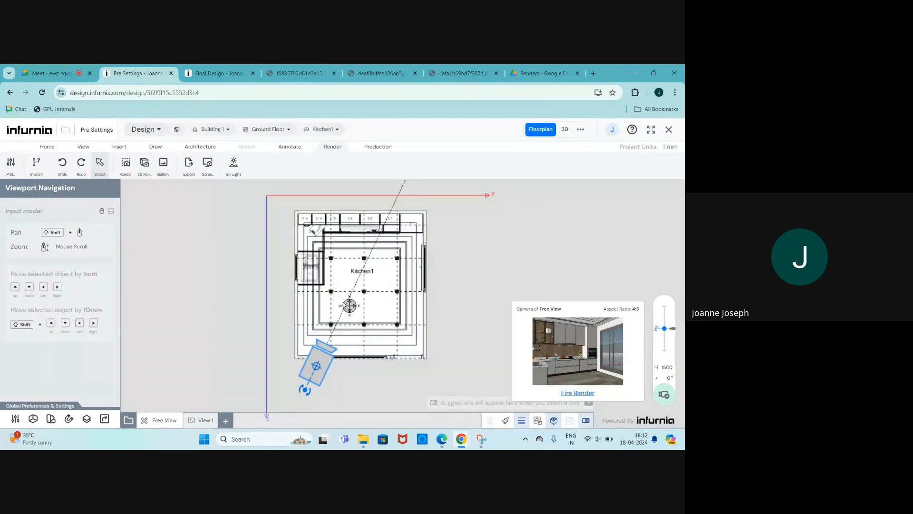
Step: Reframe the kitchen in 3D to include the window beside the sink, and check the camera position on the floor plan
click(565, 130)
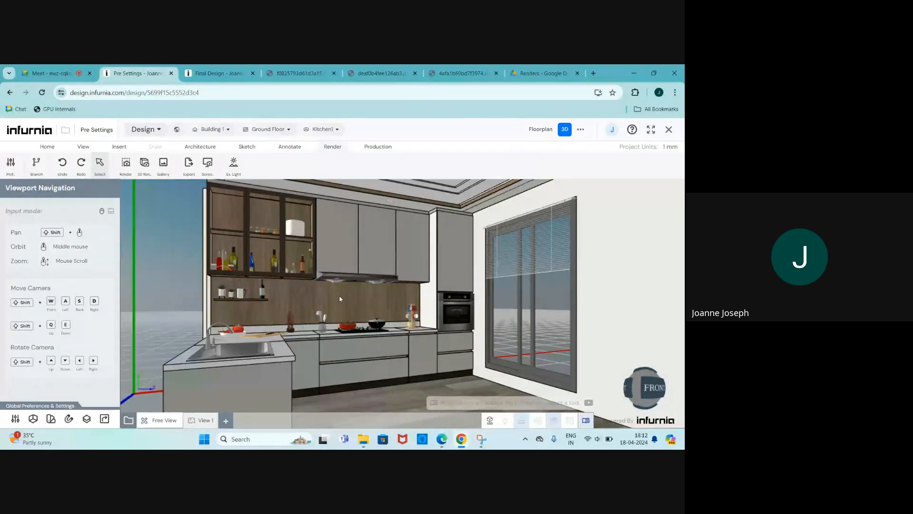
middle_drag(339, 296, 319, 297)
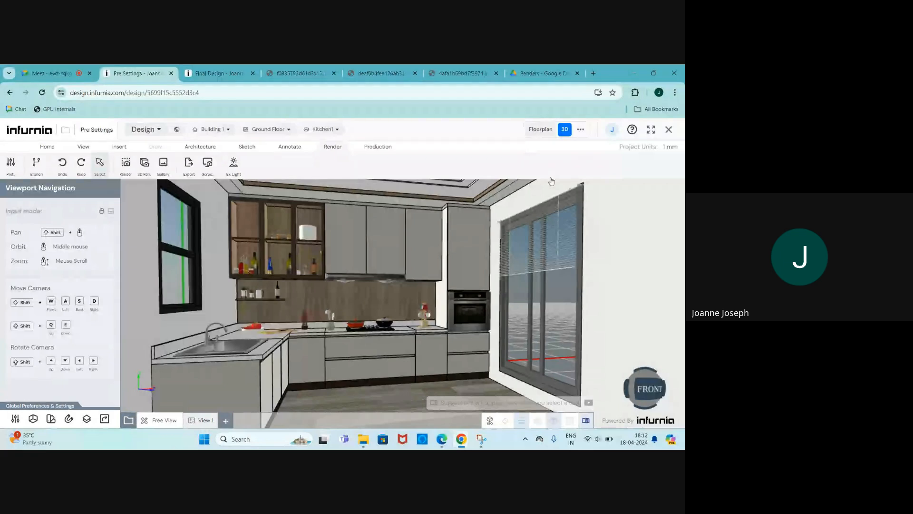
click(541, 129)
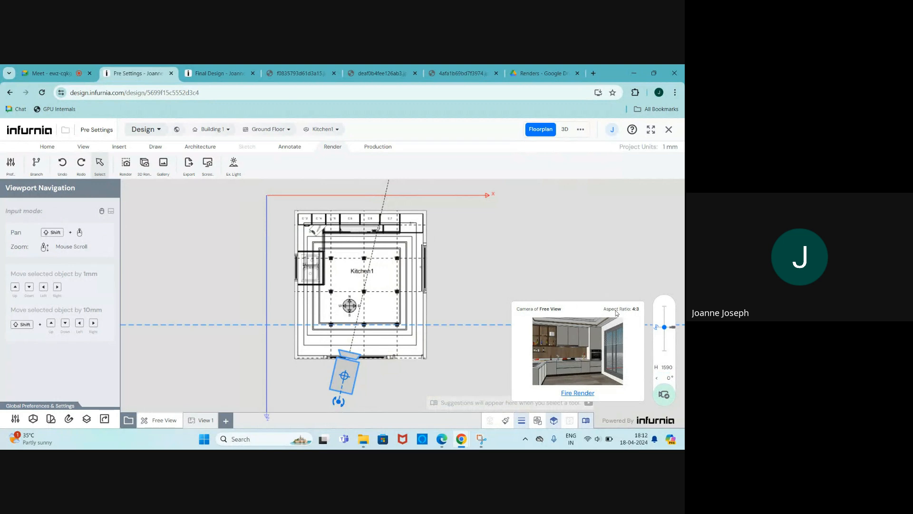
click(564, 129)
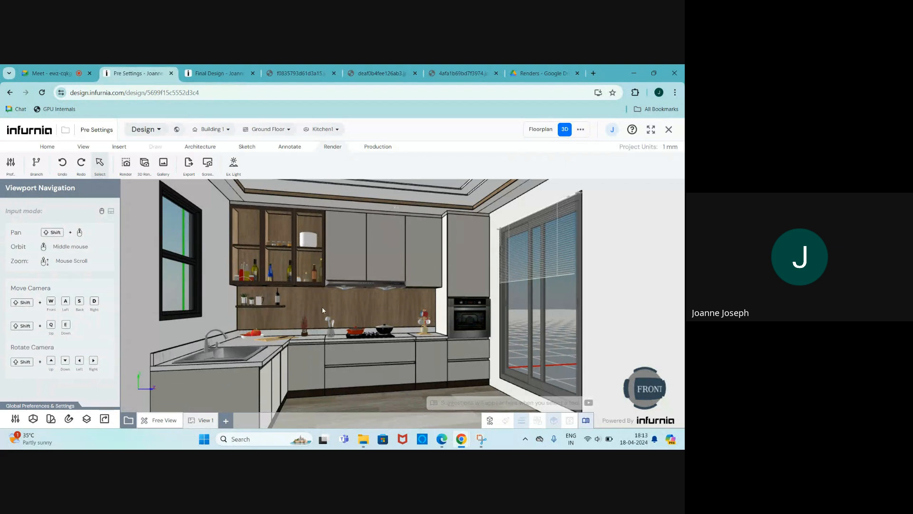
Step: Save the current 3D kitchen framing as a new locked view and return to Free View
click(224, 421)
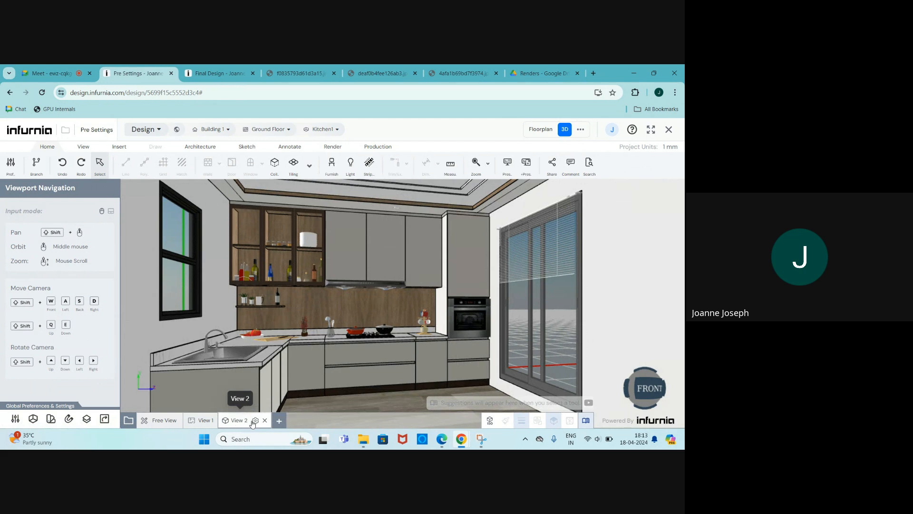
click(255, 420)
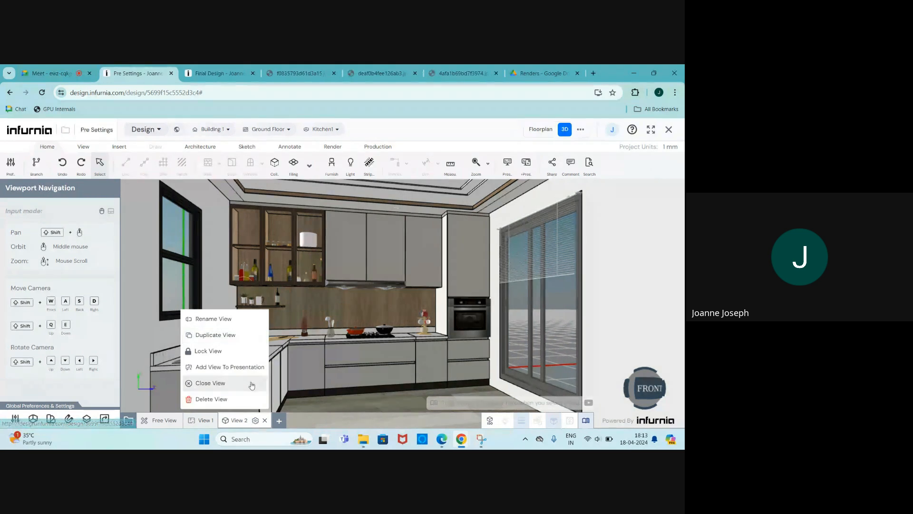
click(221, 351)
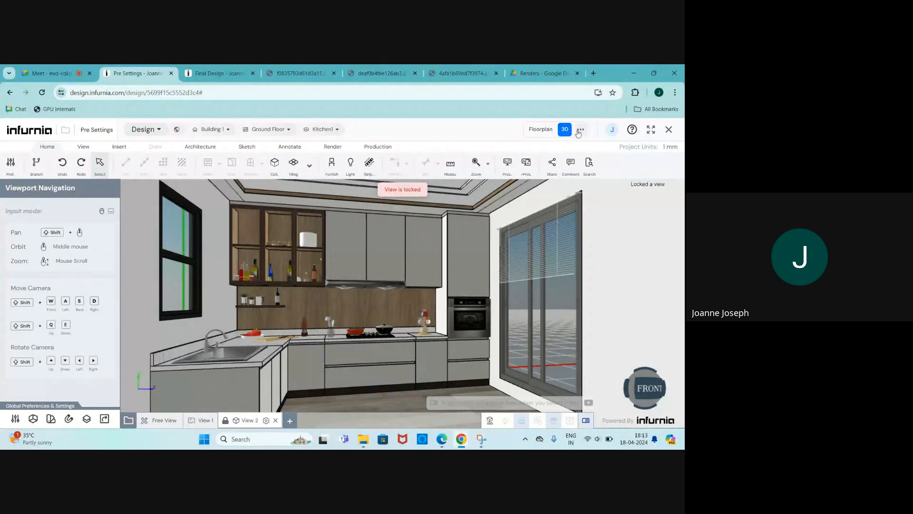
click(545, 135)
click(161, 422)
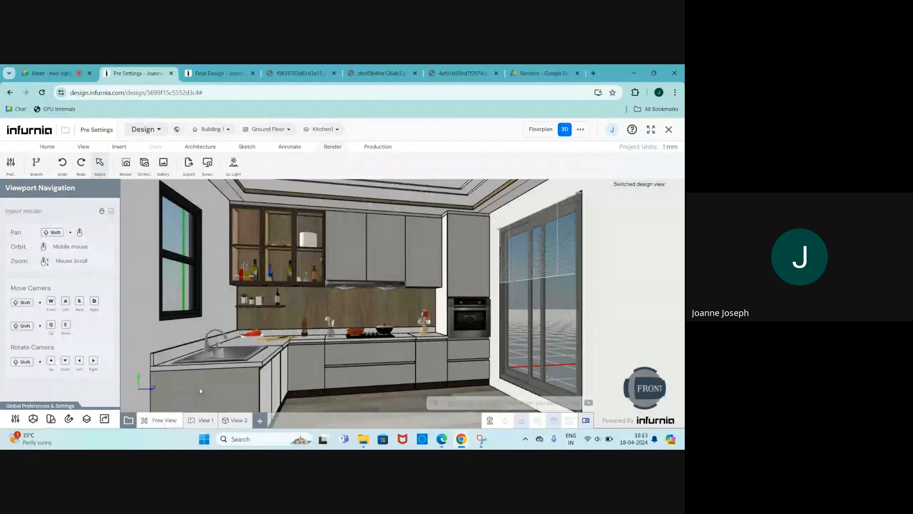
Step: Orbit the kitchen in Free View to see the room from other angles, and return to the locked View 2
middle_drag(252, 340, 320, 321)
scroll(319, 320, down, 4)
scroll(258, 319, up, 5)
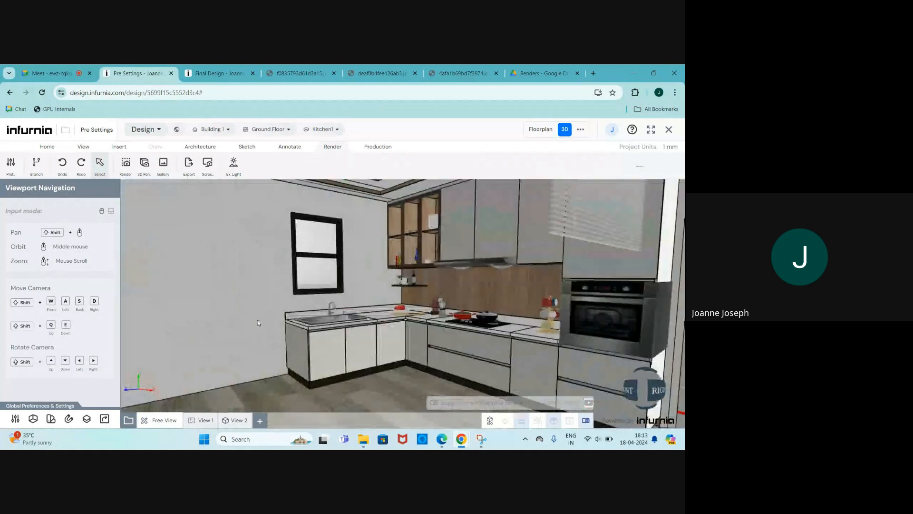
middle_drag(258, 320, 242, 378)
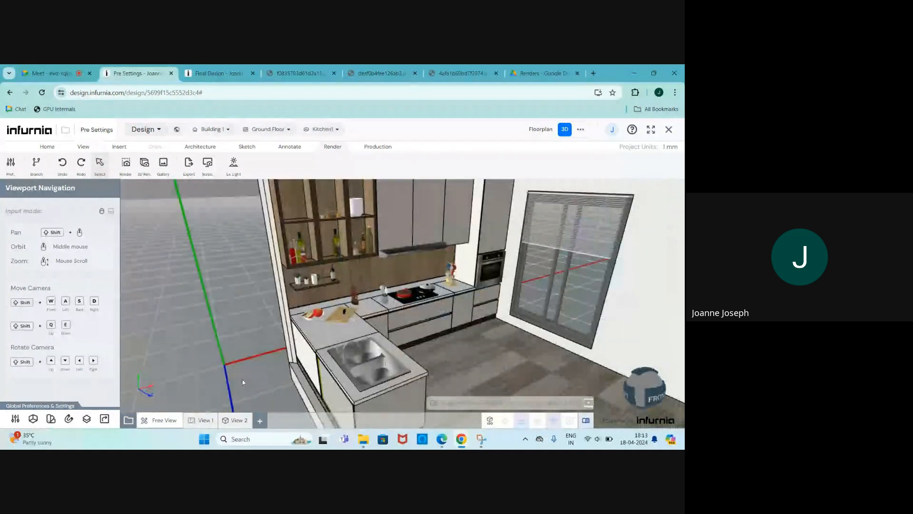
click(232, 420)
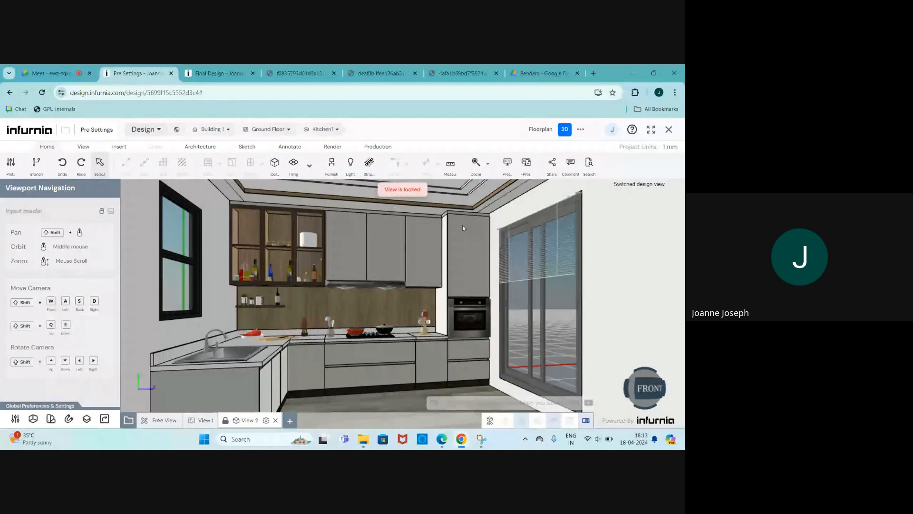
Step: Open the render setup for View 2, try the 1:1 aspect ratio, and set the aspect ratio to 16:9
click(333, 147)
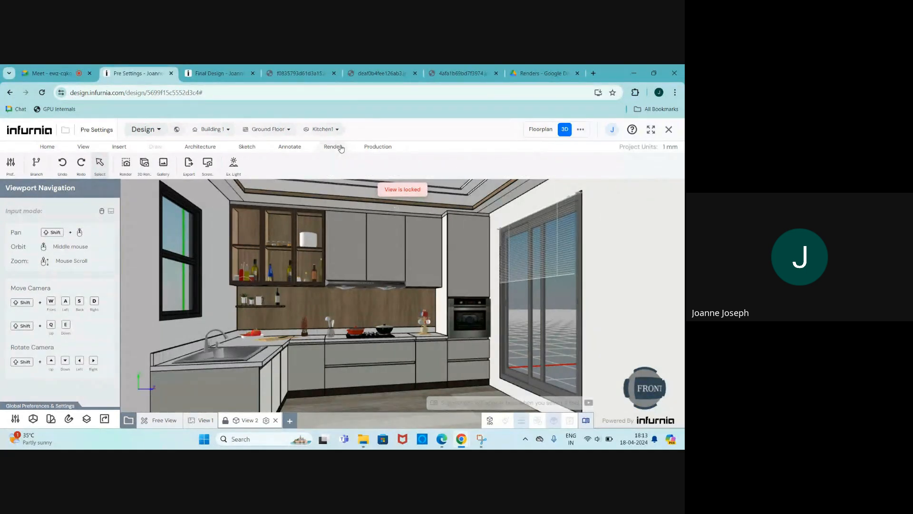
click(126, 163)
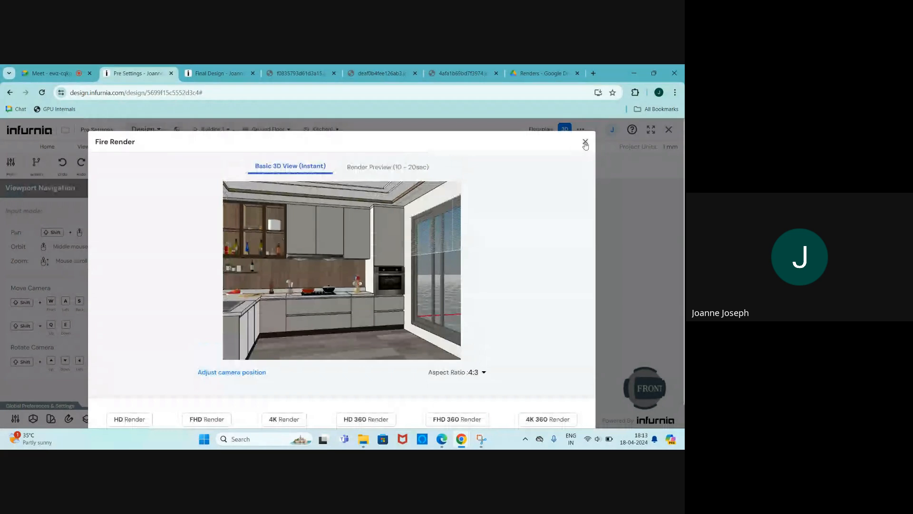
click(585, 140)
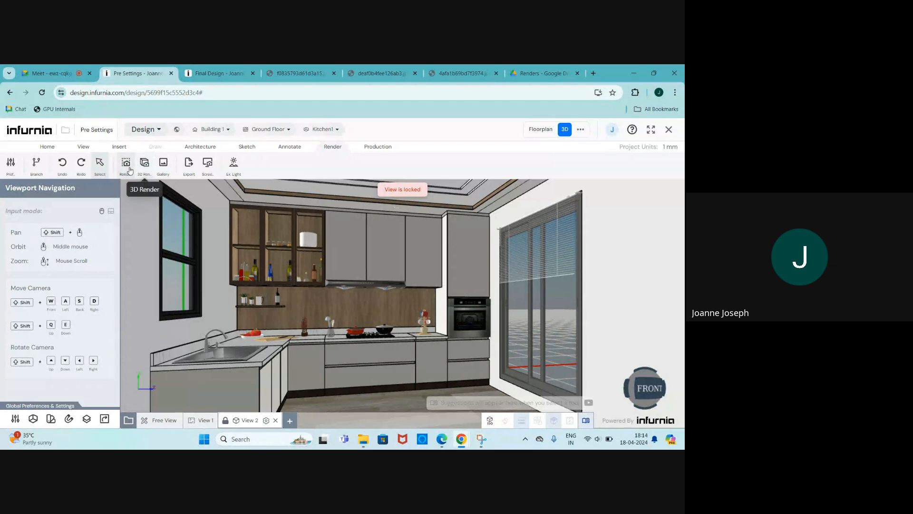
click(127, 169)
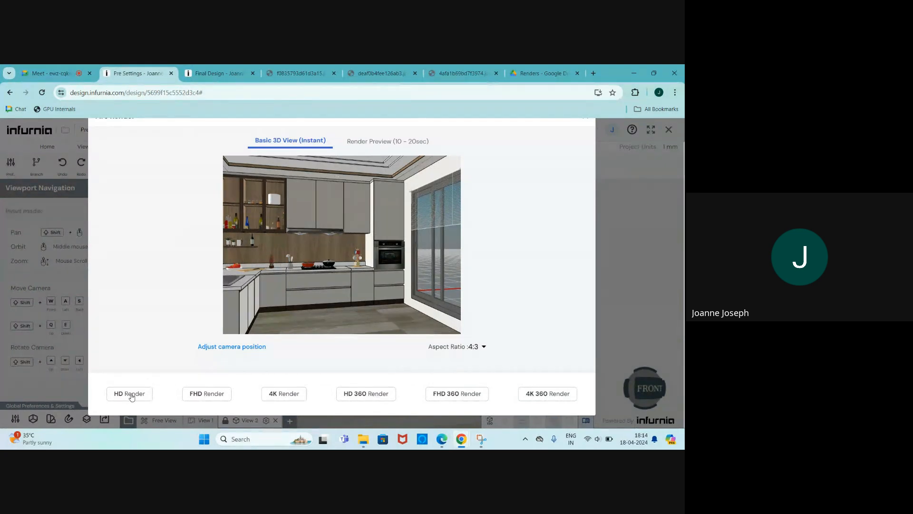
click(471, 349)
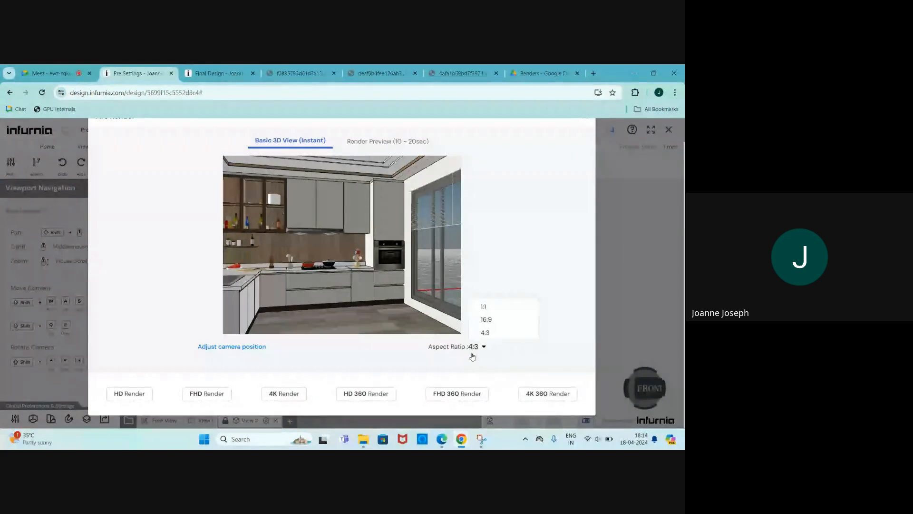
click(489, 309)
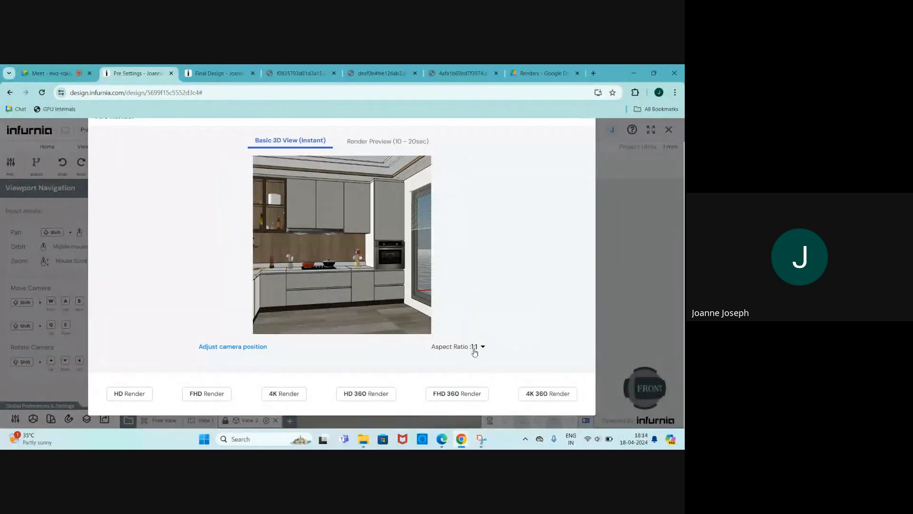
click(482, 348)
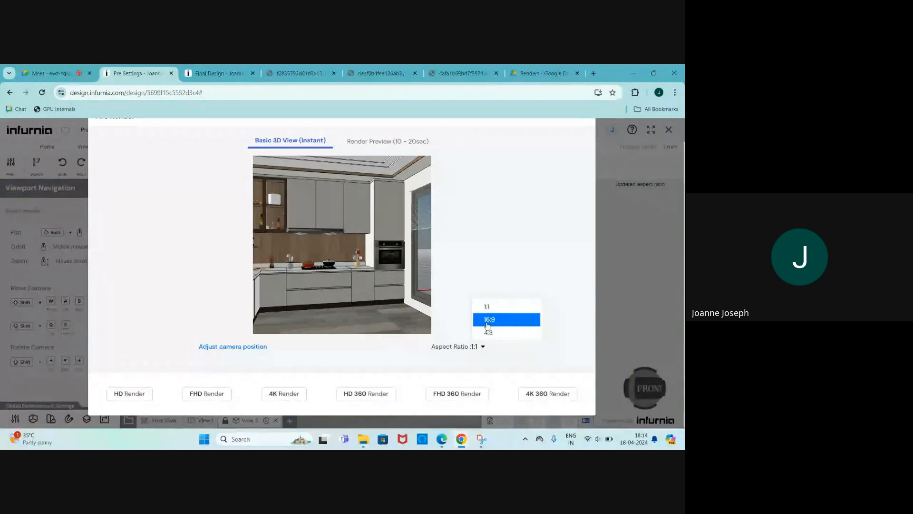
click(490, 318)
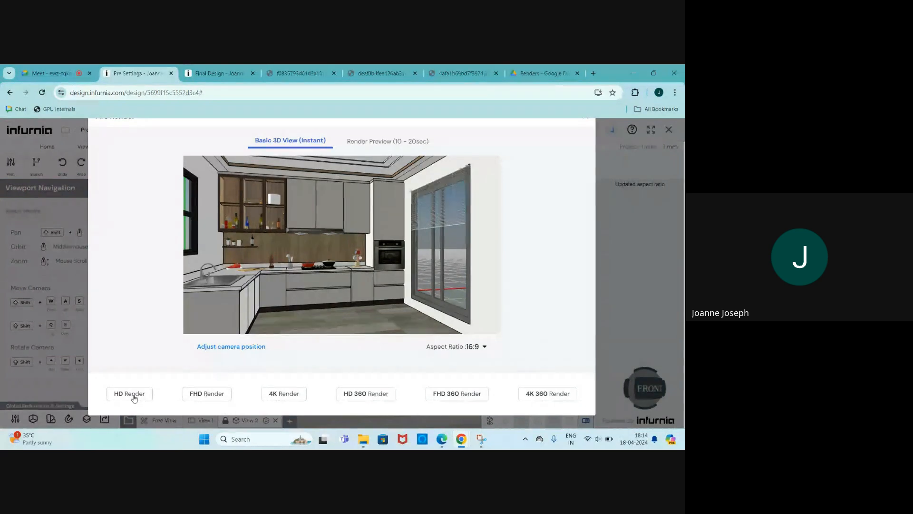
Step: Queue an HD render of View 2 from its floor plan camera preview and check it in the render gallery
click(213, 347)
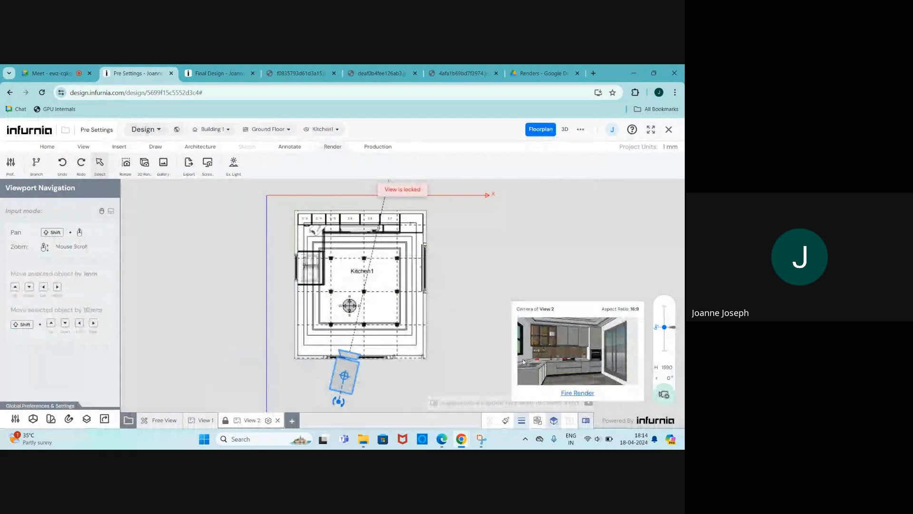
click(578, 393)
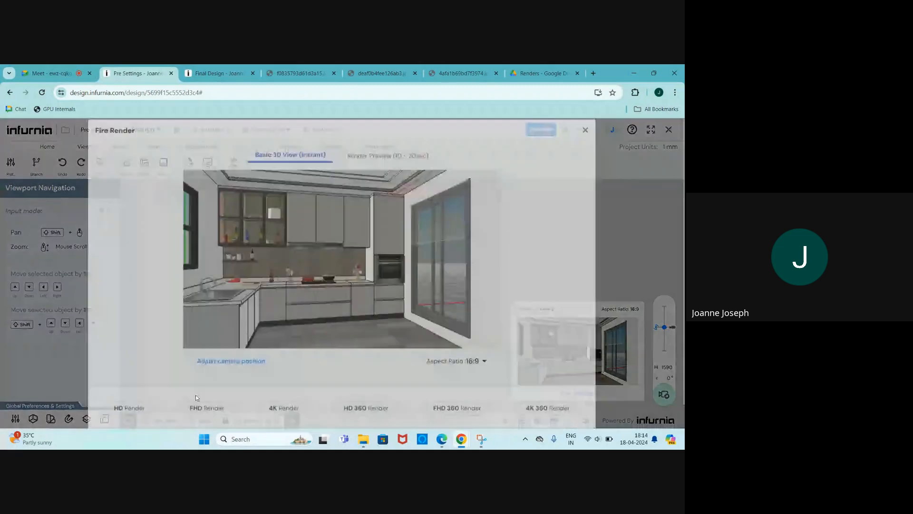
click(135, 398)
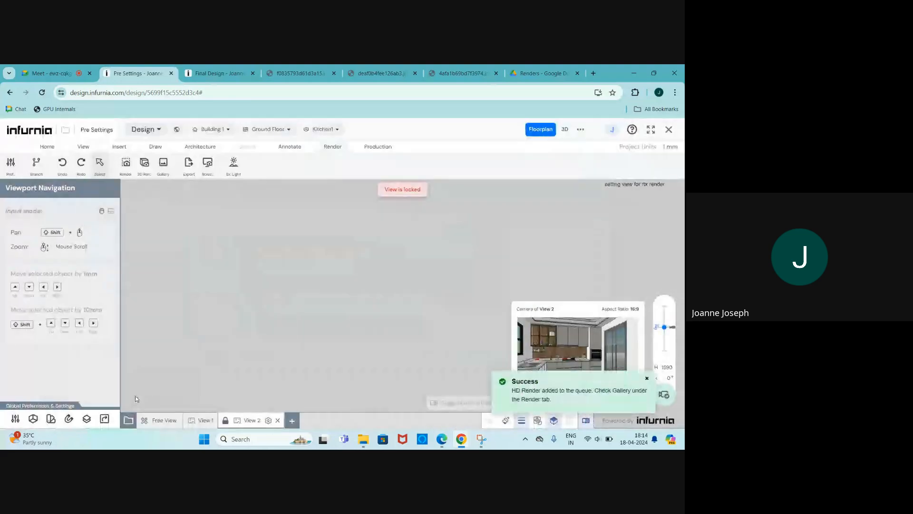
click(164, 166)
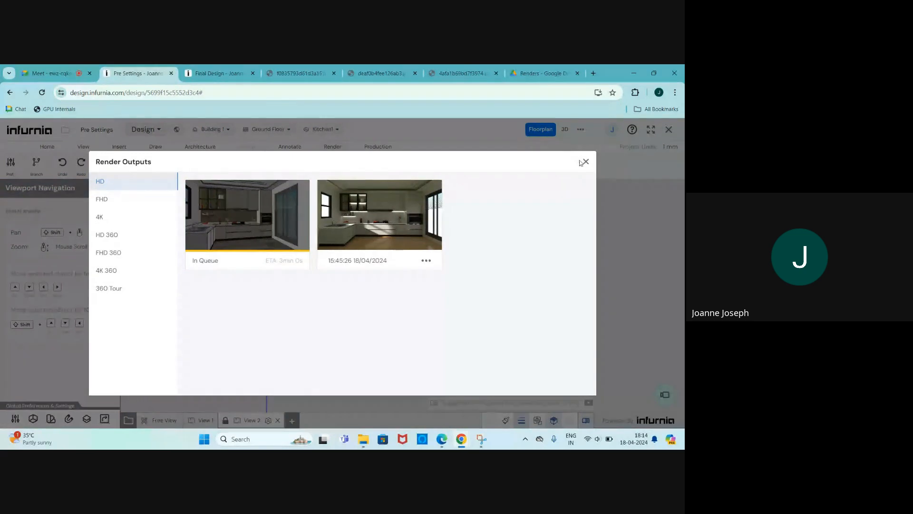
Step: Switch to the Final Design project and open the 01:17:45 18/04/2024 HD render for image editing
click(219, 73)
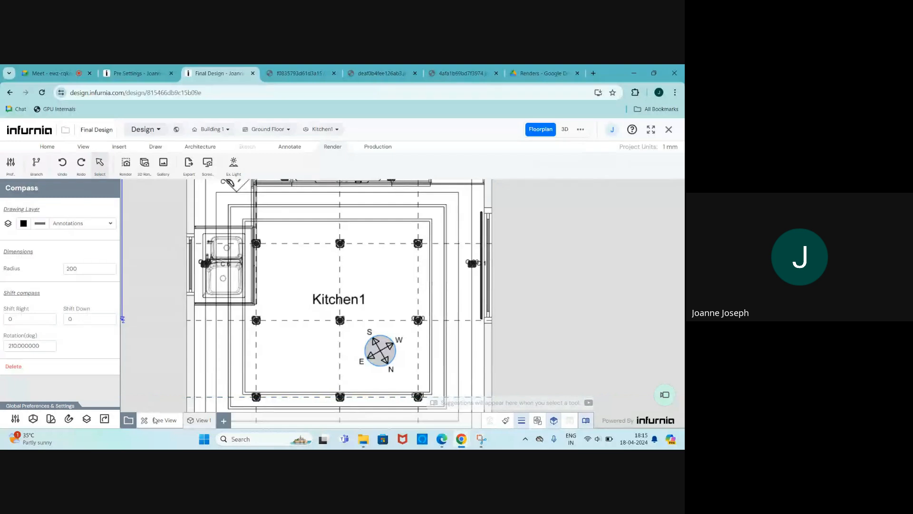
click(164, 167)
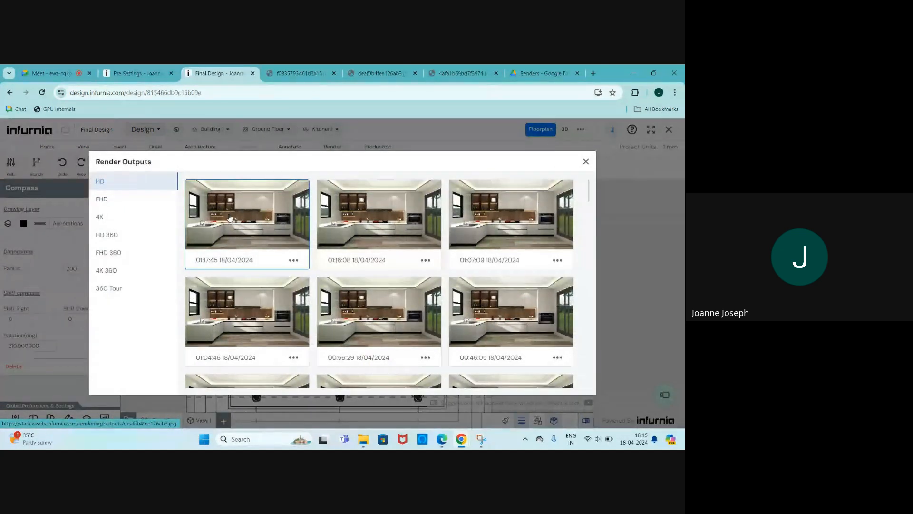
click(586, 161)
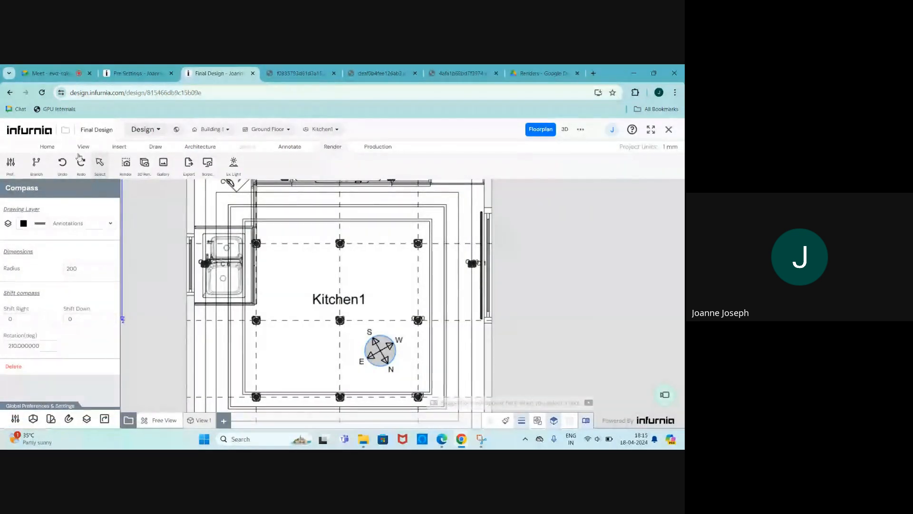
click(162, 166)
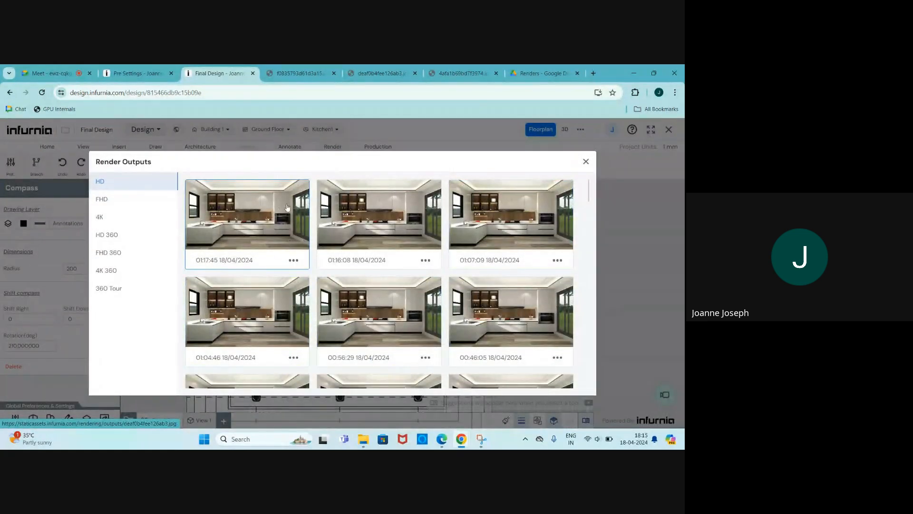
click(294, 261)
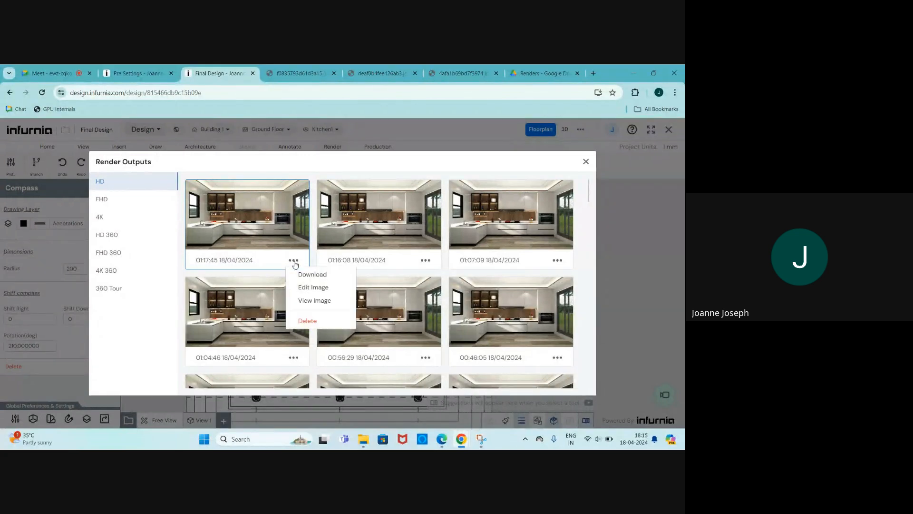
click(314, 287)
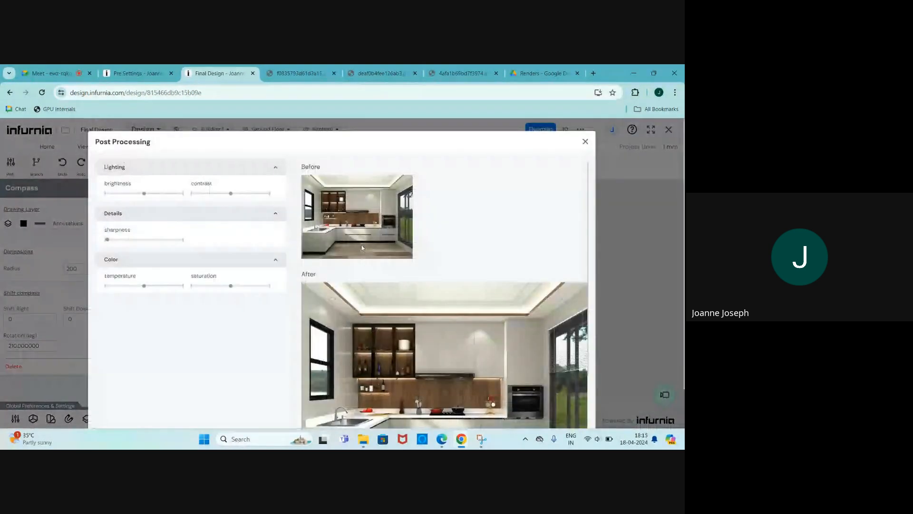
Step: Slightly lower the kitchen render's saturation and brightness, keeping the contrast at about its midpoint
scroll(361, 245, down, 1)
scroll(411, 290, down, 2)
scroll(411, 290, up, 1)
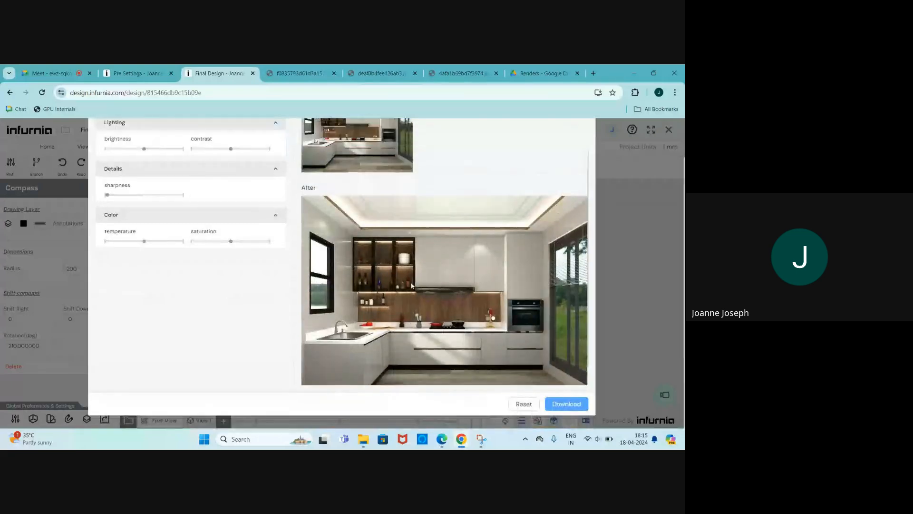
scroll(409, 280, down, 1)
scroll(254, 265, up, 2)
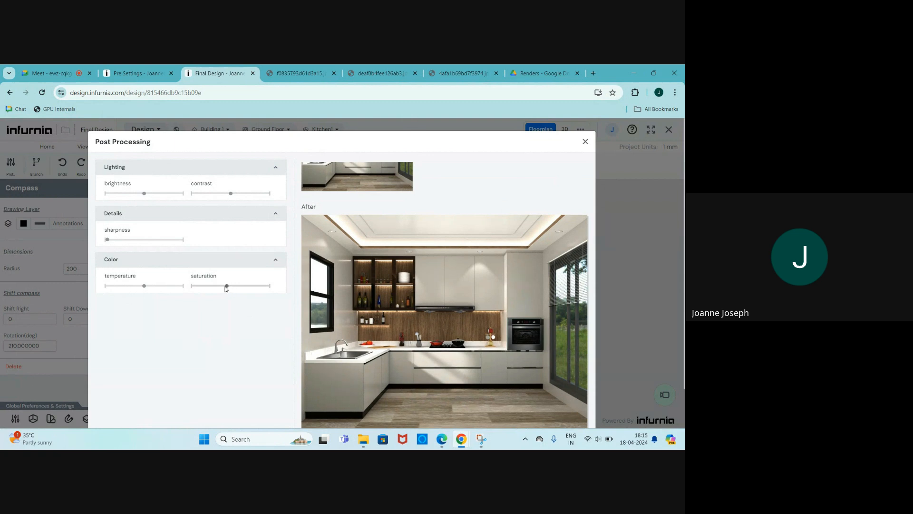
drag(224, 287, 220, 288)
drag(221, 287, 221, 289)
drag(231, 194, 230, 194)
mouse_move(143, 193)
mouse_down()
mouse_move(158, 194)
mouse_move(136, 195)
mouse_up()
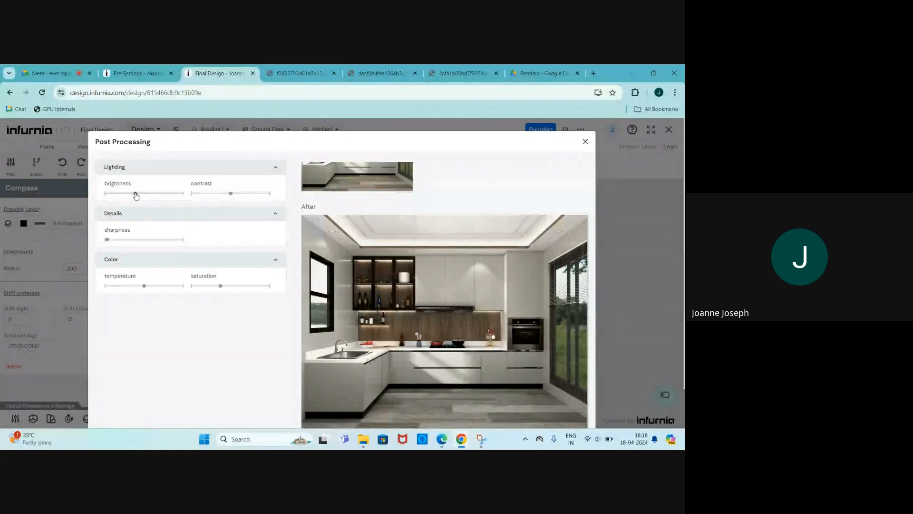
Step: Try a higher sharpness on the render, return it to the minimum, and lower the colour temperature very slightly
scroll(258, 268, down, 1)
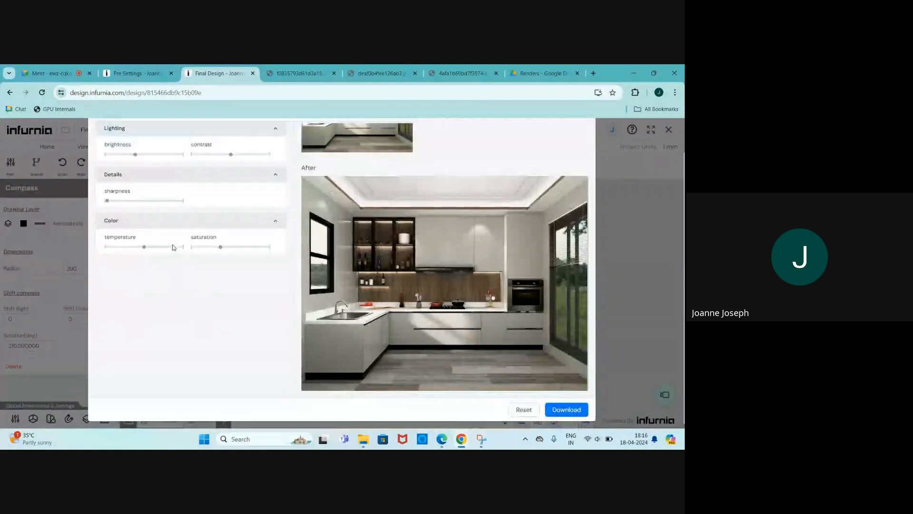
scroll(173, 248, up, 1)
drag(110, 242, 115, 241)
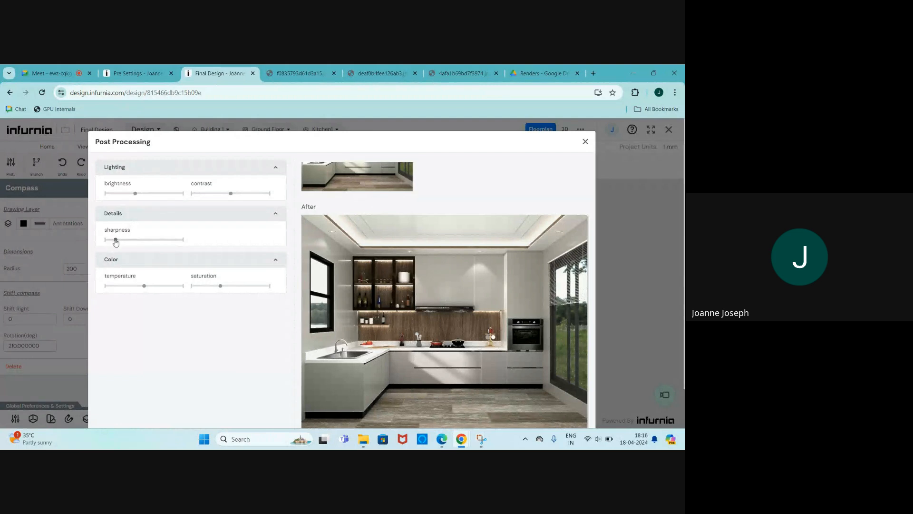
drag(115, 240, 105, 242)
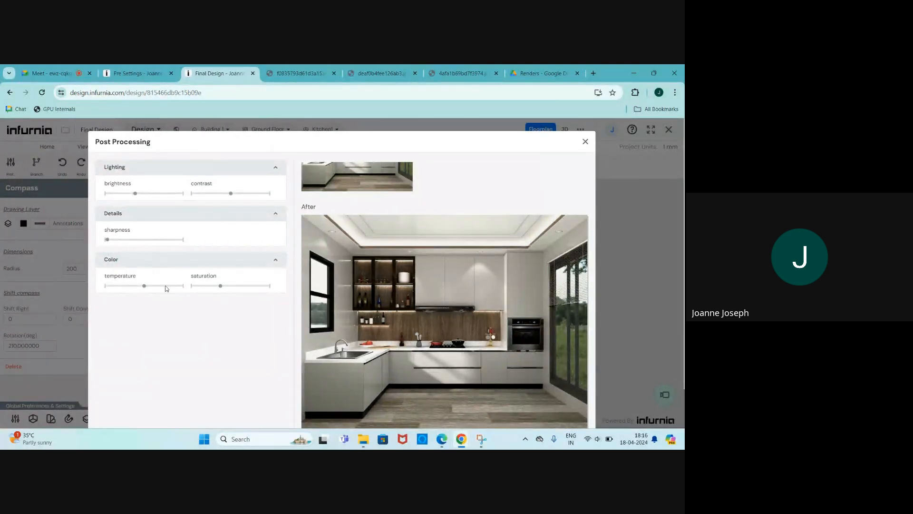
mouse_move(145, 286)
mouse_down()
mouse_move(169, 289)
mouse_move(129, 289)
mouse_move(144, 288)
mouse_up()
Step: Compare the edited render with the original, download the edited image, and close post-processing
scroll(204, 290, down, 2)
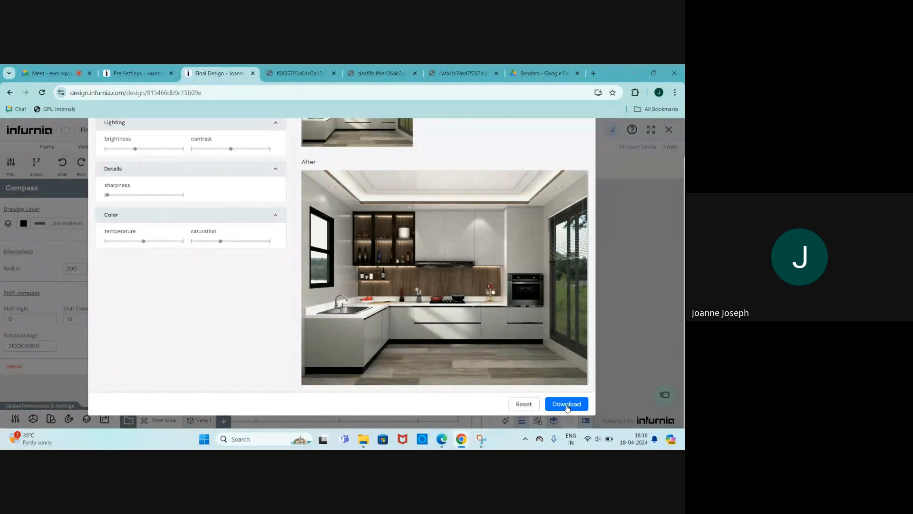
scroll(331, 348, up, 2)
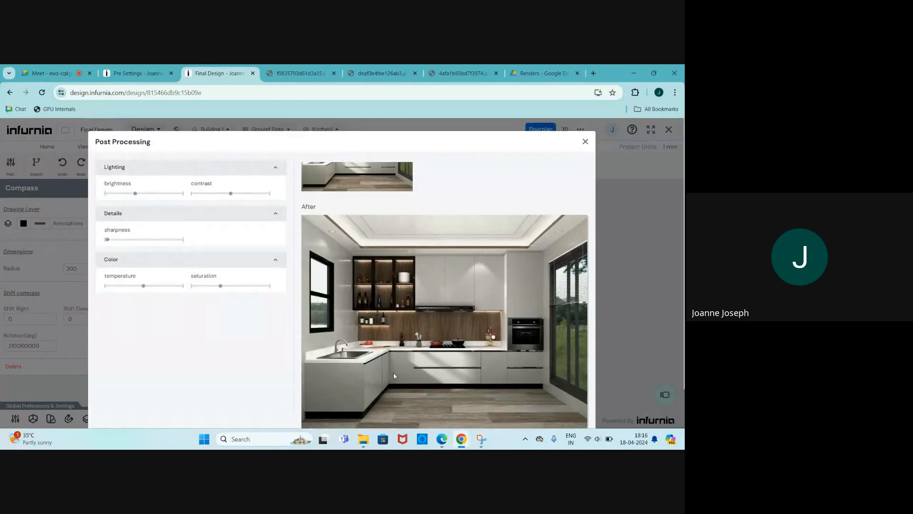
scroll(466, 388, down, 2)
click(565, 406)
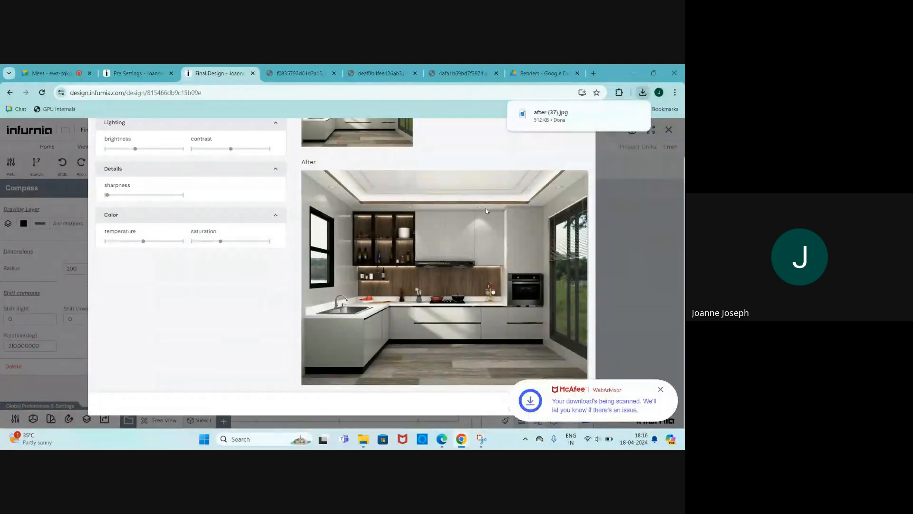
scroll(567, 183, up, 1)
scroll(565, 182, up, 2)
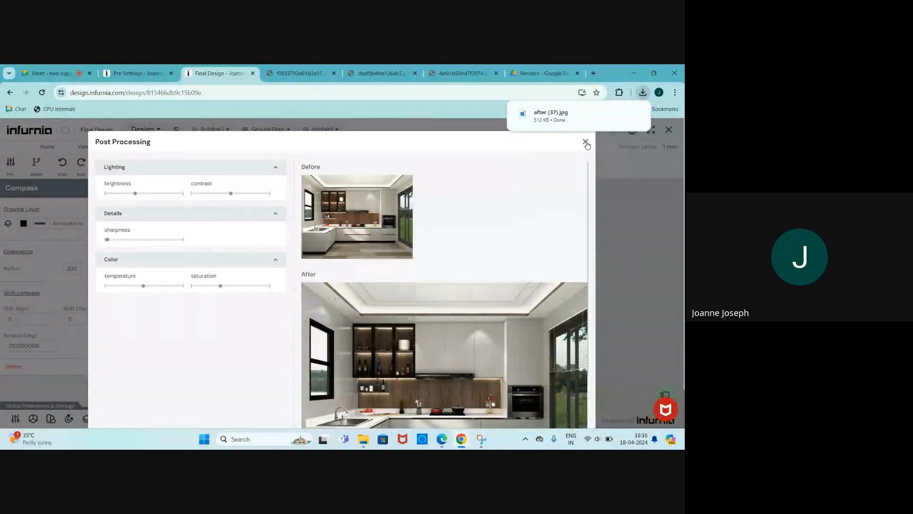
click(586, 143)
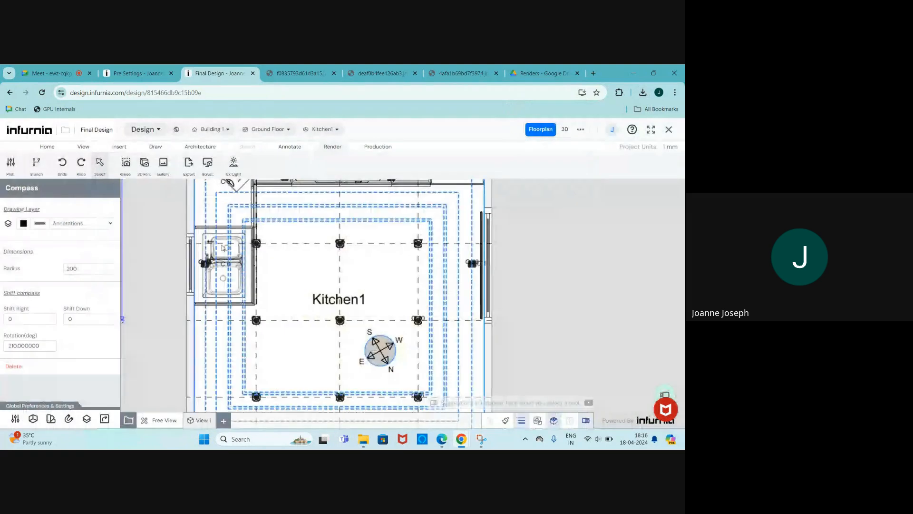
Step: Look through the HD render outputs and the available render resolutions, and view the finished kitchen render in its browser tab
click(164, 166)
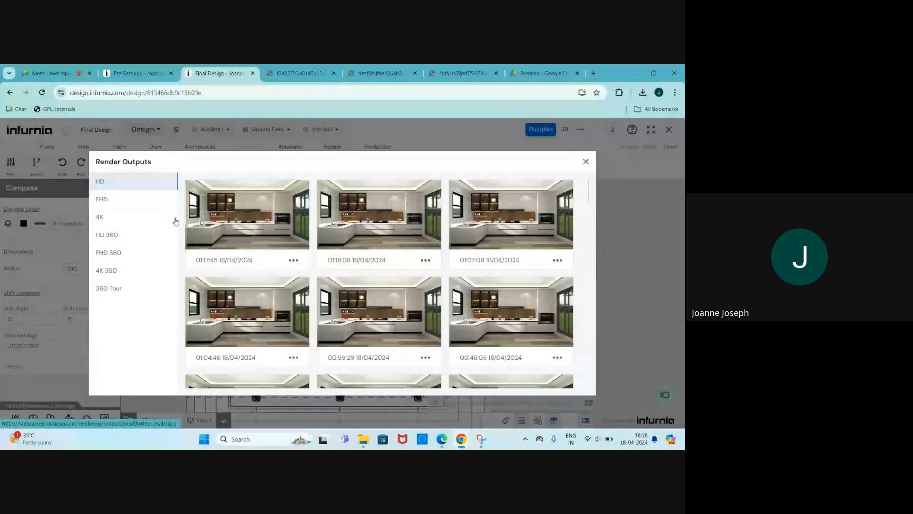
click(585, 162)
click(127, 172)
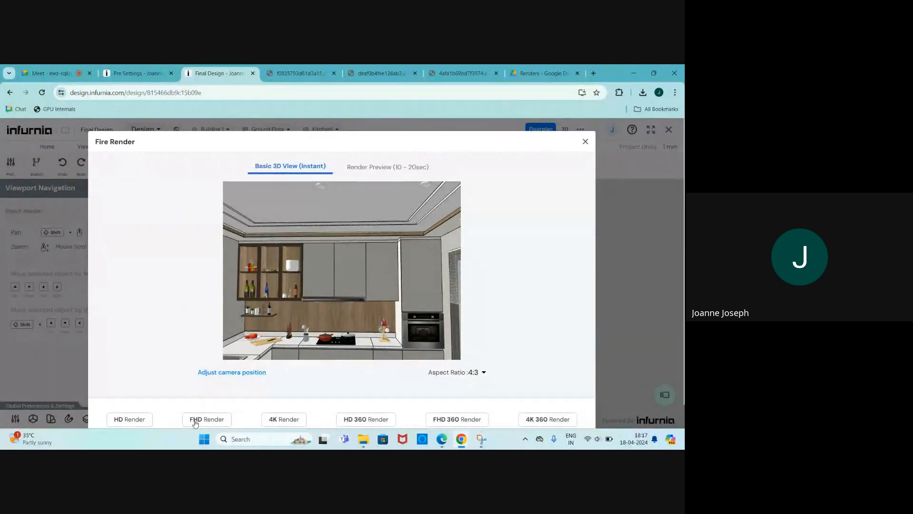
click(586, 141)
click(306, 69)
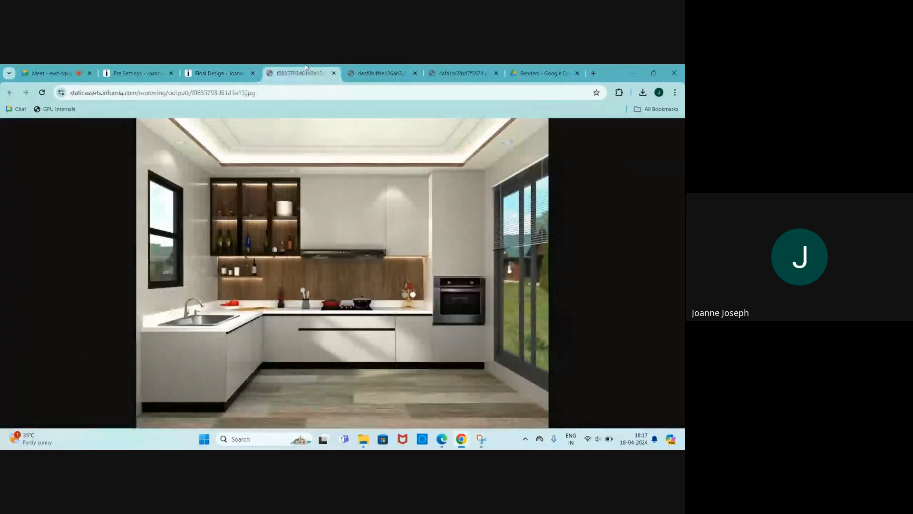
Step: Inspect the finished kitchen render close up around the hob and wooden backsplash, and return to the Pre Settings design
click(319, 279)
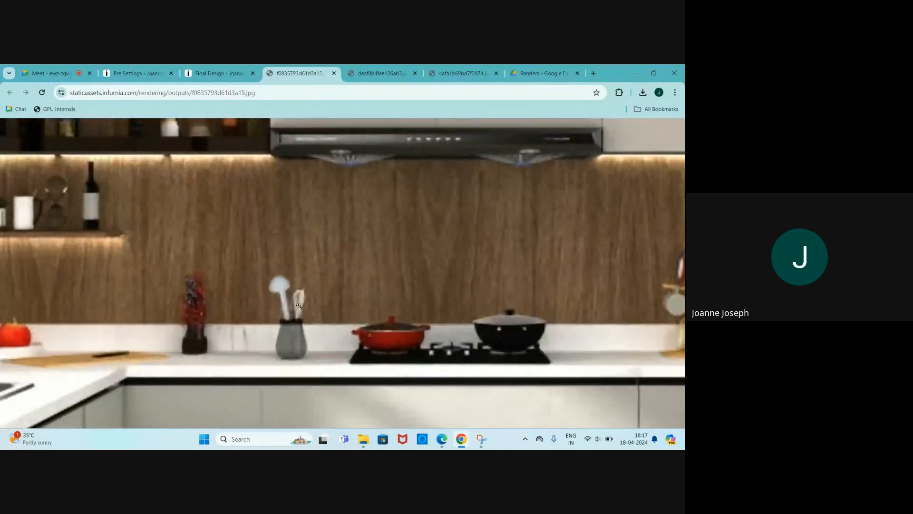
click(298, 305)
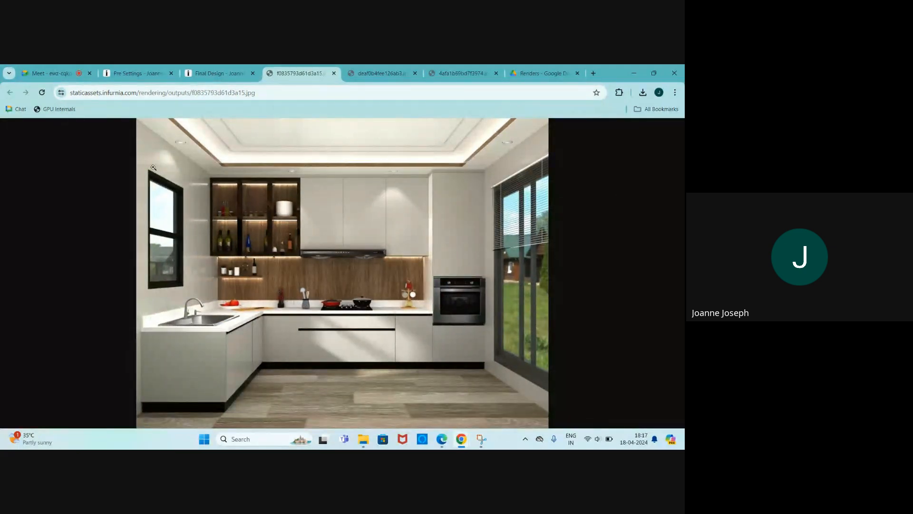
mouse_move(141, 69)
click(152, 68)
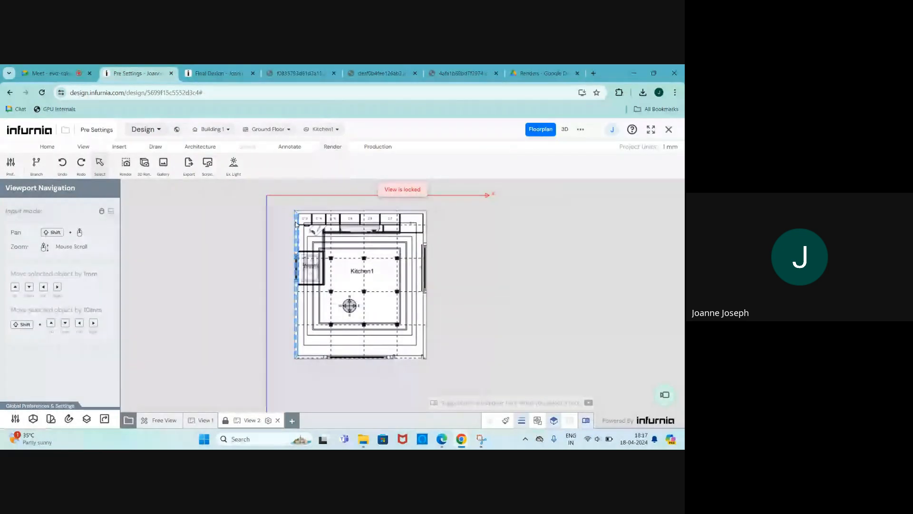
Step: Browse the Renders folder in Google Drive and view Kitchen render.jpeg, closing the preview when done
click(528, 73)
scroll(512, 332, down, 1)
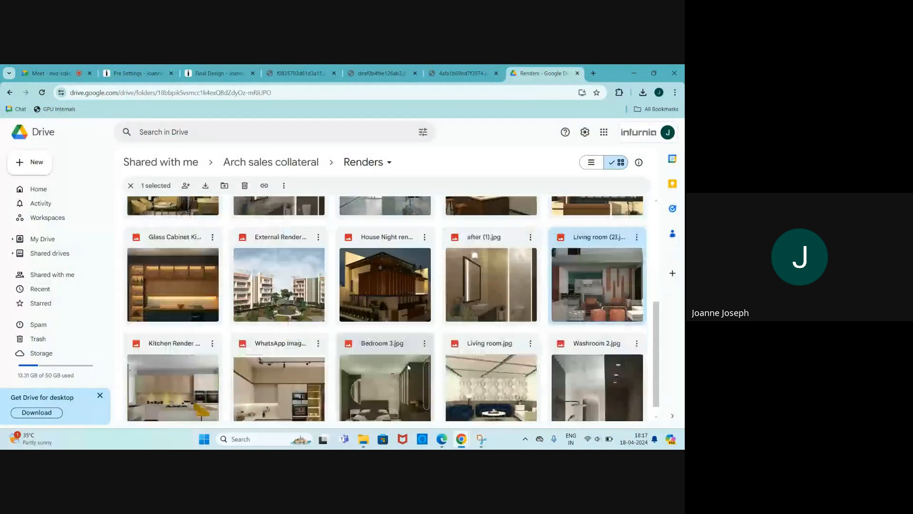
scroll(495, 328, up, 2)
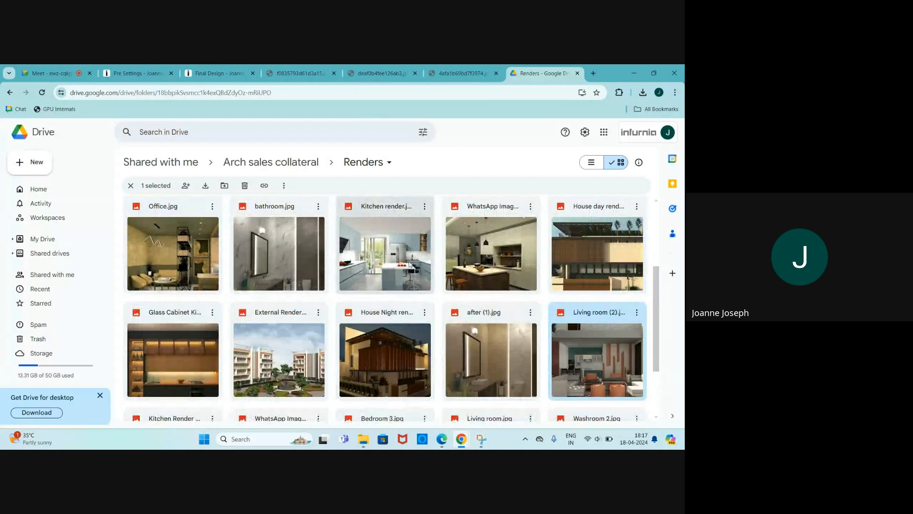
click(390, 261)
double_click(391, 261)
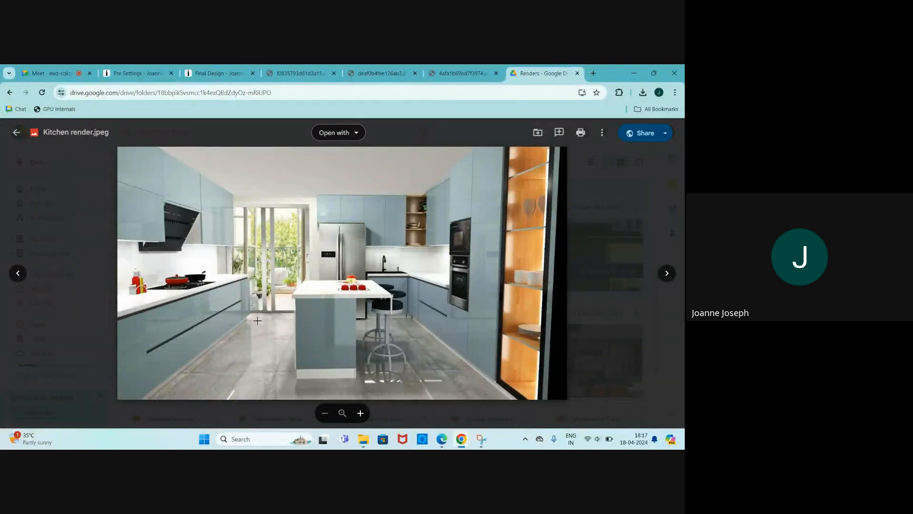
click(591, 309)
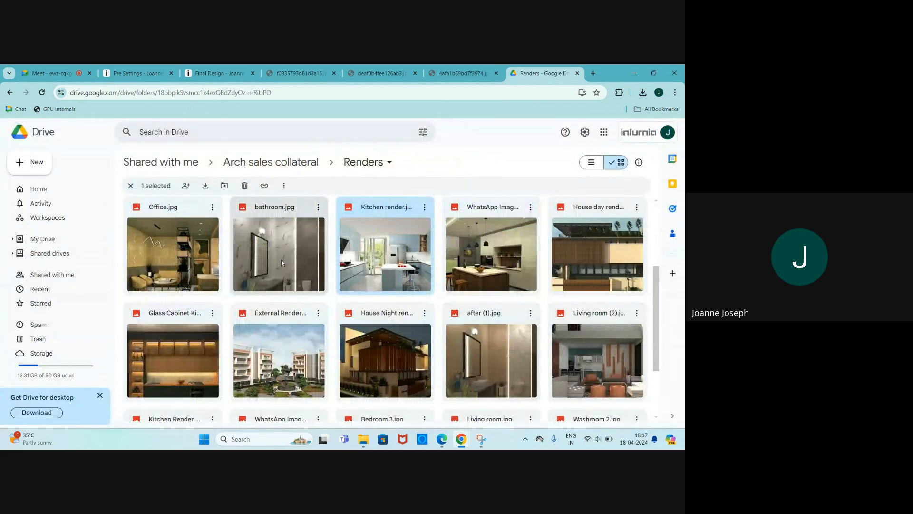
Step: View bathroom.jpg and examine its wall panels and strip lighting up close before closing the preview
double_click(282, 259)
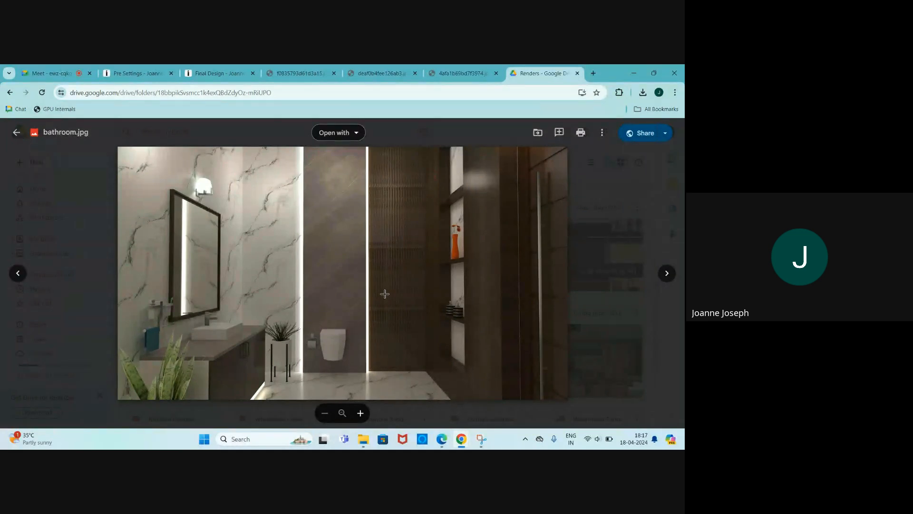
ctrl+scroll(384, 293, up, 5)
ctrl+scroll(384, 294, down, 3)
ctrl+scroll(384, 294, up, 4)
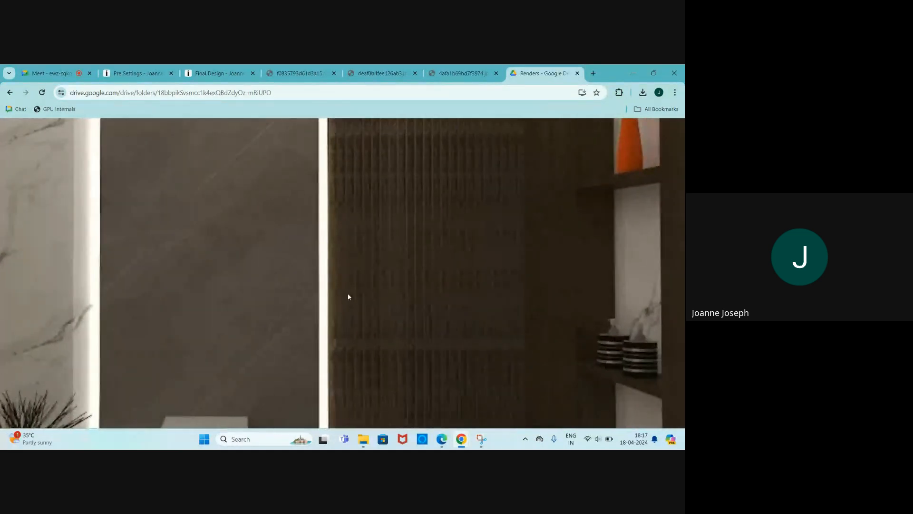
ctrl+scroll(348, 294, down, 5)
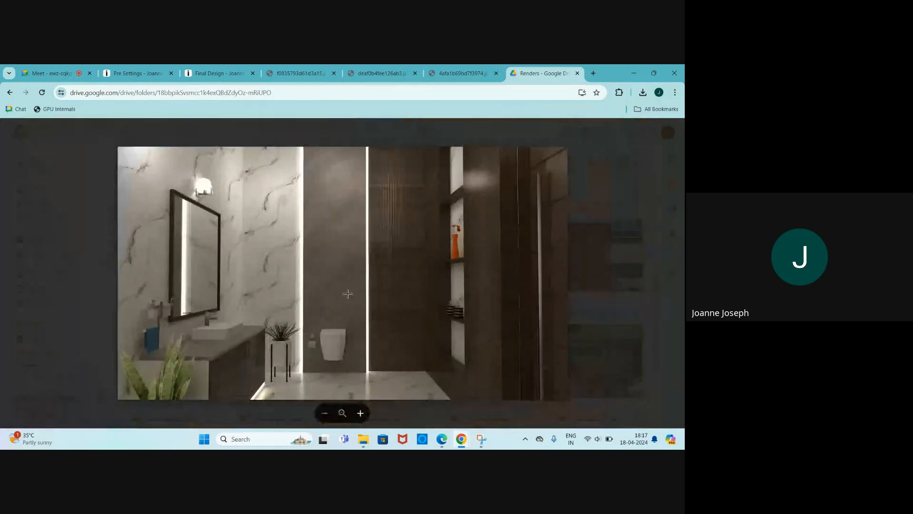
click(84, 193)
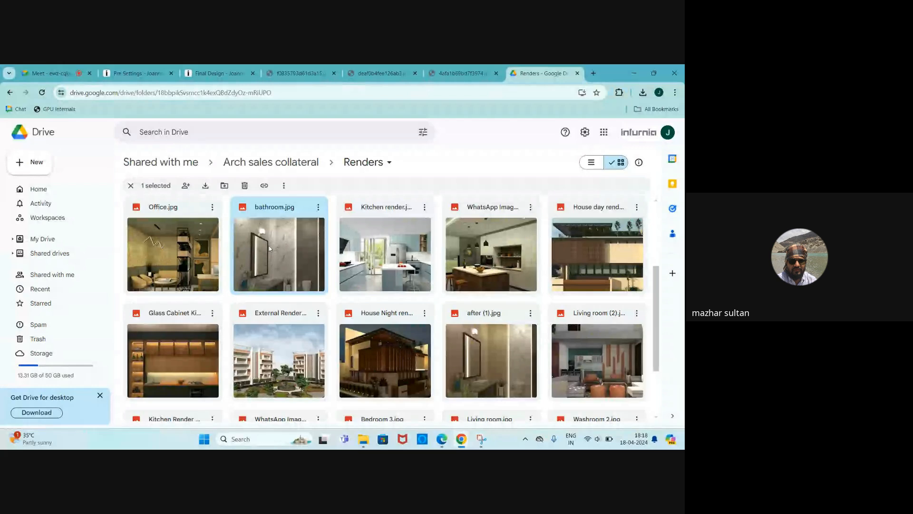
Step: Reopen bathroom.jpg and check the additional actions available for the file
double_click(285, 269)
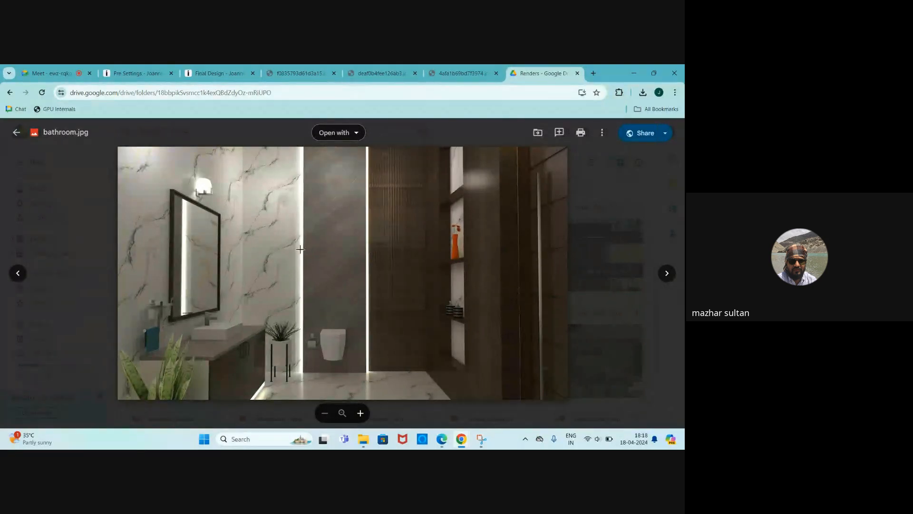
click(602, 132)
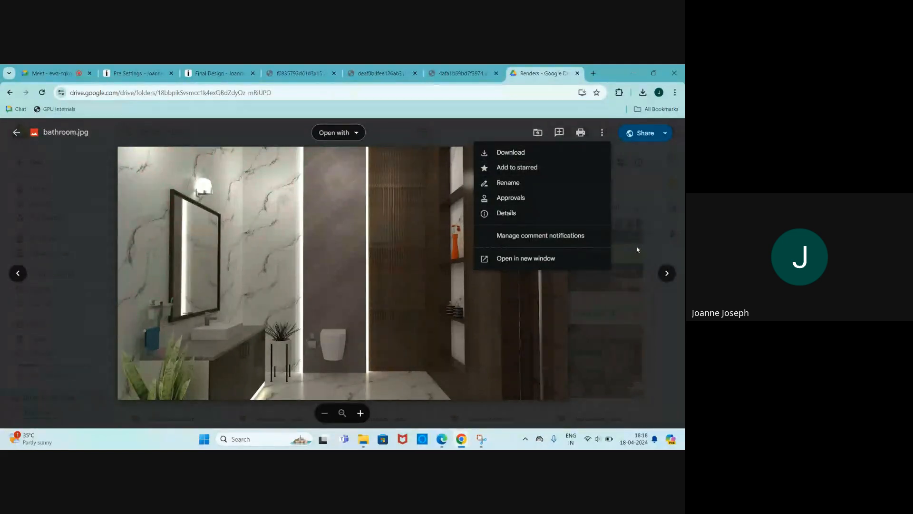
click(653, 208)
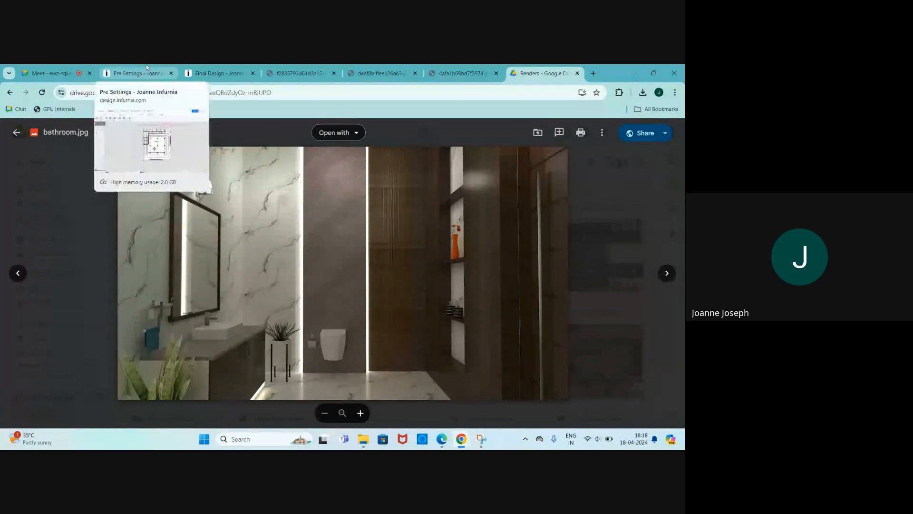
Step: Check the HD and 4K render outputs of the Final Design, close them, and show the kitchen in View 1
click(165, 71)
click(219, 73)
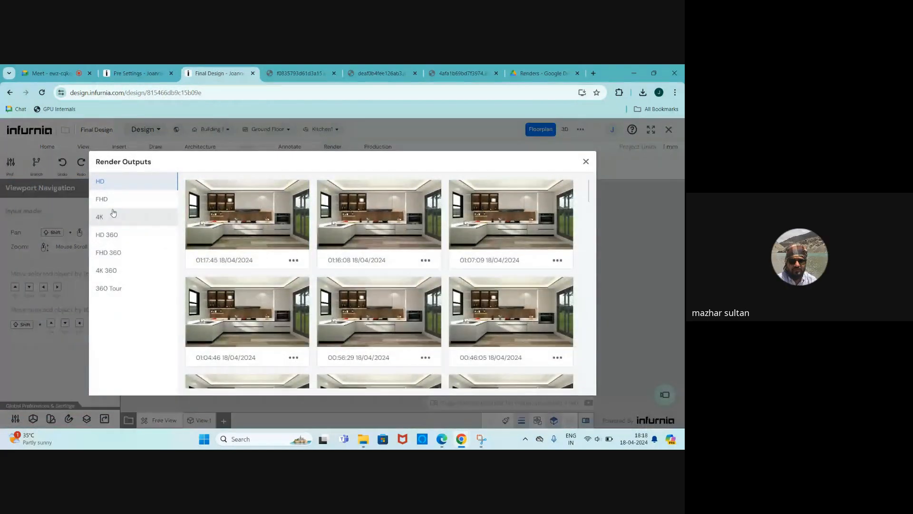
click(112, 215)
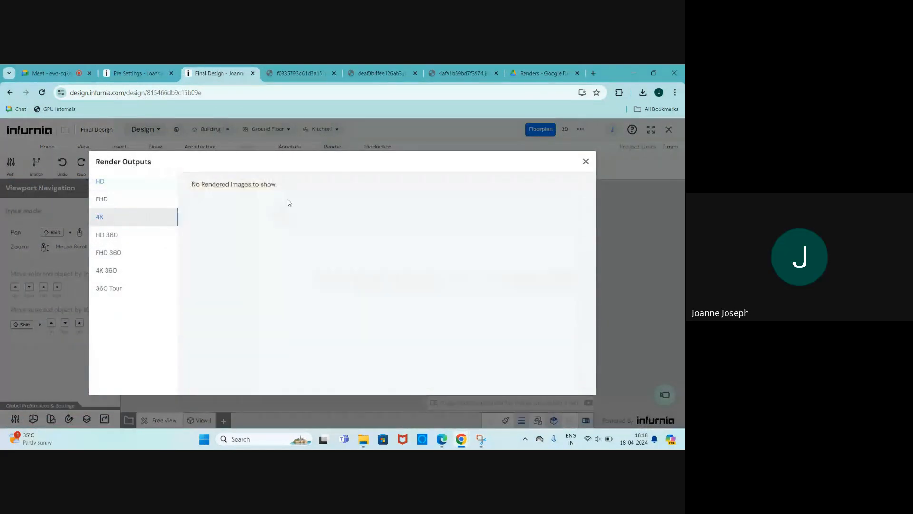
click(114, 186)
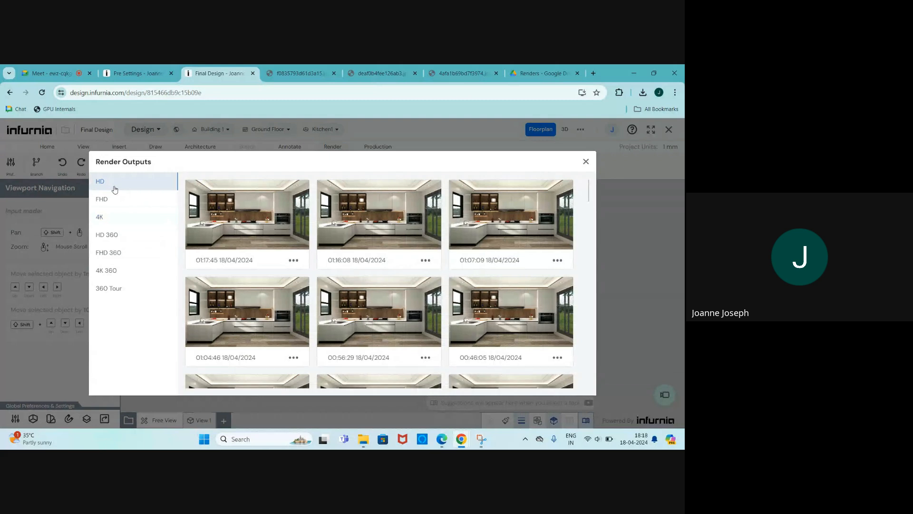
click(113, 215)
click(109, 185)
click(586, 163)
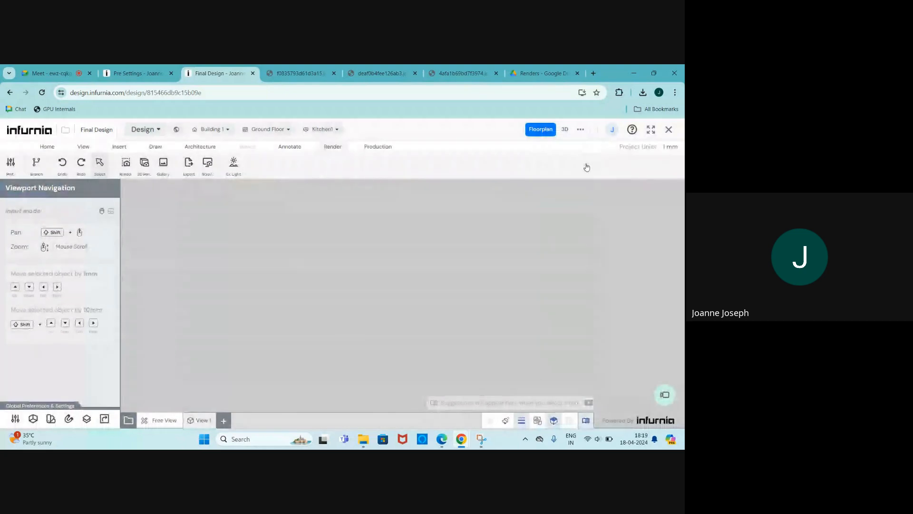
scroll(427, 279, down, 6)
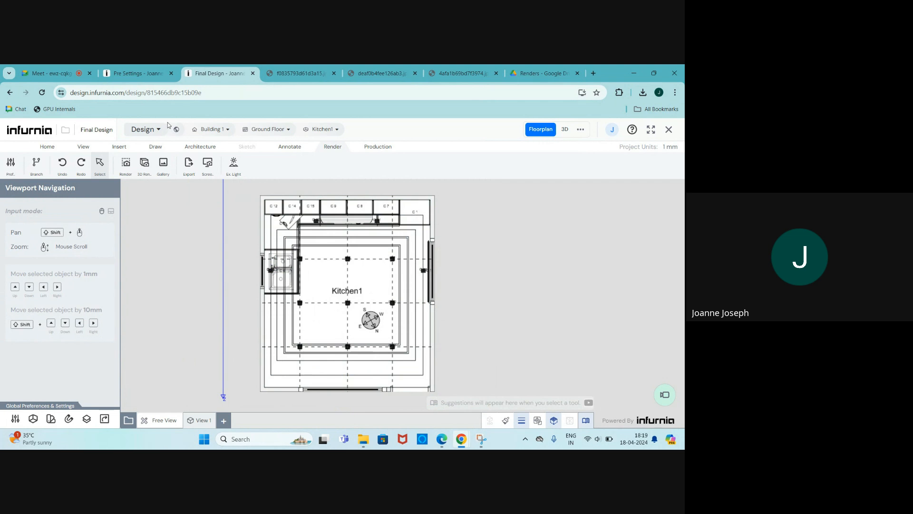
click(196, 421)
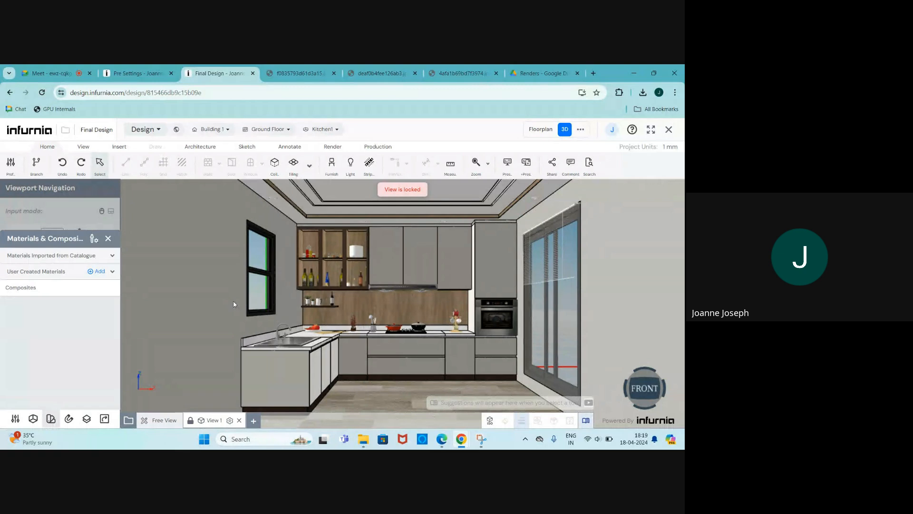
Step: Switch to the Pre Settings design and show the whole Ground Floor as a floor plan in the free view
click(157, 67)
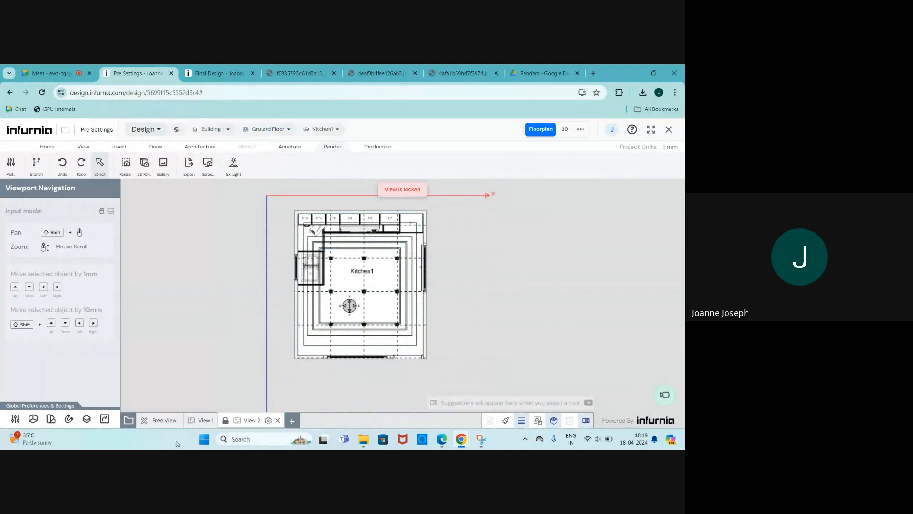
click(164, 421)
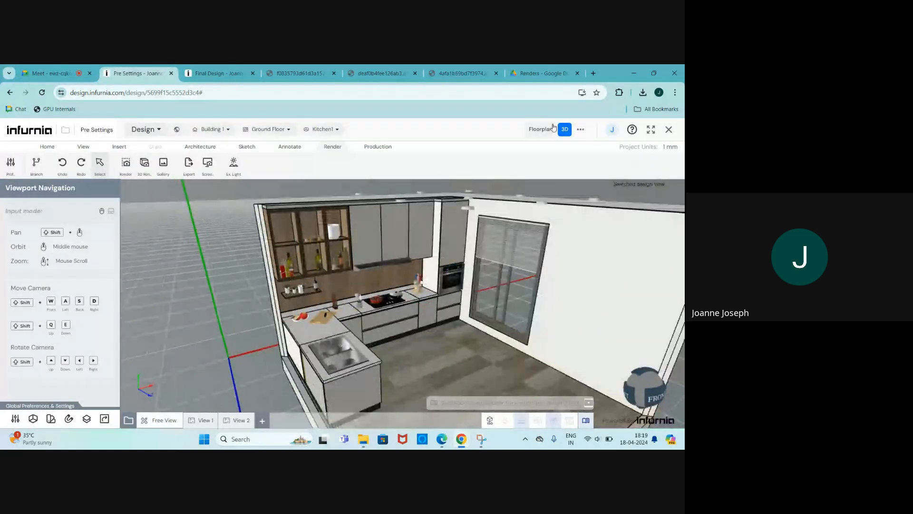
click(552, 128)
click(257, 130)
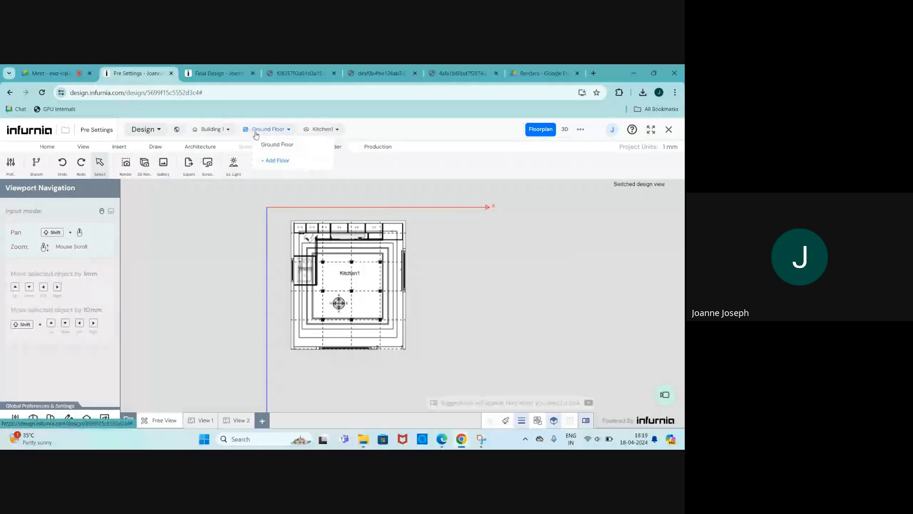
click(277, 144)
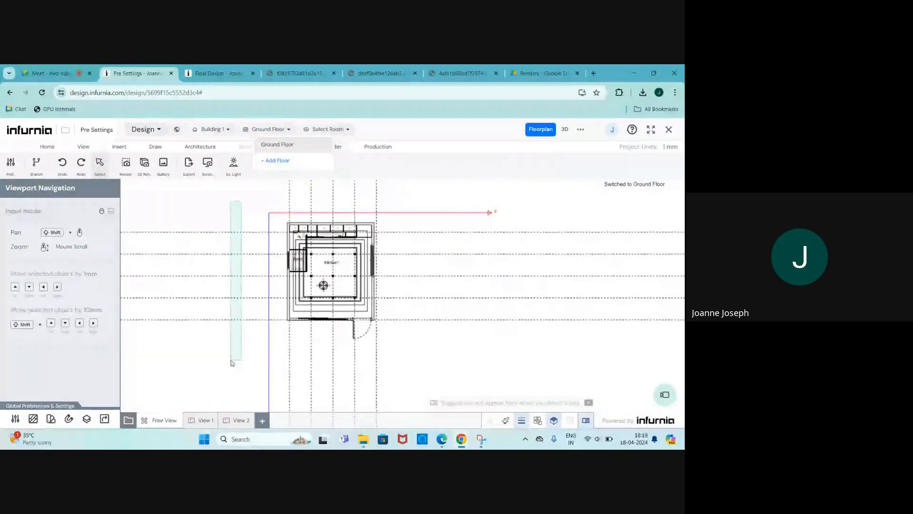
Step: Delete all the horizontal and vertical construction lines crossing the kitchen floor plan
drag(231, 363, 230, 357)
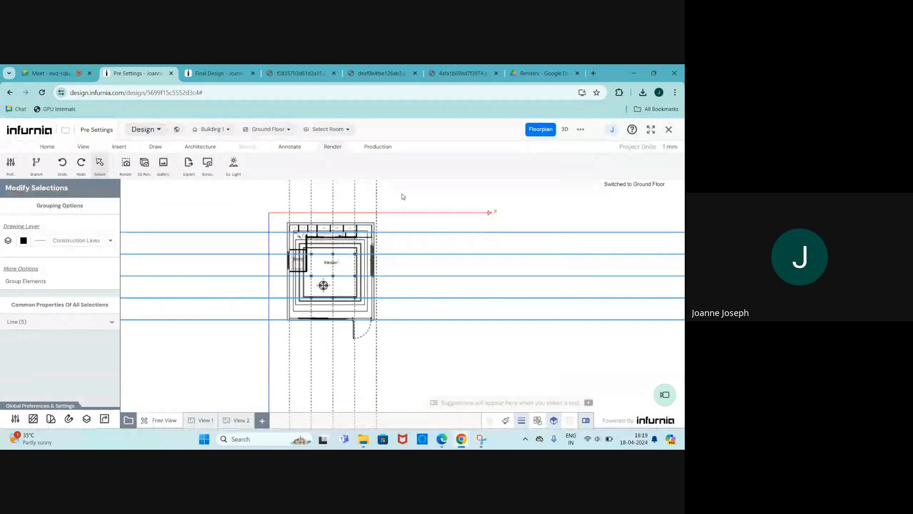
key(Delete)
drag(403, 186, 279, 210)
scroll(306, 268, up, 5)
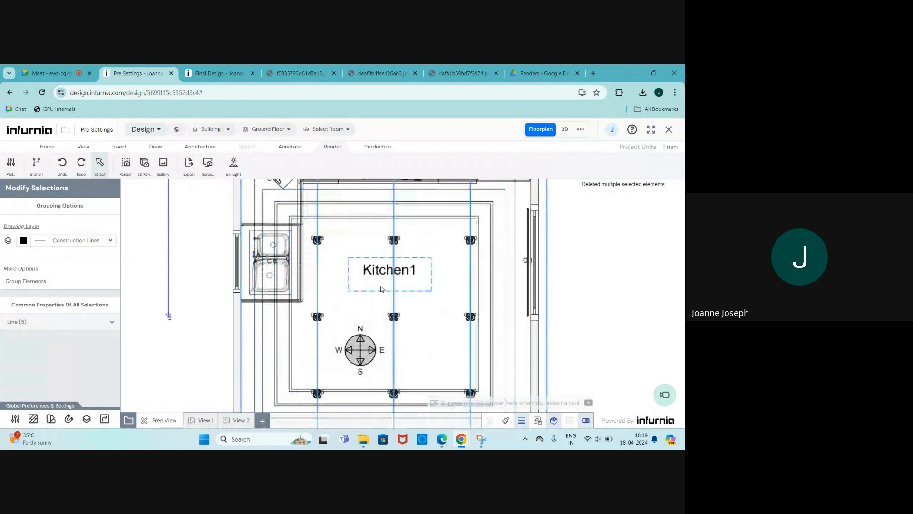
key(Delete)
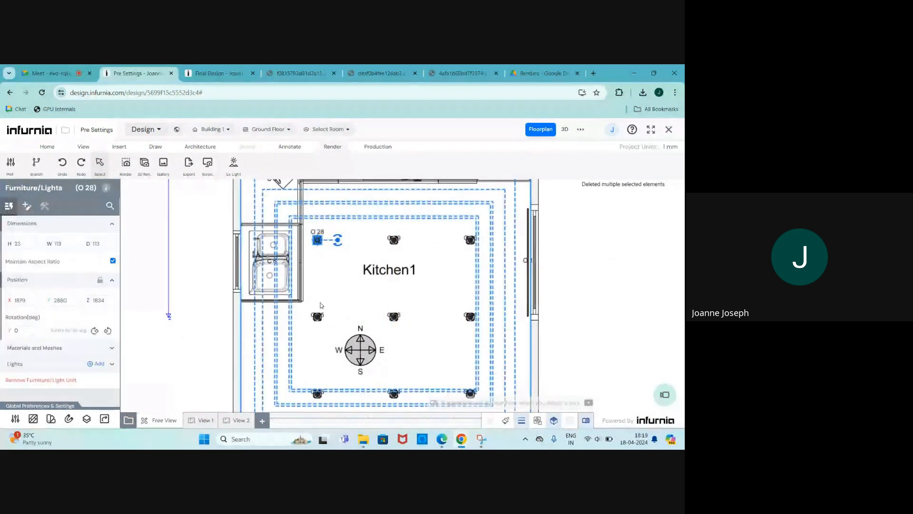
Step: Delete the six ceiling lights in the middle and lower rows of the kitchen floor plan
click(317, 317)
scroll(316, 396, up, 3)
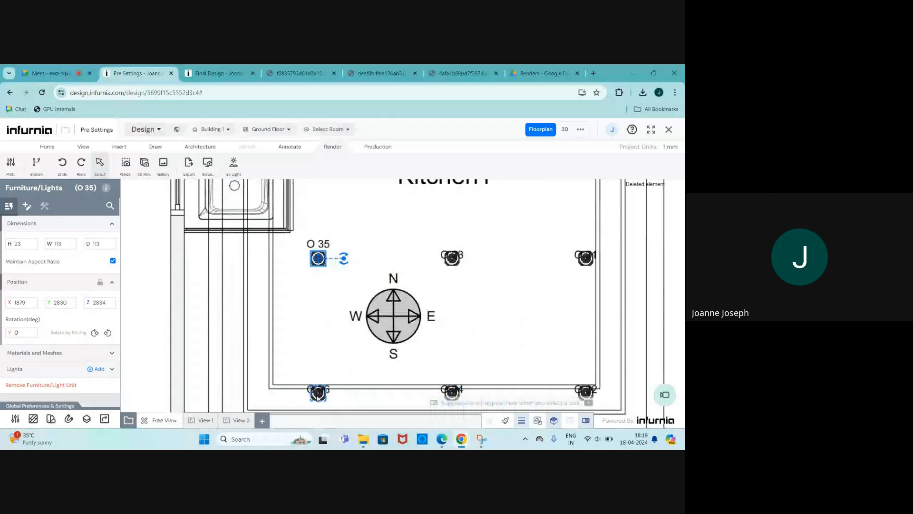
click(318, 392)
shift+click(318, 258)
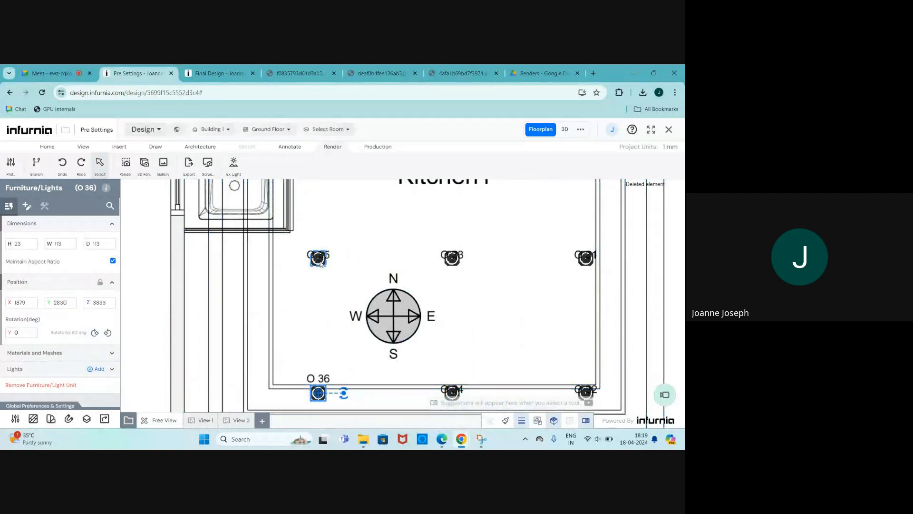
shift+click(451, 258)
shift+click(585, 258)
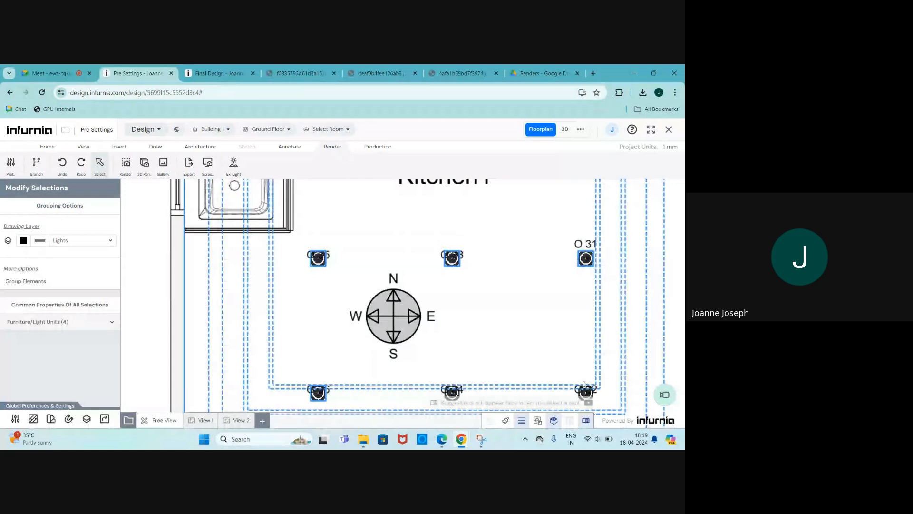
scroll(552, 371, down, 2)
shift+click(571, 381)
scroll(571, 381, up, 5)
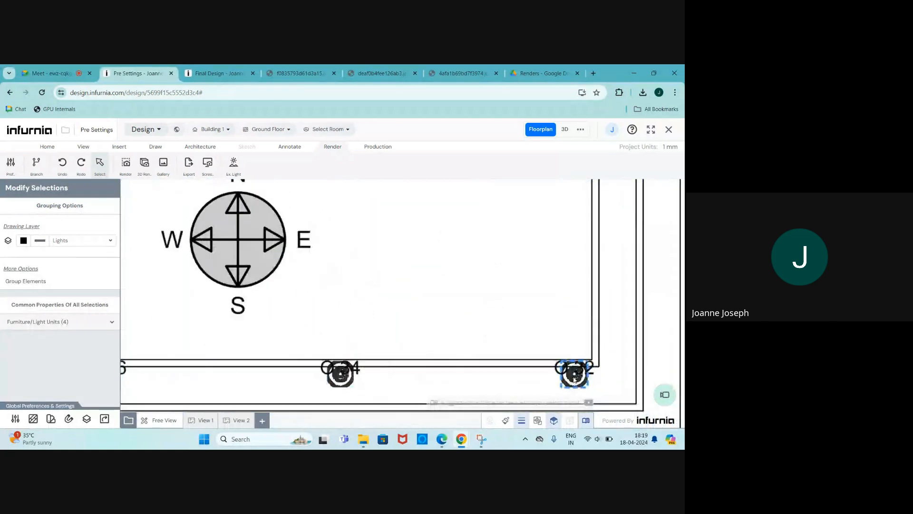
shift+click(354, 384)
key(Delete)
scroll(379, 316, down, 5)
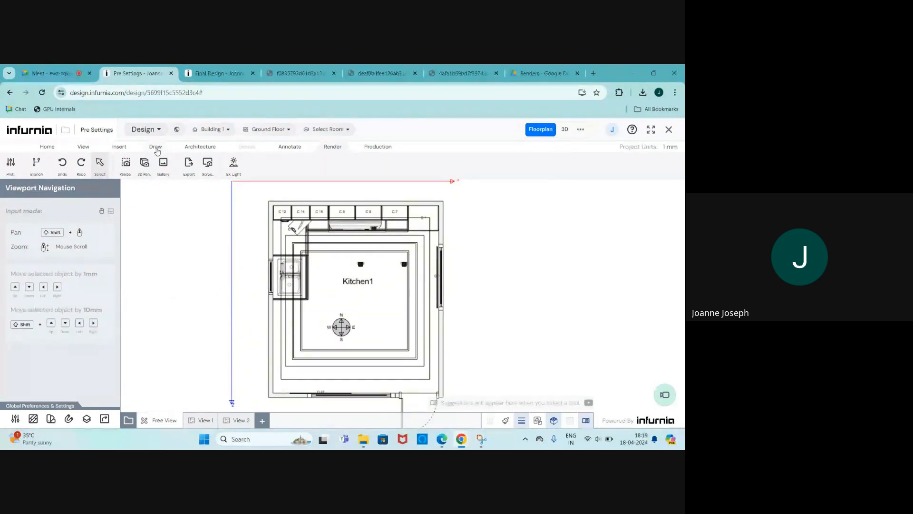
Step: Draw a horizontal construction line across the kitchen plan, starting where the front edge of cabinet C 12 meets the side wall
click(341, 327)
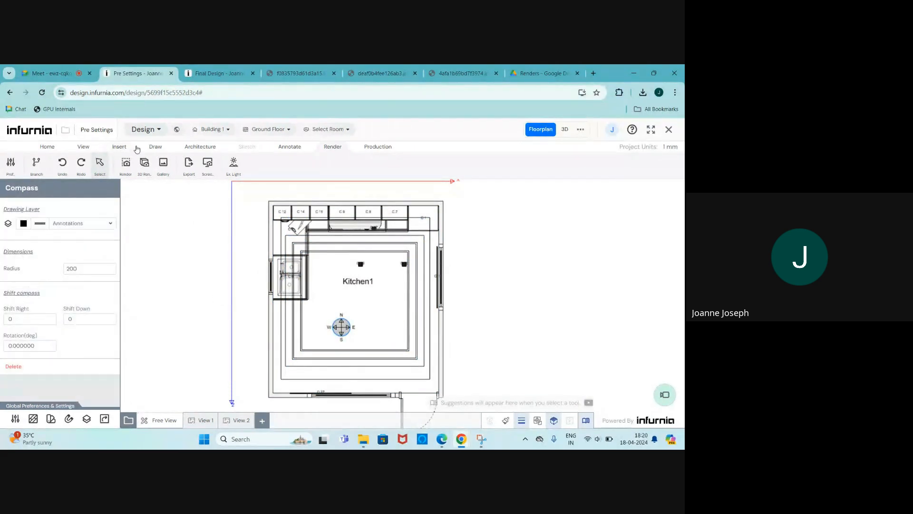
click(156, 147)
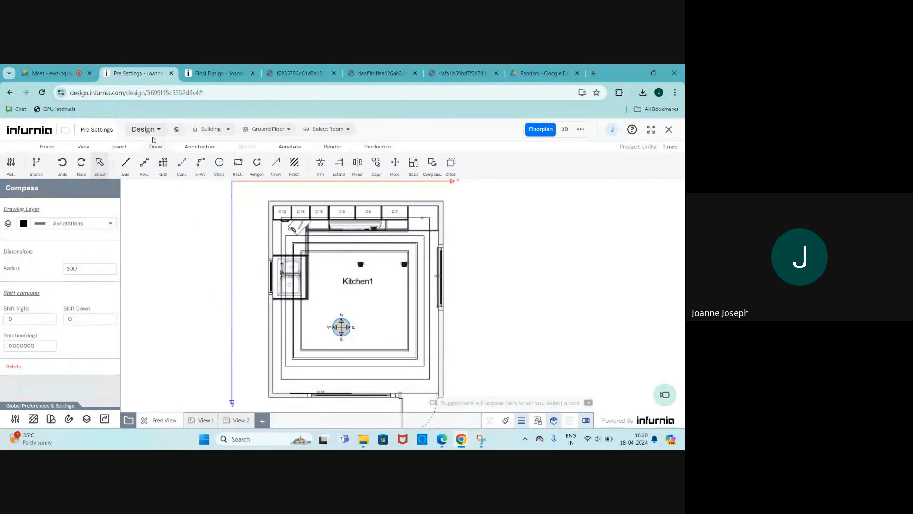
click(182, 164)
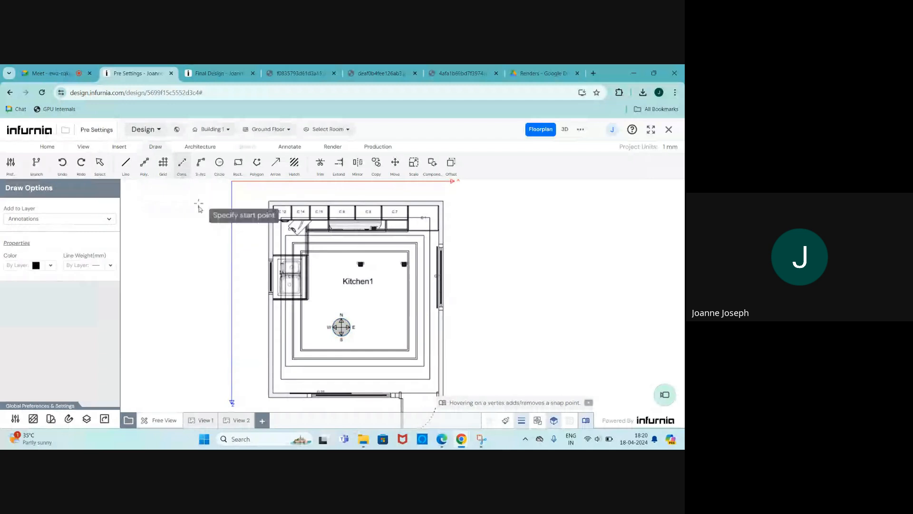
scroll(278, 373, up, 2)
scroll(278, 373, down, 2)
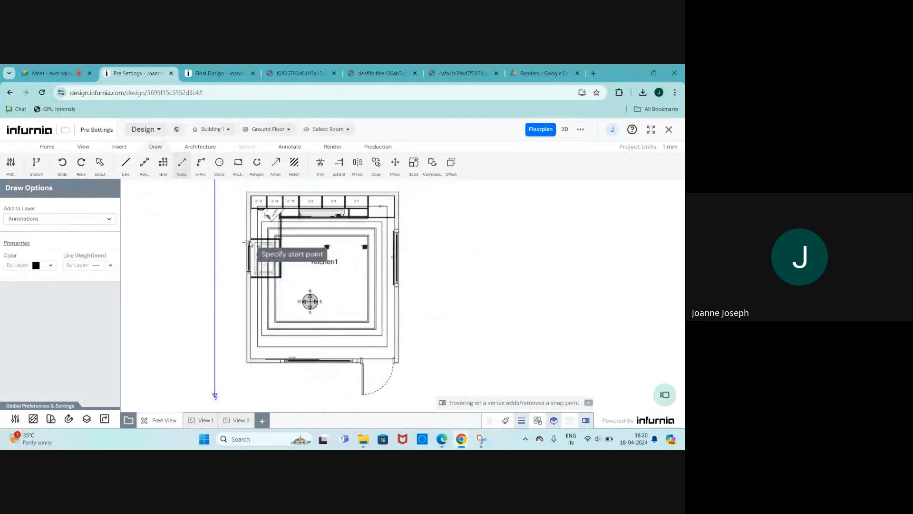
scroll(245, 196, up, 4)
scroll(245, 195, up, 3)
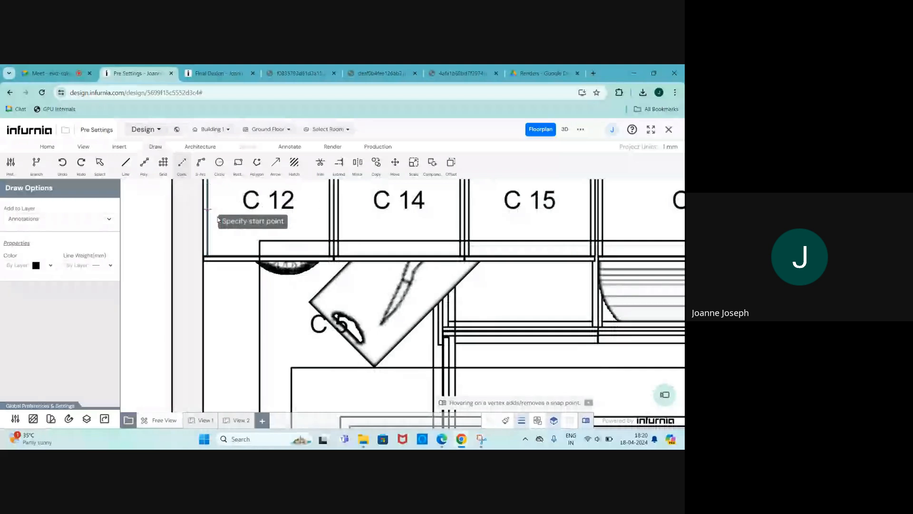
scroll(295, 264, down, 1)
scroll(198, 258, up, 2)
scroll(193, 260, down, 2)
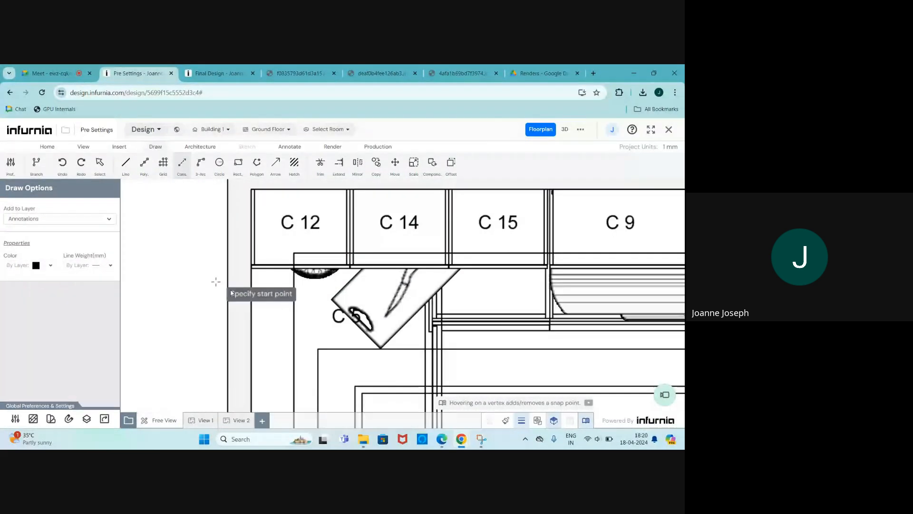
scroll(266, 287, up, 2)
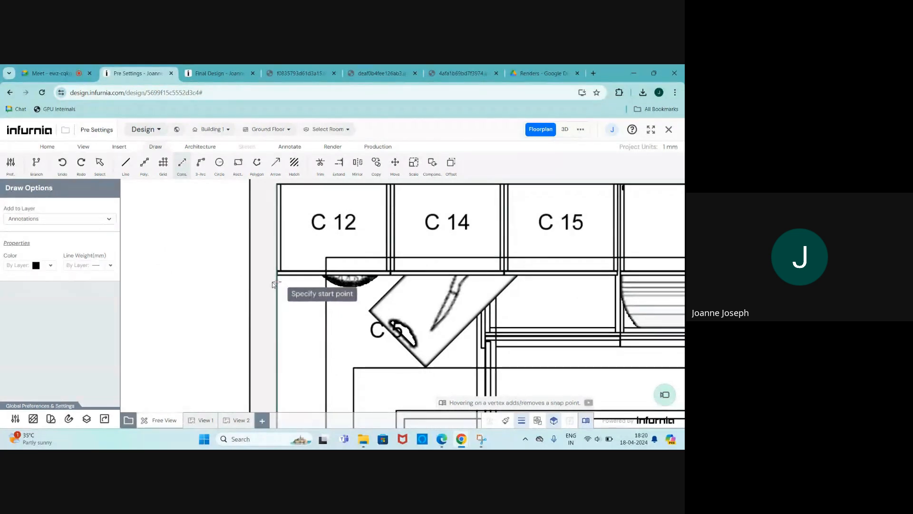
scroll(289, 290, up, 2)
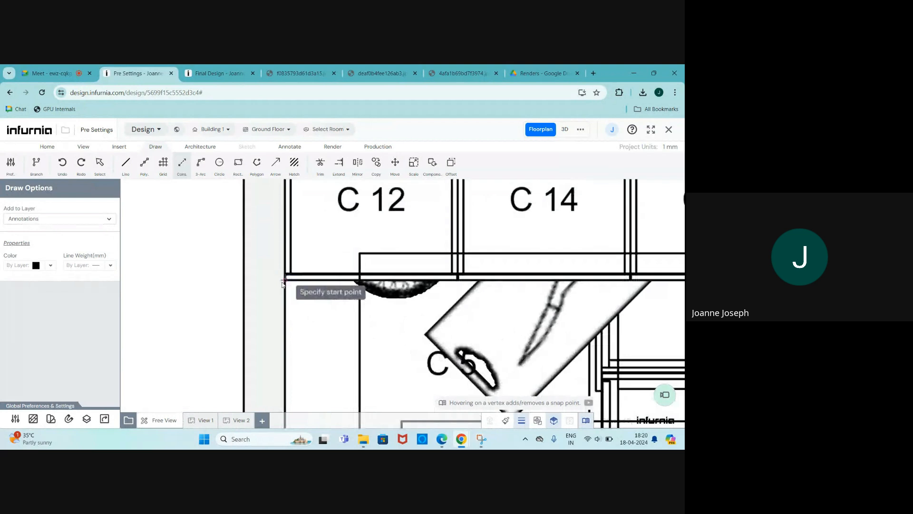
scroll(285, 281, up, 1)
scroll(285, 280, down, 4)
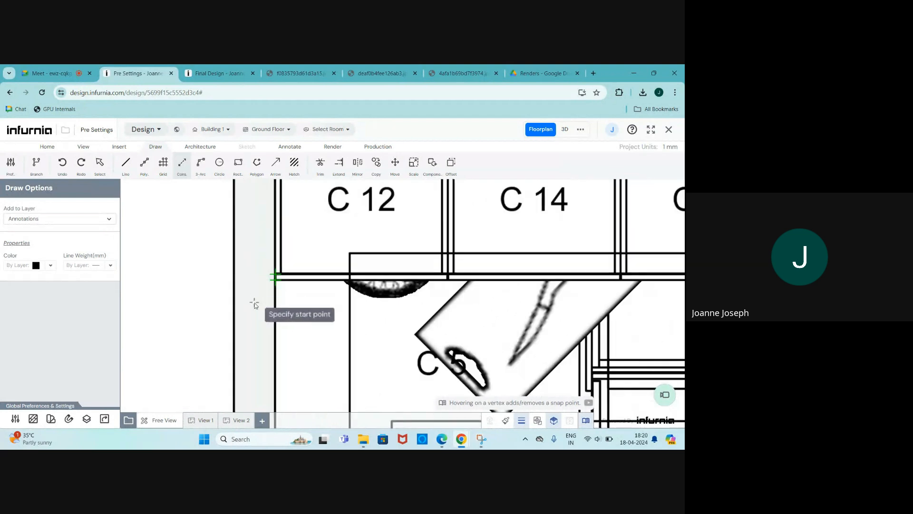
scroll(264, 295, up, 5)
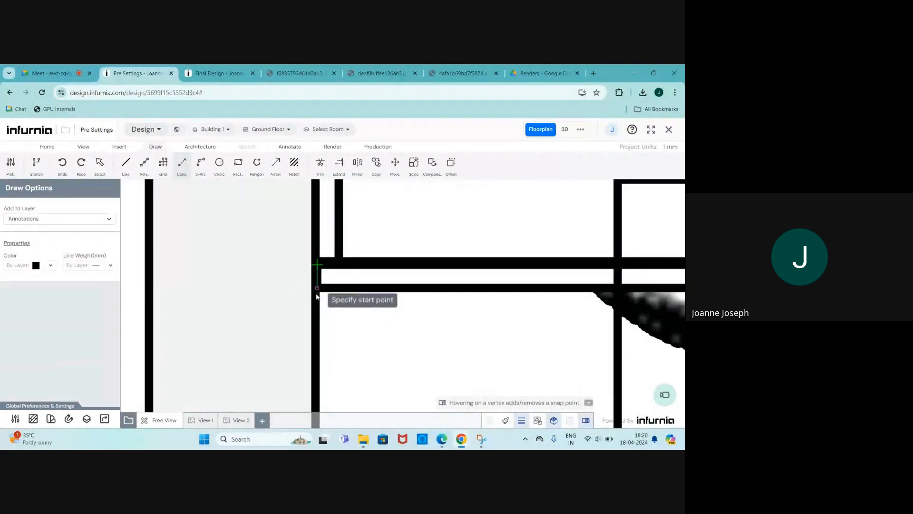
scroll(438, 285, down, 5)
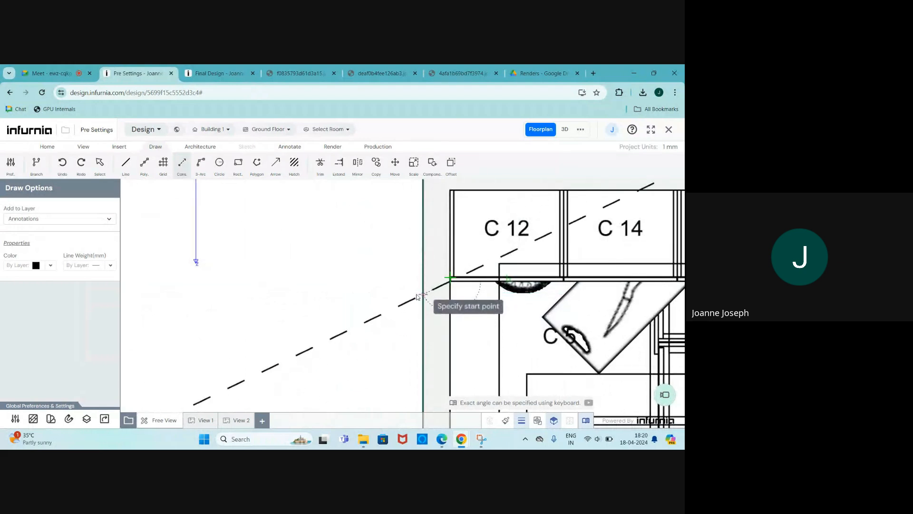
scroll(452, 281, up, 2)
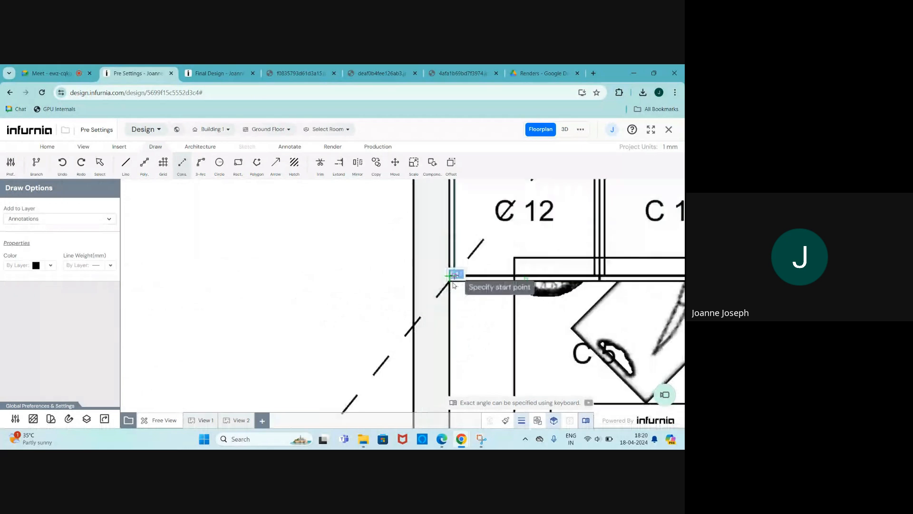
scroll(304, 332, down, 2)
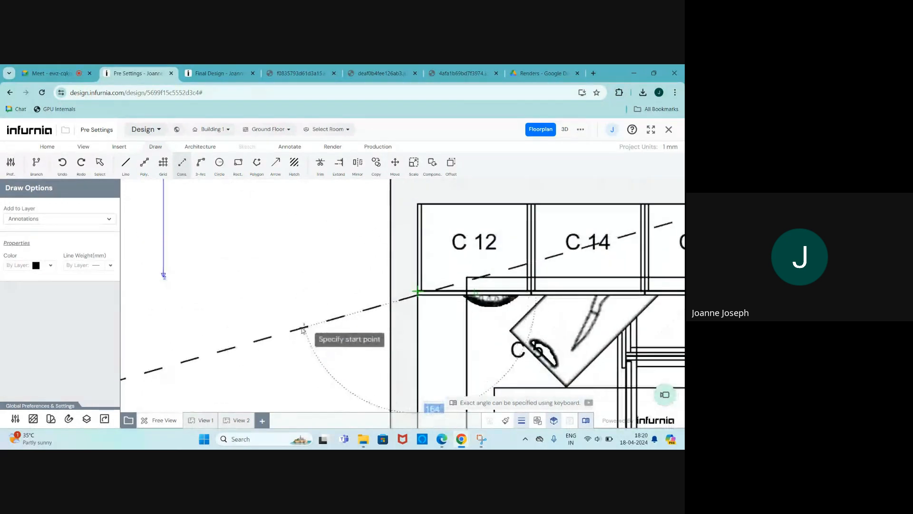
scroll(305, 330, down, 1)
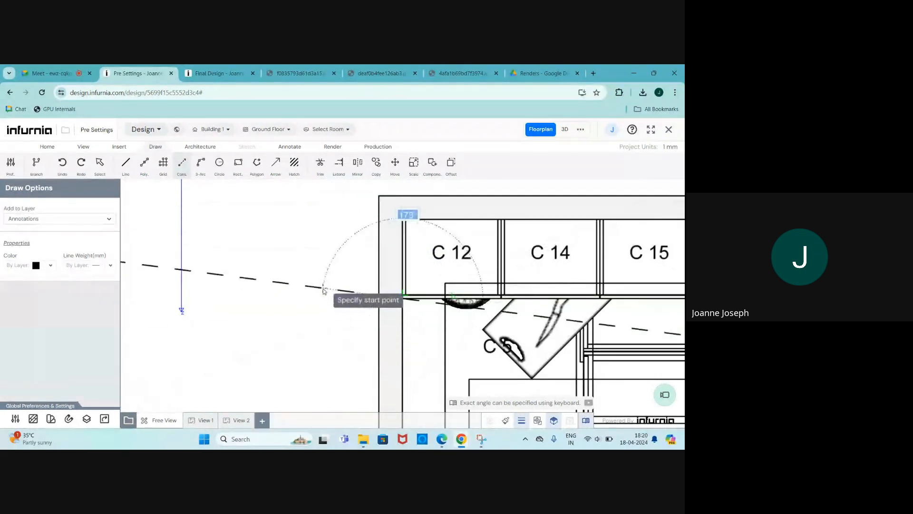
text(0)
key(Return)
scroll(422, 300, up, 2)
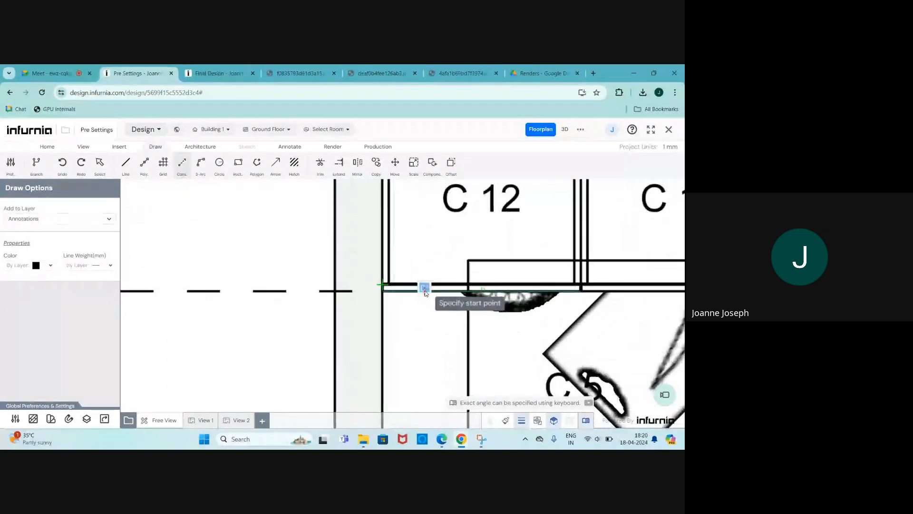
scroll(441, 299, up, 1)
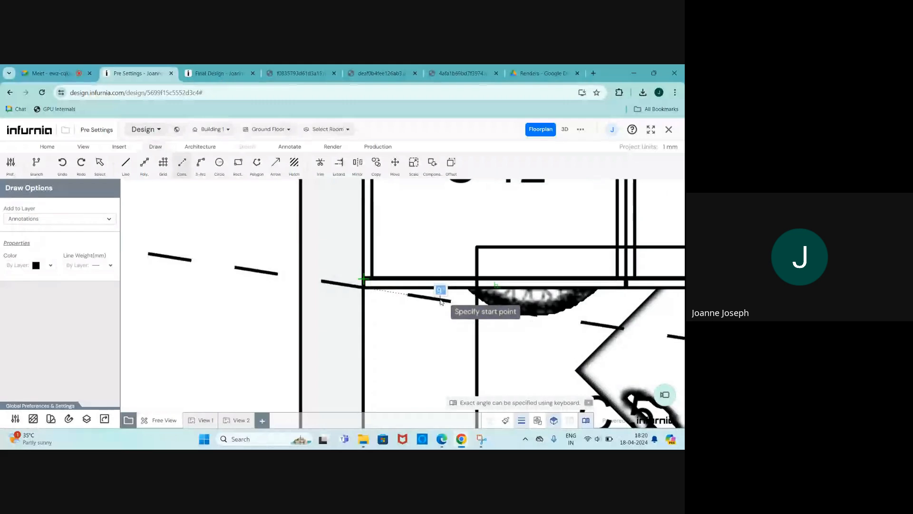
click(459, 285)
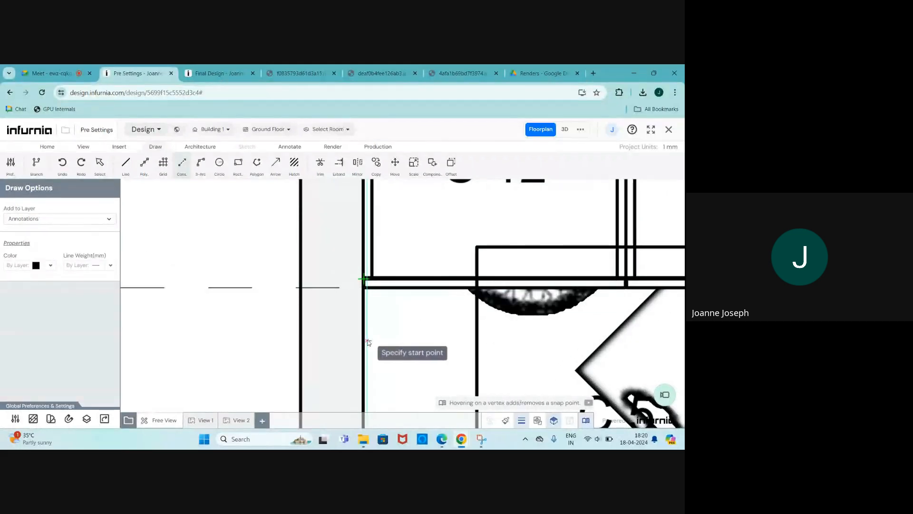
scroll(285, 294, down, 5)
scroll(244, 237, down, 3)
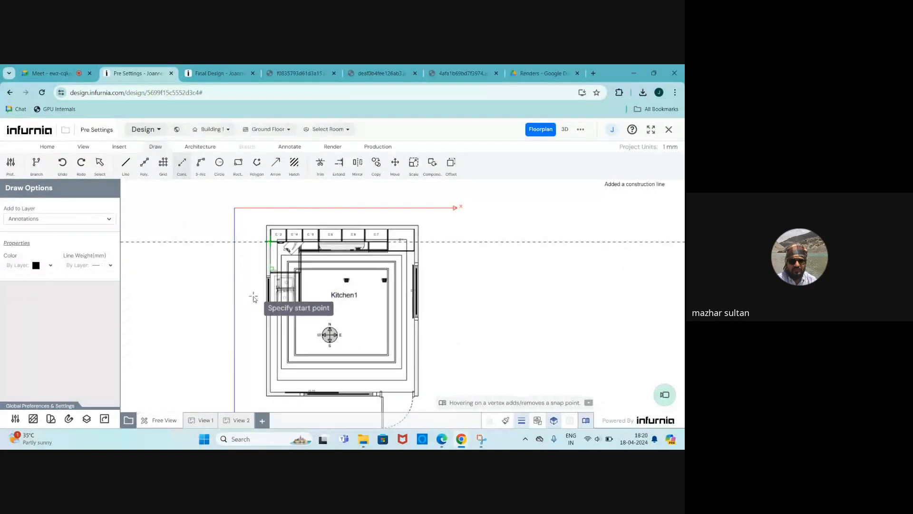
key(Escape)
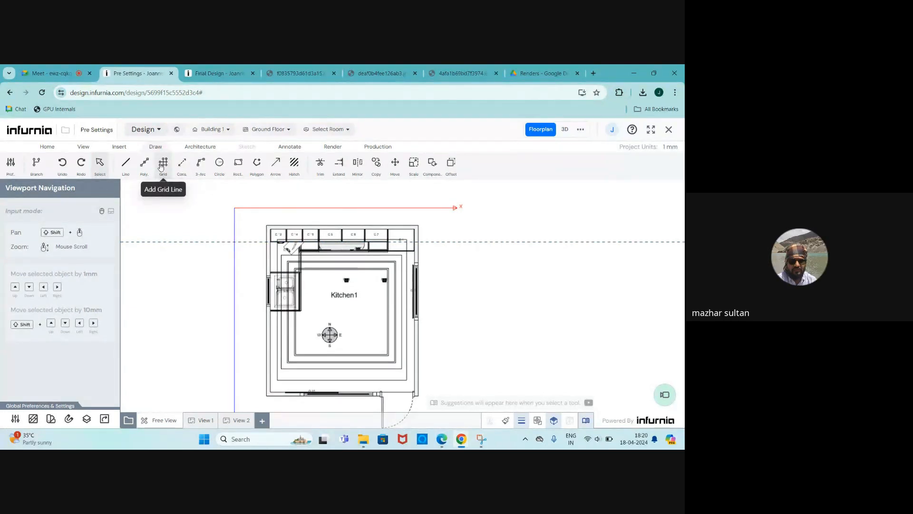
click(162, 165)
key(Escape)
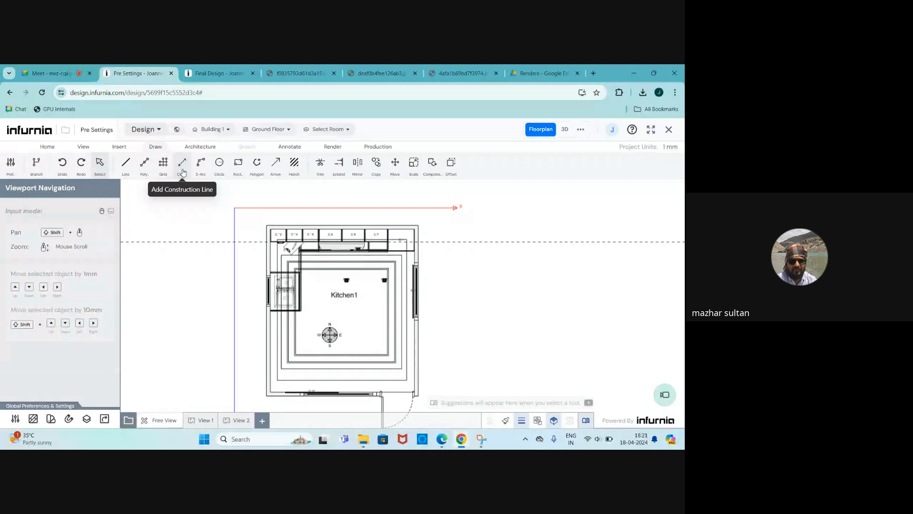
scroll(246, 261, up, 4)
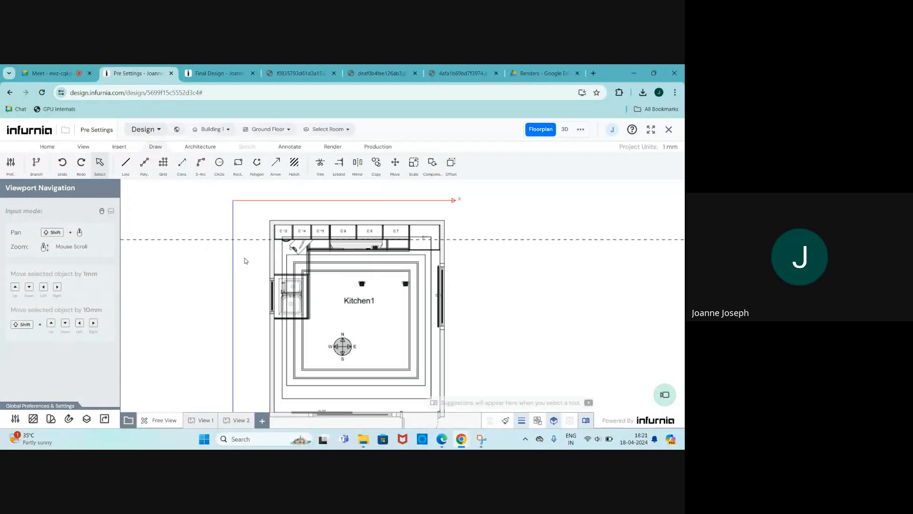
scroll(246, 262, down, 1)
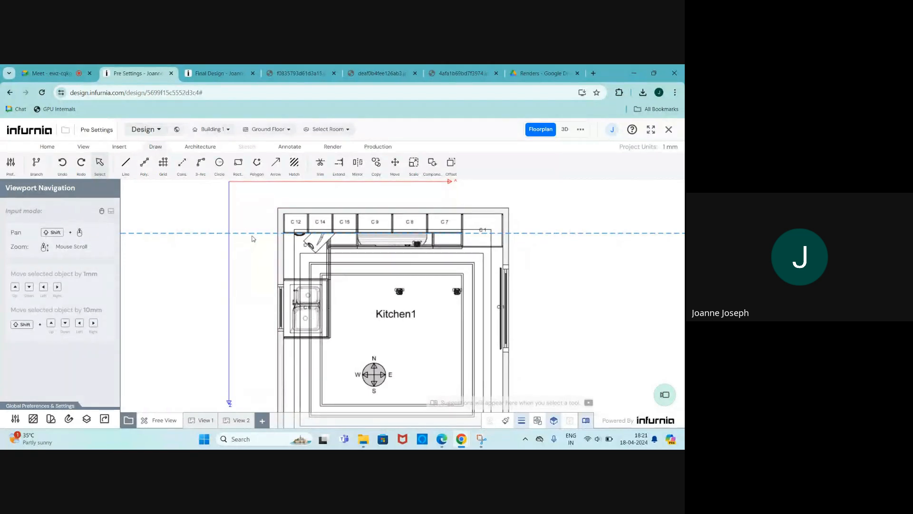
click(252, 239)
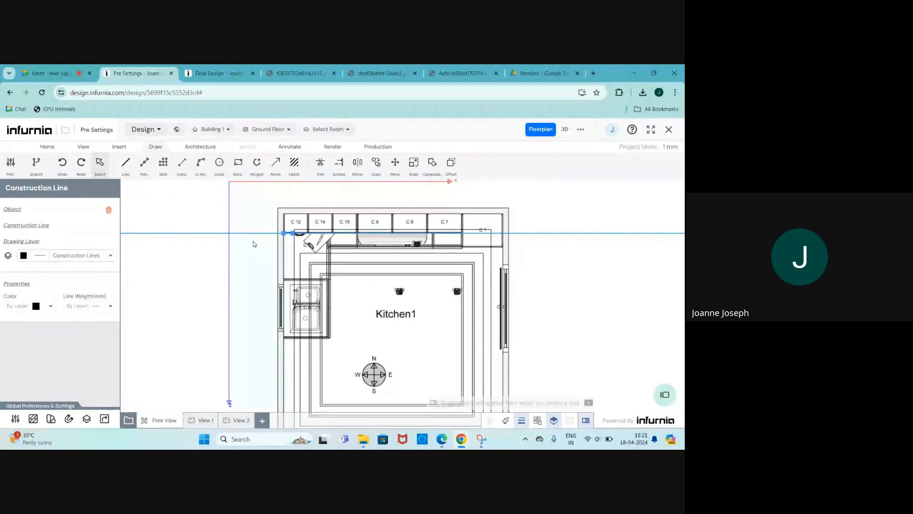
click(254, 242)
Step: Draw a vertical construction line along the inner face of the kitchen wall on the sink side
click(182, 163)
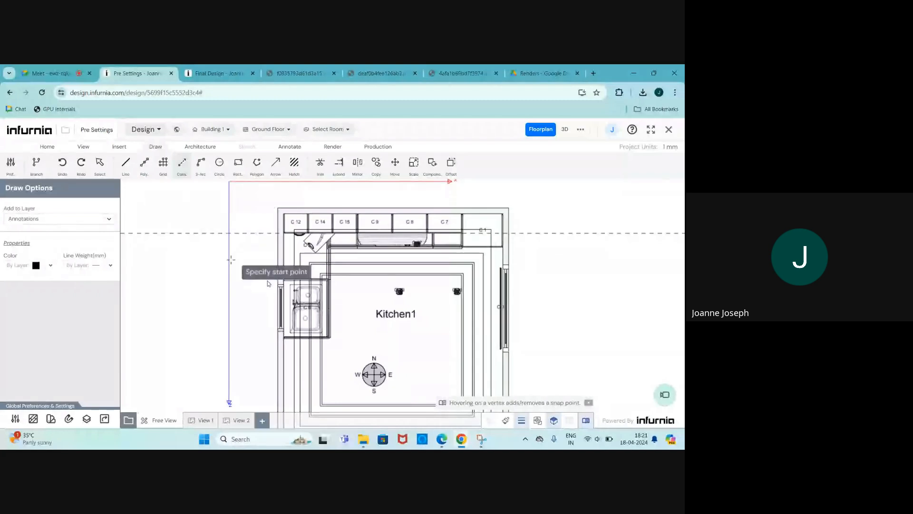
scroll(268, 278, up, 4)
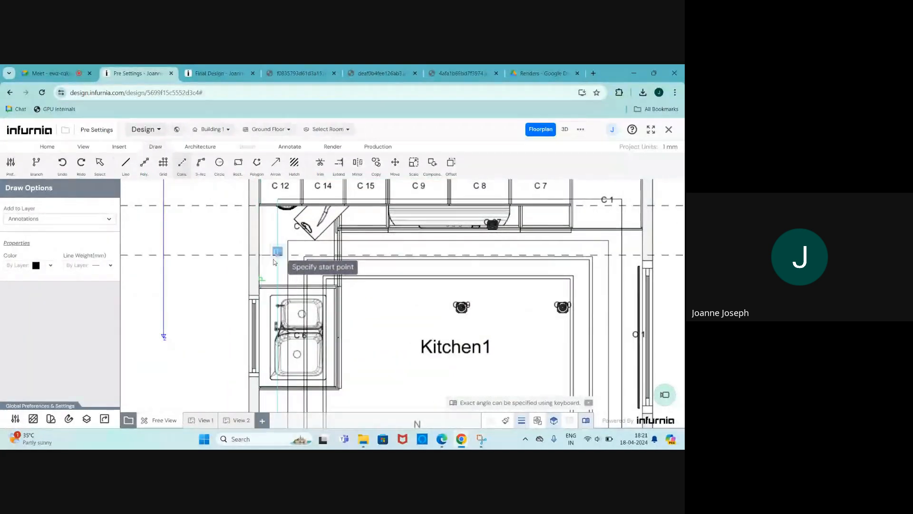
click(259, 220)
scroll(224, 261, down, 5)
key(Escape)
scroll(181, 282, up, 2)
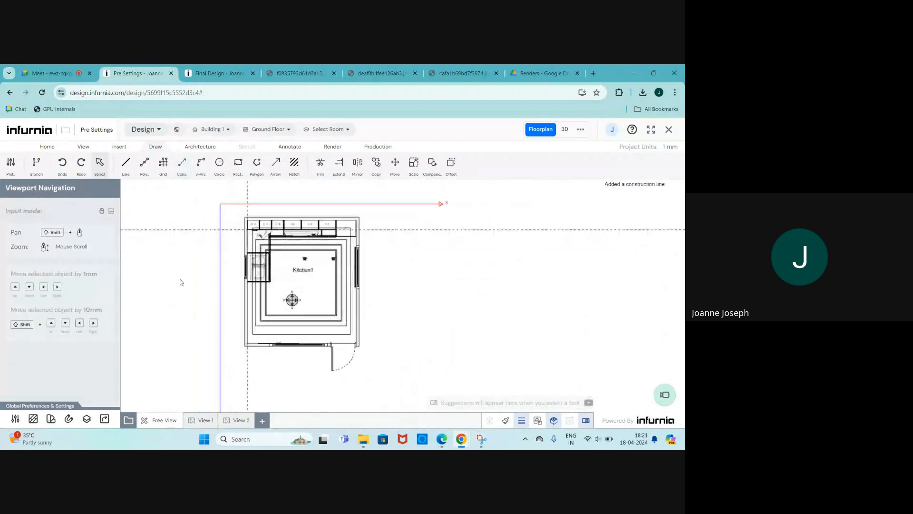
Step: Array the horizontal construction line down across the kitchen plan in Multiply(Straight) Fixed Distance mode, making four copies 1000 mm apart
scroll(205, 286, up, 1)
click(189, 240)
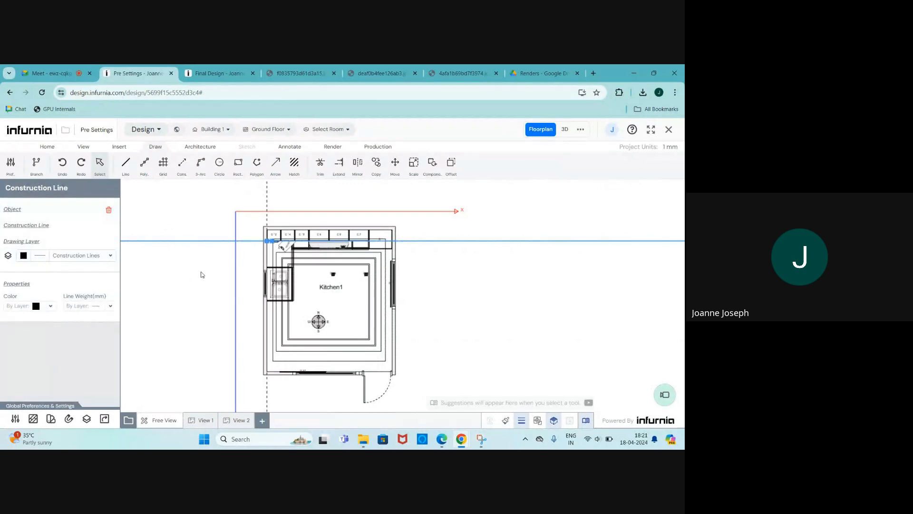
text(arr)
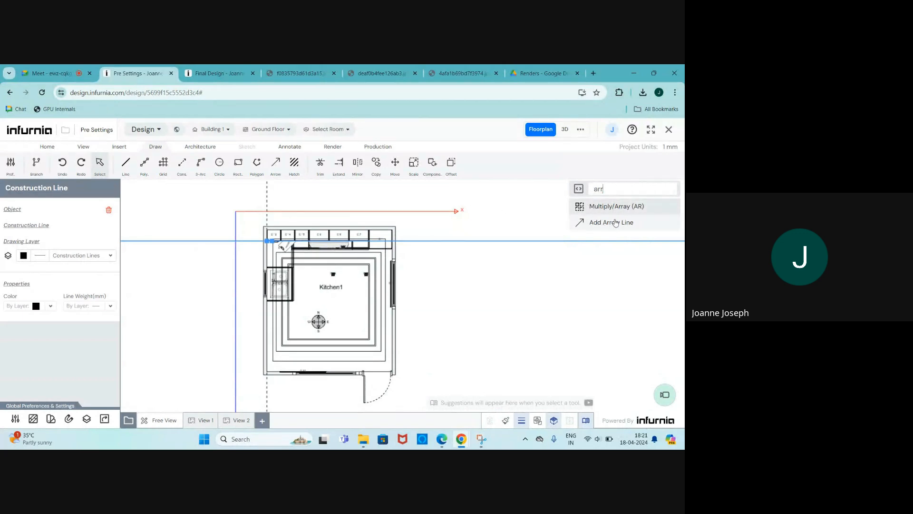
key(Return)
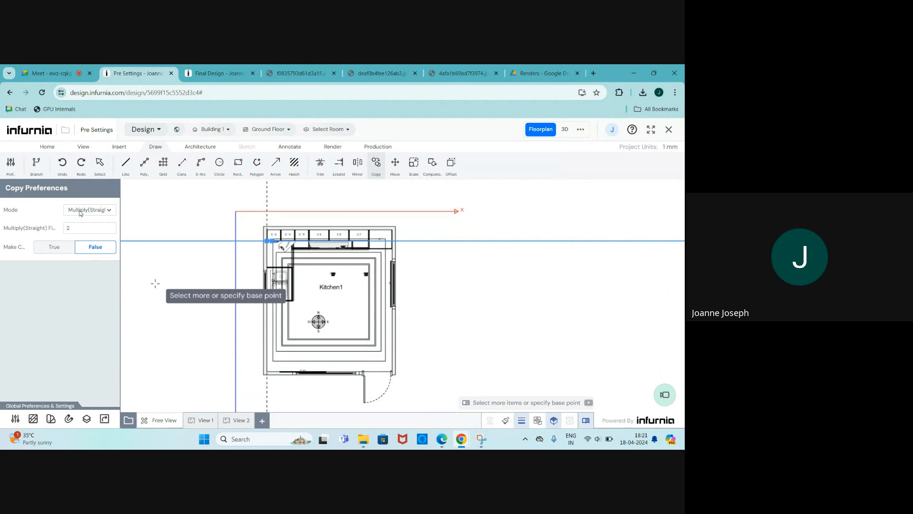
scroll(171, 252, up, 2)
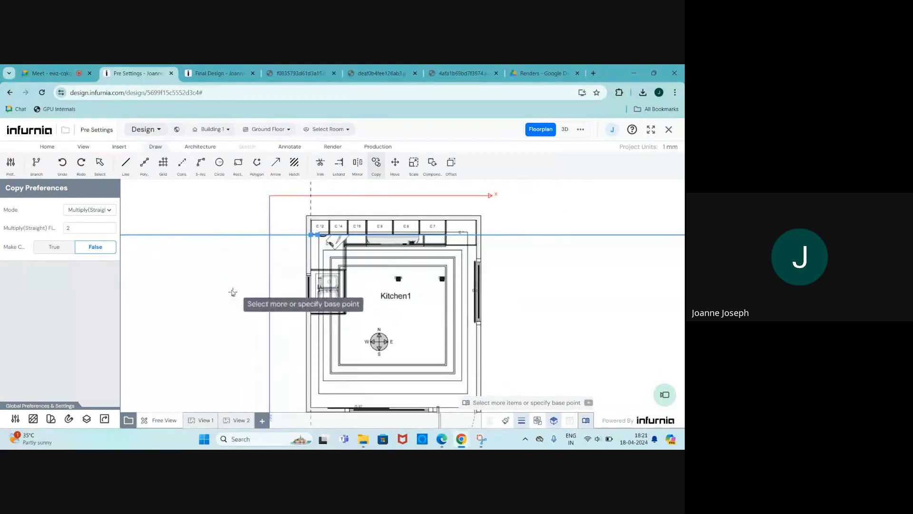
click(105, 209)
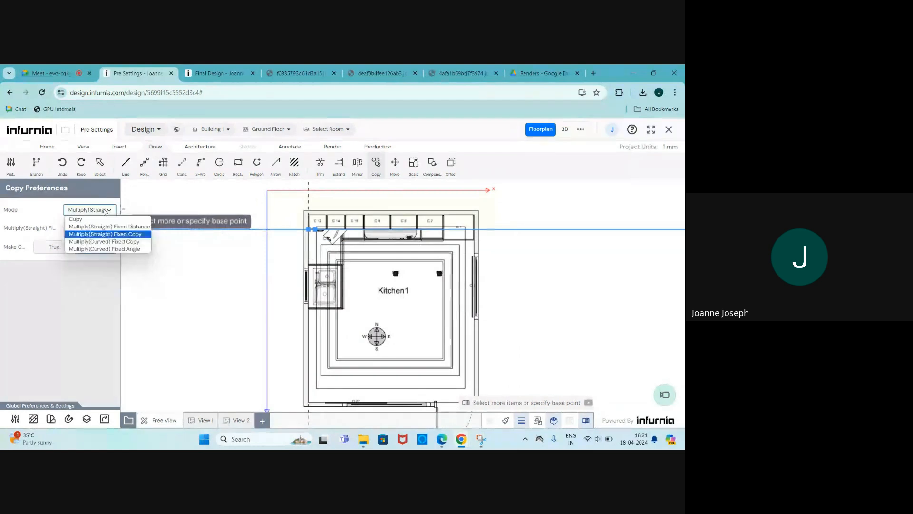
click(122, 228)
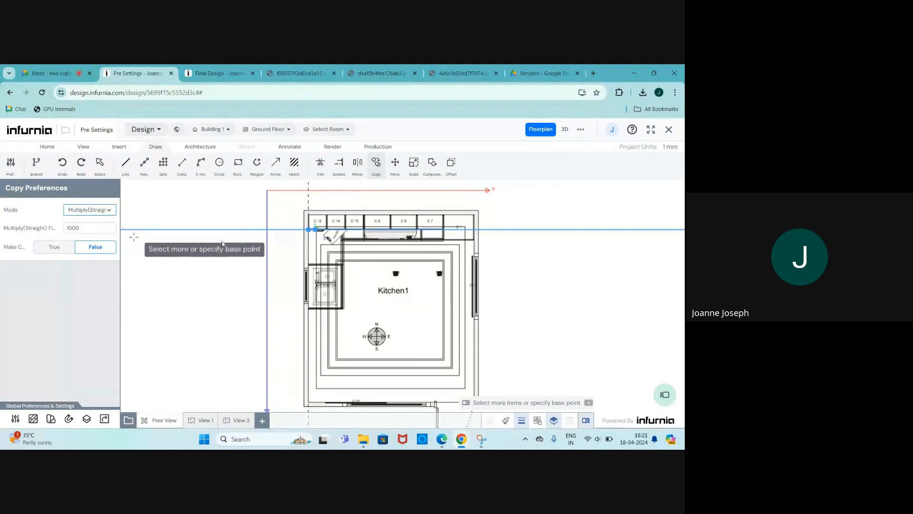
scroll(279, 241, up, 2)
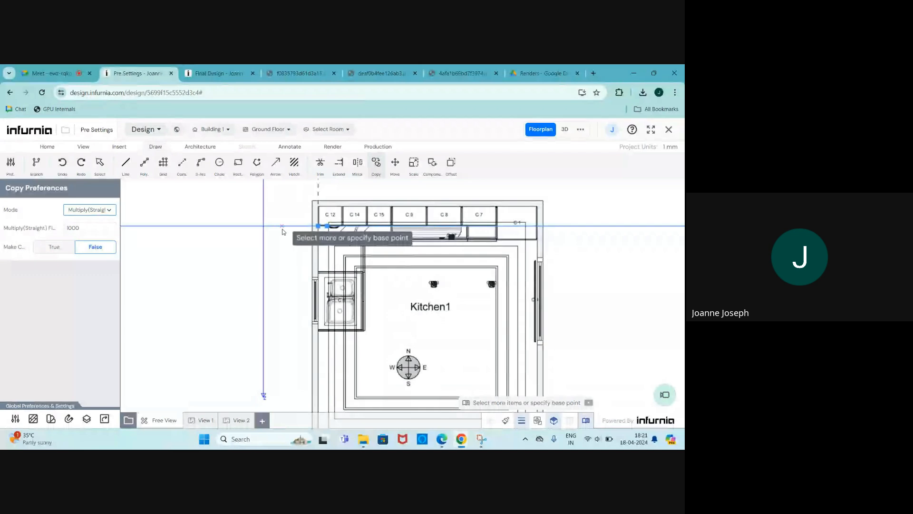
scroll(283, 224, up, 2)
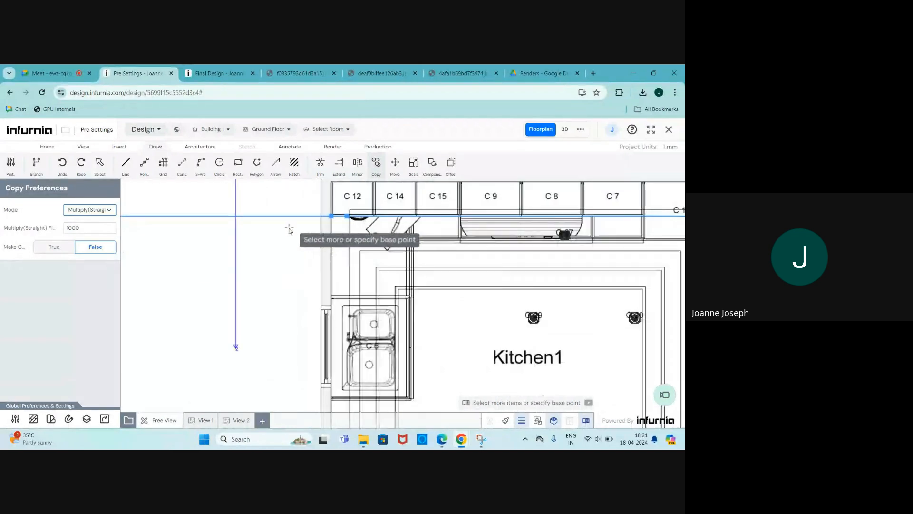
click(284, 219)
scroll(285, 226, down, 3)
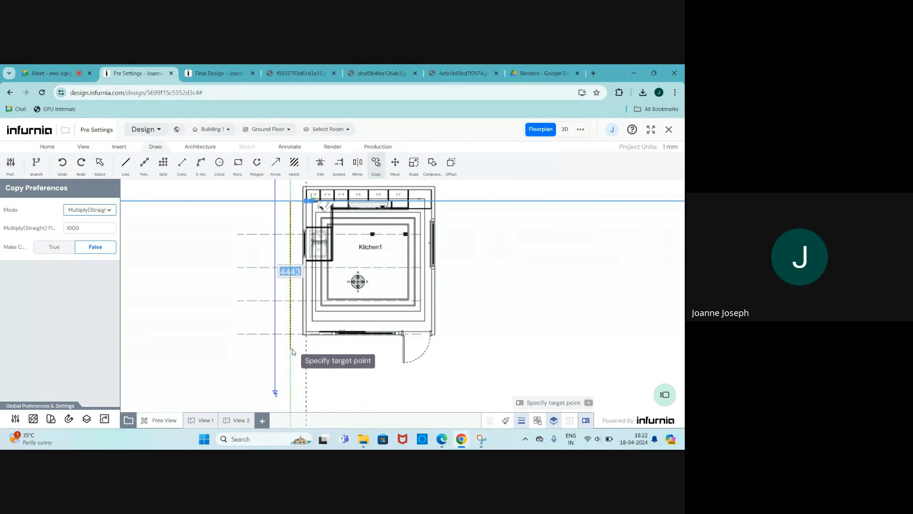
click(293, 355)
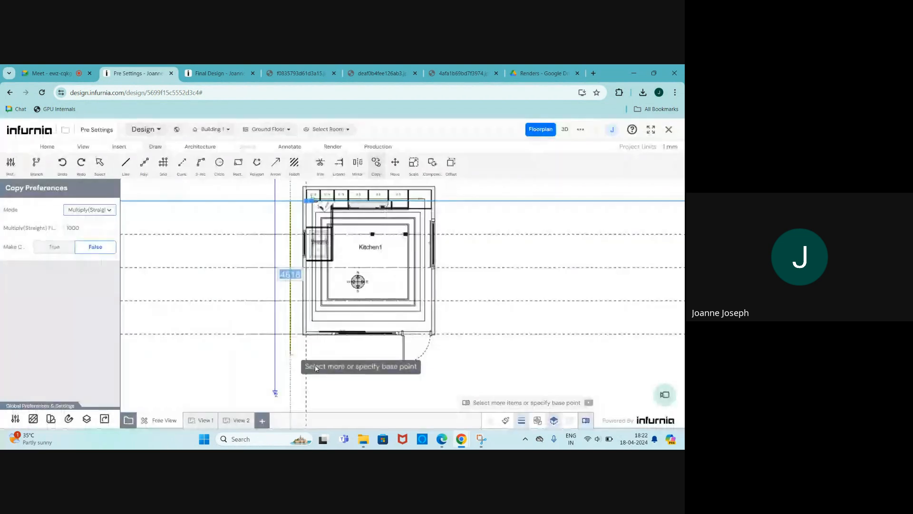
key(Escape)
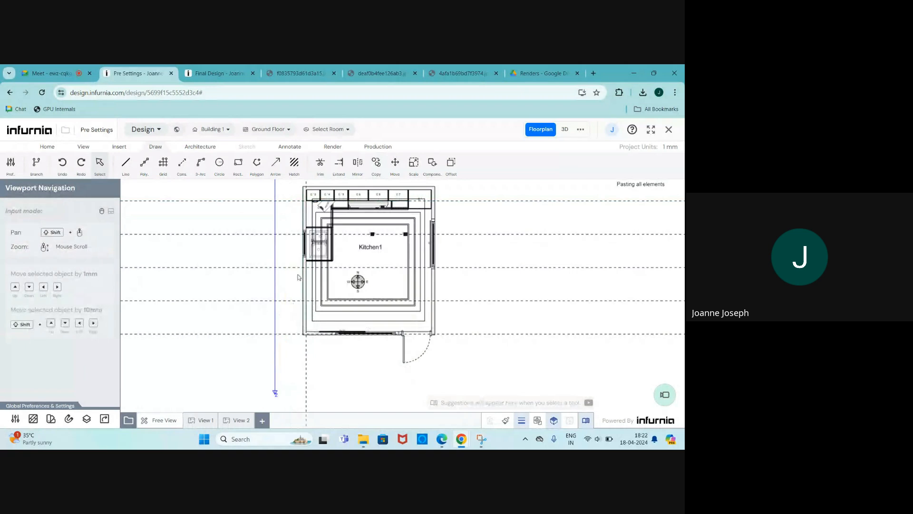
Step: Array the vertical construction line from the sink-side wall across the kitchen plan, making four copies at a fixed distance of 1000 mm
scroll(305, 290, up, 2)
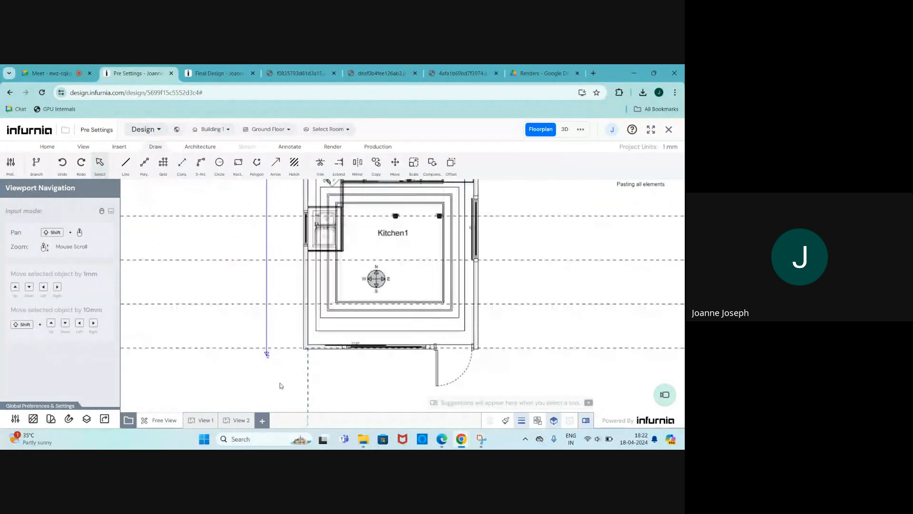
scroll(282, 379, down, 2)
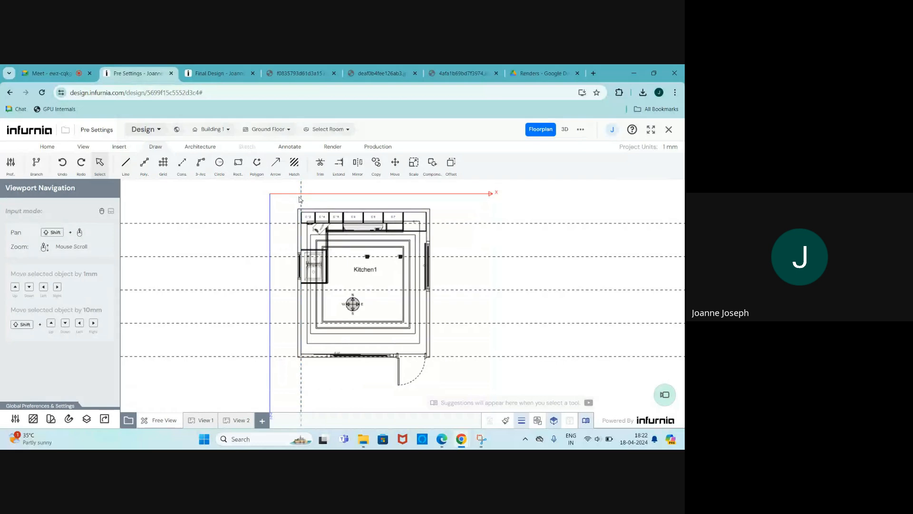
click(301, 200)
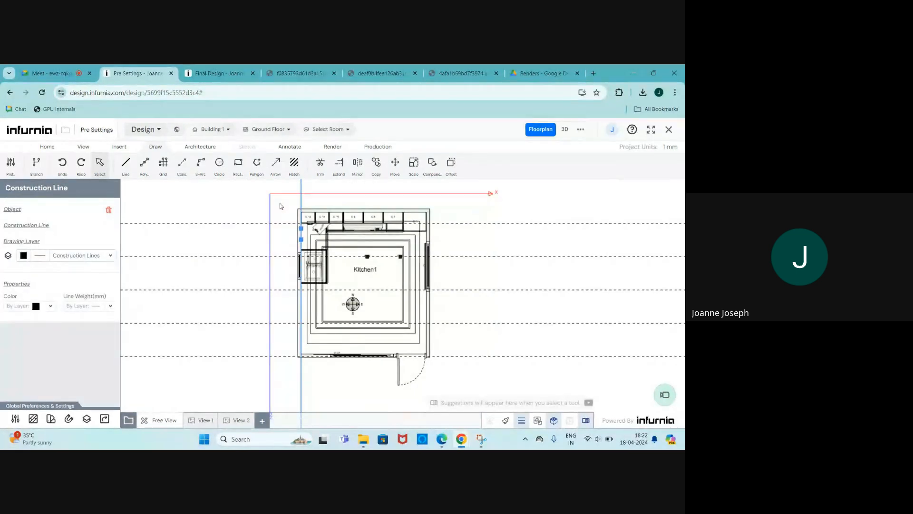
text(ar)
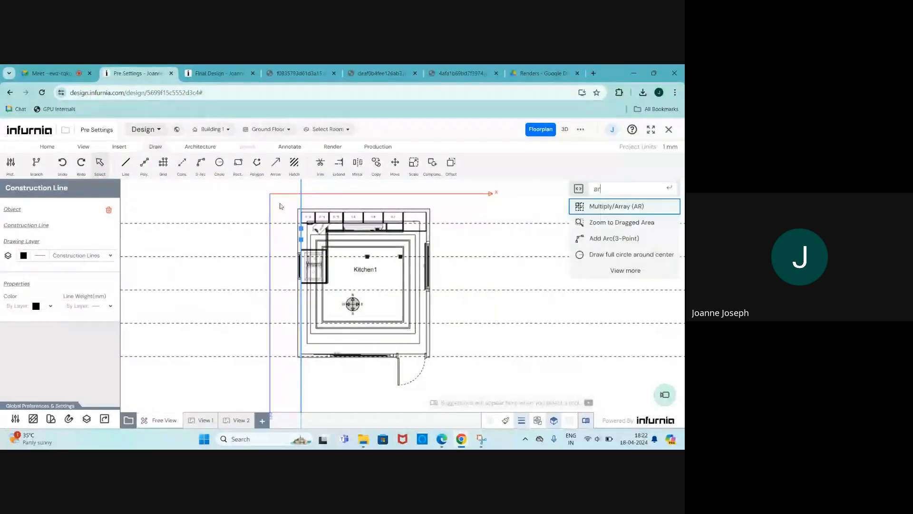
click(628, 207)
click(95, 210)
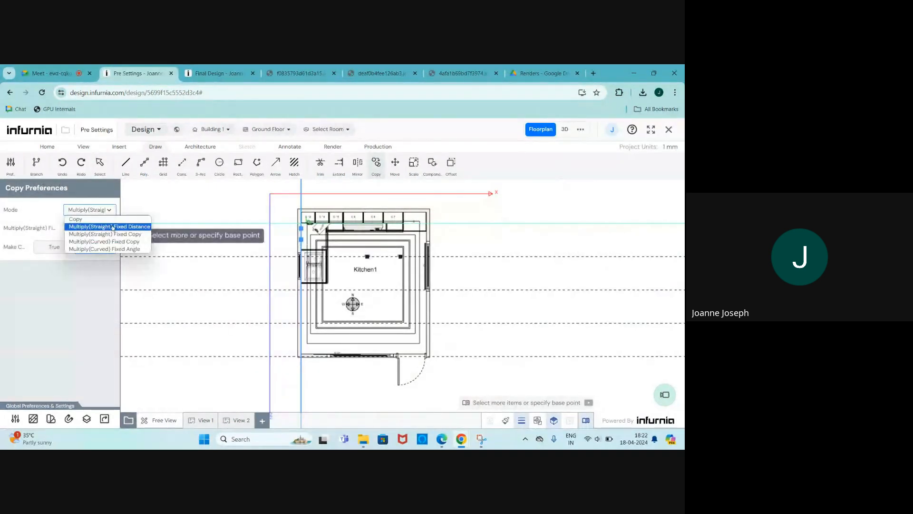
click(72, 233)
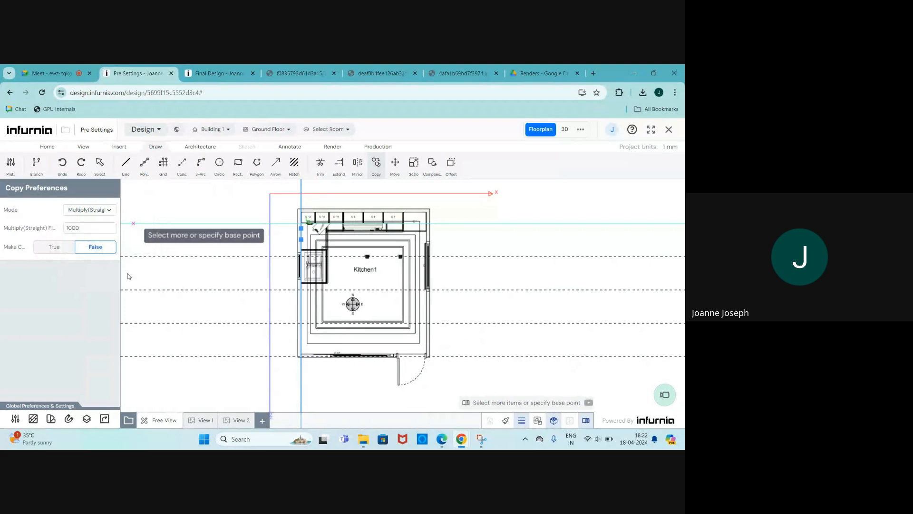
scroll(290, 195, up, 5)
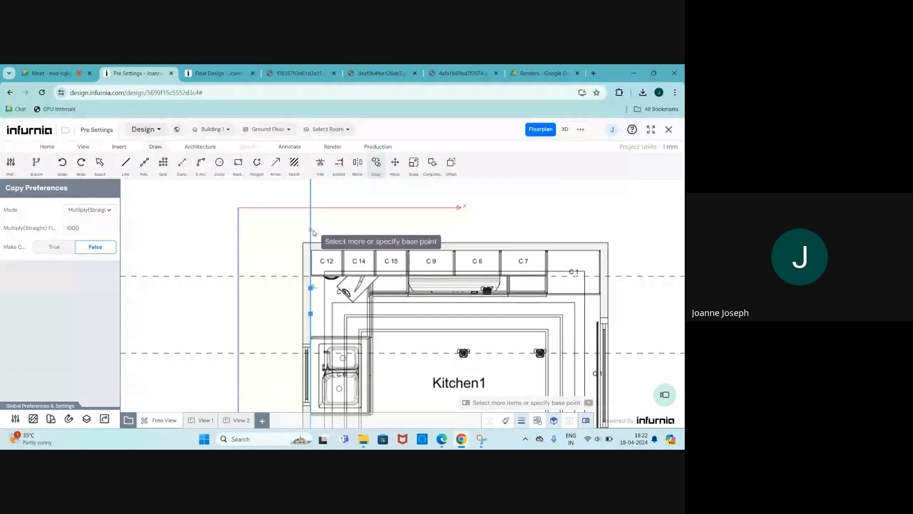
click(311, 231)
scroll(312, 231, down, 2)
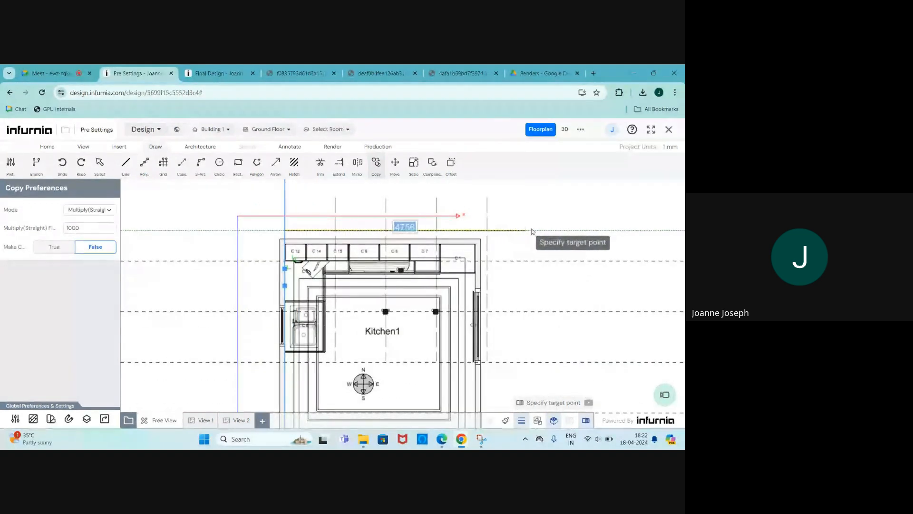
click(506, 229)
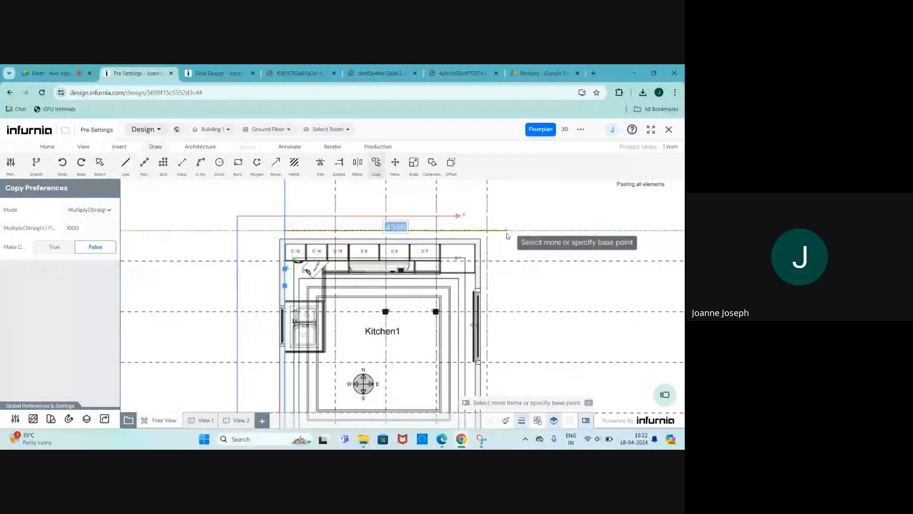
key(Escape)
scroll(381, 307, down, 3)
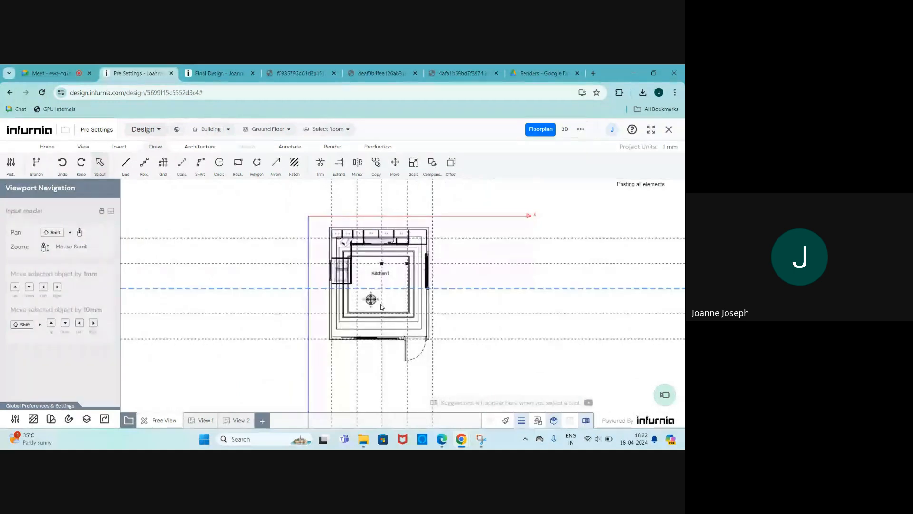
scroll(381, 307, up, 3)
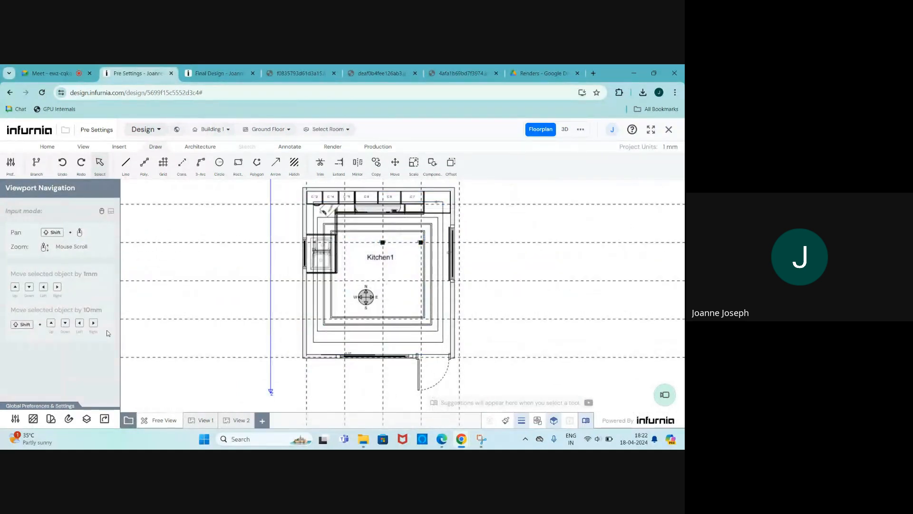
Step: Switch to the Google Meet call and check the participants list and the in-call messages
click(52, 73)
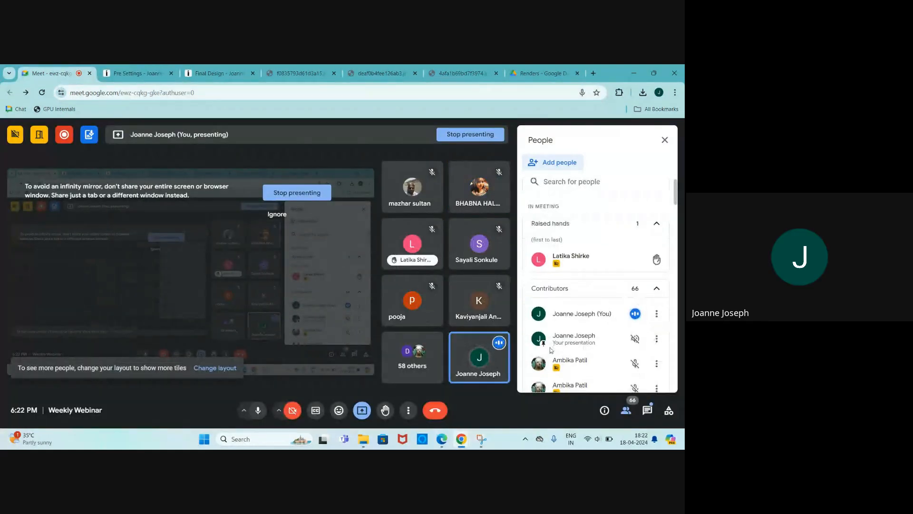
scroll(661, 328, down, 1)
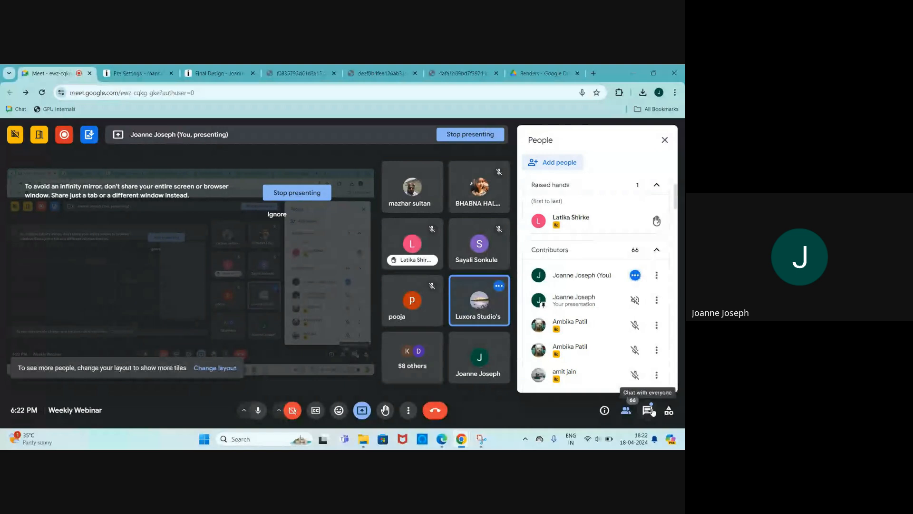
click(650, 409)
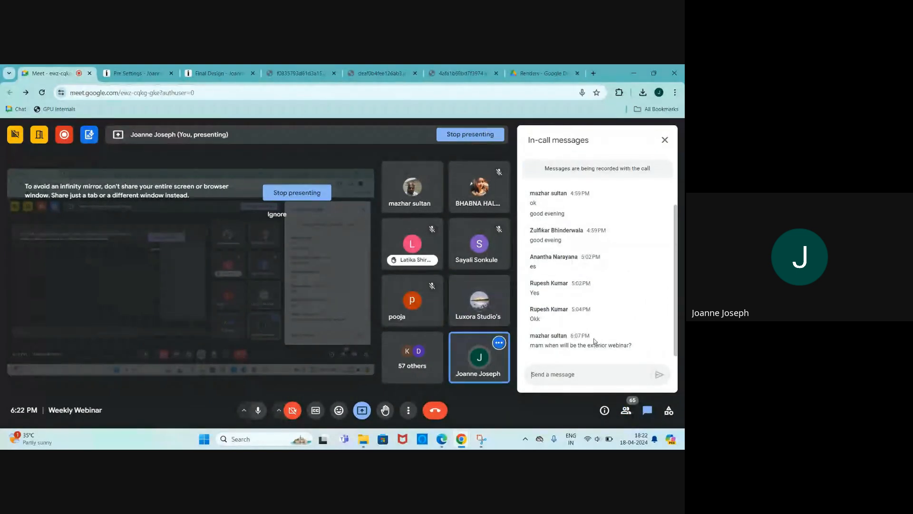
scroll(592, 338, up, 1)
scroll(590, 333, down, 1)
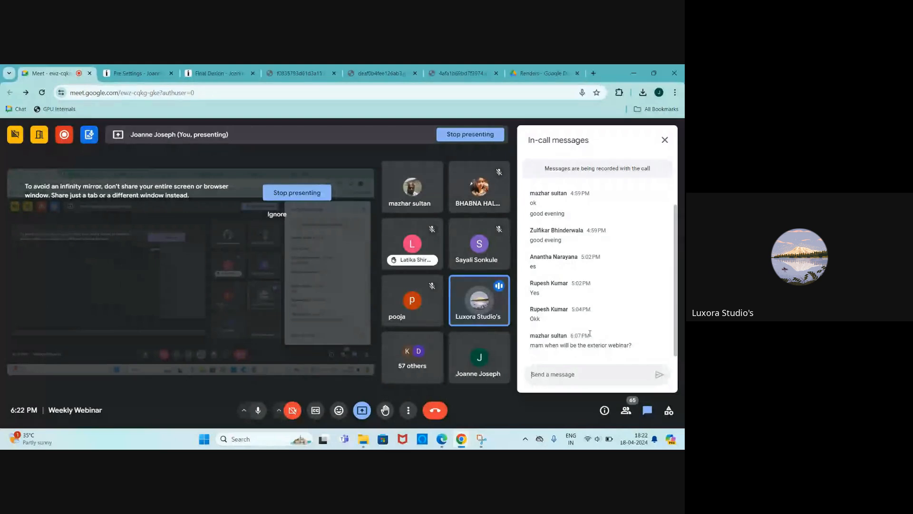
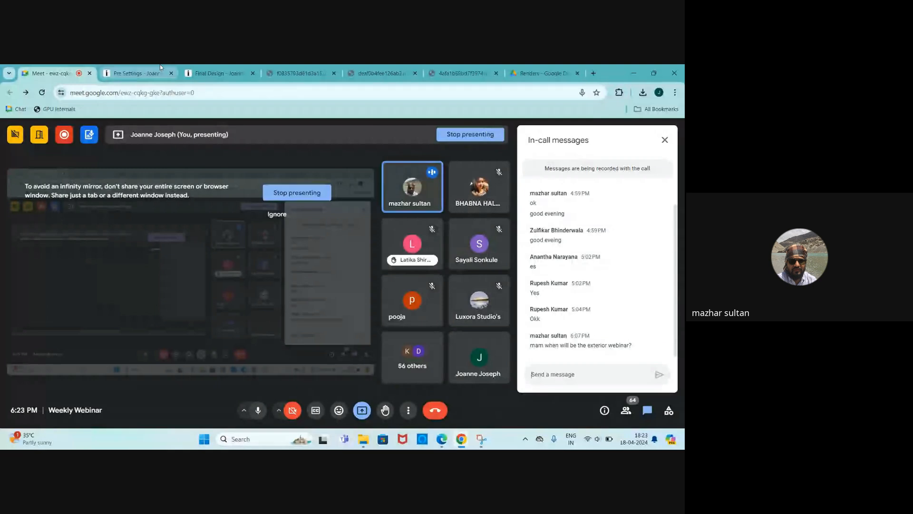
Step: Return to the Pre Settings design in Infurnia and set the project units to feet and inches
mouse_move(161, 67)
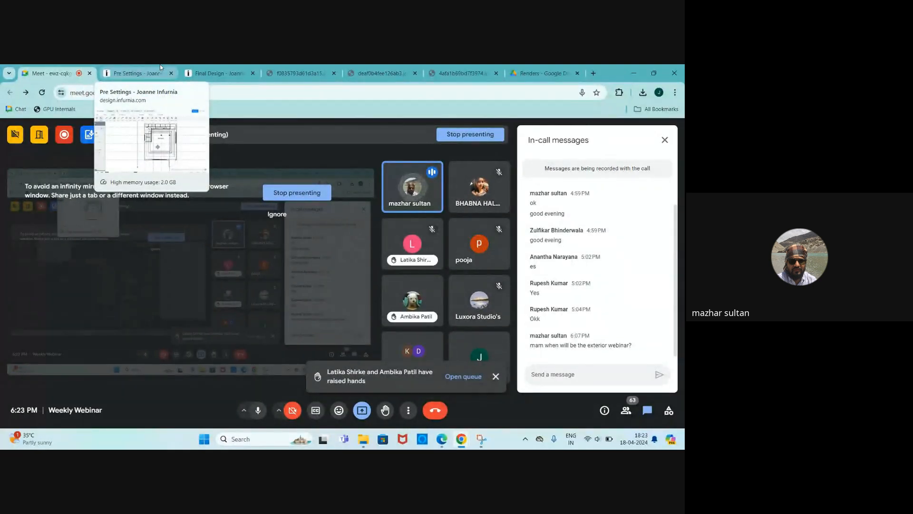
click(161, 67)
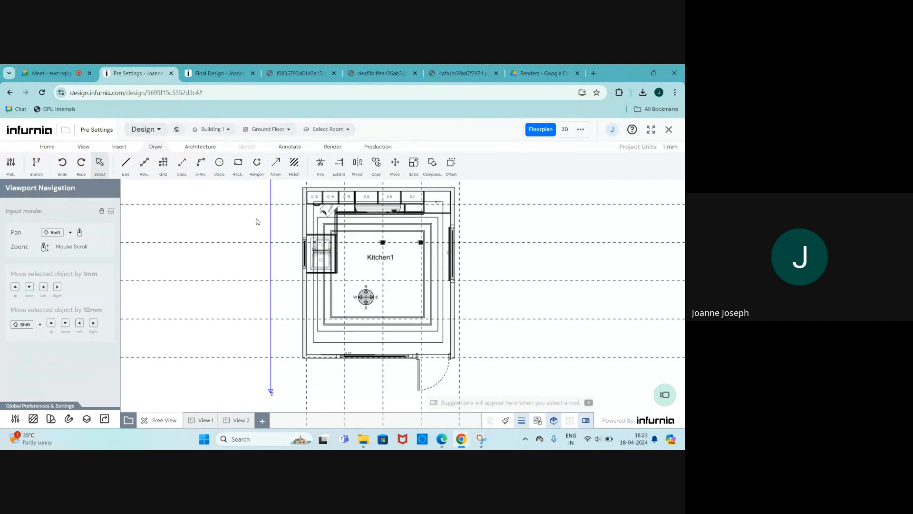
text(pr)
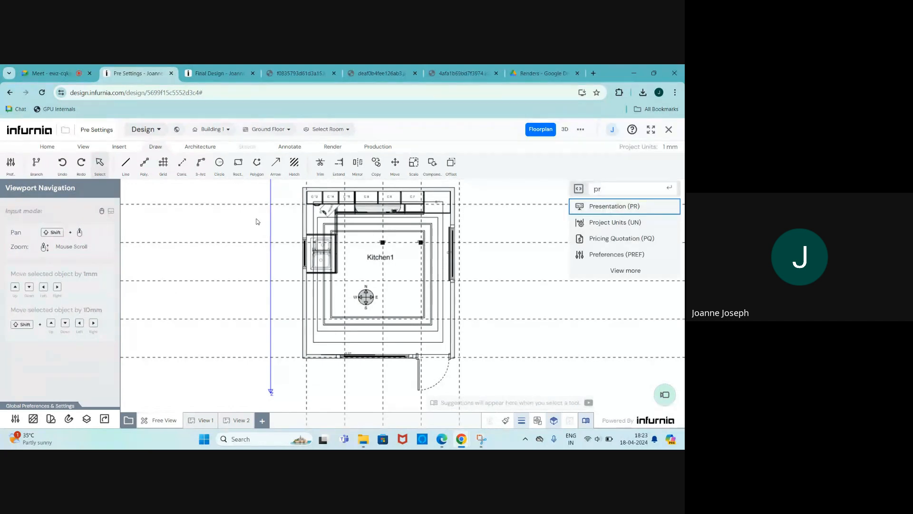
click(627, 222)
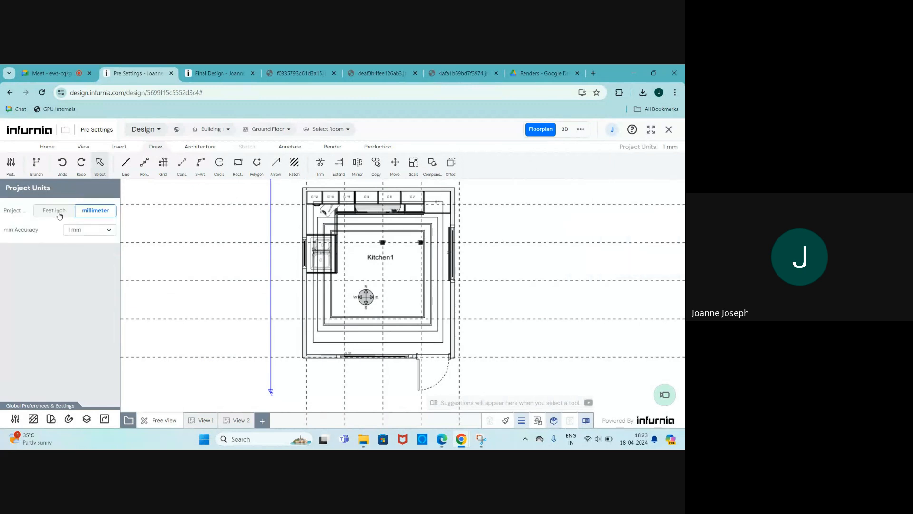
click(55, 211)
Step: Start an array on the lowest horizontal construction line to check its spacing setting in feet and inches, and leave the command
scroll(179, 228, down, 3)
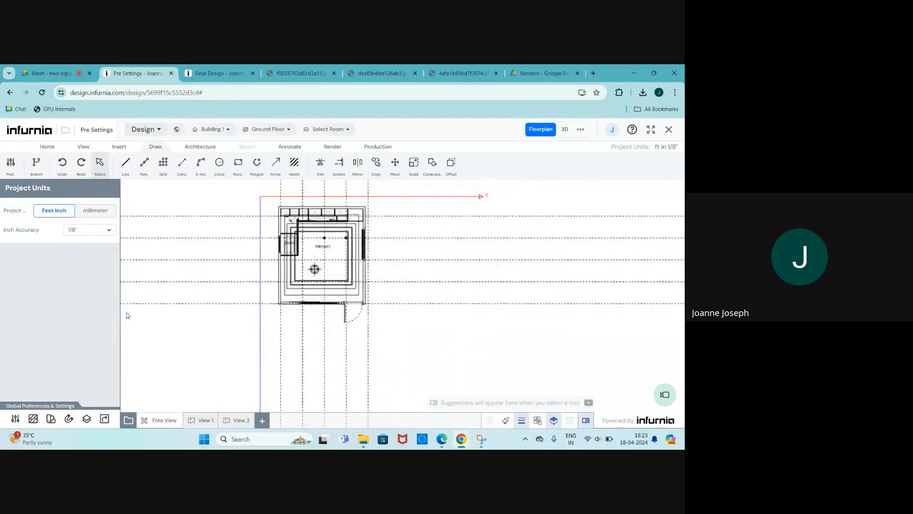
click(170, 304)
scroll(181, 300, up, 3)
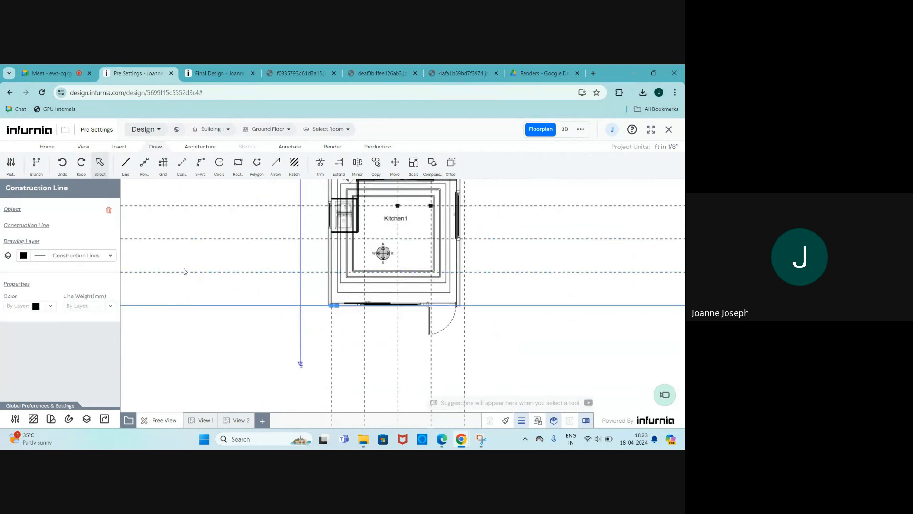
text(ar)
click(597, 208)
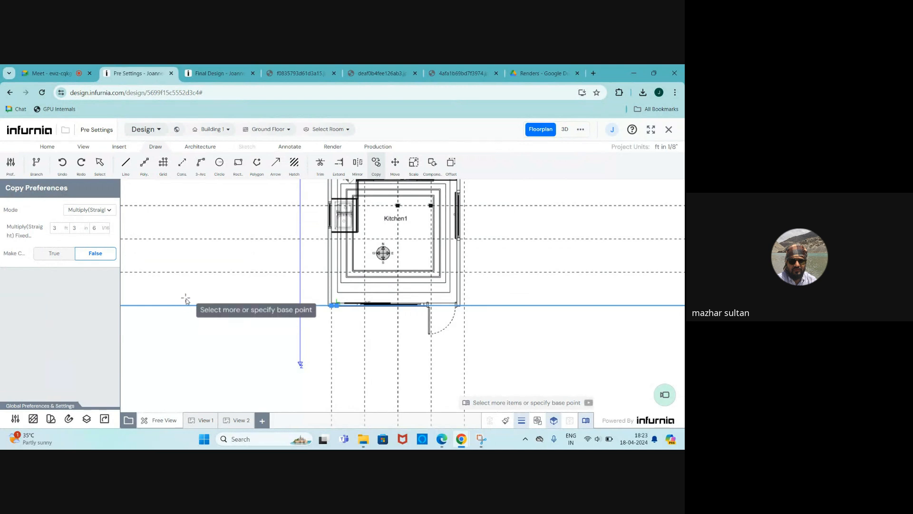
scroll(234, 345, down, 3)
key(Escape)
scroll(256, 285, up, 5)
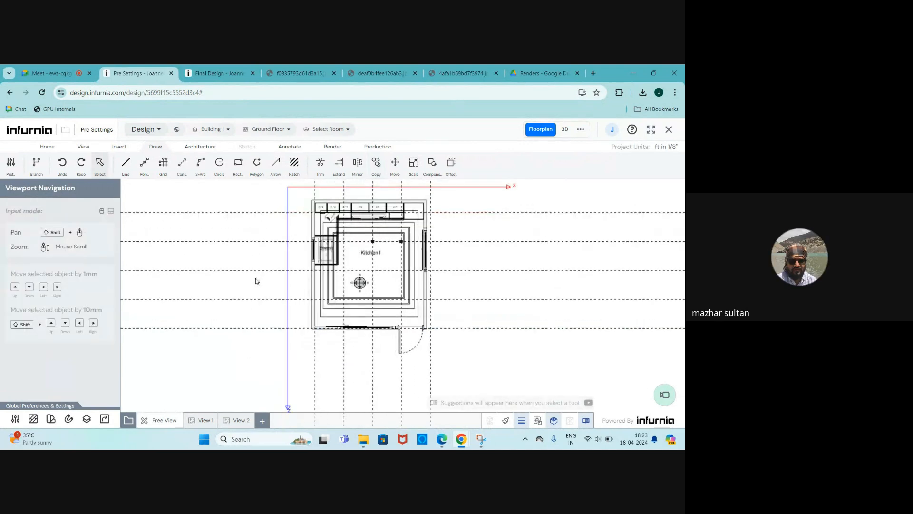
Step: Add an XY dimension across the full outer width of the kitchen's upper wall in the floorplan
scroll(231, 193, down, 1)
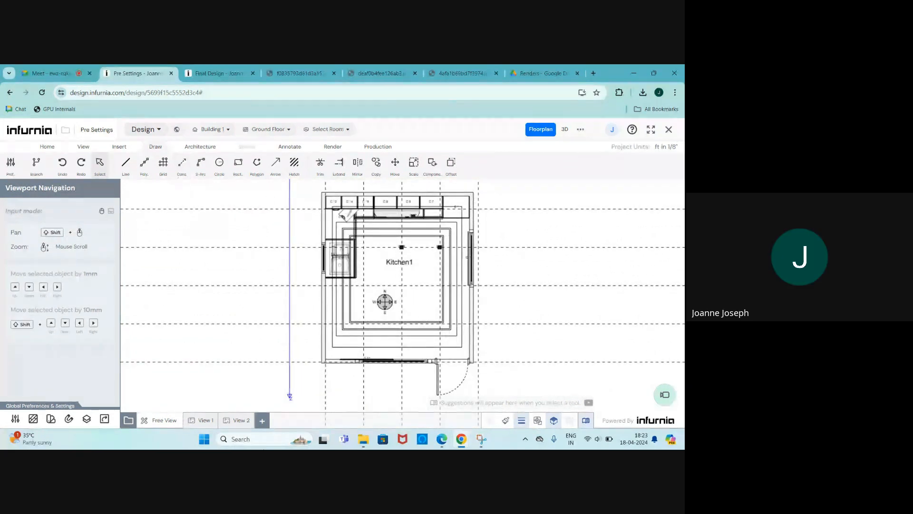
scroll(225, 190, down, 1)
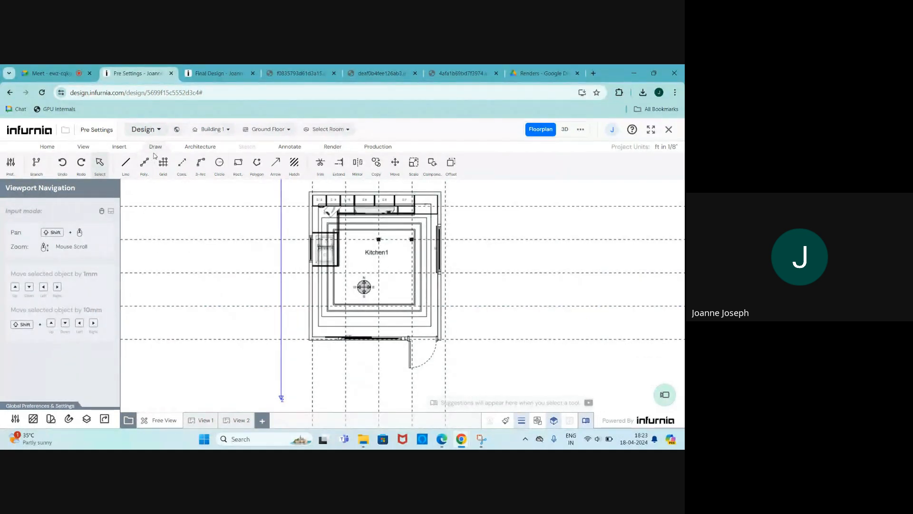
click(82, 148)
click(119, 147)
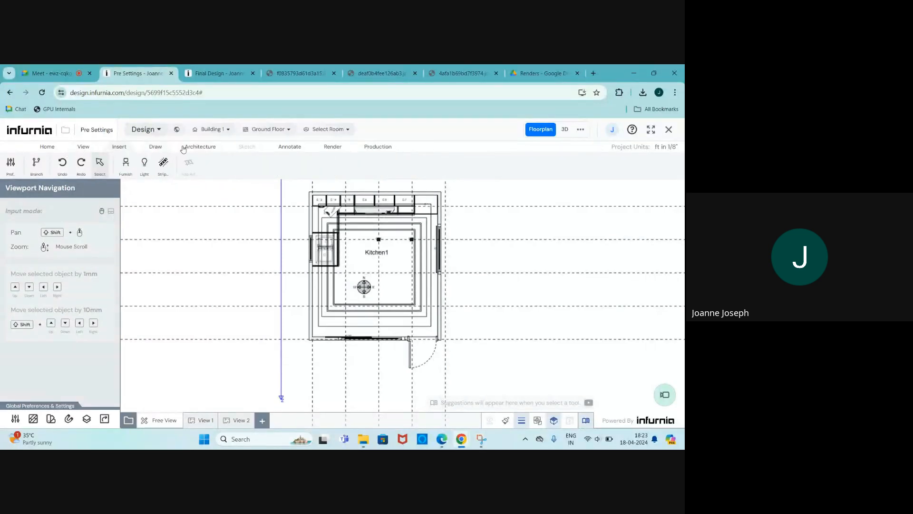
click(291, 147)
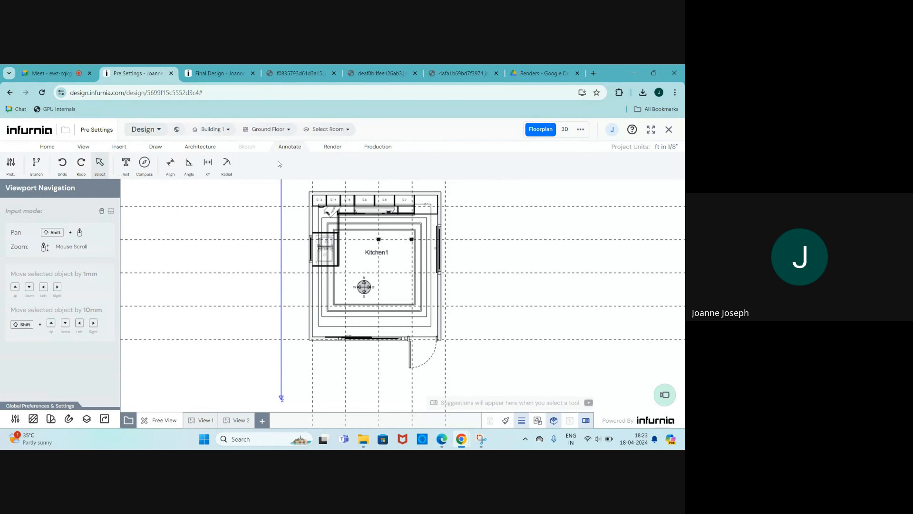
click(171, 164)
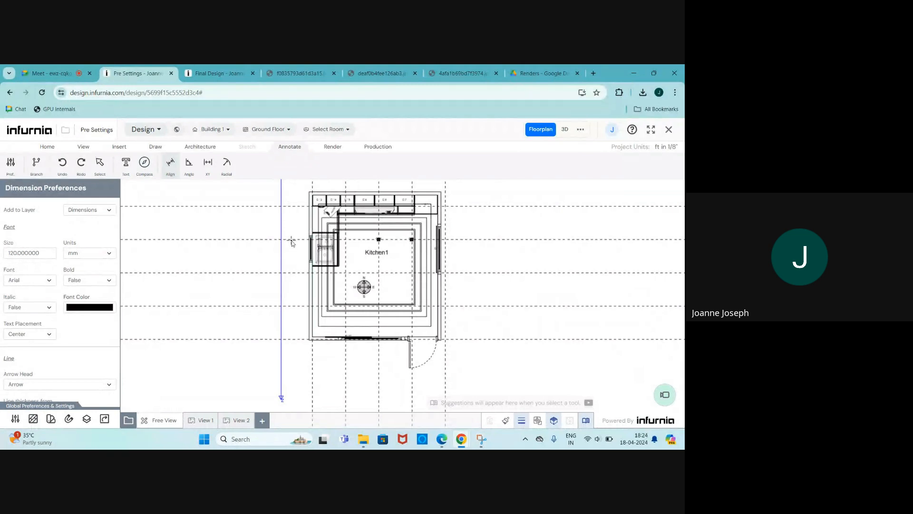
scroll(251, 204, up, 3)
click(208, 164)
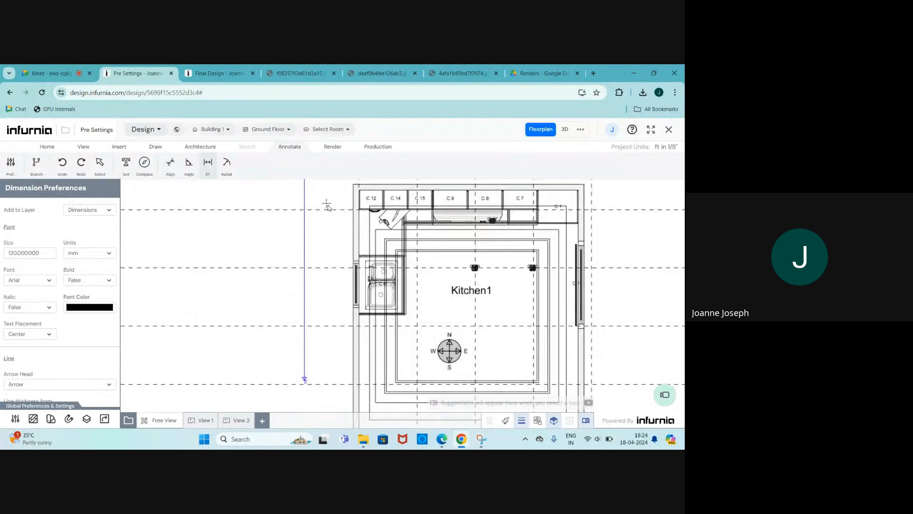
scroll(281, 245, down, 3)
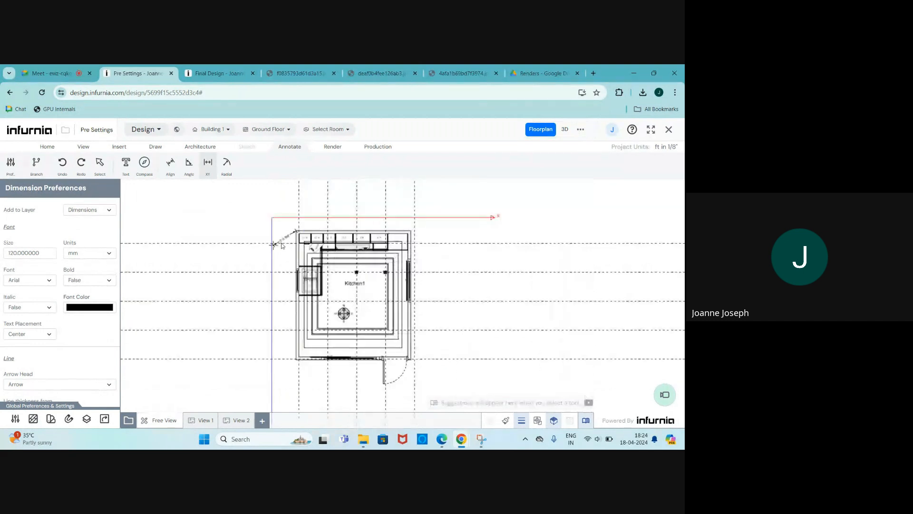
click(413, 231)
scroll(385, 219, up, 3)
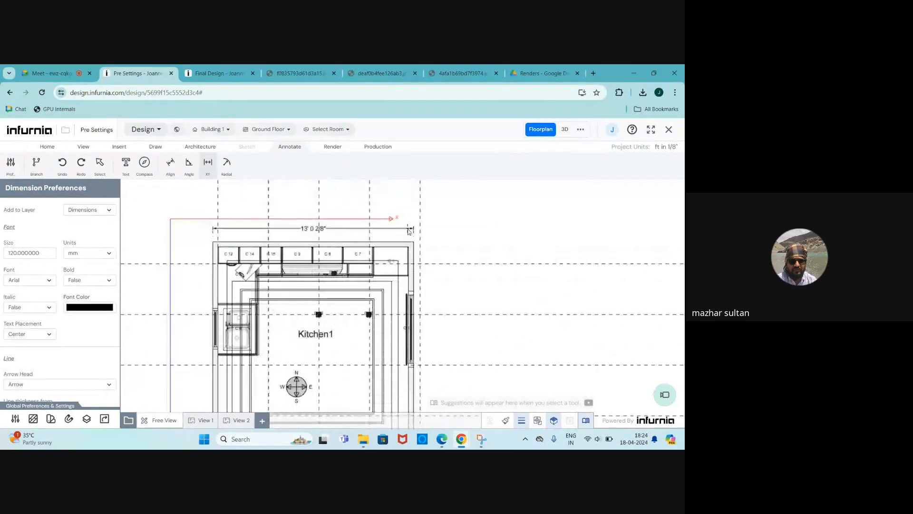
key(Escape)
Step: Select the dimension above the kitchen's upper wall and set its font units to pt
click(227, 235)
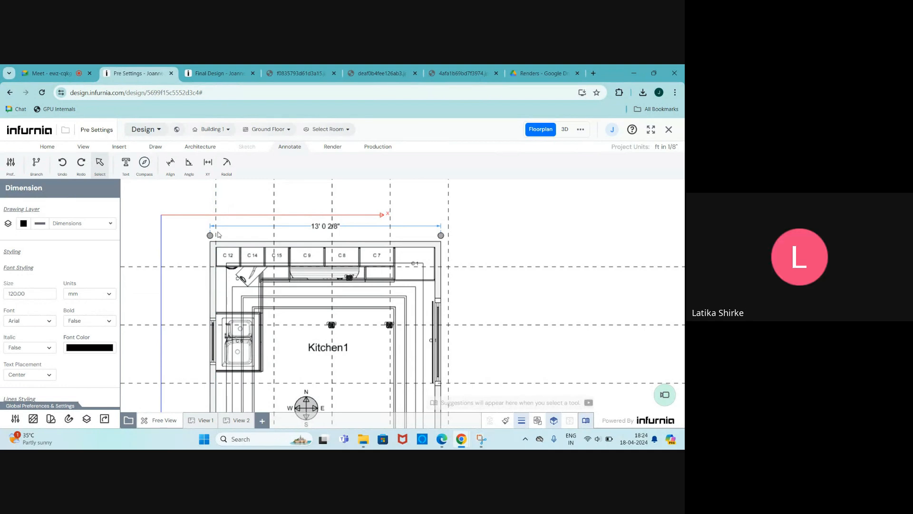
scroll(261, 233, down, 1)
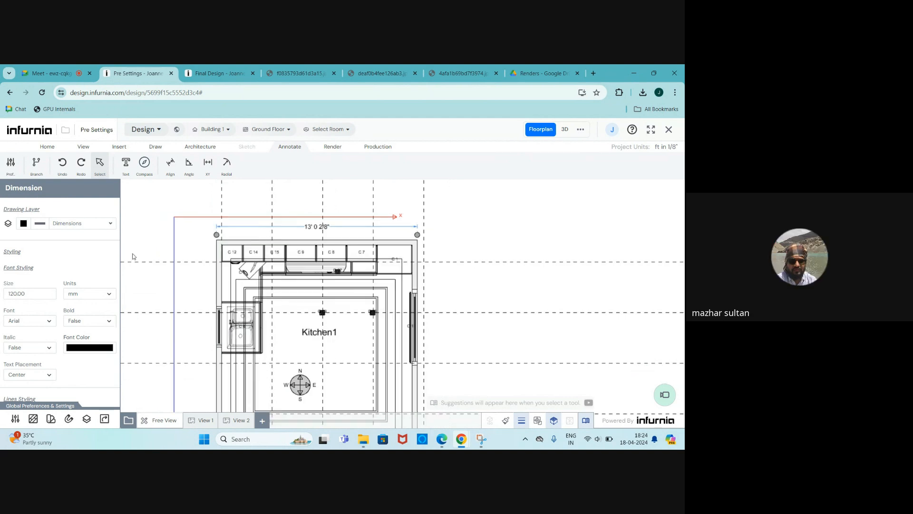
scroll(129, 252, up, 1)
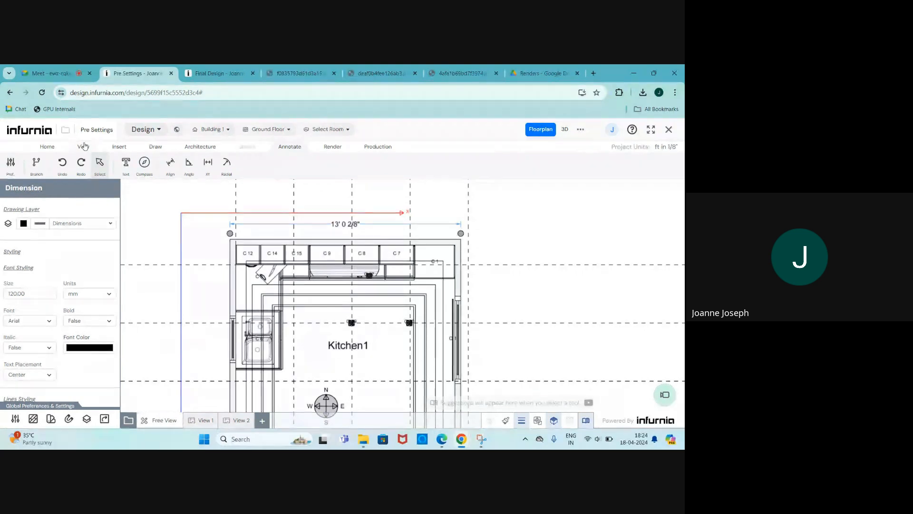
scroll(219, 284, up, 2)
scroll(211, 215, down, 2)
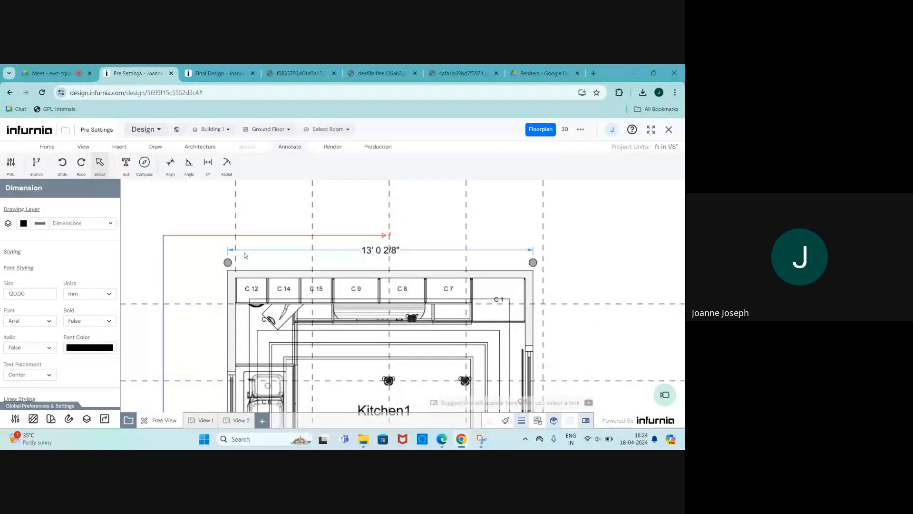
scroll(79, 274, down, 1)
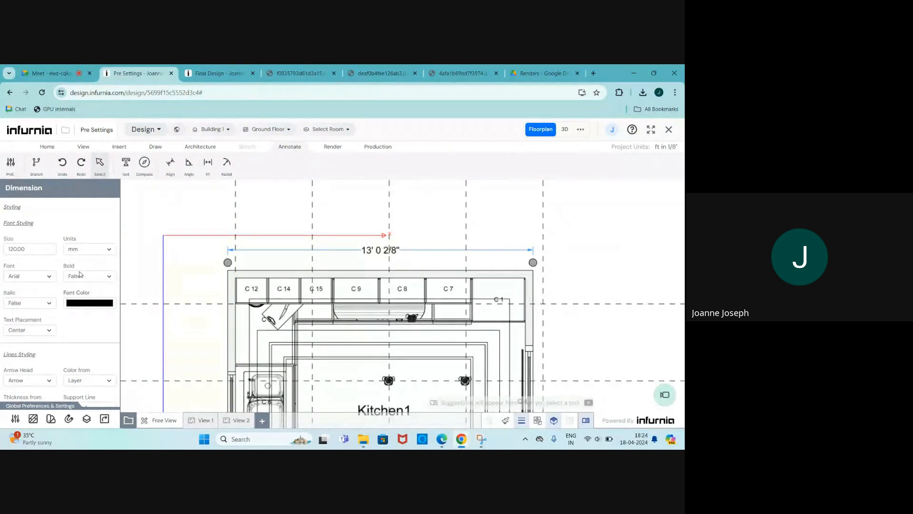
click(79, 251)
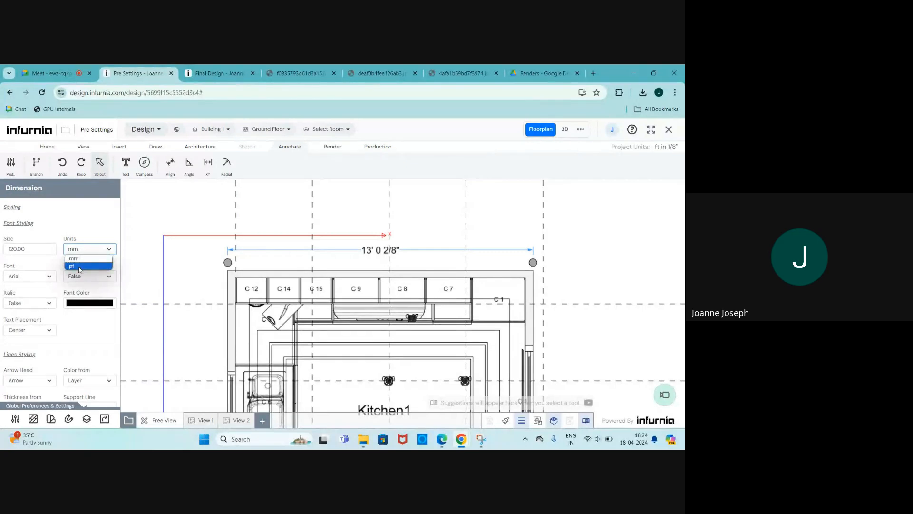
click(79, 267)
Step: Compare the dimension text's size with the floorplan and set its font units back to mm
scroll(257, 259, down, 5)
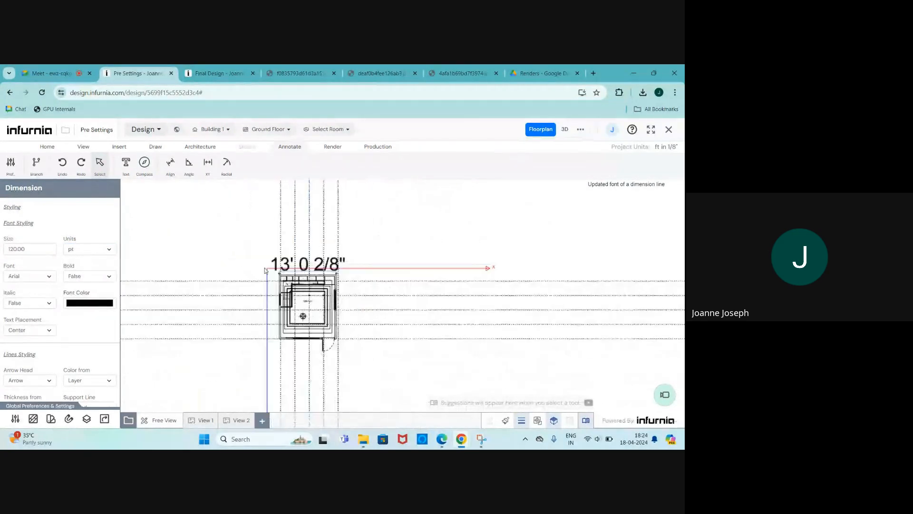
scroll(242, 252, down, 3)
scroll(257, 252, up, 6)
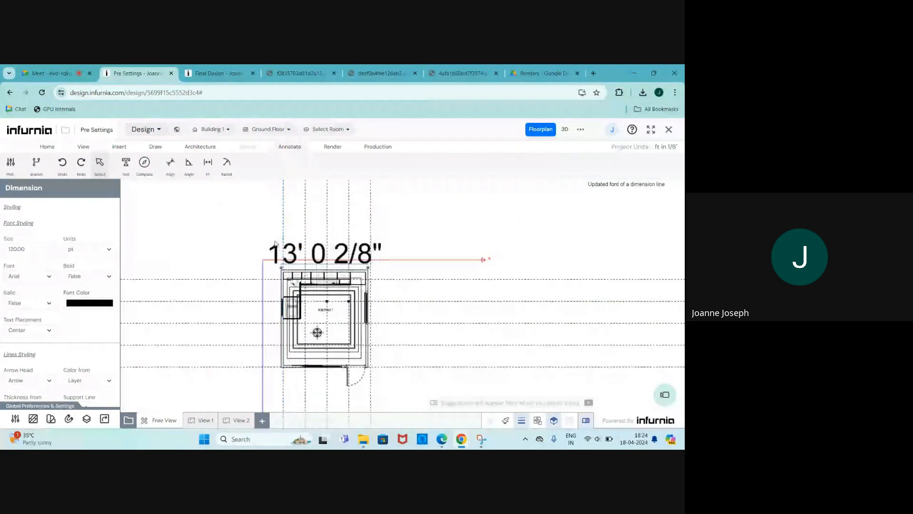
scroll(266, 266, down, 6)
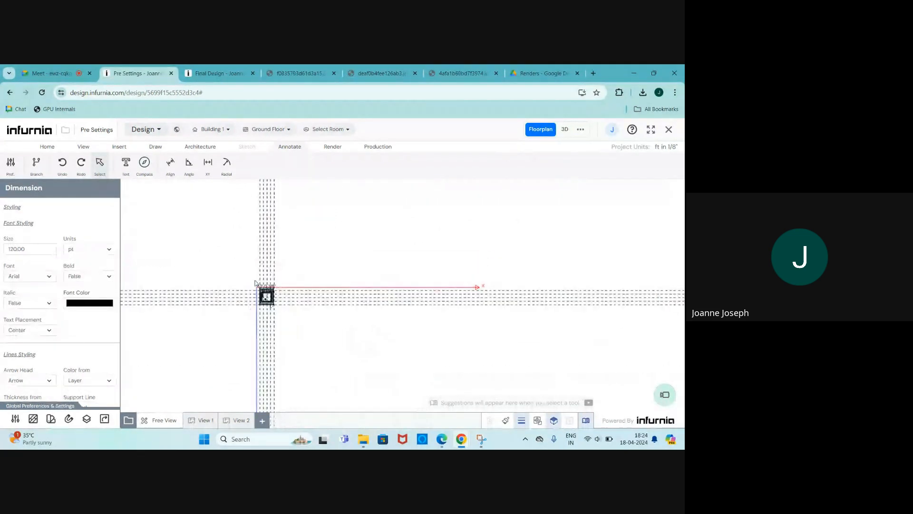
scroll(257, 285, up, 3)
scroll(263, 299, up, 5)
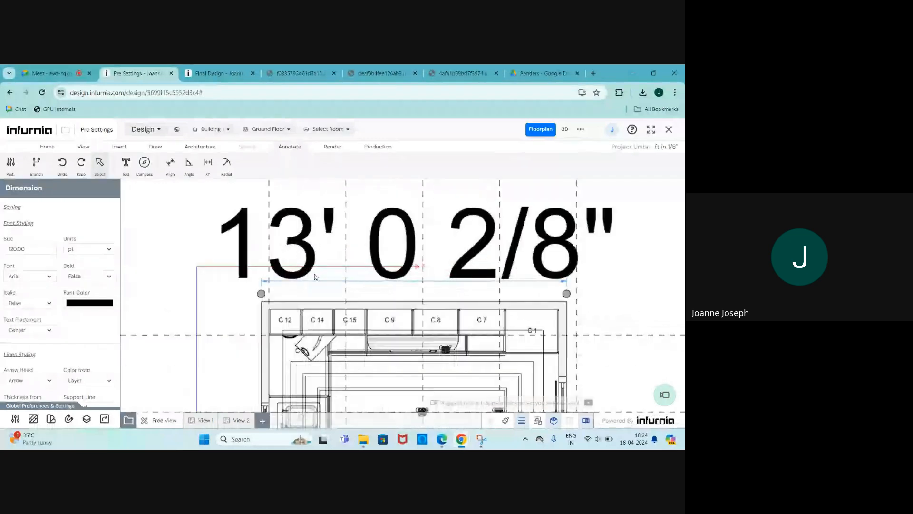
click(86, 254)
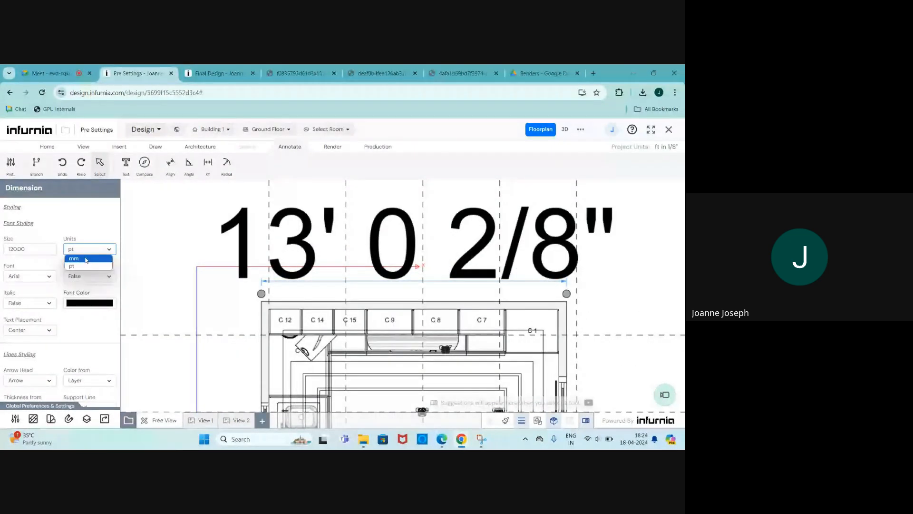
click(81, 258)
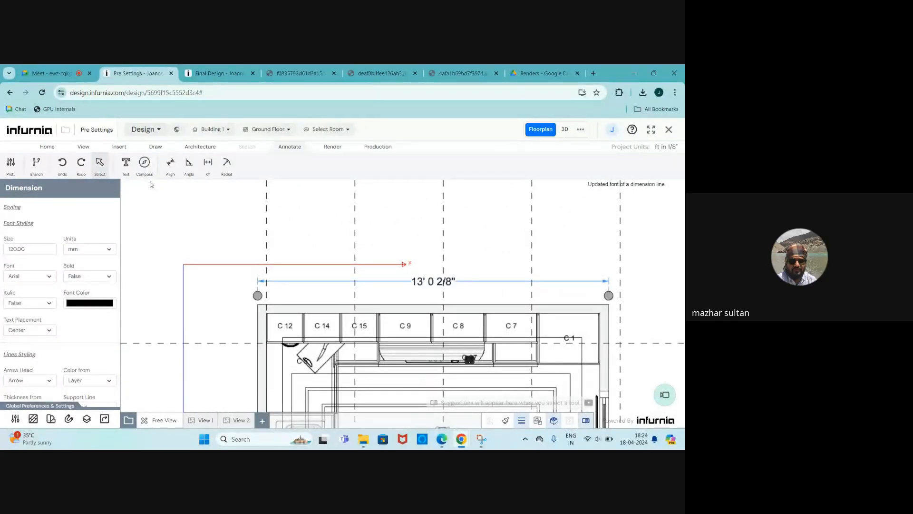
Step: Review the Align dimension preferences and the font settings of the placed width dimension
click(170, 163)
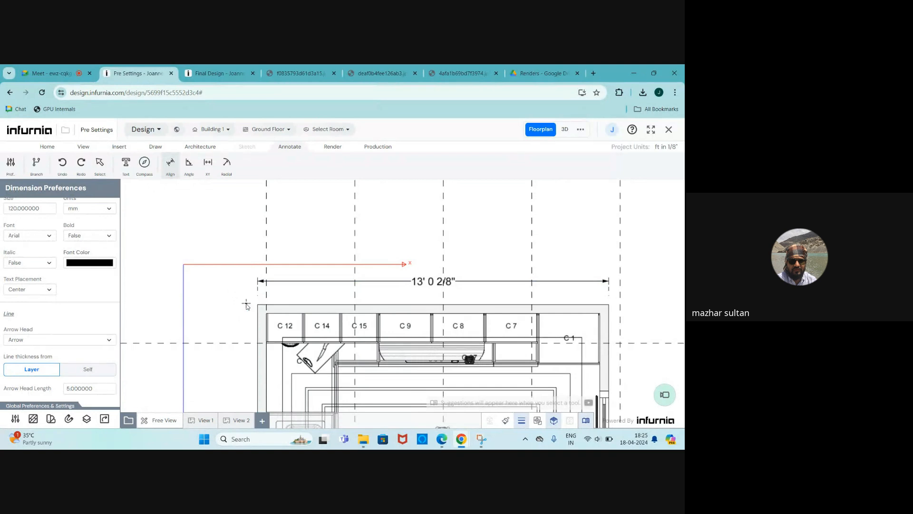
key(Escape)
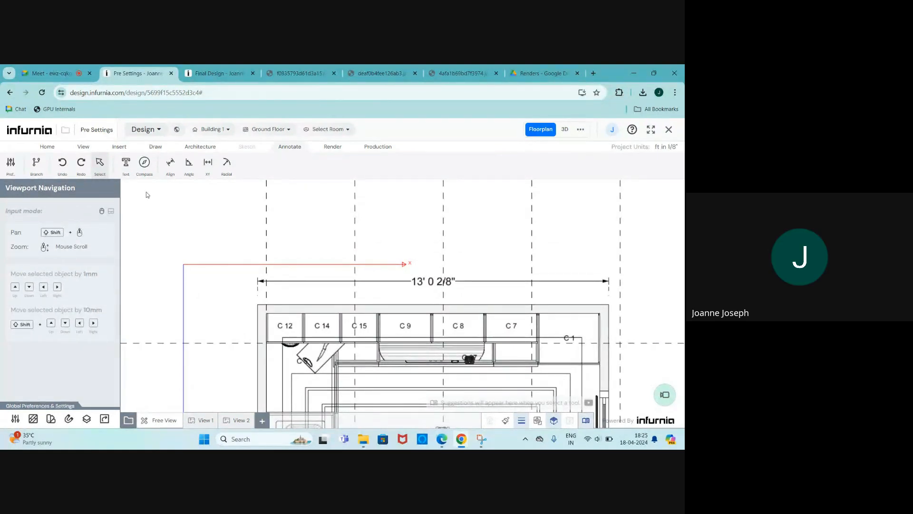
click(402, 281)
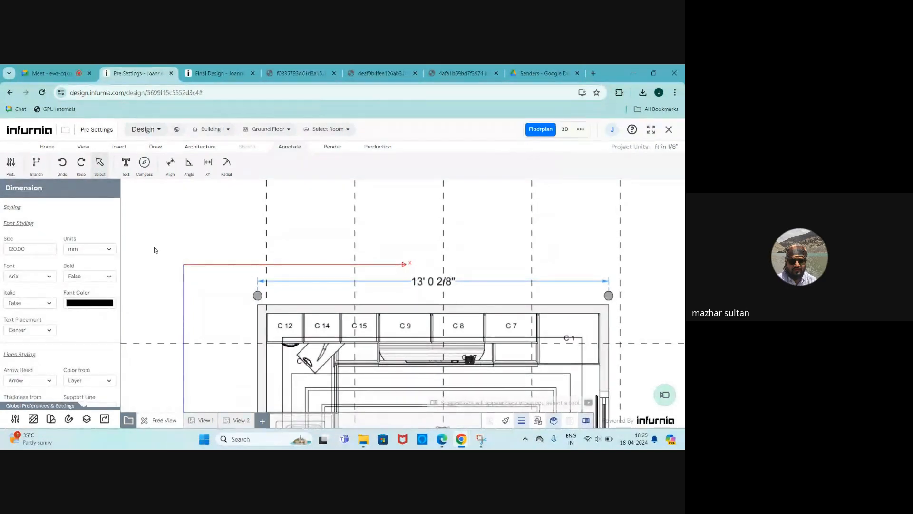
key(Escape)
Step: Open the Project Units settings and review the feet-inch option and inch accuracy
text(pr)
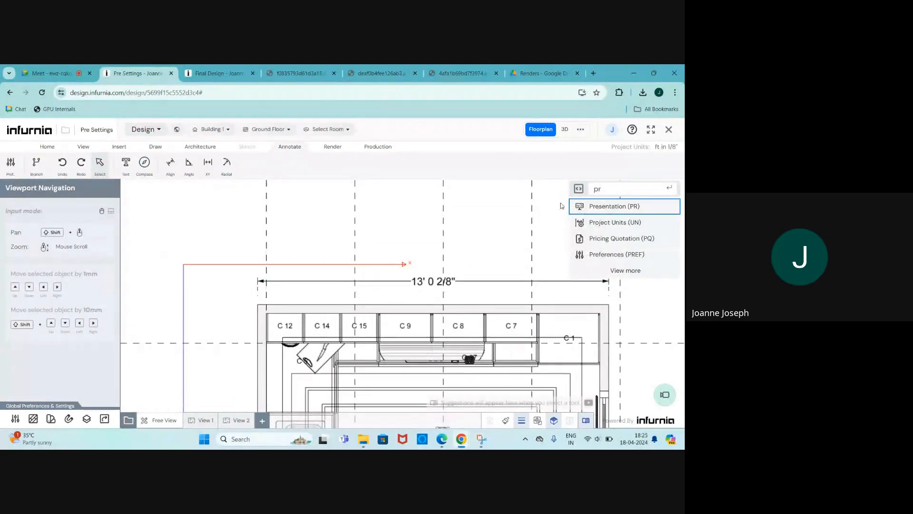
click(600, 222)
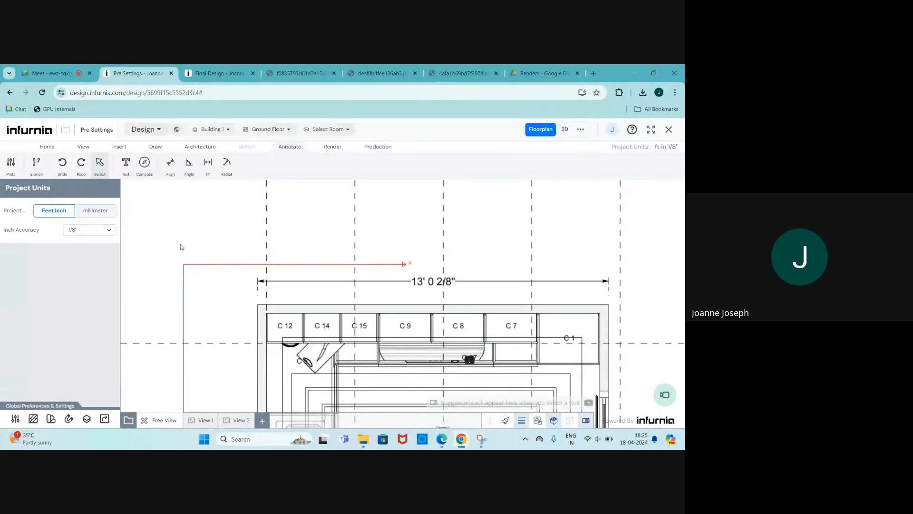
click(85, 147)
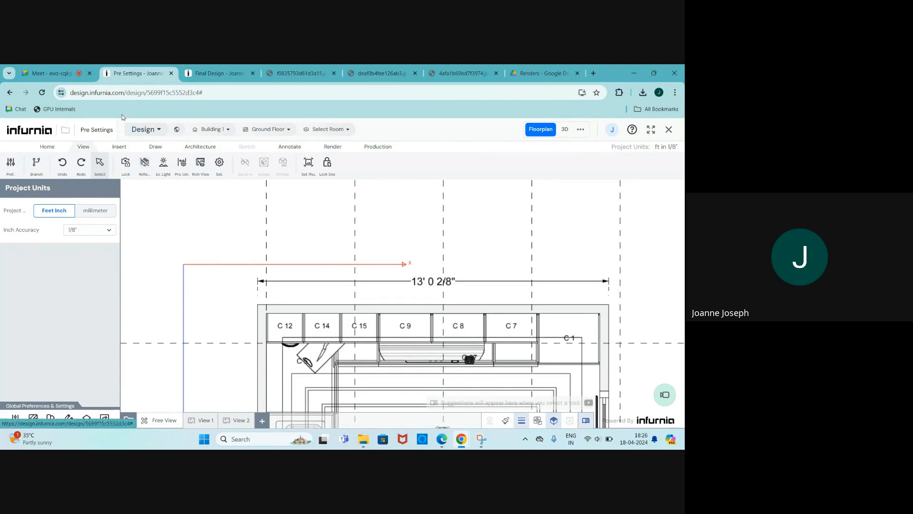
Step: Switch to the Google Meet call to read the in-call messages and check the Final Design kitchen in Infurnia
mouse_move(57, 73)
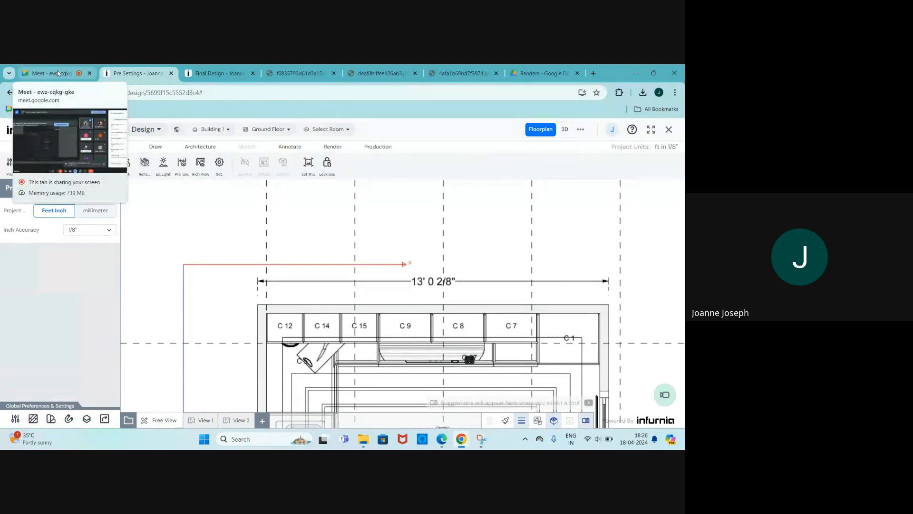
click(57, 73)
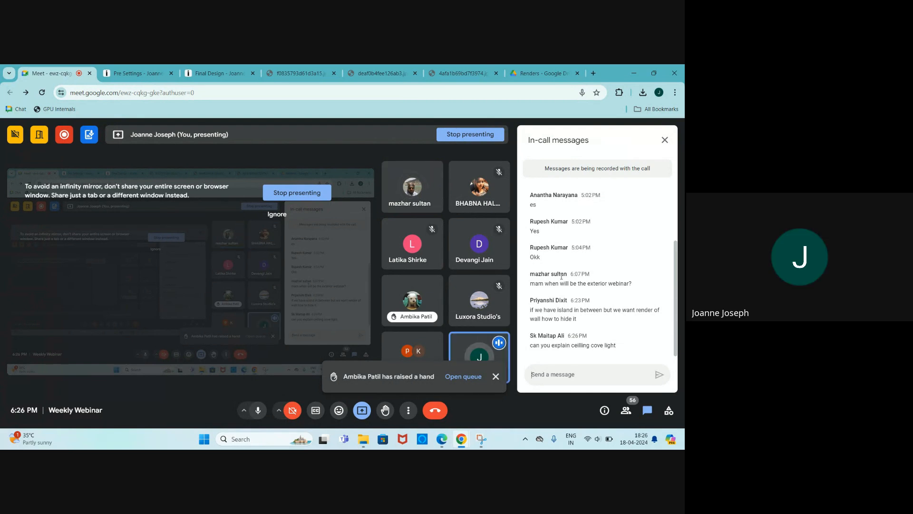
click(203, 75)
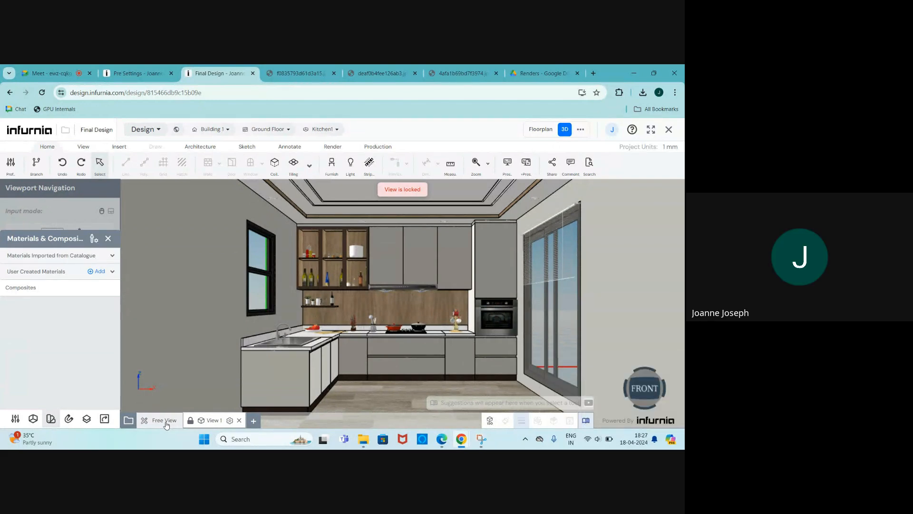
click(166, 424)
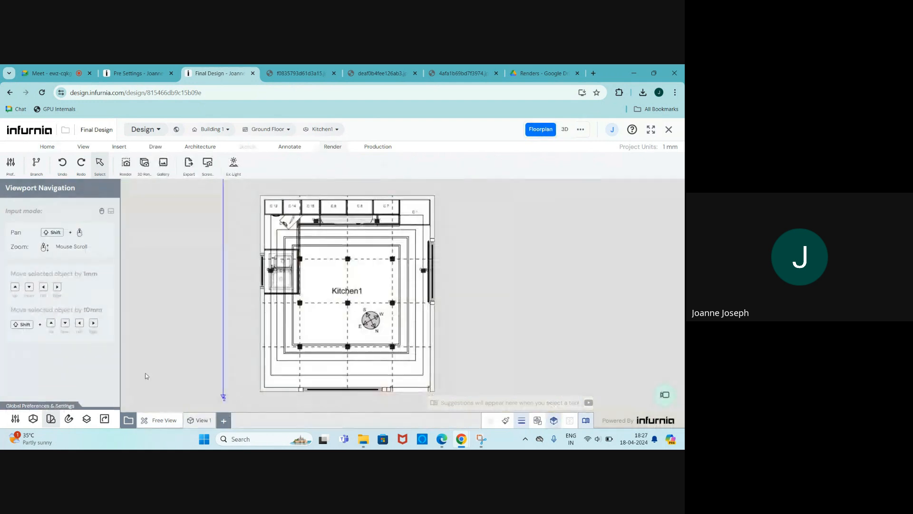
Step: Return to the Pre Settings design and open the Kitchen1 room in 3D
click(138, 74)
click(565, 129)
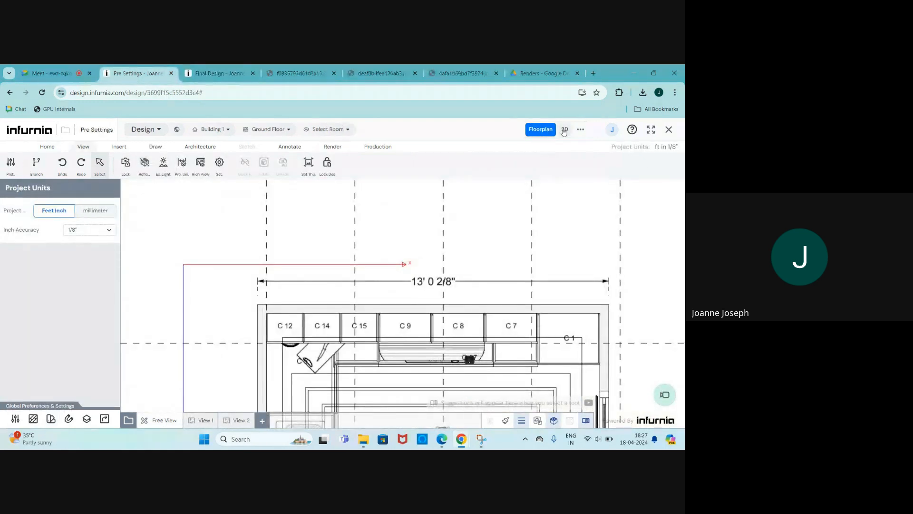
click(327, 129)
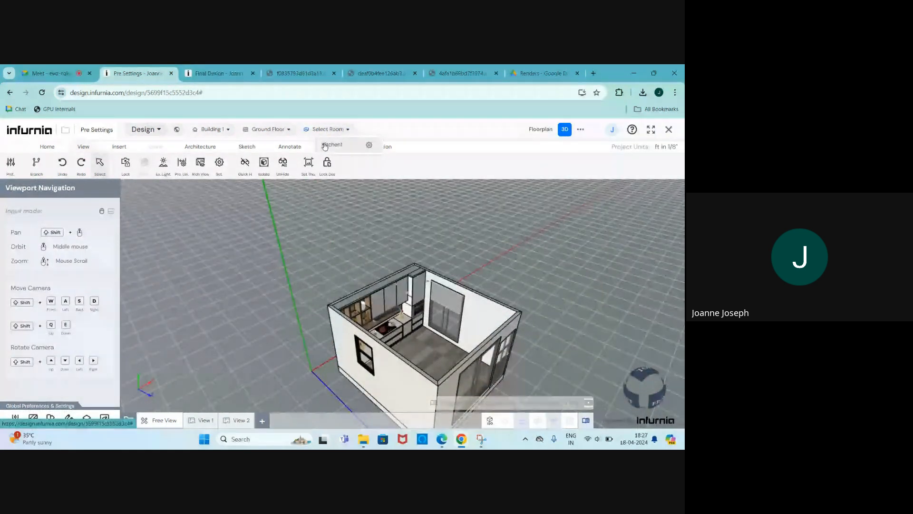
click(331, 144)
Step: Select the kitchen's perimeter ceiling slab and examine its cove edge and trim above the wall cabinets from several distances
middle_drag(312, 262, 264, 199)
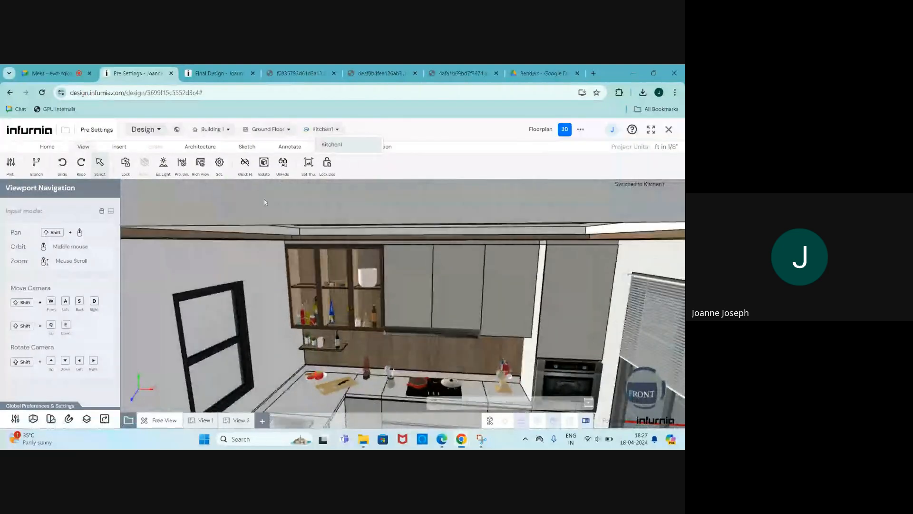
scroll(289, 238, up, 3)
click(289, 238)
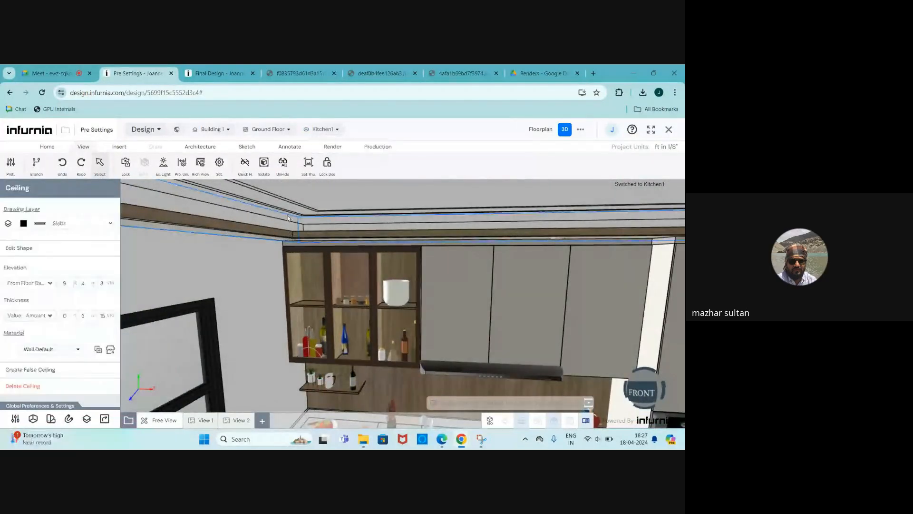
scroll(291, 210, down, 5)
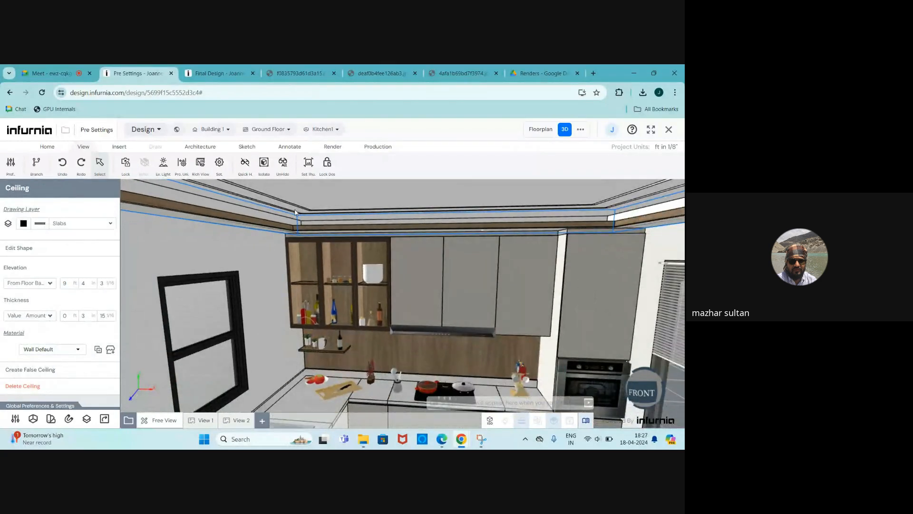
scroll(295, 212, down, 2)
scroll(290, 264, down, 3)
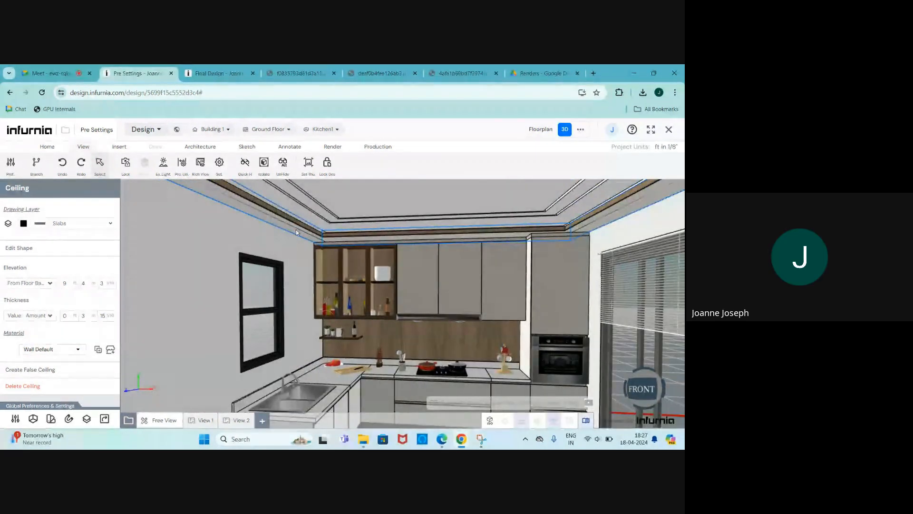
scroll(294, 233, up, 3)
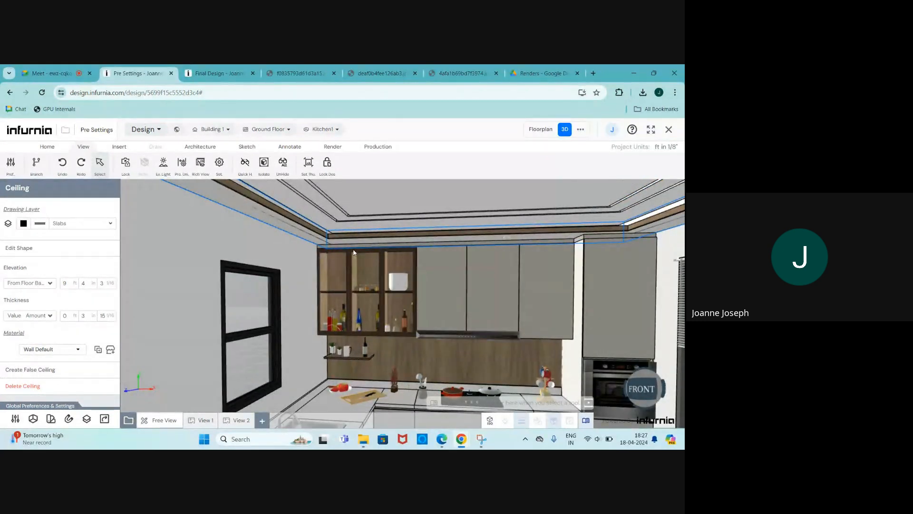
scroll(353, 251, down, 1)
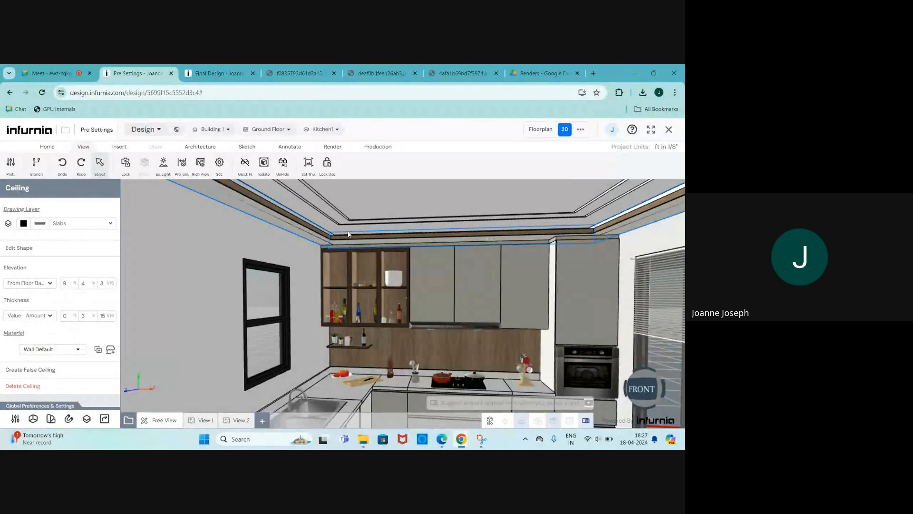
scroll(360, 236, up, 1)
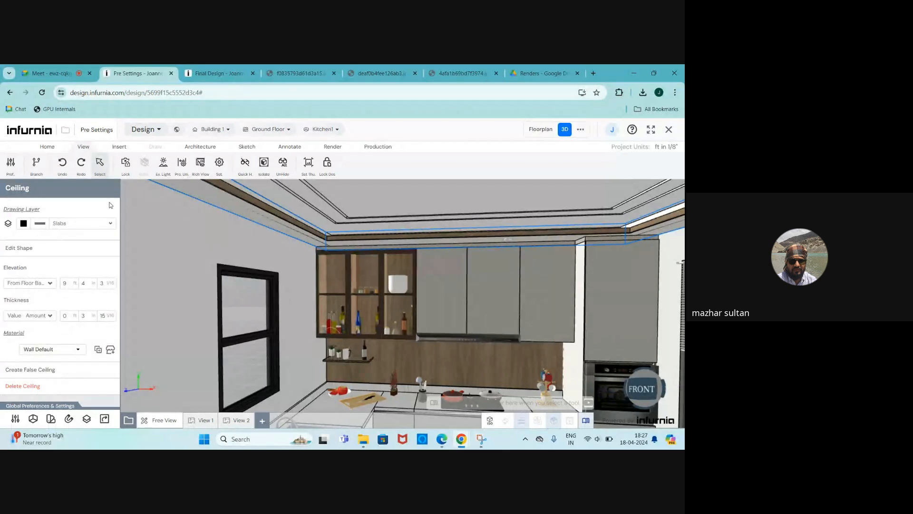
Step: Check the Google Meet call for raised hands and messages, and open the finished kitchen render with the lit ceiling cove
click(60, 72)
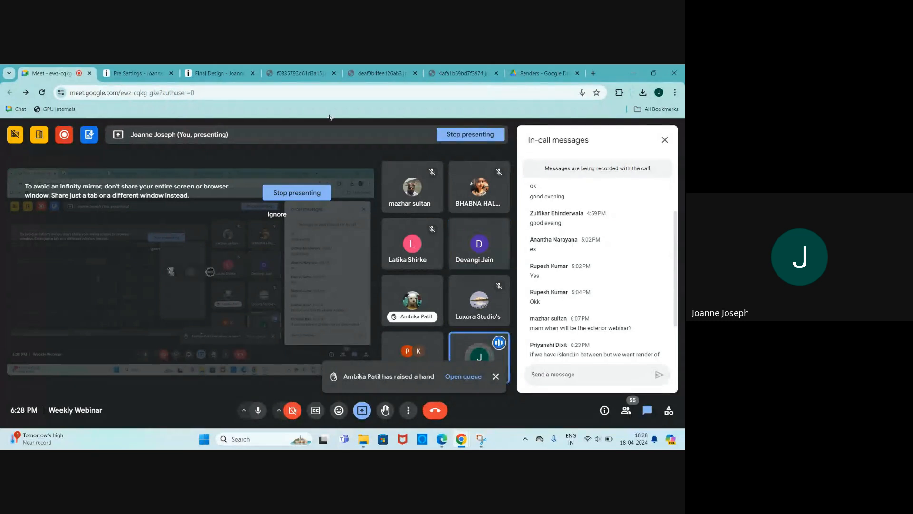
click(460, 74)
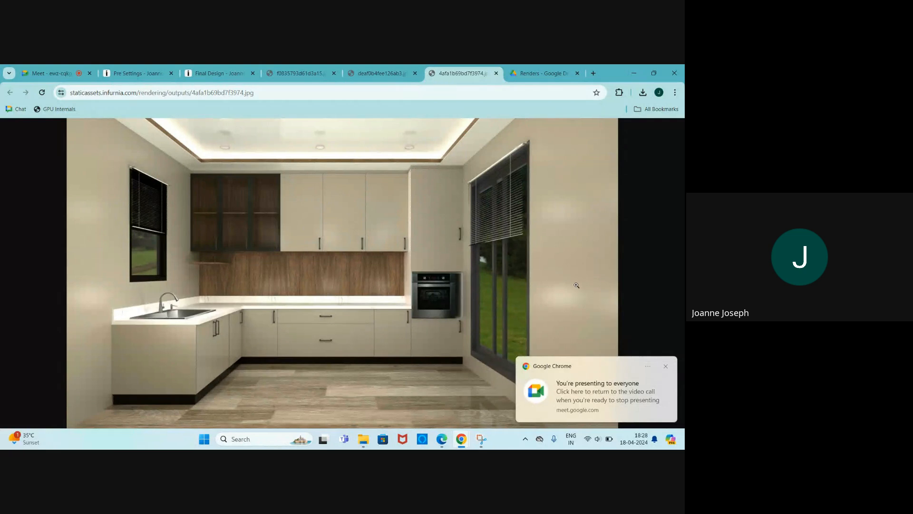
click(665, 365)
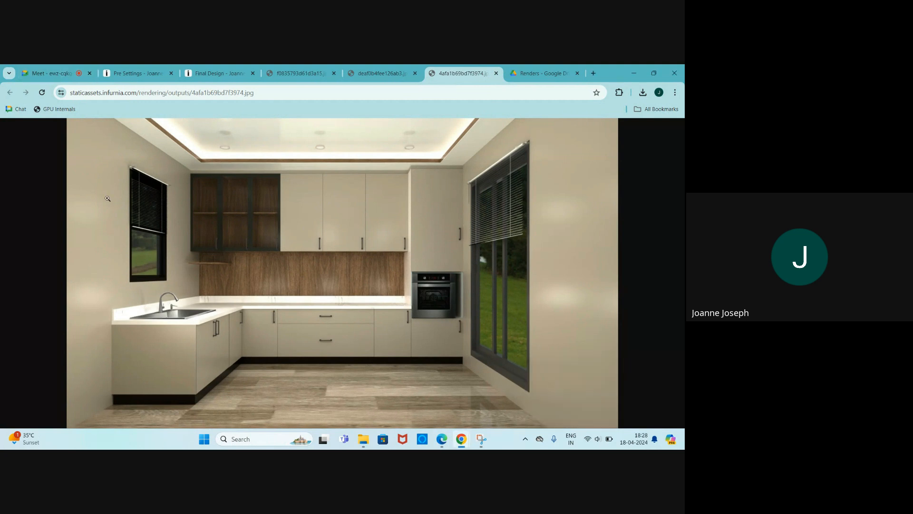
Step: Return to the Pre Settings design and review the Wall Default material's base, reflection, refraction, opacity and emissivity settings in the Material Editor
click(116, 66)
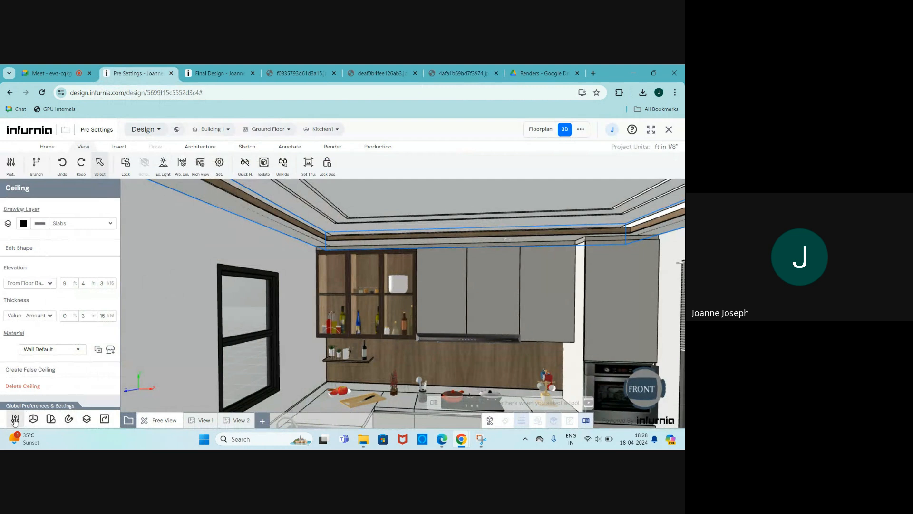
click(50, 419)
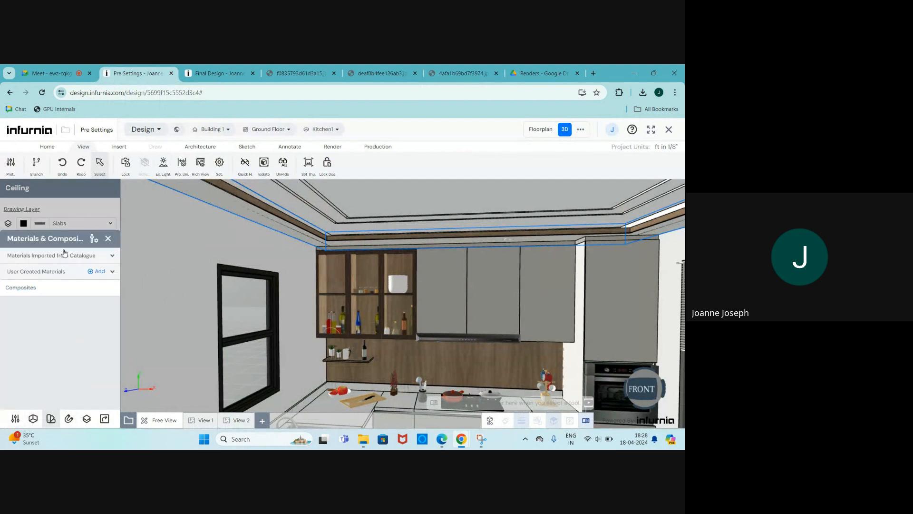
click(95, 241)
click(223, 277)
scroll(237, 278, down, 2)
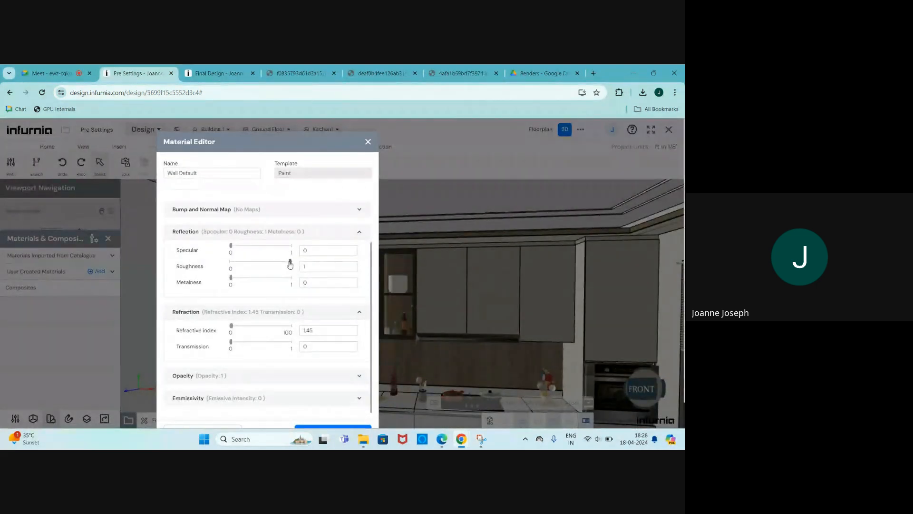
scroll(236, 321, down, 1)
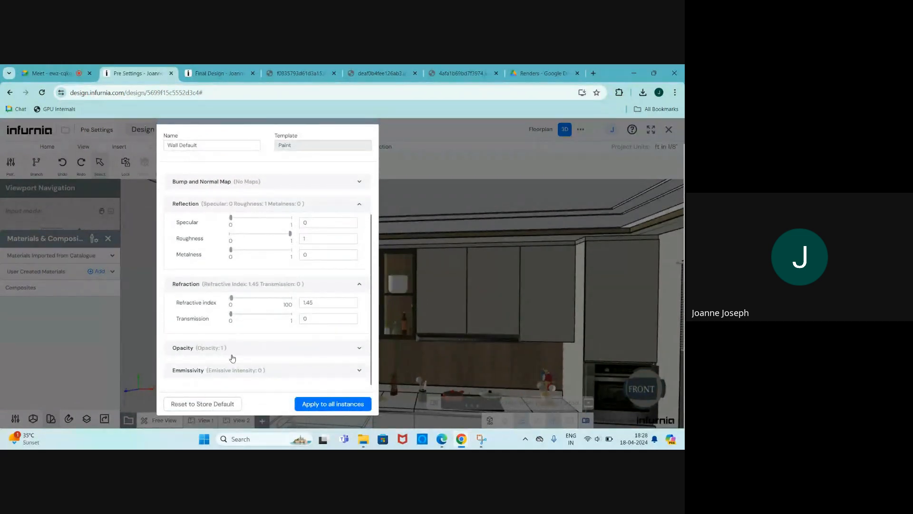
scroll(288, 377, up, 2)
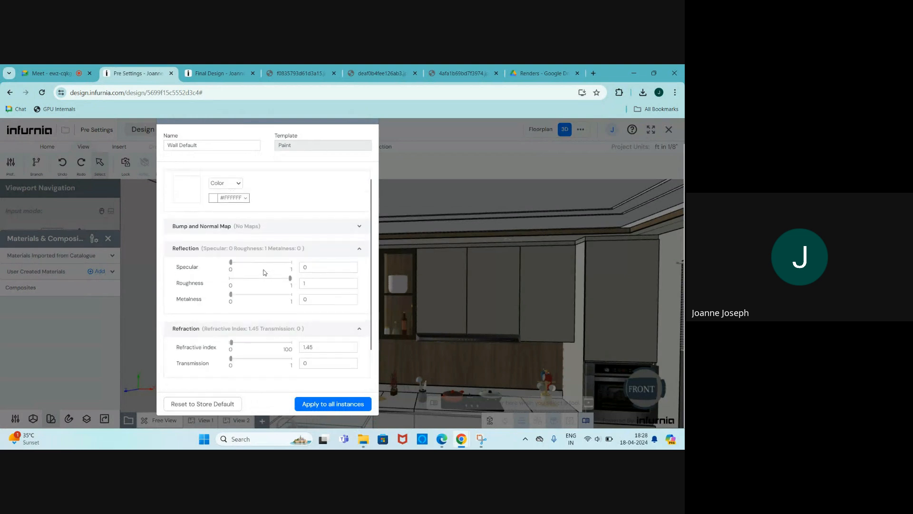
scroll(342, 183, up, 2)
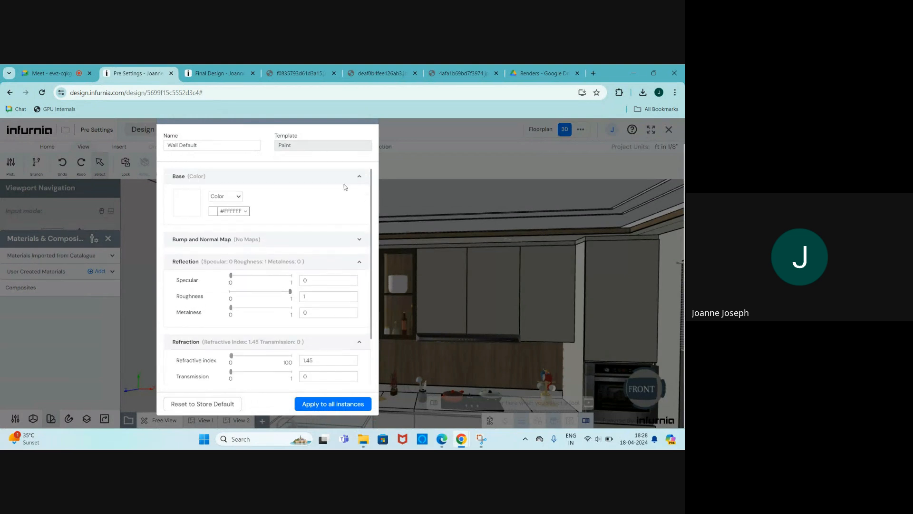
click(368, 142)
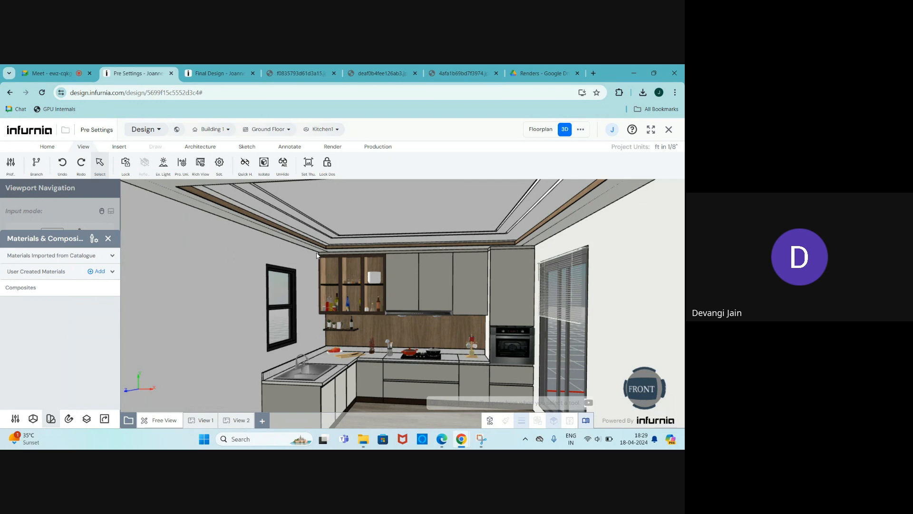
Step: Inspect the glass-fronted wall cabinet up close, and switch by way of the Google Meet call to the Final Design kitchen floorplan
scroll(317, 255, up, 5)
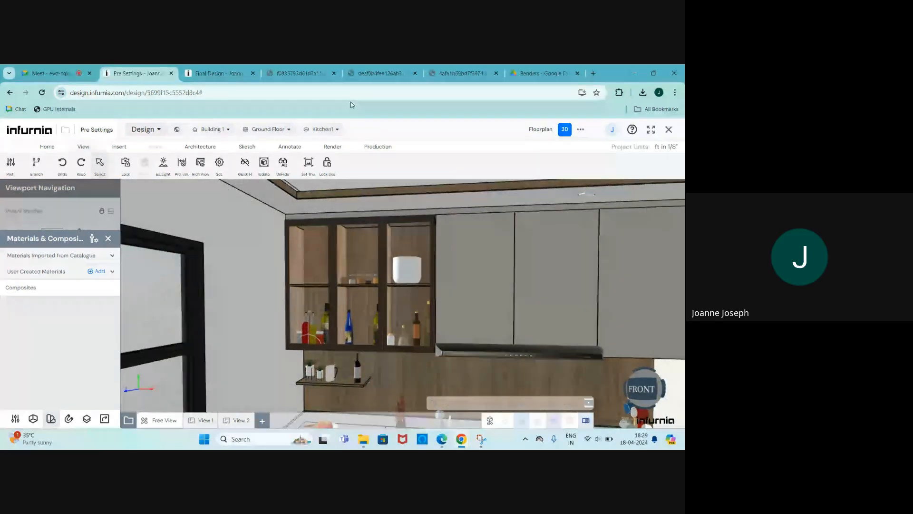
scroll(317, 256, up, 3)
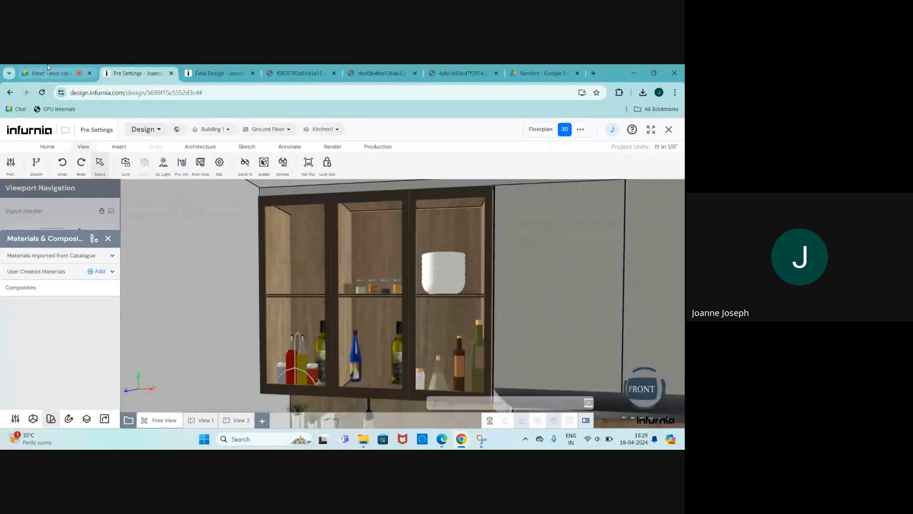
mouse_move(47, 64)
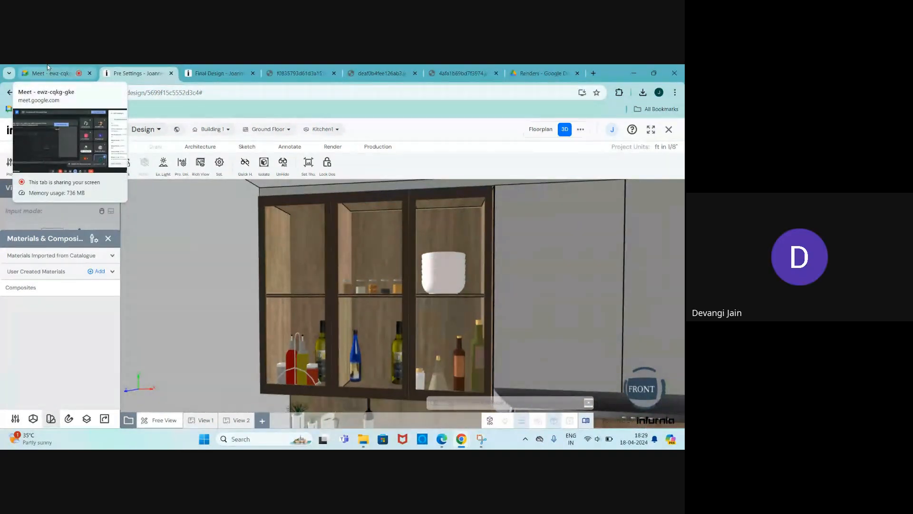
click(47, 65)
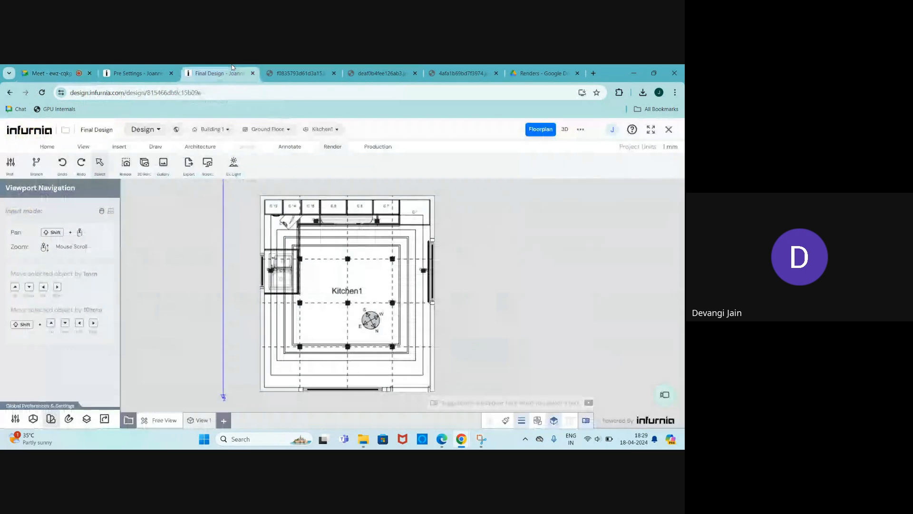
click(225, 72)
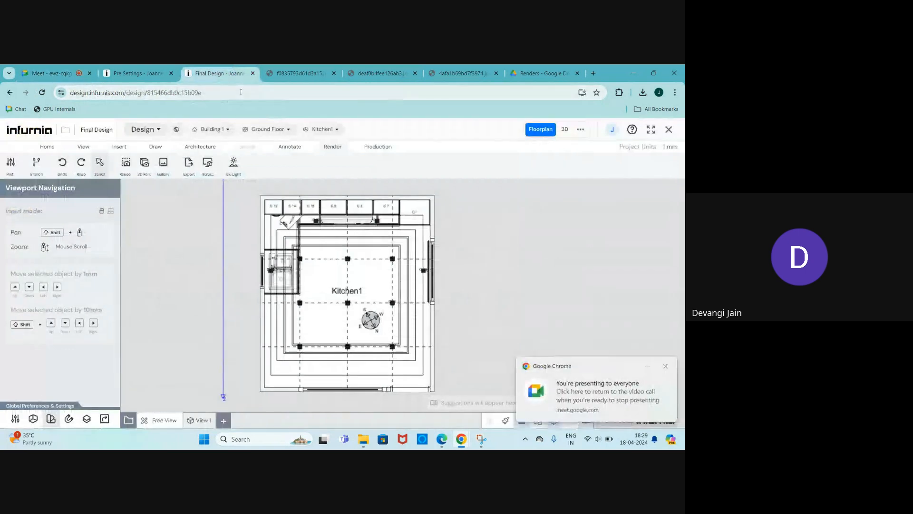
Step: Compare the Pre Settings 3D kitchen with the rendered kitchen images, and check the Google Meet call
click(136, 73)
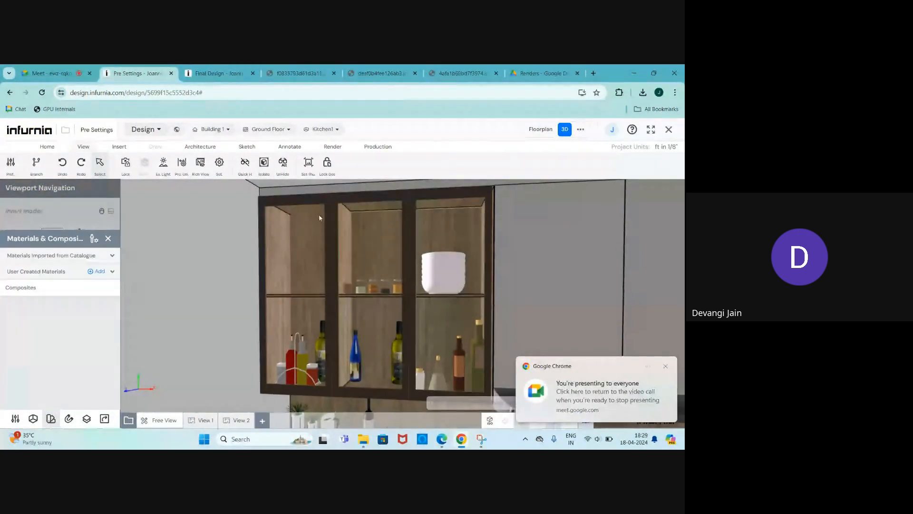
click(461, 72)
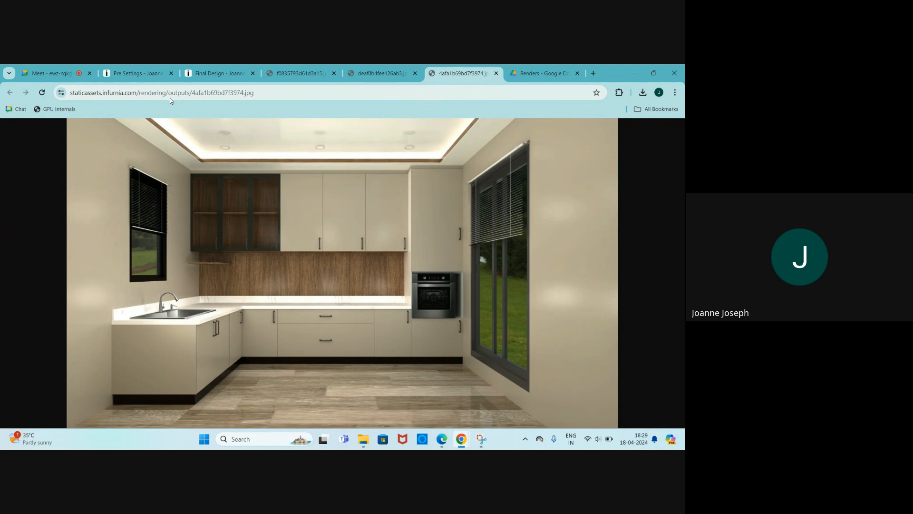
mouse_move(395, 67)
click(52, 72)
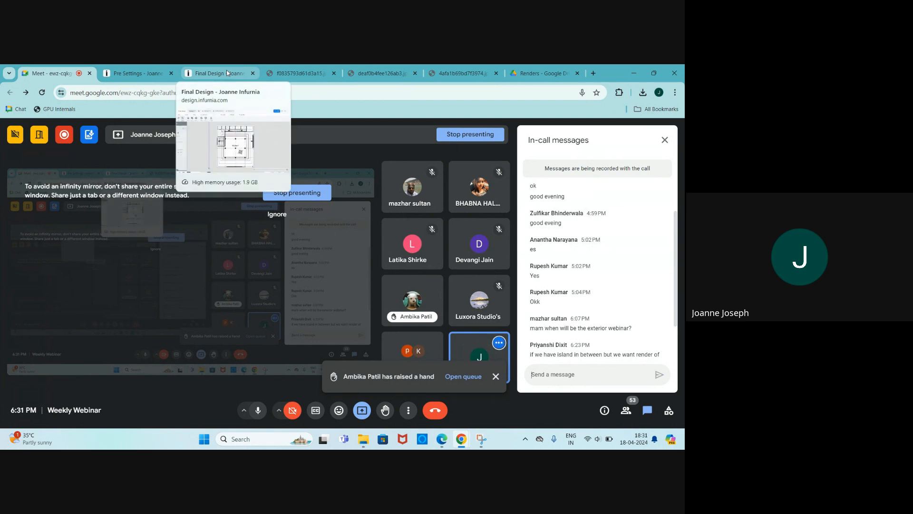
click(141, 71)
click(299, 74)
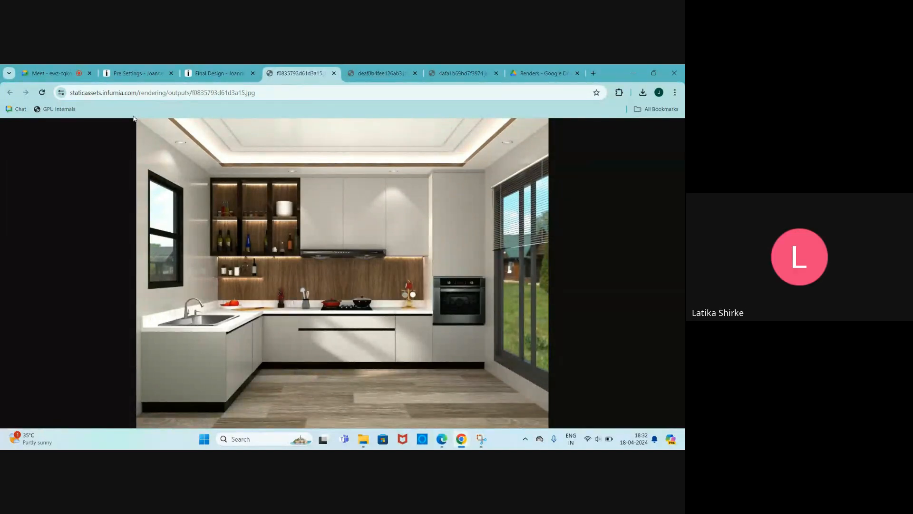
Step: In the Pre Settings design, select the profile light under the glass-door wall cabinet and show its Furniture/Light Unit materials and meshes
mouse_move(172, 71)
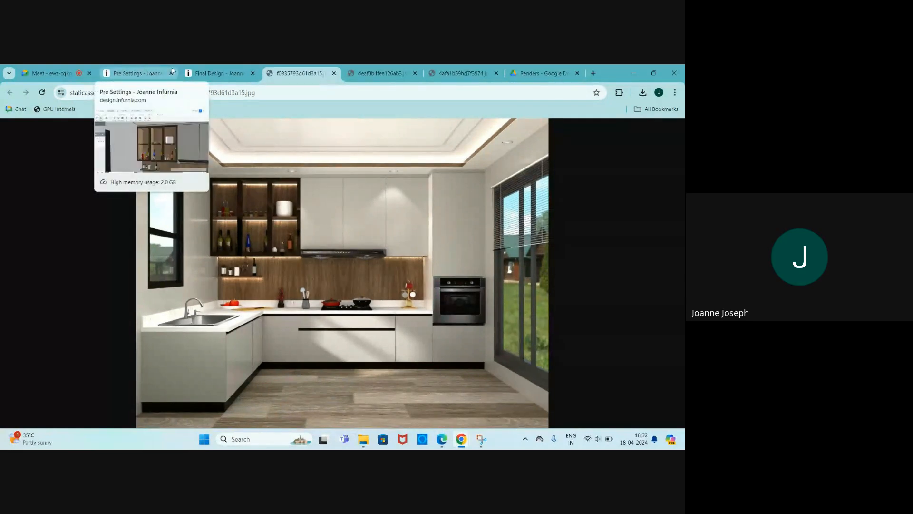
click(136, 69)
scroll(285, 323, up, 5)
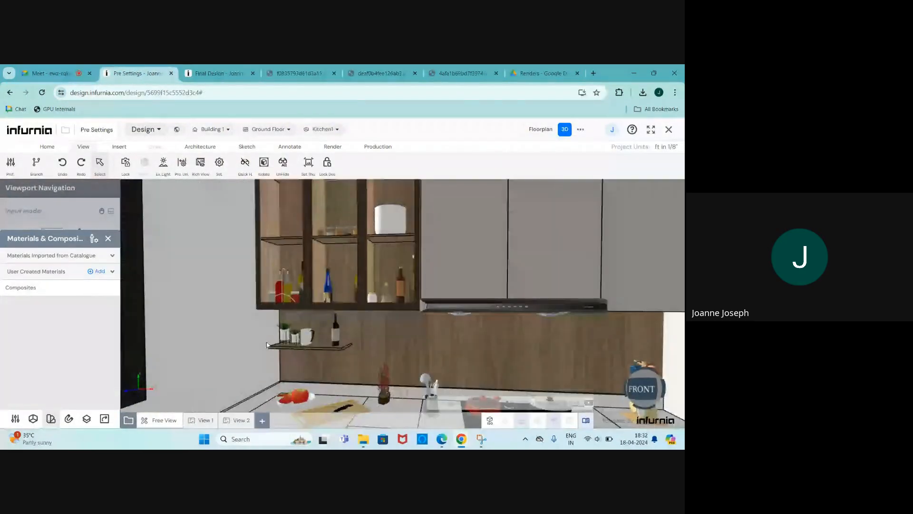
scroll(285, 323, up, 5)
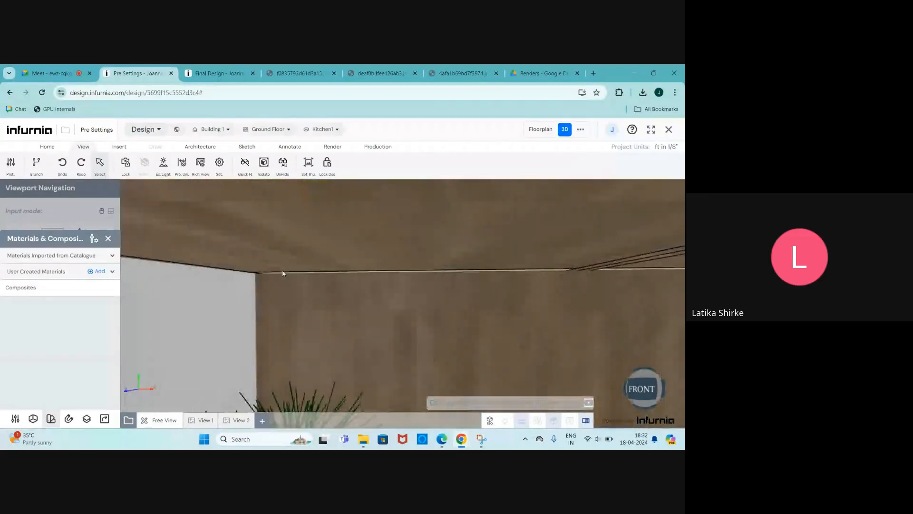
scroll(285, 275, down, 5)
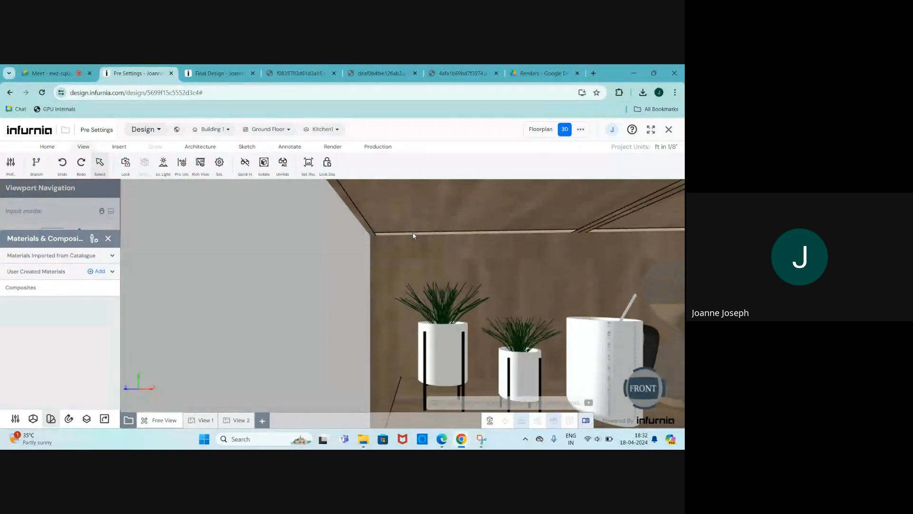
click(414, 235)
click(108, 238)
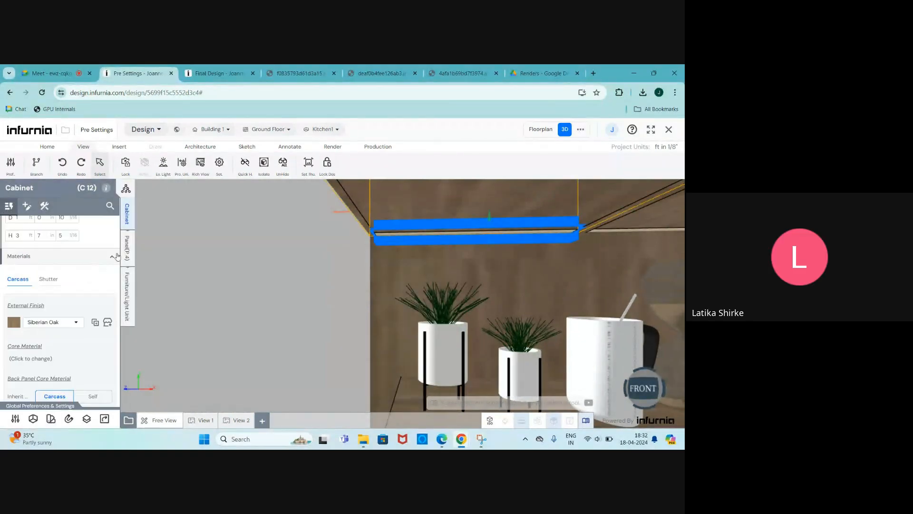
click(127, 308)
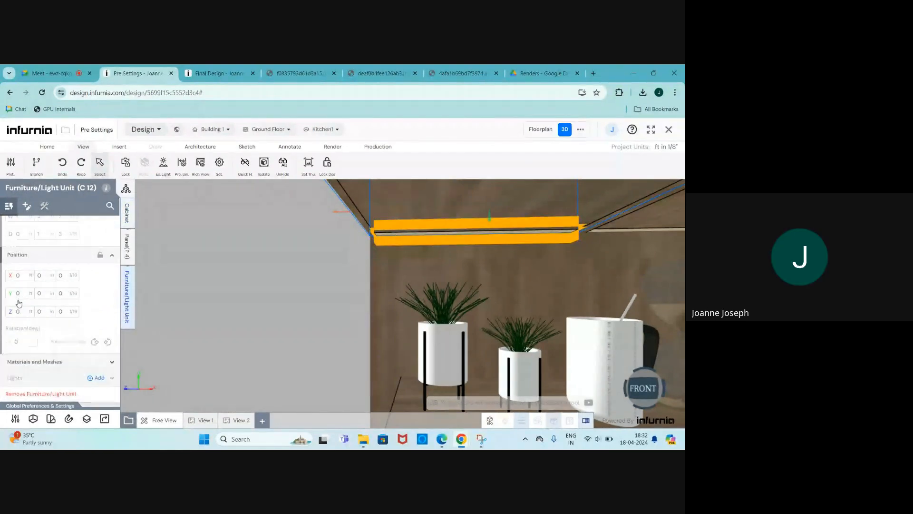
scroll(40, 350, down, 1)
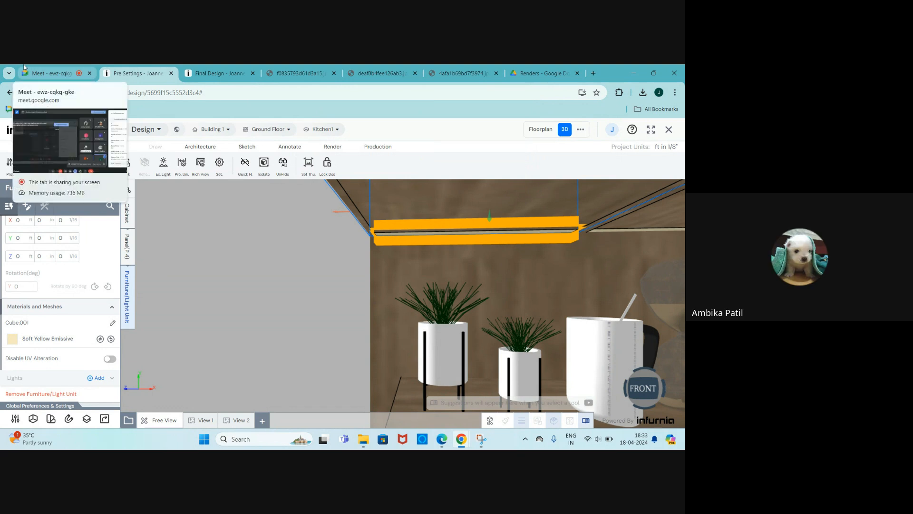
Step: Check the Google Meet call and bring up the f0835793d61d3a15.jpg kitchen render
click(53, 73)
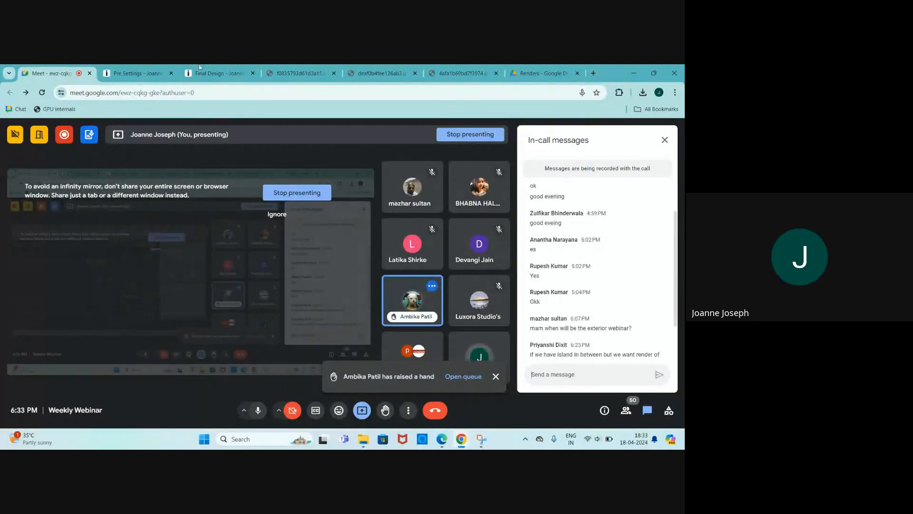
click(276, 72)
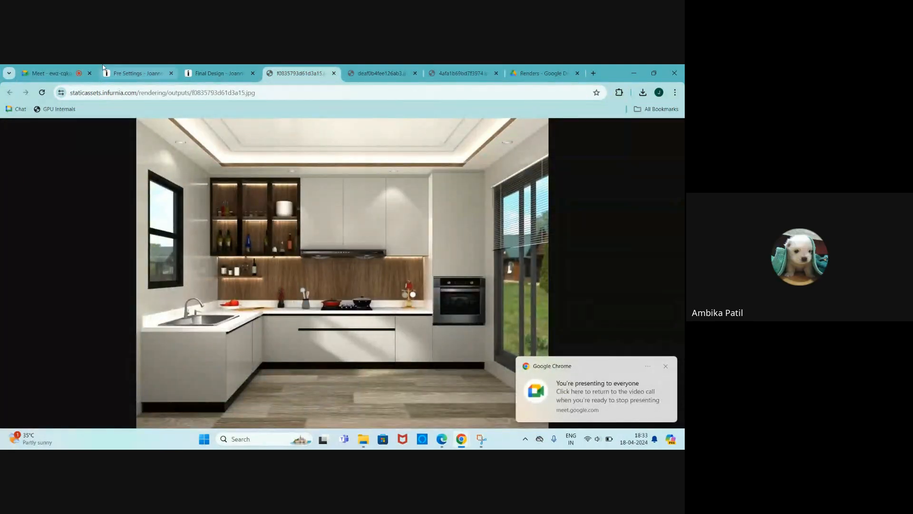
Step: Return to the Pre Settings design, select the base cabinet beside the drawers and show its shutter finish settings
click(131, 71)
scroll(221, 360, down, 4)
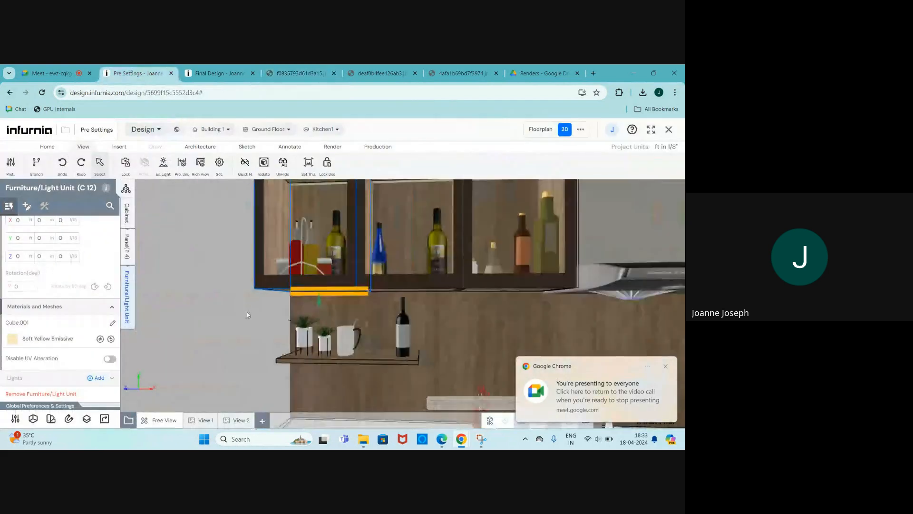
scroll(299, 288, down, 6)
scroll(291, 350, up, 5)
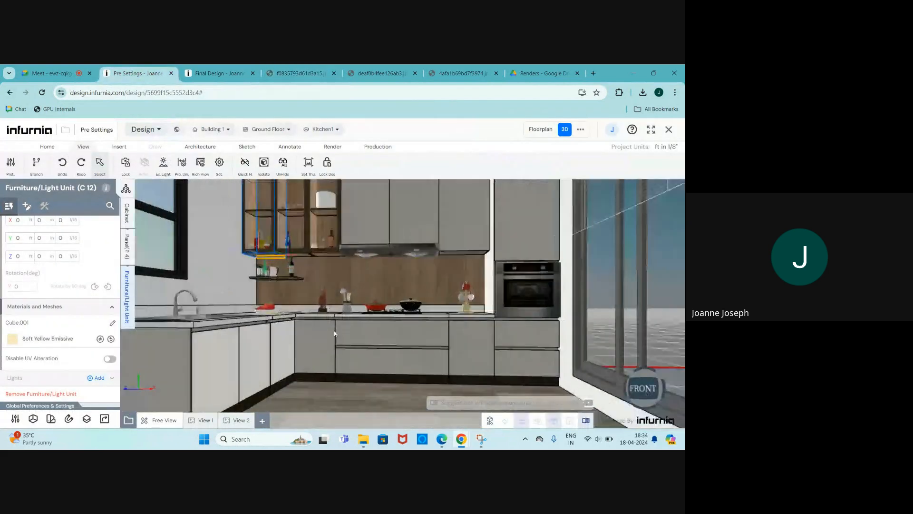
click(314, 365)
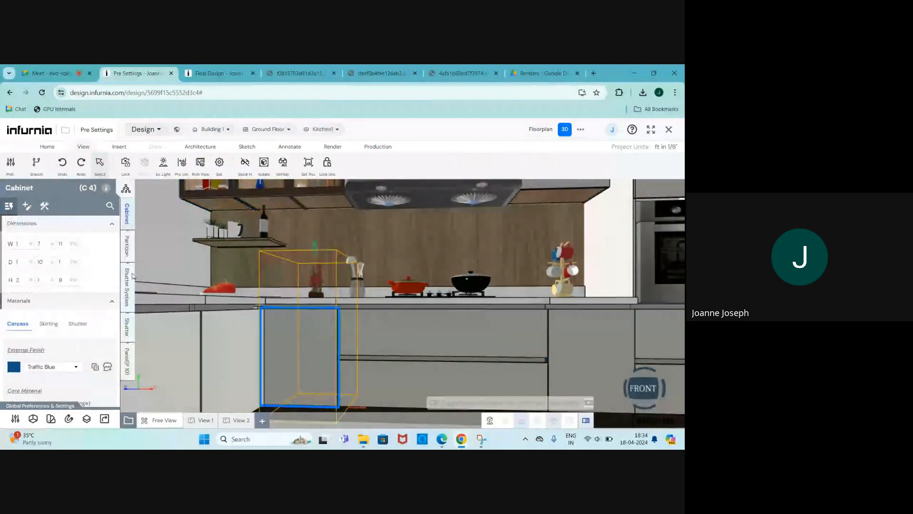
scroll(75, 292, down, 3)
scroll(74, 288, up, 2)
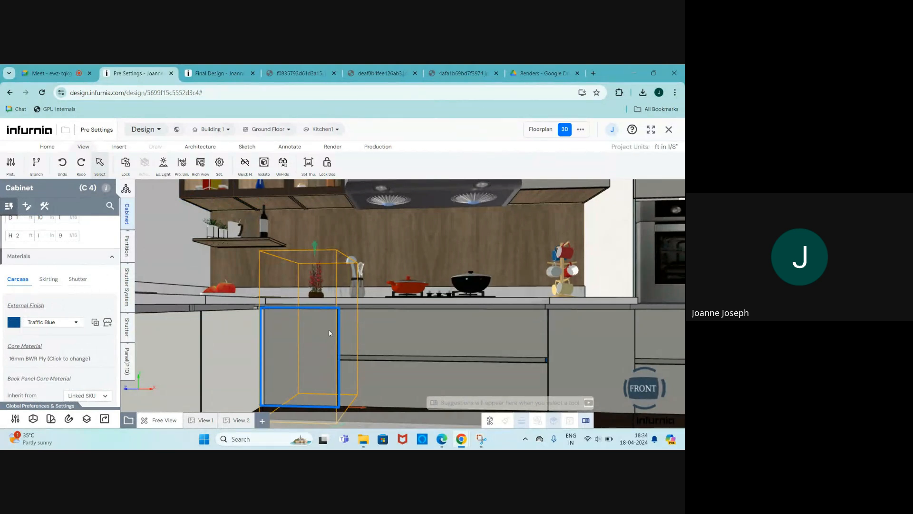
click(75, 284)
scroll(71, 289, down, 1)
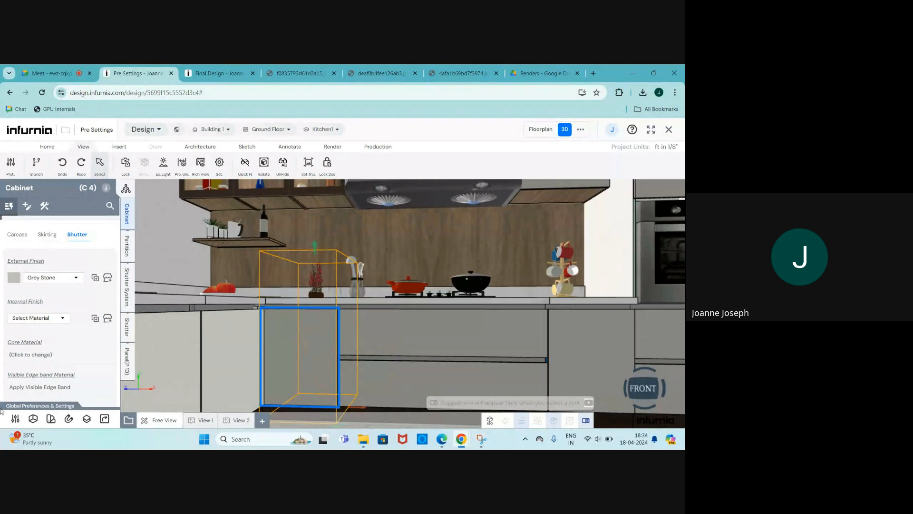
Step: Pick the base cabinet shutter's material for the Material Editor and examine its reflection settings against the deaf0b4fee126ab3.jpg render
click(51, 420)
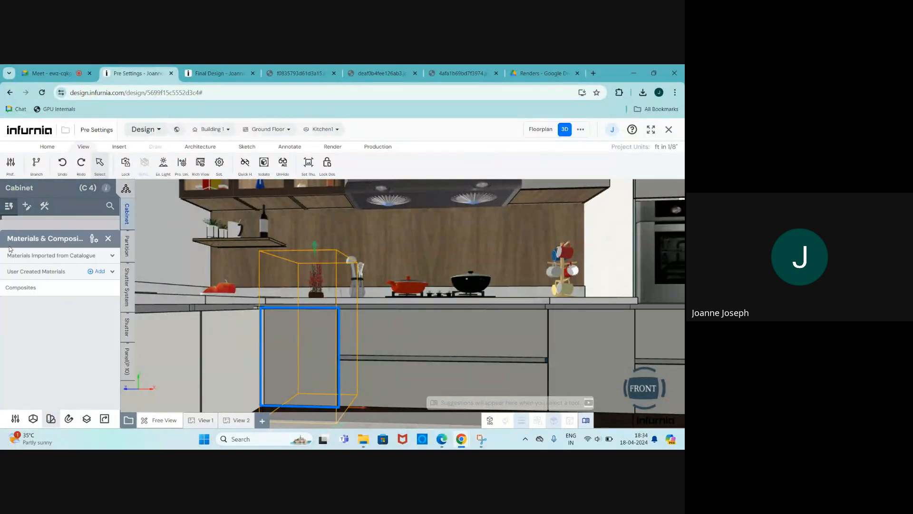
click(92, 240)
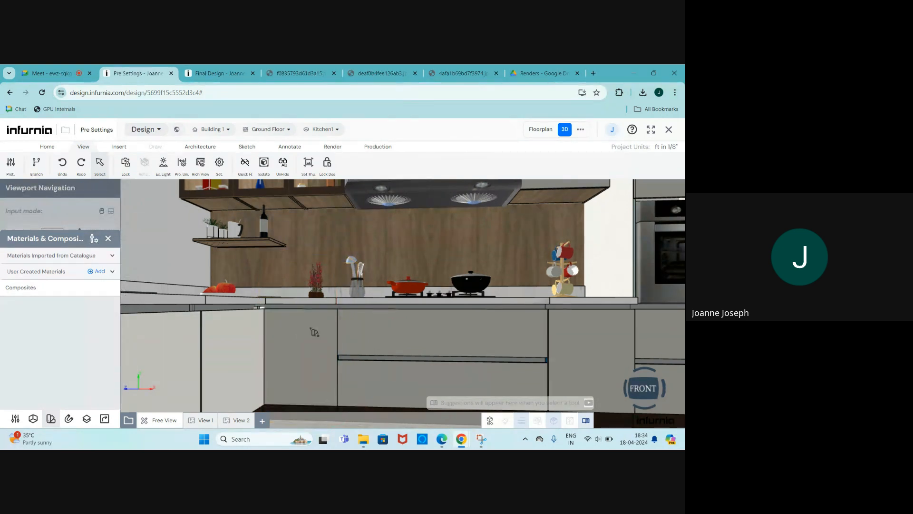
click(312, 329)
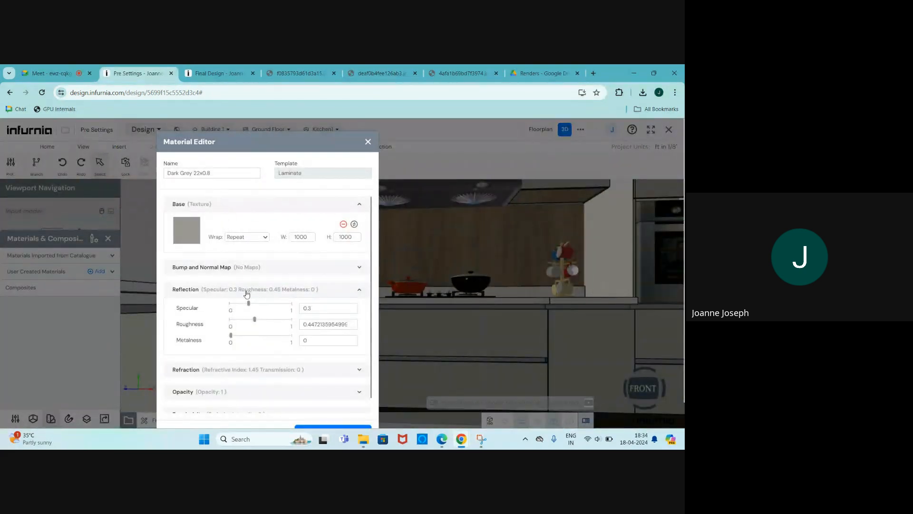
scroll(247, 294, down, 1)
scroll(299, 303, down, 1)
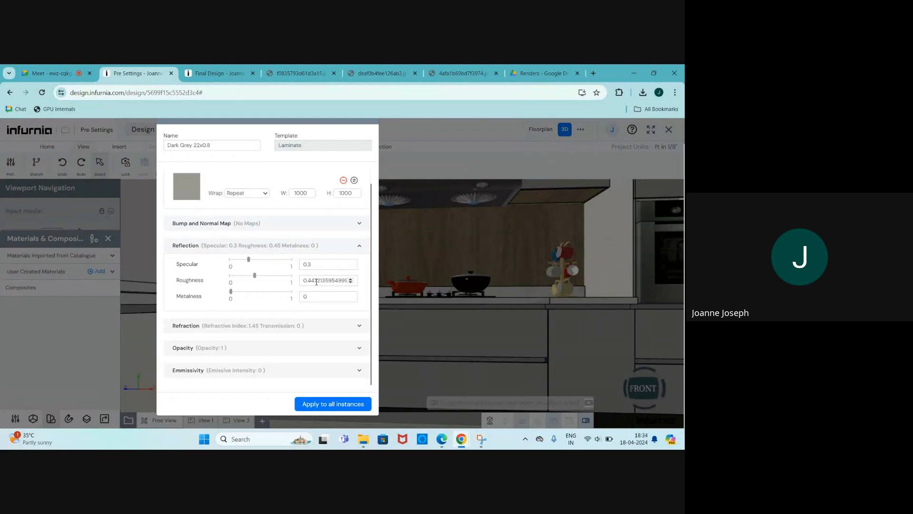
scroll(255, 355, up, 1)
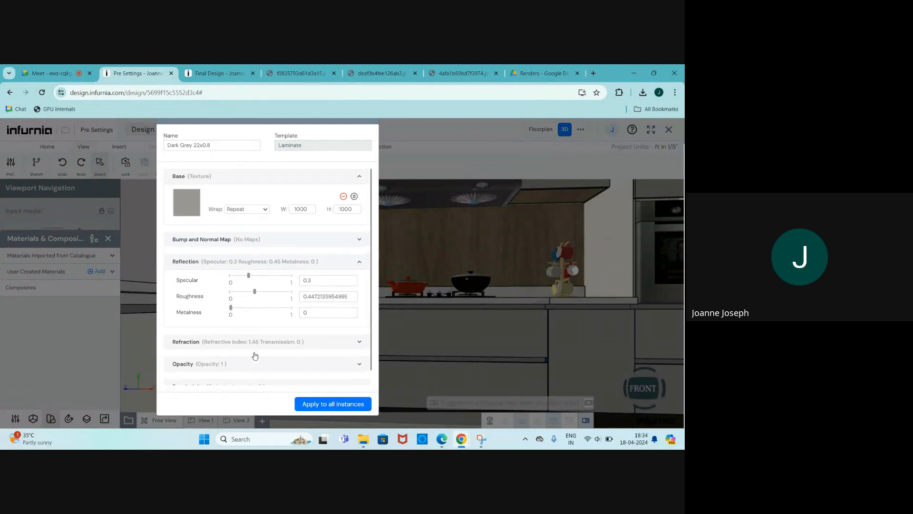
scroll(272, 273, up, 2)
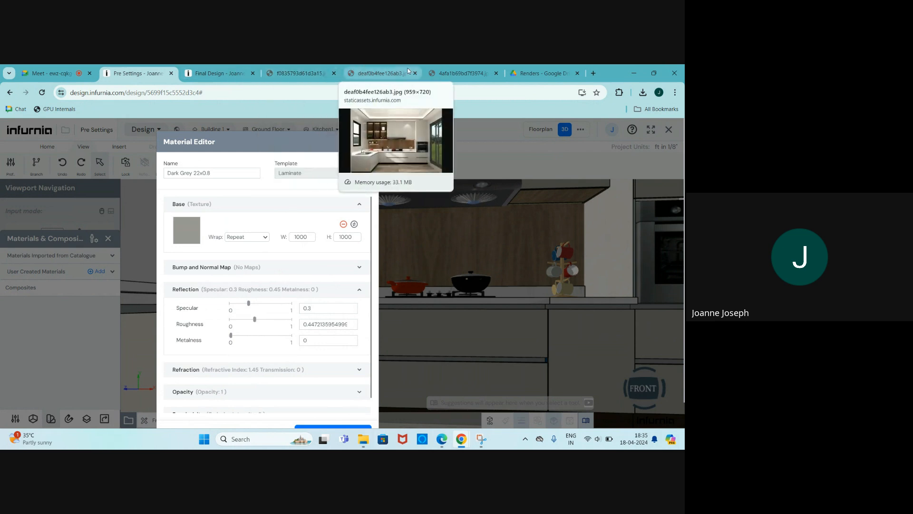
click(395, 73)
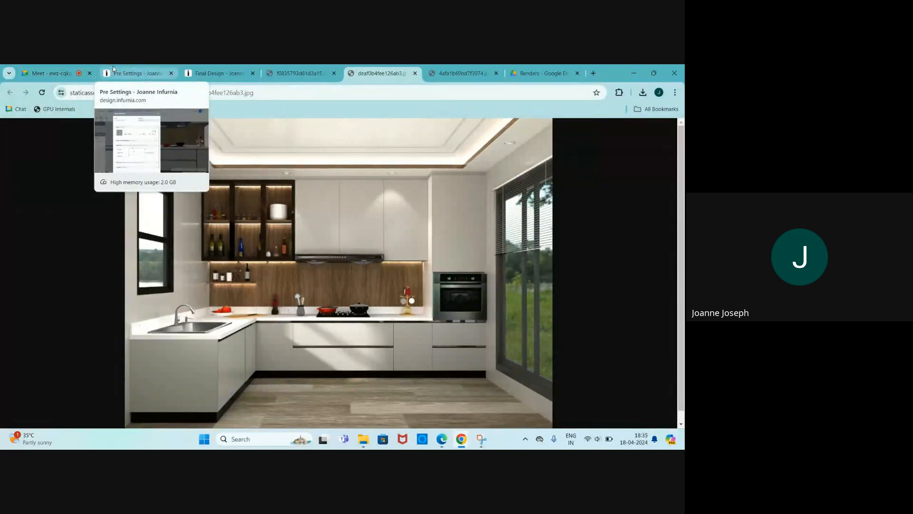
click(128, 73)
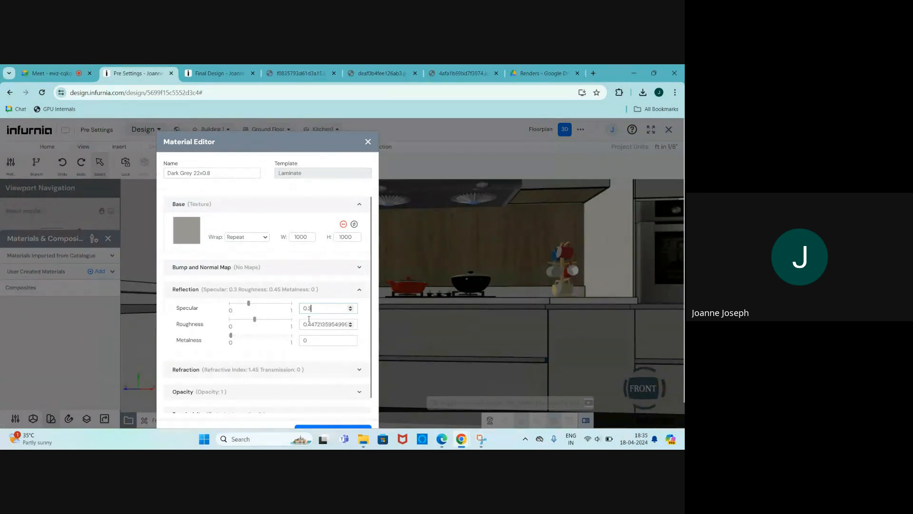
Step: Open the Rendering on Infurnia presentation to consult the Material Settings slide, and close the Material Editor in the Pre Settings design
click(594, 73)
text(re)
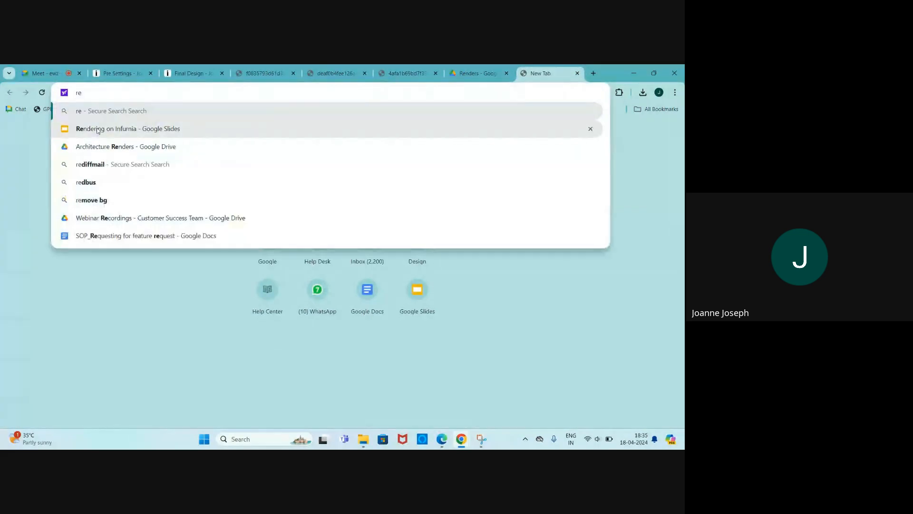
click(269, 127)
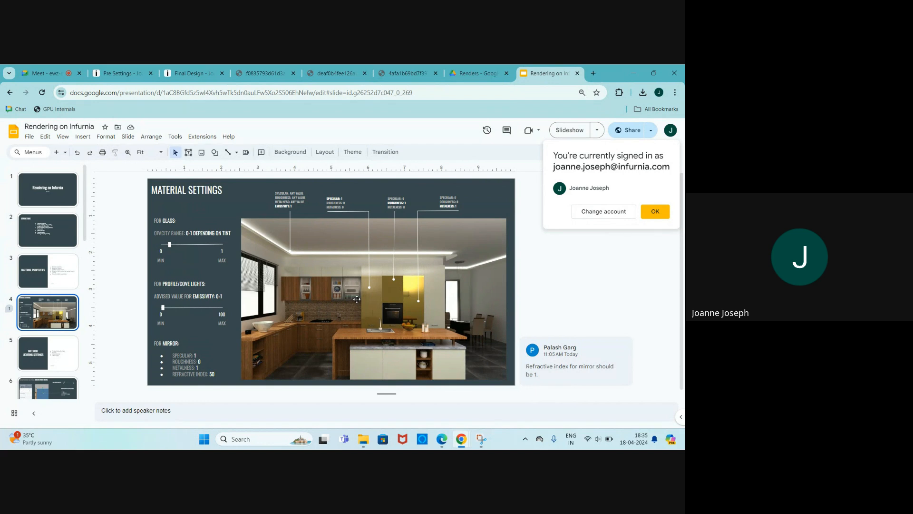
click(117, 74)
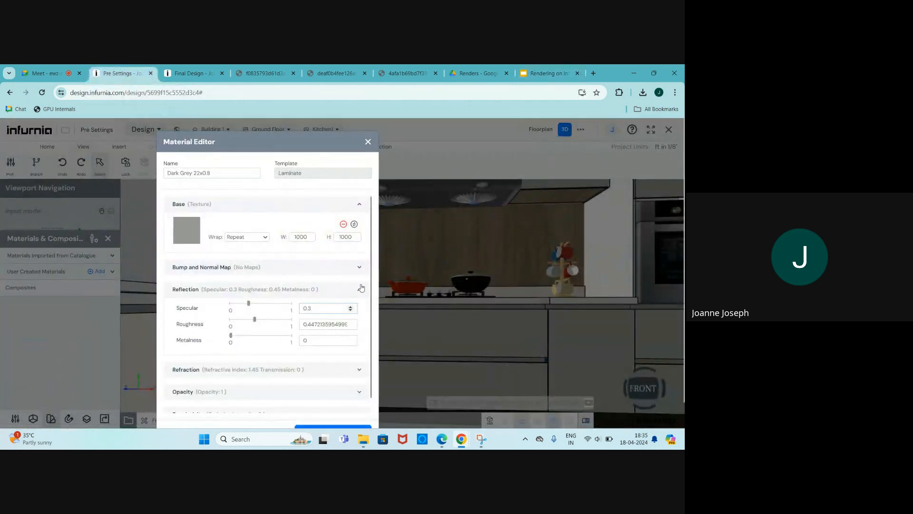
click(367, 142)
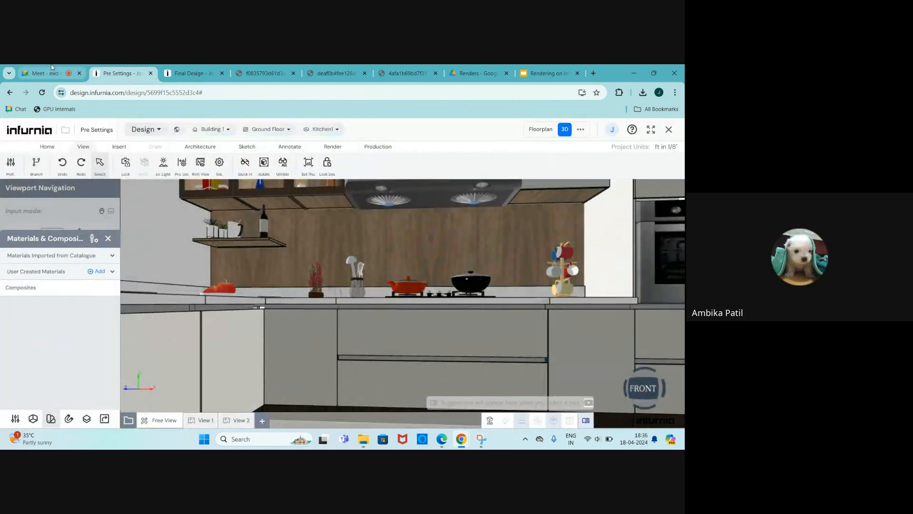
Step: Read the in-call messages in the Google Meet call and dismiss the raised-hand notification
click(67, 76)
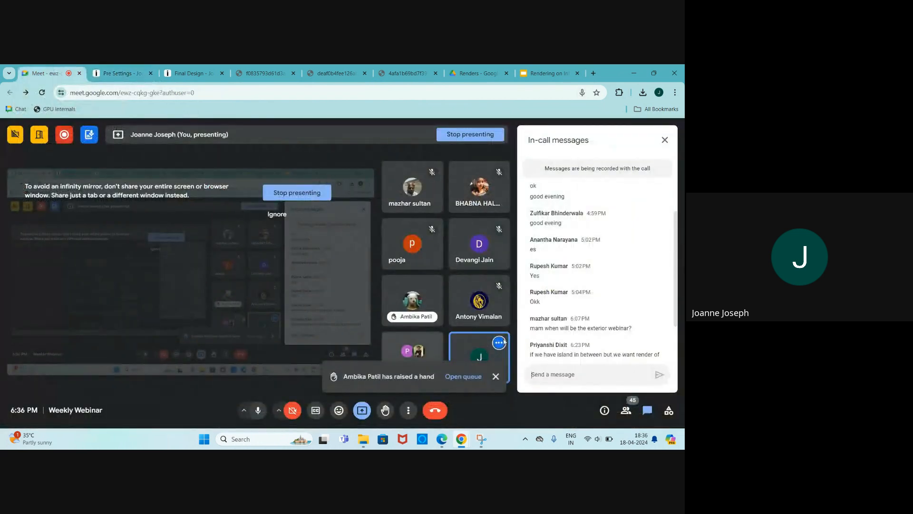
scroll(601, 289, down, 2)
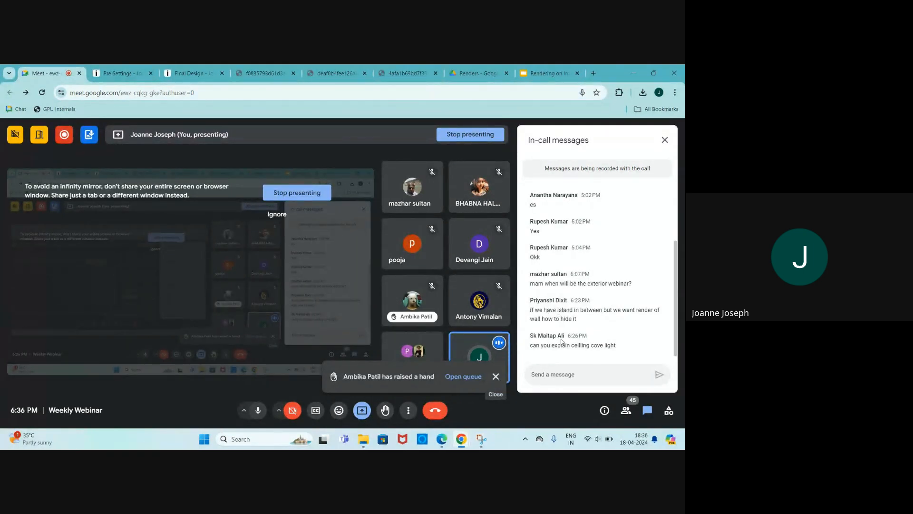
scroll(562, 334, up, 4)
scroll(577, 278, down, 4)
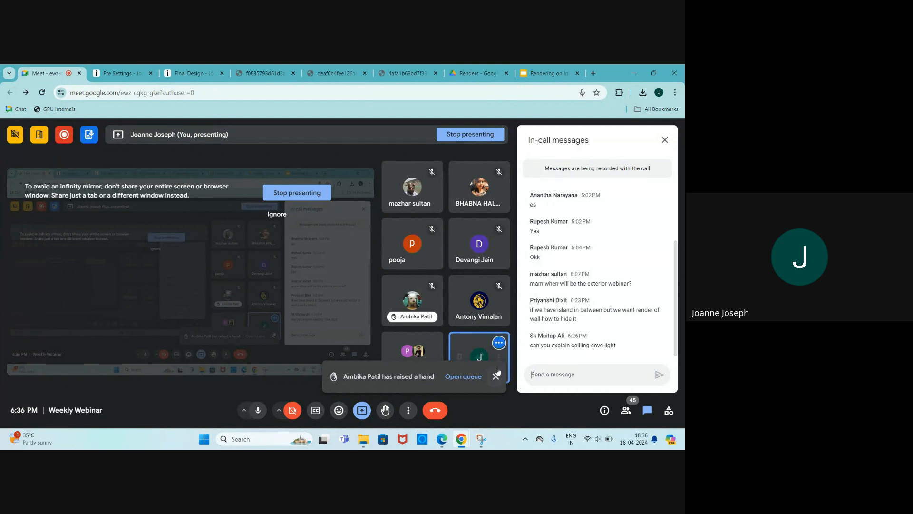
click(496, 378)
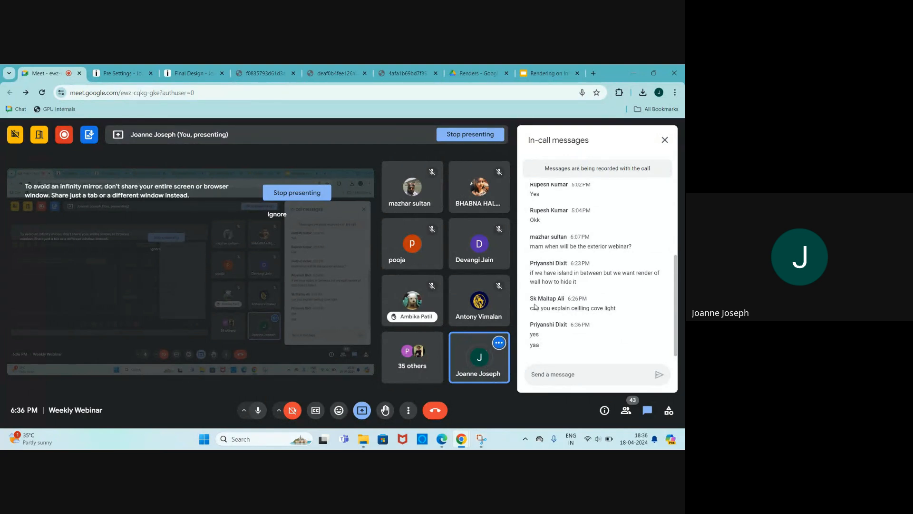
Step: Return to the Pre Settings design and select the base cabinet under the sink
click(121, 71)
scroll(363, 300, down, 10)
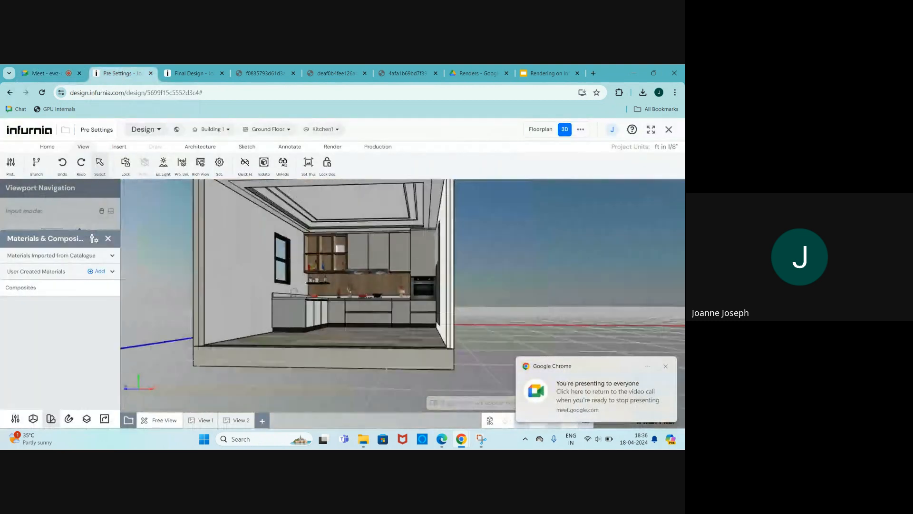
middle_drag(336, 262, 360, 297)
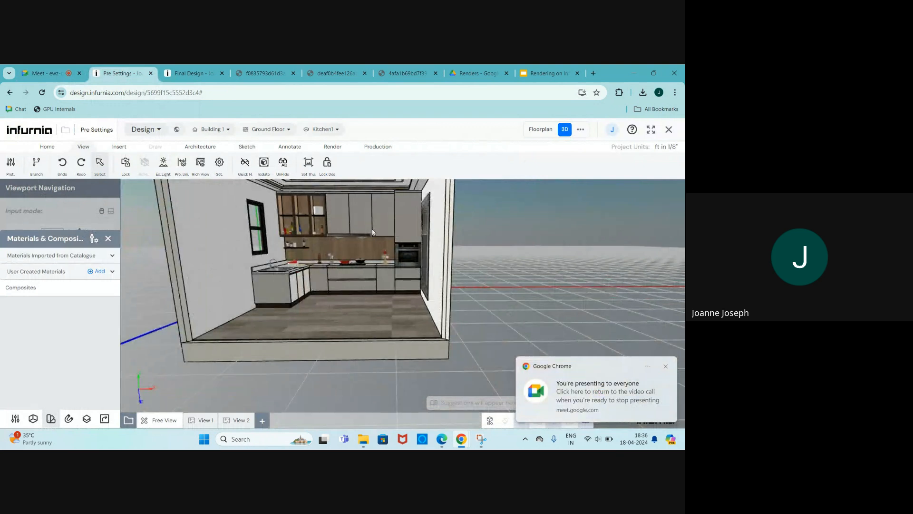
scroll(234, 389, up, 5)
scroll(234, 389, down, 4)
scroll(280, 323, up, 3)
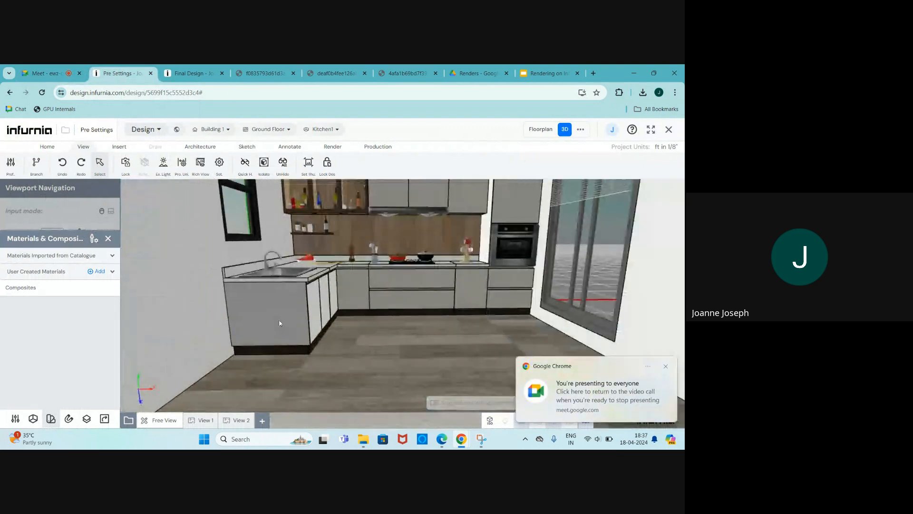
click(279, 322)
scroll(262, 338, down, 3)
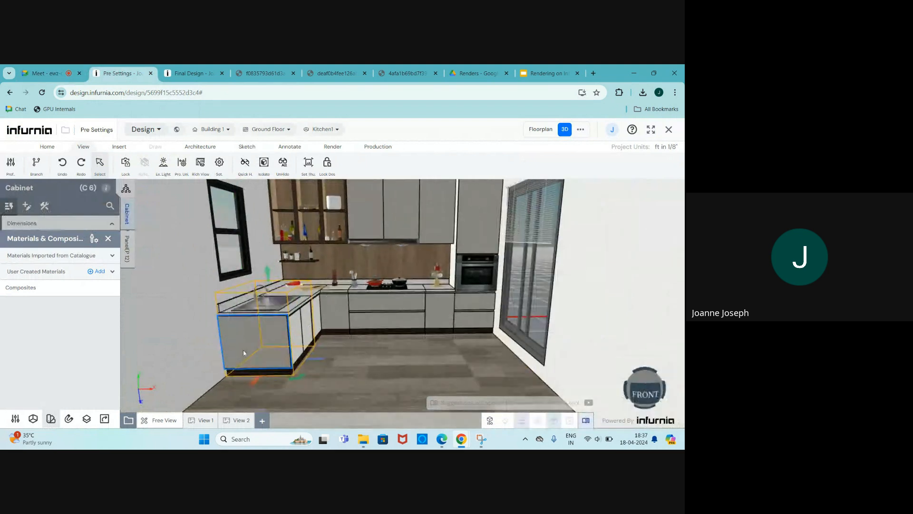
scroll(285, 314, up, 2)
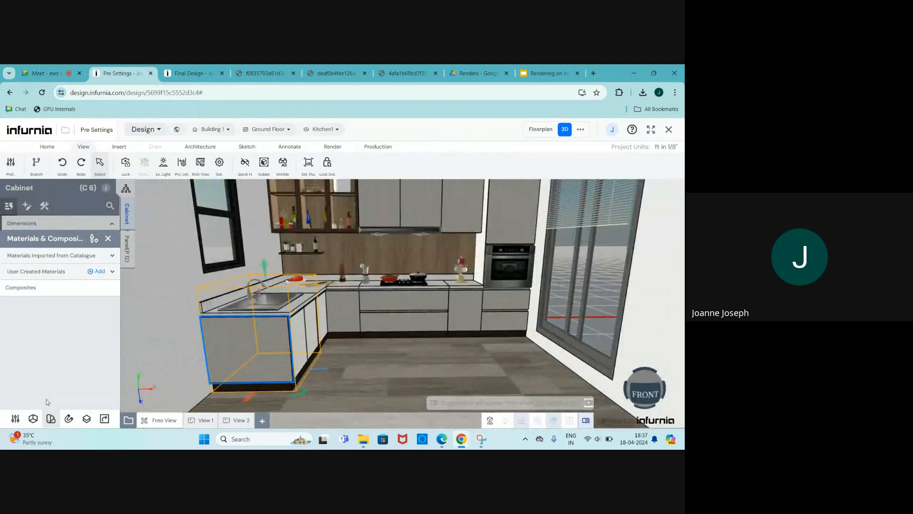
Step: Close the materials list and examine the design's system layers, including the Hidden layer
click(108, 238)
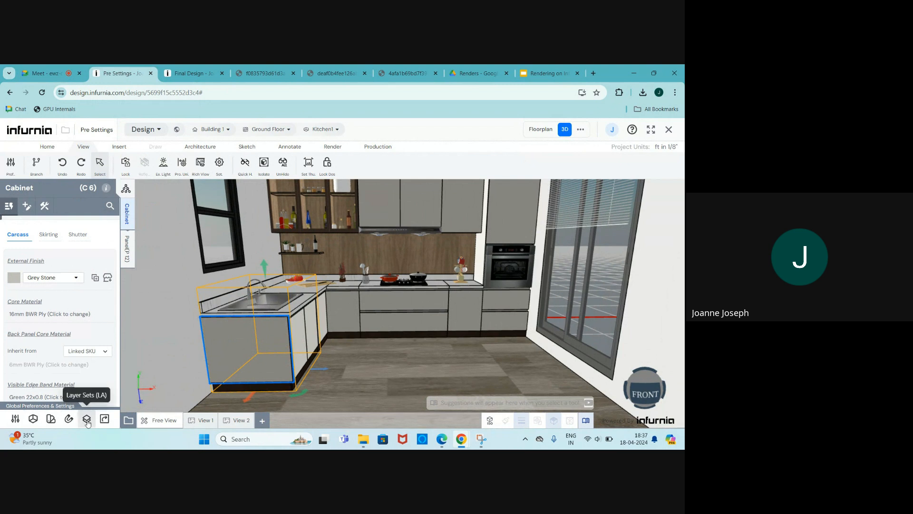
click(87, 419)
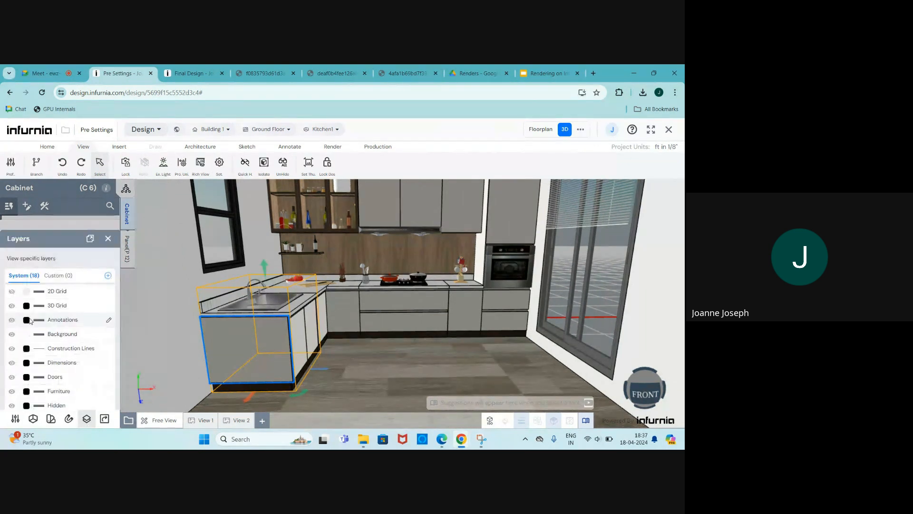
scroll(47, 376, down, 2)
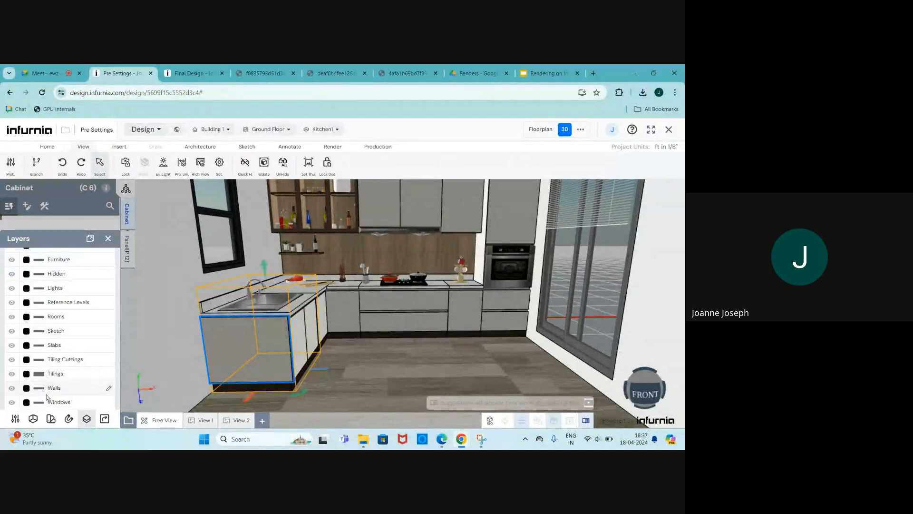
scroll(46, 373, up, 2)
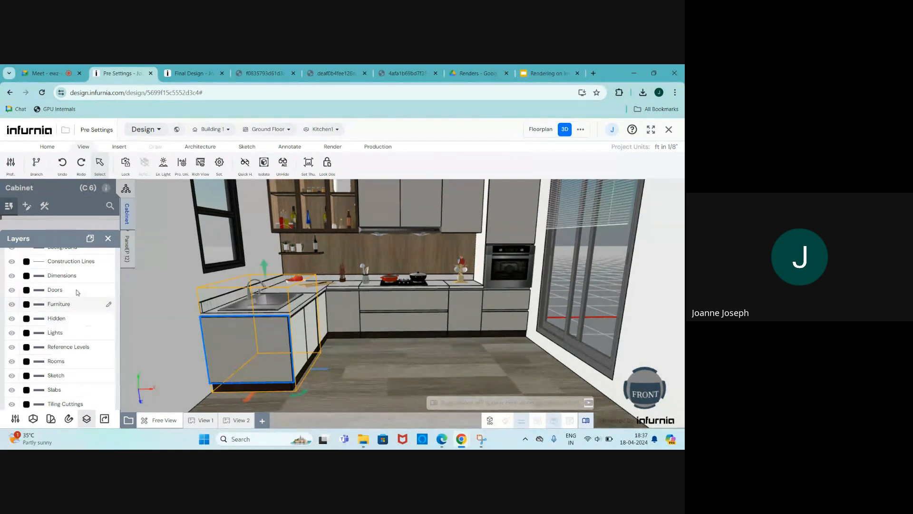
click(108, 238)
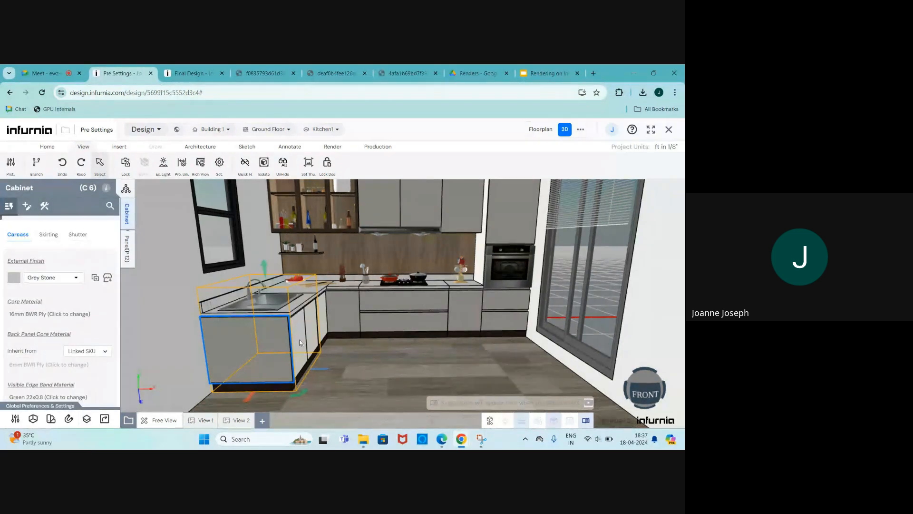
Step: Set the sink base cabinet's drawing layer to Hidden
scroll(29, 300, up, 3)
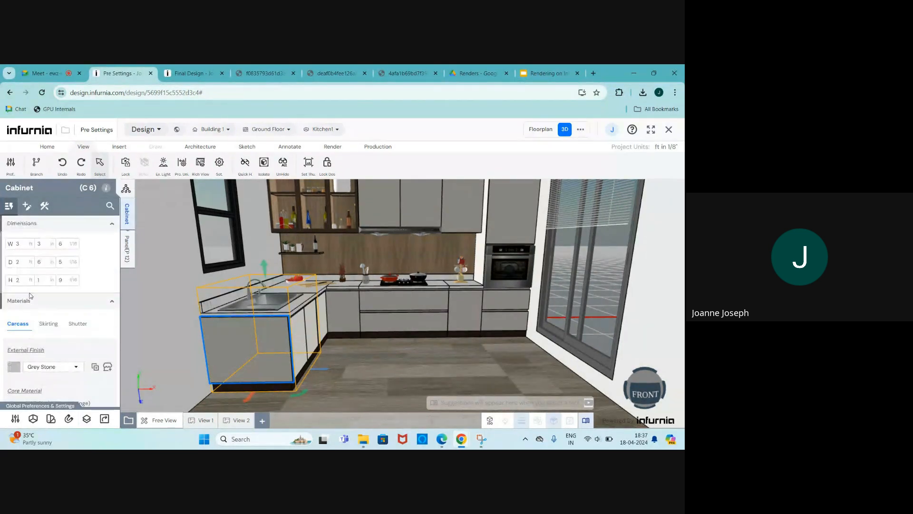
click(29, 208)
scroll(52, 291, down, 2)
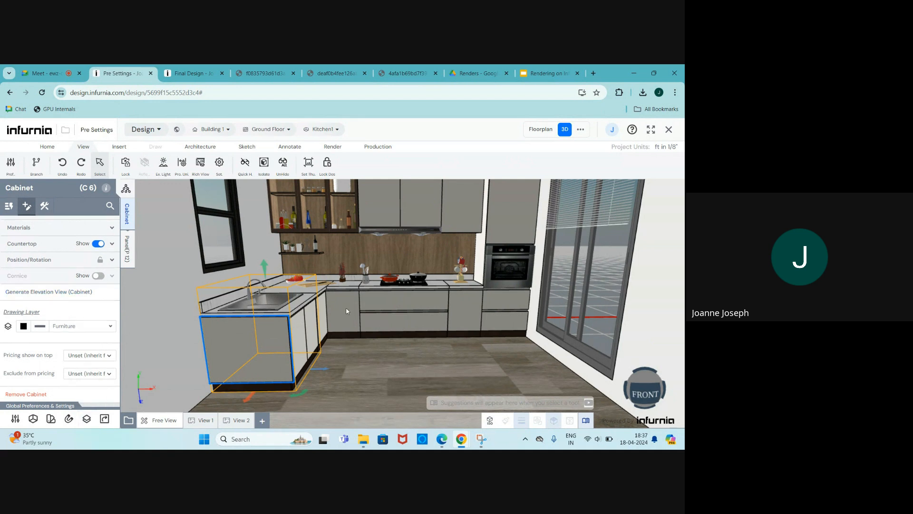
click(88, 329)
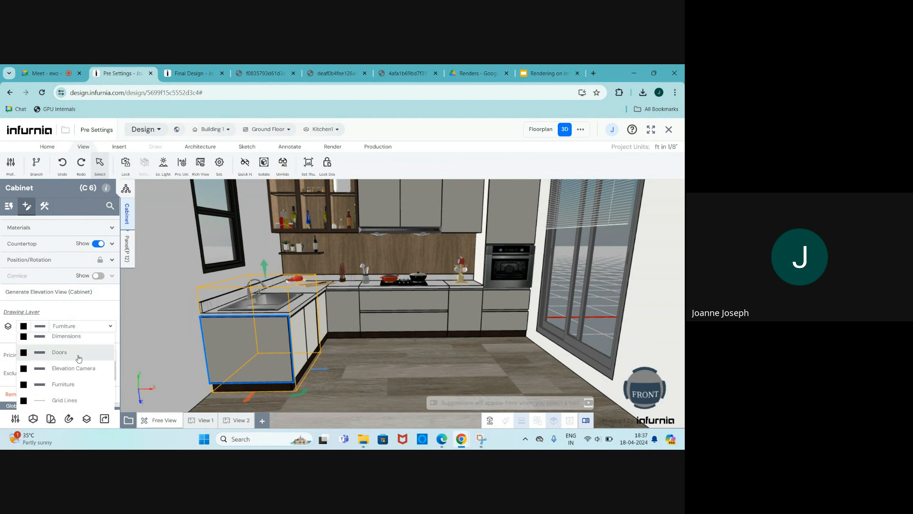
scroll(76, 359, down, 1)
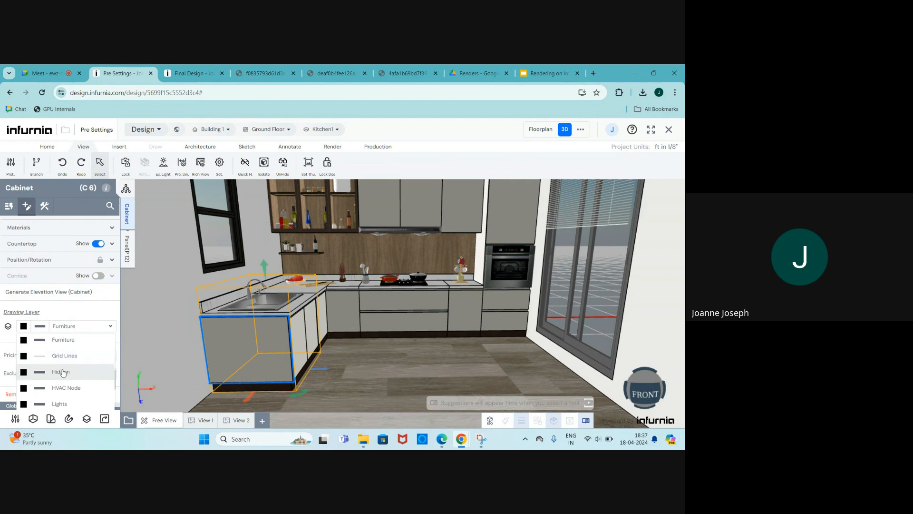
click(63, 372)
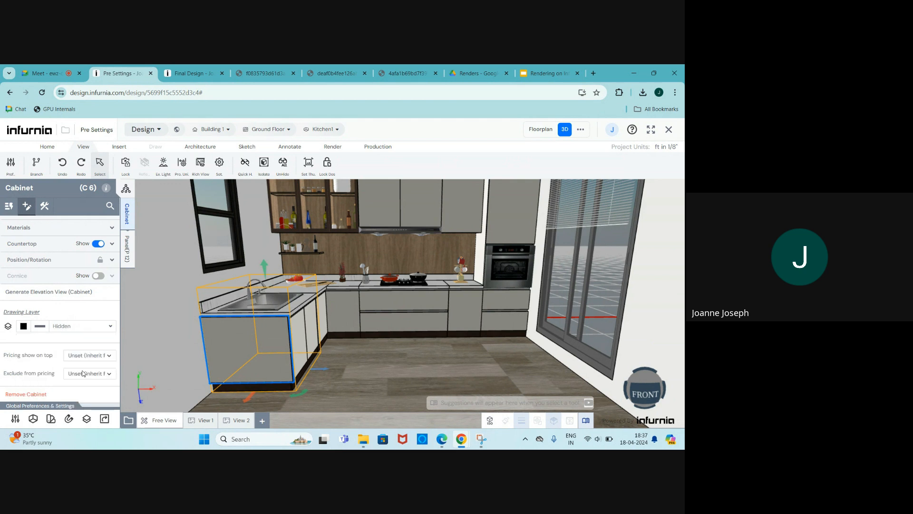
Step: Turn off the Hidden layer's visibility in the Free View and turn it back on
click(87, 420)
scroll(90, 335, down, 3)
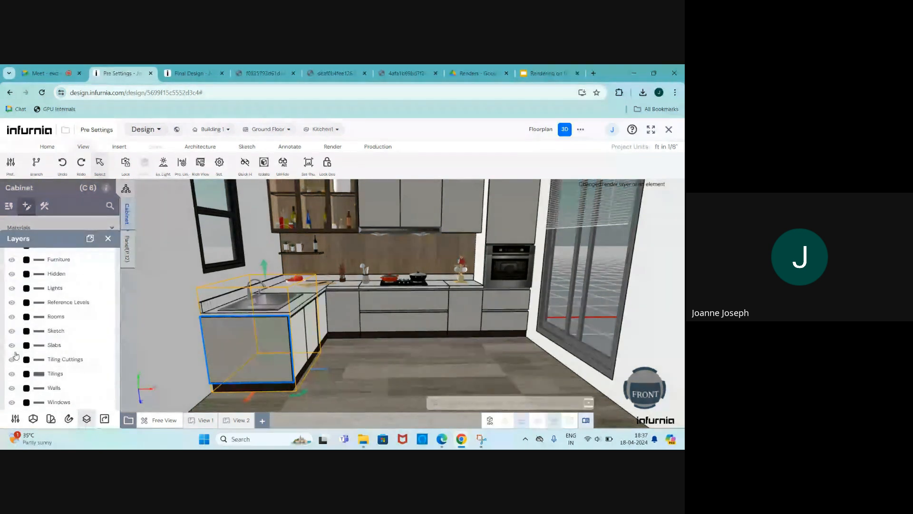
scroll(13, 342, up, 3)
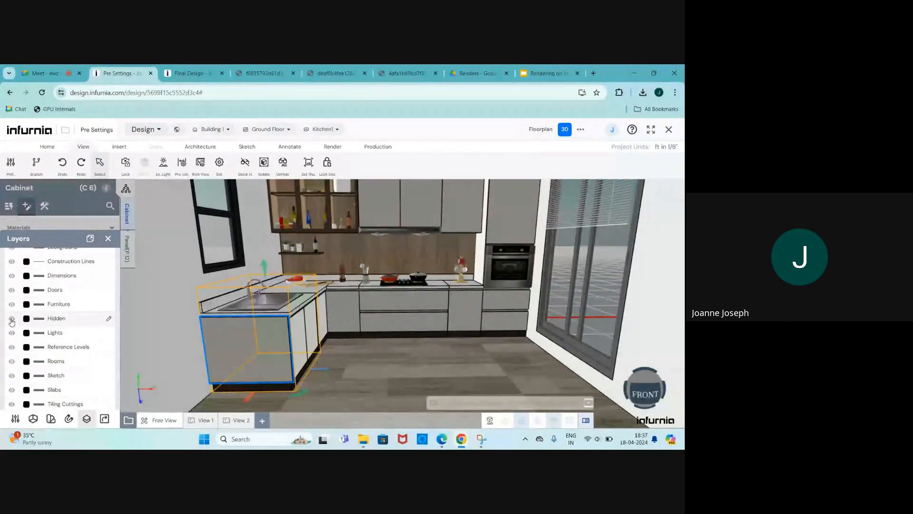
click(12, 319)
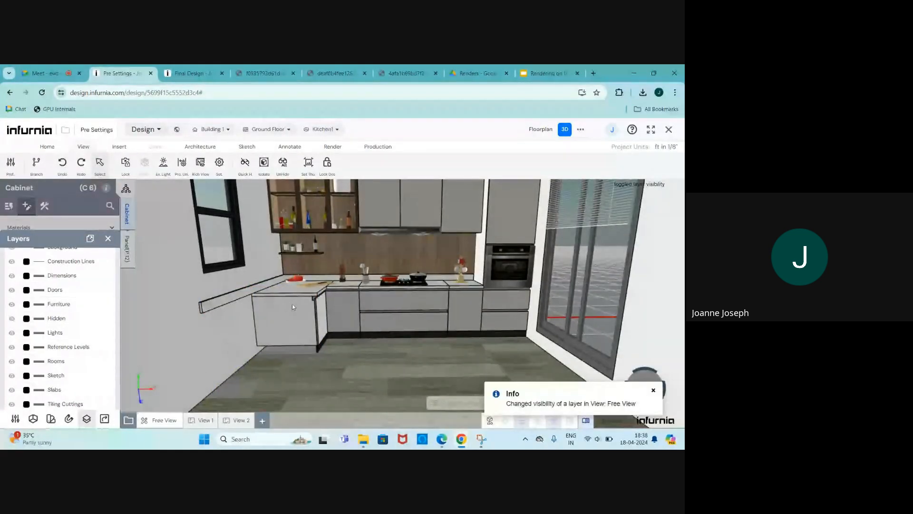
click(12, 320)
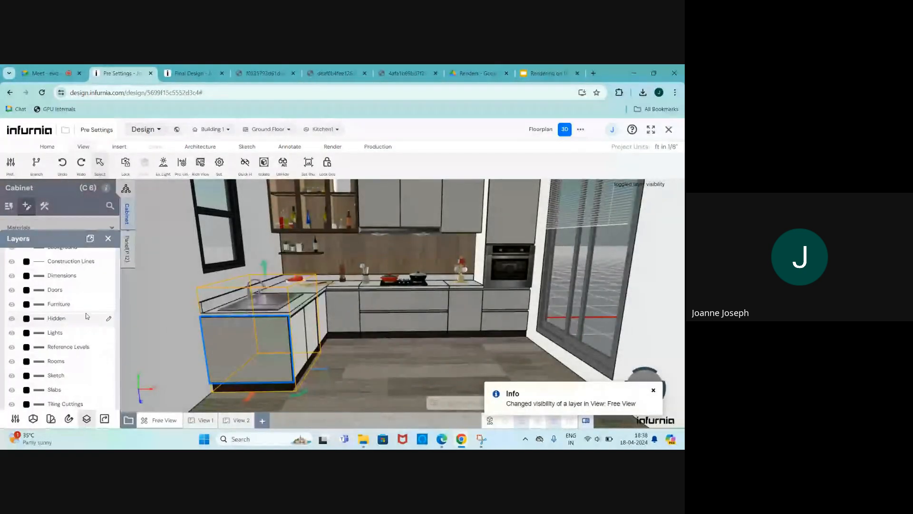
Step: Consult the Google Meet messages and, back in the Pre Settings design, examine the drawing layer options of the wall with the black-framed window
click(36, 76)
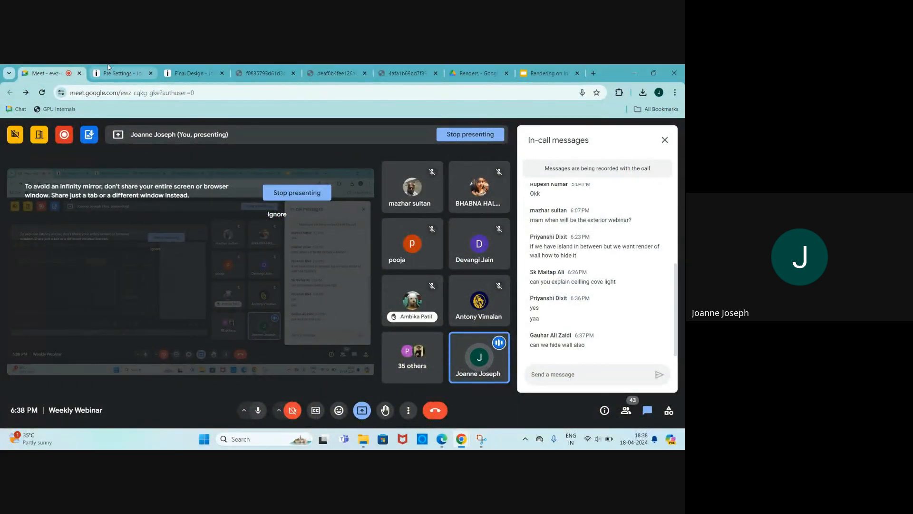
click(122, 73)
click(149, 267)
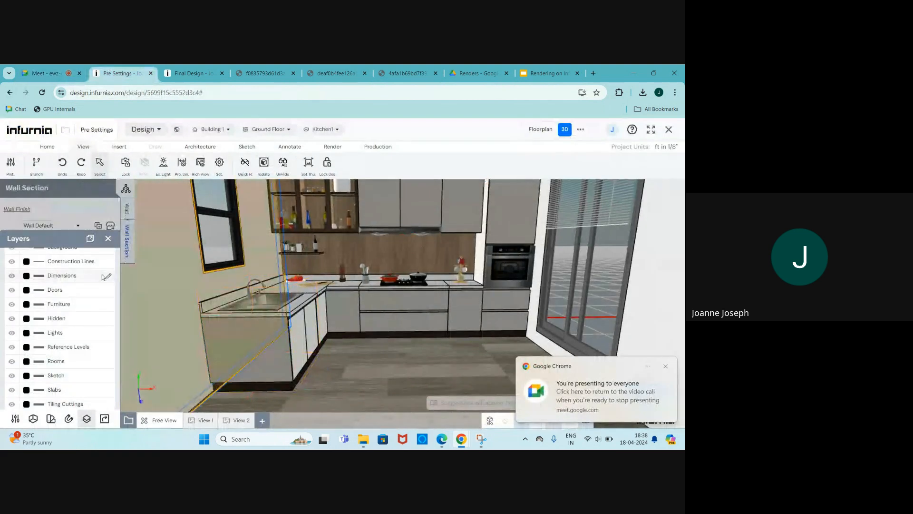
click(109, 238)
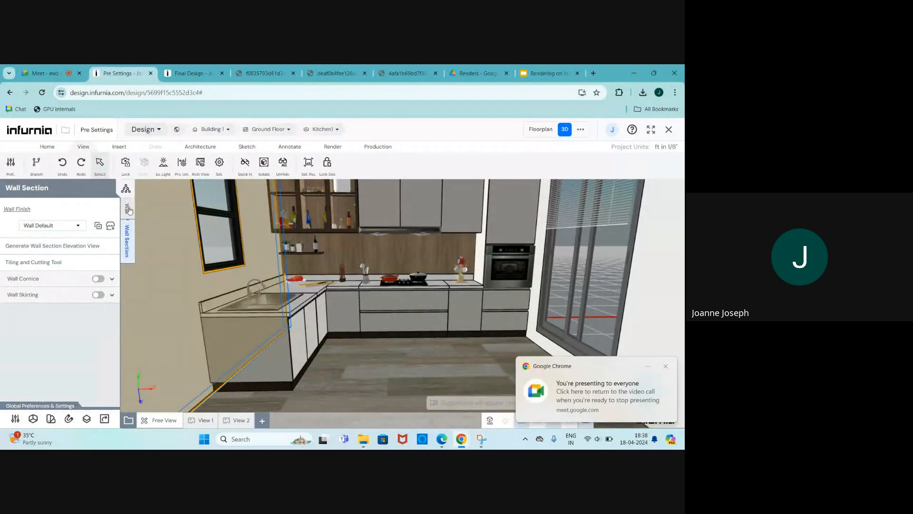
click(126, 213)
click(74, 224)
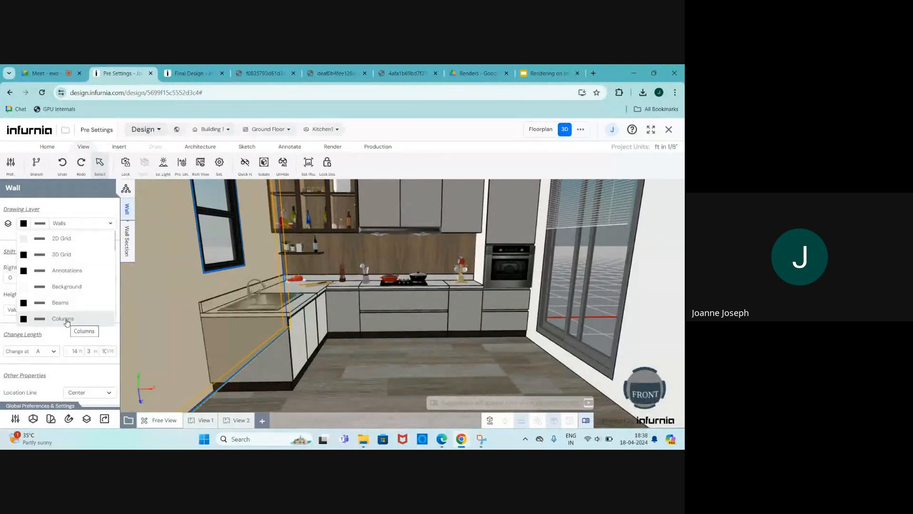
click(78, 210)
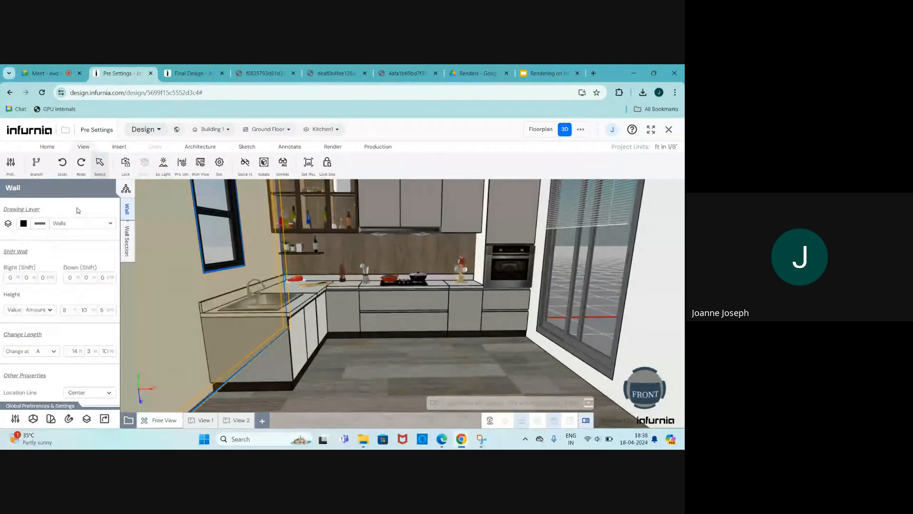
click(220, 281)
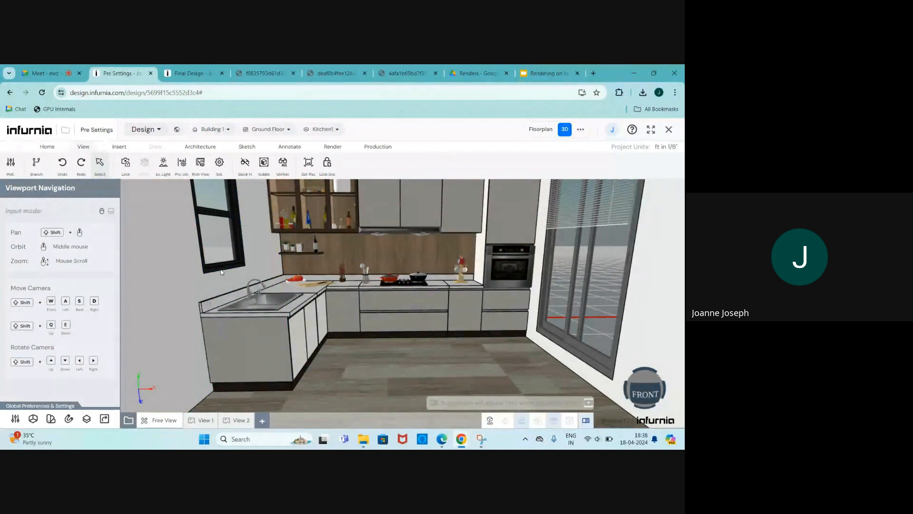
Step: Check the Google Meet messages again and return to the Pre Settings design to examine the kitchen's recessed ceiling
click(61, 71)
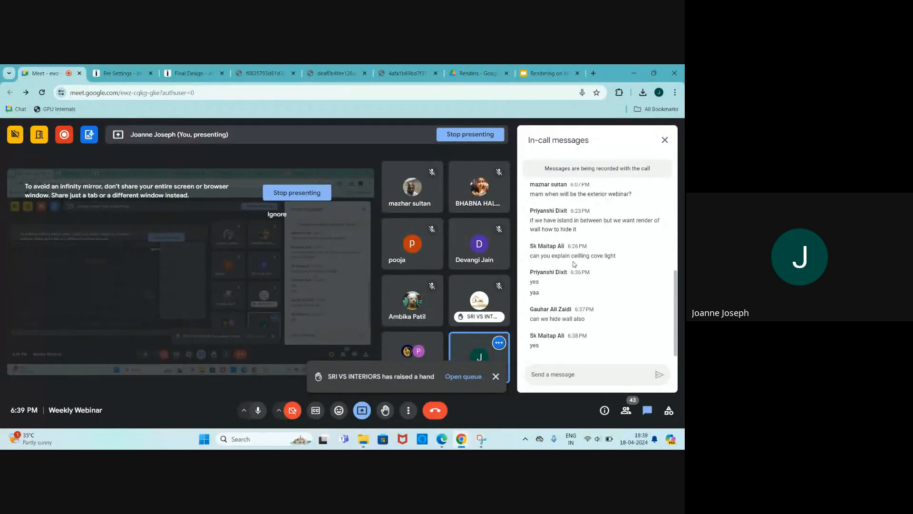
click(134, 67)
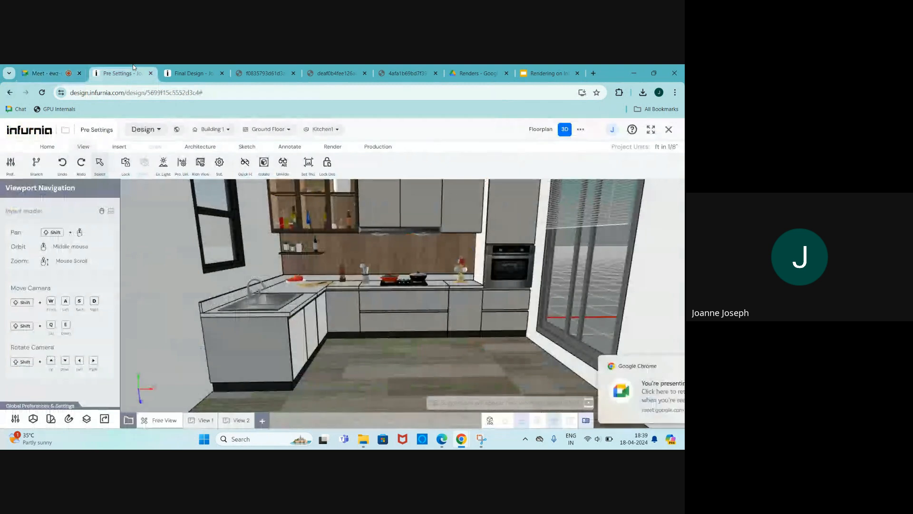
scroll(265, 272, down, 10)
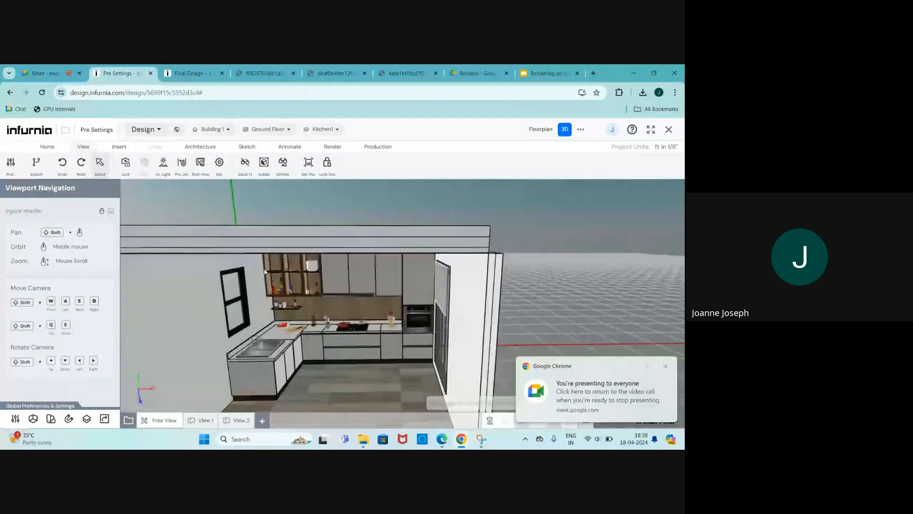
middle_drag(265, 271, 294, 256)
scroll(294, 255, down, 4)
scroll(294, 256, up, 5)
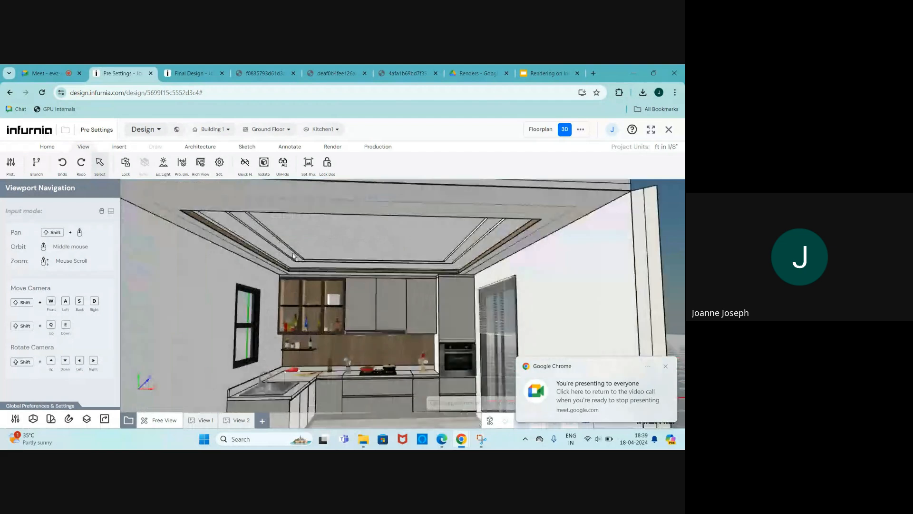
scroll(293, 256, down, 4)
scroll(293, 256, up, 5)
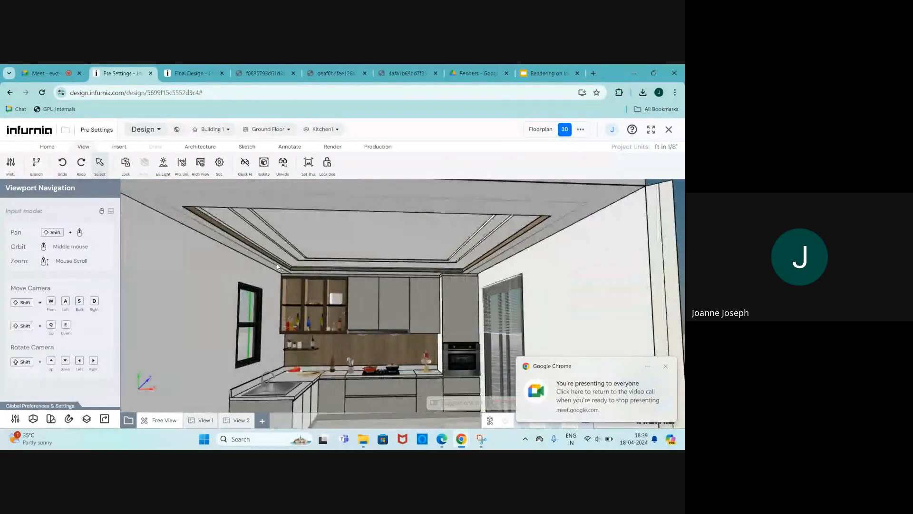
scroll(276, 265, down, 5)
scroll(246, 268, down, 2)
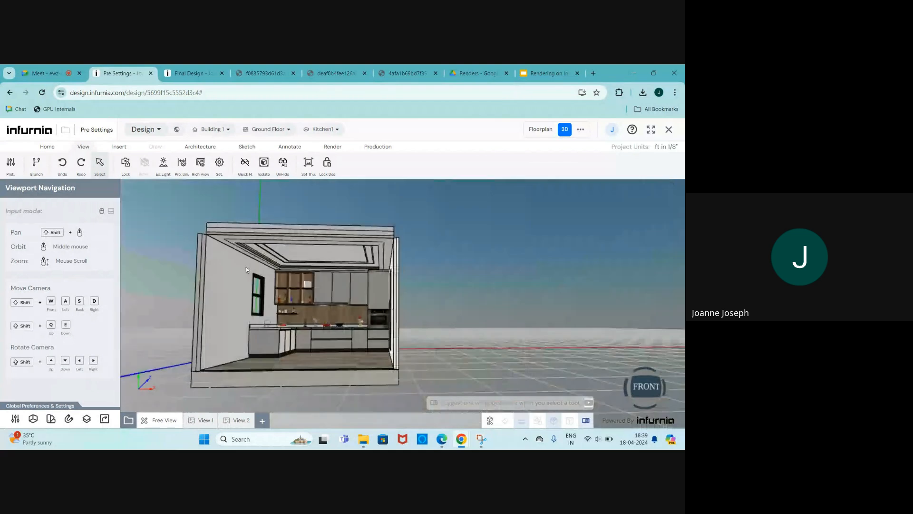
Step: Show the whole Ground Floor in the floorplan and delete the five horizontal construction lines crossing the kitchen
click(540, 129)
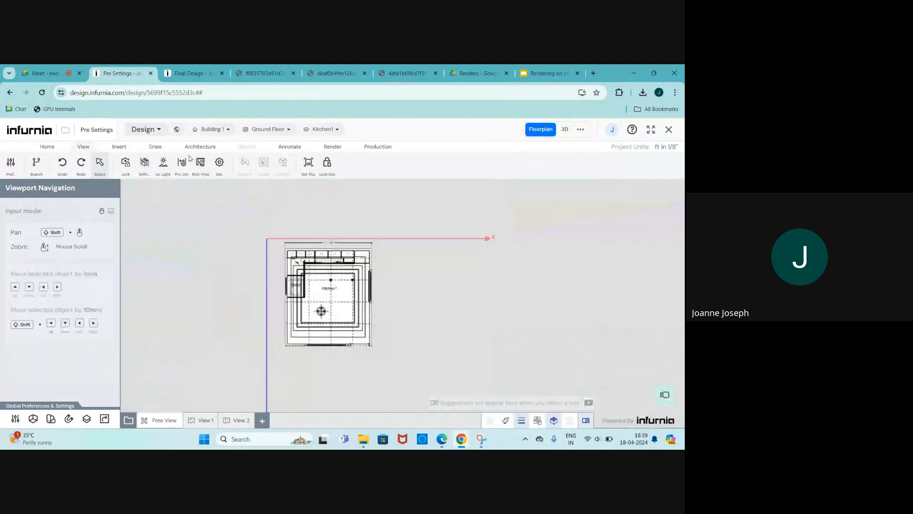
click(205, 129)
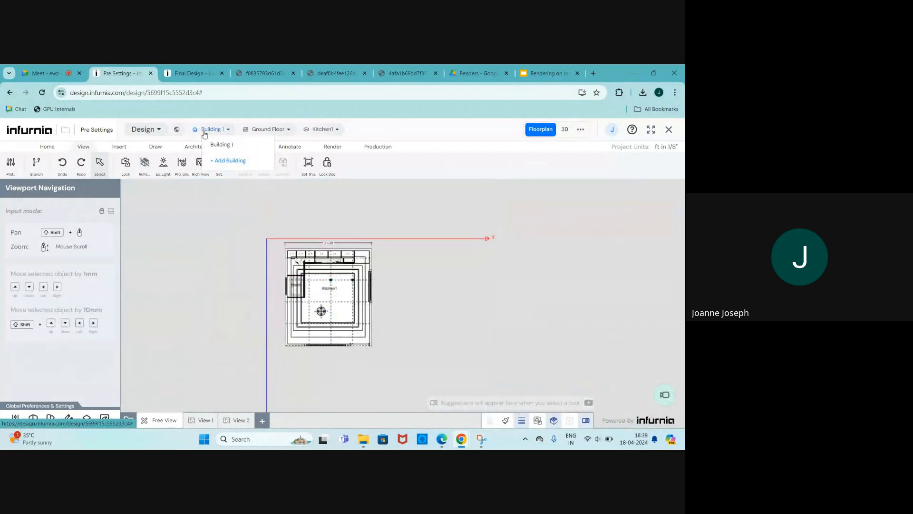
click(259, 135)
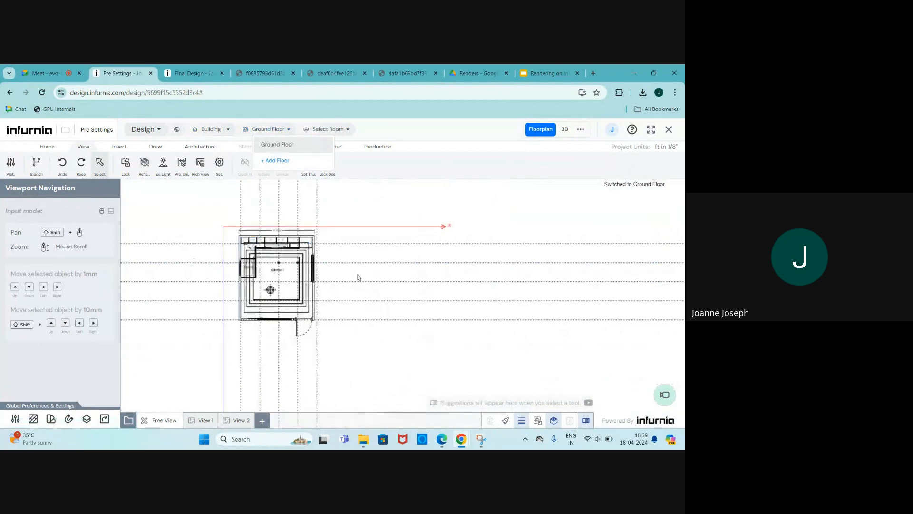
scroll(371, 266, up, 1)
drag(407, 212, 385, 352)
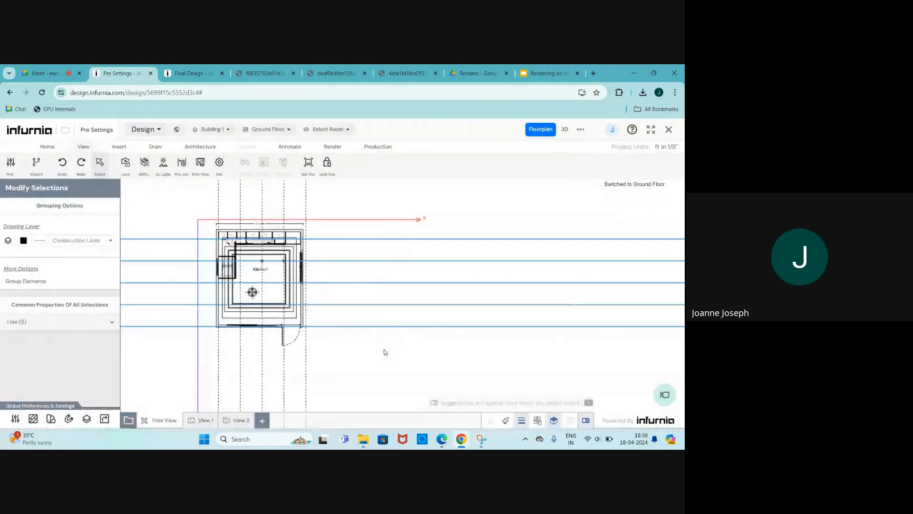
key(Delete)
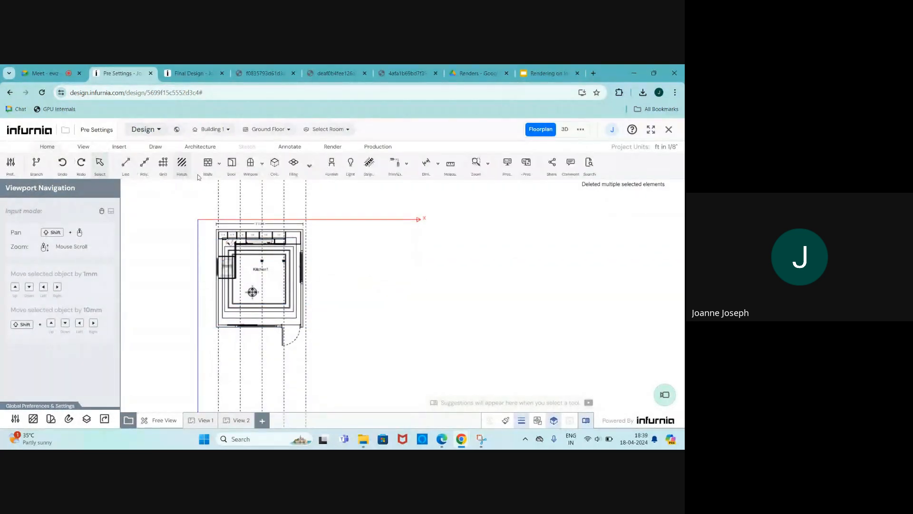
Step: Draw a closed four-wall room beside the kitchen with 230mm composite walls and move its corner so the slanted wall meets at 90 degrees
scroll(336, 235, up, 1)
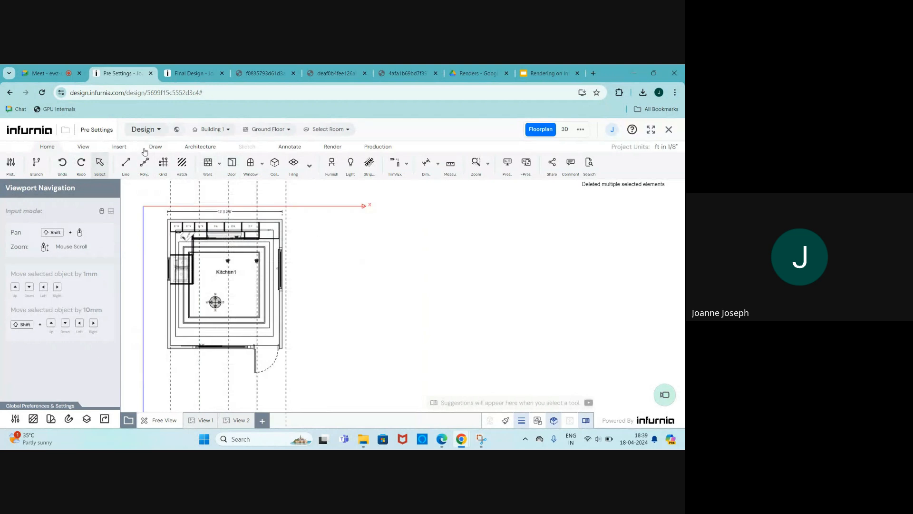
click(207, 162)
click(331, 224)
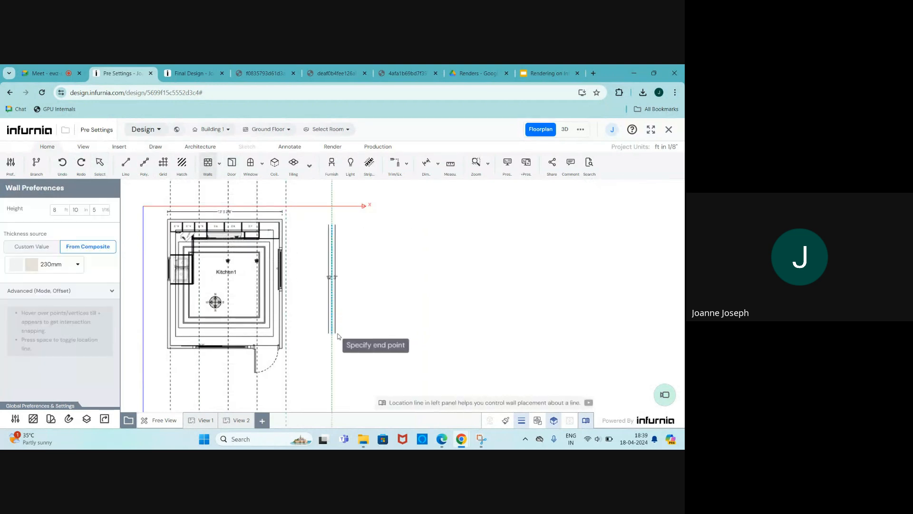
click(332, 344)
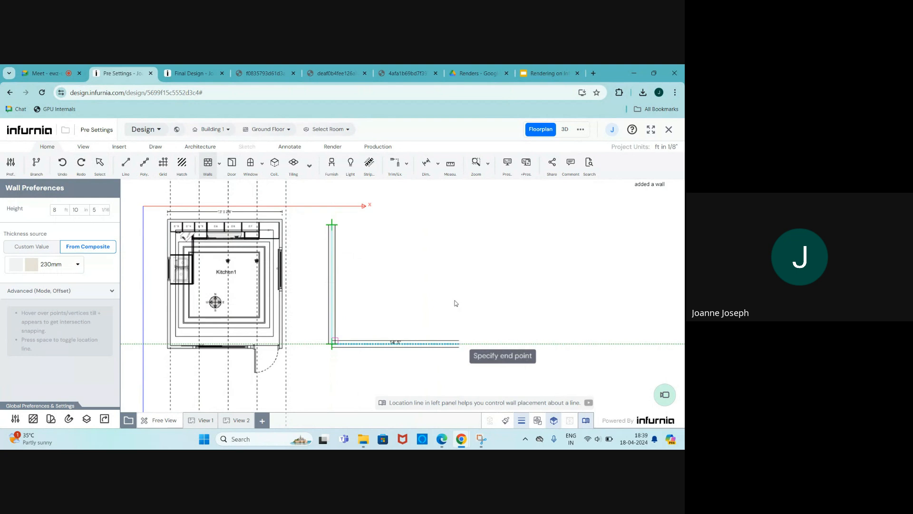
click(454, 332)
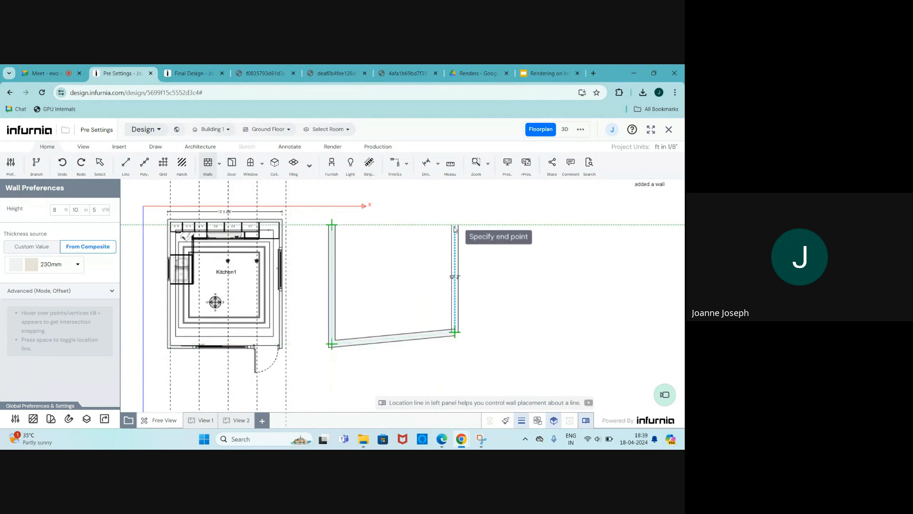
click(454, 224)
click(332, 225)
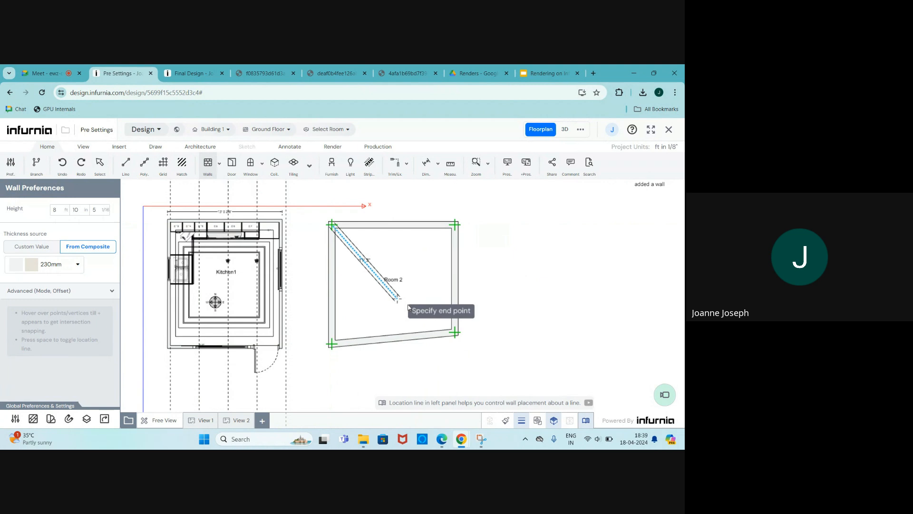
key(Escape)
click(439, 336)
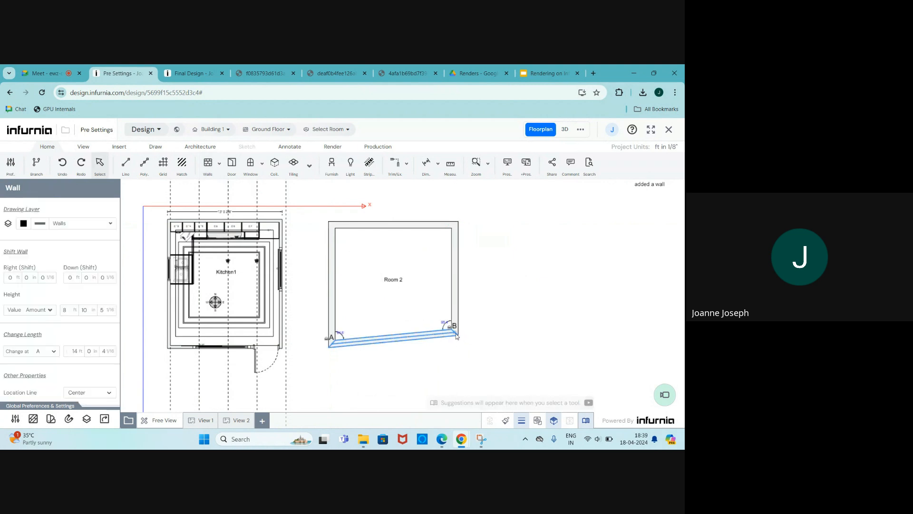
drag(456, 339, 455, 344)
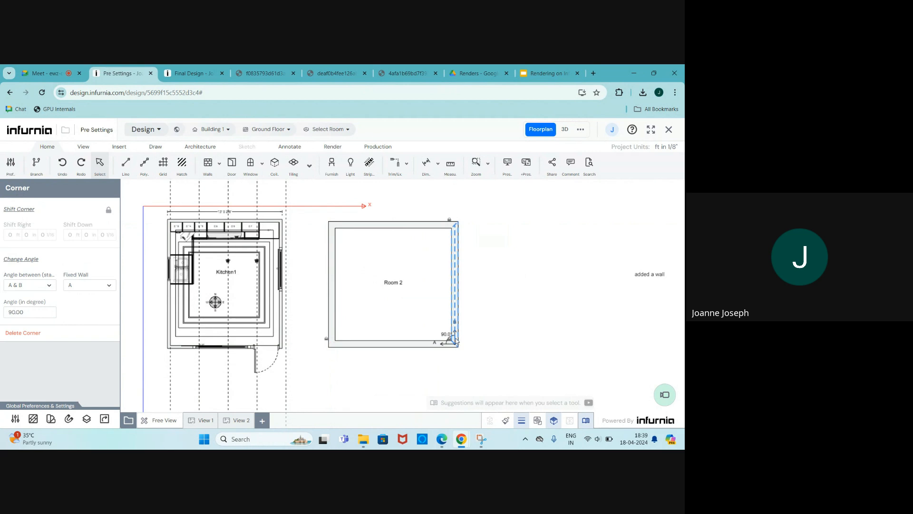
Step: Switch to Room 2 and add a ceiling covering the entire room outline
click(326, 129)
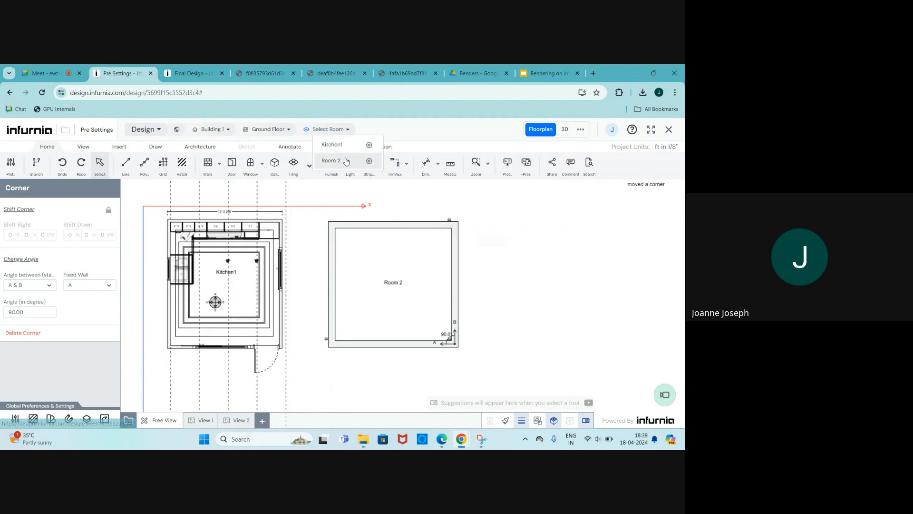
click(331, 161)
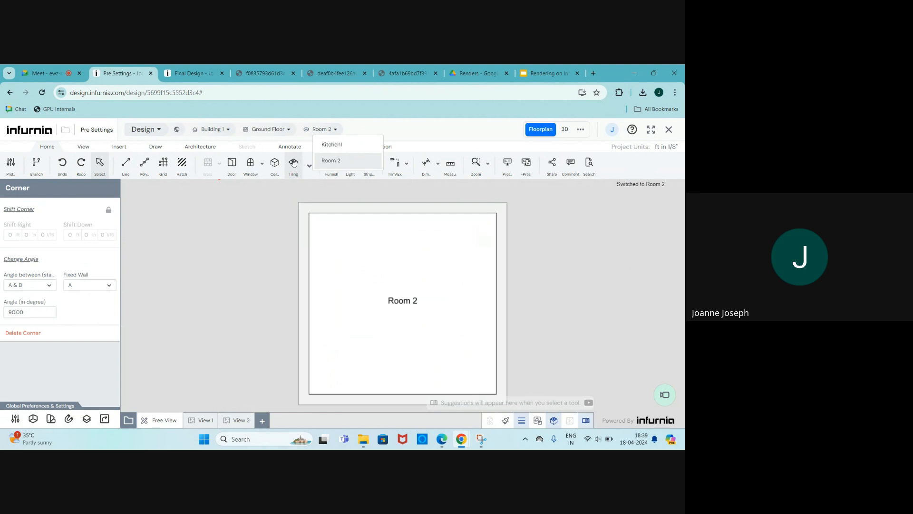
click(275, 164)
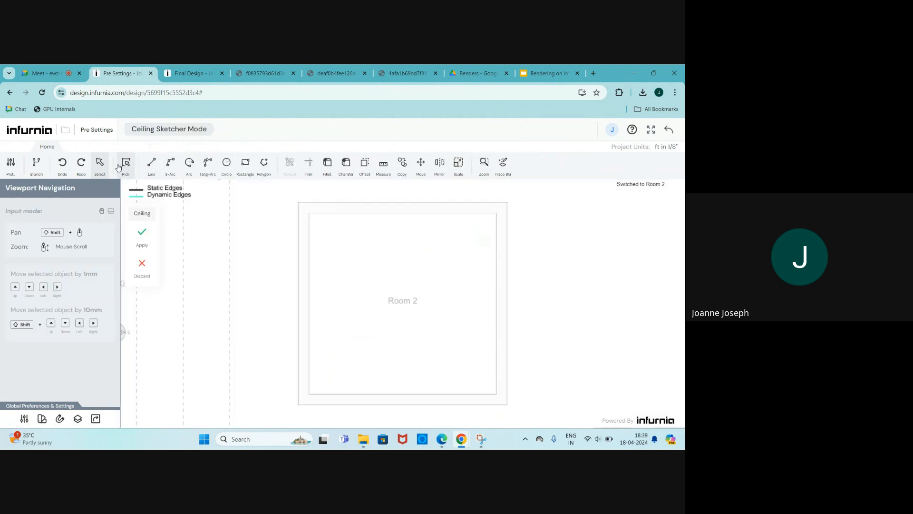
click(398, 270)
click(142, 233)
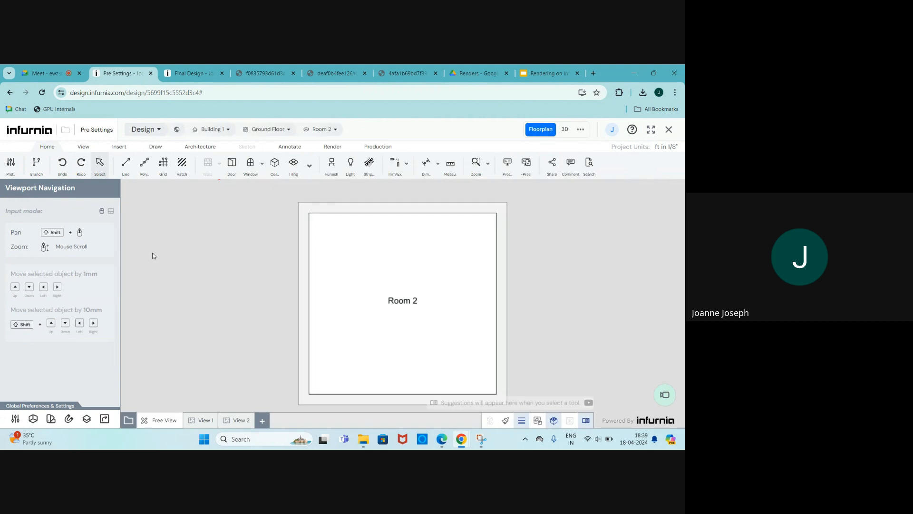
Step: Show Room 2 in 3D and start creating a false ceiling from its ceiling slab
click(564, 129)
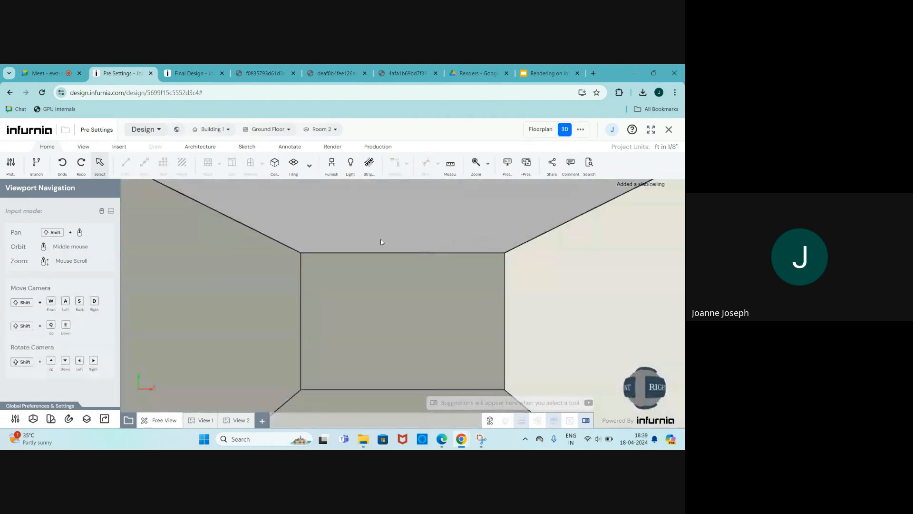
scroll(267, 239, down, 2)
scroll(281, 240, up, 2)
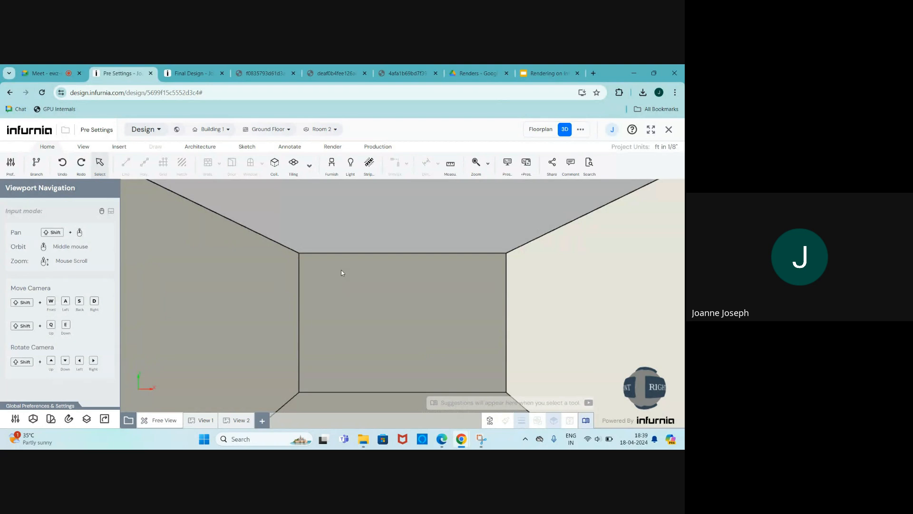
click(296, 209)
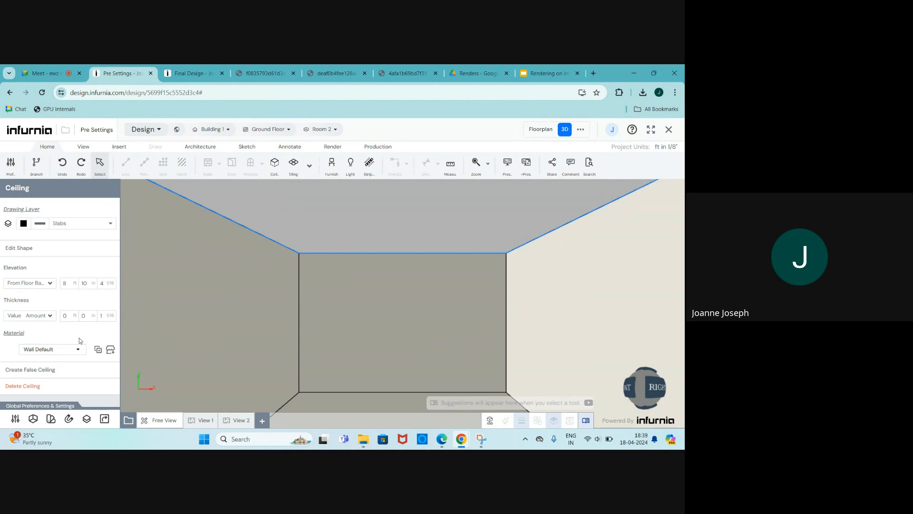
click(39, 373)
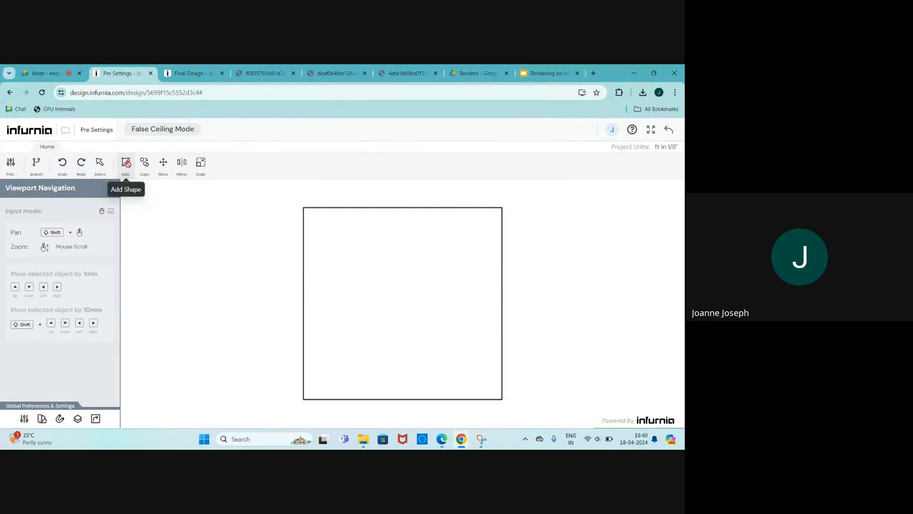
click(126, 164)
click(245, 163)
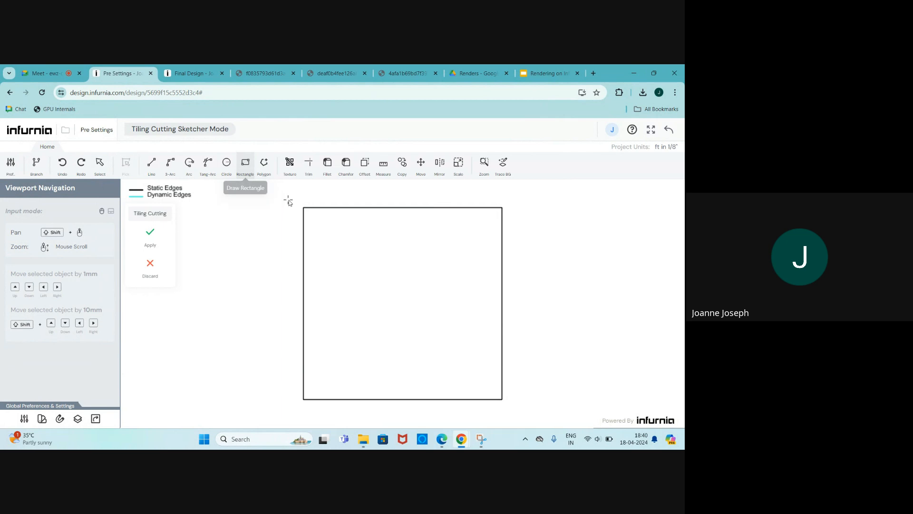
click(303, 208)
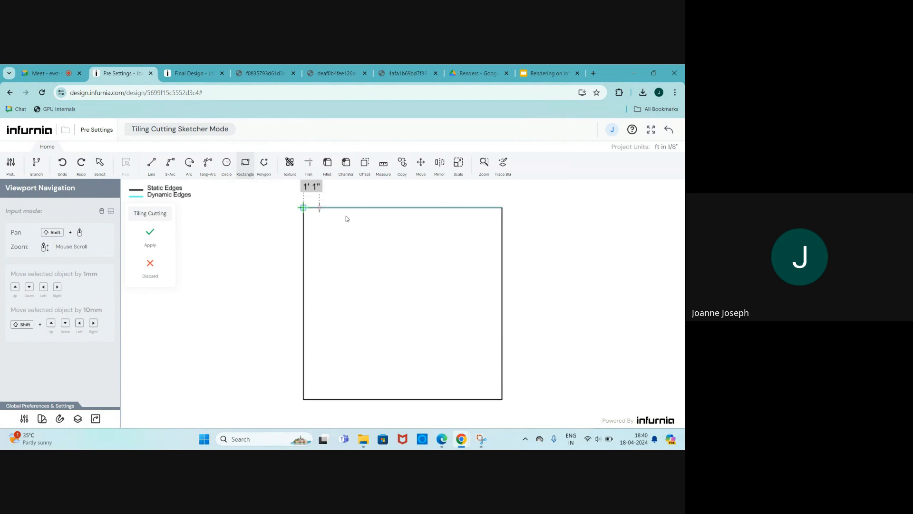
click(505, 396)
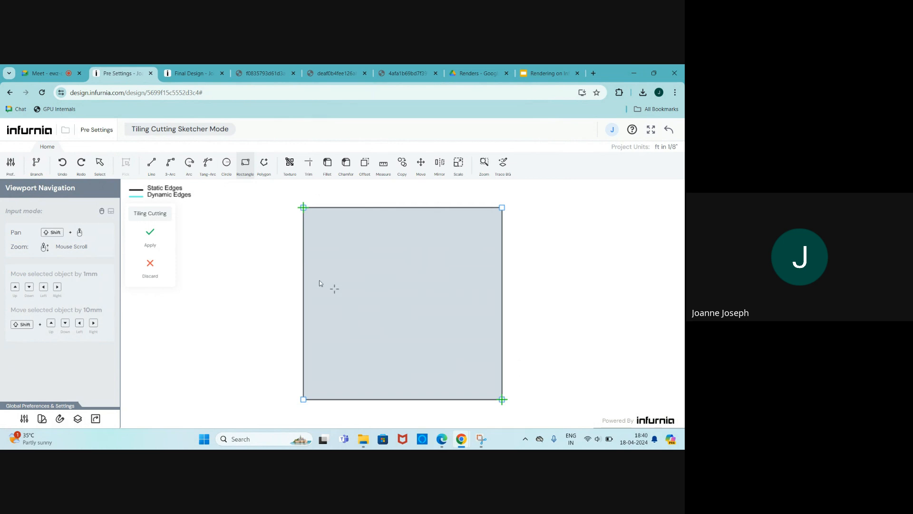
click(365, 167)
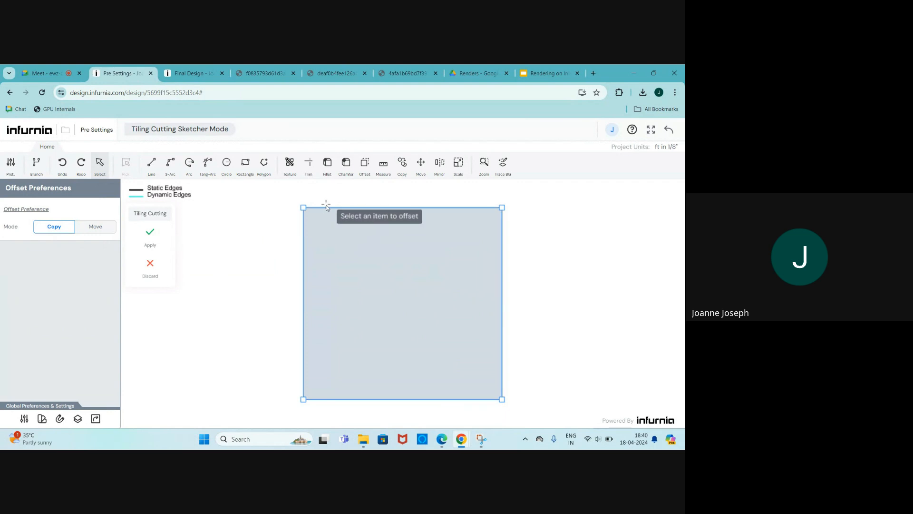
click(378, 212)
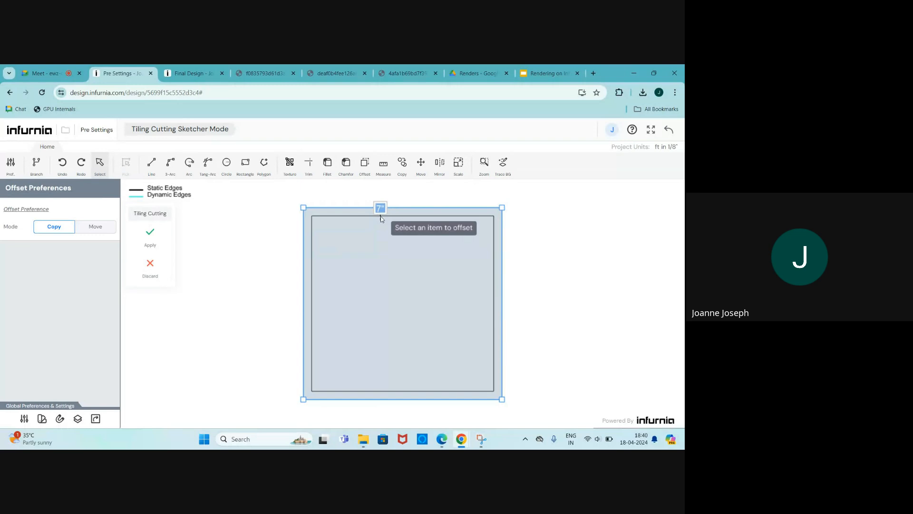
click(381, 215)
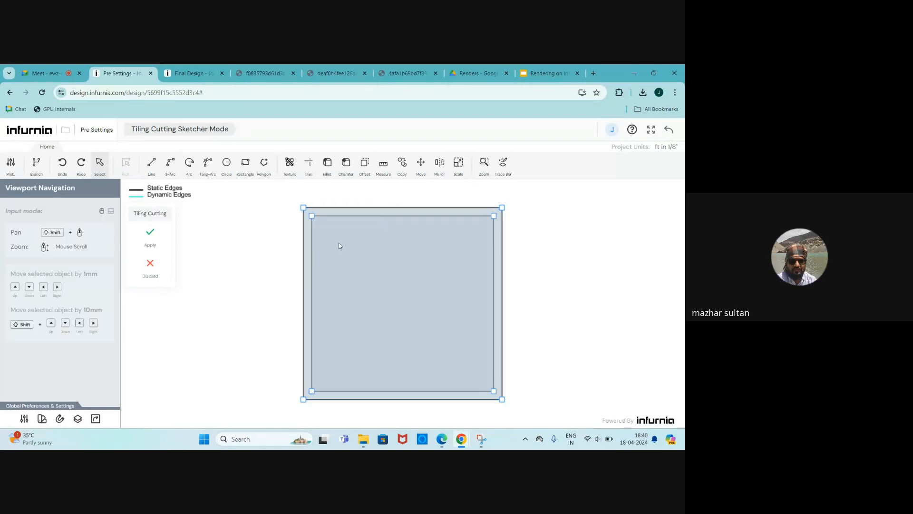
click(314, 253)
click(356, 216)
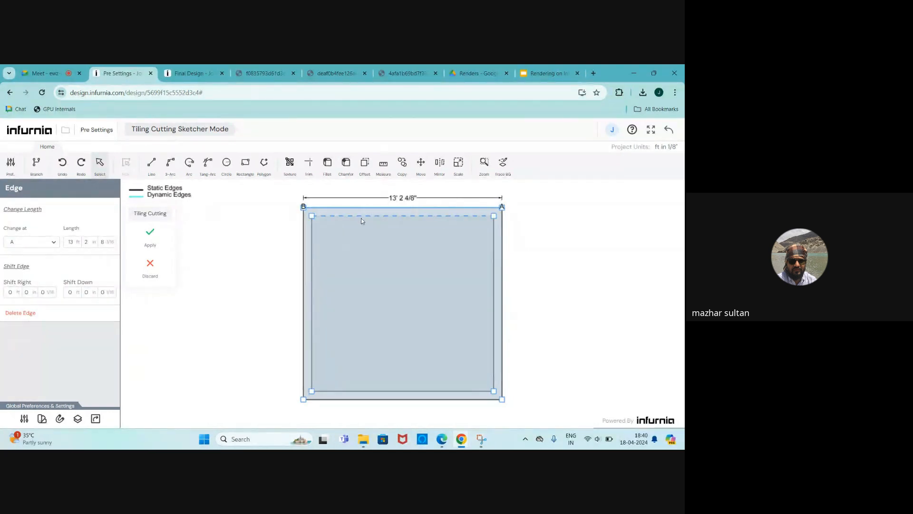
click(493, 280)
click(440, 247)
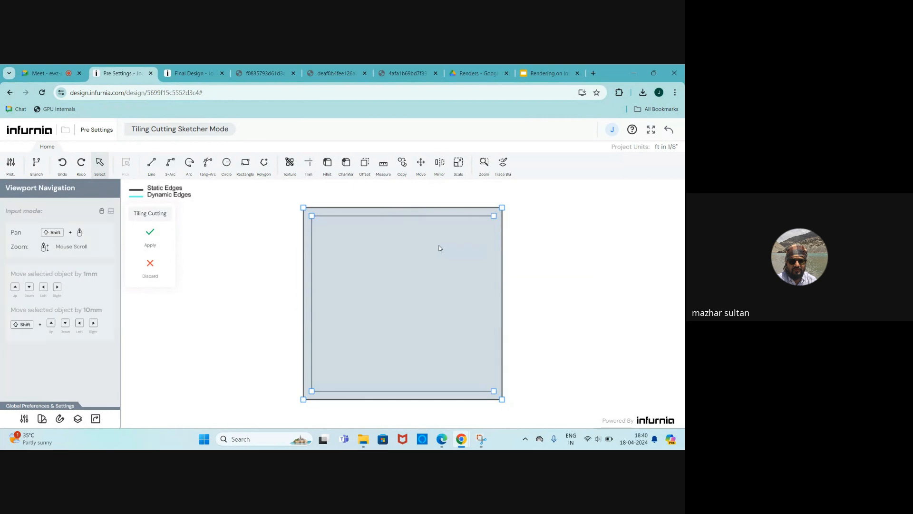
click(321, 279)
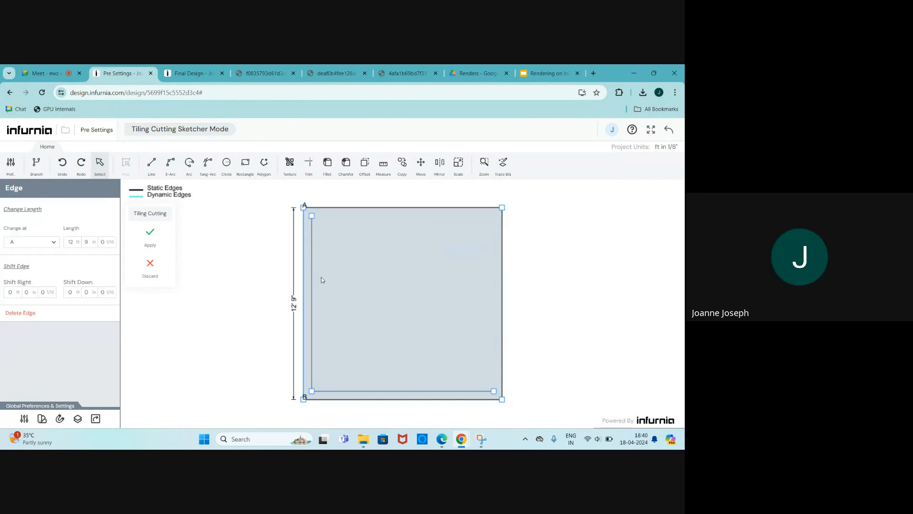
click(150, 264)
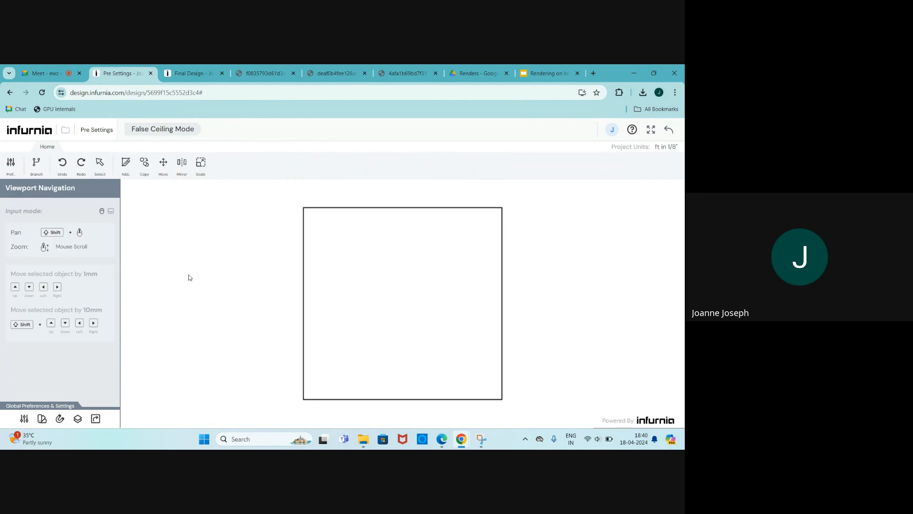
Step: Sketch a rectangular false-ceiling frame from the full ceiling outline and an inner rectangle about 11' 3" by 10' 10", and apply it
click(127, 164)
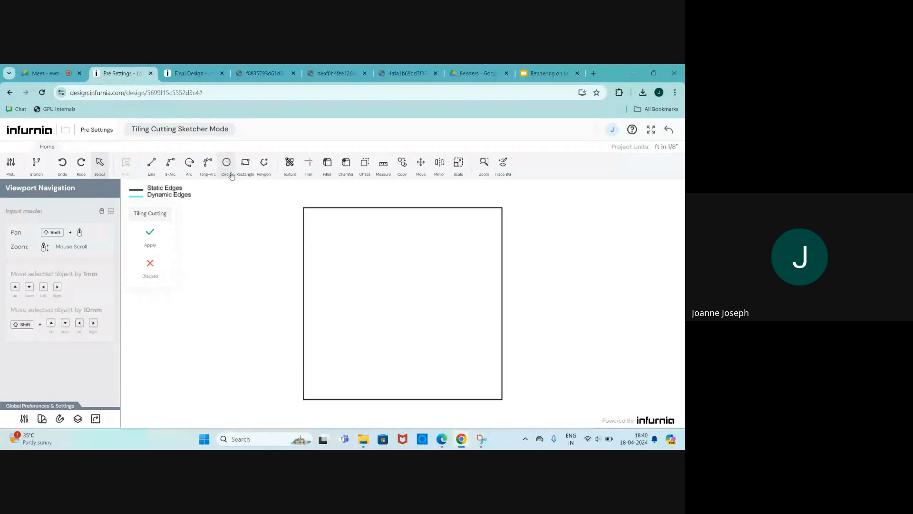
click(246, 164)
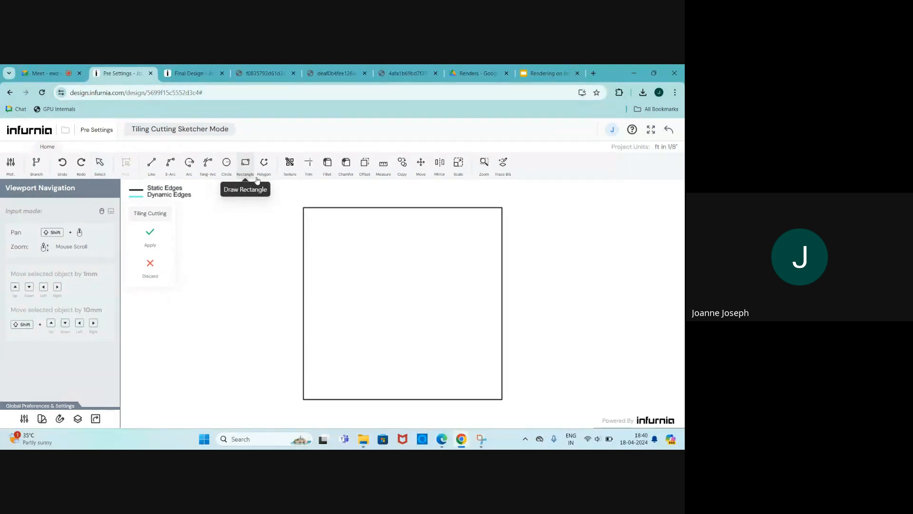
click(307, 209)
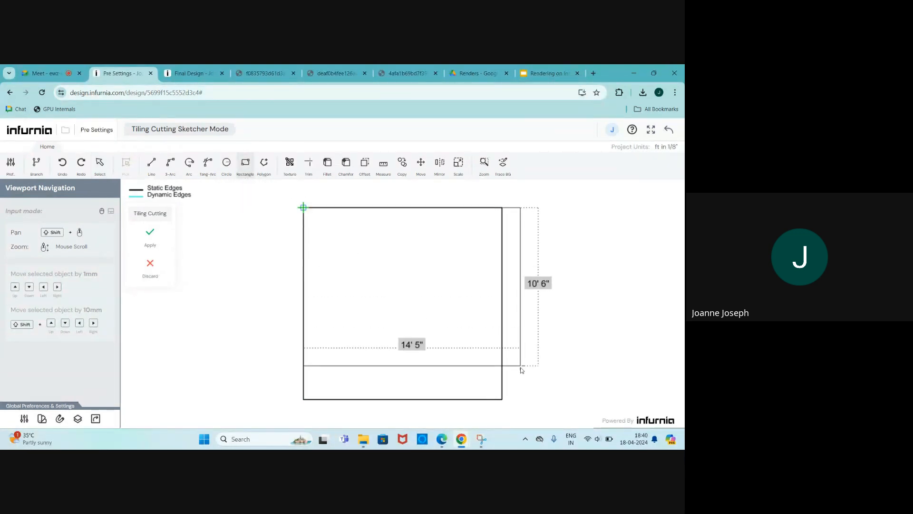
click(502, 399)
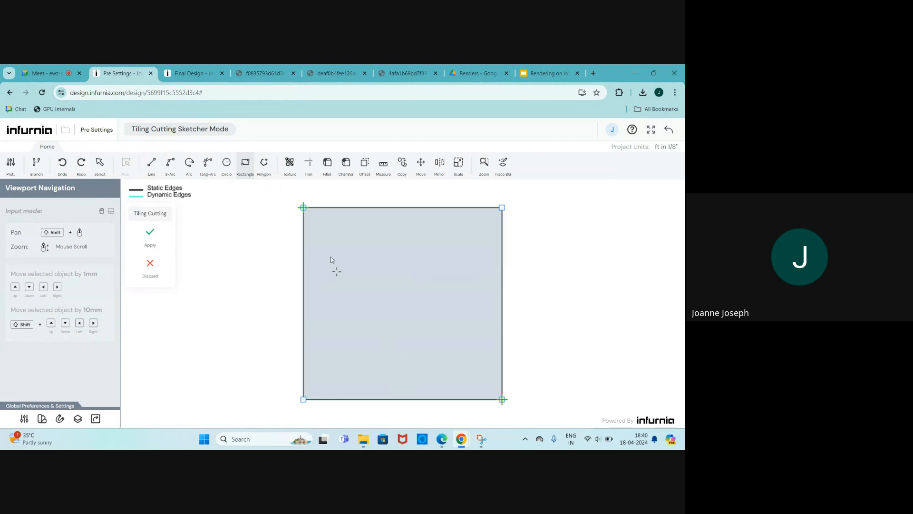
click(316, 223)
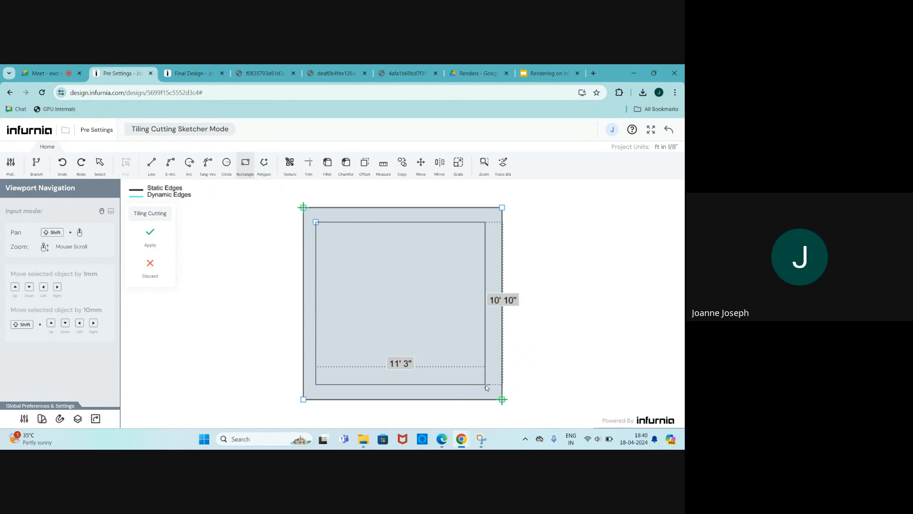
click(485, 384)
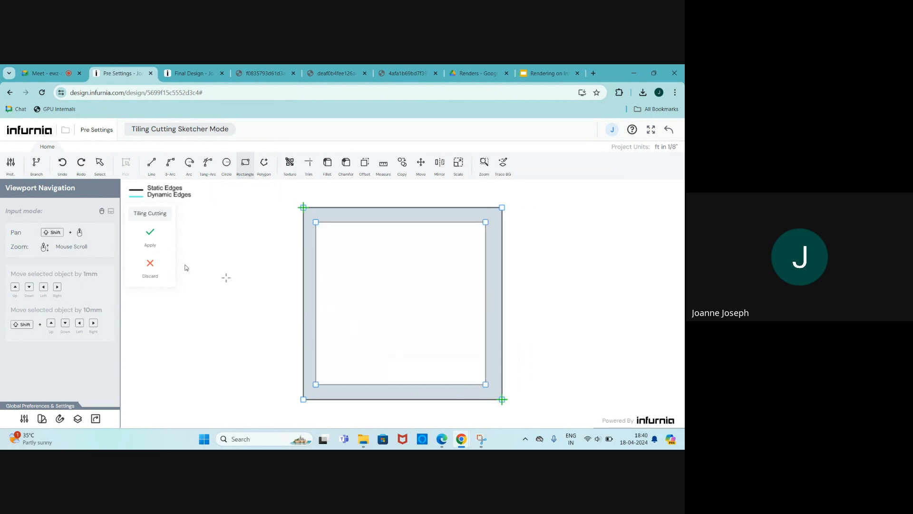
click(150, 235)
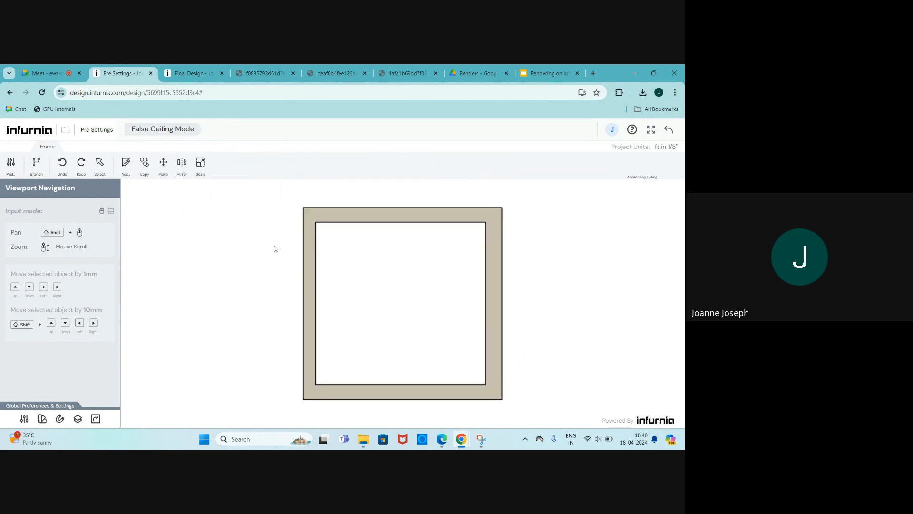
Step: Leave false ceiling editing and change the project units to millimeter
click(316, 219)
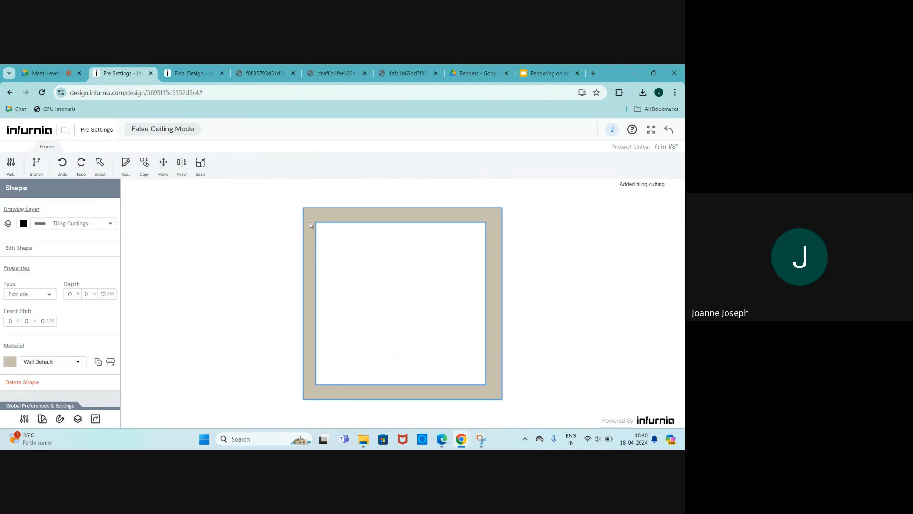
text(pr)
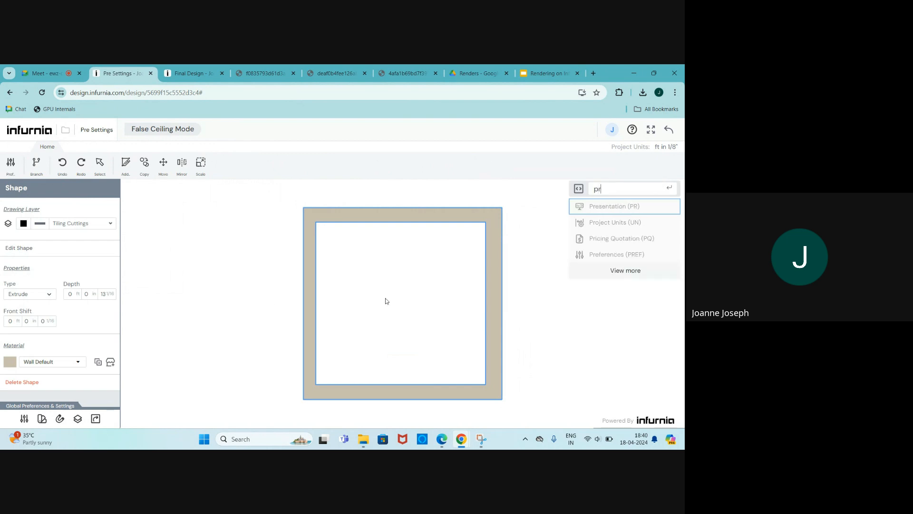
click(669, 129)
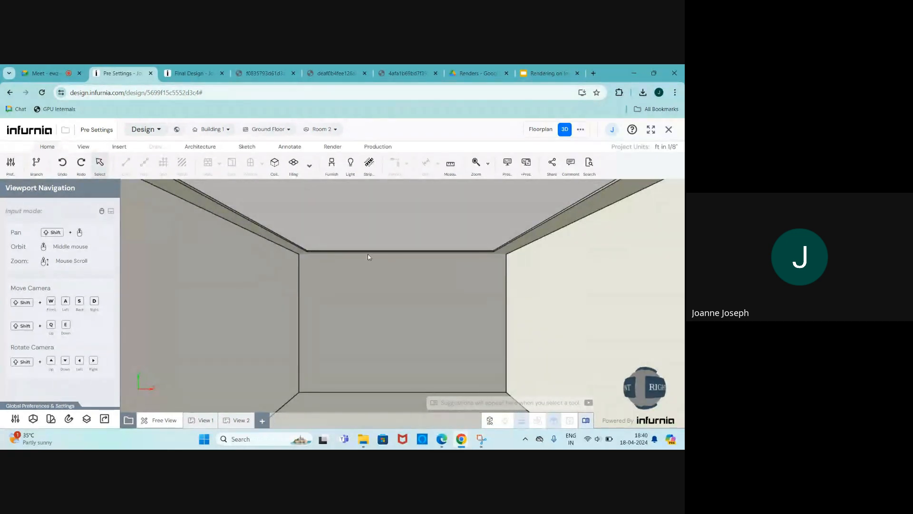
text(pro)
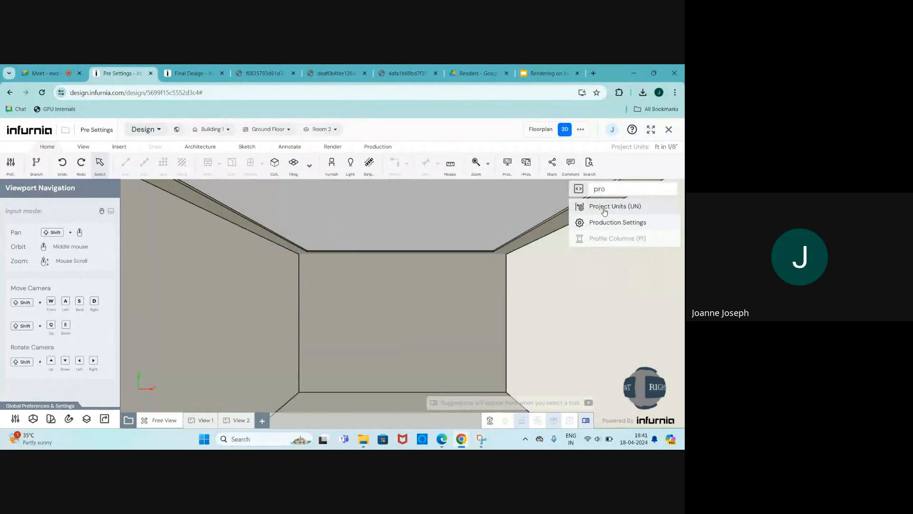
click(588, 208)
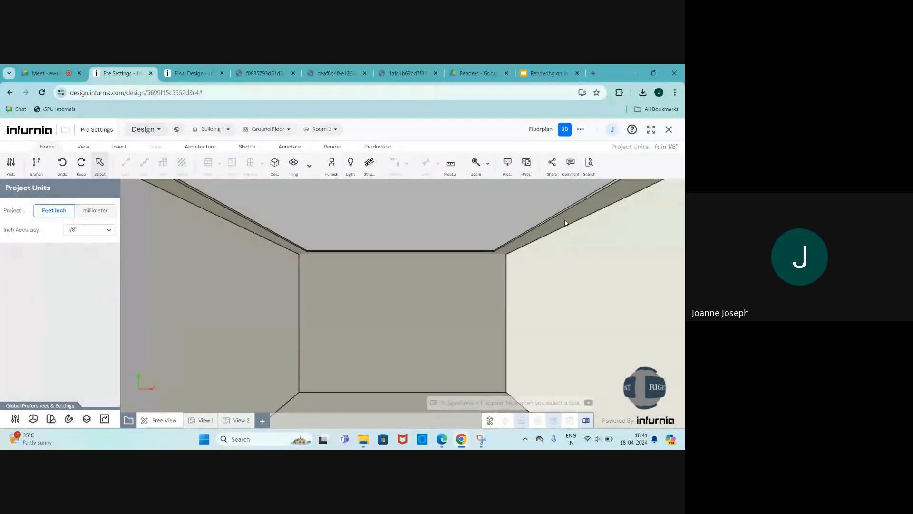
click(104, 215)
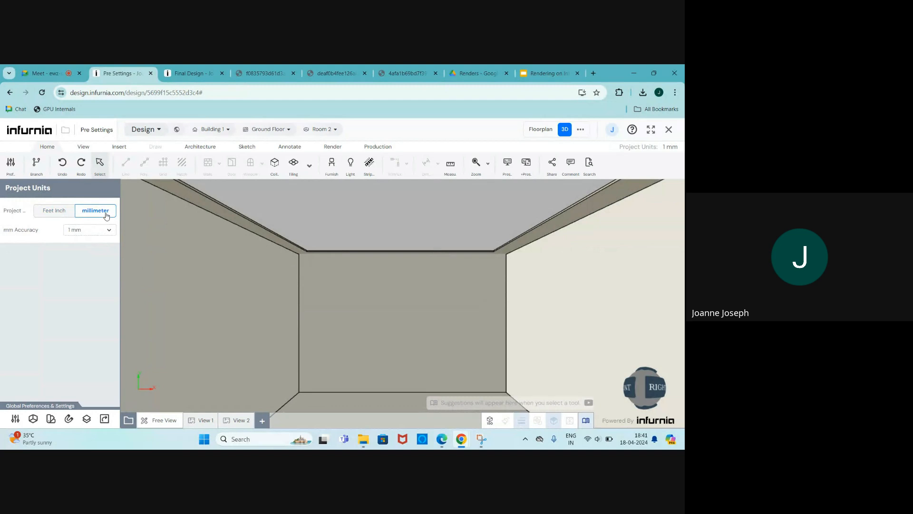
Step: Set the false-ceiling frame's extrusion depth to 150 mm and return to the 3D room view
click(241, 221)
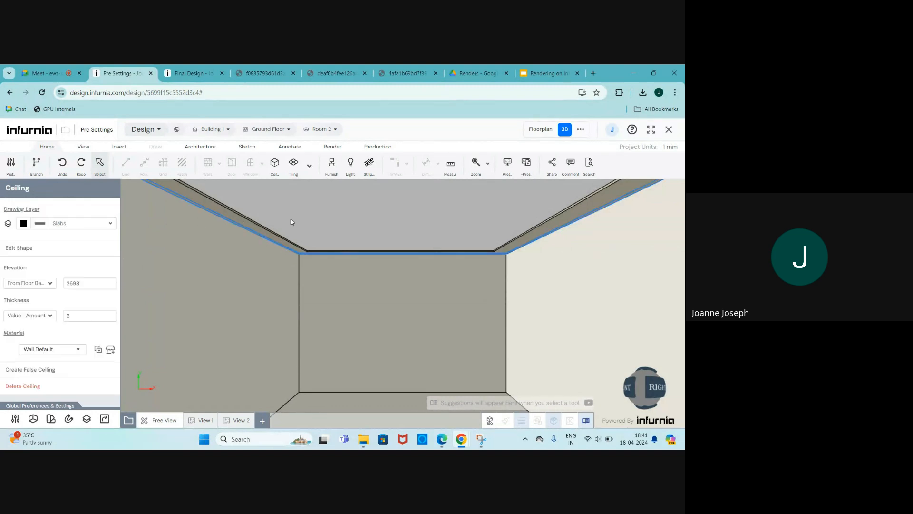
click(42, 370)
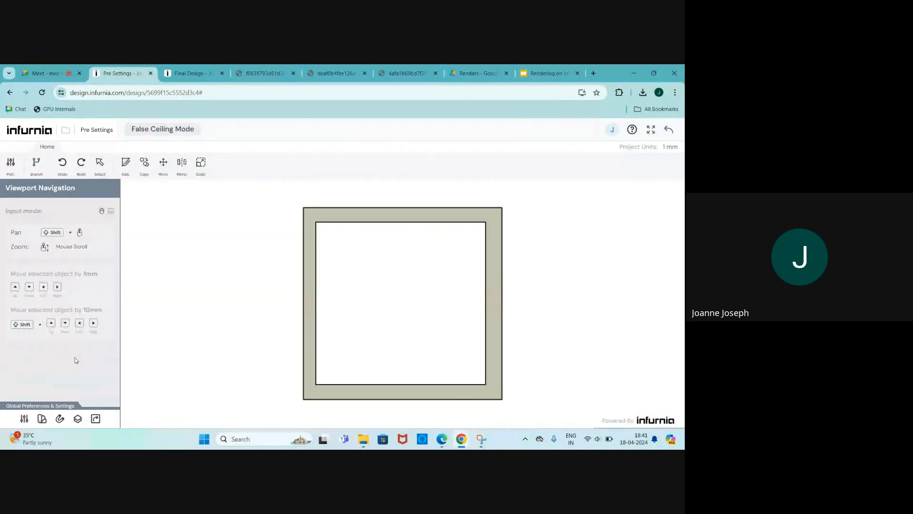
click(326, 222)
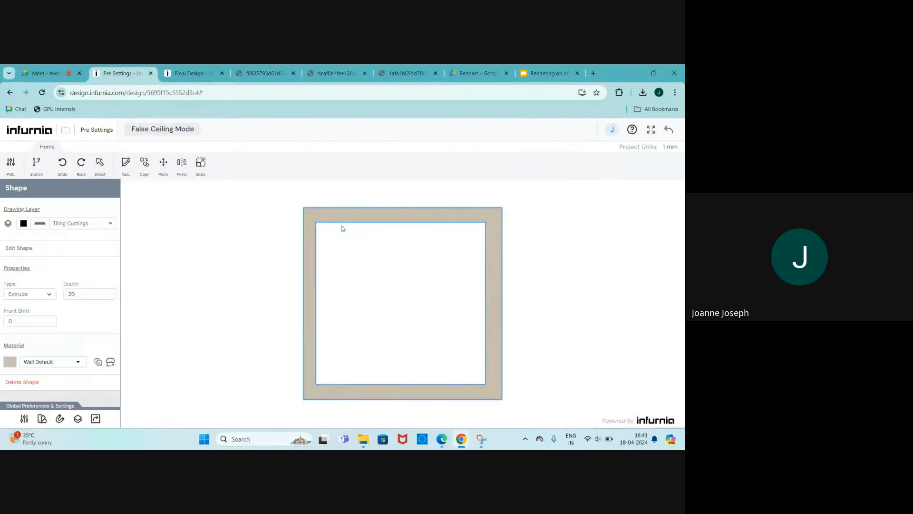
click(77, 294)
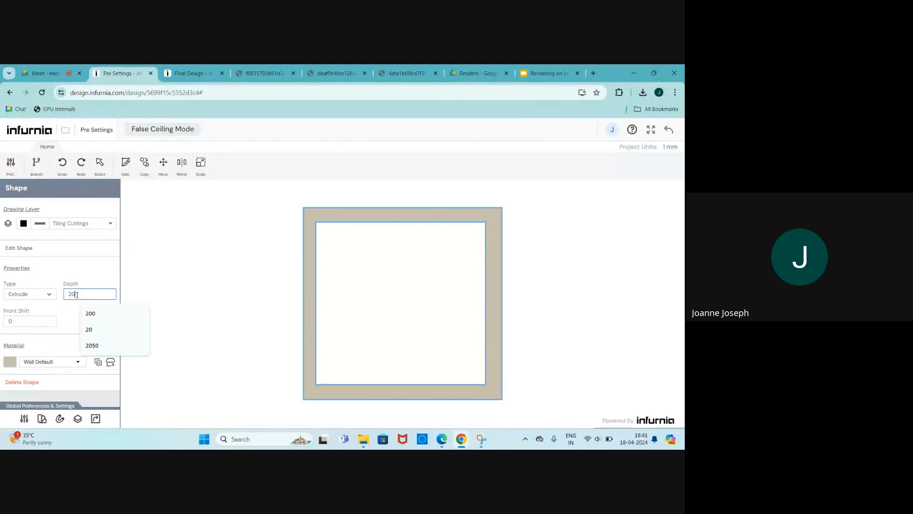
double_click(66, 294)
text(15)
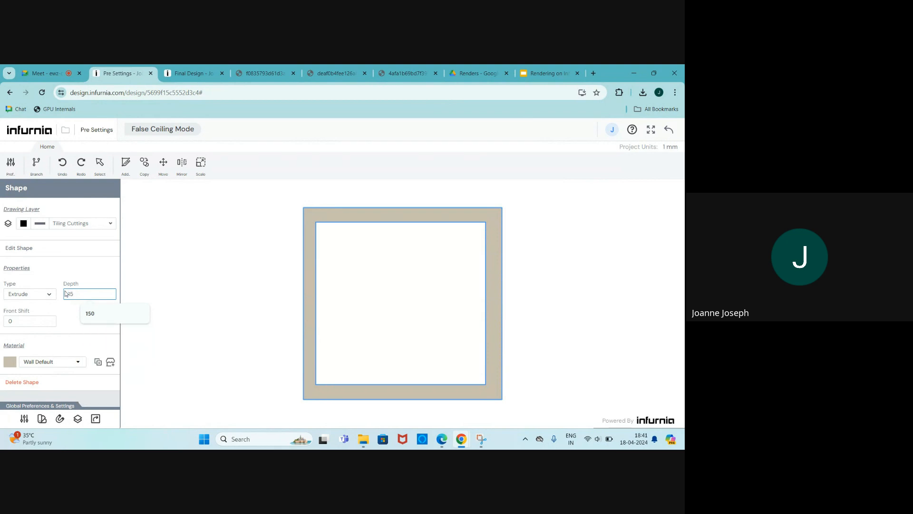
text(0)
key(Return)
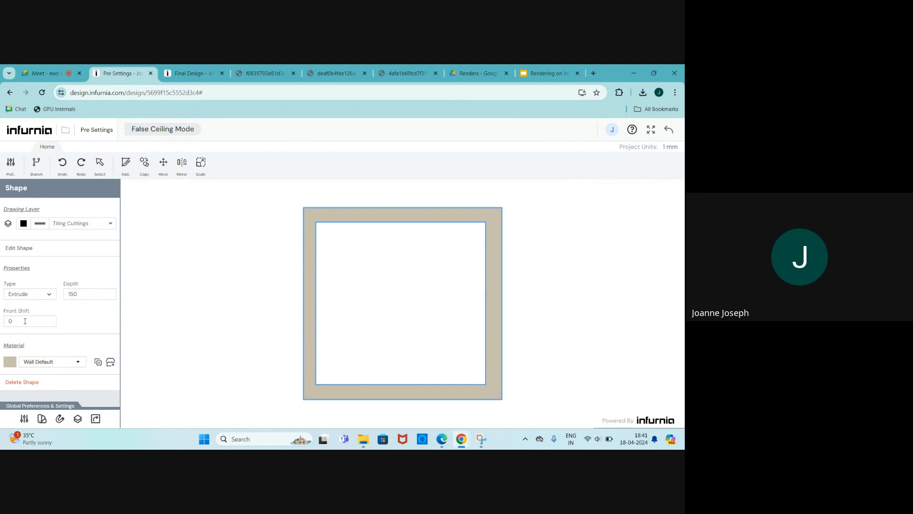
click(669, 129)
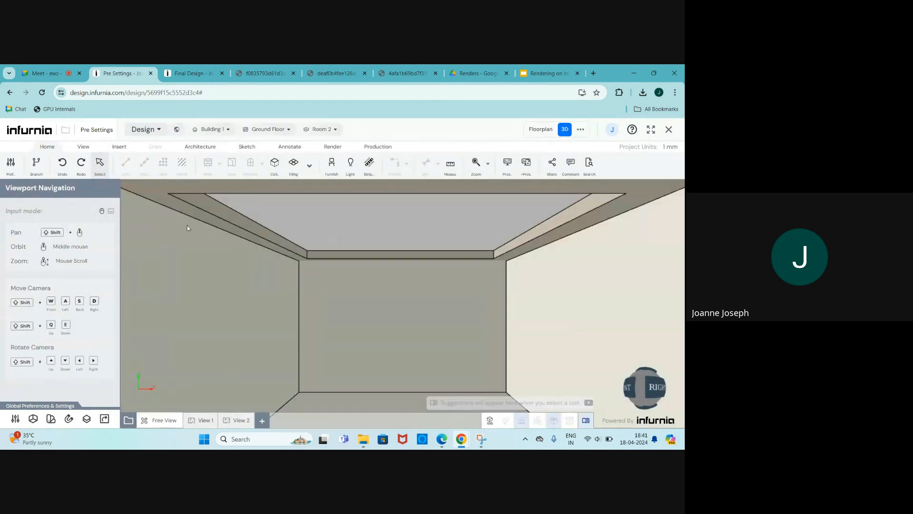
Step: Start a copy of the frame's Wall Default material and set its emissive intensity to 2
click(199, 205)
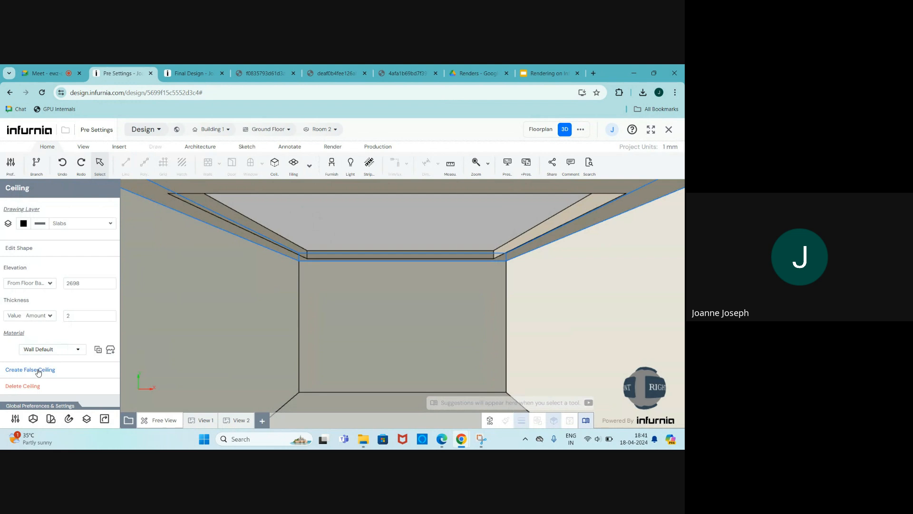
click(36, 369)
click(310, 296)
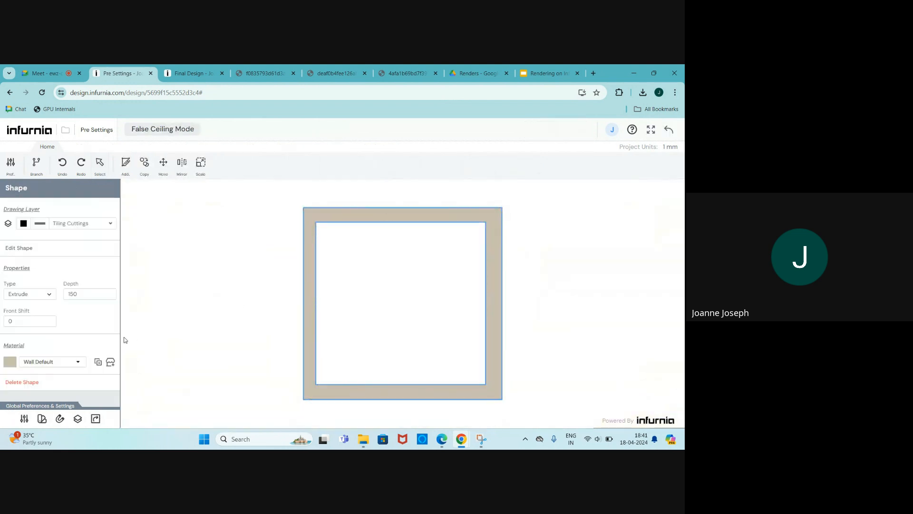
click(98, 362)
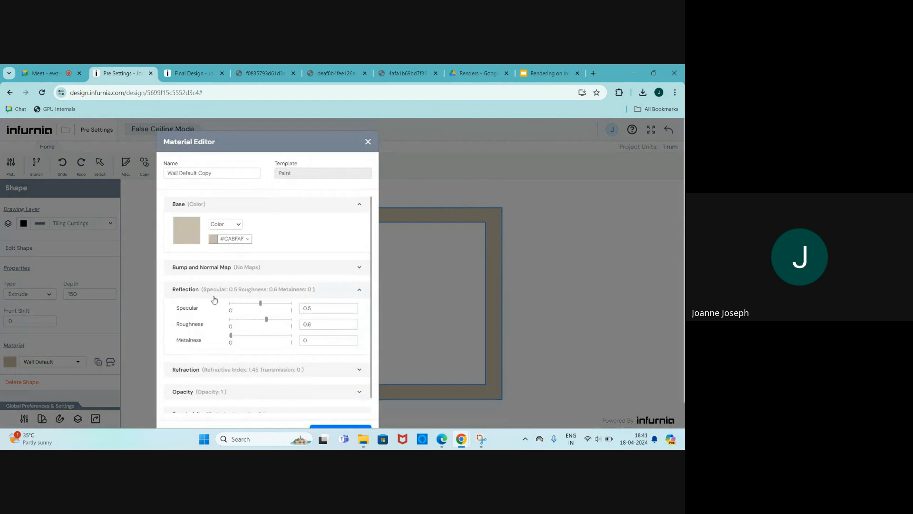
scroll(264, 286, down, 1)
click(243, 397)
scroll(243, 394, down, 1)
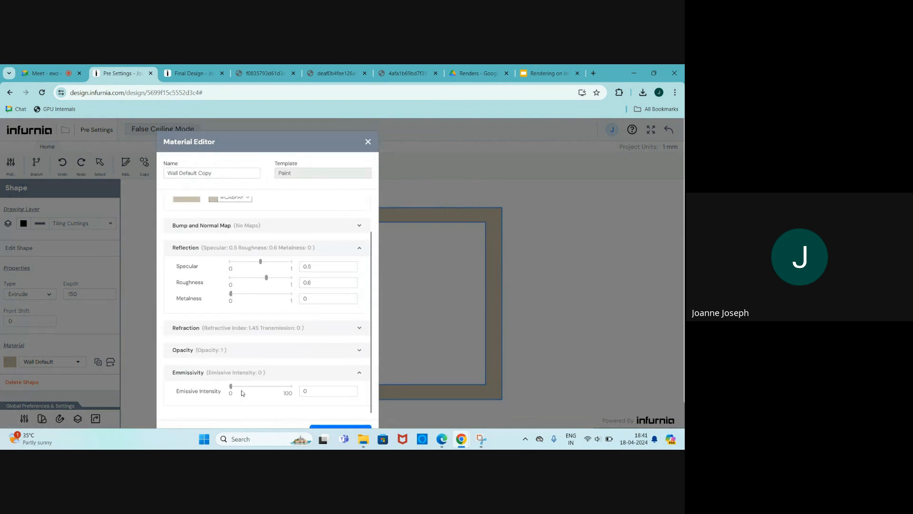
drag(231, 386, 238, 387)
drag(307, 393, 293, 391)
text(2)
scroll(297, 361, up, 2)
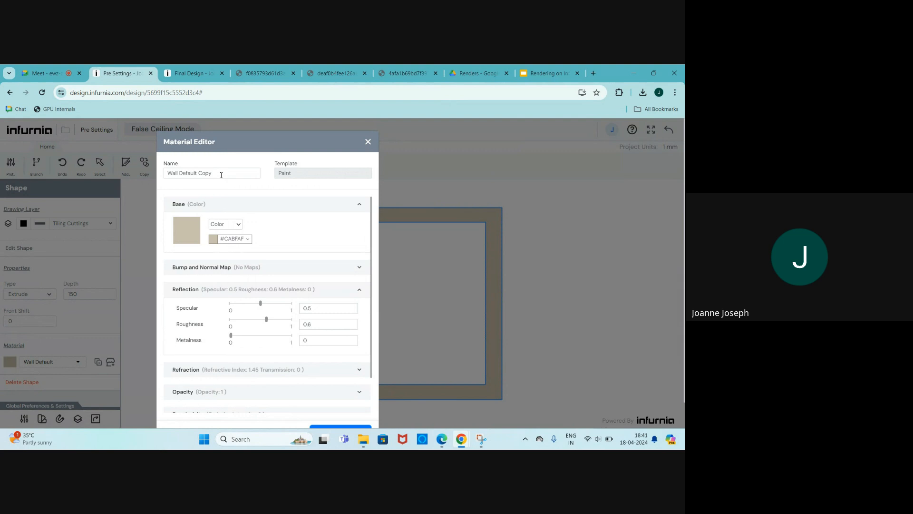
Step: Name the copied material "light", clone and apply it to the frame, and return to the 3D room view
drag(255, 173, 155, 187)
key(BackSpace)
text(light)
scroll(255, 211, down, 2)
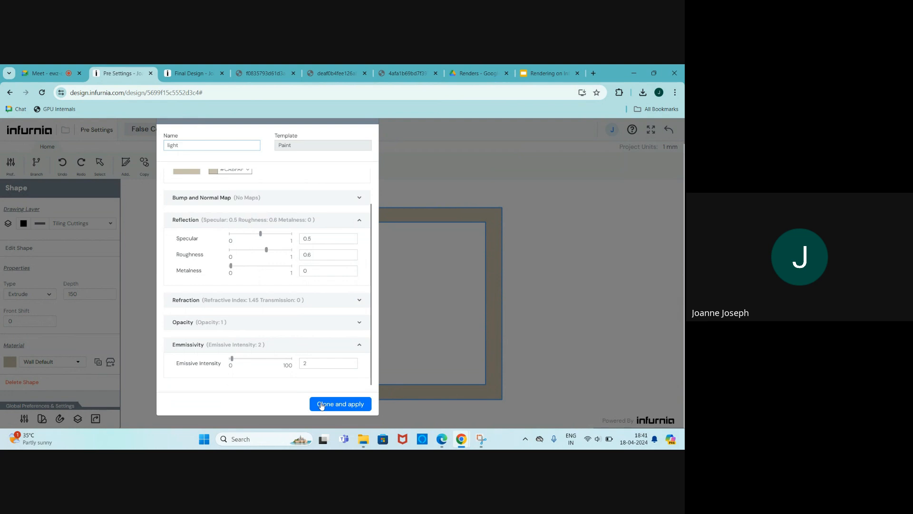
click(322, 404)
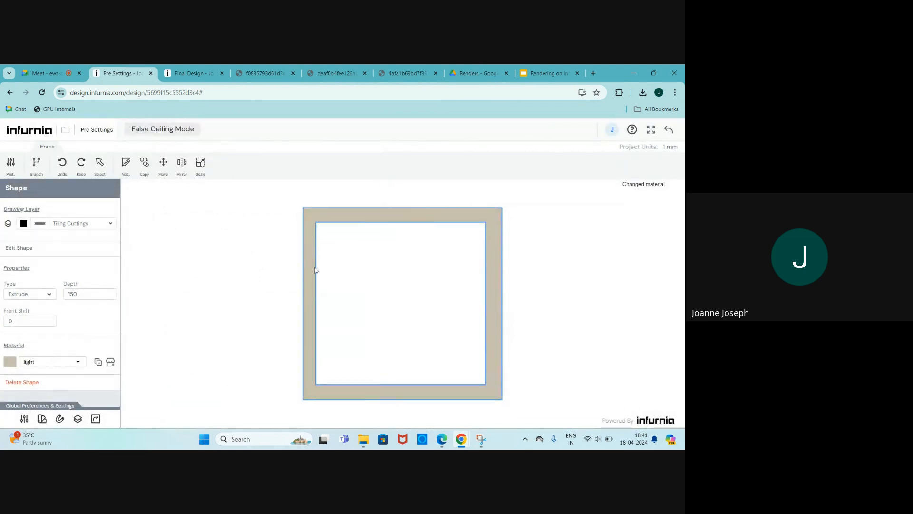
click(669, 129)
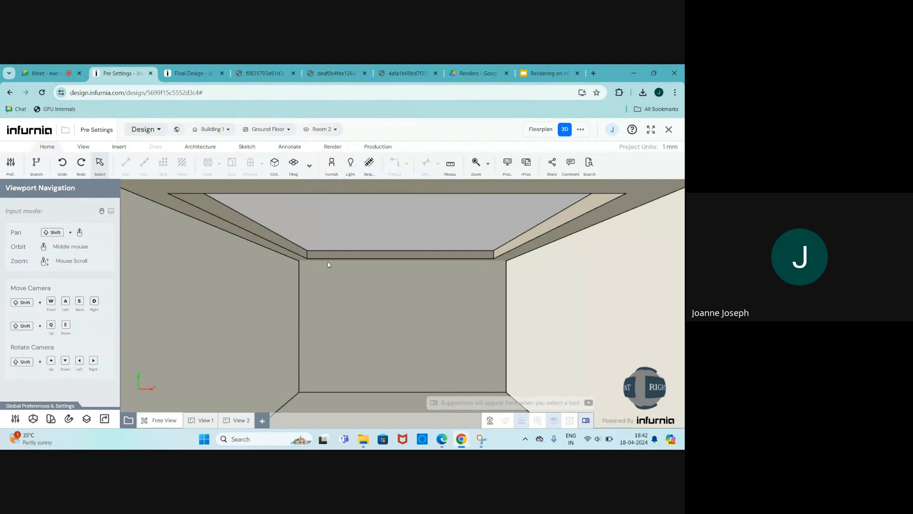
Step: Check the cove ceiling in the finished kitchen render, and reopen false ceiling editing for Room 2's ceiling
click(321, 79)
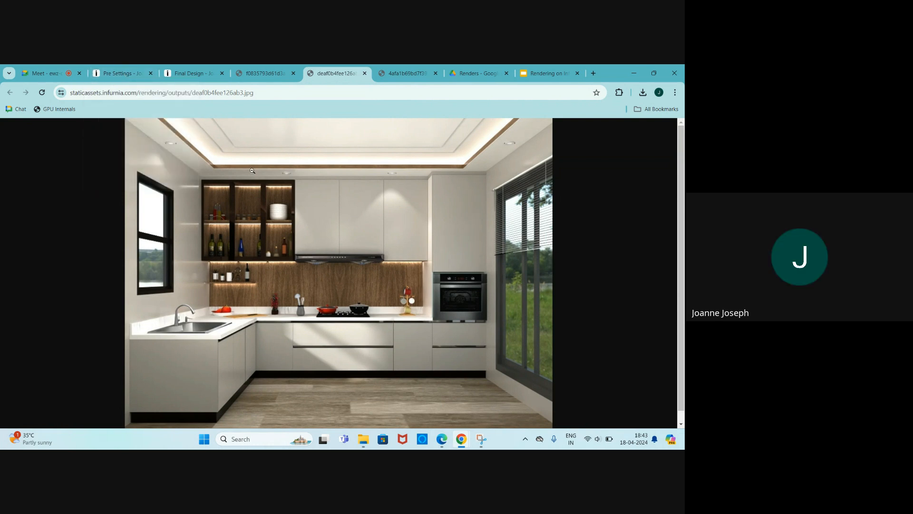
click(134, 68)
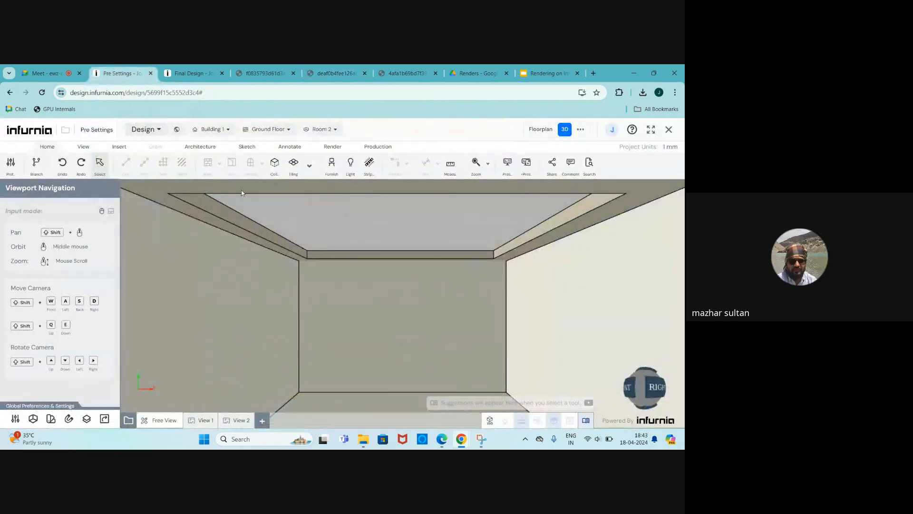
click(222, 227)
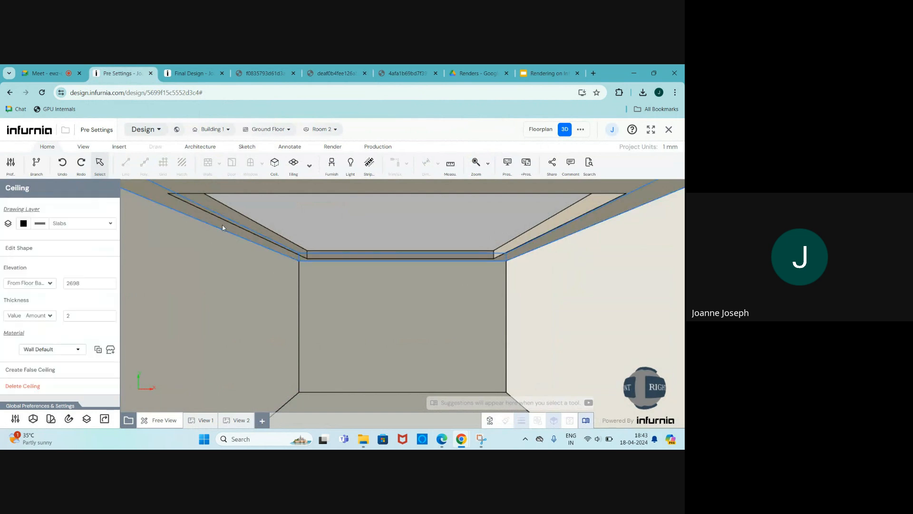
click(24, 373)
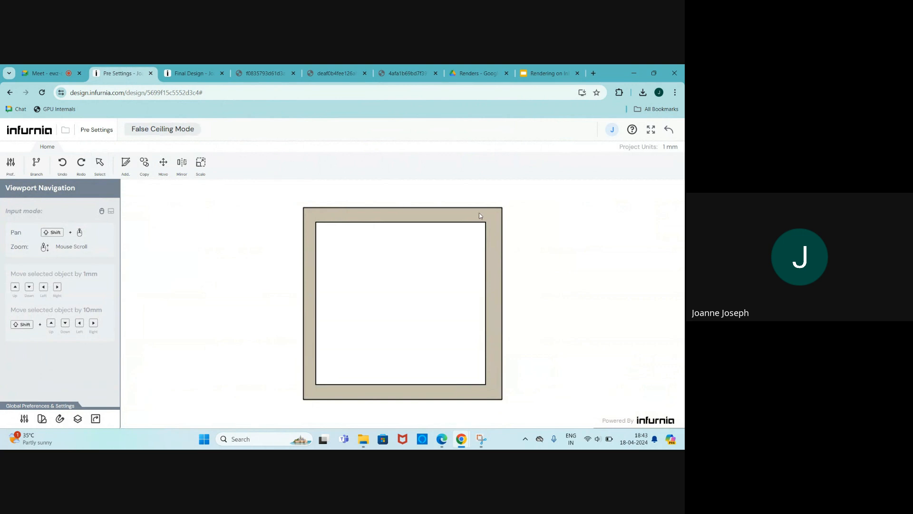
Step: Add a second rectangular frame matching the first frame's outer edges but with a smaller central opening, and return to the 3D room view
click(125, 162)
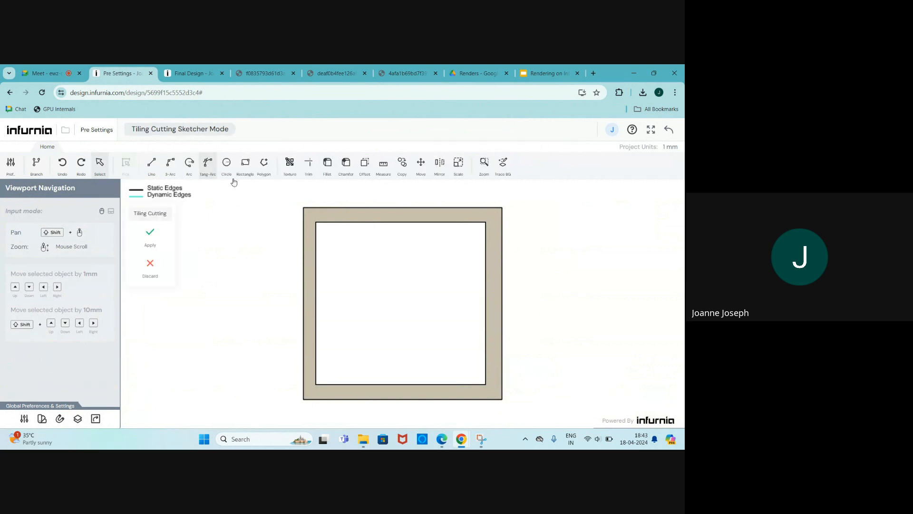
click(245, 165)
click(303, 208)
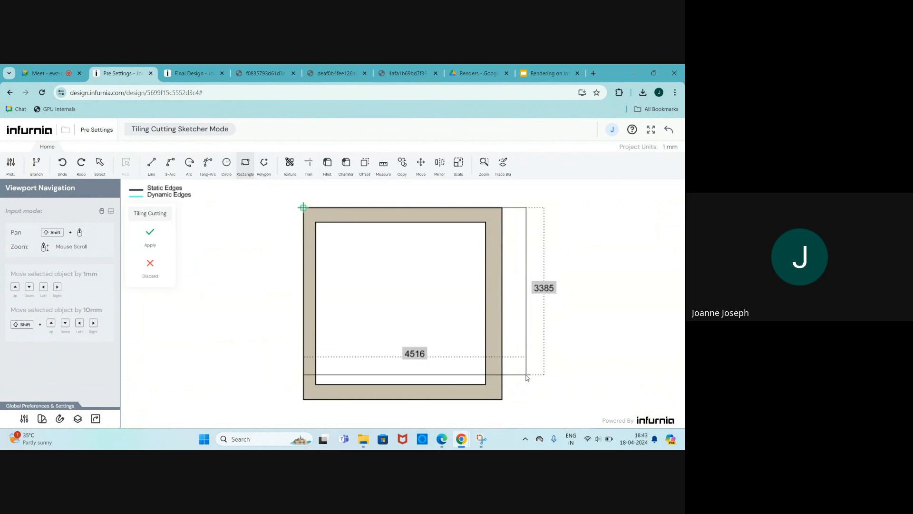
click(502, 399)
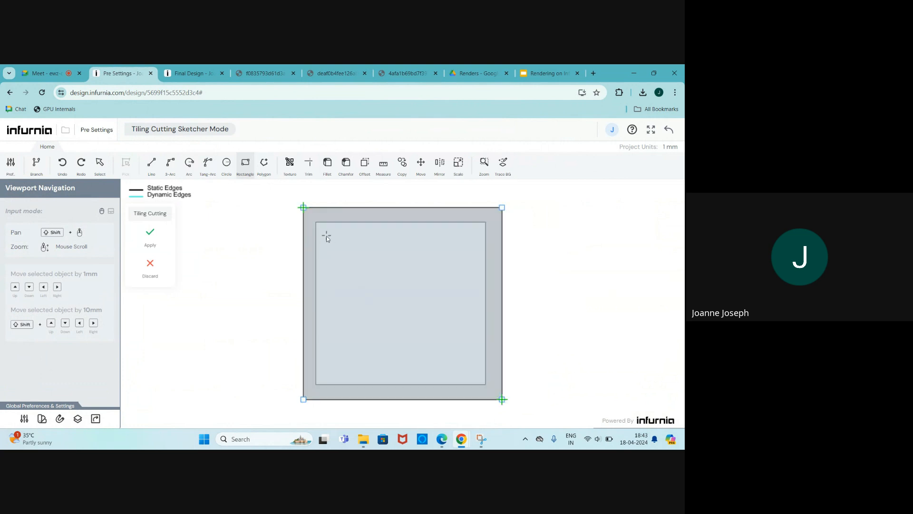
click(472, 372)
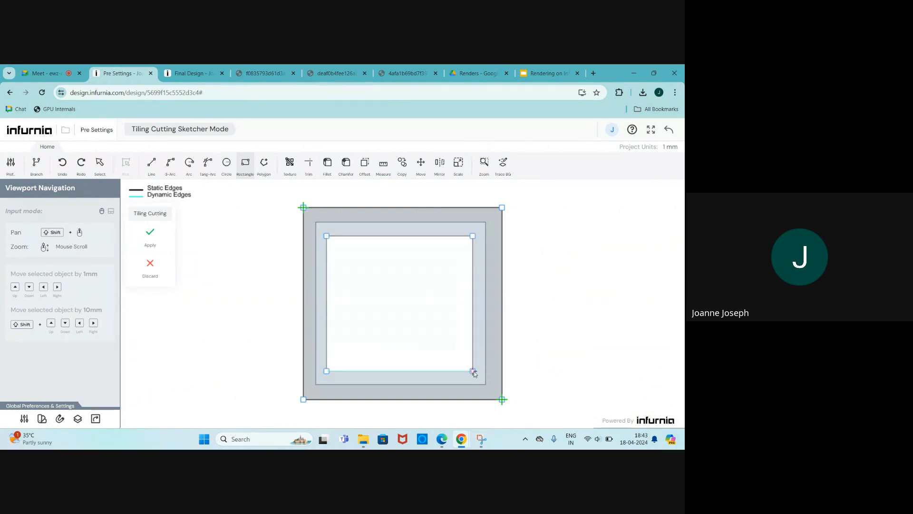
click(150, 233)
click(355, 233)
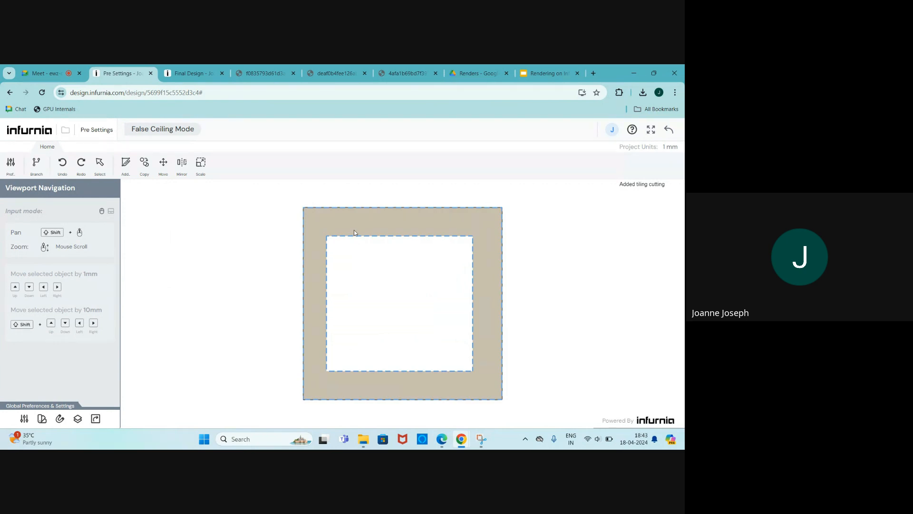
click(365, 232)
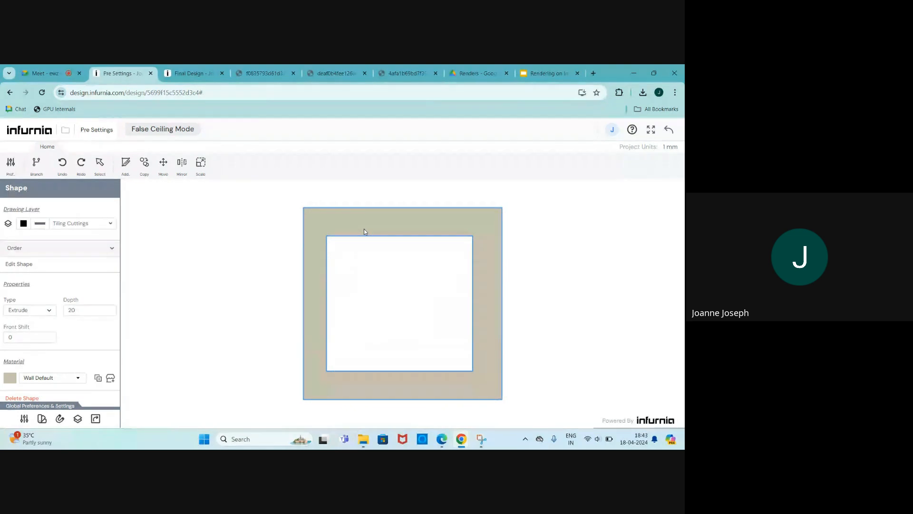
click(669, 132)
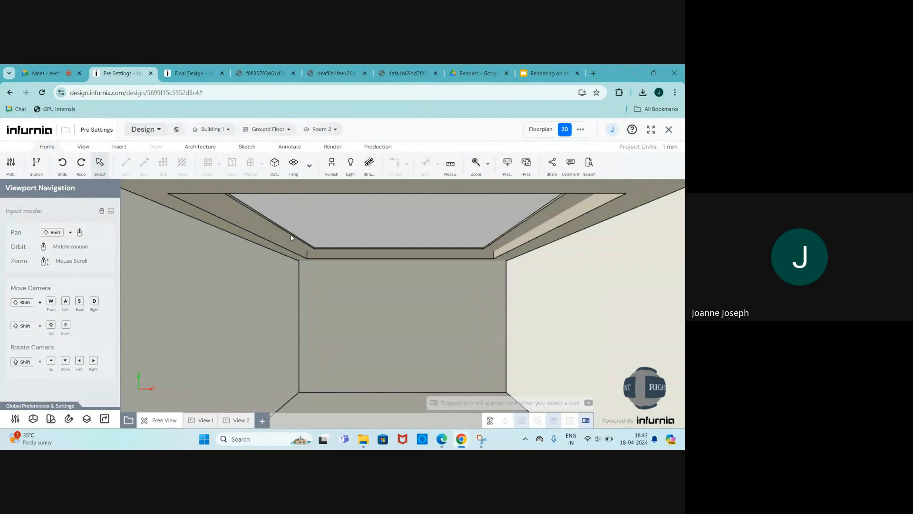
Step: Set the new wider false-ceiling frame's front shift to 150 mm and return to the 3D room view
click(228, 224)
click(49, 374)
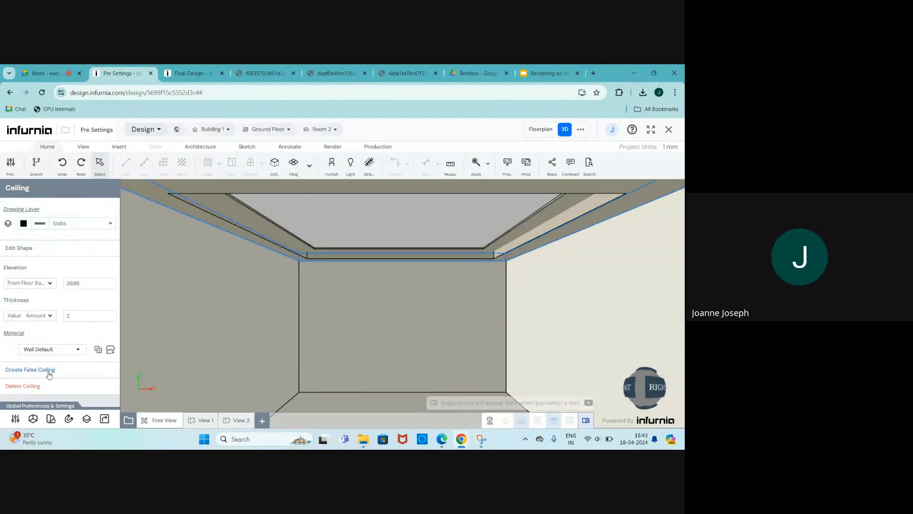
click(311, 242)
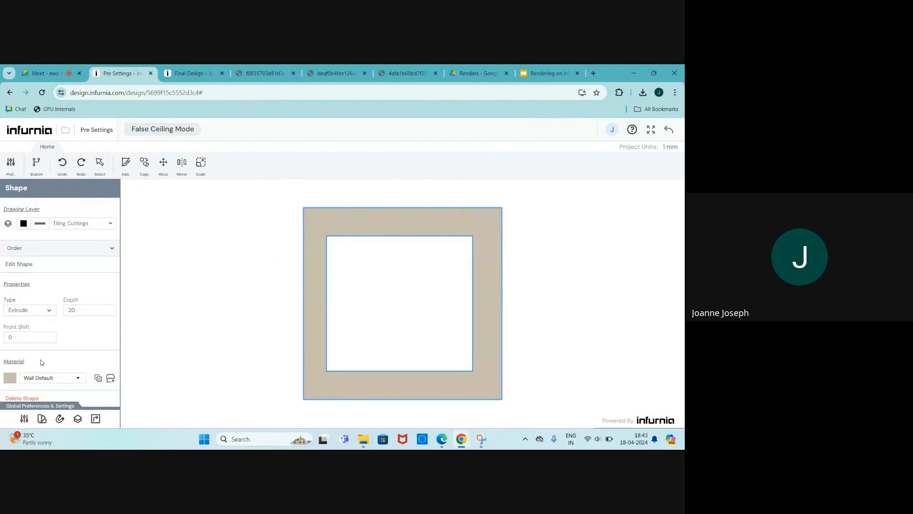
double_click(10, 337)
text(1)
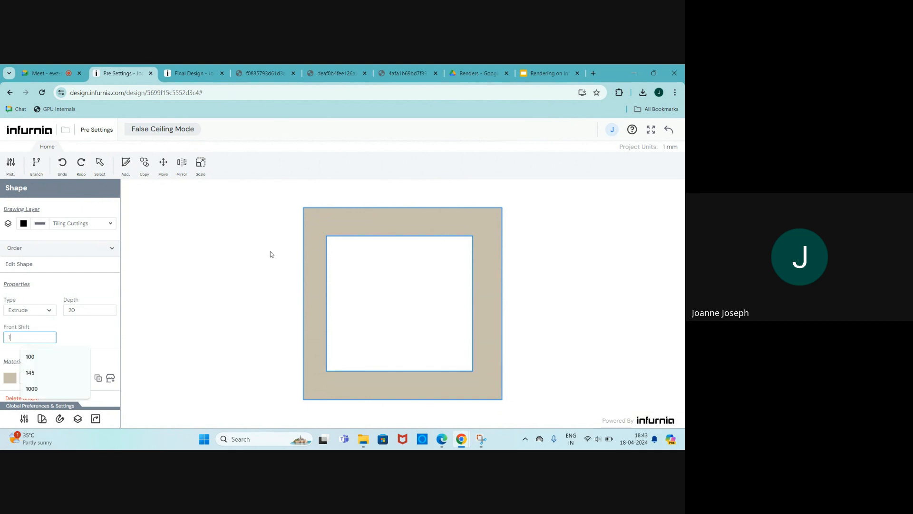
text(50)
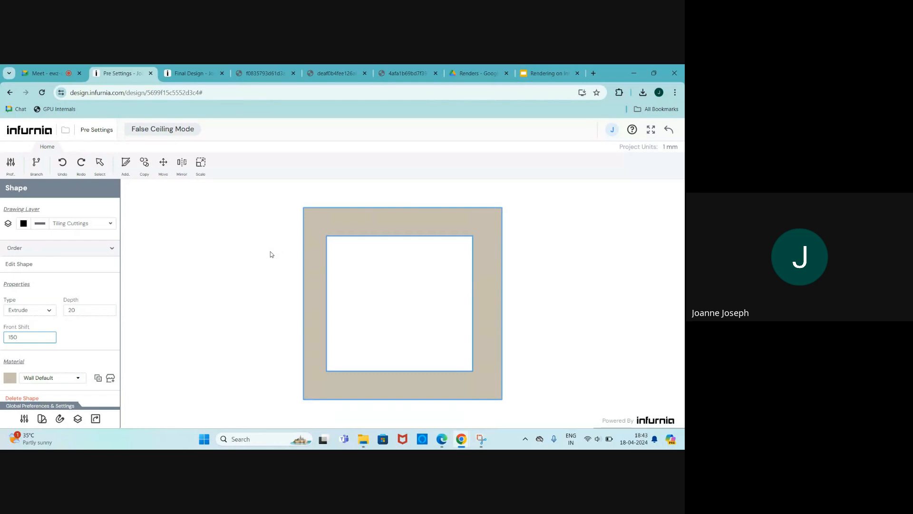
key(Return)
click(668, 130)
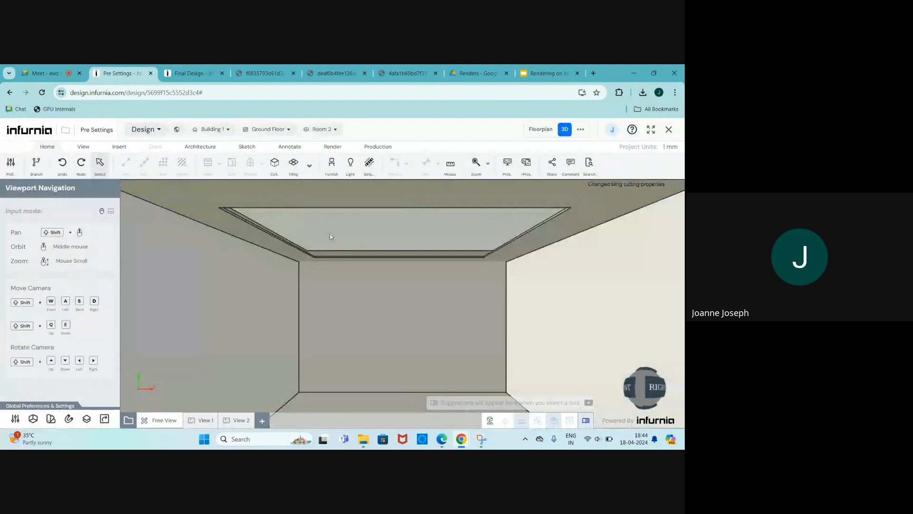
Step: Inspect the shifted frame in the room and apply the Siberian Oak store material to it in false ceiling editing
click(278, 236)
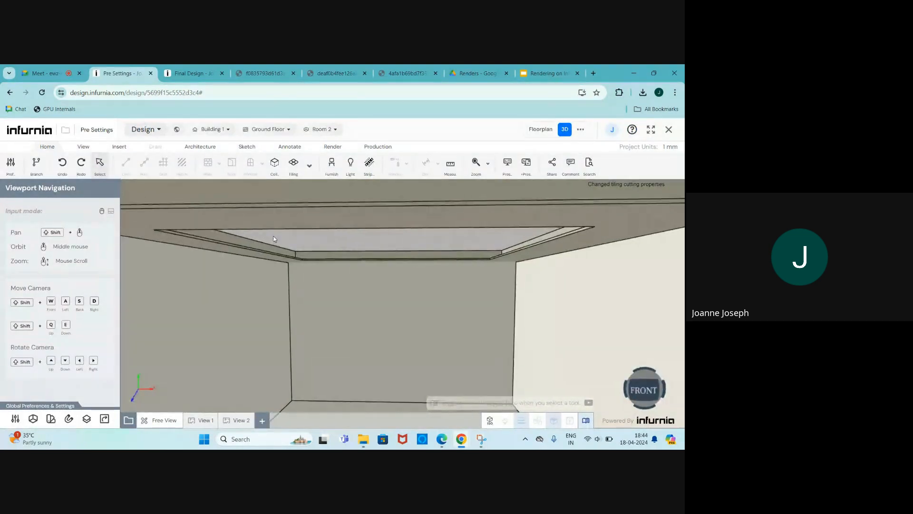
scroll(305, 257, up, 5)
scroll(317, 227, down, 10)
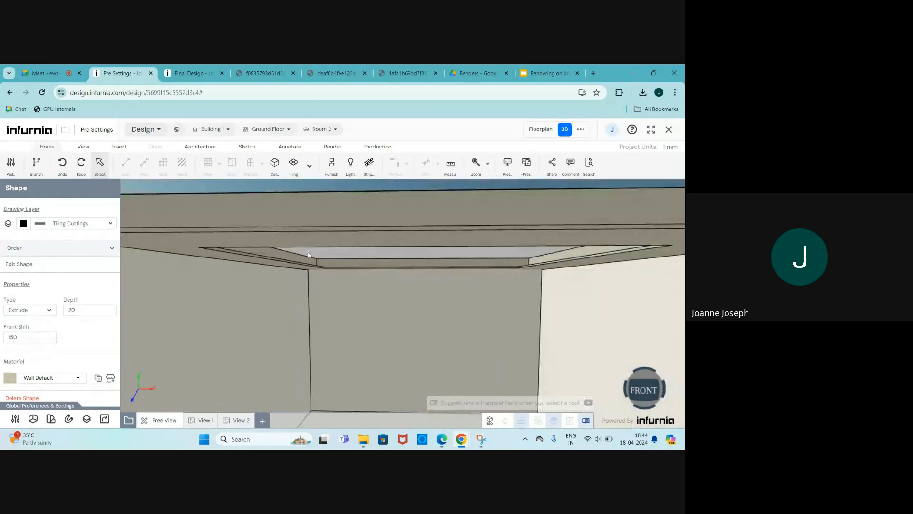
scroll(251, 267, down, 3)
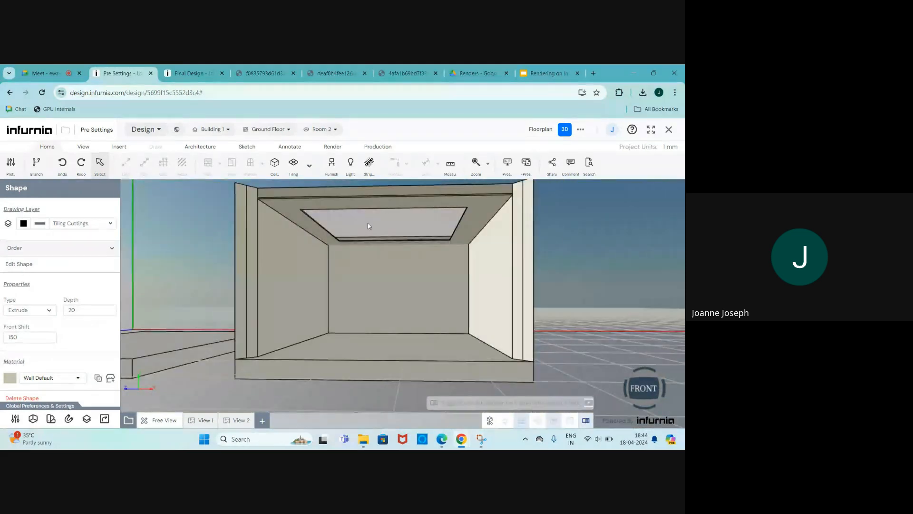
scroll(367, 222, up, 5)
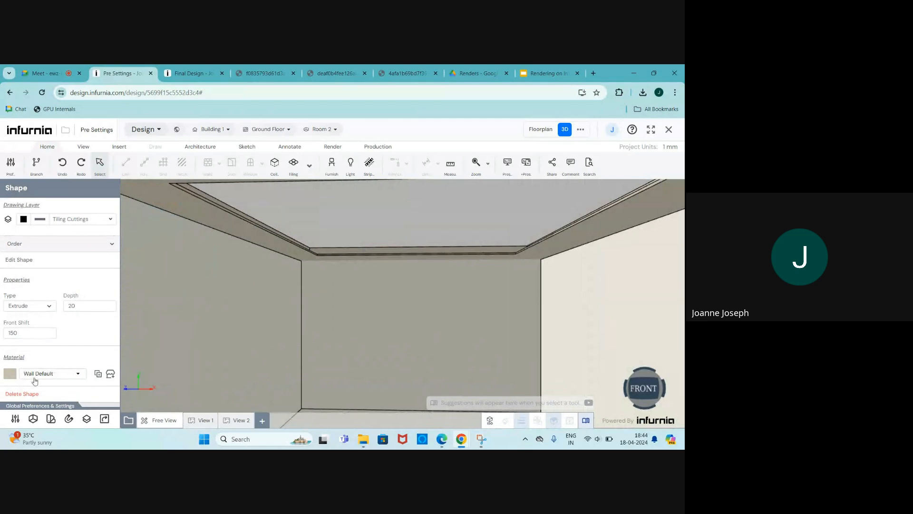
click(253, 228)
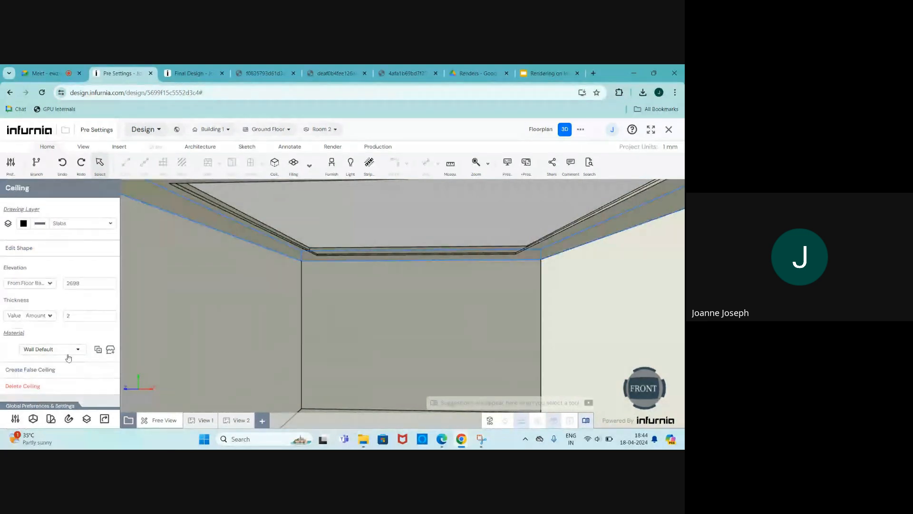
click(25, 370)
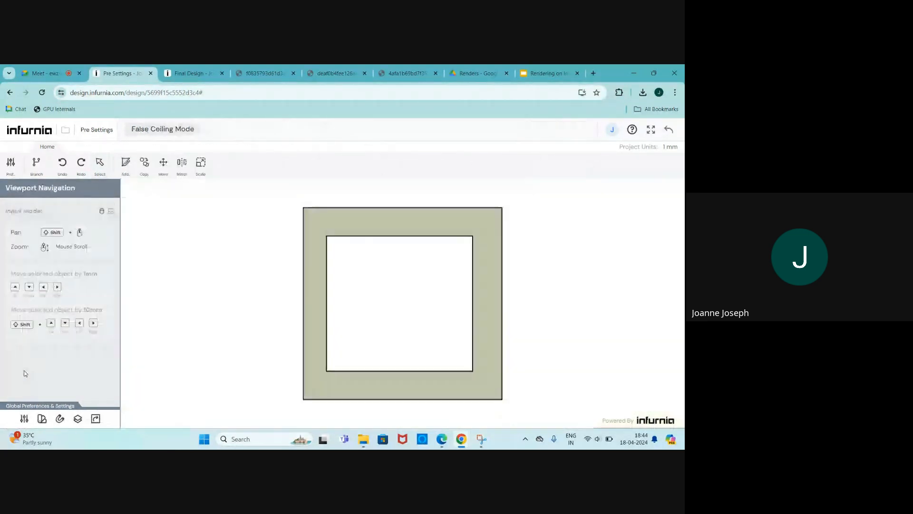
click(323, 256)
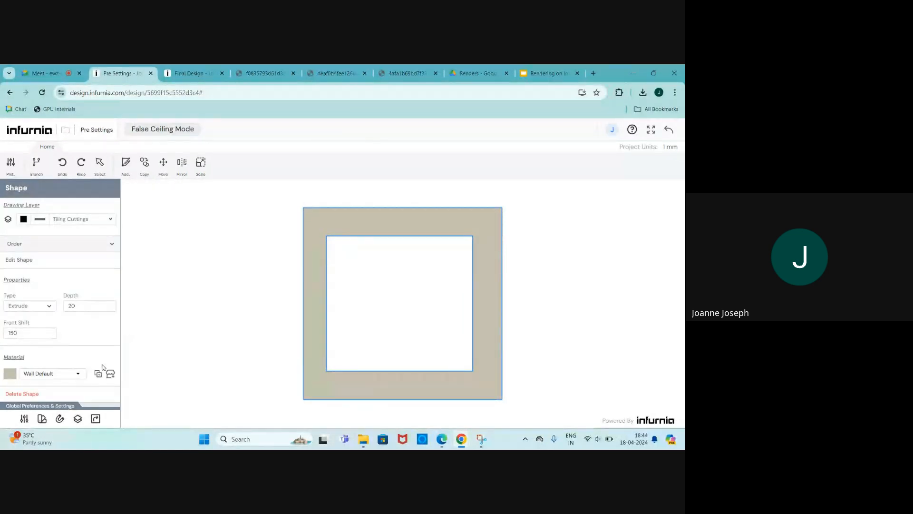
click(80, 375)
scroll(97, 395, down, 5)
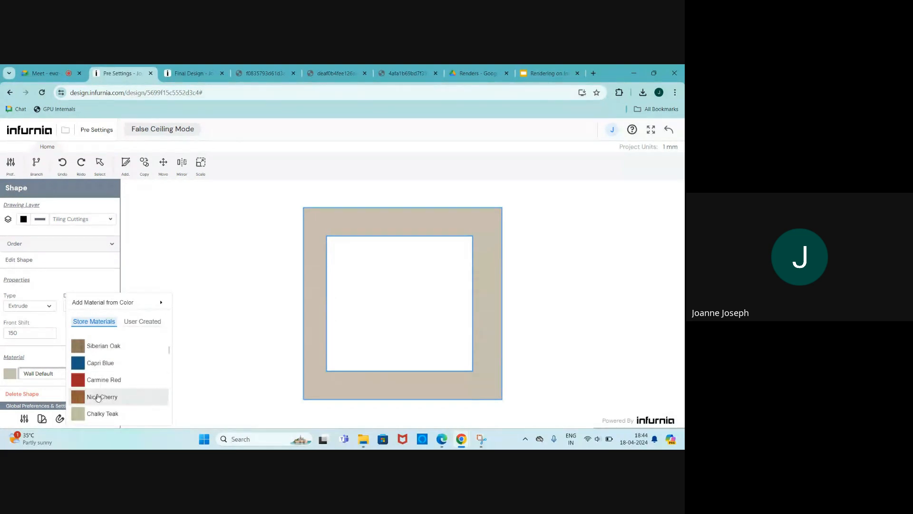
click(112, 346)
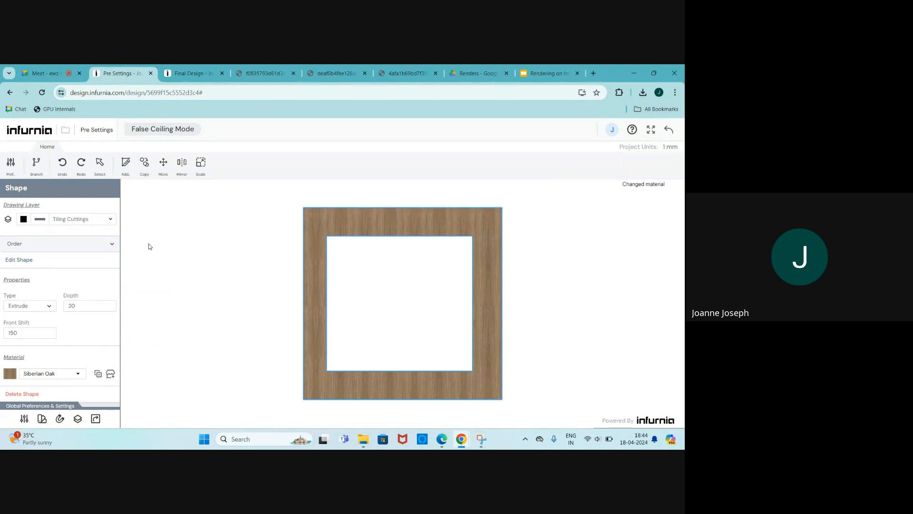
Step: Move the Siberian Oak frame one layer down in the shape order and return to the 3D room view
click(35, 244)
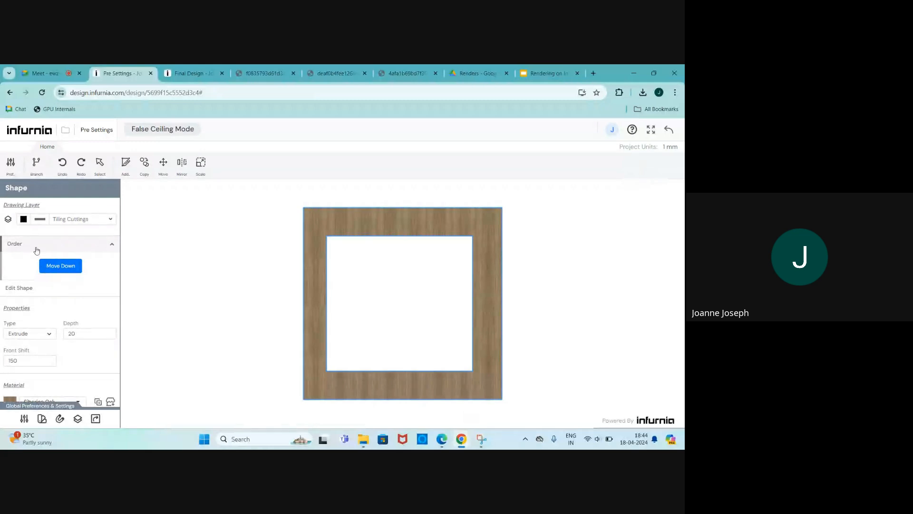
click(57, 265)
click(272, 285)
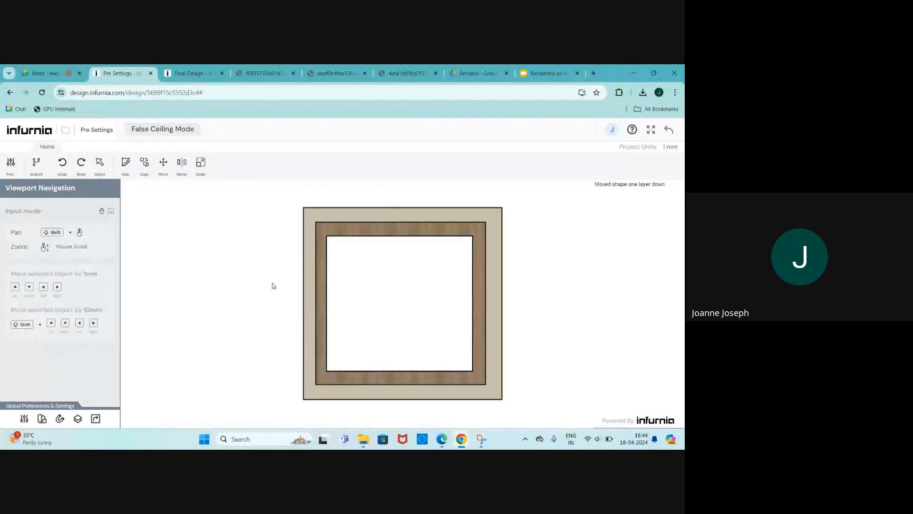
scroll(318, 276, up, 2)
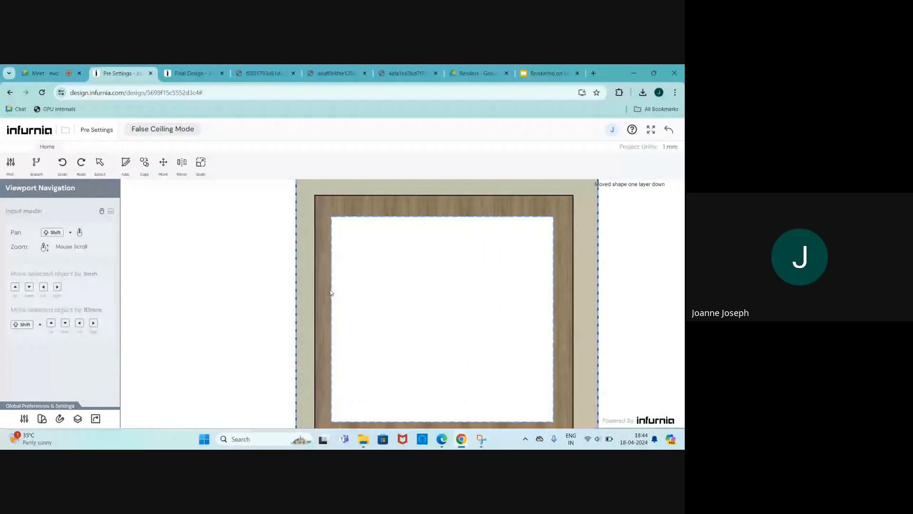
scroll(200, 272, down, 1)
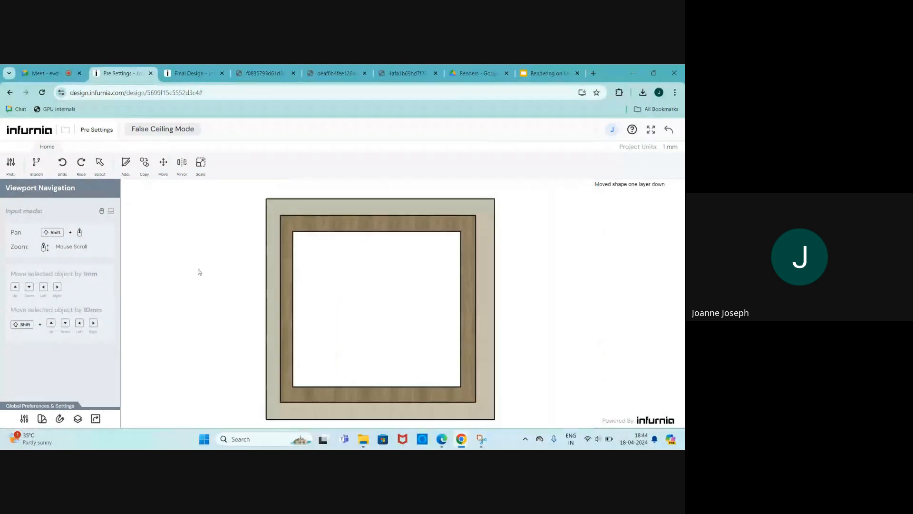
click(287, 276)
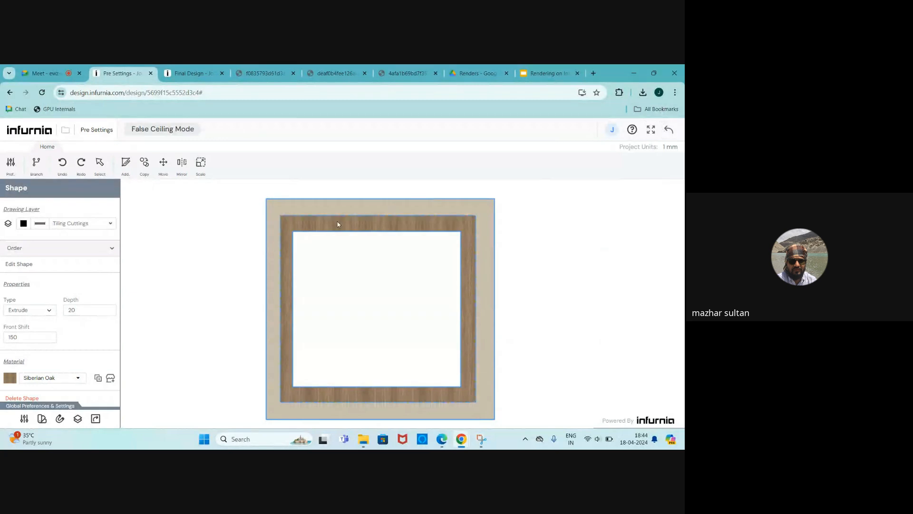
click(225, 246)
scroll(220, 243, down, 1)
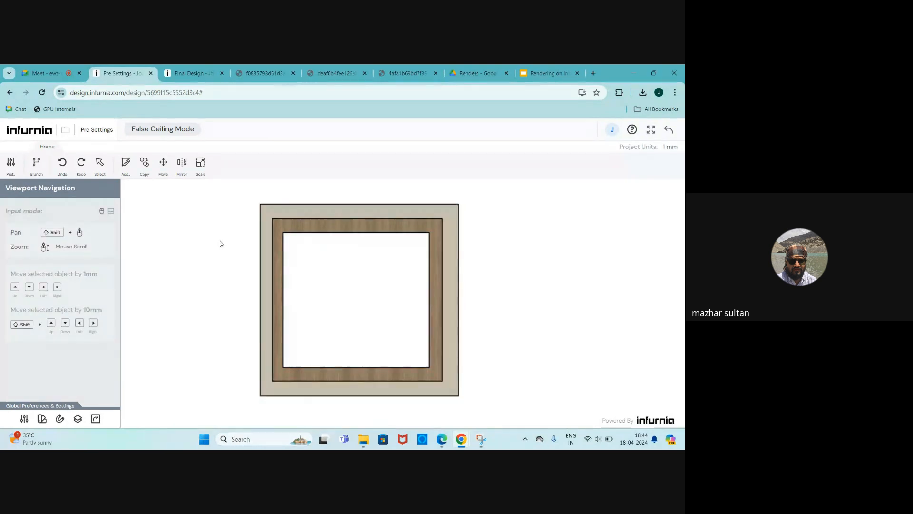
scroll(220, 243, up, 1)
scroll(220, 242, down, 1)
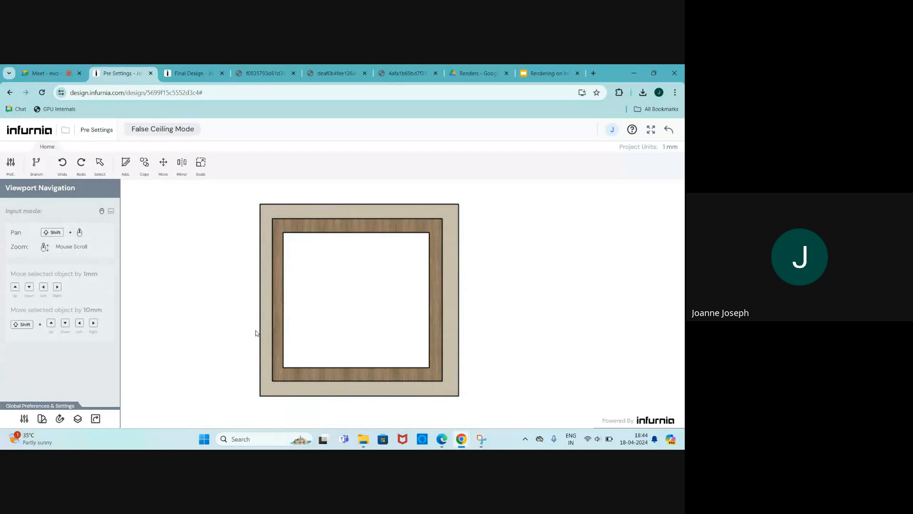
click(668, 132)
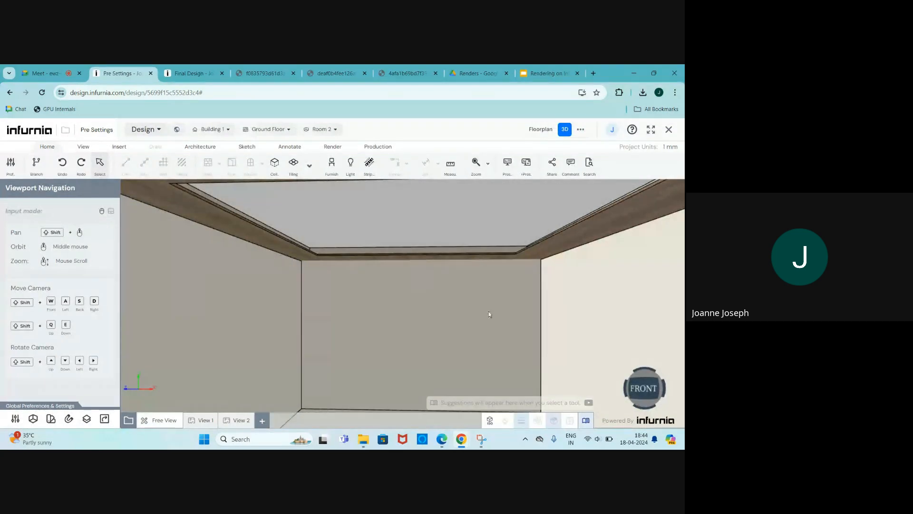
Step: Switch Room 2 to the floorplan and toggle the reflected ceiling plan off and back on
click(541, 129)
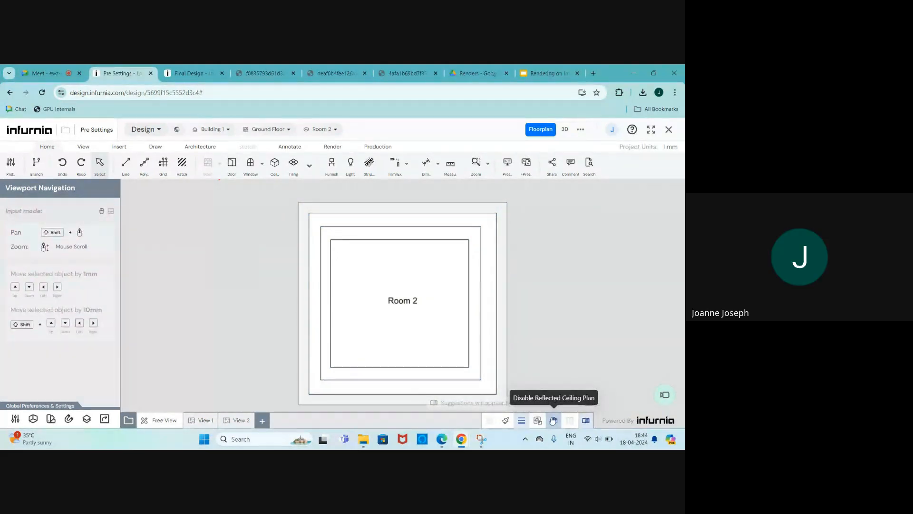
click(553, 420)
click(553, 420)
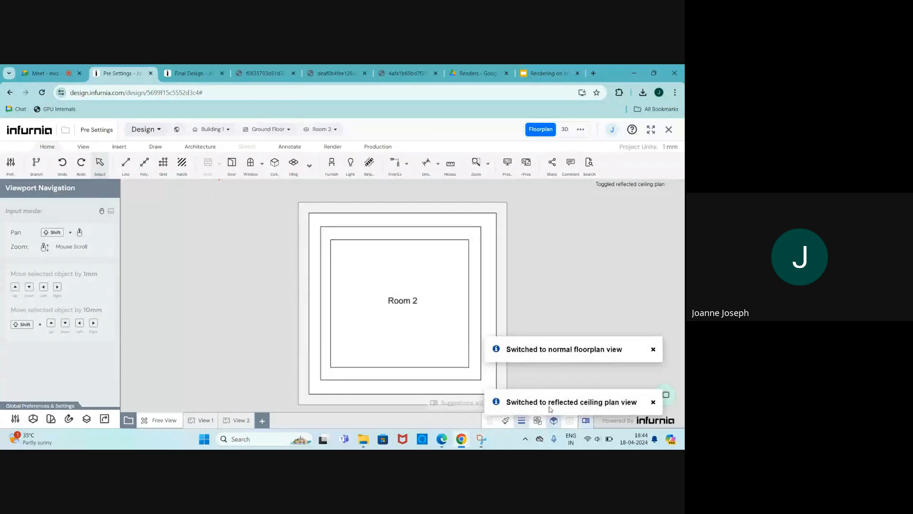
Step: Examine Room 2's reflected ceiling plan and switch the floorplan to Kitchen1
scroll(372, 232, up, 1)
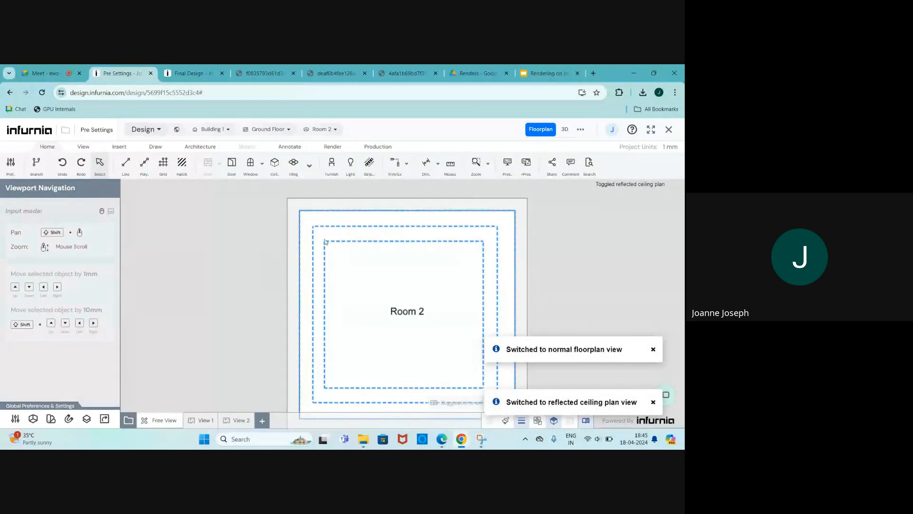
scroll(325, 245, down, 2)
scroll(366, 357, up, 1)
scroll(366, 352, down, 1)
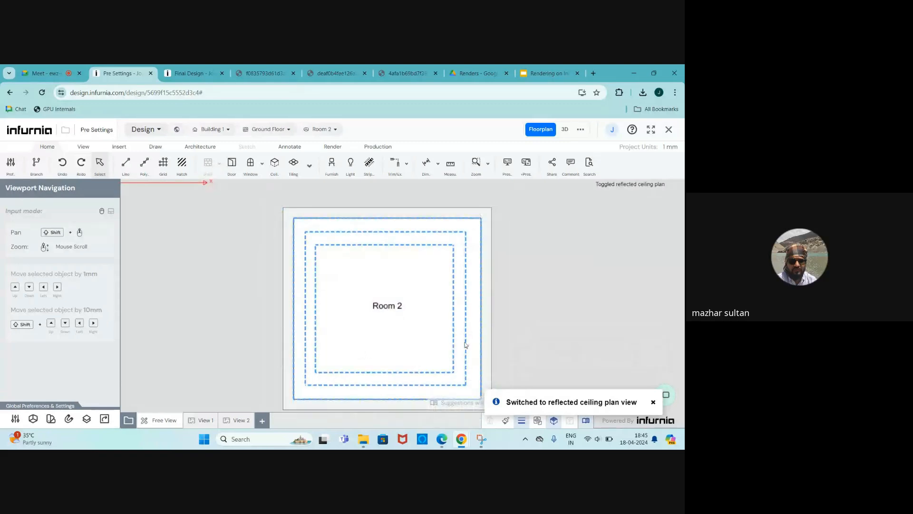
scroll(408, 252, up, 1)
scroll(395, 255, down, 1)
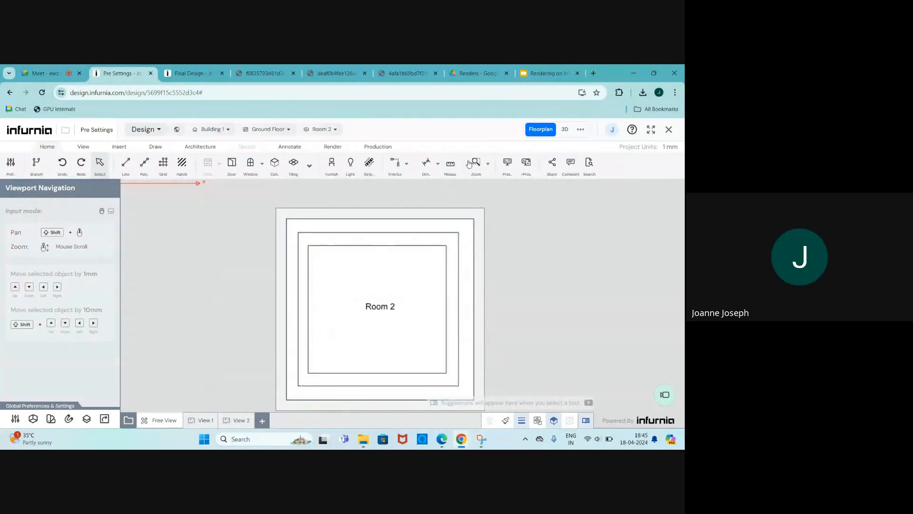
click(322, 129)
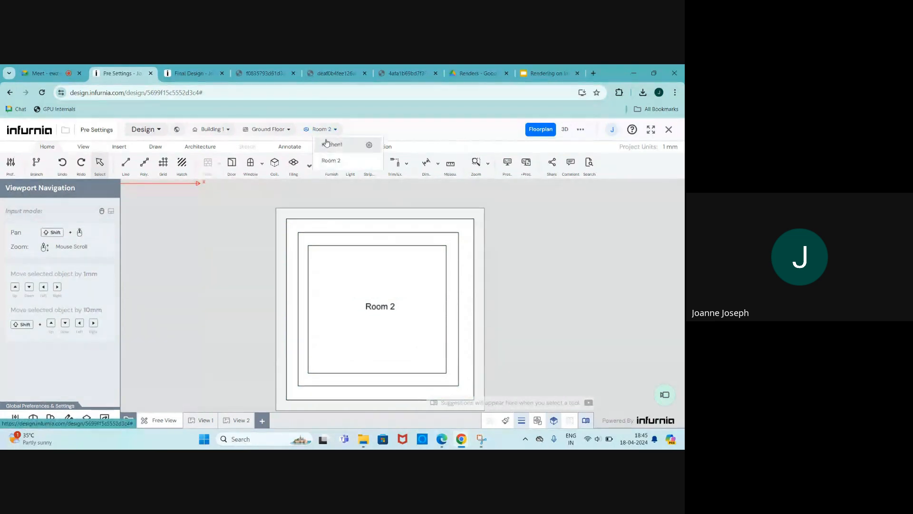
click(328, 144)
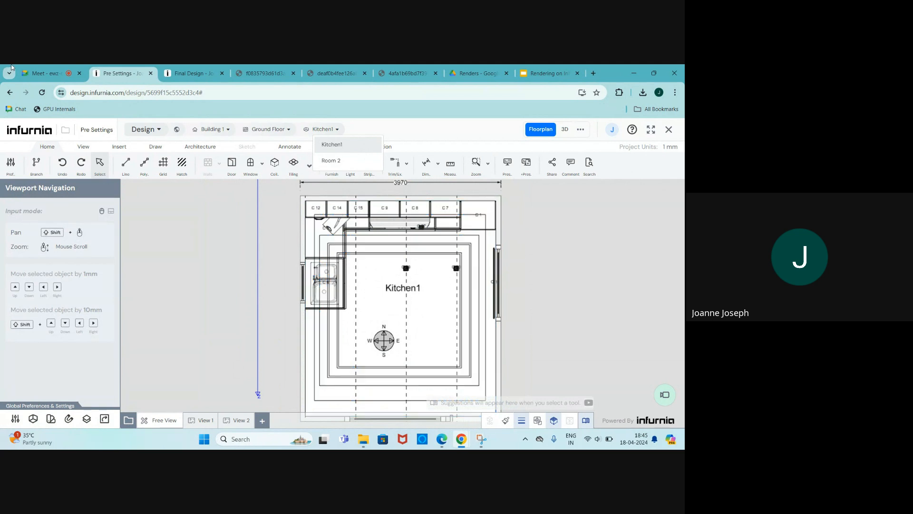
Step: Switch to the Google Meet call and stop presenting the screen
click(43, 73)
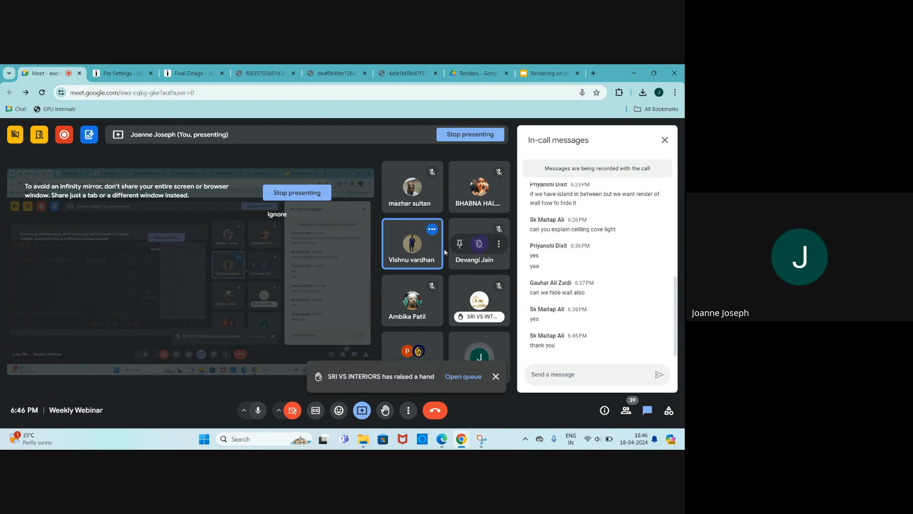
click(460, 138)
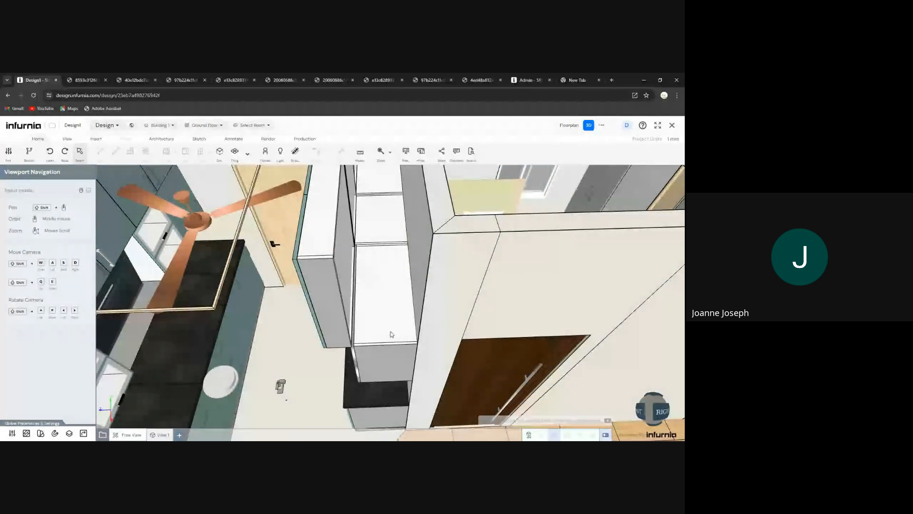
Step: Examine the shared apartment model in 3D, focusing on the dining area's wood-framed wall panel and ceiling
scroll(366, 306, down, 8)
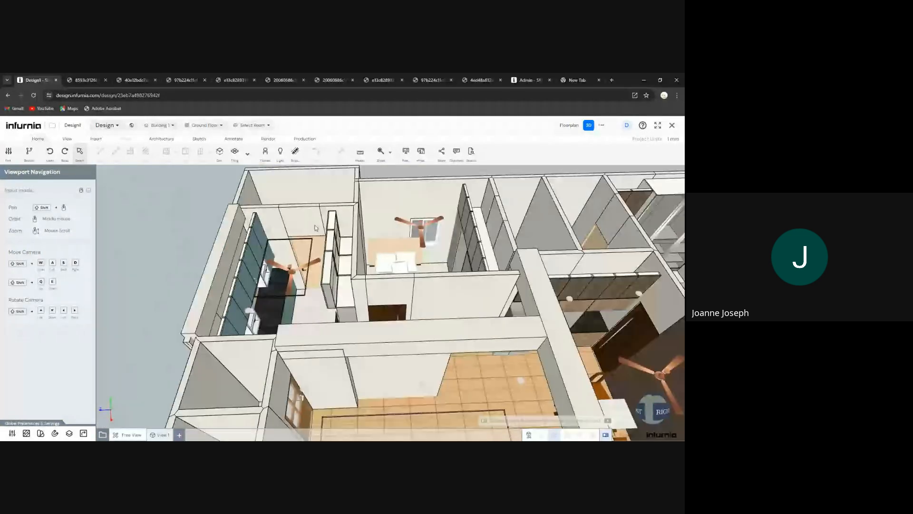
middle_drag(314, 228, 394, 420)
scroll(334, 316, up, 8)
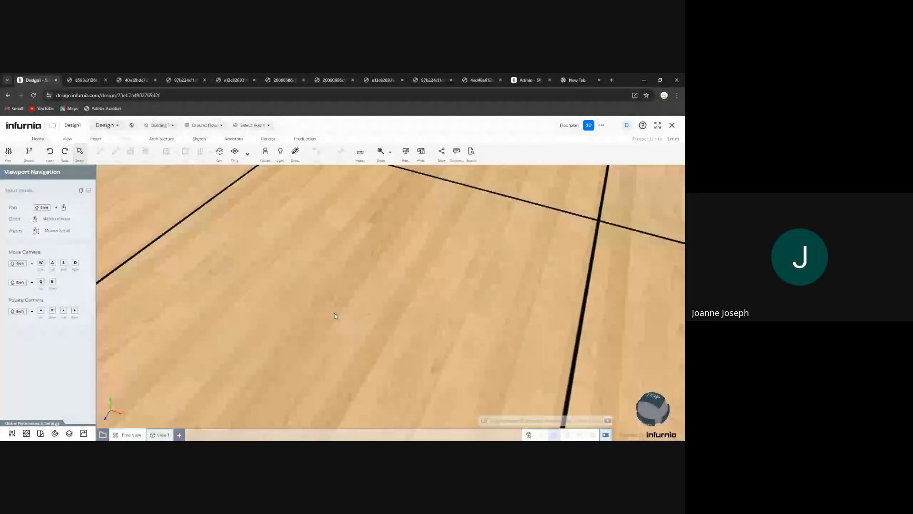
middle_drag(335, 316, 346, 251)
scroll(352, 328, down, 5)
scroll(365, 351, down, 2)
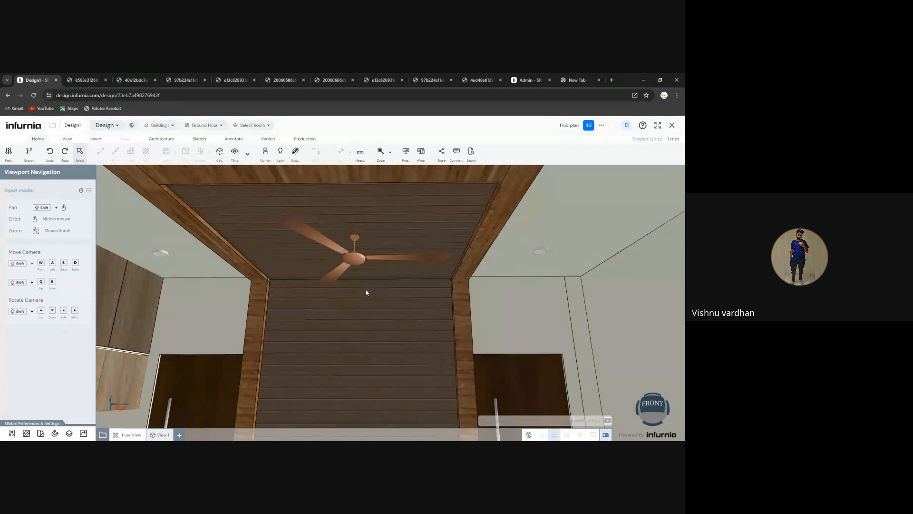
scroll(366, 292, down, 5)
scroll(367, 322, up, 8)
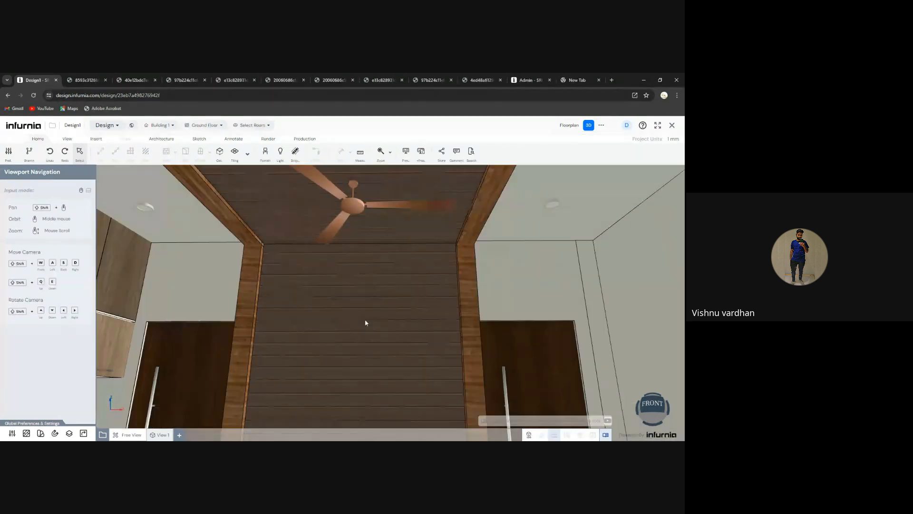
scroll(345, 296, down, 6)
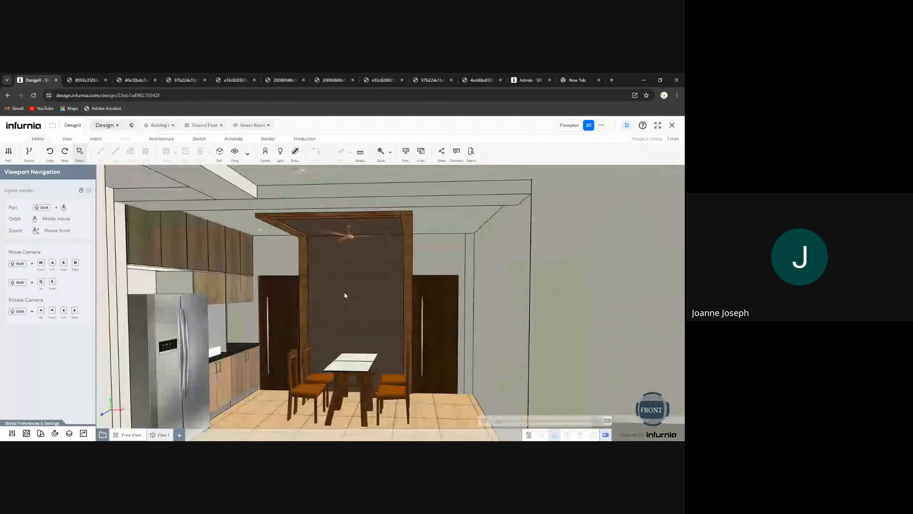
scroll(328, 292, up, 2)
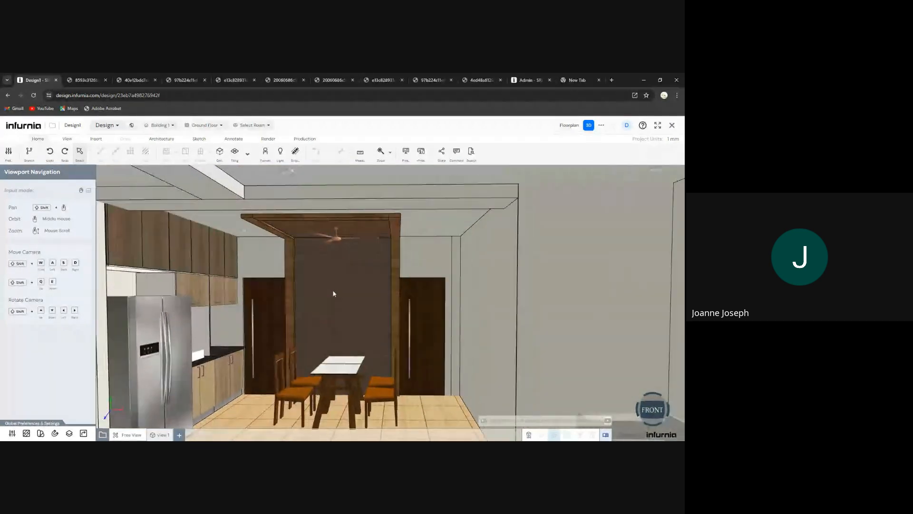
scroll(335, 294, up, 6)
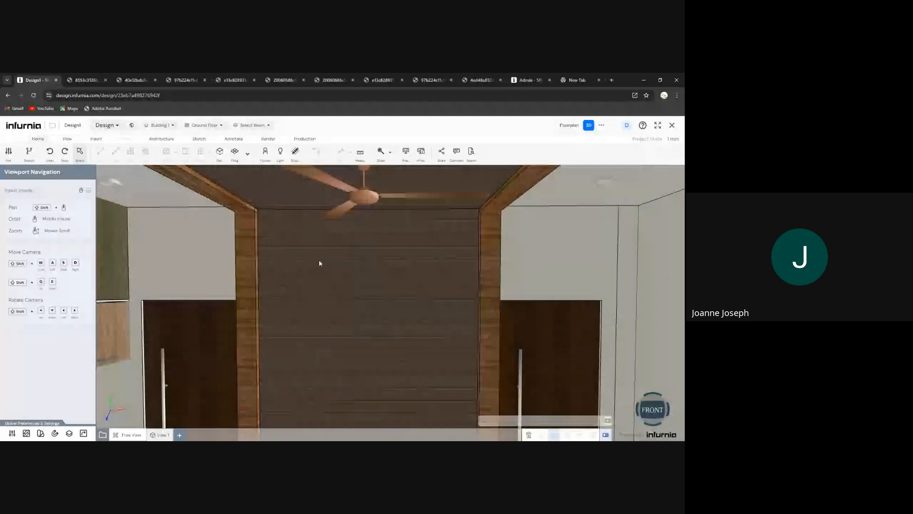
Step: Inspect the properties of the dining area's ceiling and of the panelled wall section behind the table
click(288, 205)
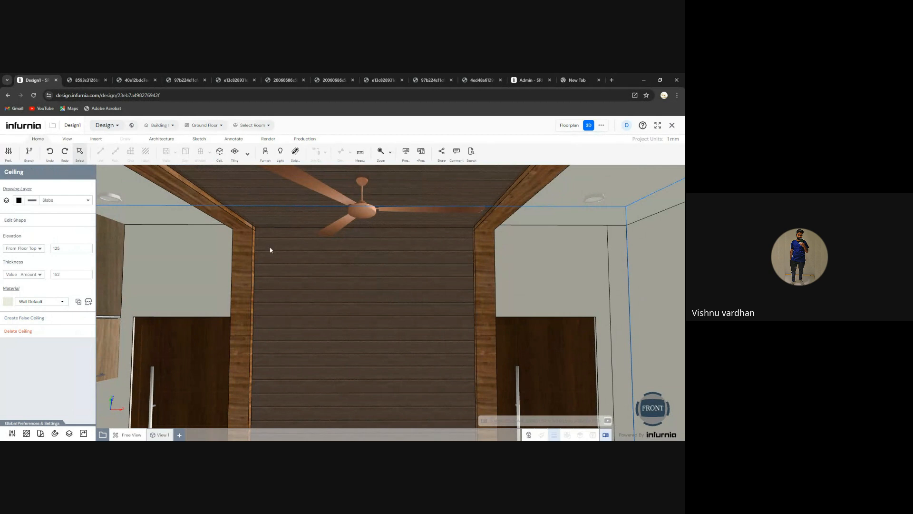
click(326, 289)
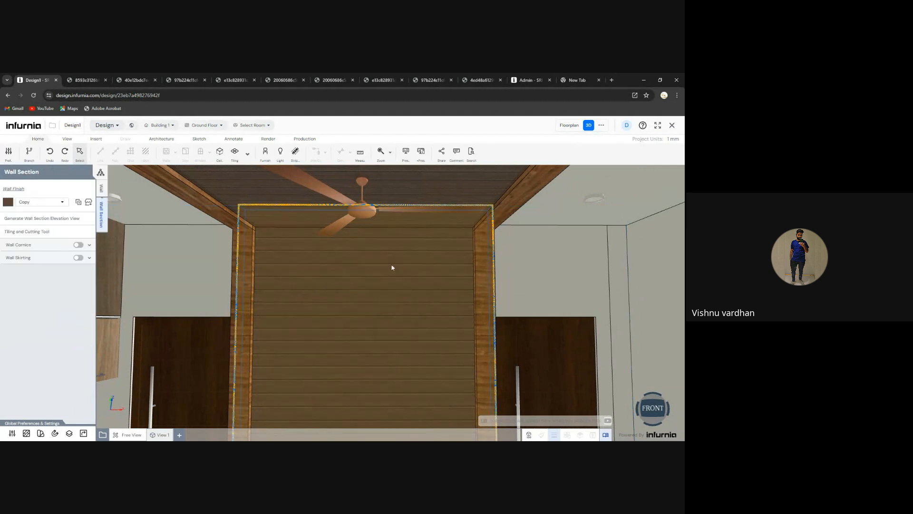
click(256, 195)
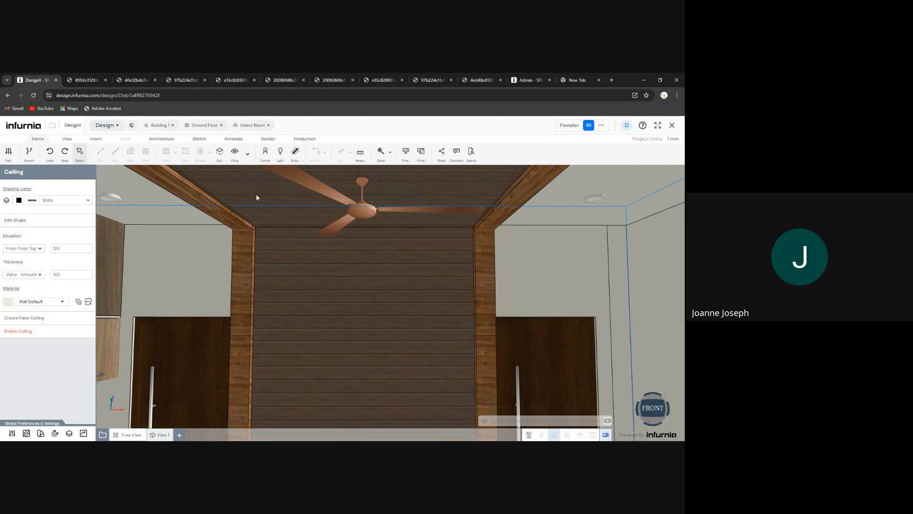
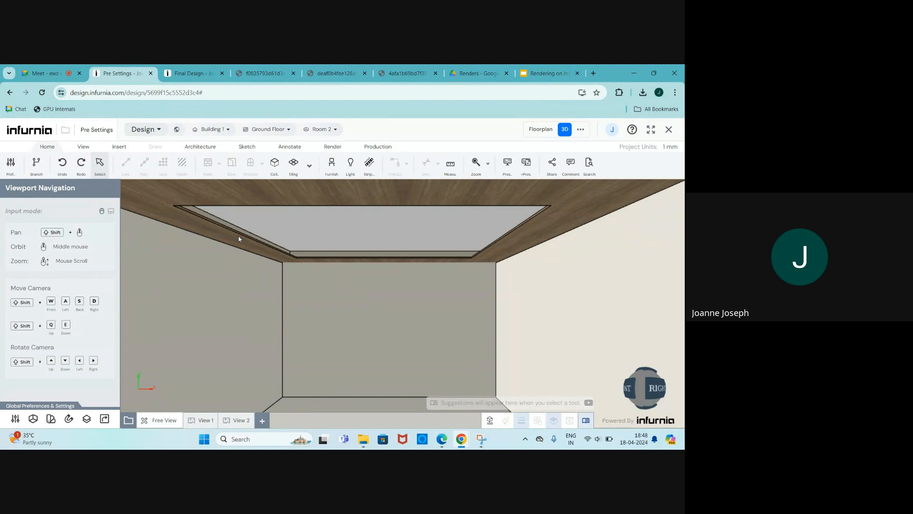
Step: Open Room 2's ceiling in false ceiling editing and add a rectangular shape filling the opening inside the Siberian Oak frame
click(273, 192)
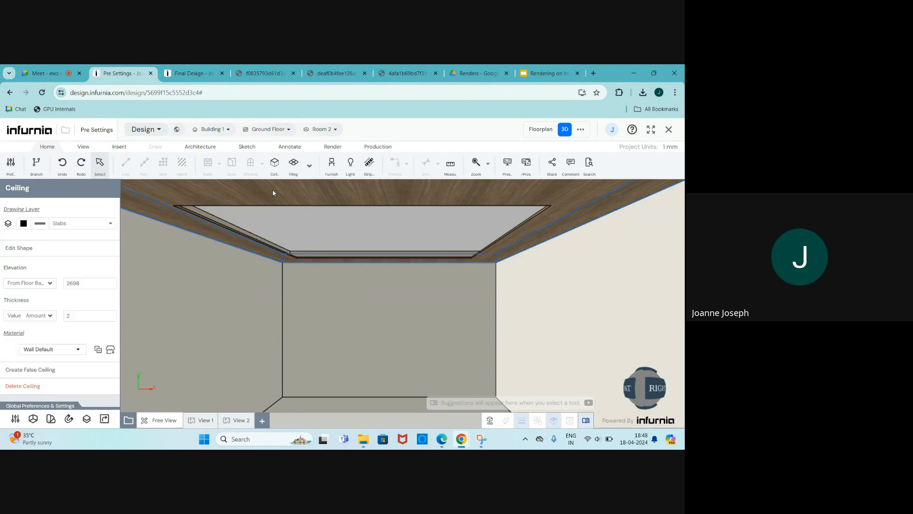
click(9, 369)
scroll(398, 260, up, 1)
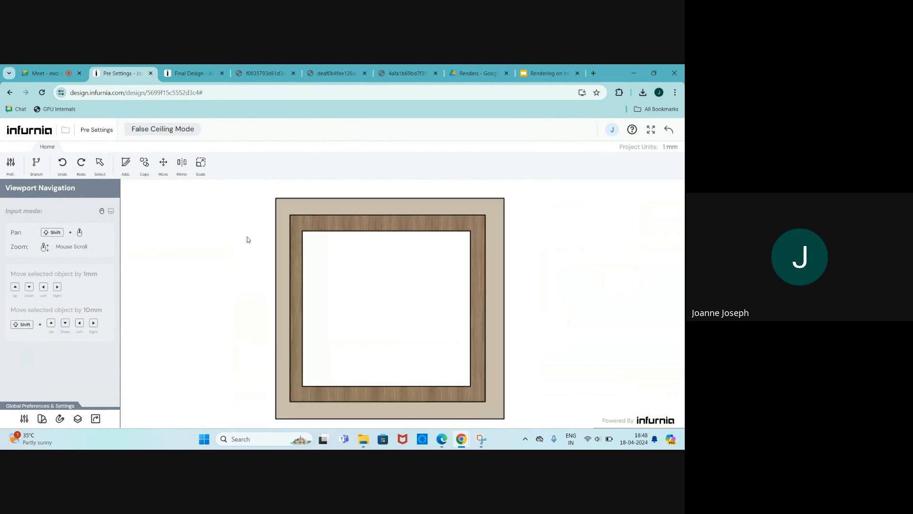
scroll(391, 314, down, 1)
scroll(435, 350, up, 1)
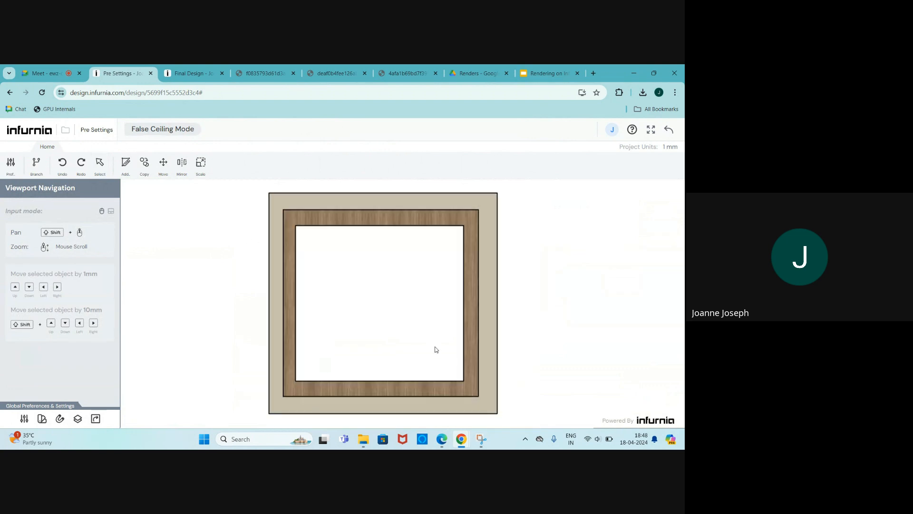
click(123, 168)
click(245, 163)
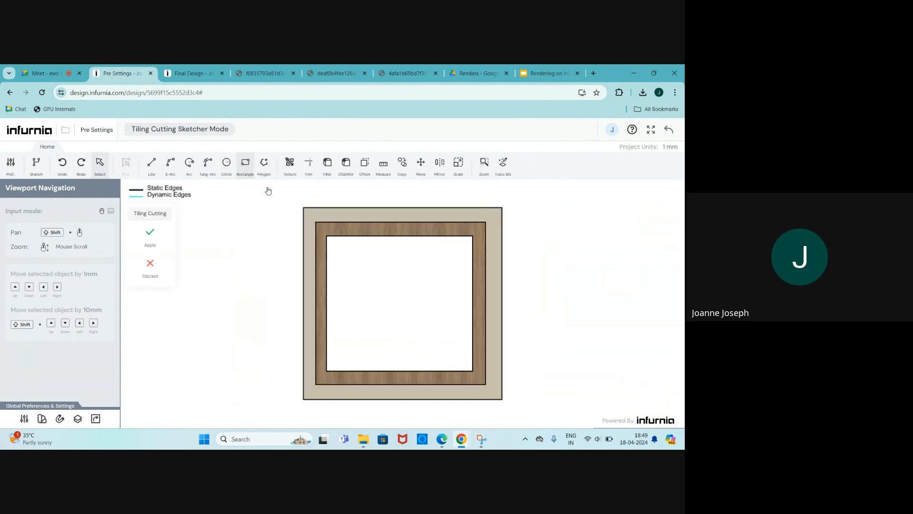
click(328, 237)
click(474, 369)
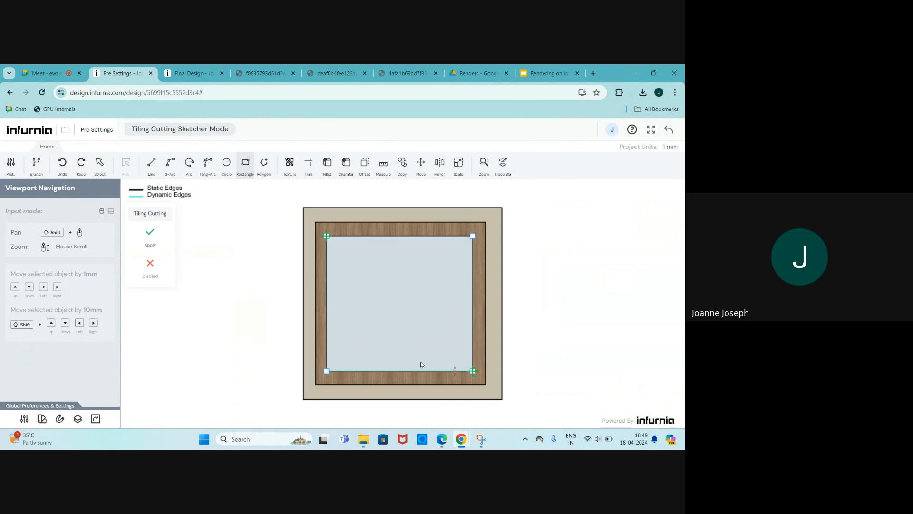
click(150, 232)
scroll(414, 300, up, 2)
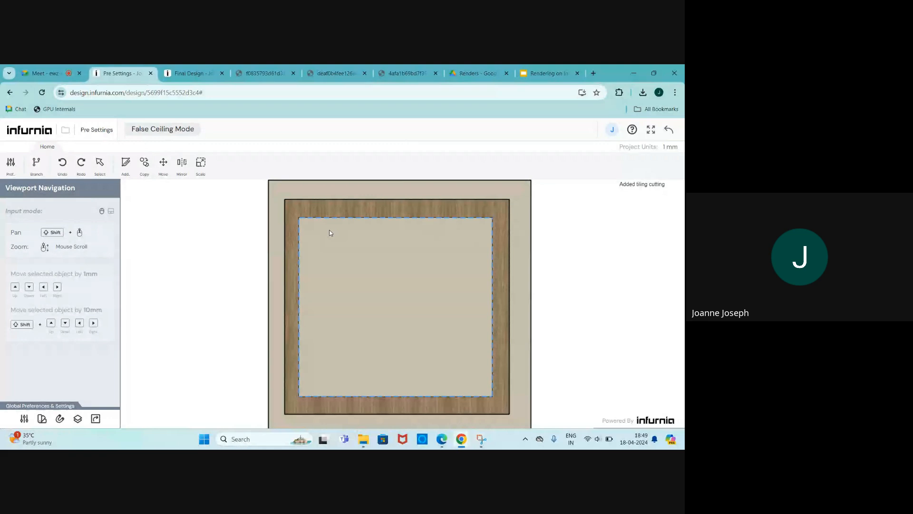
Step: Check the depth and front shift of the Siberian Oak frame
click(313, 206)
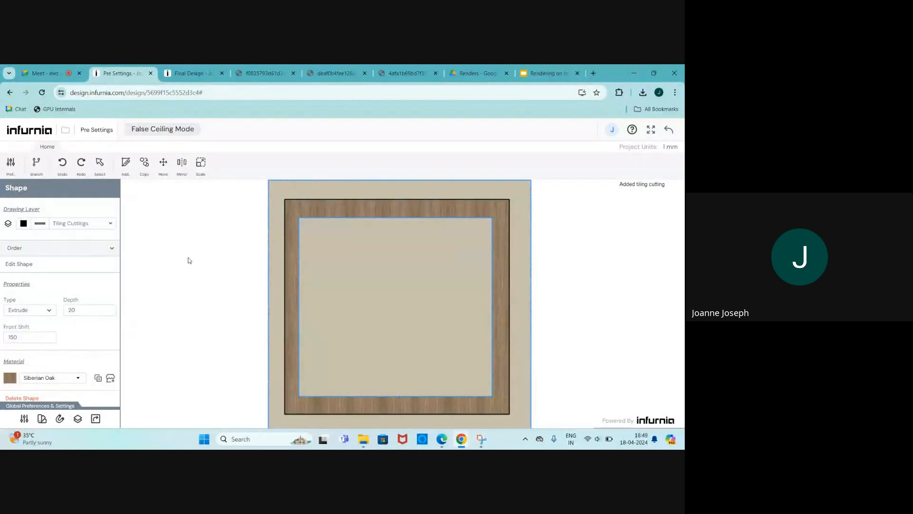
click(188, 257)
click(320, 207)
click(202, 275)
Step: Set the front shift of the new central ceiling panel to 150 mm
click(339, 293)
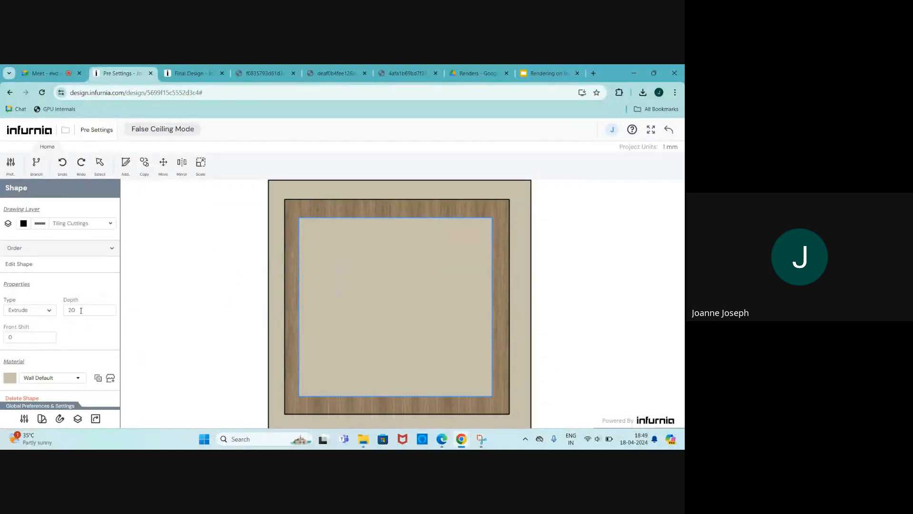
drag(19, 338, 1, 338)
text(15)
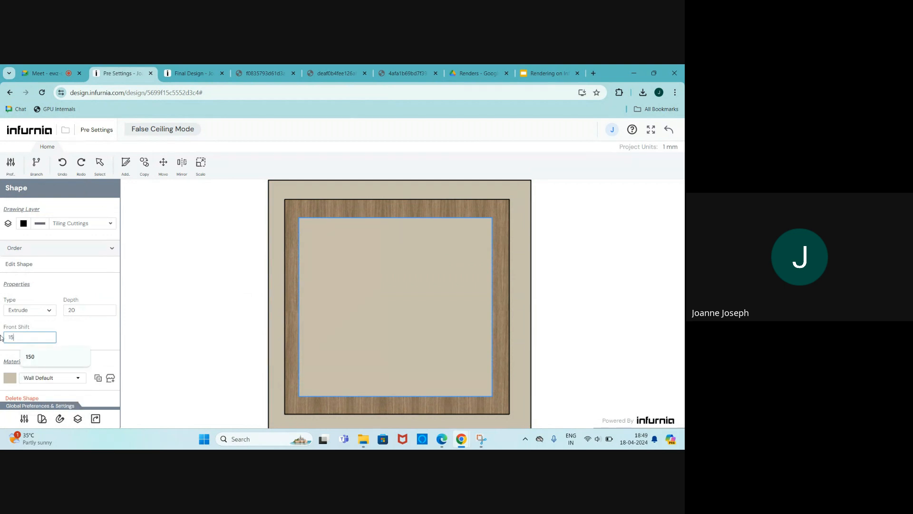
text(0)
key(Return)
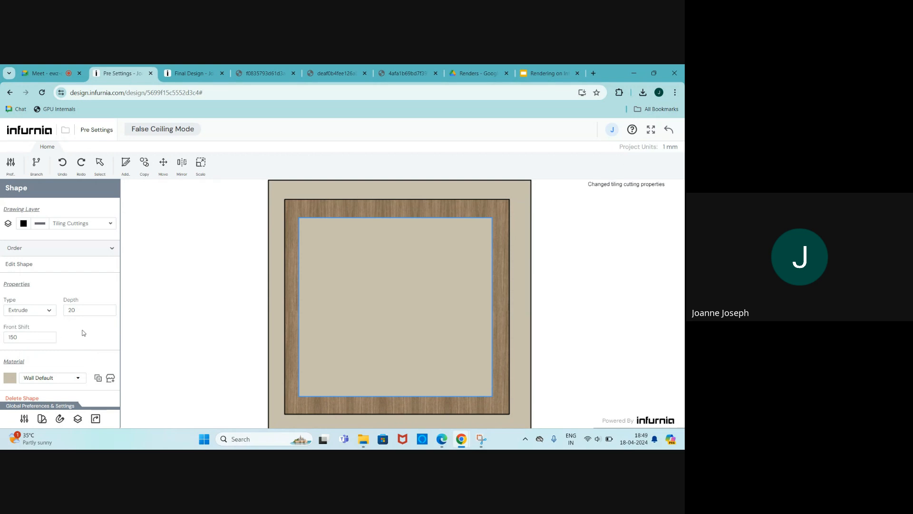
scroll(337, 273, down, 1)
scroll(297, 246, down, 1)
scroll(295, 309, up, 1)
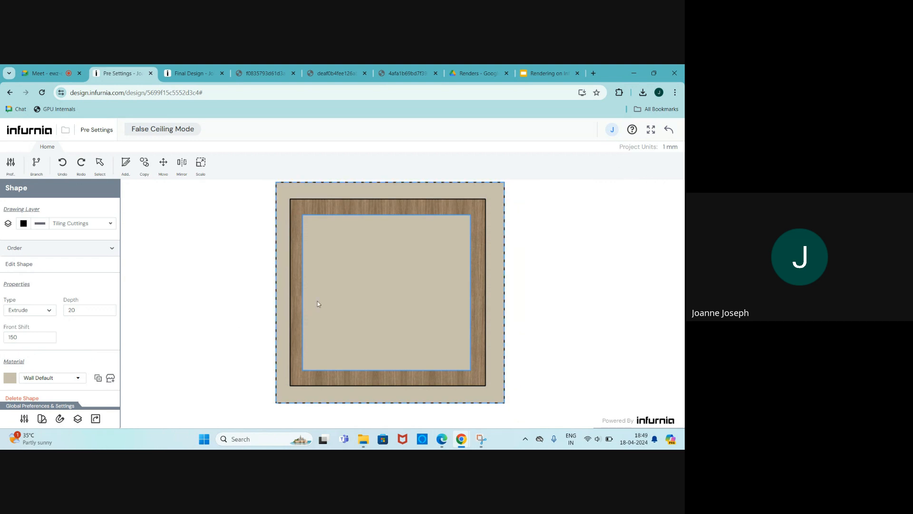
Step: Apply the Black Glass store material to the central ceiling panel and select the ceiling back in the 3D room view
click(110, 378)
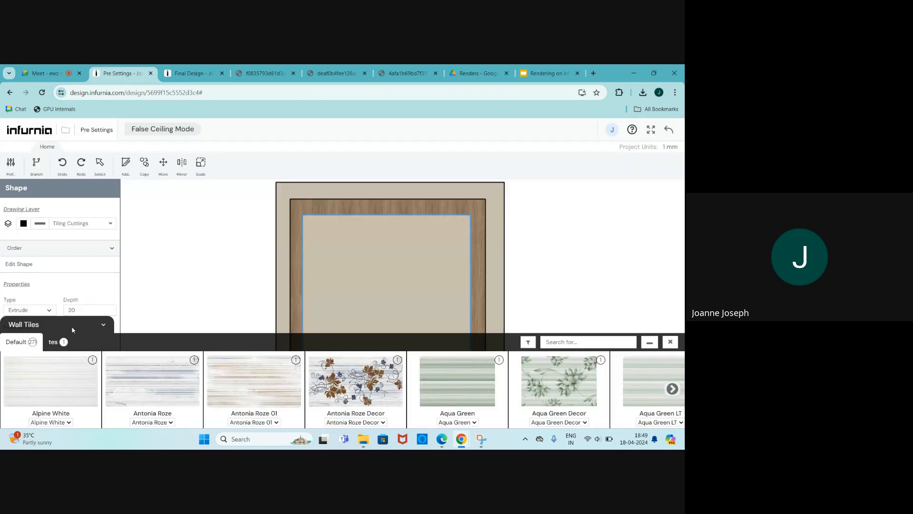
click(73, 326)
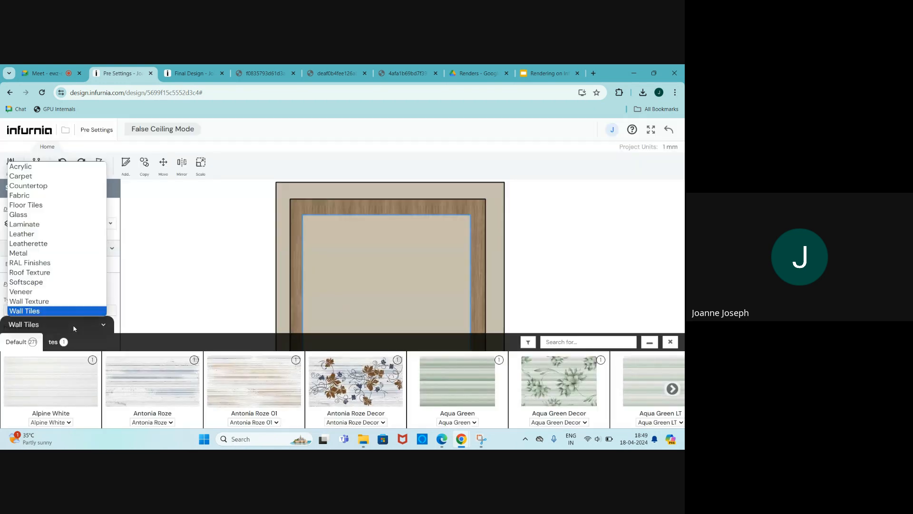
click(97, 327)
click(97, 326)
click(23, 213)
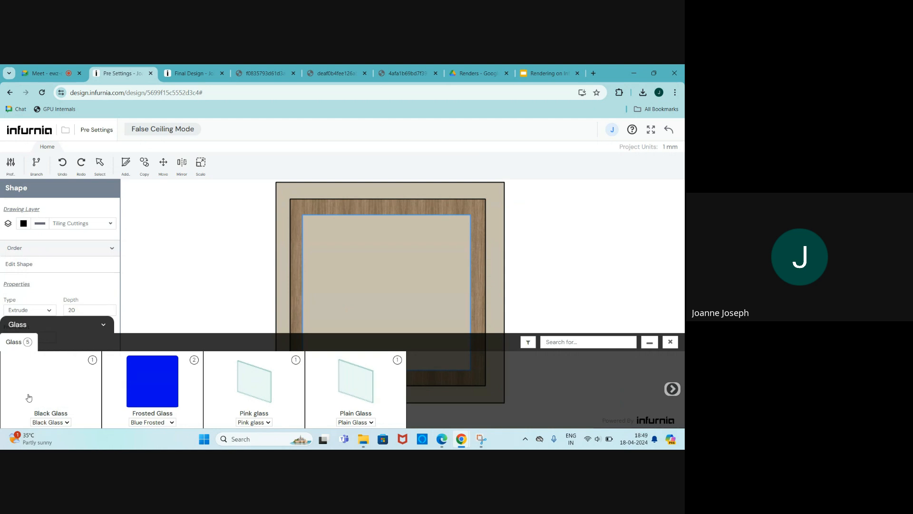
click(46, 389)
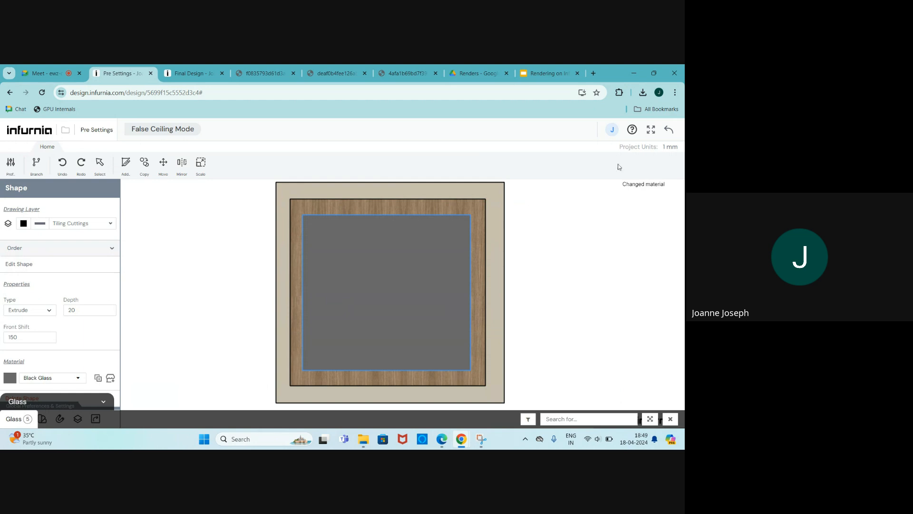
click(669, 130)
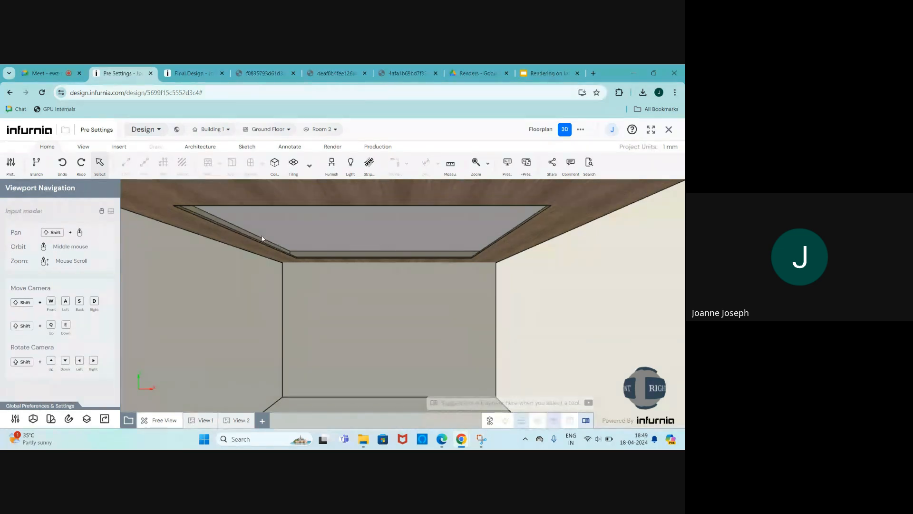
click(314, 258)
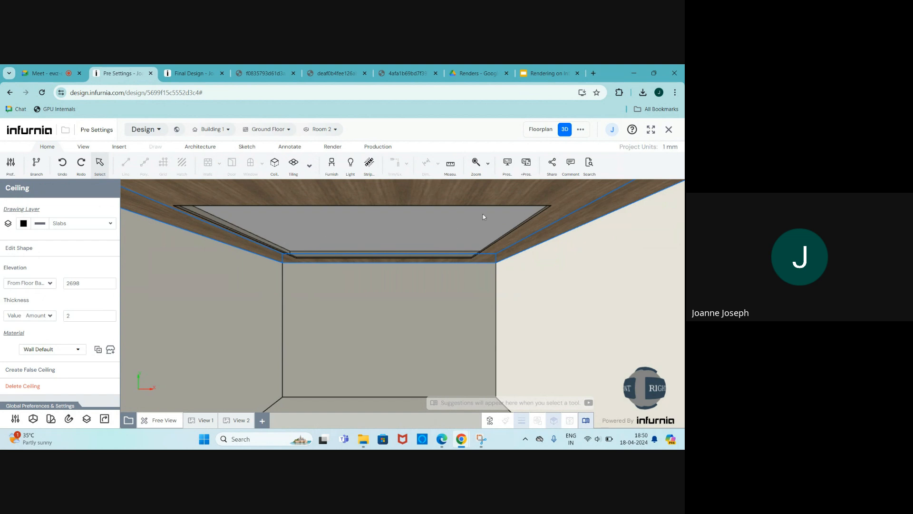
Step: Open the ceiling in false ceiling editing and delete the black glass central panel
click(31, 374)
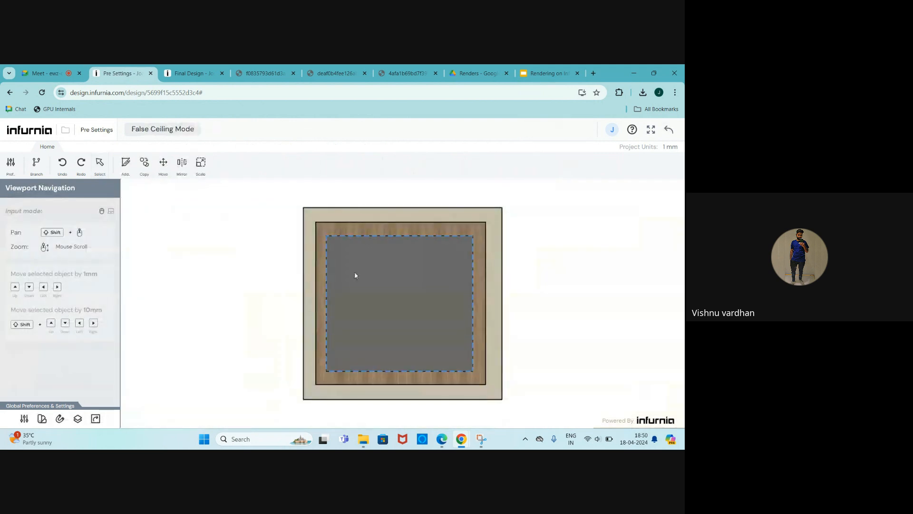
click(381, 265)
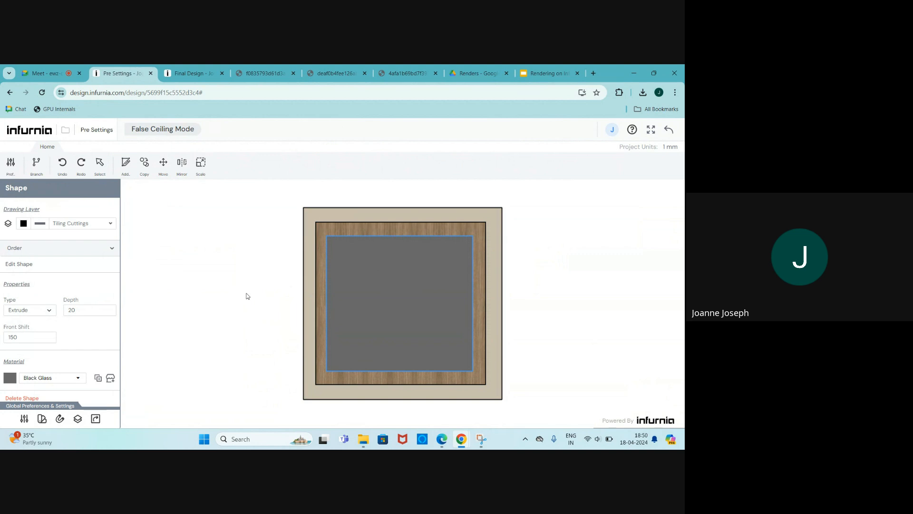
key(Delete)
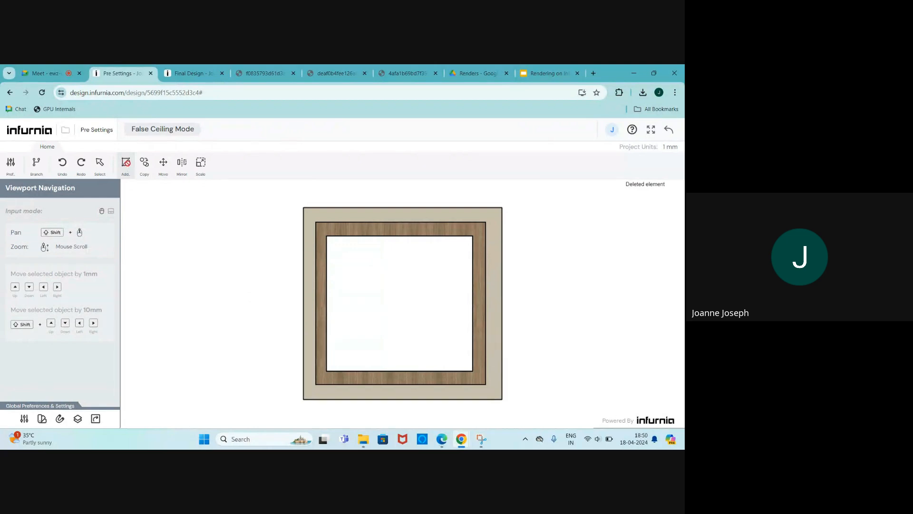
Step: Start a new false ceiling shape and draw a large triangle in the frame opening, its corners on three of the opening's edges
click(126, 163)
click(151, 162)
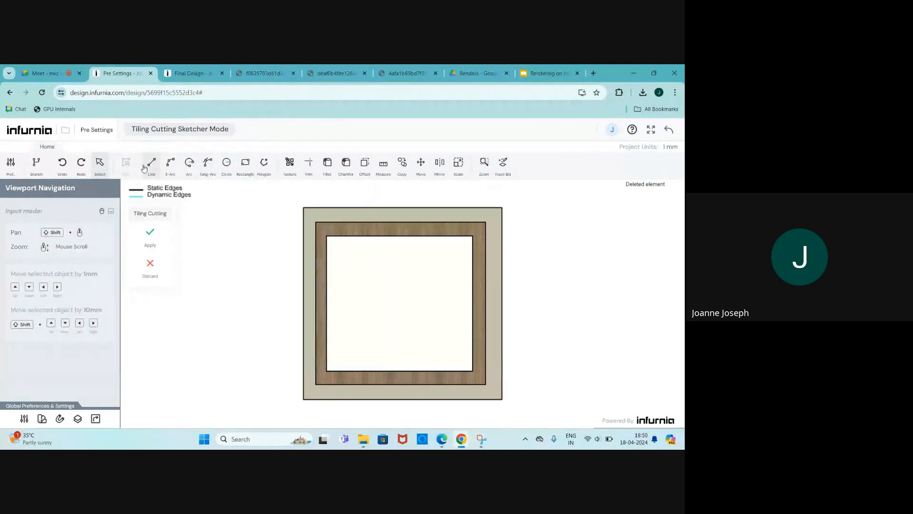
scroll(362, 244, up, 2)
click(381, 221)
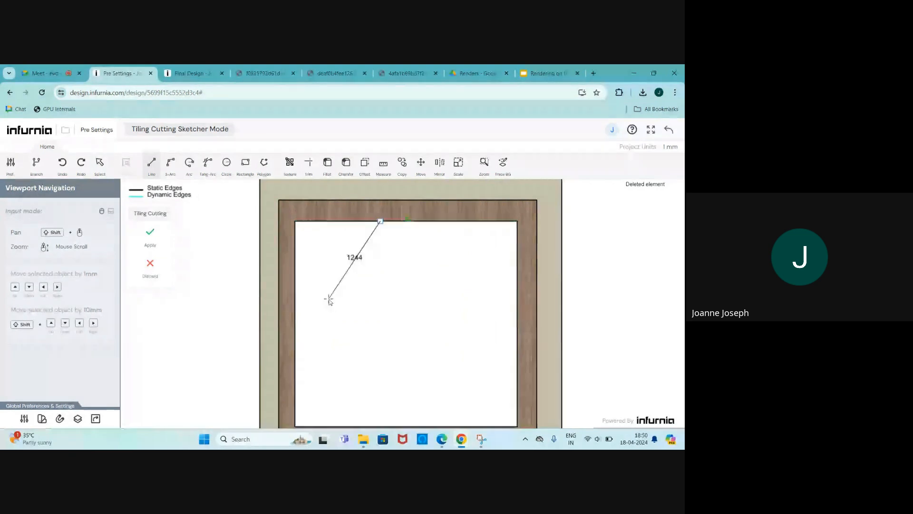
click(296, 313)
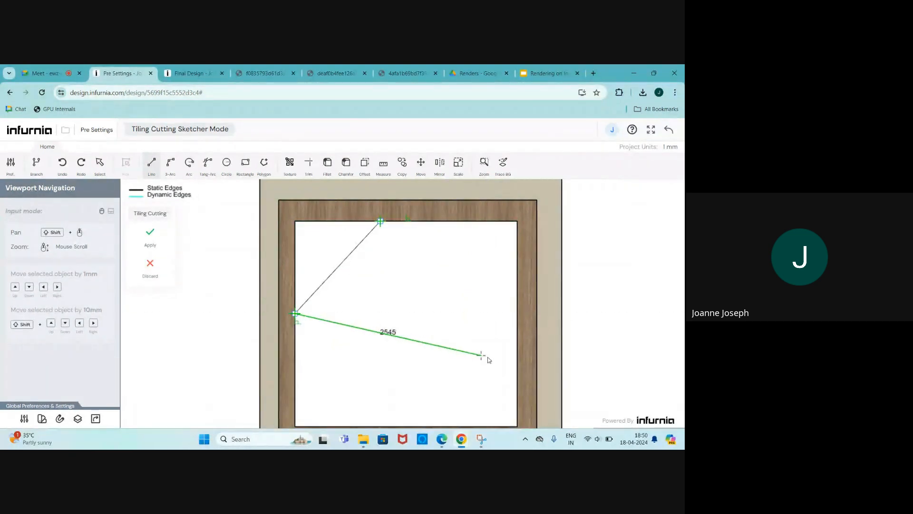
click(517, 370)
click(381, 222)
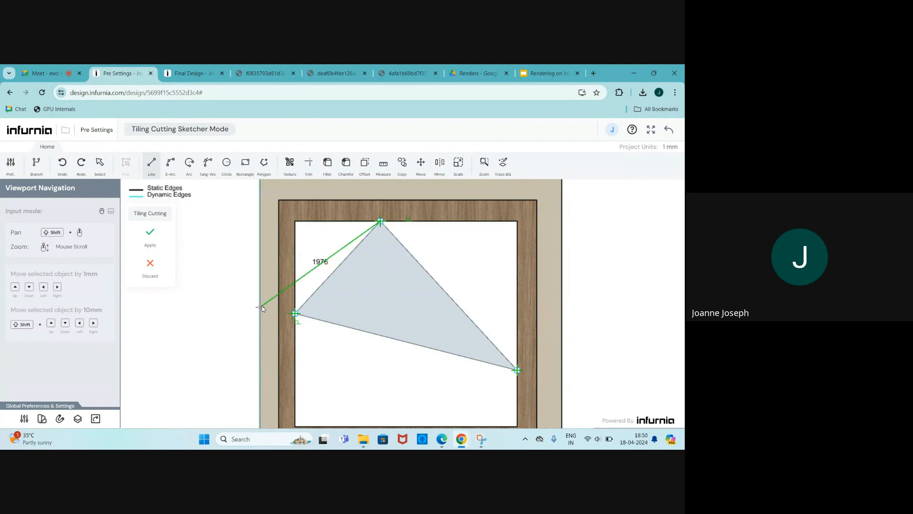
Step: Draw a smaller triangle with one corner on the opening's lower edge and apply the sketched shape
scroll(326, 278, down, 2)
scroll(370, 380, up, 2)
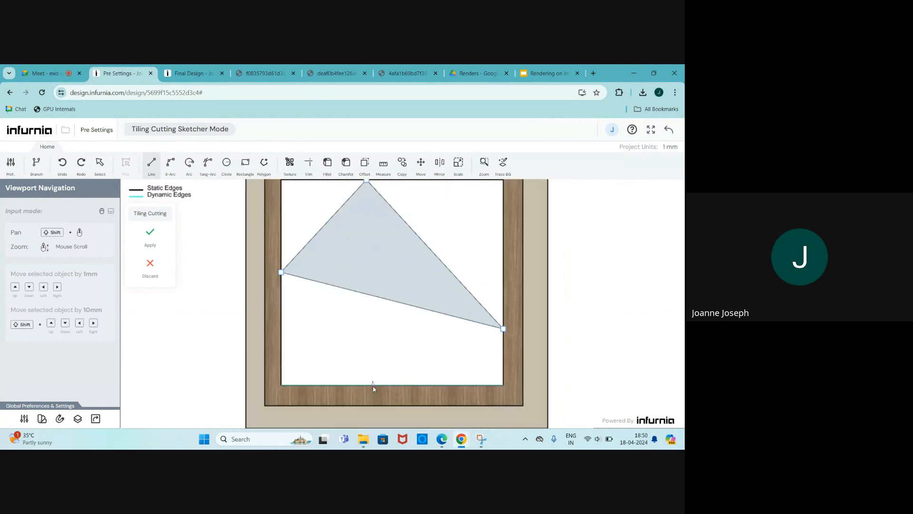
click(372, 384)
click(401, 335)
click(319, 321)
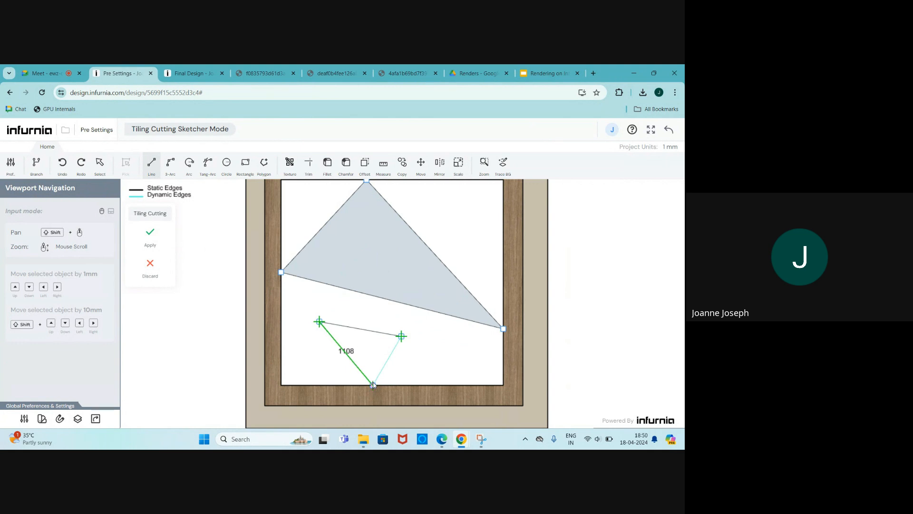
click(372, 385)
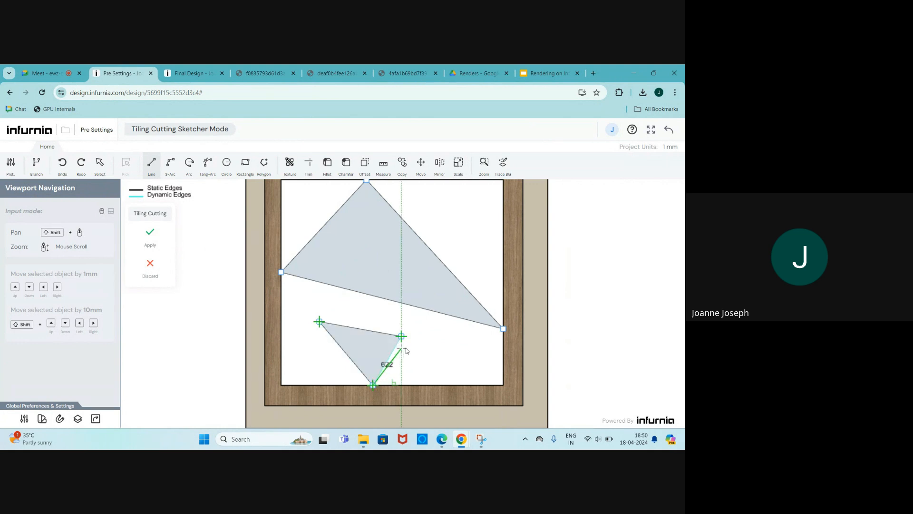
click(150, 233)
Step: Set the front shift of the triangular panels to 150 mm
click(339, 280)
double_click(5, 337)
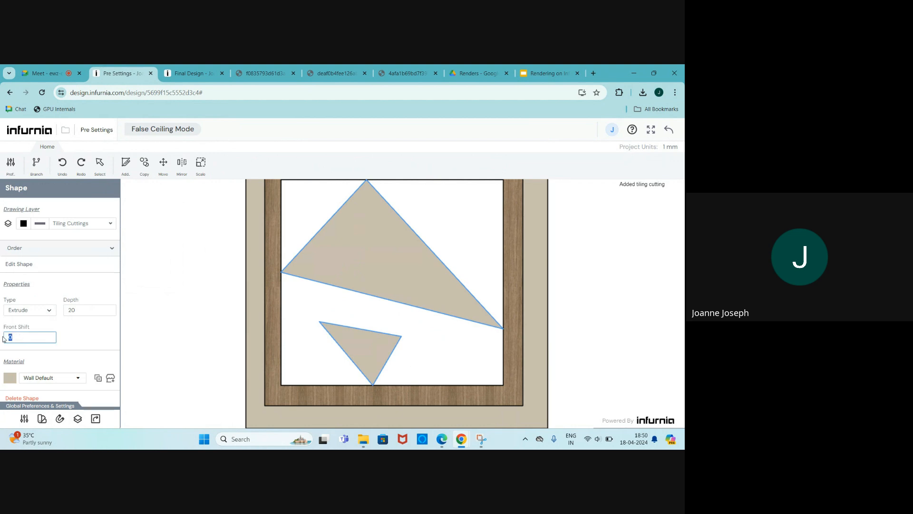
text(50)
key(Return)
Step: Apply the Black Glass store material to the triangular panels
click(41, 378)
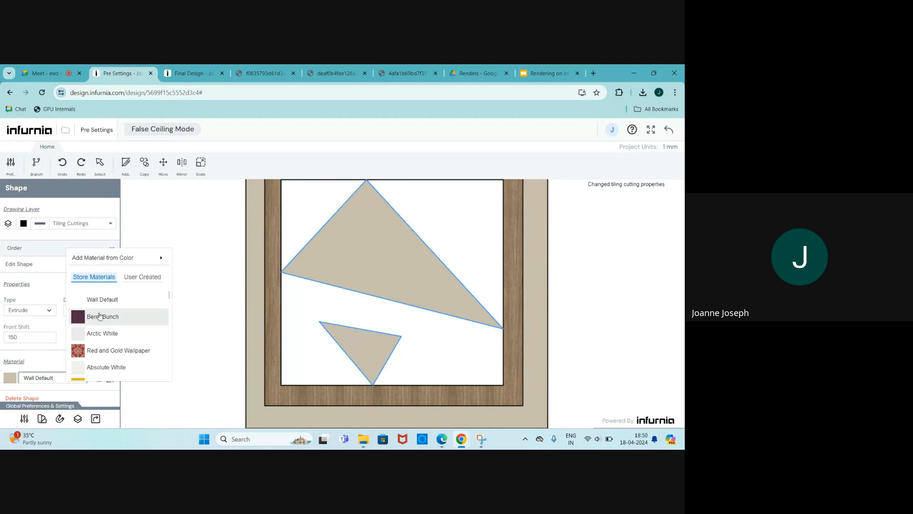
scroll(107, 304, down, 10)
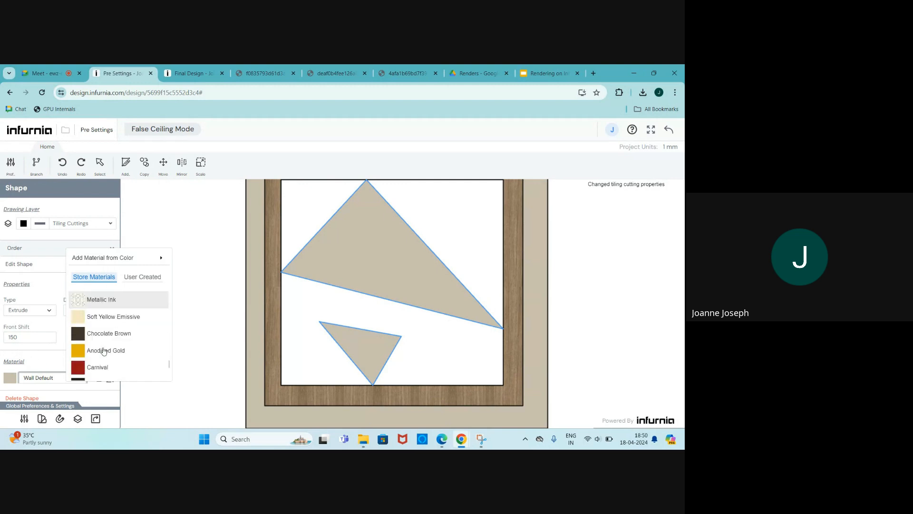
scroll(104, 351, down, 3)
click(97, 369)
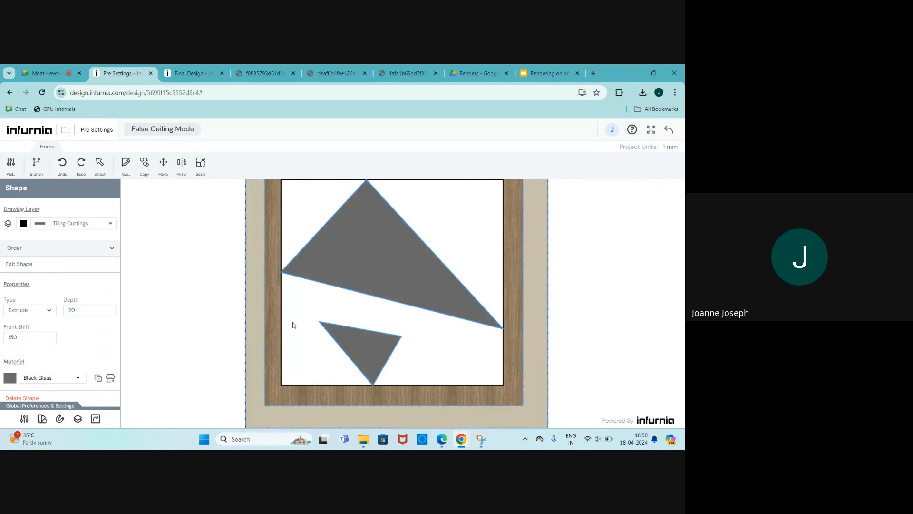
Step: Return to the 3D room view and examine the triangular ceiling panels from below
click(669, 130)
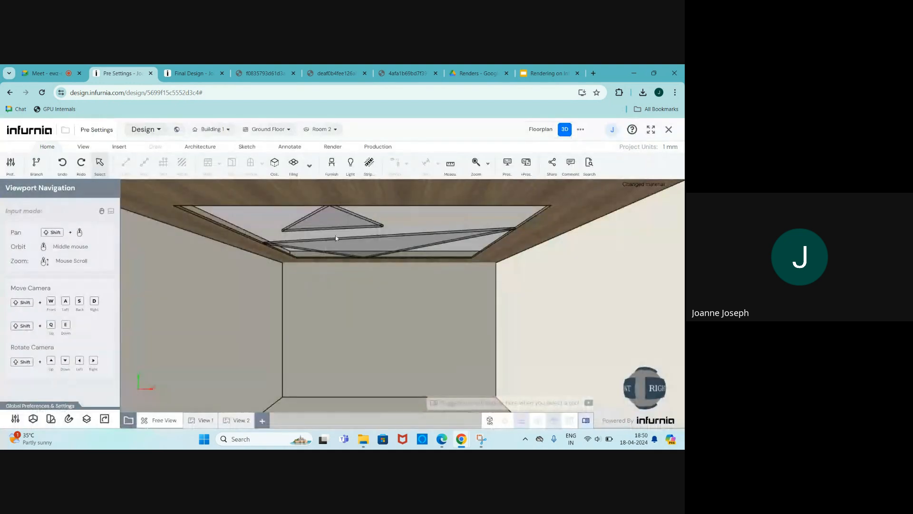
scroll(336, 239, up, 2)
scroll(337, 239, down, 2)
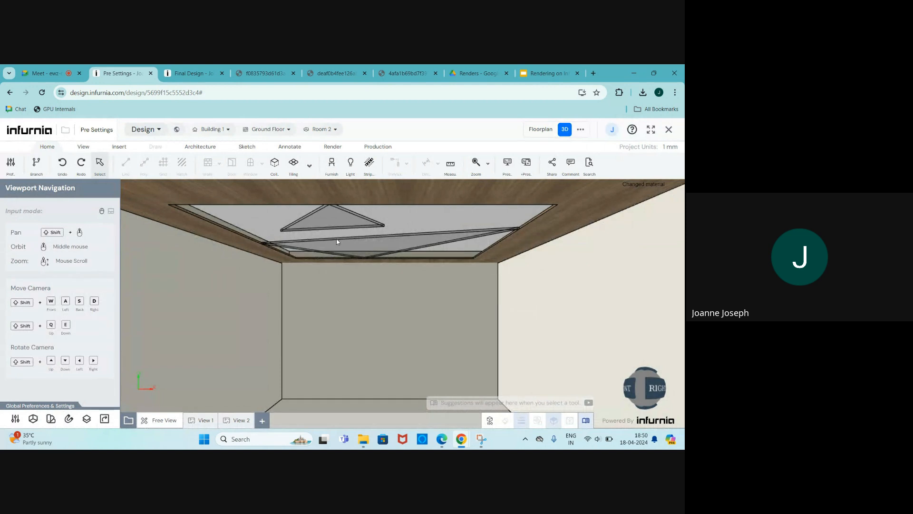
middle_drag(334, 223, 329, 215)
click(329, 215)
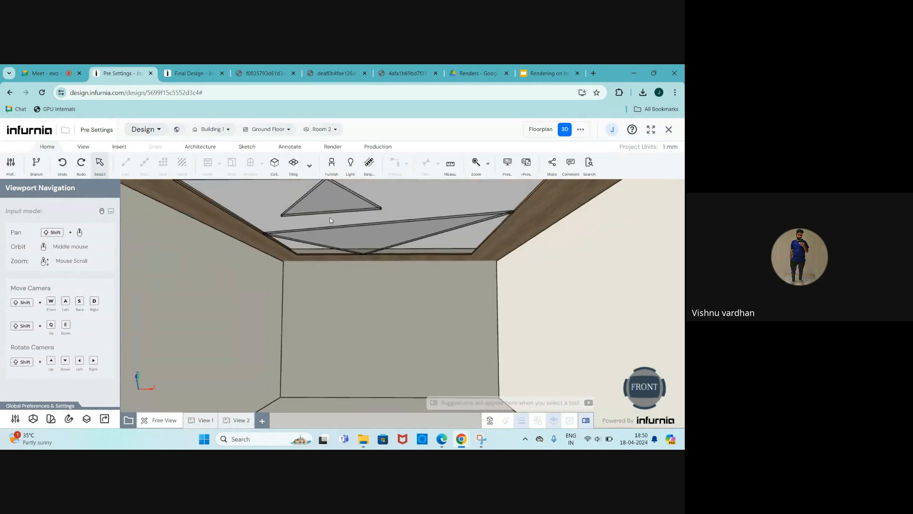
scroll(329, 217, down, 2)
scroll(349, 202, up, 2)
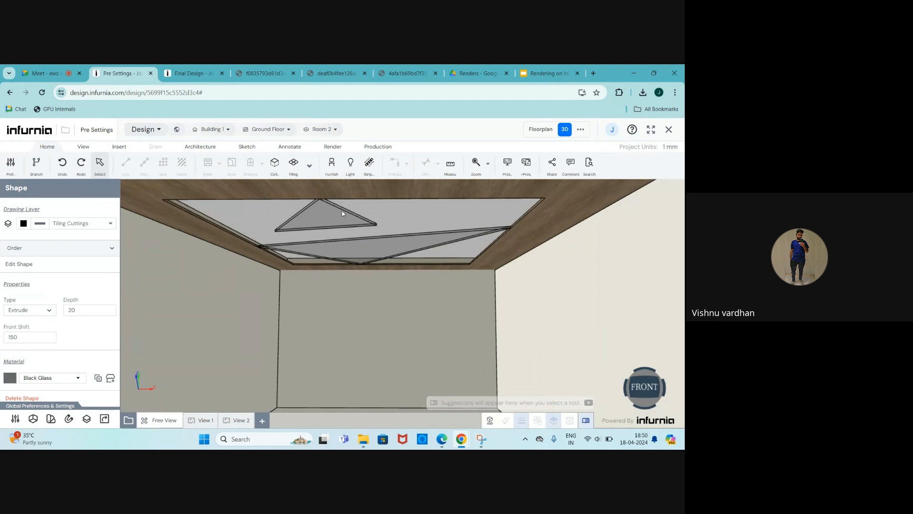
scroll(342, 213, down, 2)
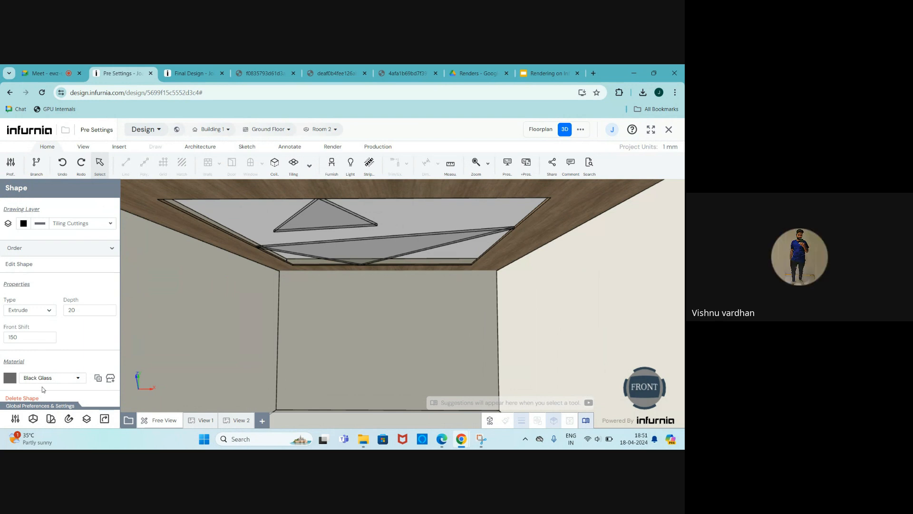
Step: Reopen the triangular panels' sketch in false ceiling editing and draw two circular cutouts inside the large triangle
click(288, 238)
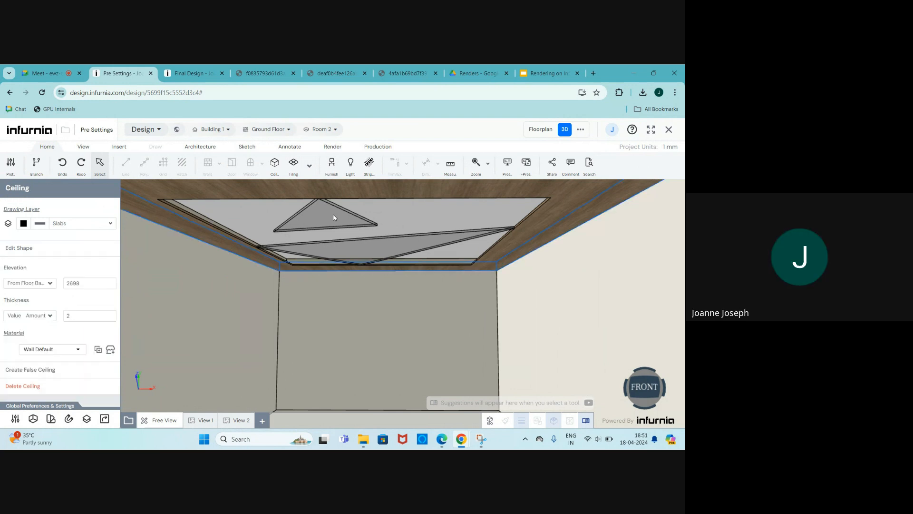
click(19, 370)
click(365, 275)
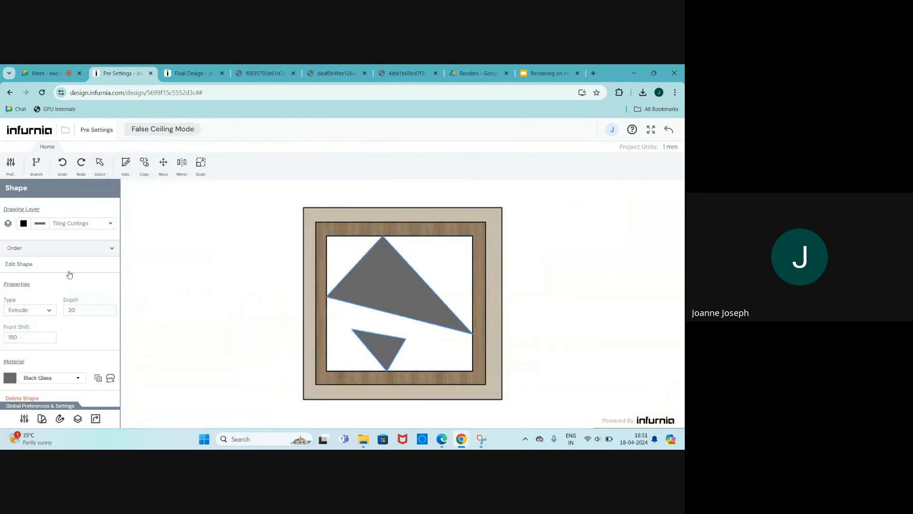
click(22, 265)
scroll(380, 274, up, 1)
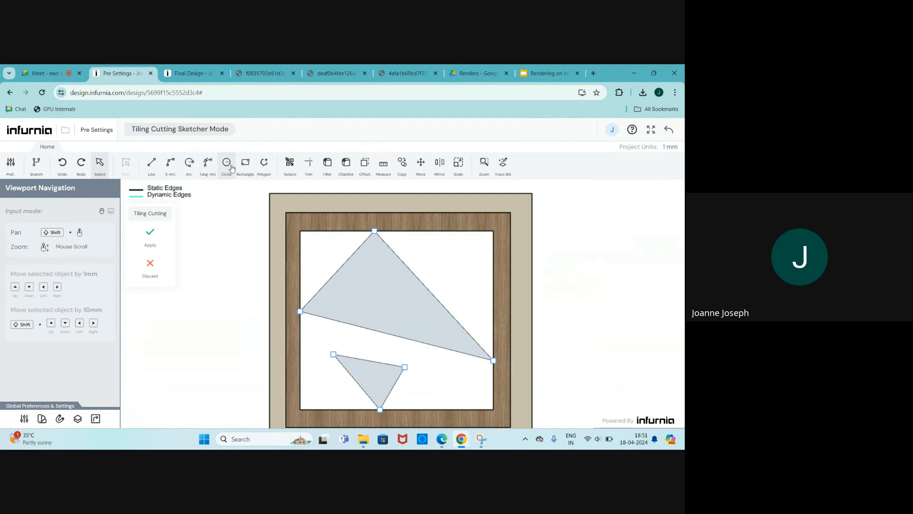
click(372, 273)
click(382, 273)
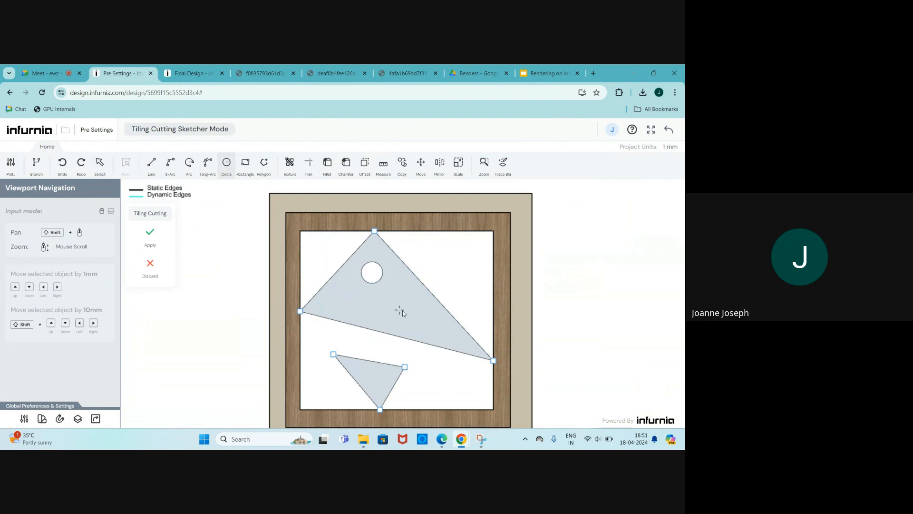
click(418, 316)
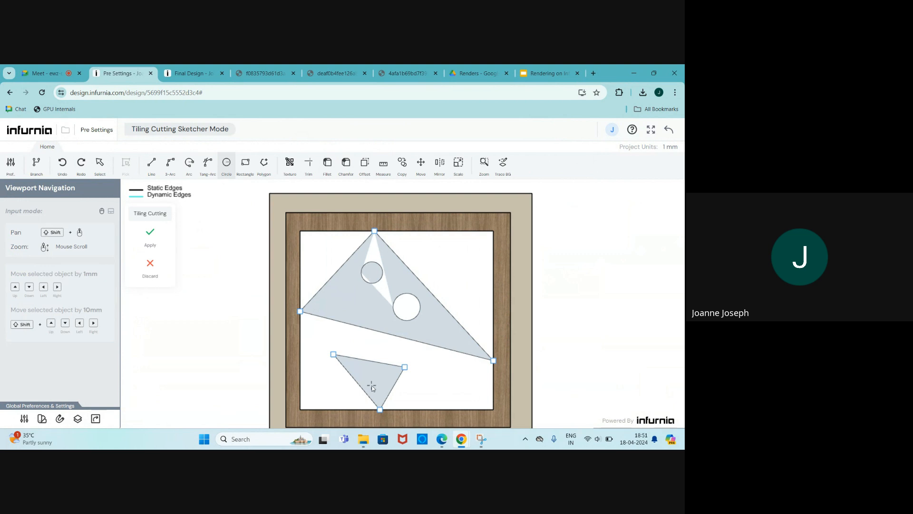
Step: Draw a circular cutout inside the small triangle, apply the edited shape and return to the 3D room view
click(375, 379)
click(380, 377)
scroll(376, 369, up, 2)
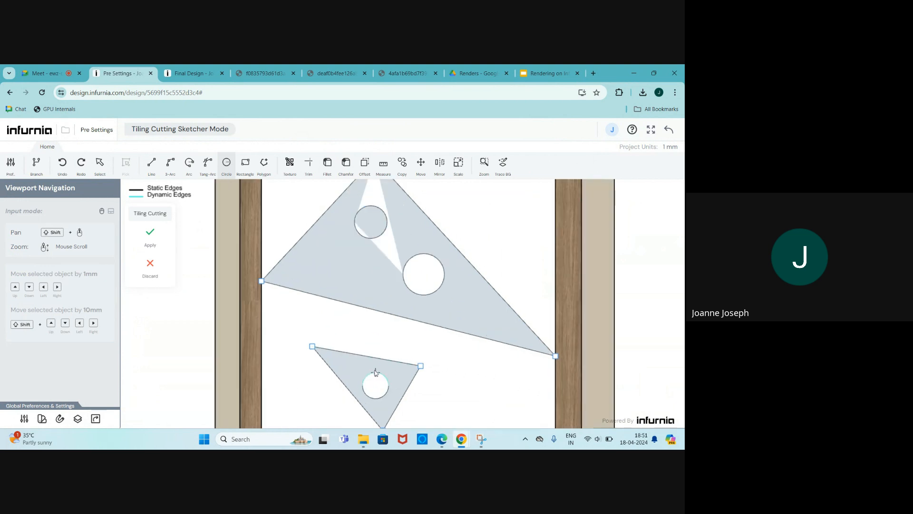
click(151, 233)
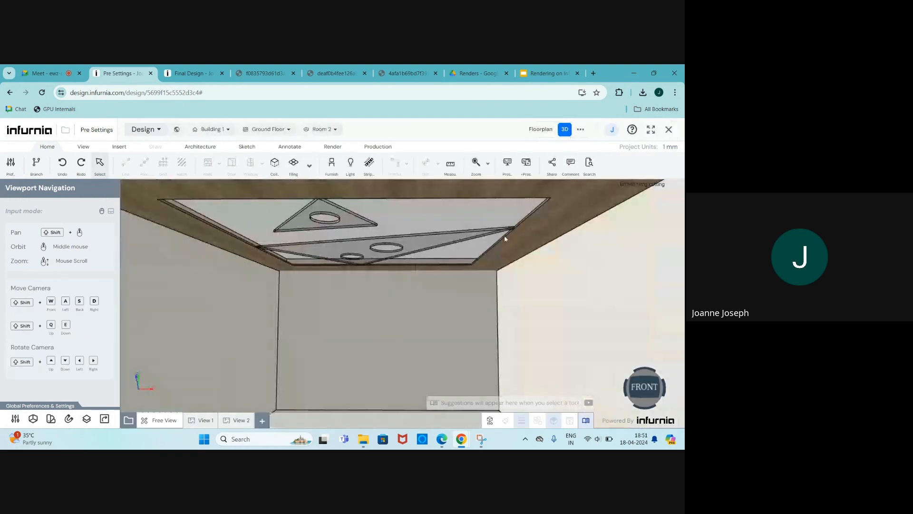
scroll(352, 257, up, 2)
scroll(341, 256, down, 2)
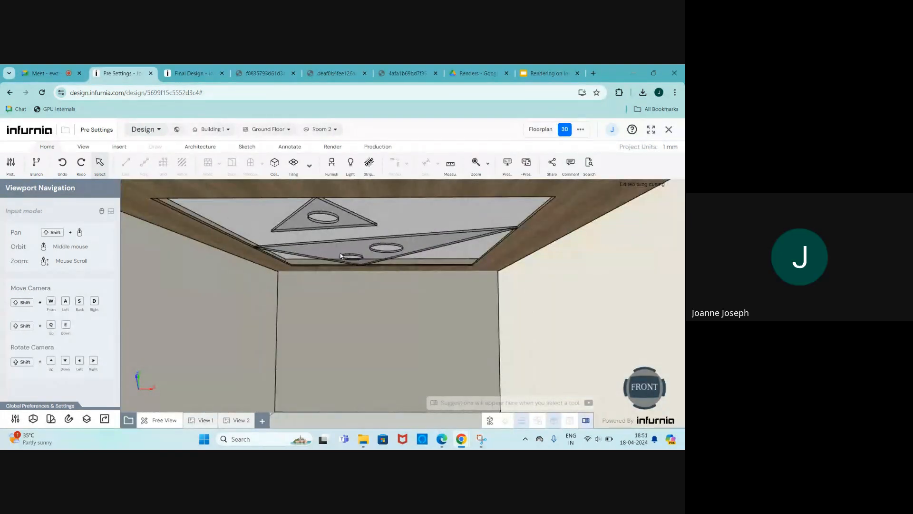
Step: Switch to the Google Meet call, open the in-call messages, dismiss the raised-hand notice and read through the chat
click(47, 72)
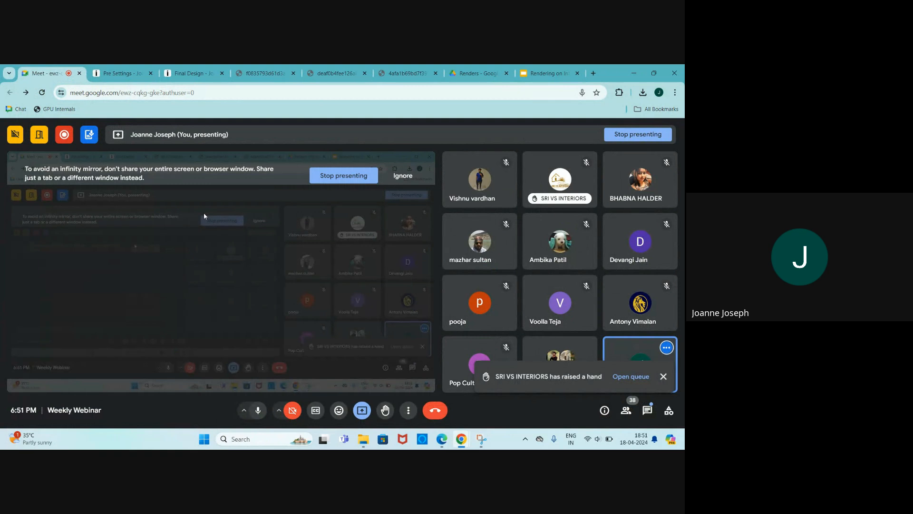
click(652, 411)
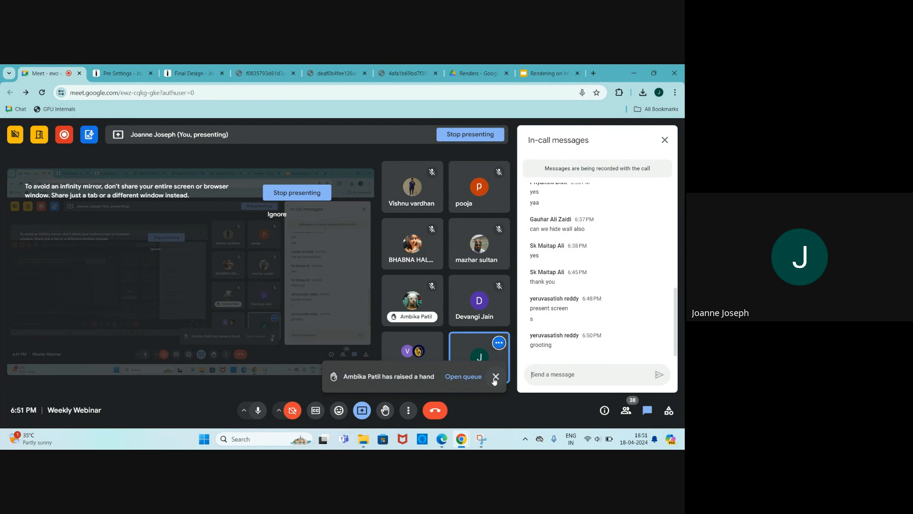
click(496, 377)
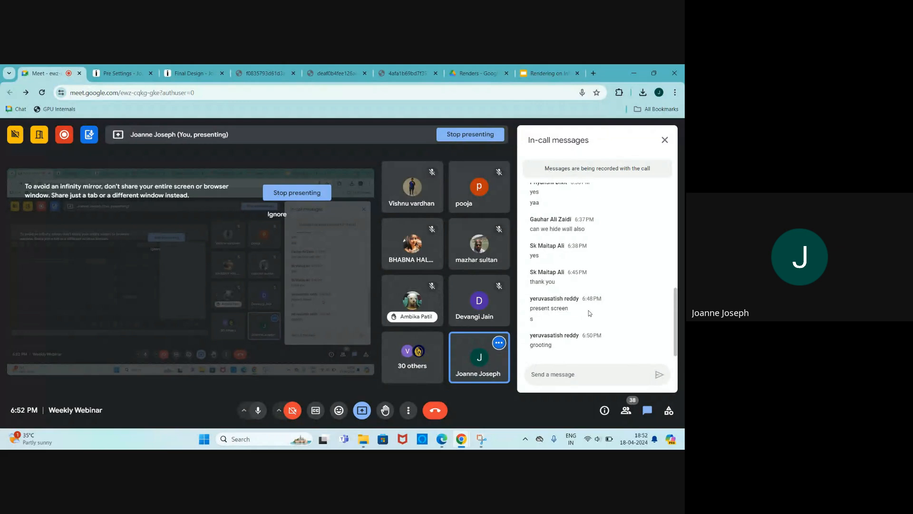
scroll(590, 313, up, 5)
scroll(590, 312, down, 5)
Step: Mute the call microphone while a participant asks a question and unmute it to answer
click(260, 410)
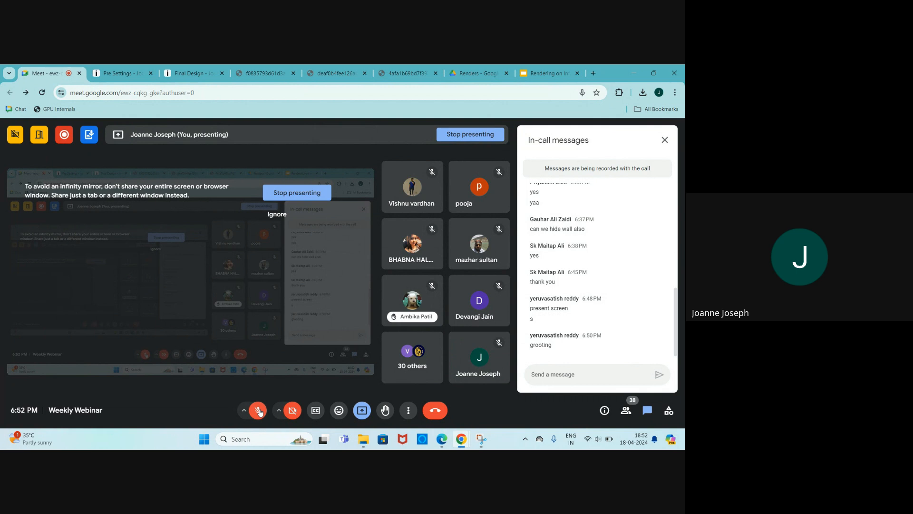
click(259, 410)
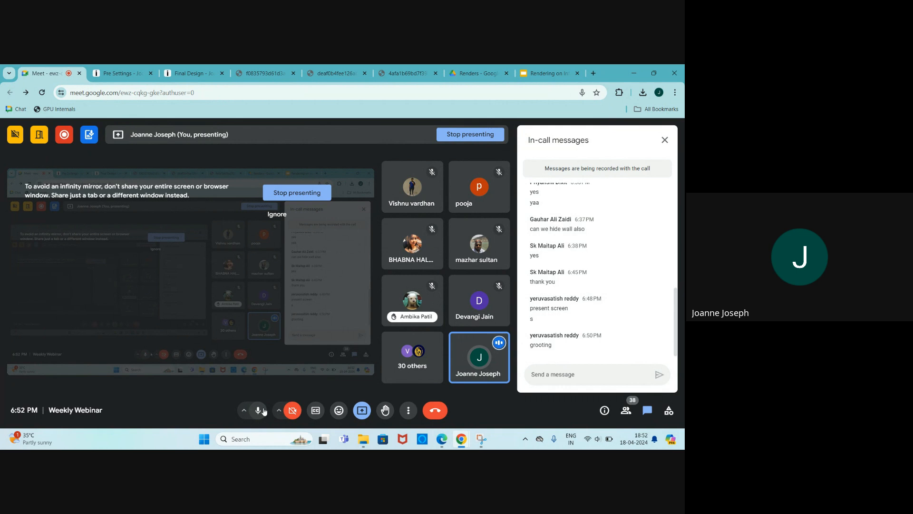
click(259, 410)
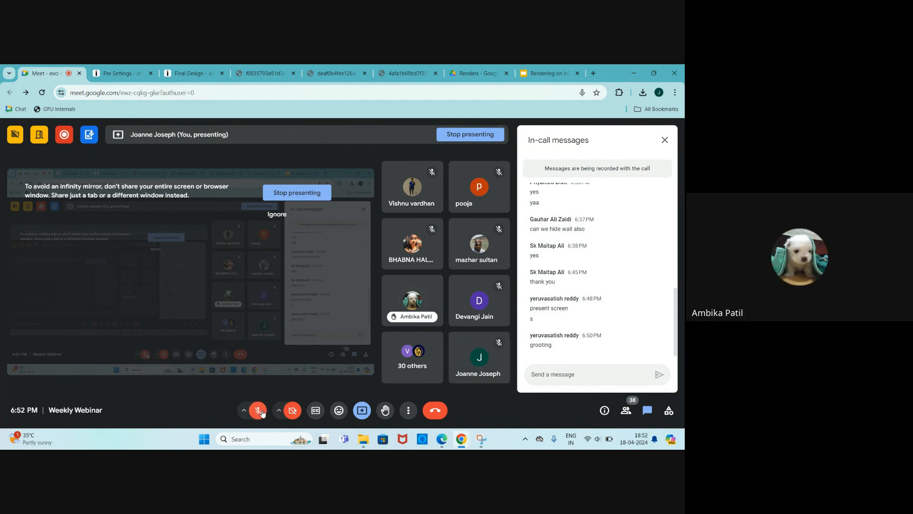
click(259, 411)
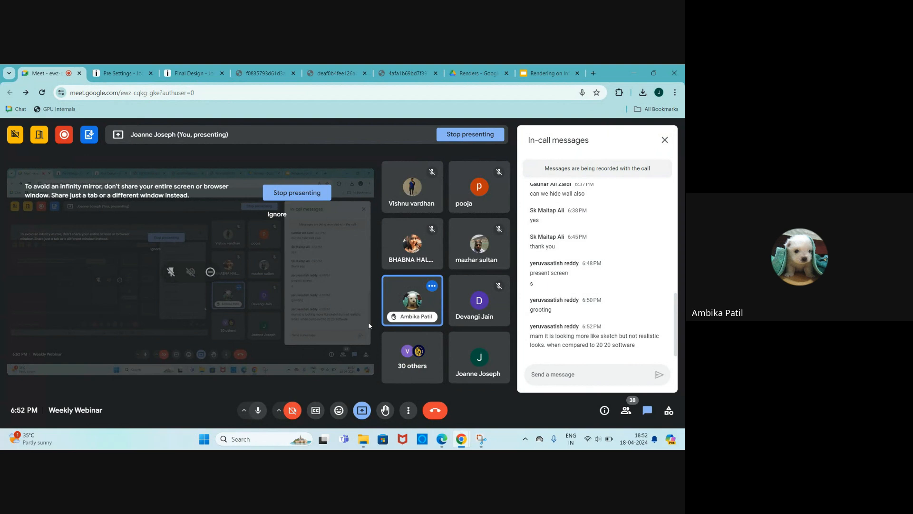
mouse_move(429, 312)
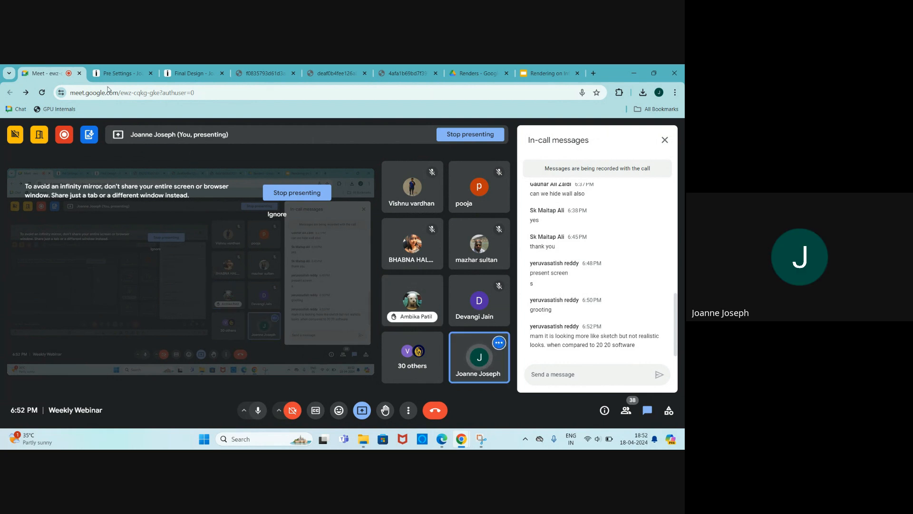
Step: Return to the Pre Settings design and switch the active room from Room 2 to Kitchen1
mouse_move(121, 67)
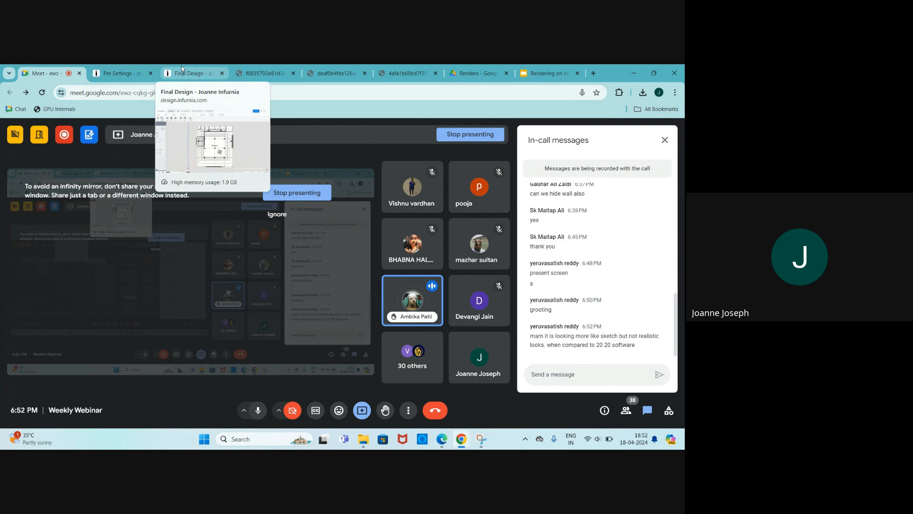
click(126, 73)
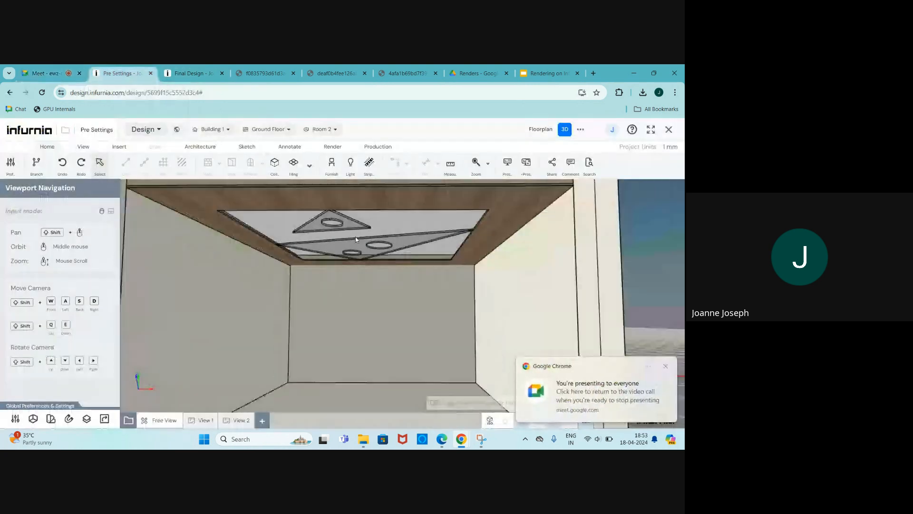
click(328, 129)
click(326, 145)
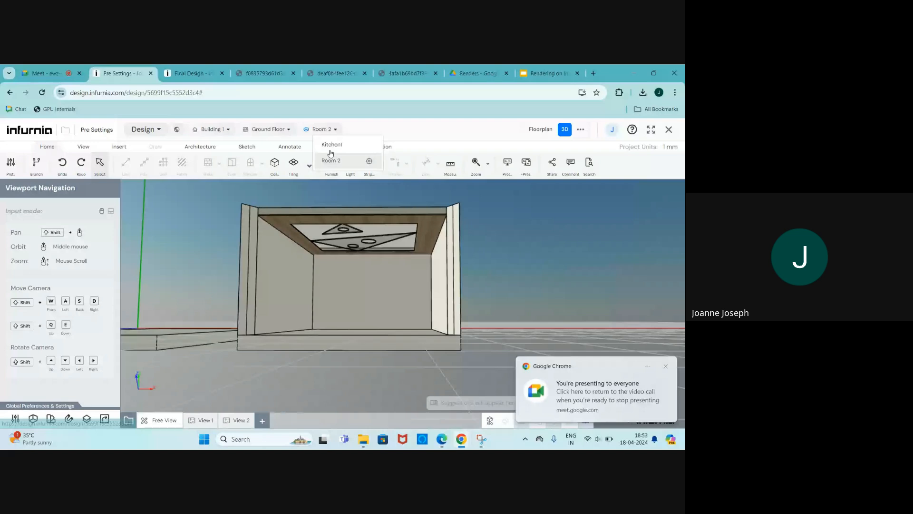
scroll(373, 345, up, 5)
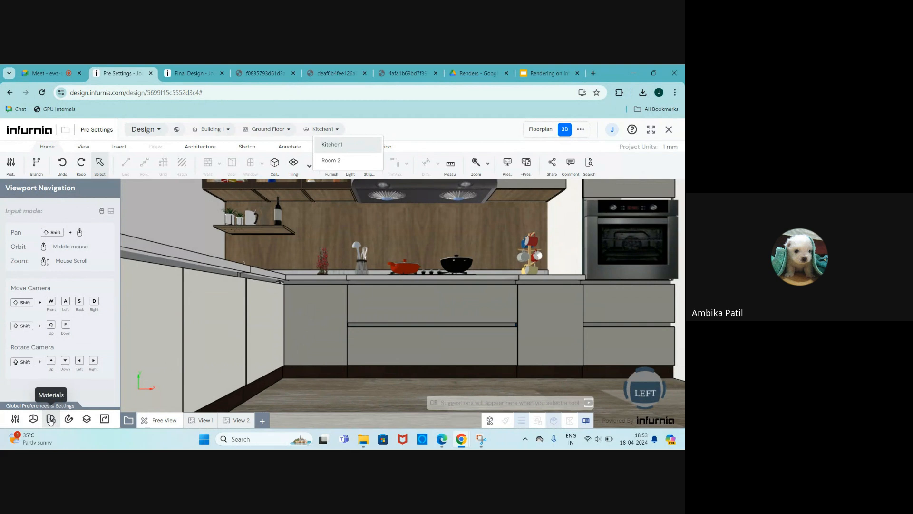
Step: Sample the grey base cabinet laminate with the material property picker, set specular to 1 and roughness to 0, and apply to all instances
click(51, 418)
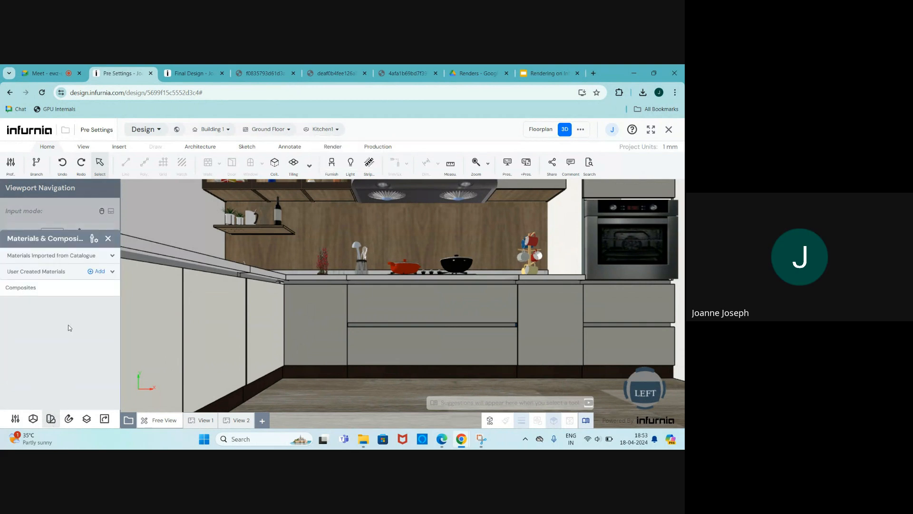
click(93, 239)
click(327, 320)
double_click(314, 308)
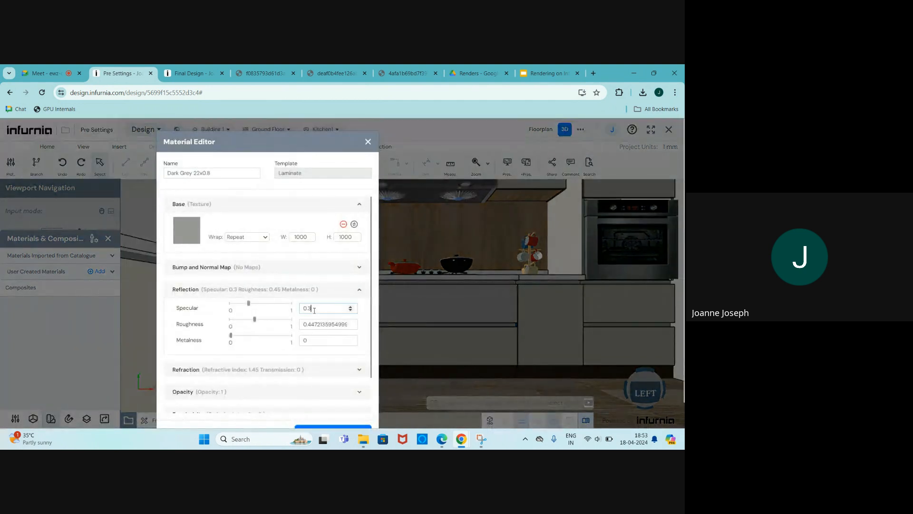
text(1)
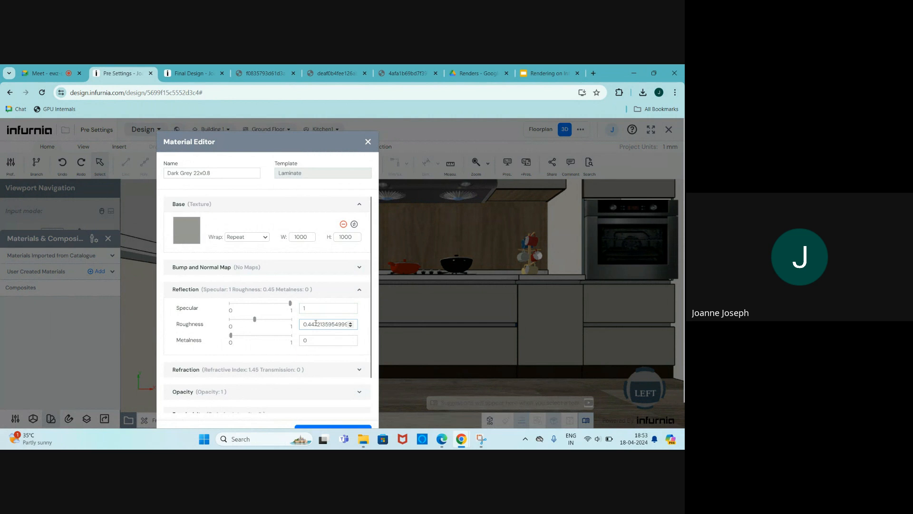
drag(305, 324, 355, 323)
text(0)
scroll(295, 305, down, 3)
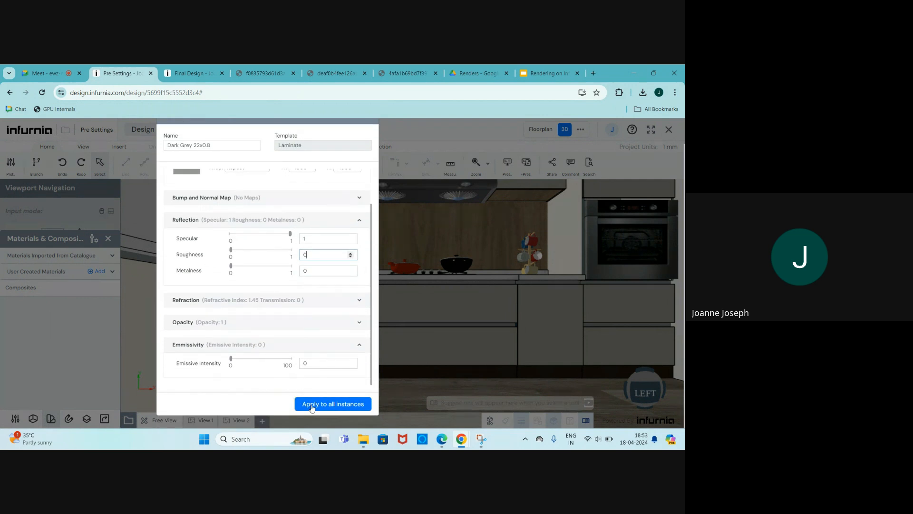
click(333, 404)
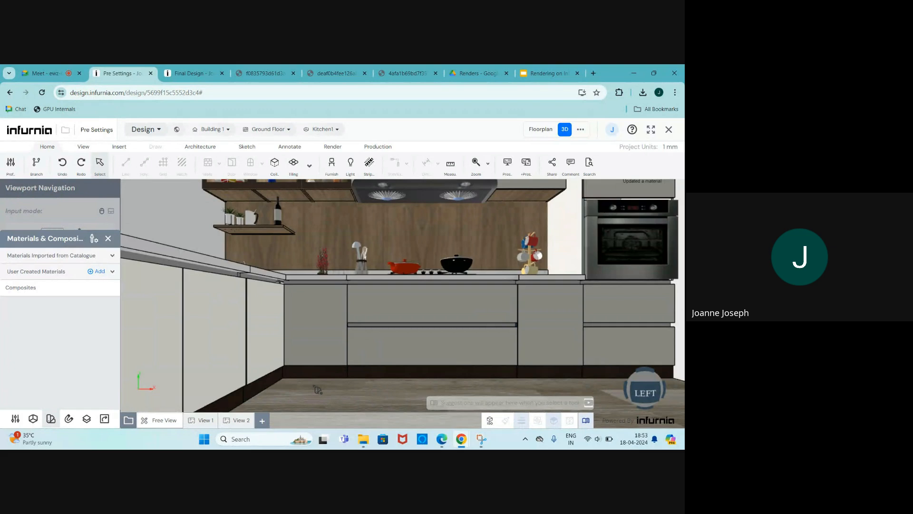
Step: Check the Google Meet call briefly, return to the Pre Settings design and examine the kitchen's cabinet finish from several distances and angles
scroll(318, 389, down, 4)
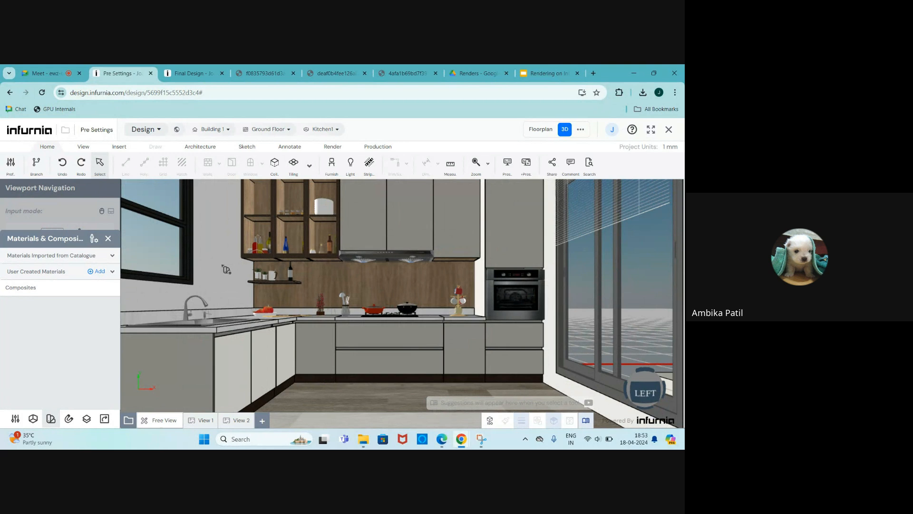
click(36, 72)
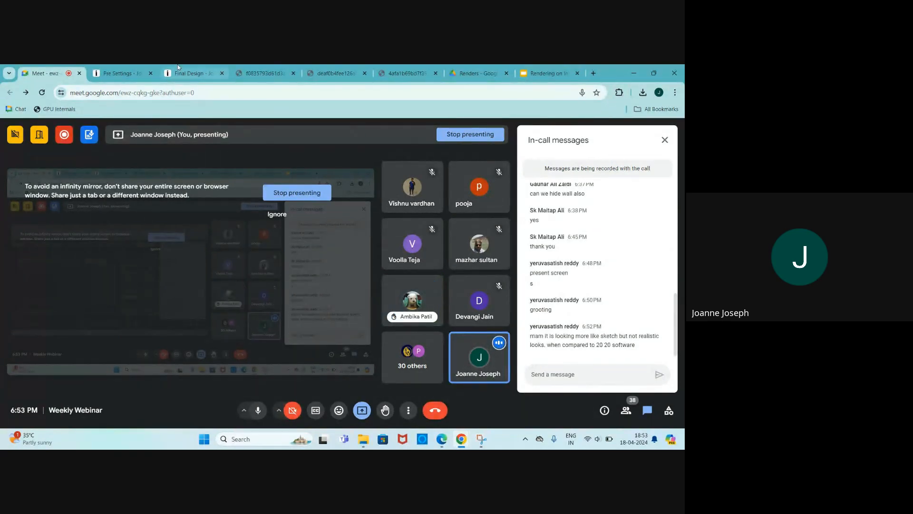
click(119, 73)
scroll(338, 346, up, 5)
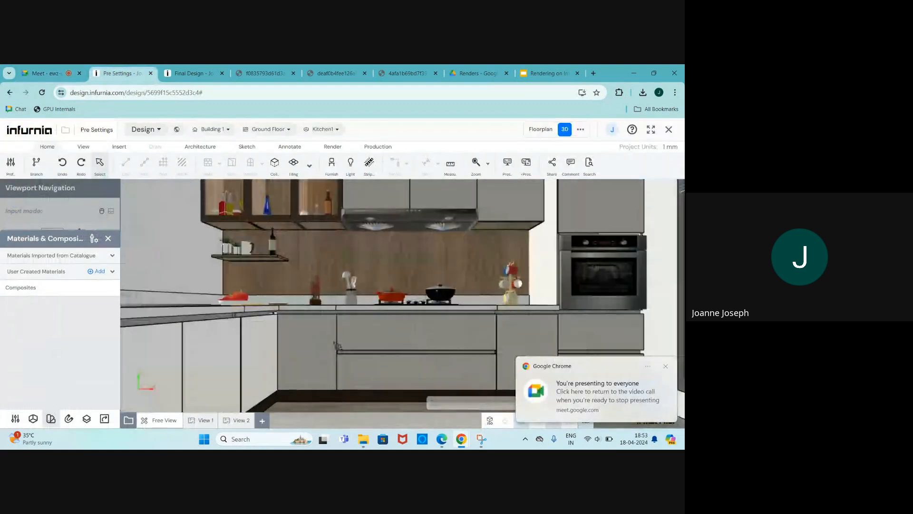
scroll(320, 305, down, 5)
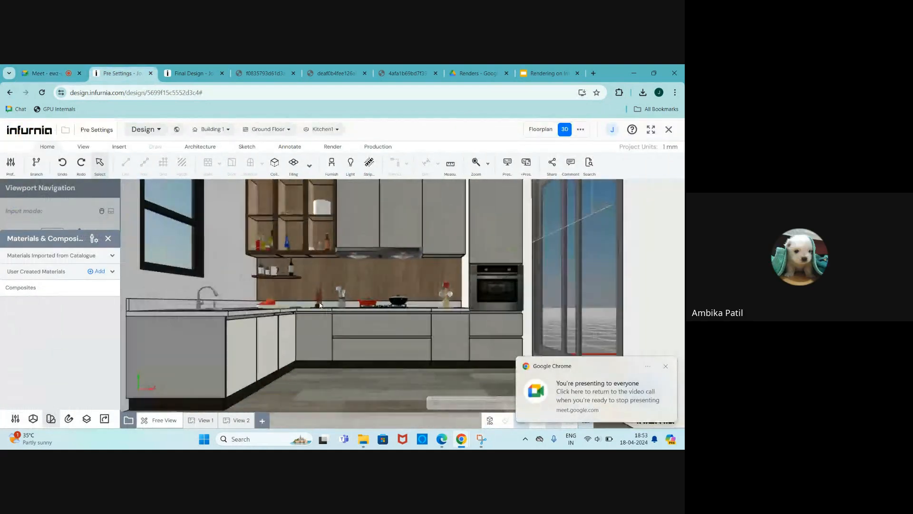
scroll(314, 333, up, 5)
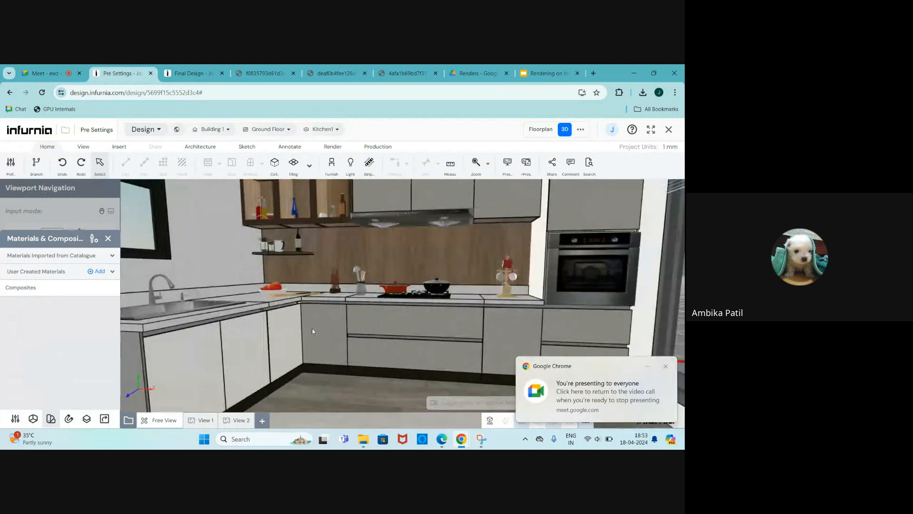
scroll(360, 319, down, 5)
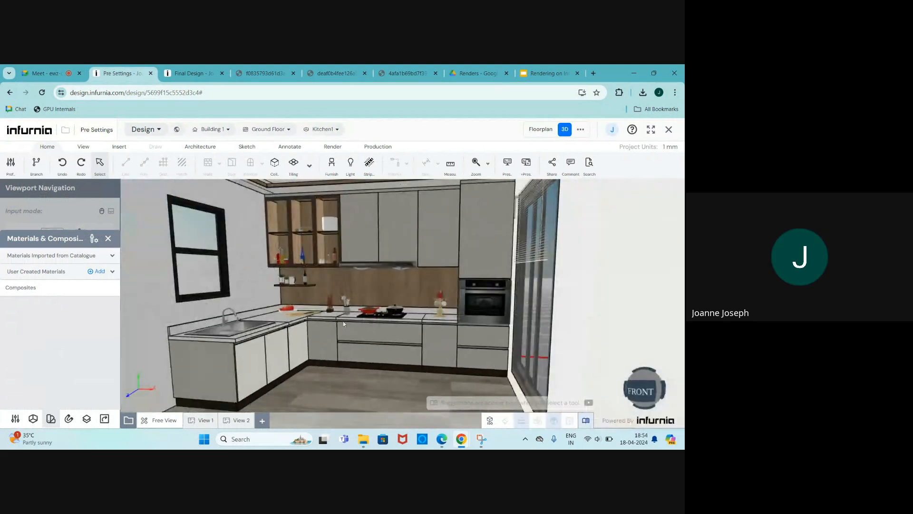
scroll(360, 318, down, 5)
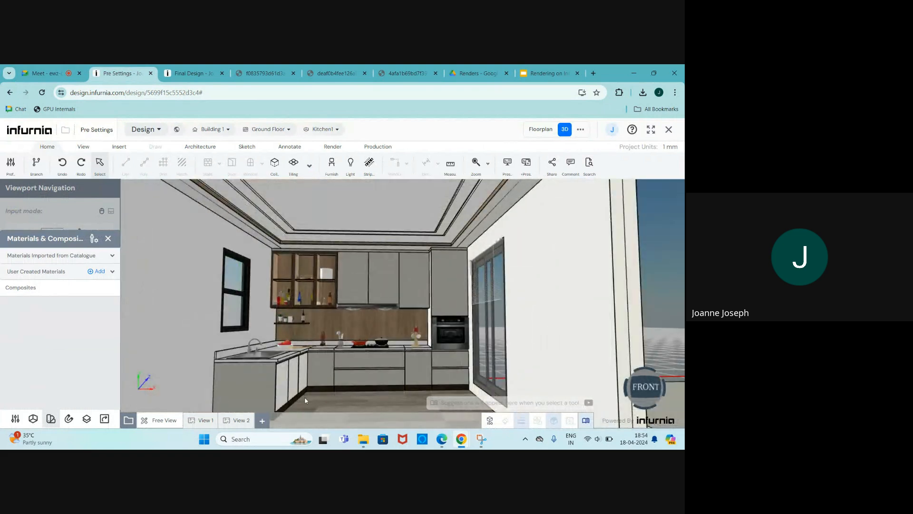
scroll(319, 367, up, 3)
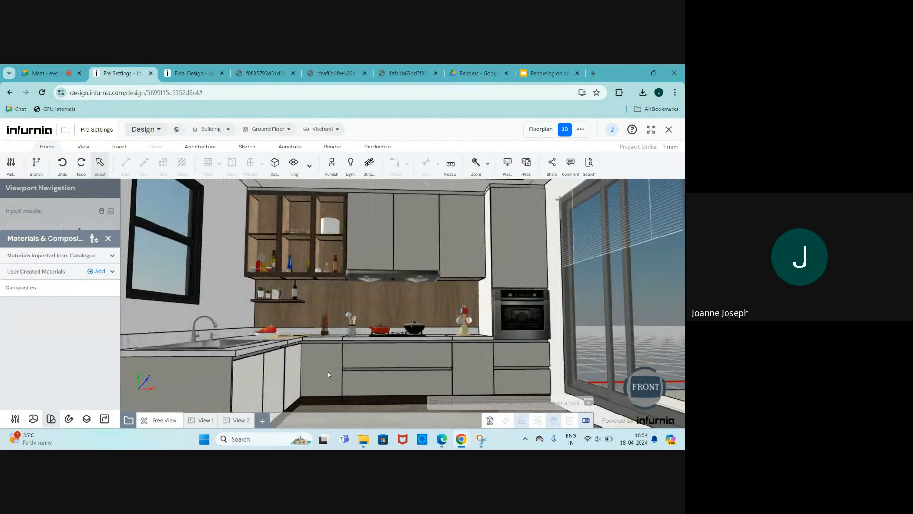
scroll(327, 372, down, 3)
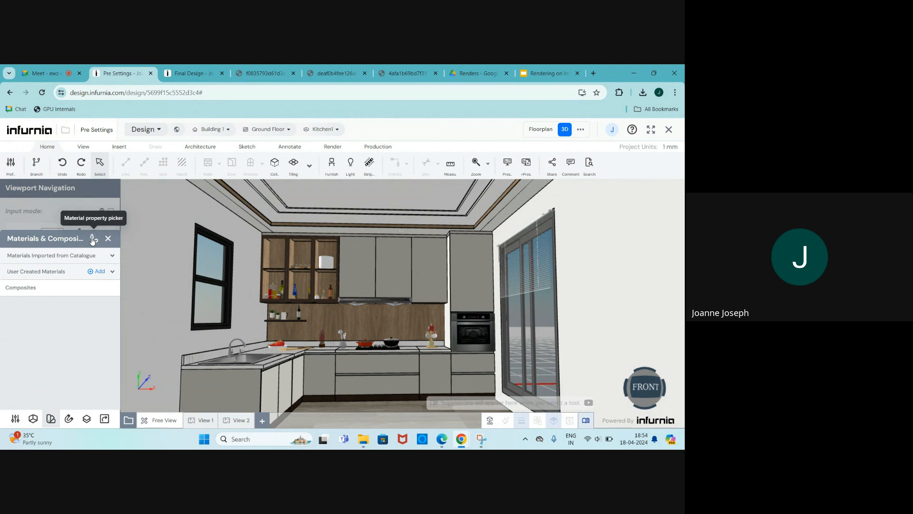
Step: Inspect the reflection properties of the Arctic White laminate near the ceiling using the material property picker, and close the editor without changes
scroll(286, 233, up, 3)
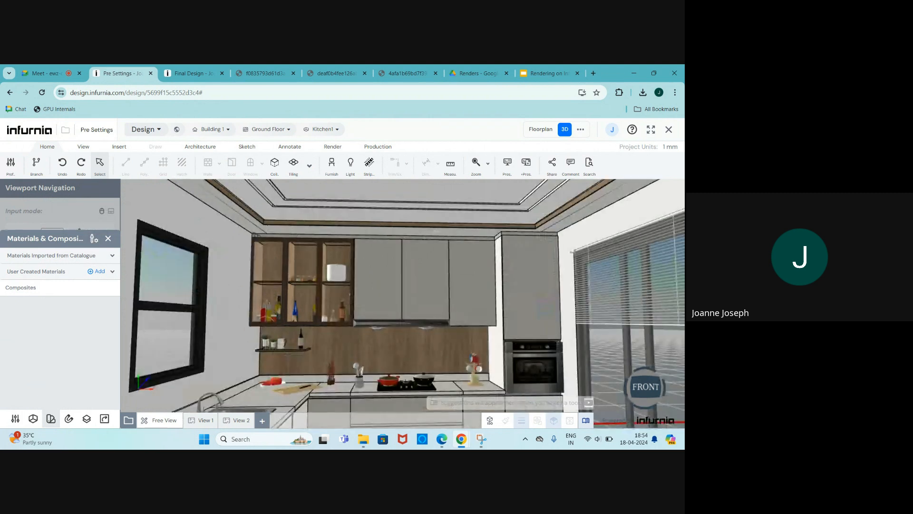
click(284, 233)
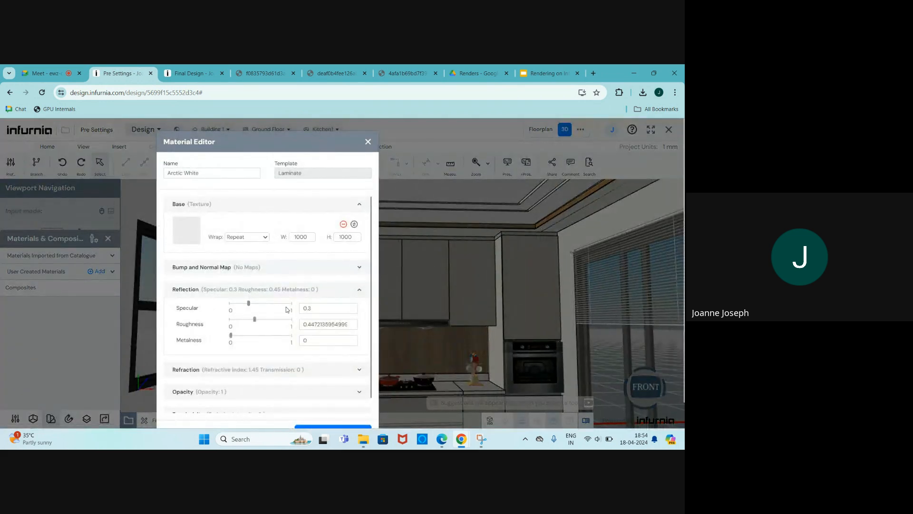
scroll(323, 323, down, 2)
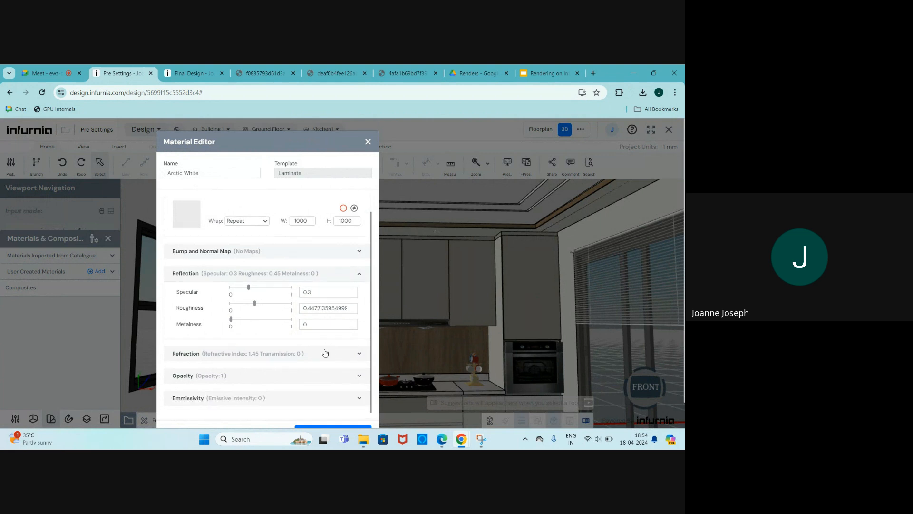
scroll(354, 190, up, 2)
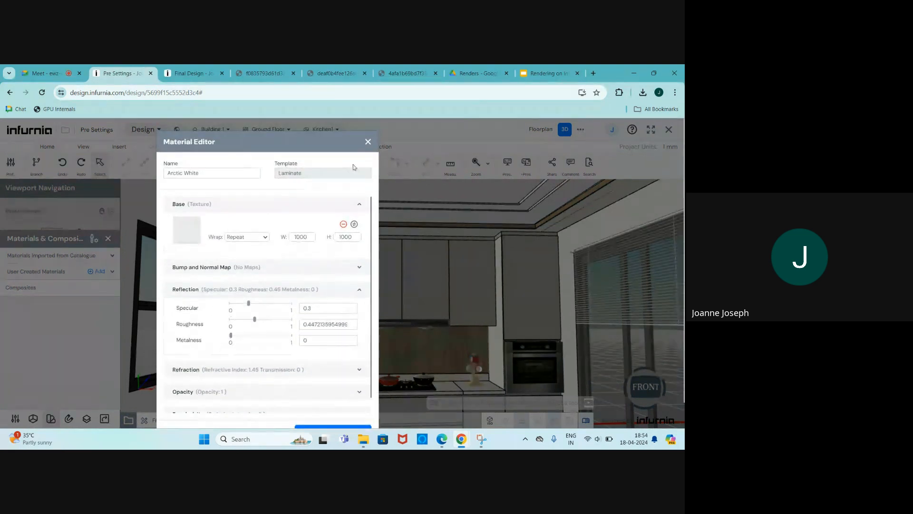
click(368, 142)
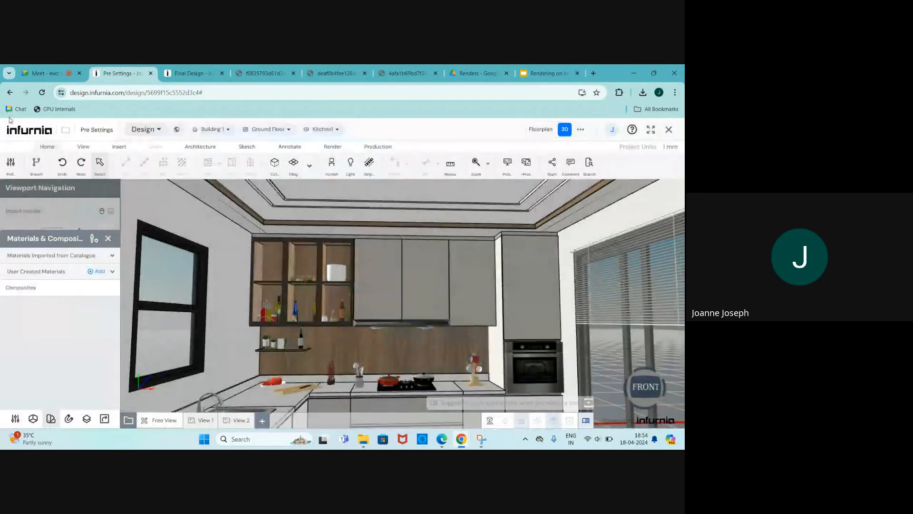
Step: Read the latest chat question in the Google Meet call, return to the Pre Settings design and open the exterior light settings
click(34, 73)
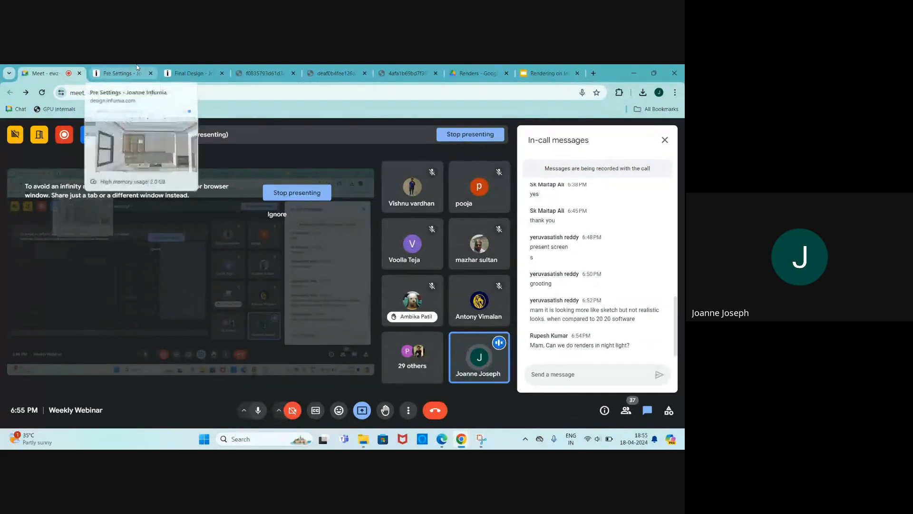
click(119, 73)
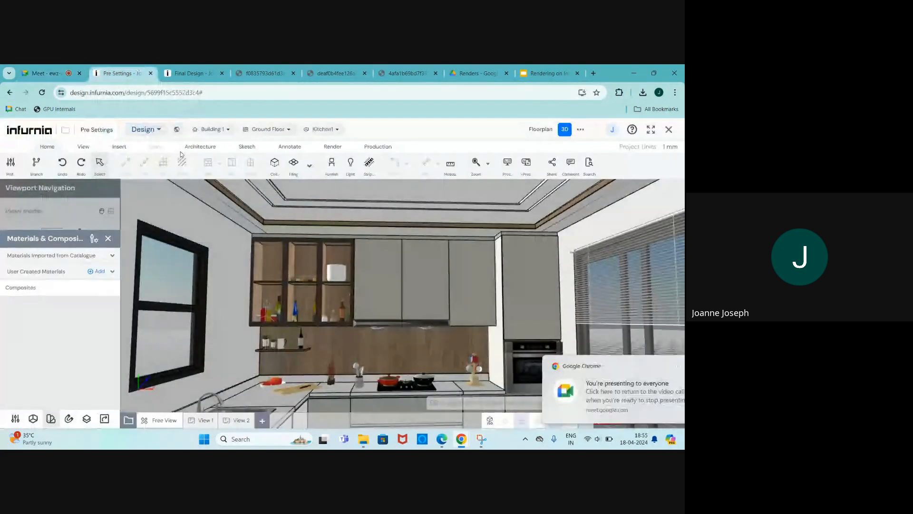
click(333, 147)
click(109, 238)
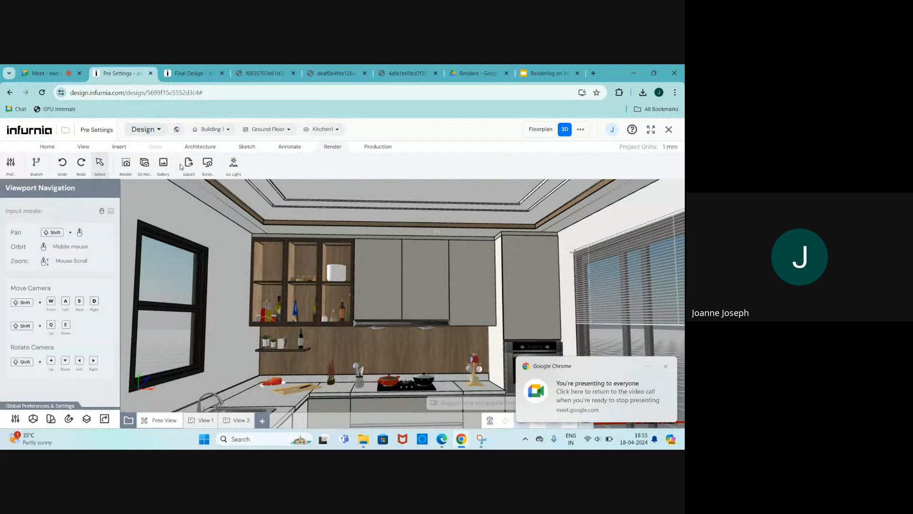
click(233, 168)
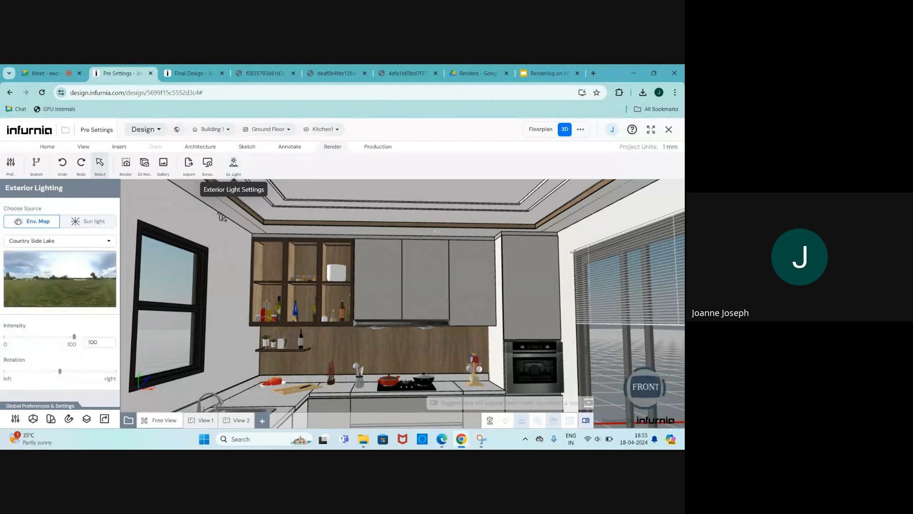
Step: Browse the environment map options for night scenes such as Open Field Night and Satara Night
click(77, 240)
scroll(69, 284, down, 3)
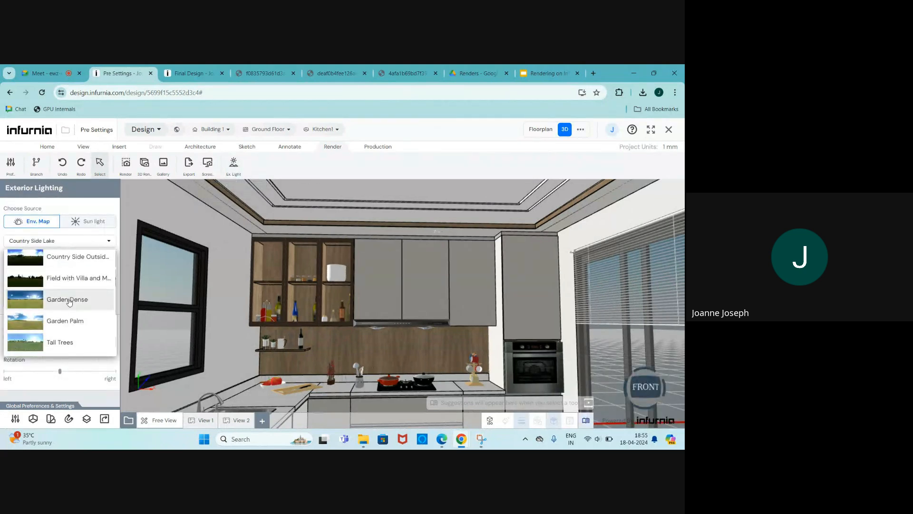
scroll(70, 305, down, 3)
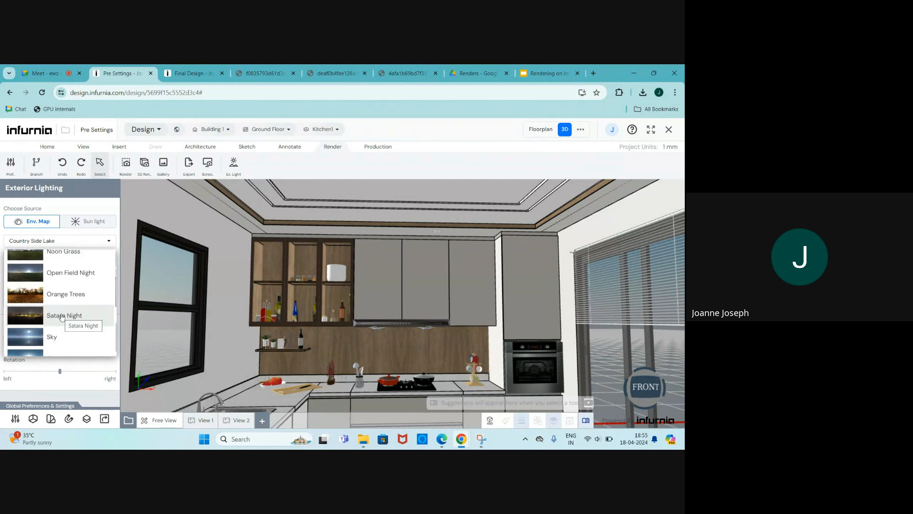
scroll(64, 316, down, 1)
scroll(70, 297, up, 2)
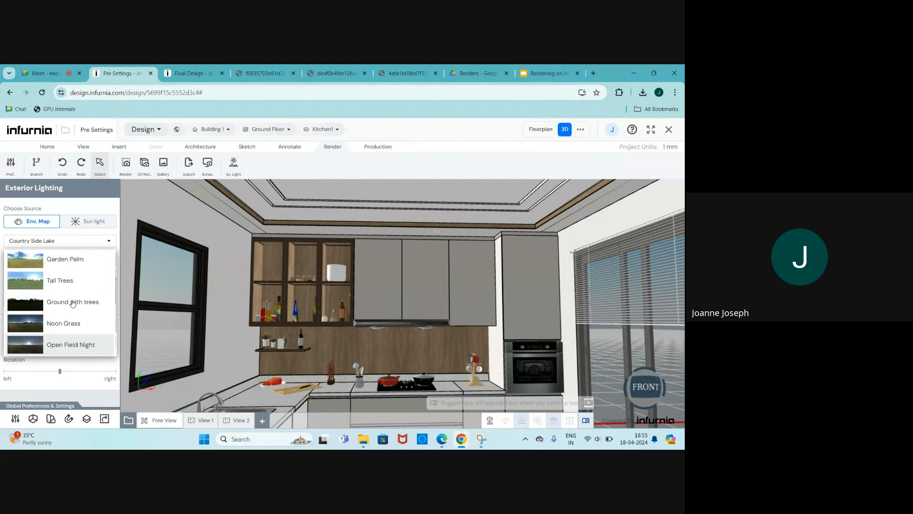
scroll(69, 320, down, 2)
scroll(67, 314, up, 2)
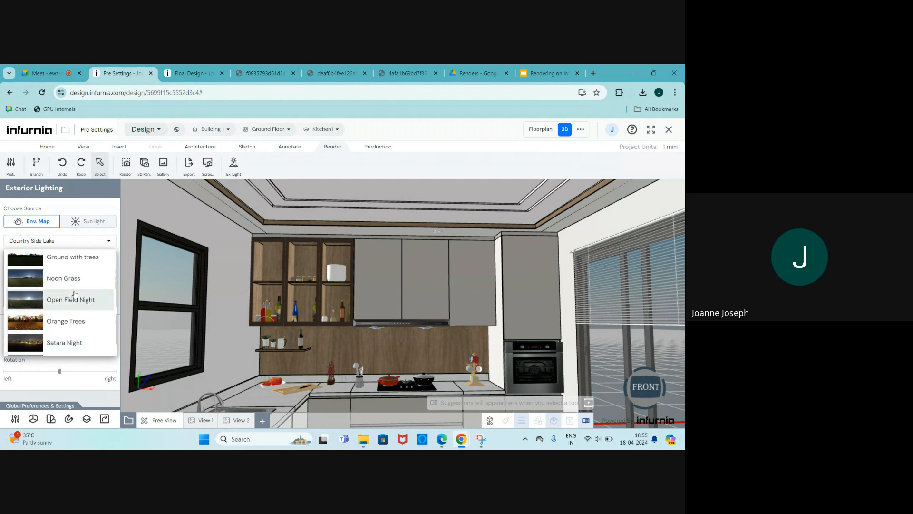
scroll(77, 293, down, 2)
scroll(172, 317, down, 3)
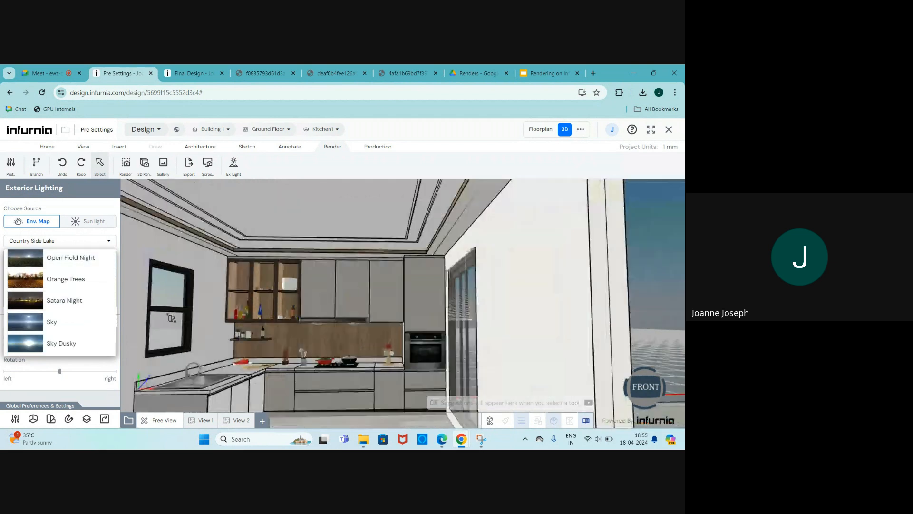
Step: Change the exterior lighting source to sunlight, set the time to 18 hours and check the darker surroundings in the kitchen view
click(88, 221)
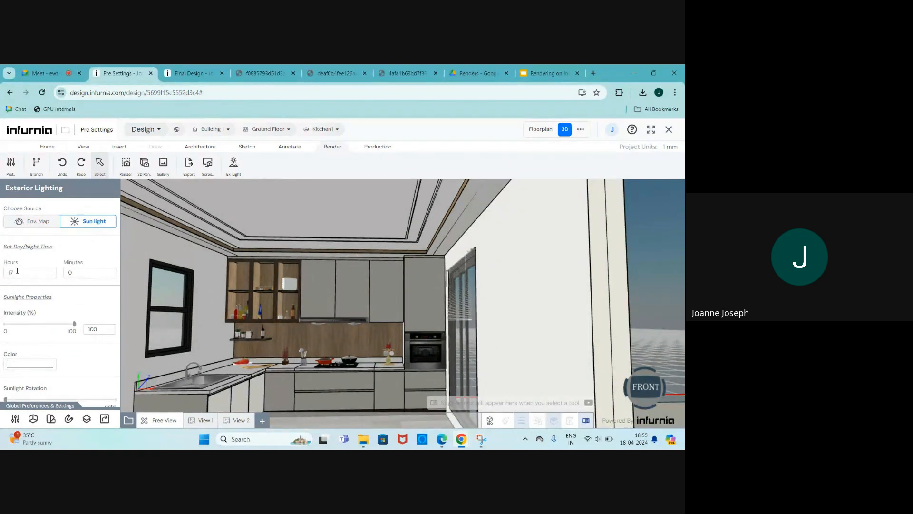
drag(18, 273, 1, 275)
text(18)
drag(500, 274, 279, 295)
scroll(279, 295, down, 3)
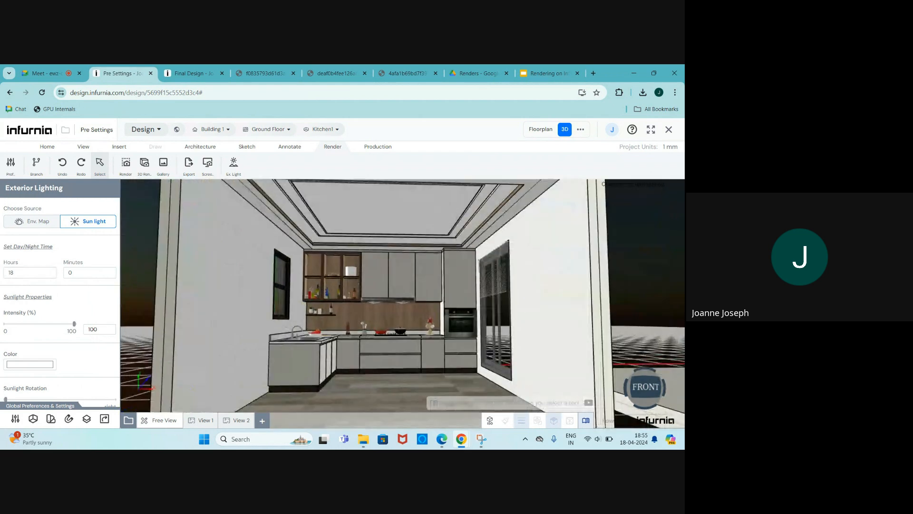
scroll(494, 329, up, 5)
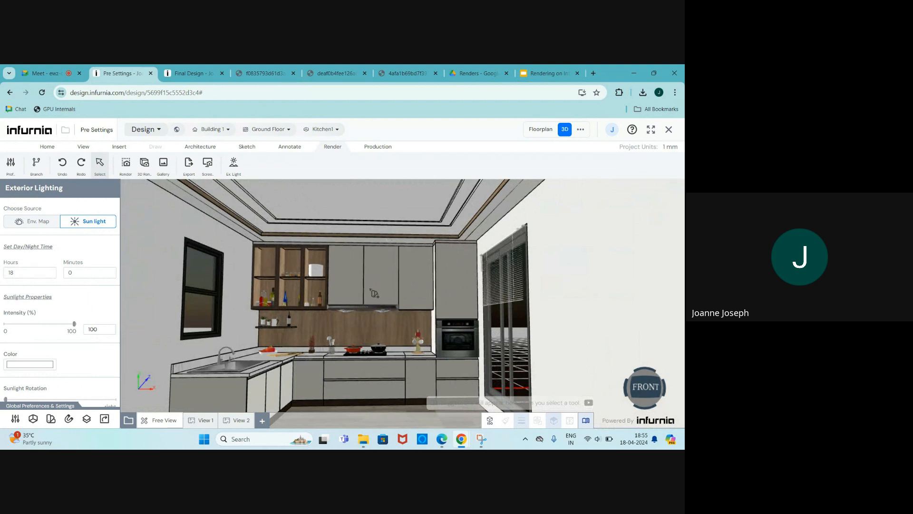
Step: Review the sunlight time, intensity, colour and rotation options in the exterior lighting settings of the Pre Settings design
scroll(376, 326, down, 2)
click(167, 294)
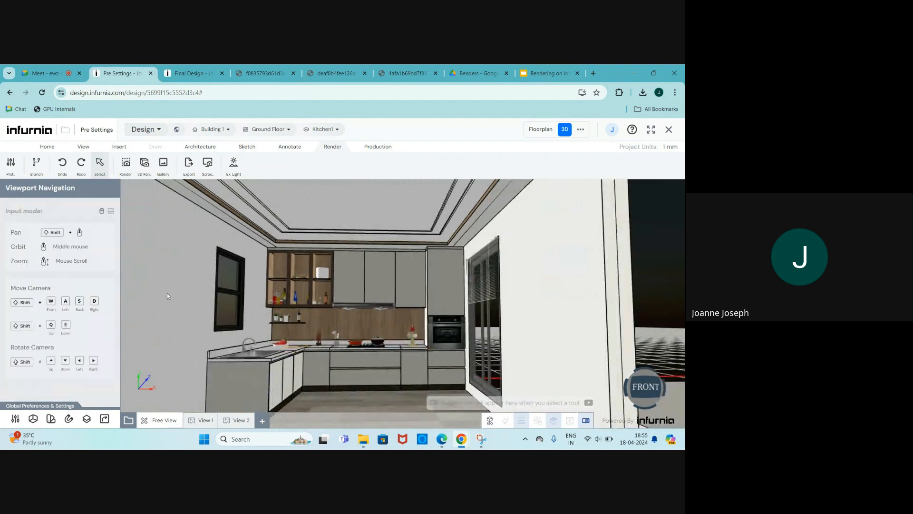
click(234, 163)
scroll(17, 375, down, 1)
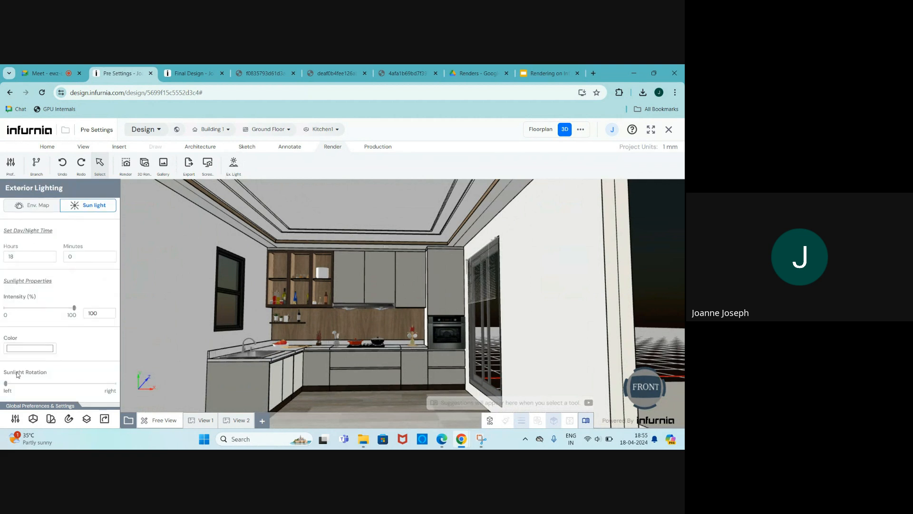
scroll(241, 306, up, 2)
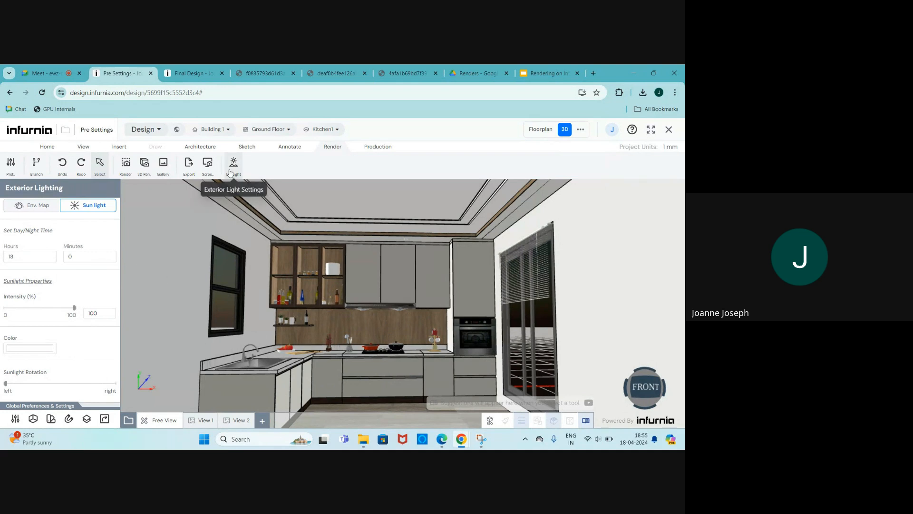
scroll(36, 238, up, 1)
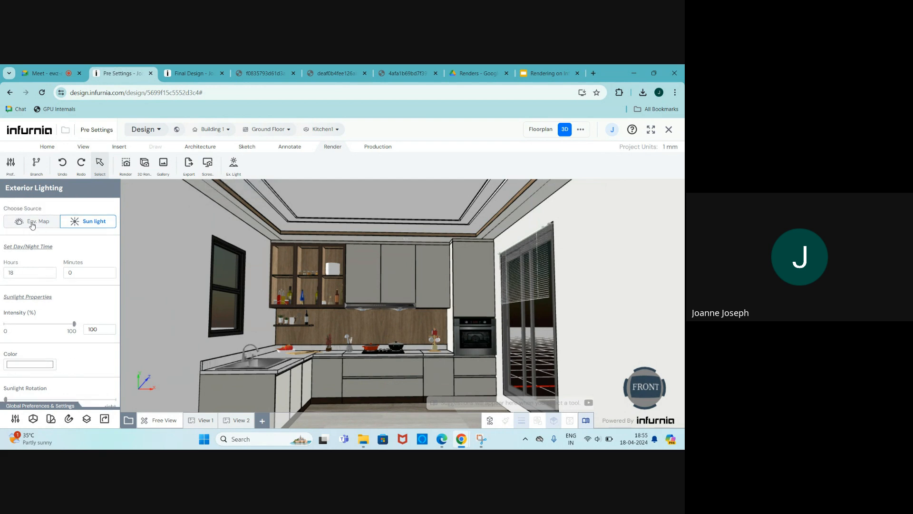
Step: Compare the environment map source with the sunlight source, keep sunlight selected and check the surroundings outside the kitchen windows
click(31, 221)
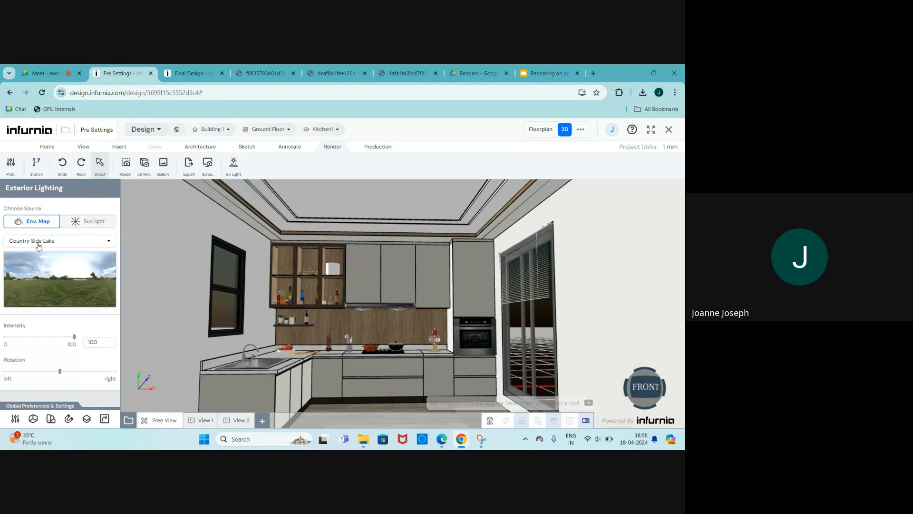
click(81, 221)
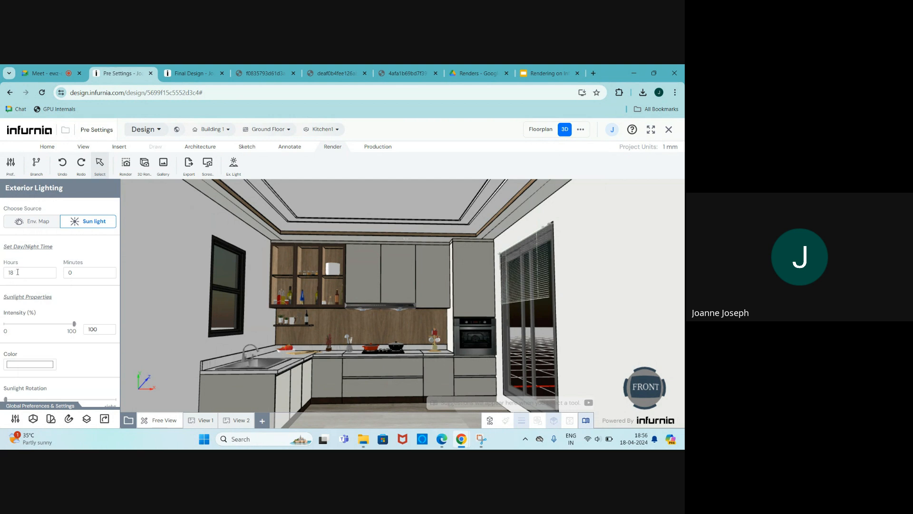
middle_drag(249, 297, 259, 312)
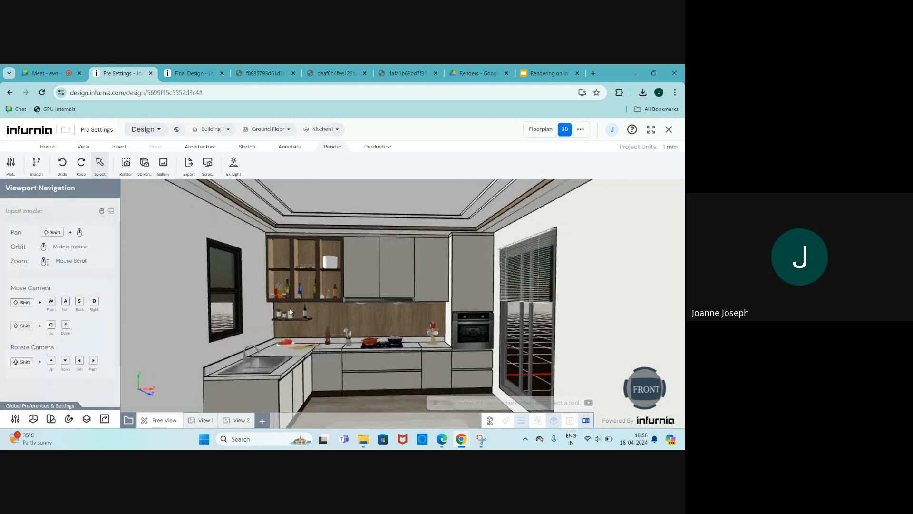
scroll(304, 304, up, 3)
scroll(347, 288, down, 1)
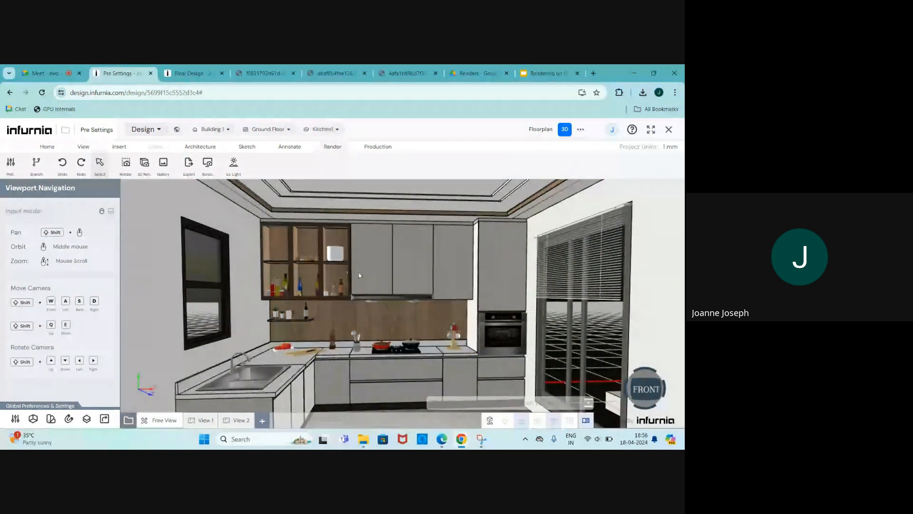
Step: Check the Google Meet call for new questions and switch to the Final Design floor plan in Infurnia
click(30, 73)
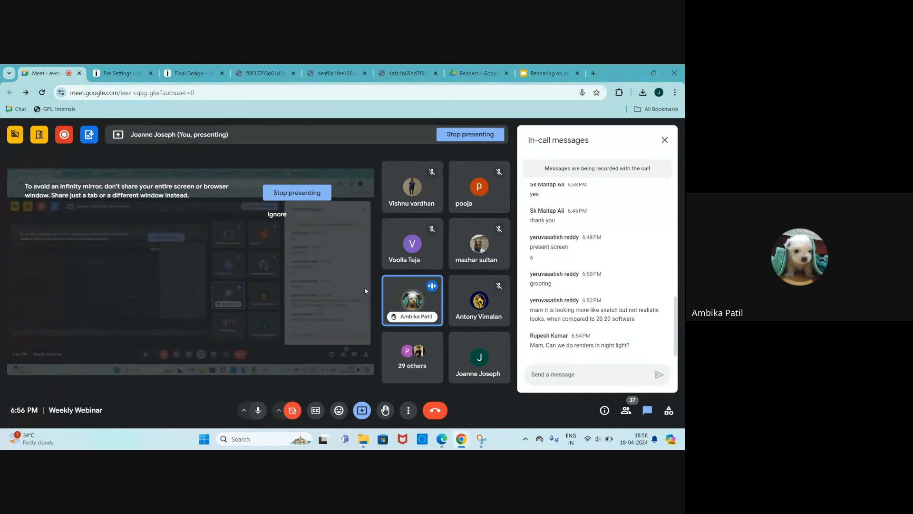
mouse_move(424, 287)
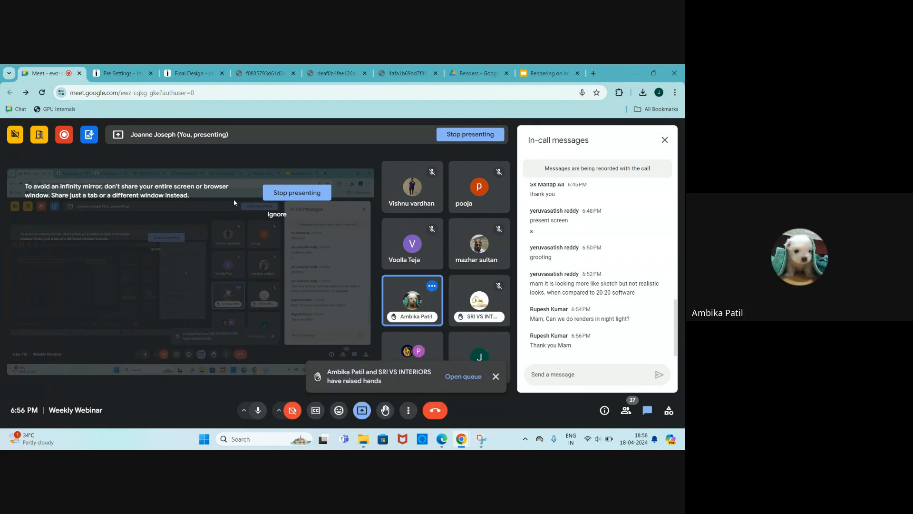
click(174, 73)
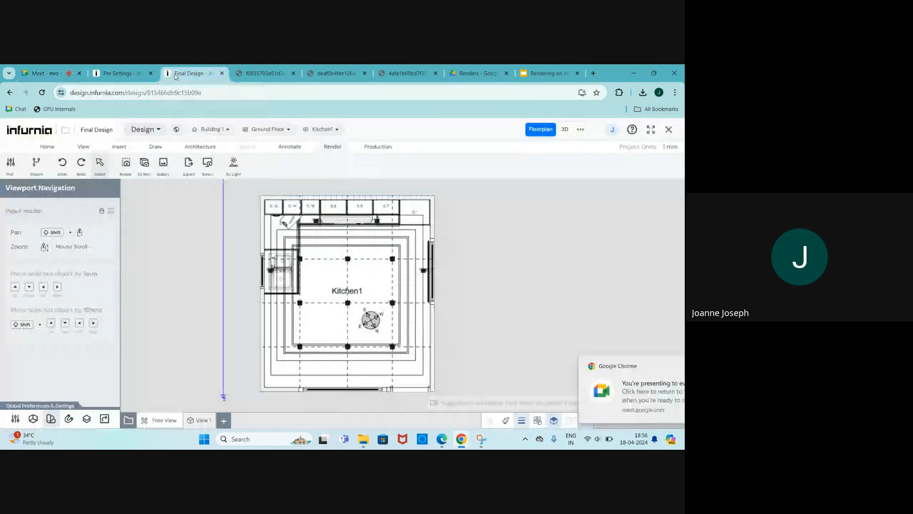
click(160, 425)
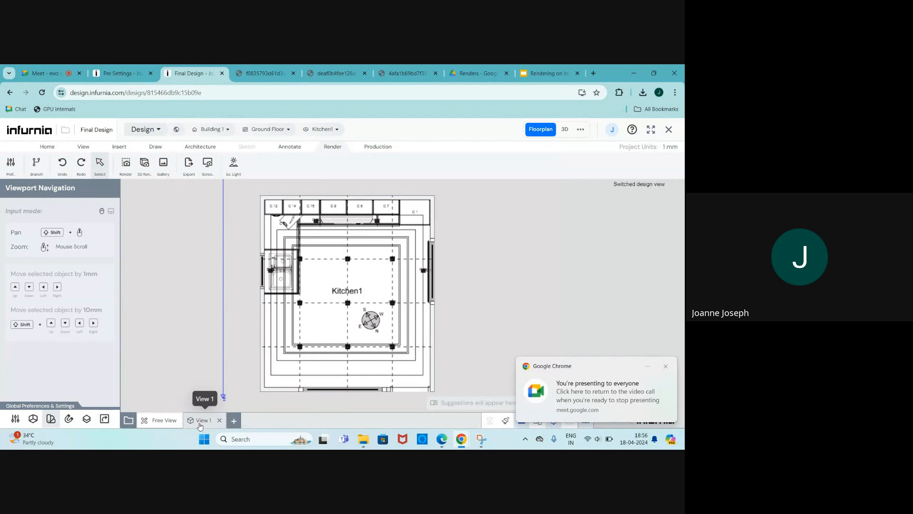
Step: Switch to the Google Drive Renders folder, close the bathroom.jpg preview and browse the samples for a night render
click(478, 73)
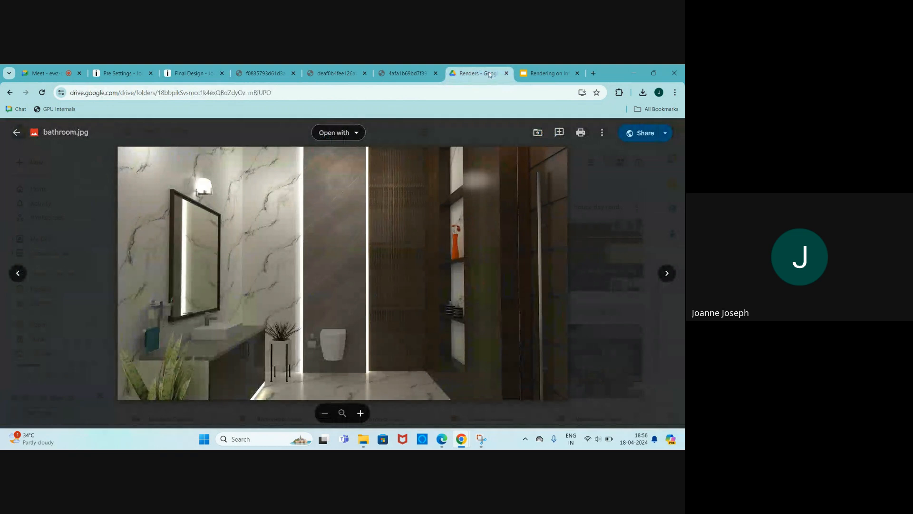
click(589, 167)
scroll(380, 252, down, 3)
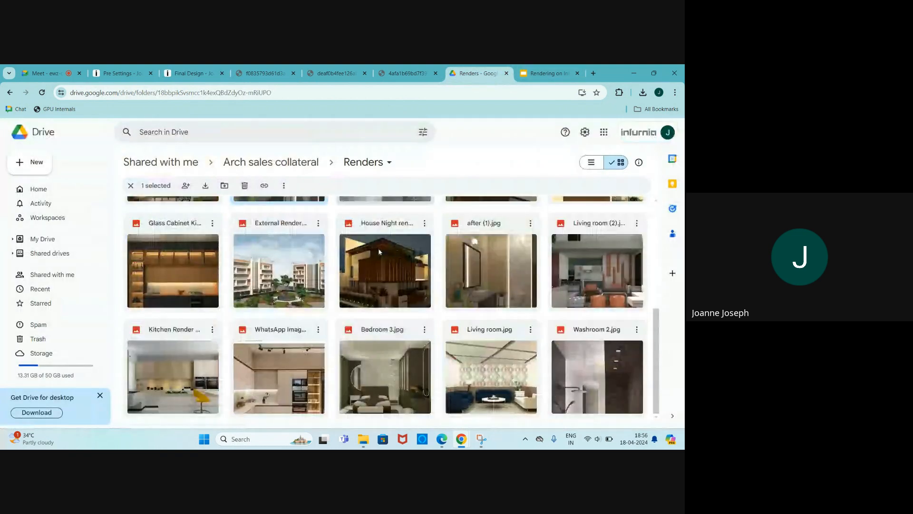
scroll(366, 257, up, 3)
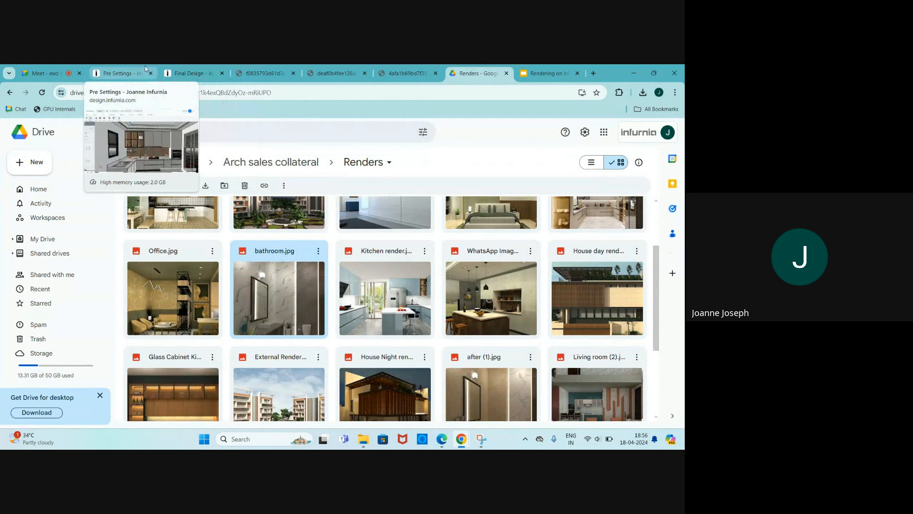
Step: Show the Final Design kitchen in 3D and set its exterior lighting to sunlight at 18 hours
click(190, 72)
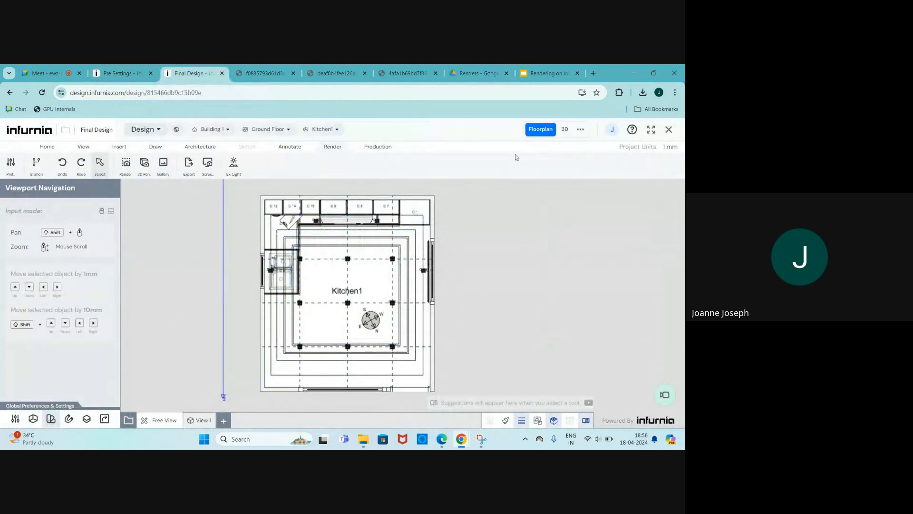
click(565, 129)
scroll(381, 302, down, 4)
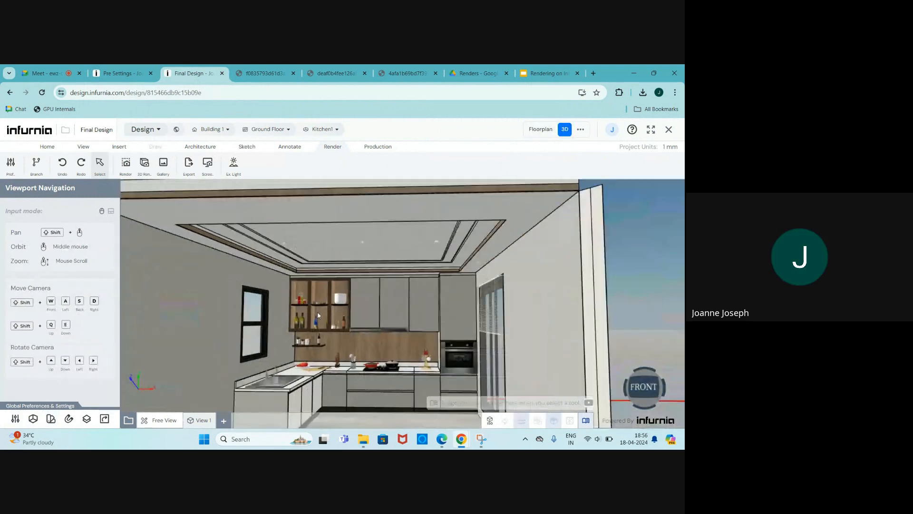
middle_drag(381, 302, 332, 316)
scroll(332, 317, down, 3)
scroll(292, 309, up, 4)
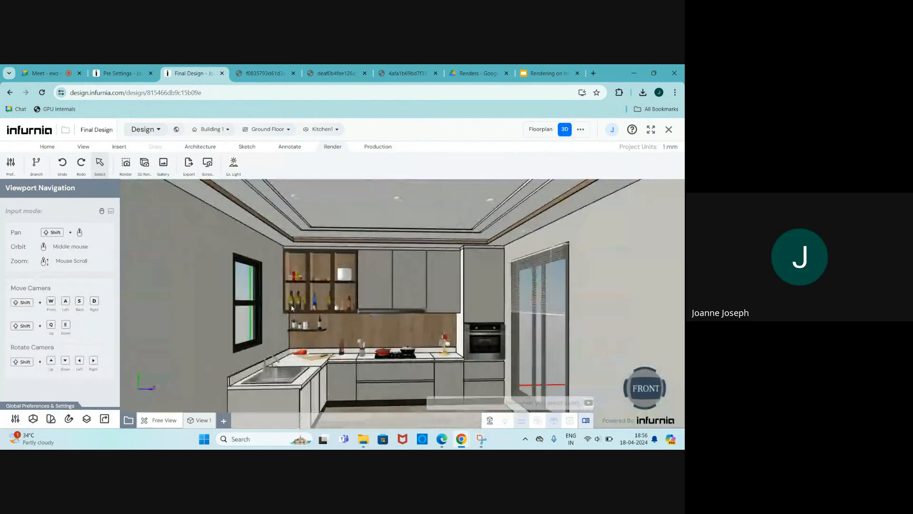
click(234, 164)
click(81, 223)
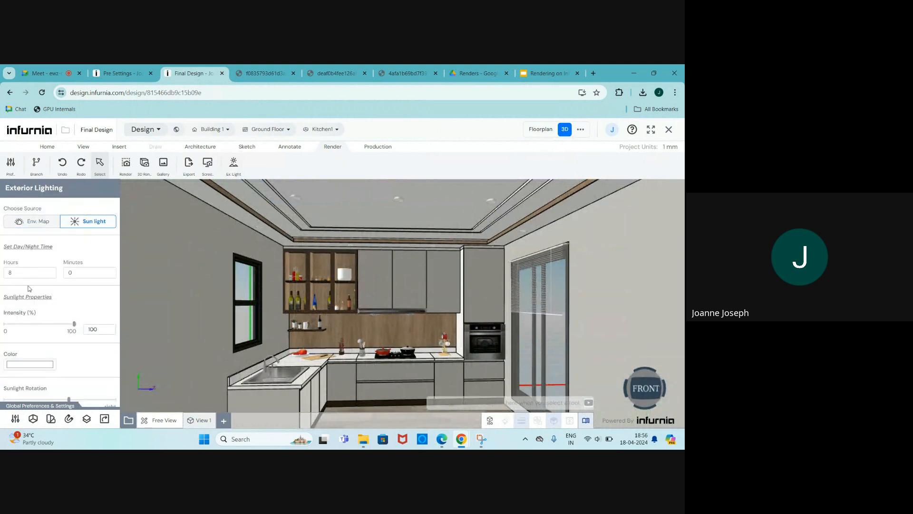
click(8, 273)
key(Return)
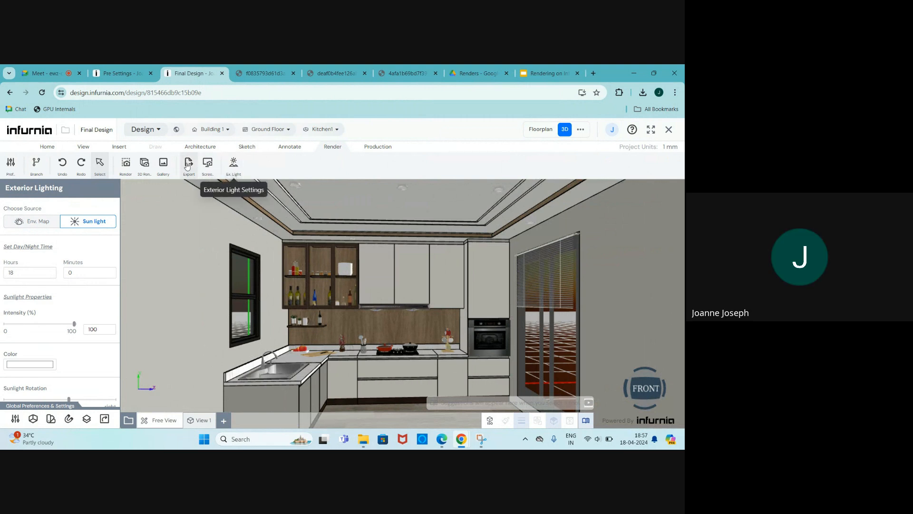
Step: Queue an HD render of the Final Design kitchen view and try the render preview before closing the render window
click(163, 166)
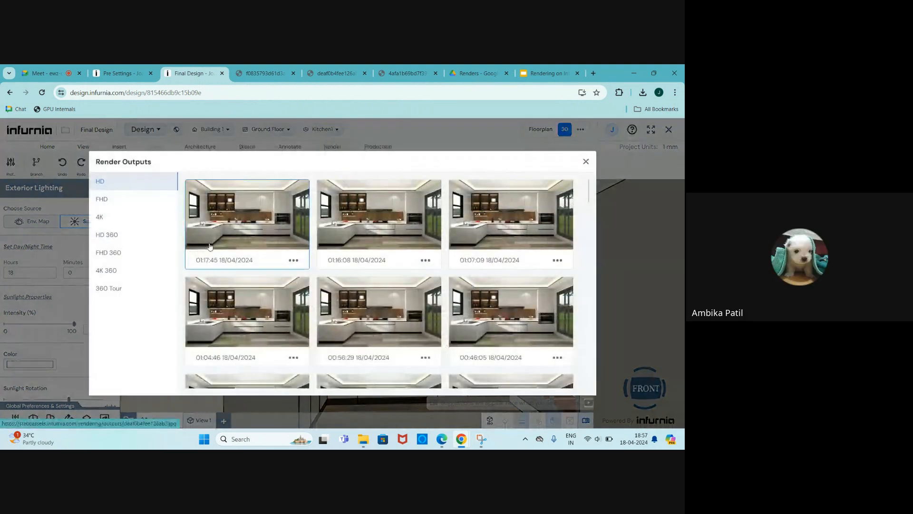
click(586, 162)
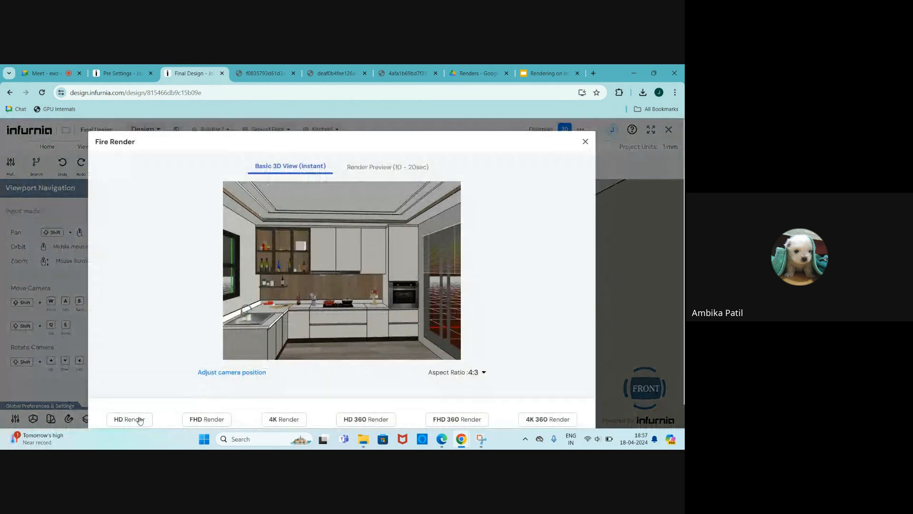
click(138, 420)
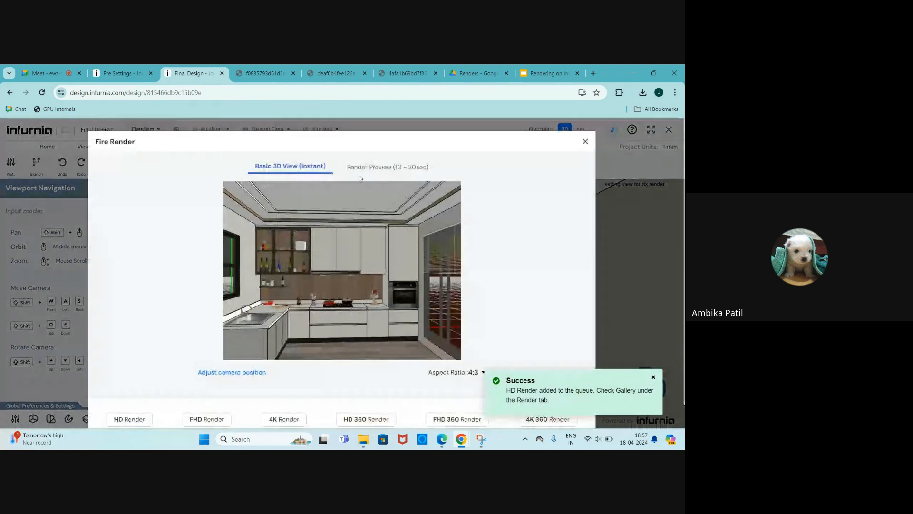
click(366, 168)
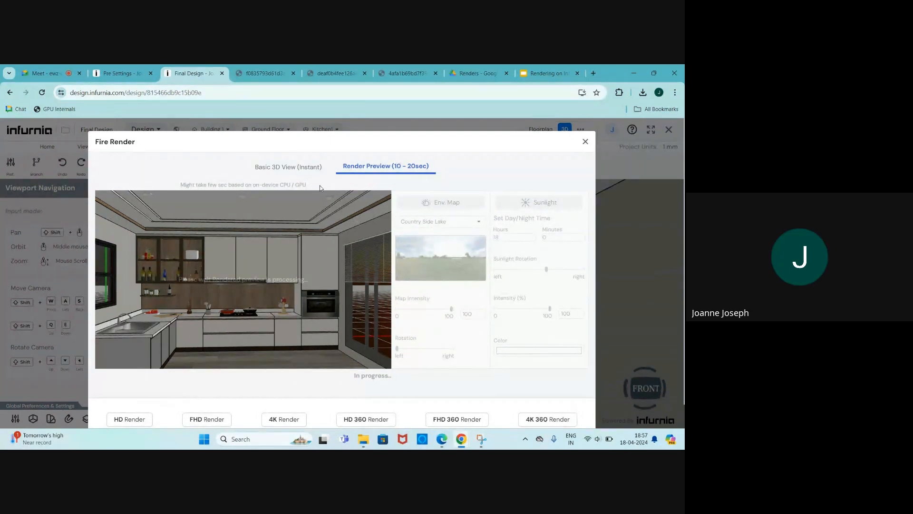
click(584, 142)
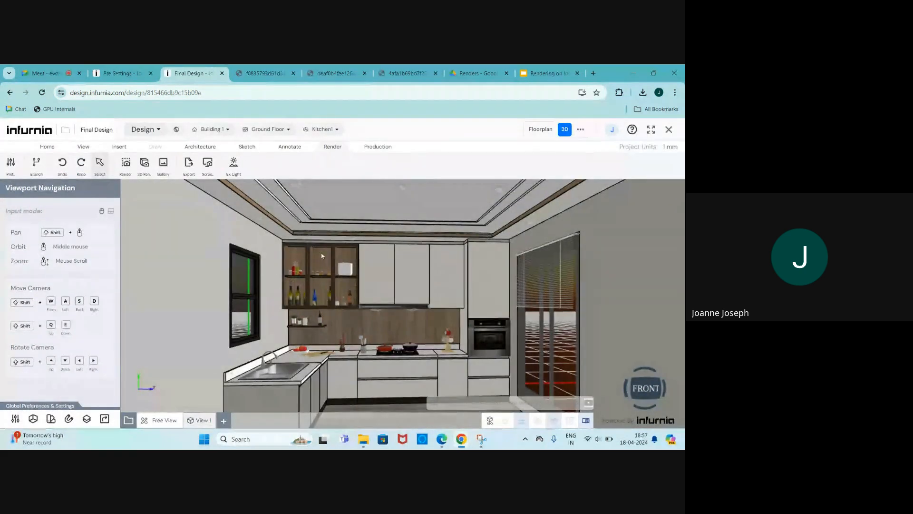
Step: Return to the Google Meet call and stop presenting the screen
mouse_move(57, 67)
click(56, 68)
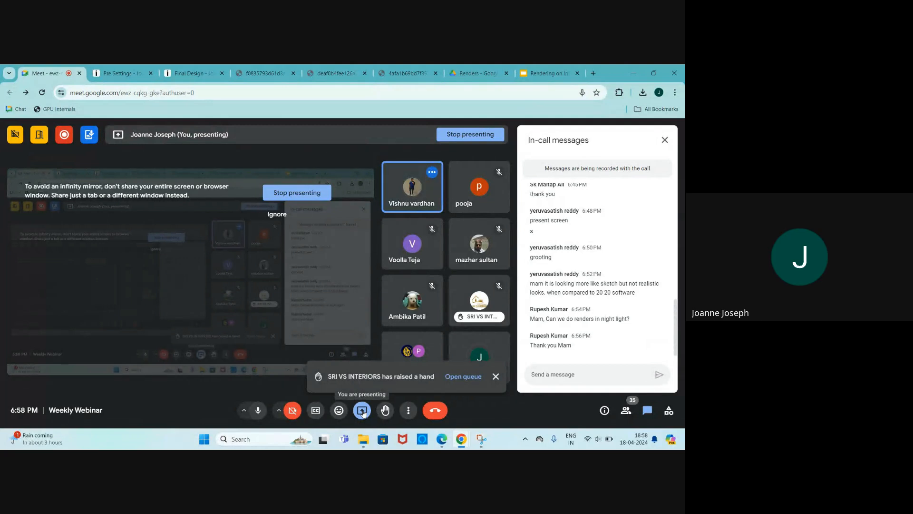
click(297, 196)
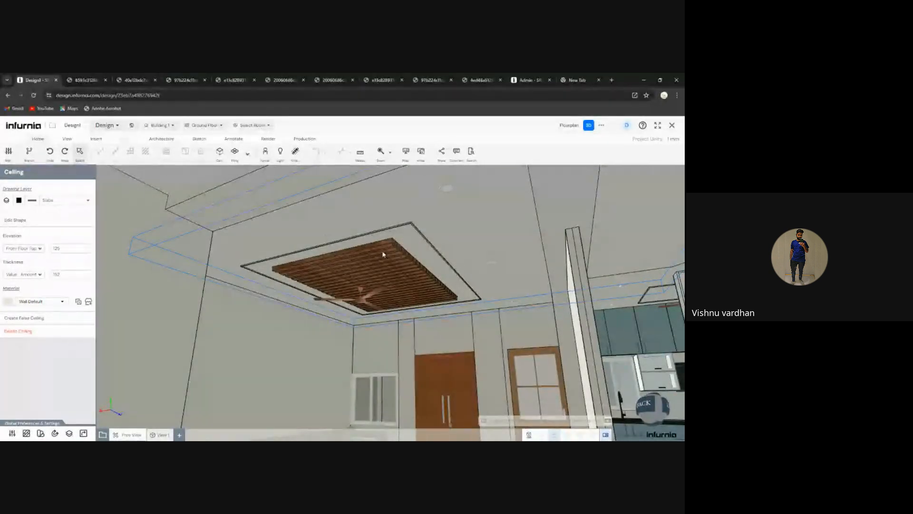
Step: Examine the wooden slatted ceiling panel and its surrounding border above the fan in the participant's shared design
scroll(404, 276, up, 5)
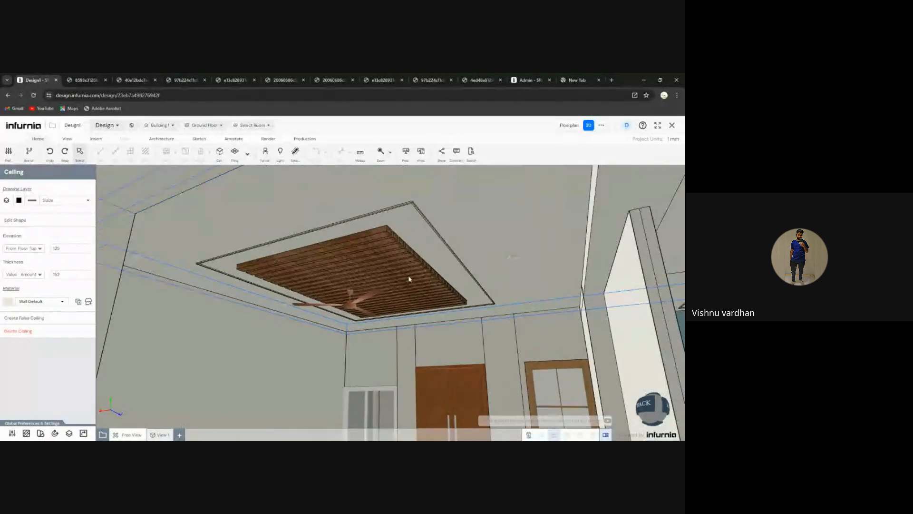
drag(404, 261, 390, 238)
scroll(397, 214, up, 5)
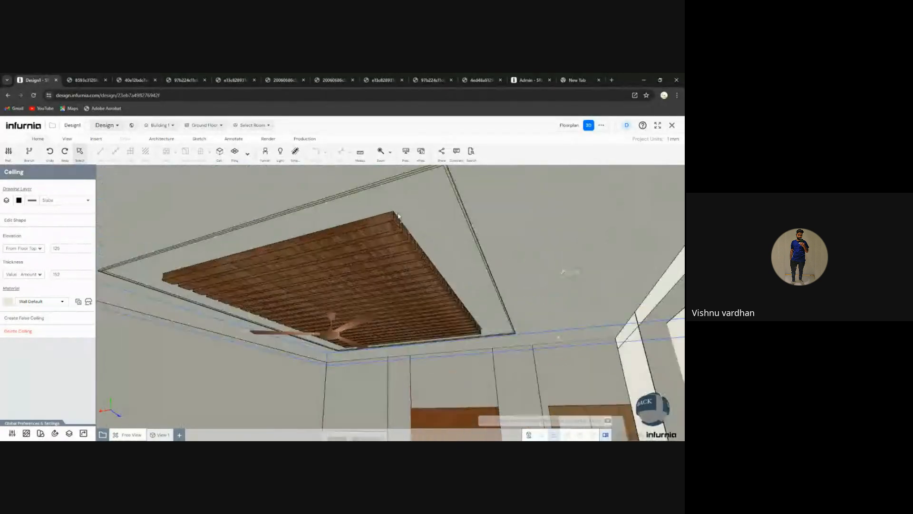
scroll(398, 230, down, 4)
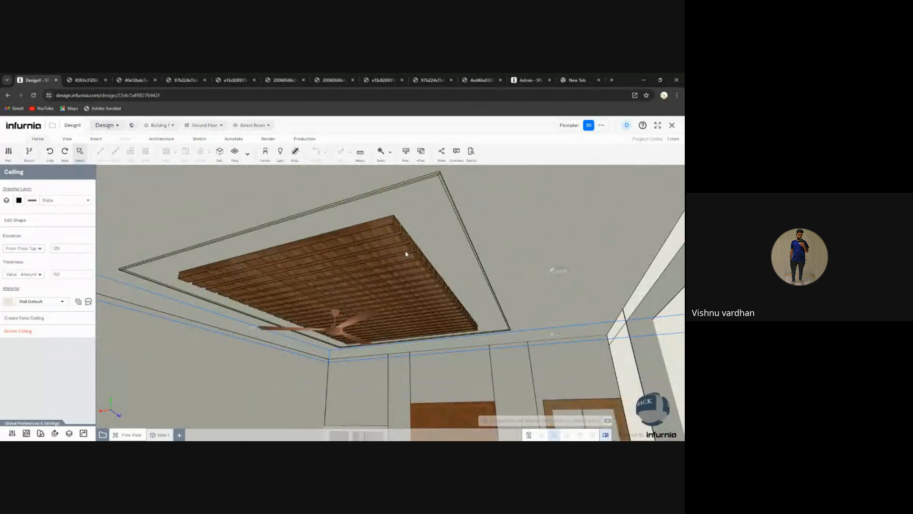
scroll(397, 214, up, 2)
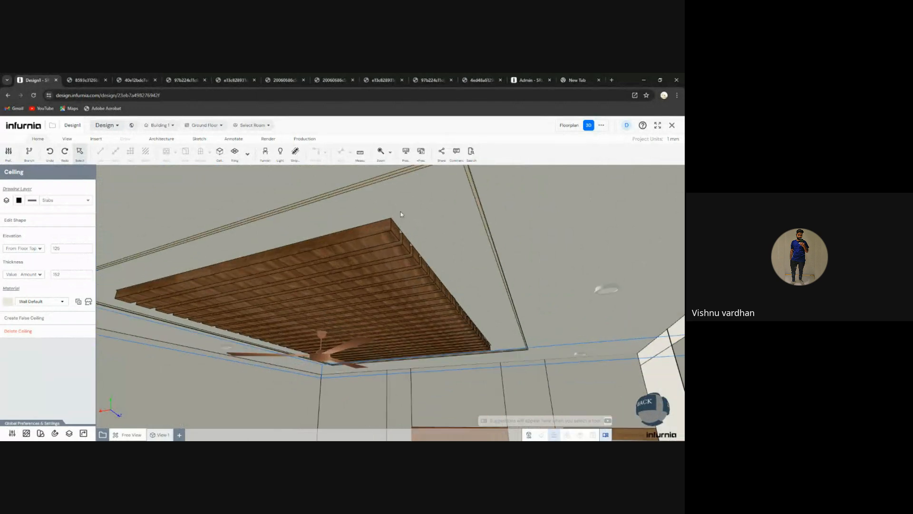
drag(399, 236, 384, 222)
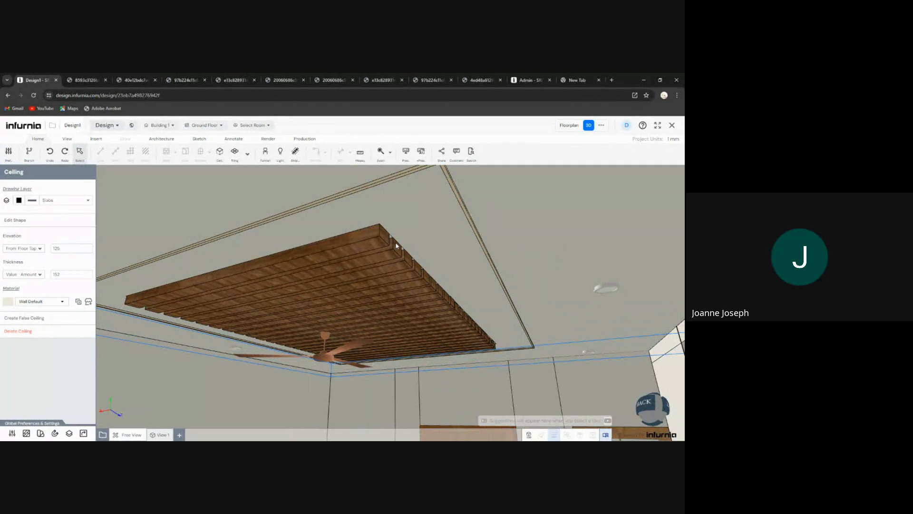
scroll(415, 238, down, 3)
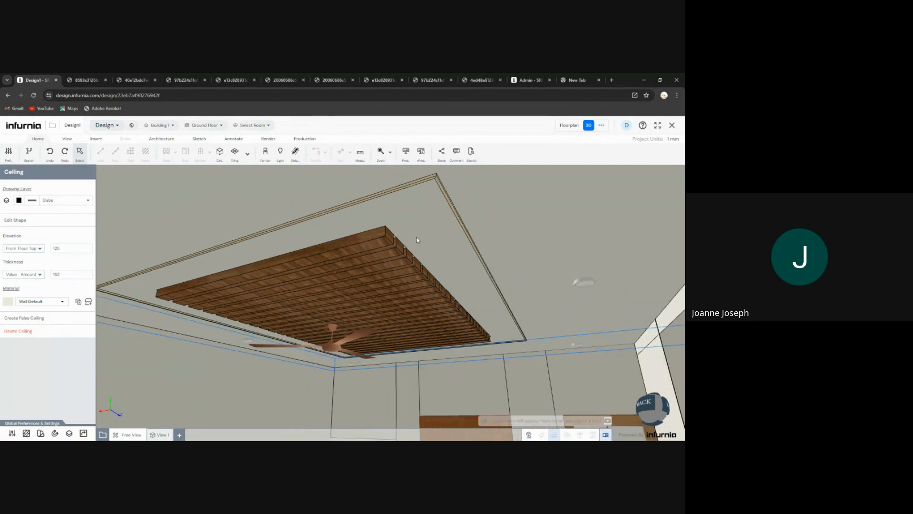
drag(423, 238, 443, 253)
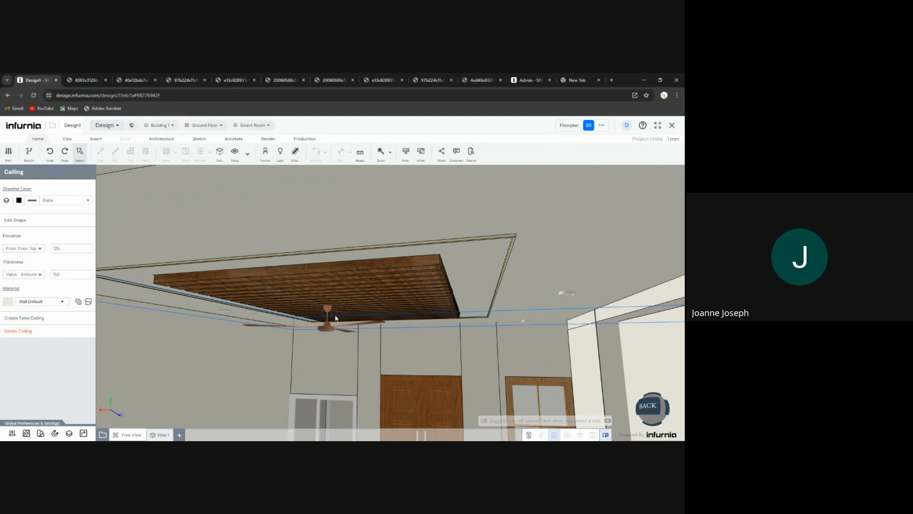
middle_drag(413, 294, 402, 288)
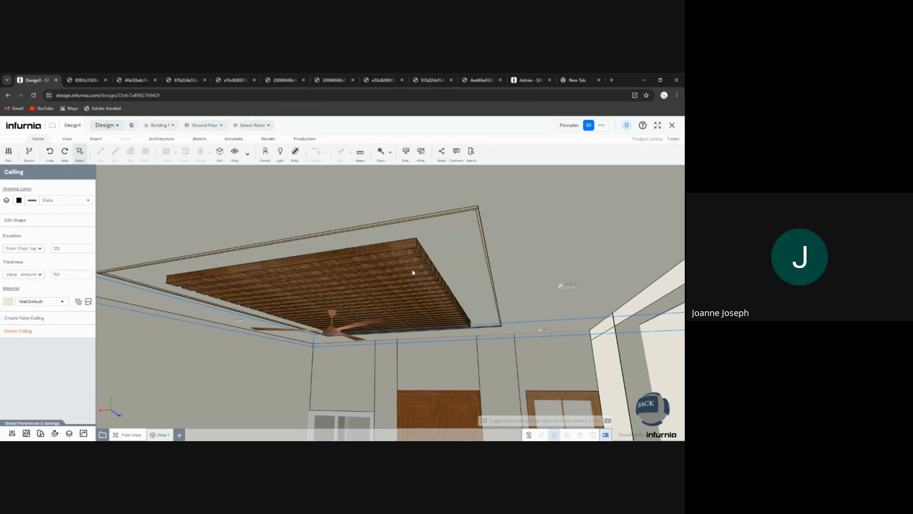
Step: Open the selected ceiling in False Ceiling mode and delete the beige rectangle covering the wooden slats
click(18, 318)
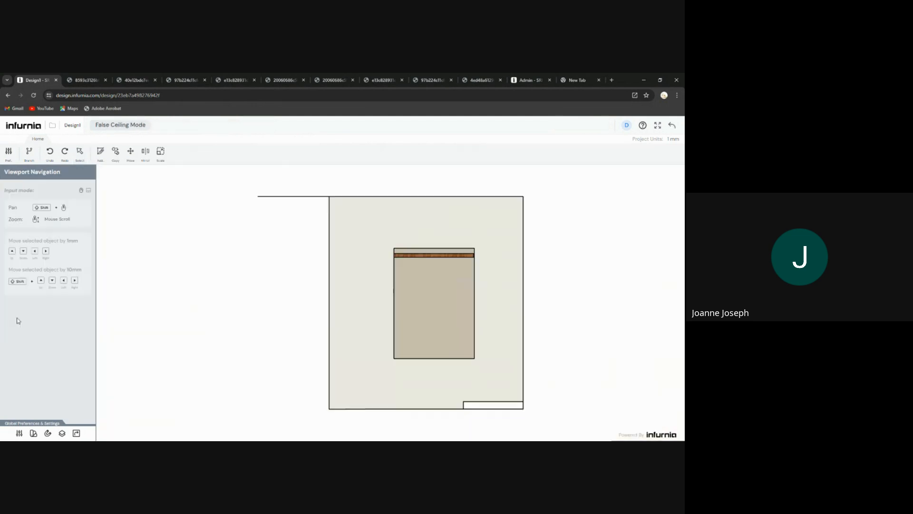
scroll(452, 255, up, 2)
click(419, 293)
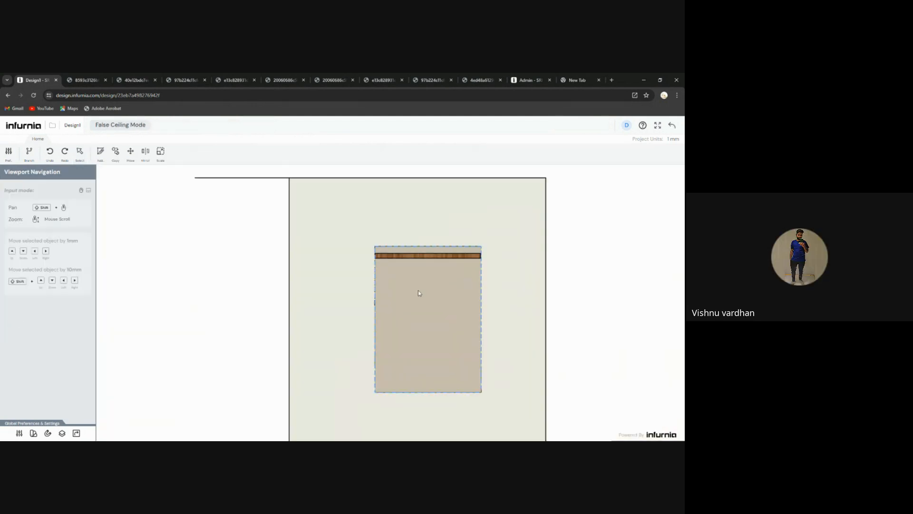
click(419, 292)
key(Delete)
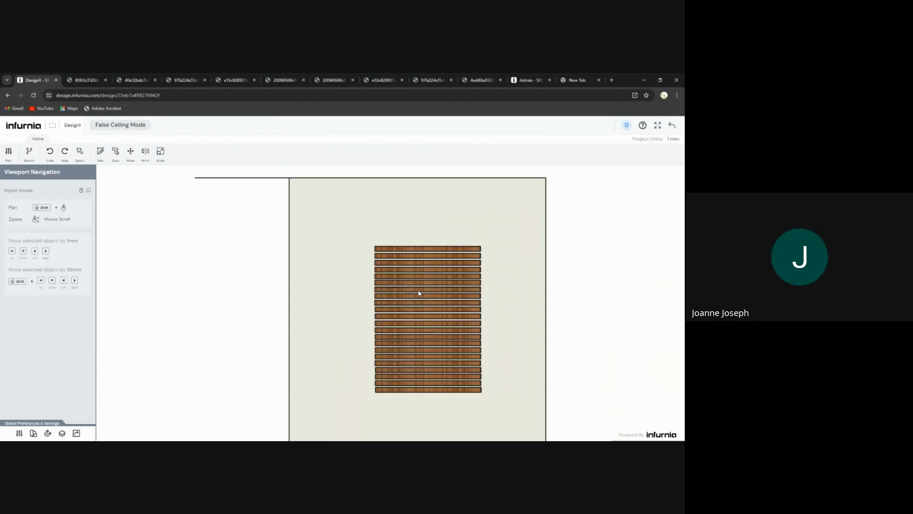
scroll(323, 272, down, 1)
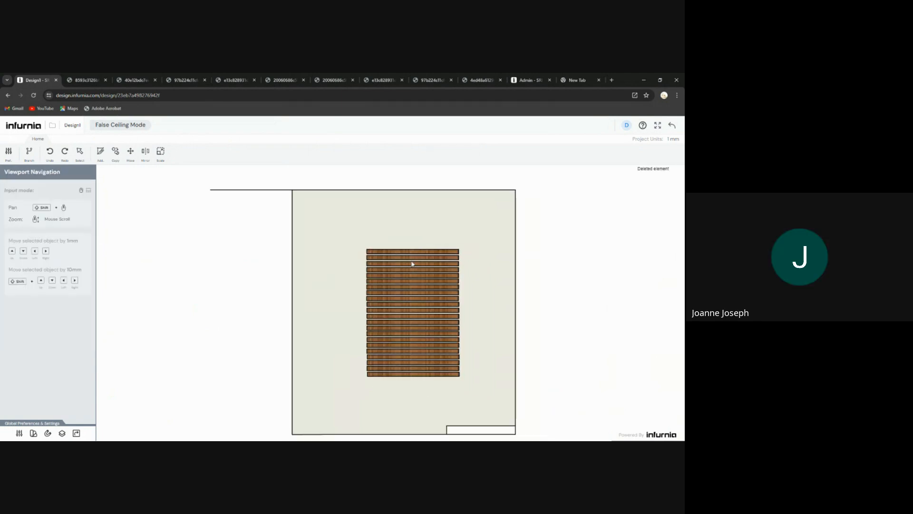
scroll(339, 256, down, 1)
scroll(406, 274, up, 1)
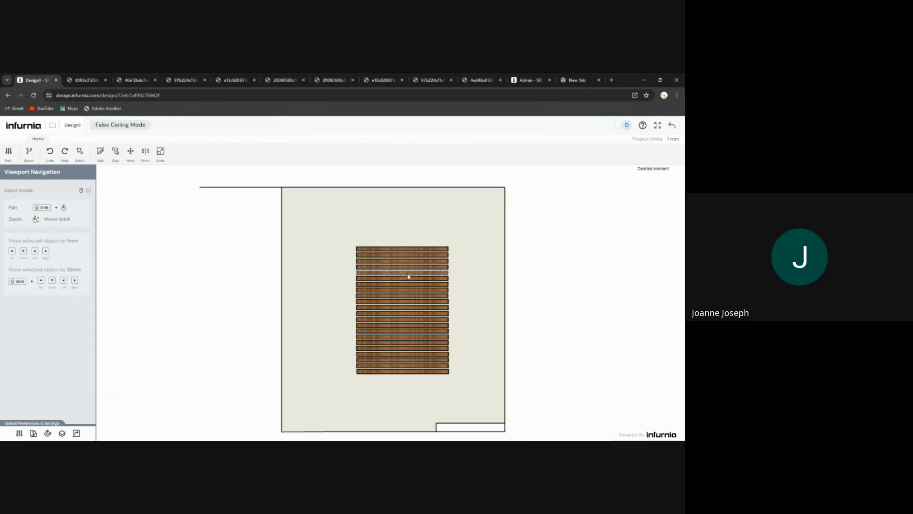
Step: Select all the wooden slats to check their common thickness and elevation options, and inspect the first slat's extrusion properties
drag(468, 240, 413, 378)
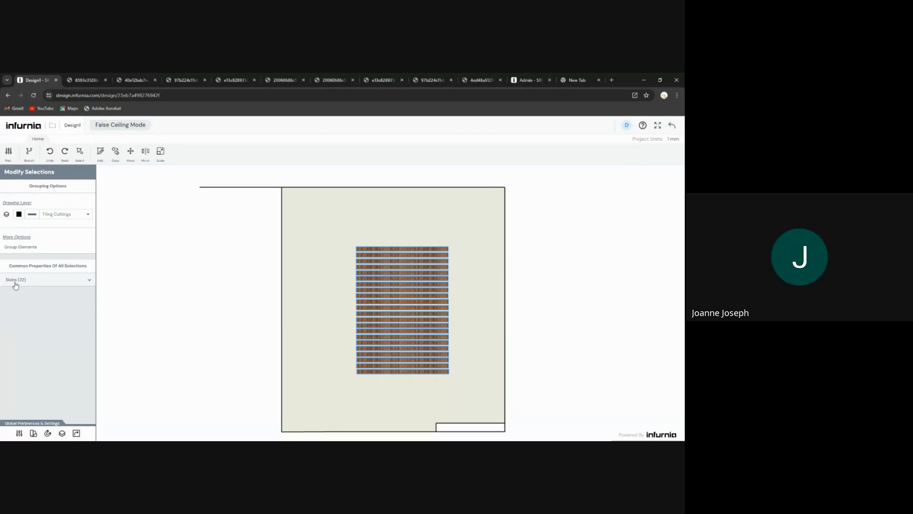
click(50, 283)
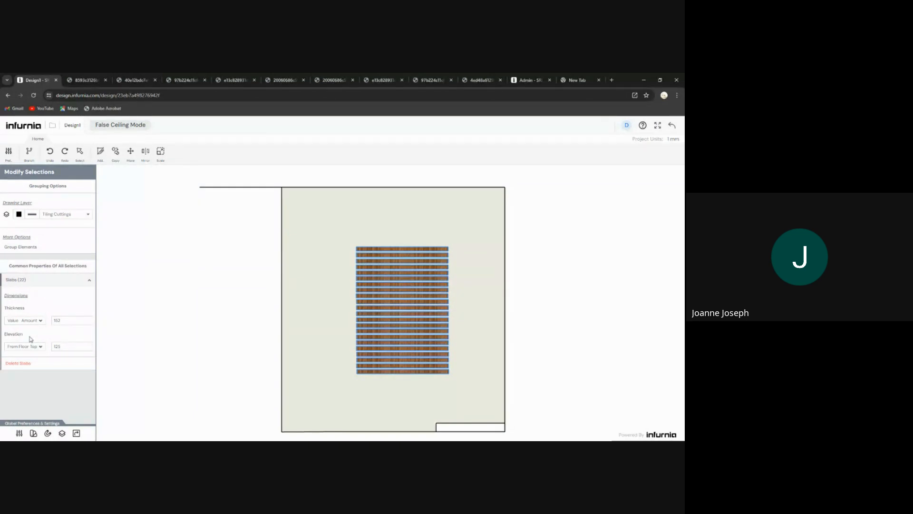
click(40, 348)
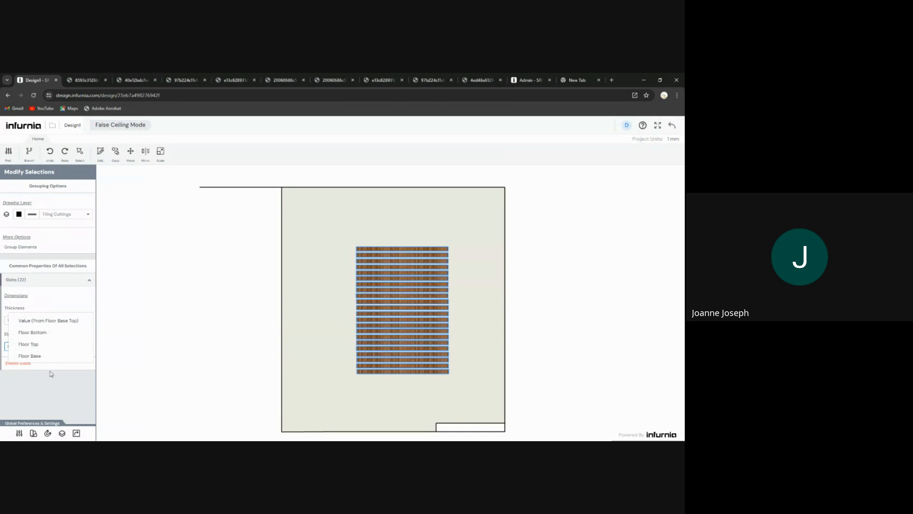
click(46, 370)
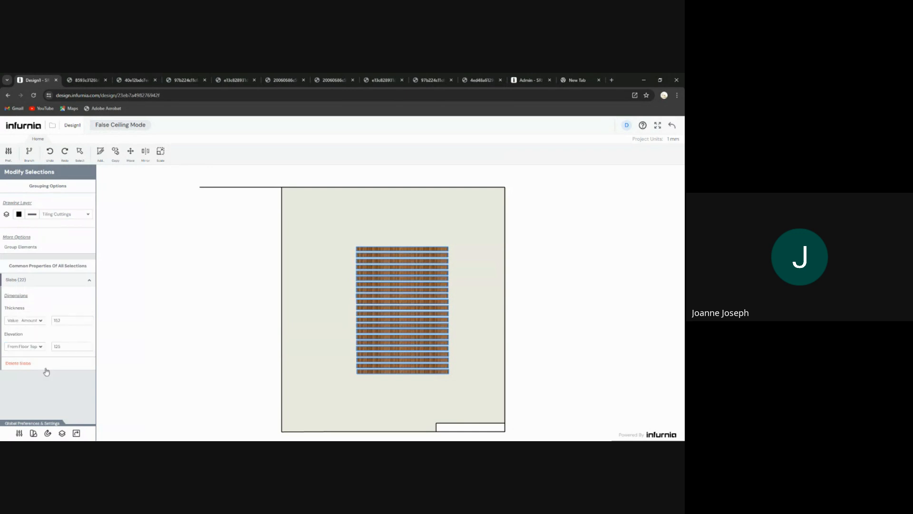
click(399, 249)
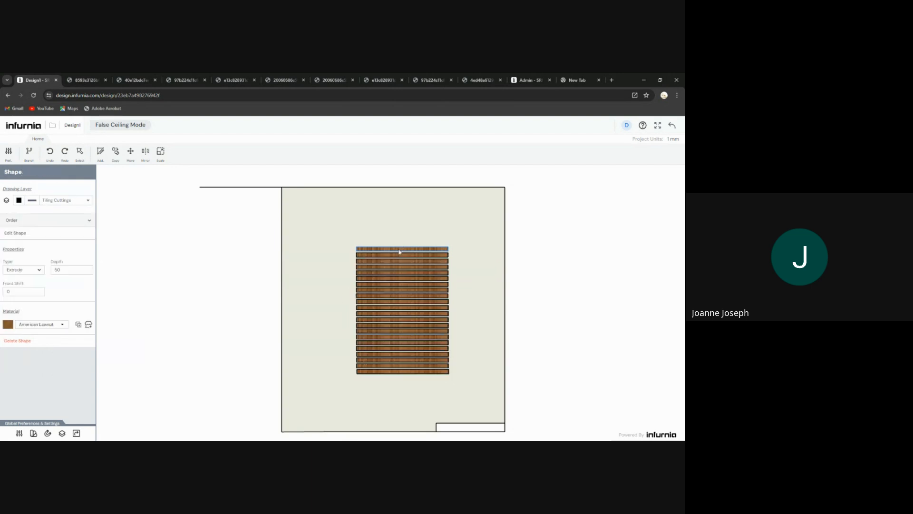
Step: Set the front shift of the sixth wooden slat to -50 mm and return to the 3D view
click(389, 280)
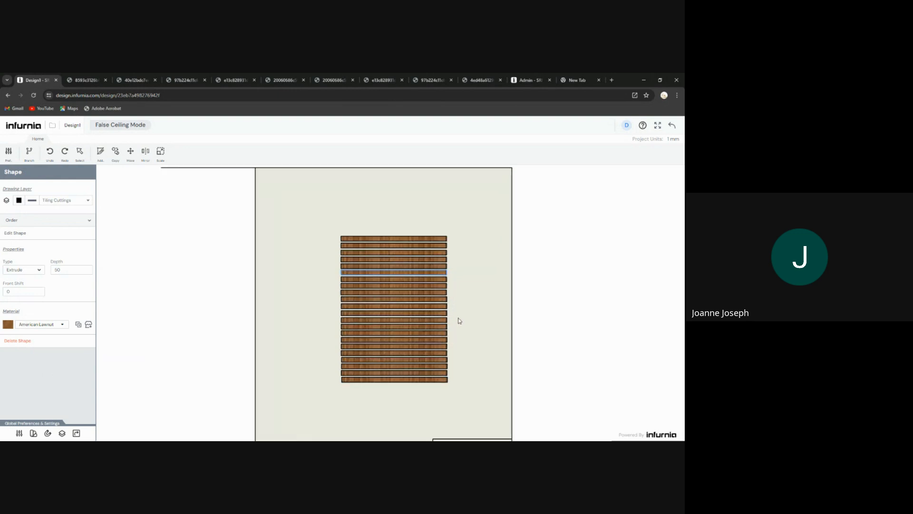
scroll(458, 320, up, 3)
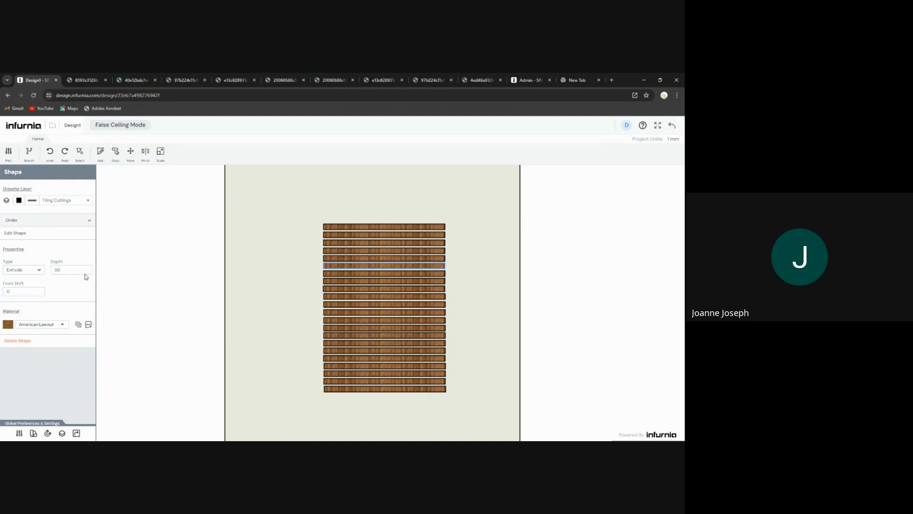
click(30, 291)
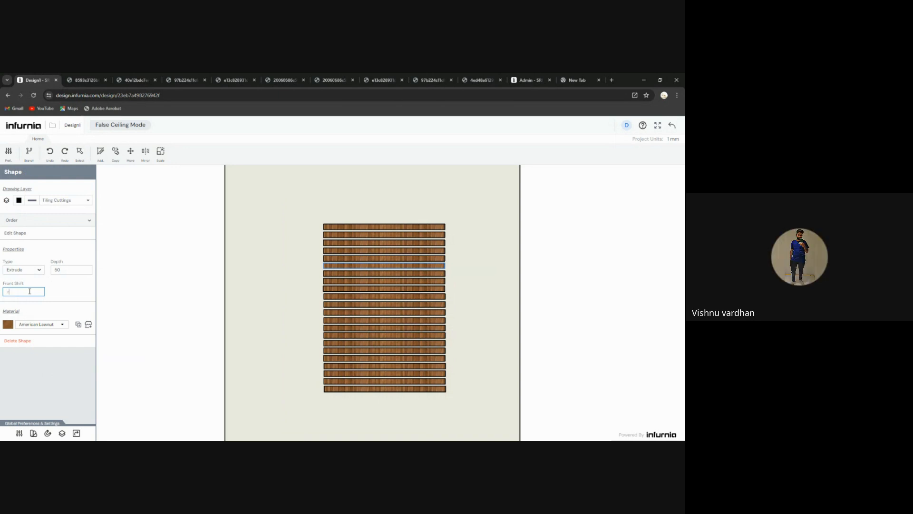
text(50)
key(Return)
click(672, 126)
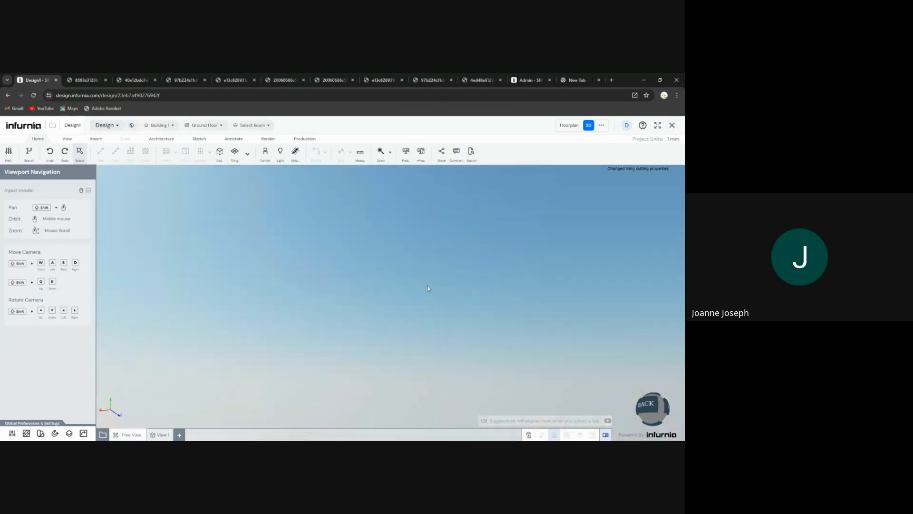
Step: Examine the slatted ceiling from below in 3D, comparing the shifted slat with its neighbours and the surrounding ceiling
scroll(427, 288, down, 3)
scroll(427, 288, up, 3)
scroll(424, 285, up, 4)
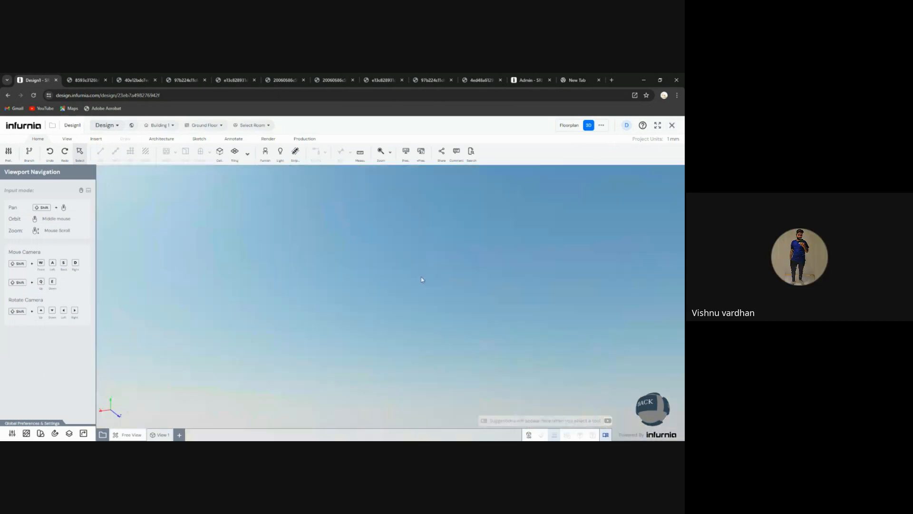
scroll(423, 283, down, 2)
scroll(424, 286, down, 4)
click(427, 287)
click(452, 348)
scroll(453, 349, up, 4)
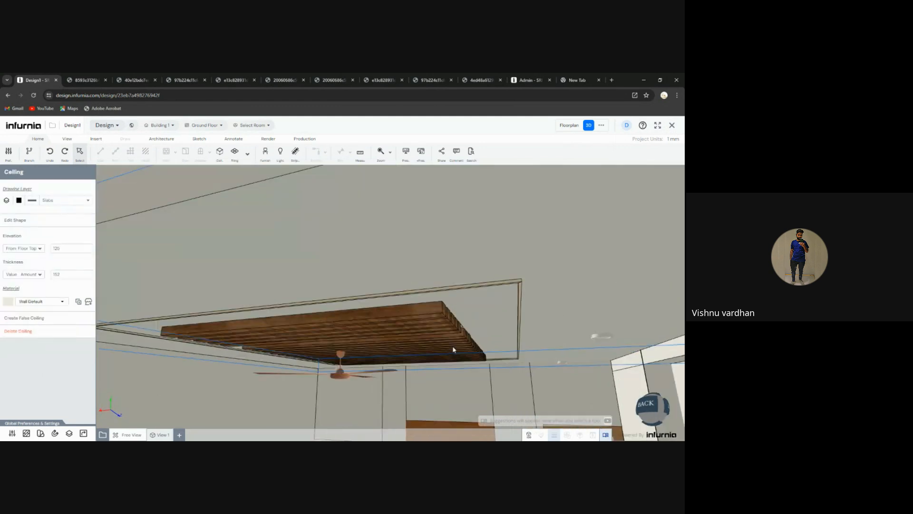
scroll(464, 335, up, 3)
scroll(449, 315, up, 4)
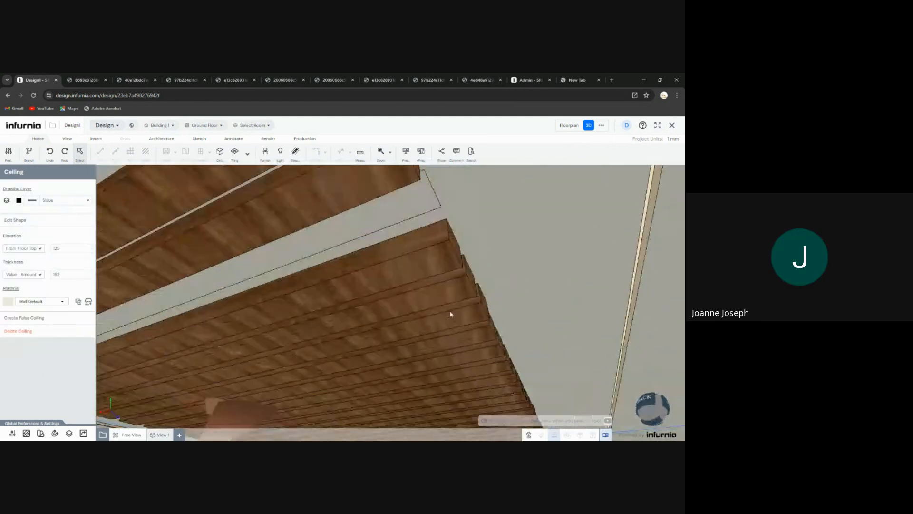
scroll(433, 314, up, 3)
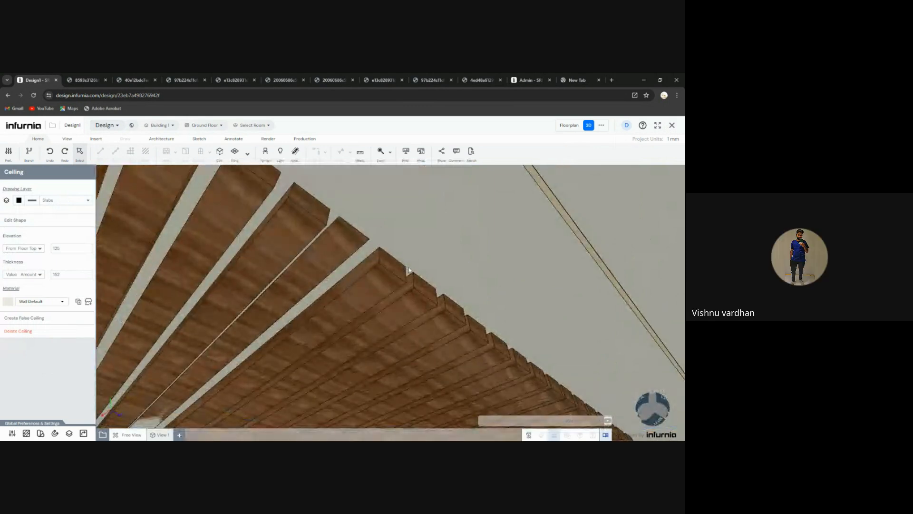
scroll(412, 270, up, 2)
scroll(412, 270, down, 6)
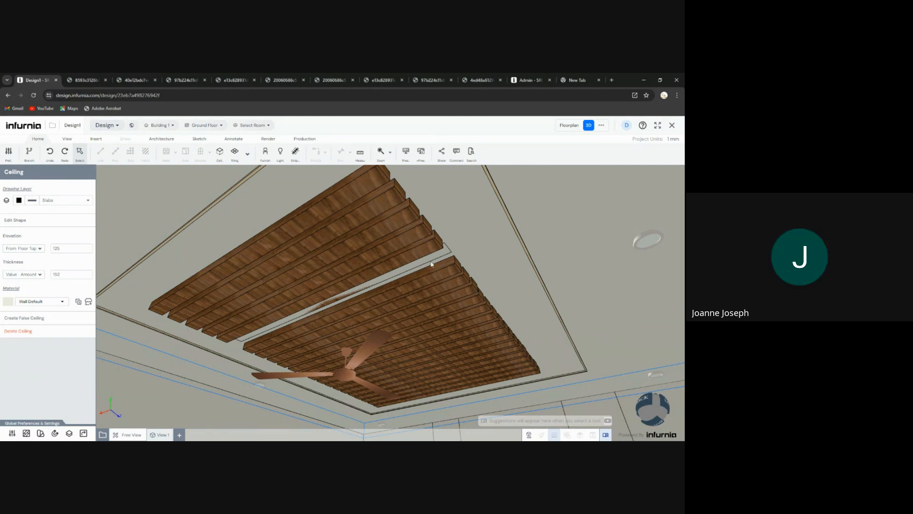
middle_drag(441, 290, 429, 260)
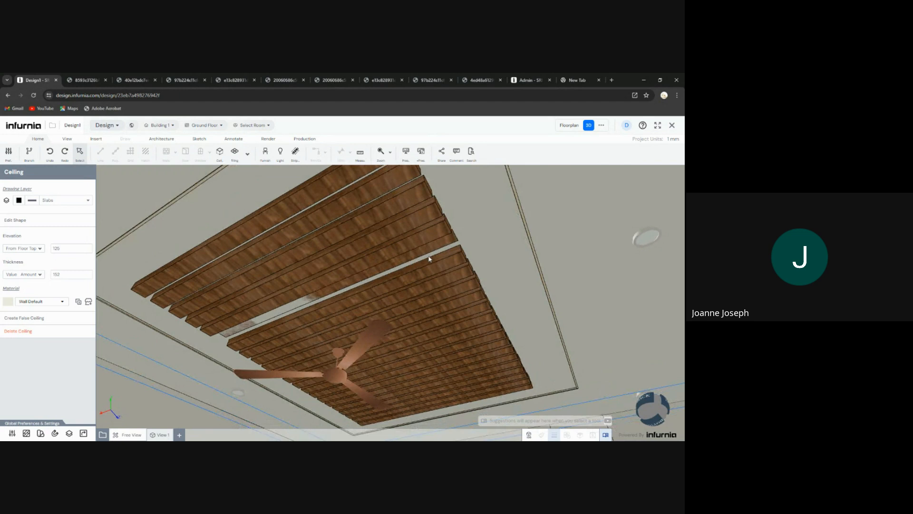
middle_drag(435, 297, 424, 288)
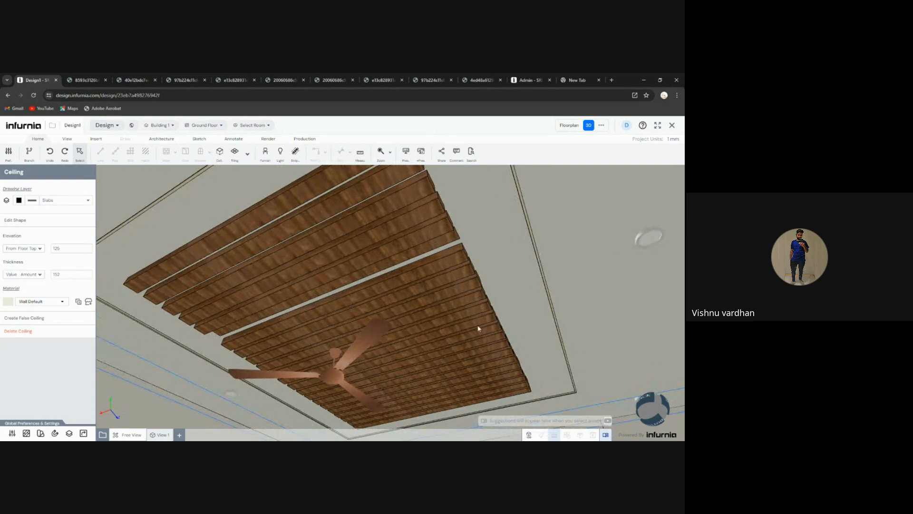
scroll(481, 326, down, 4)
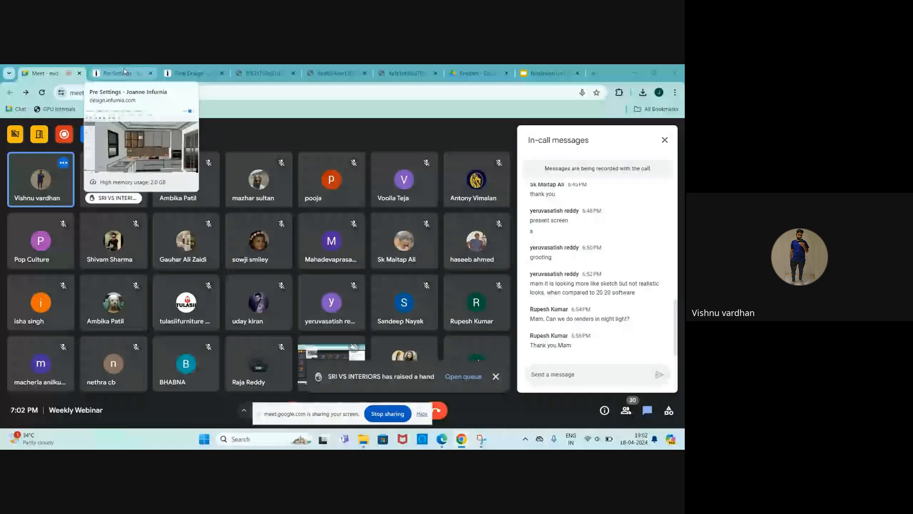
Step: Switch to the Pre Settings design and show Room 2 in 3D
click(121, 72)
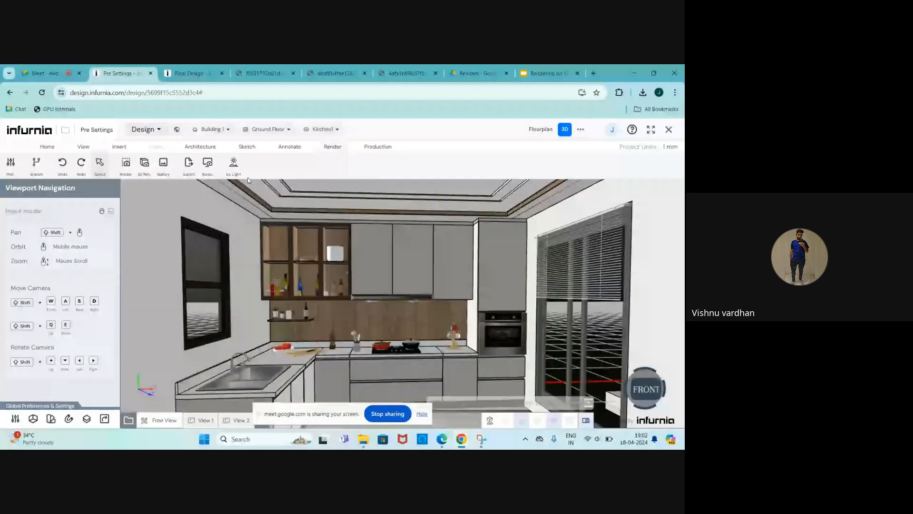
click(323, 129)
click(331, 160)
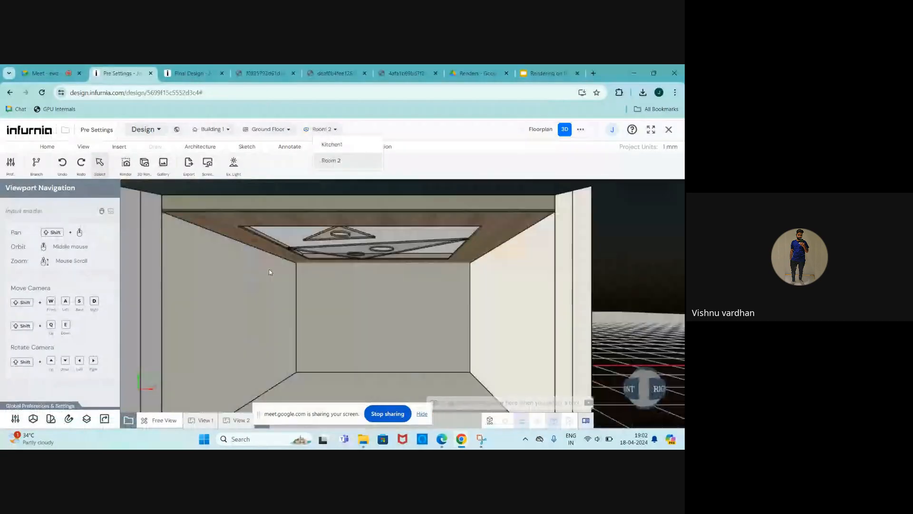
Step: Open the Room 2 ceiling in False Ceiling mode and delete the triangular shapes inside the wooden border
scroll(353, 234, down, 2)
click(353, 231)
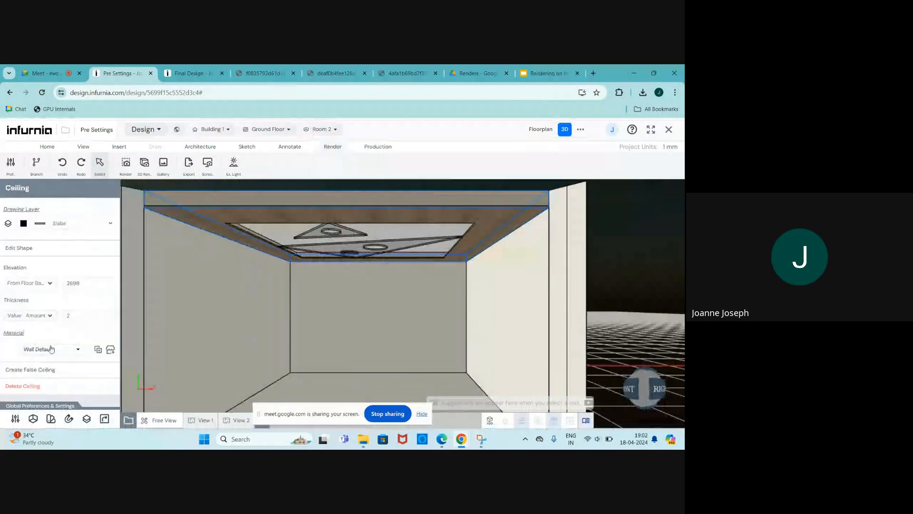
click(38, 374)
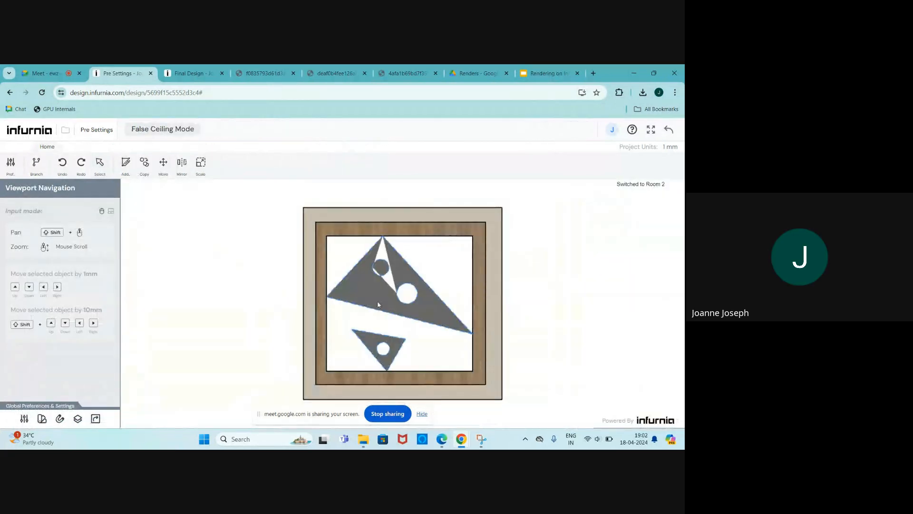
click(370, 356)
key(Delete)
scroll(395, 326, up, 2)
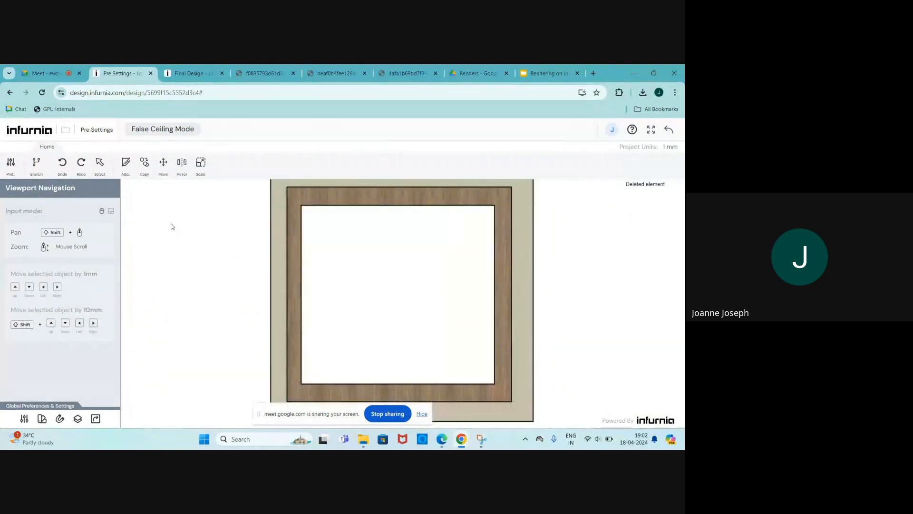
Step: Sketch a thin horizontal rectangle about 1307 mm long as a new shape in the upper part of the false ceiling opening
click(125, 169)
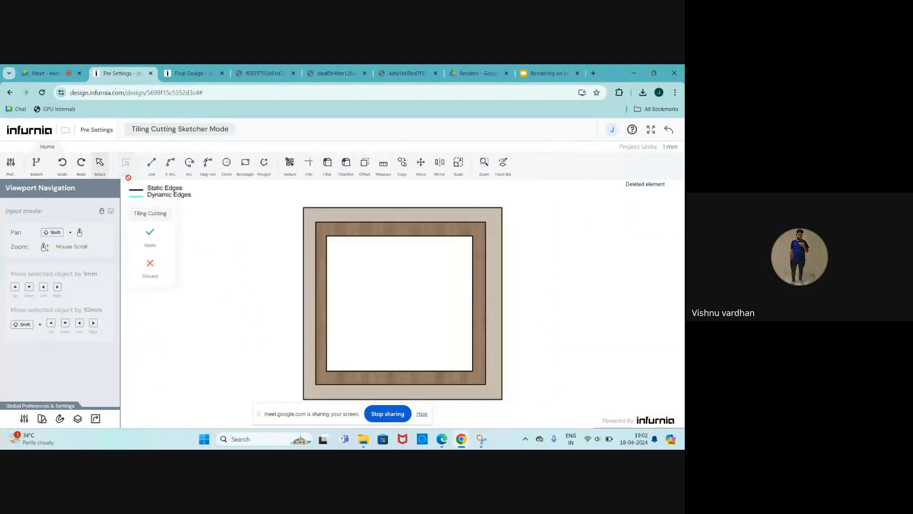
scroll(392, 277, up, 1)
click(245, 163)
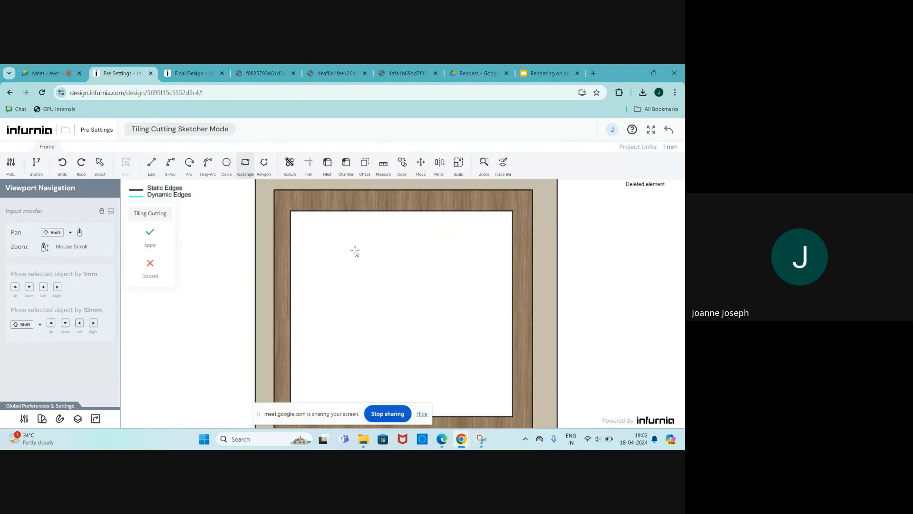
click(354, 251)
click(453, 256)
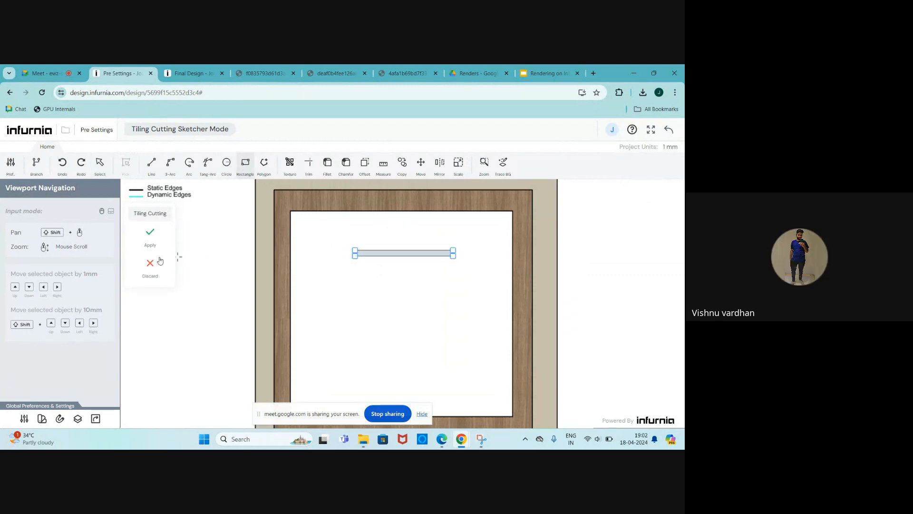
key(Escape)
Step: Multiply the thin rectangle straight down the ceiling opening with Multiply(Straight) Fixed Copy set to 10 copies, and apply the sketch
drag(347, 235, 472, 285)
click(402, 163)
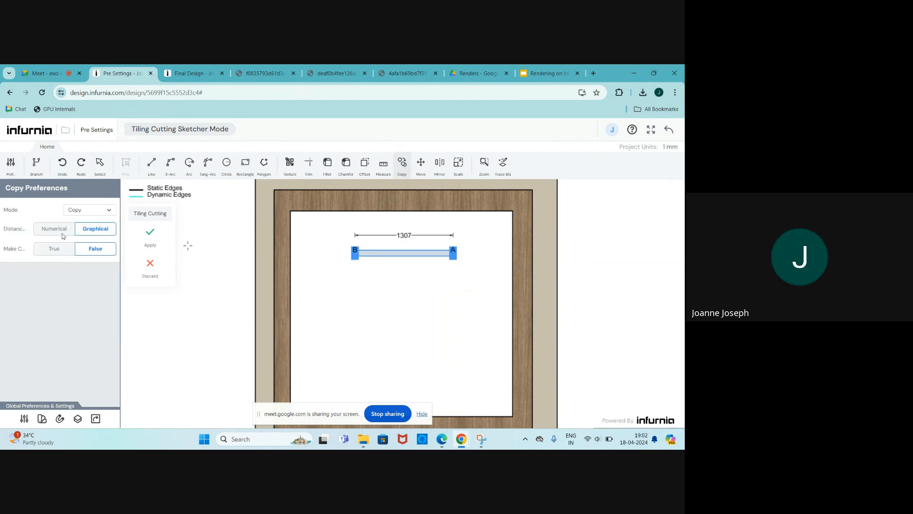
click(77, 212)
click(86, 227)
scroll(369, 270, up, 2)
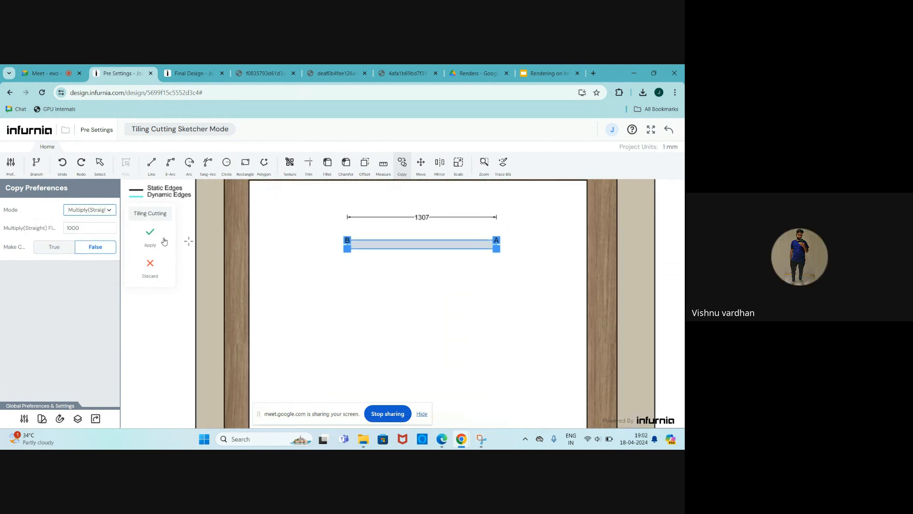
click(93, 209)
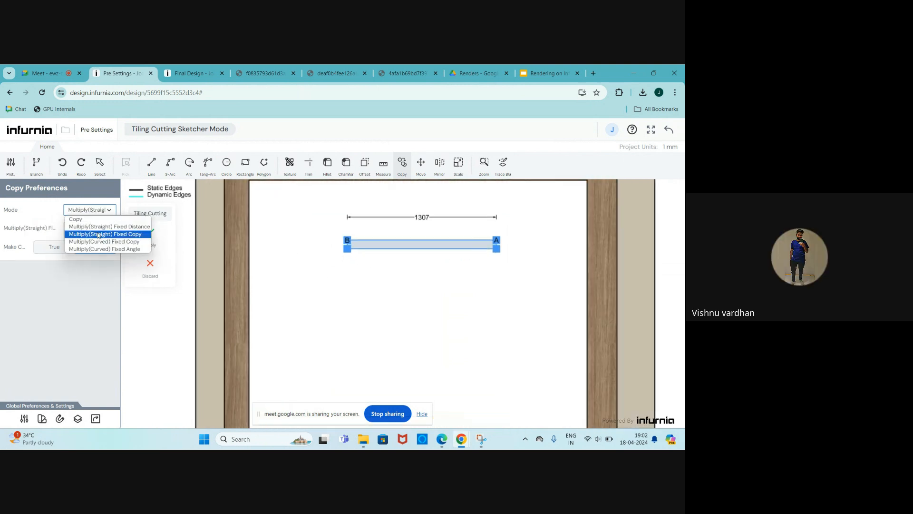
click(97, 234)
click(80, 228)
key(BackSpace)
text(10)
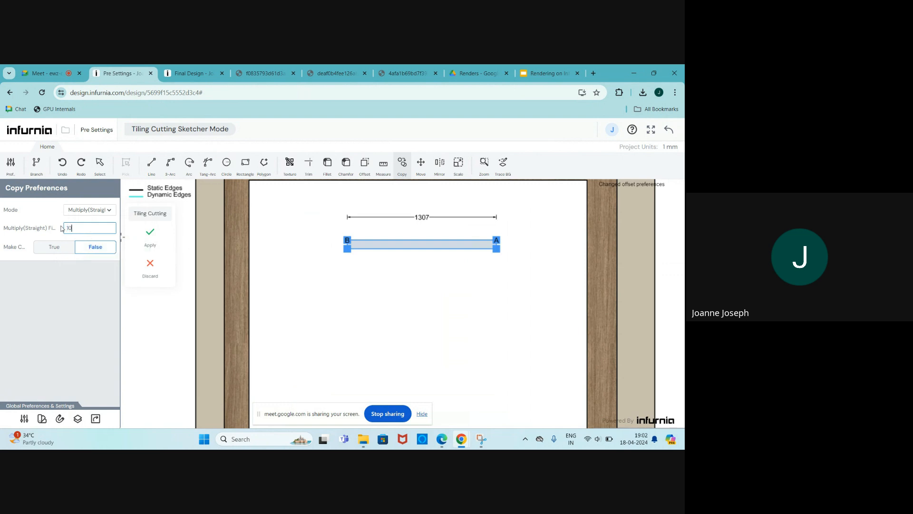
click(376, 241)
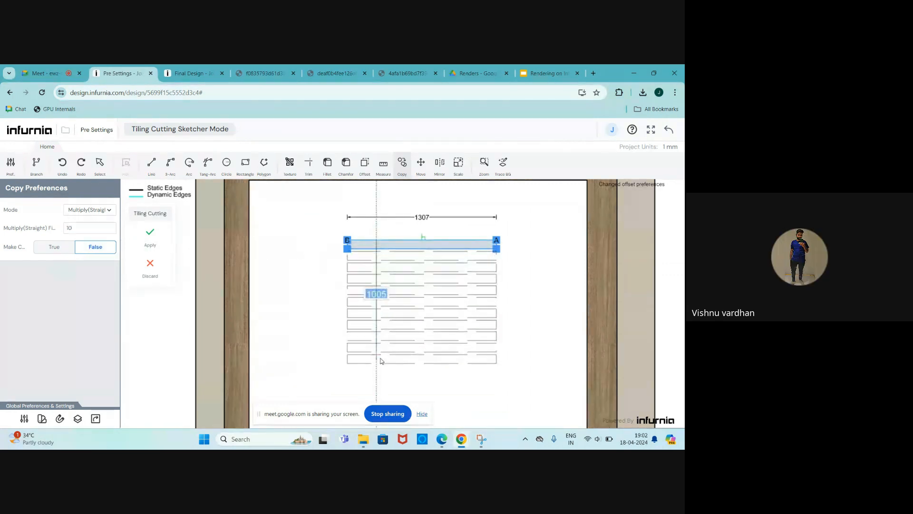
click(384, 372)
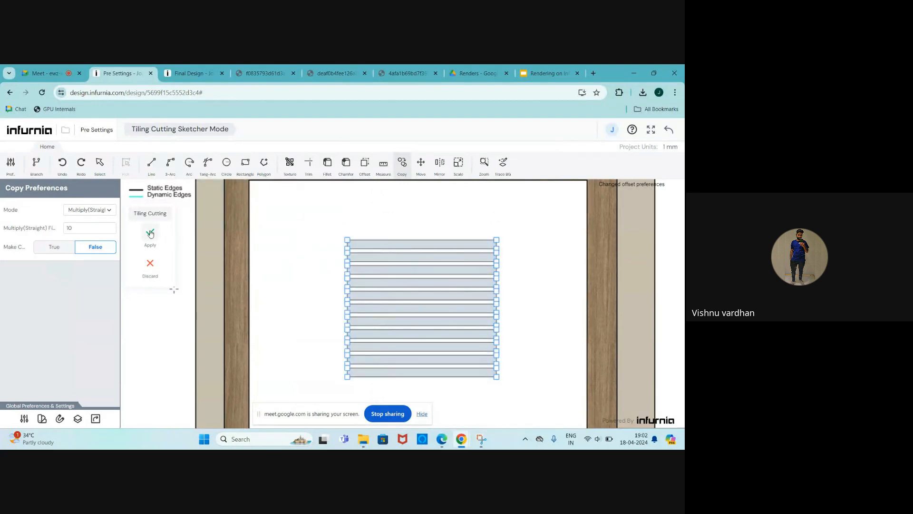
click(150, 231)
click(354, 279)
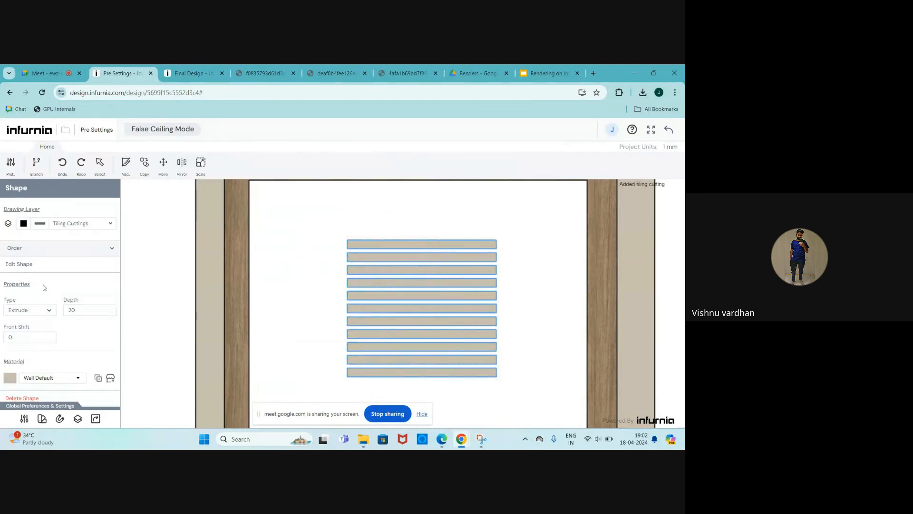
click(45, 374)
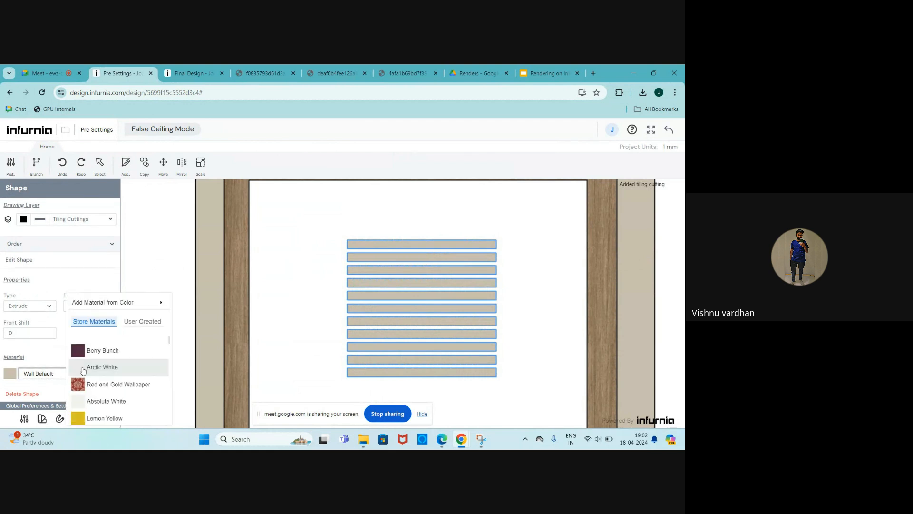
scroll(88, 392, down, 5)
scroll(88, 396, down, 4)
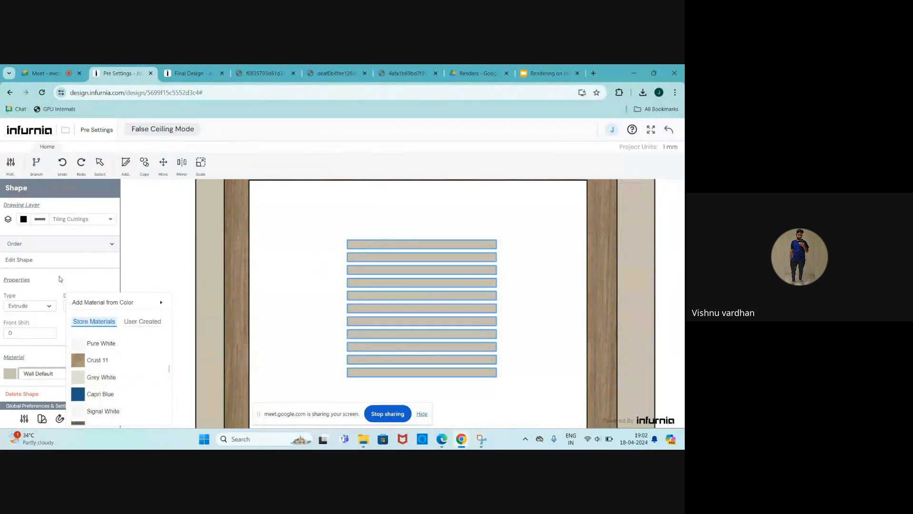
click(59, 276)
Step: Leave False Ceiling mode and view the extruded slats from below in the Room 2 3D view
click(669, 129)
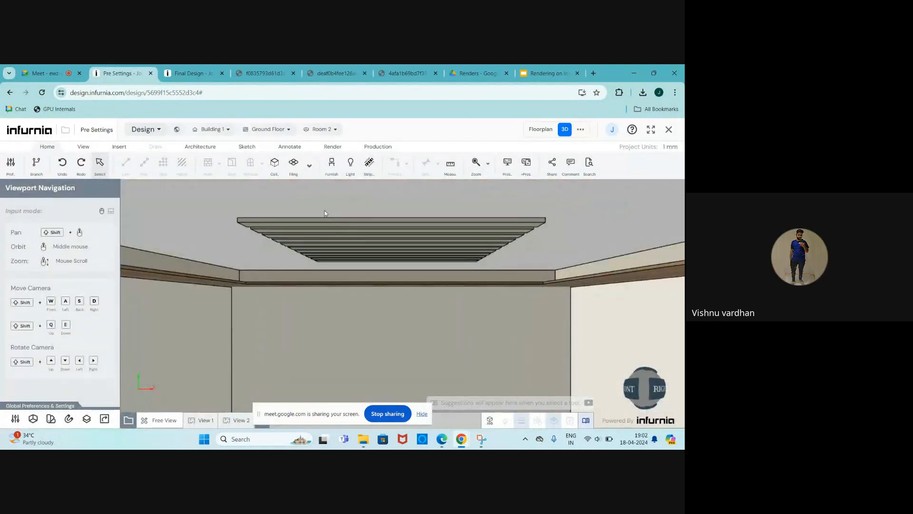
click(324, 210)
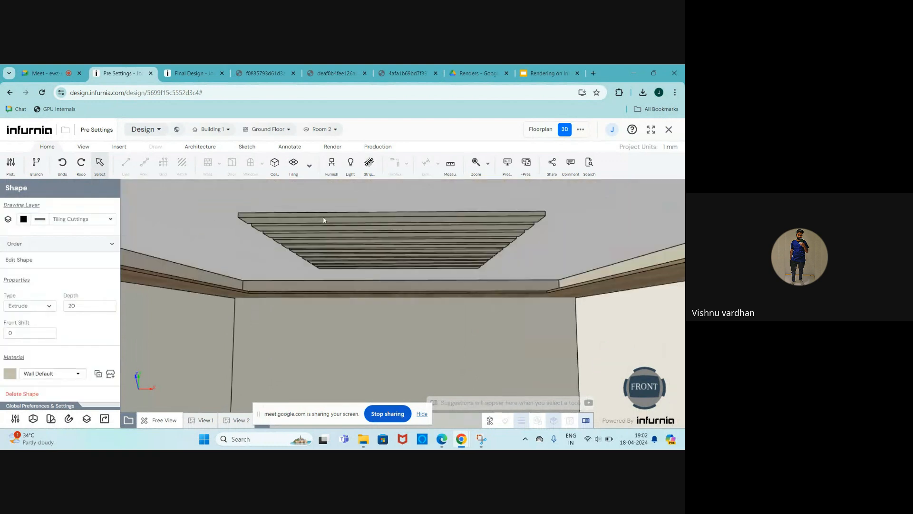
Step: Reopen the ceiling in False Ceiling mode, set the slats' extrusion depth to 50 mm and return to 3D
click(322, 222)
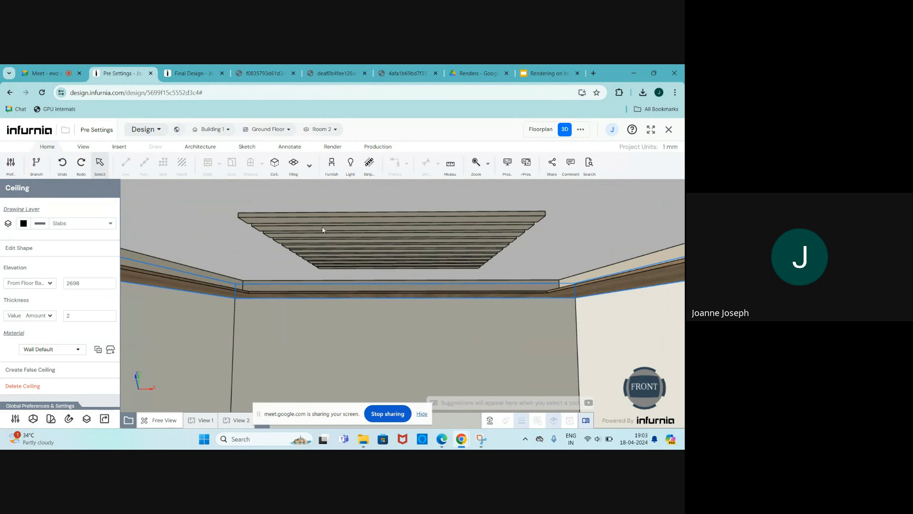
click(31, 370)
click(390, 288)
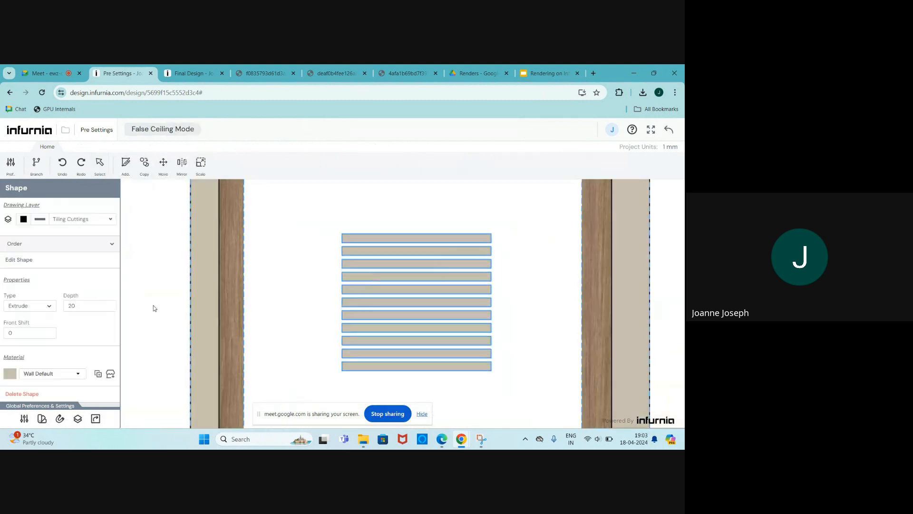
double_click(64, 306)
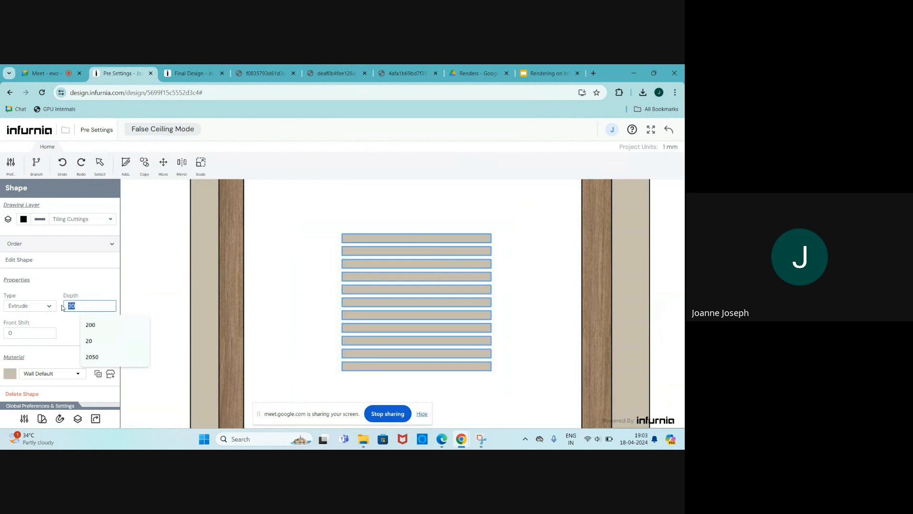
text(50)
key(Return)
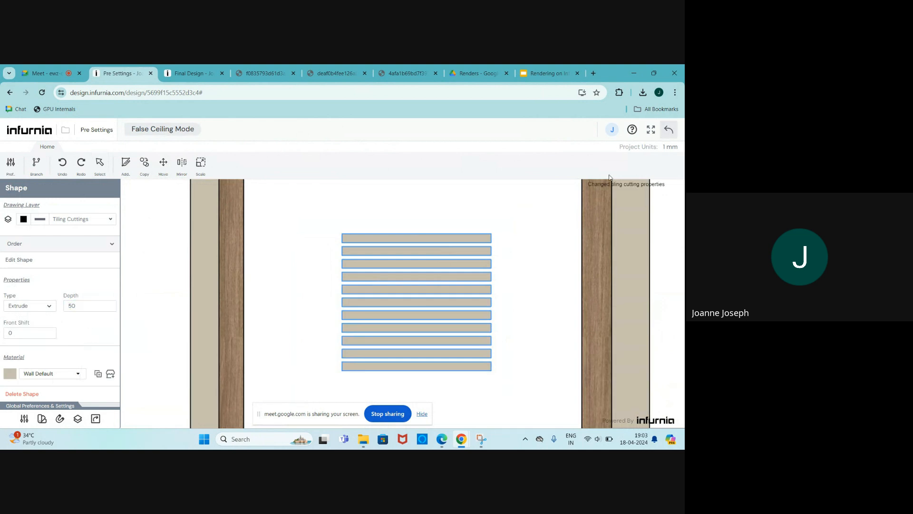
click(669, 129)
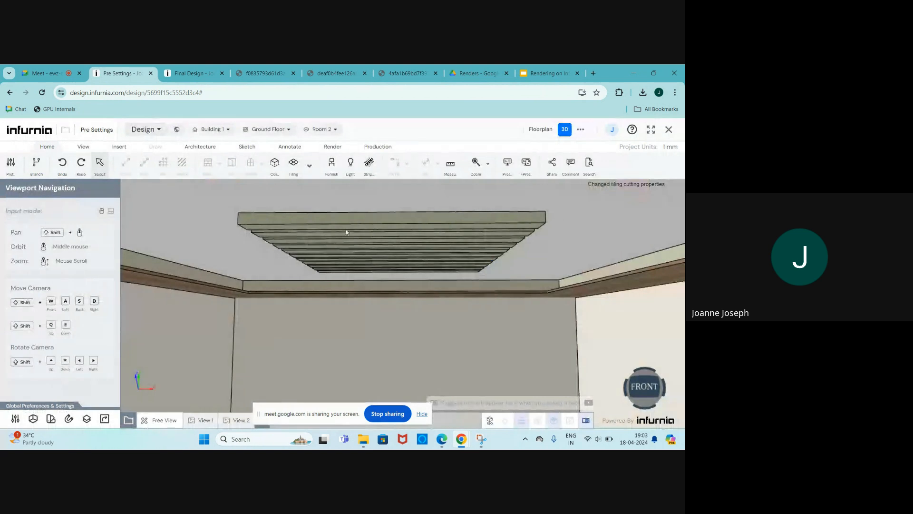
Step: Set the extrusion depth of the ceiling slats to 20 mm in False Ceiling mode and return to 3D
click(354, 264)
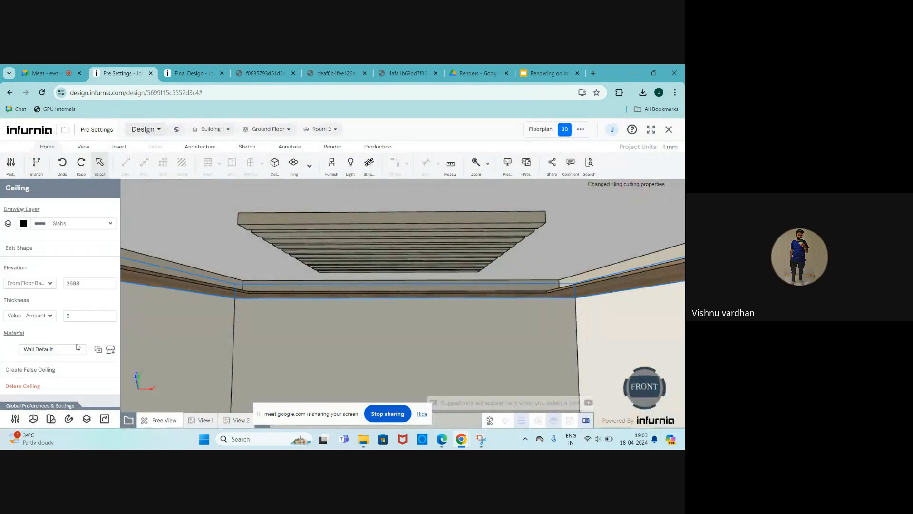
click(41, 375)
click(412, 265)
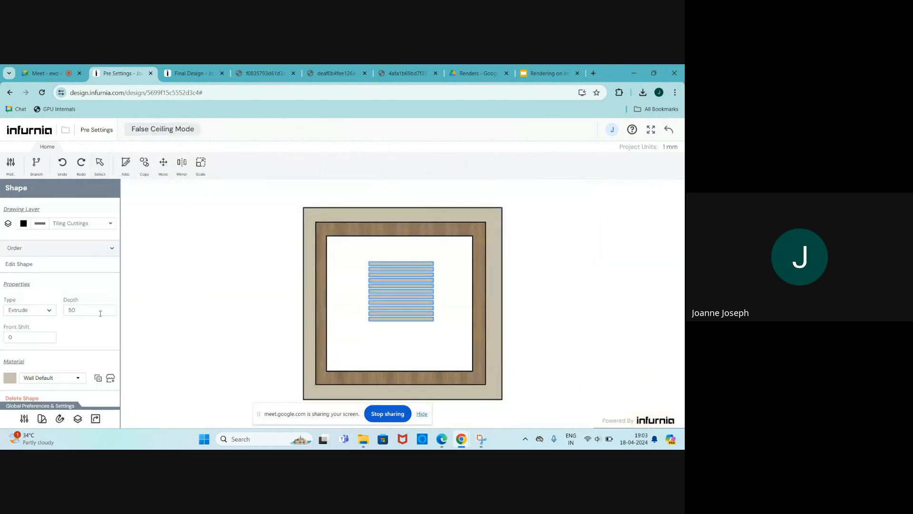
double_click(70, 309)
text(20)
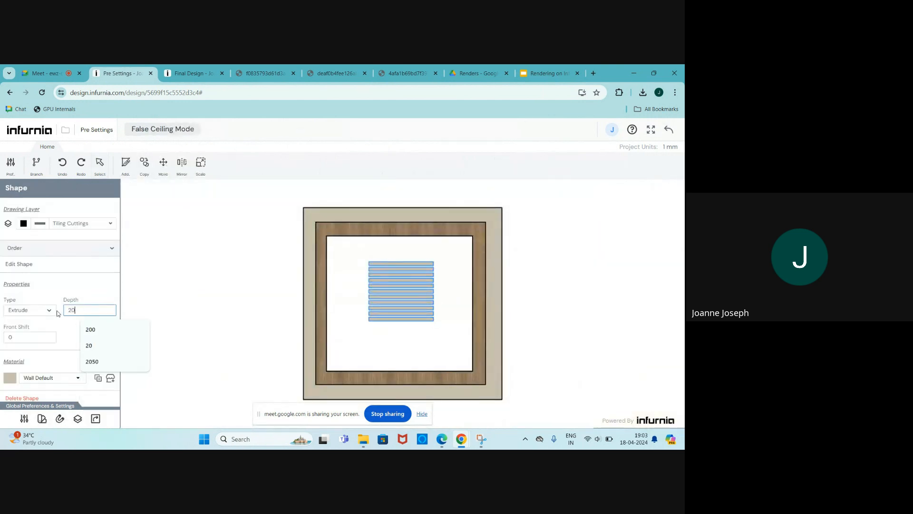
key(Return)
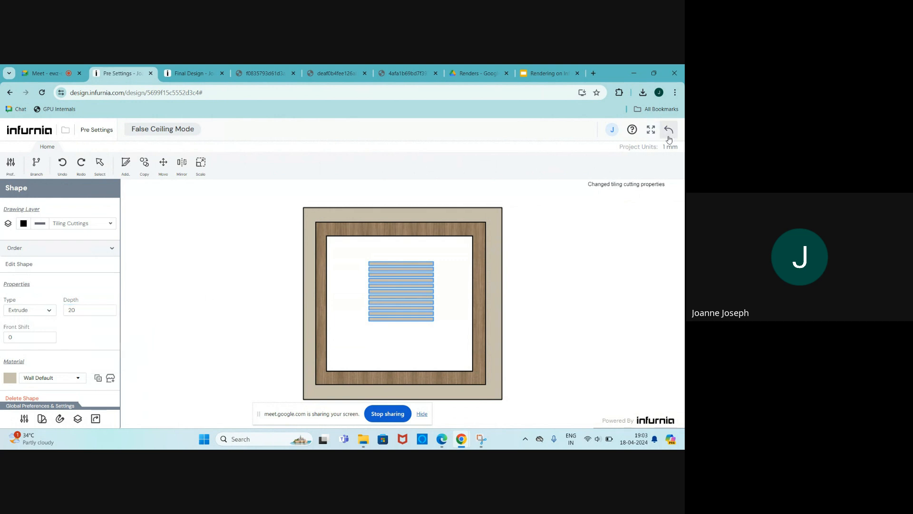
click(668, 129)
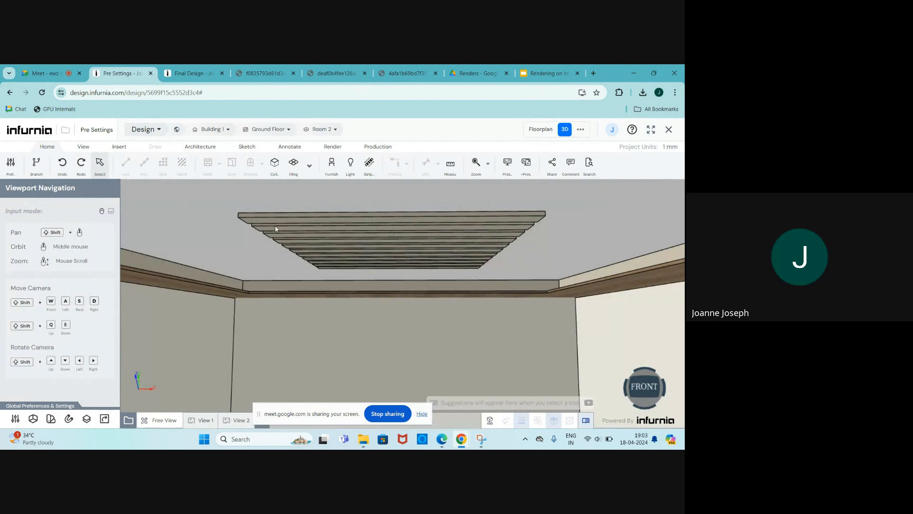
Step: Examine the slats within the wooden-bordered ceiling from below, from the whole room to a close view
scroll(276, 229, down, 3)
scroll(293, 219, down, 5)
click(332, 245)
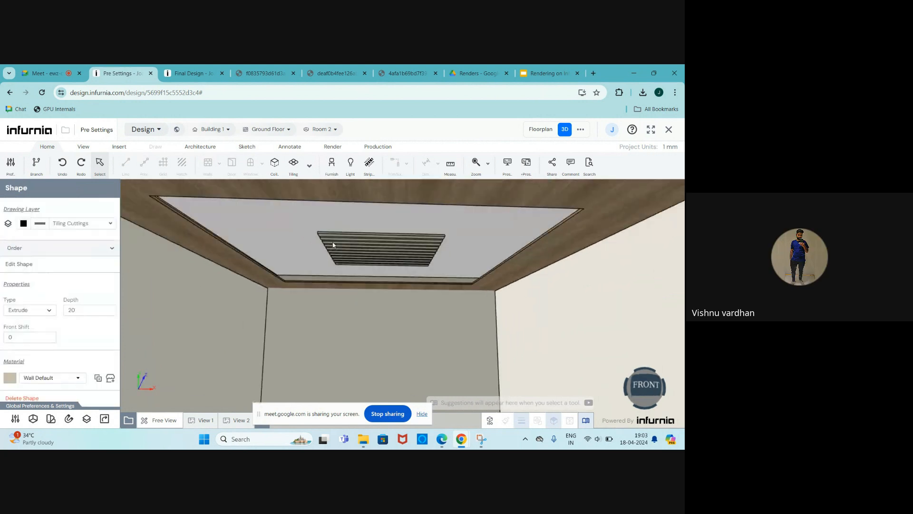
scroll(350, 243, up, 5)
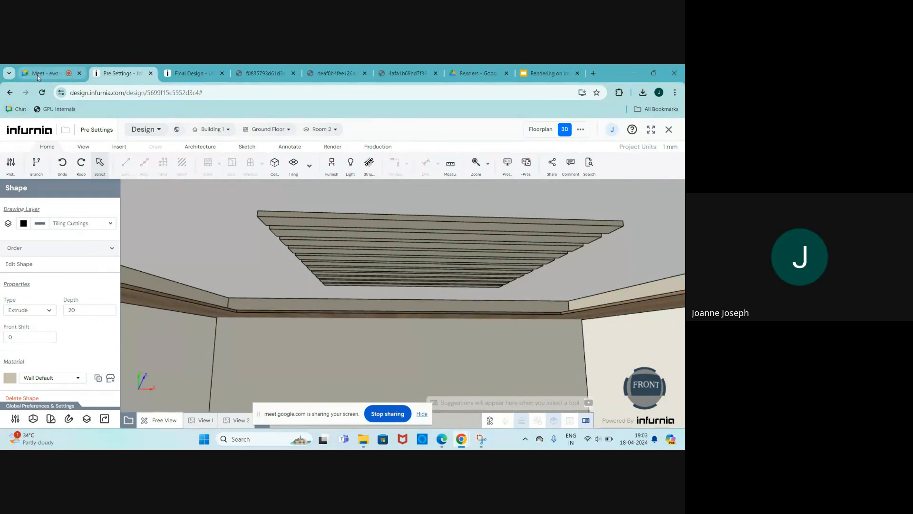
Step: Switch to the Google Meet call and stop sharing the screen
mouse_move(38, 78)
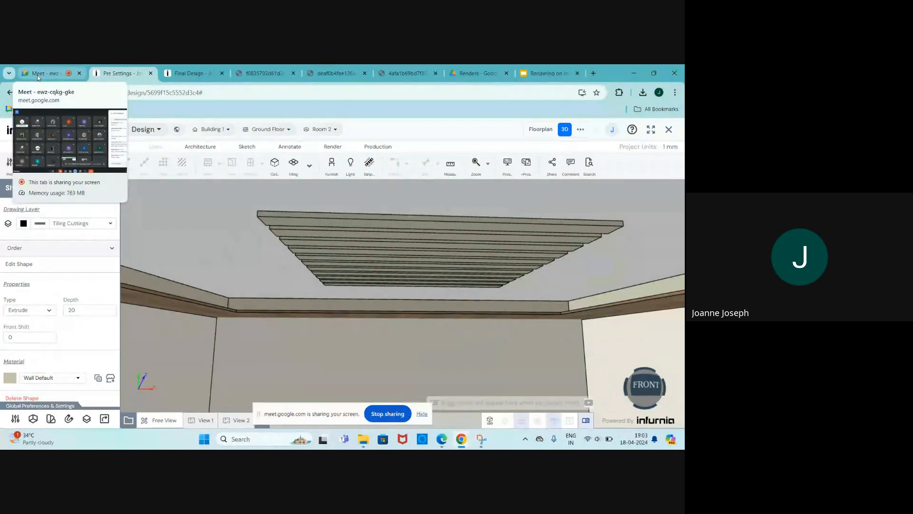
click(38, 76)
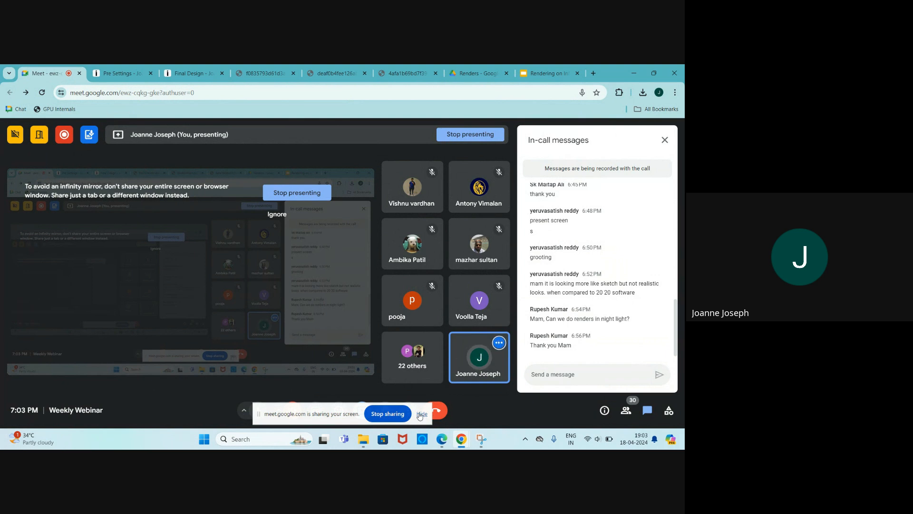
click(388, 413)
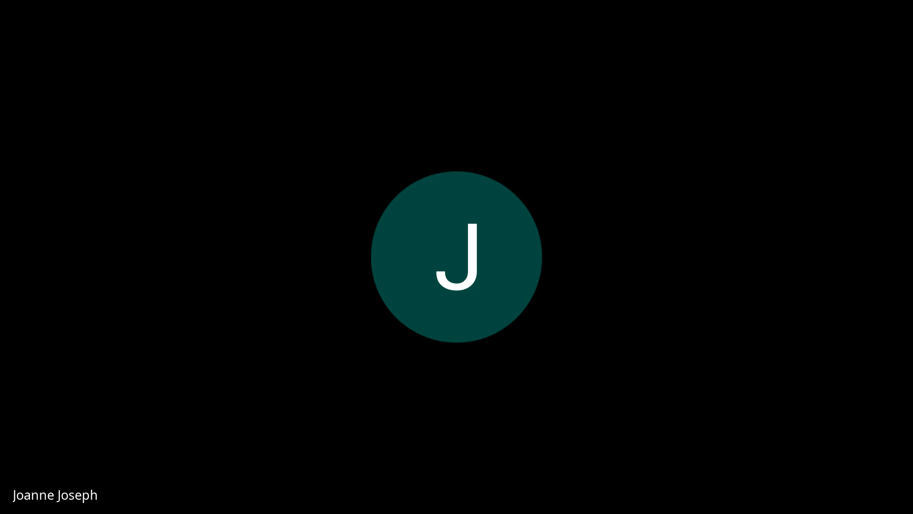